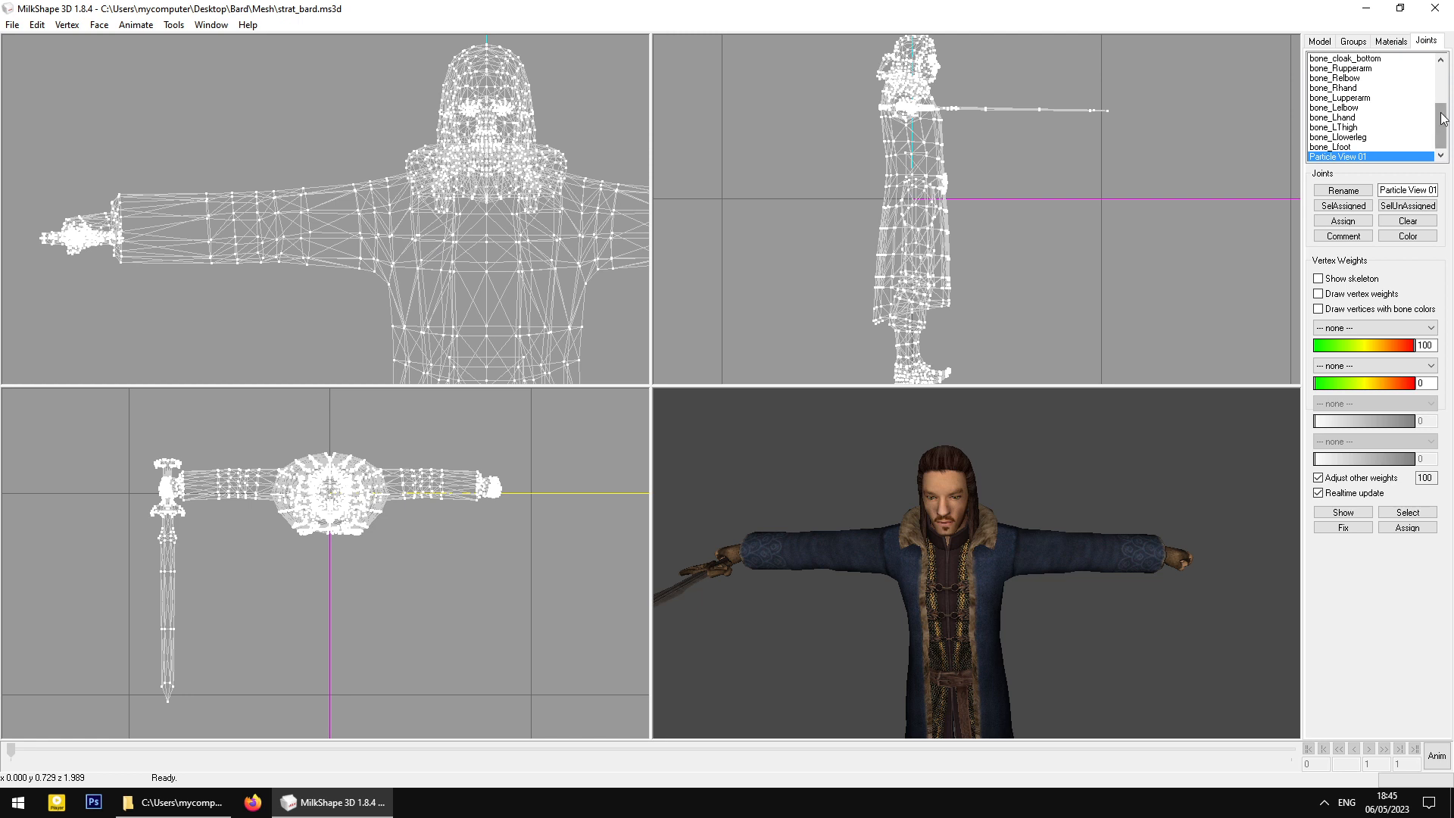
# Look through the character model's joint list and its mesh groups
pyautogui.moveTo(1442, 128); pyautogui.dragTo(1442, 81)
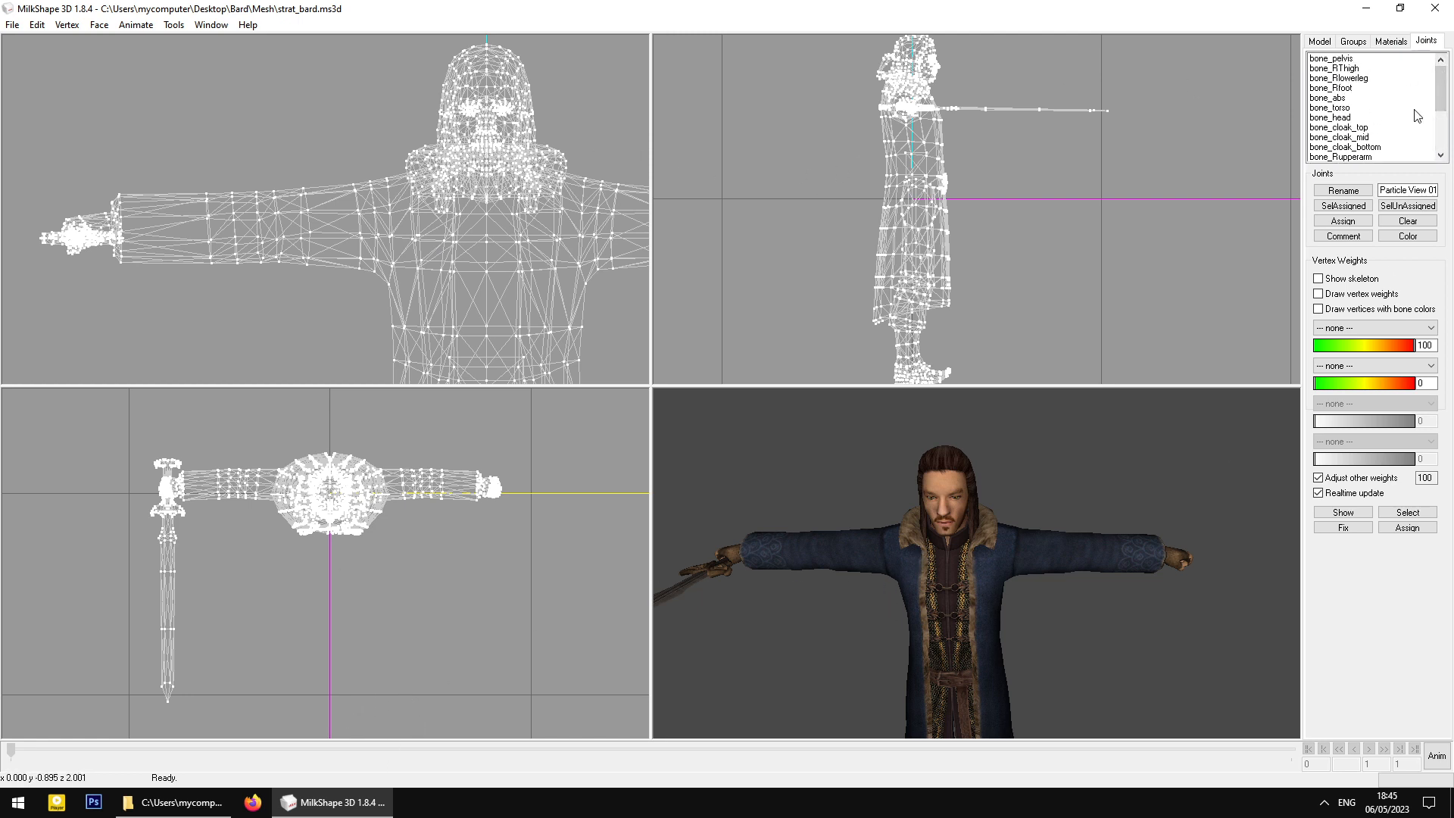
pyautogui.click(1352, 37)
pyautogui.moveTo(1443, 110); pyautogui.dragTo(1443, 89)
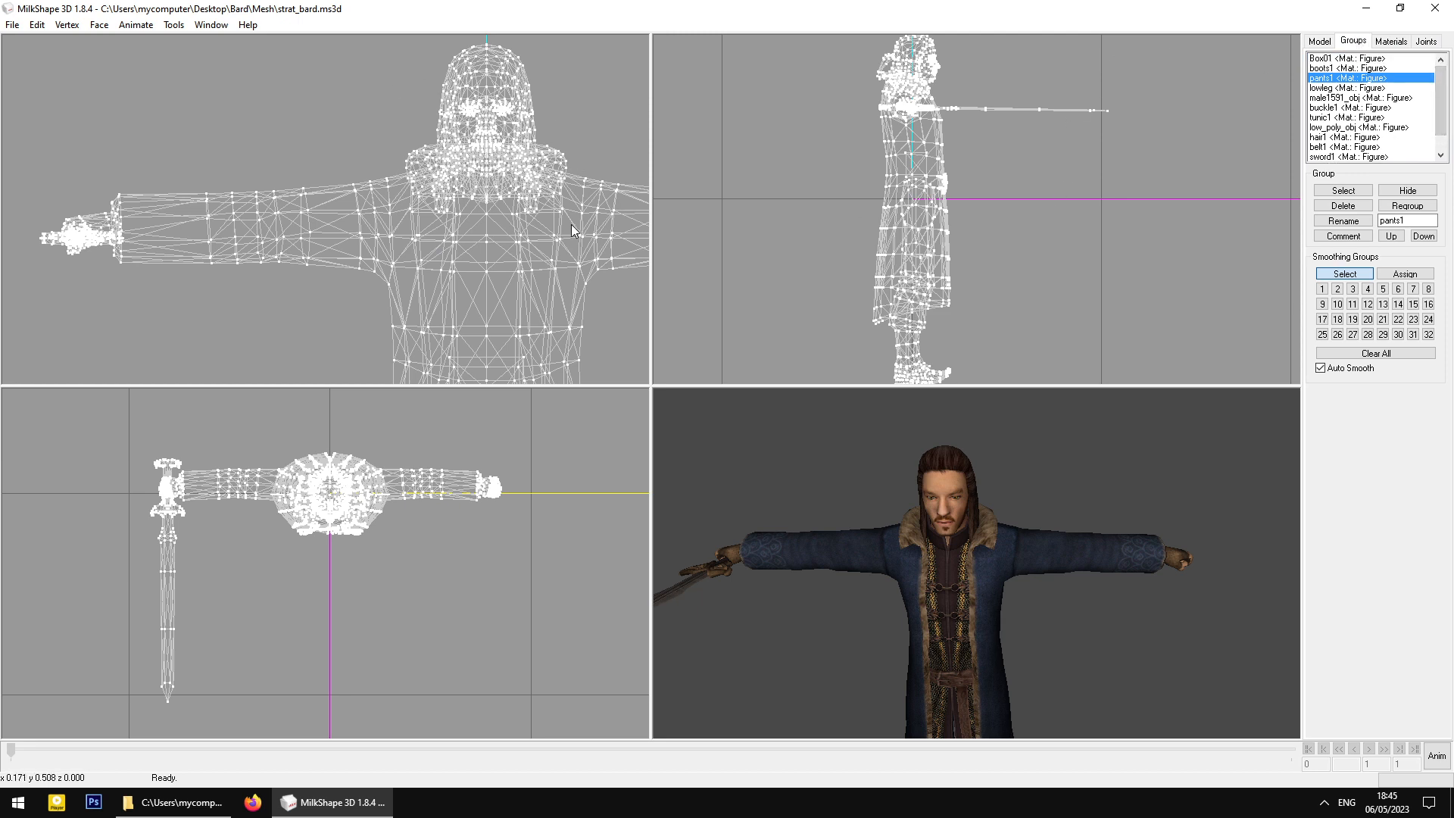
pyautogui.moveTo(346, 198); pyautogui.dragTo(328, 162, button='middle')
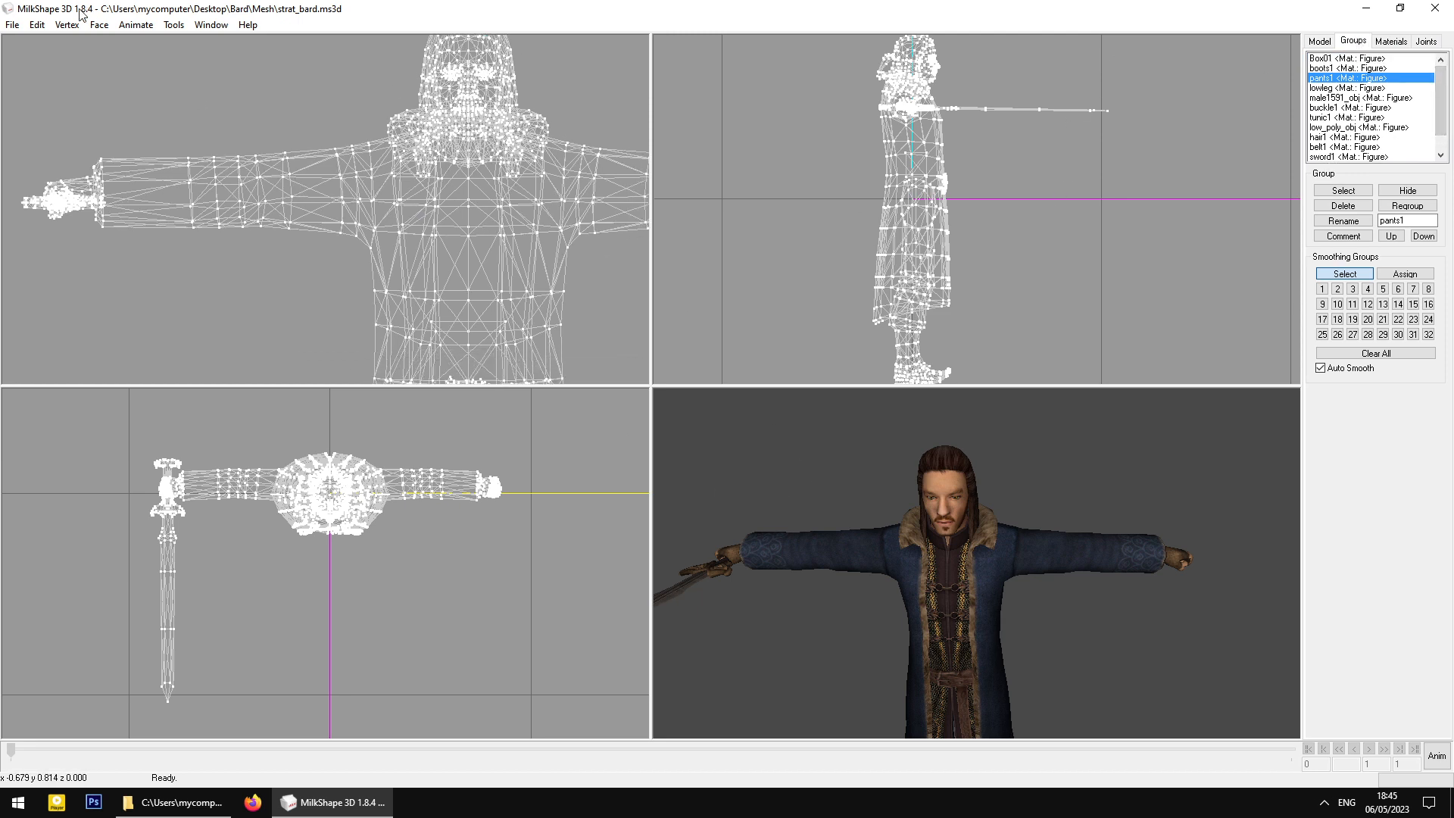
# Browse the Wavefront OBJ files available for import in Bard's Mesh and 3D models\extras folders, and cancel the import
pyautogui.click(8, 25)
pyautogui.moveTo(158, 129)
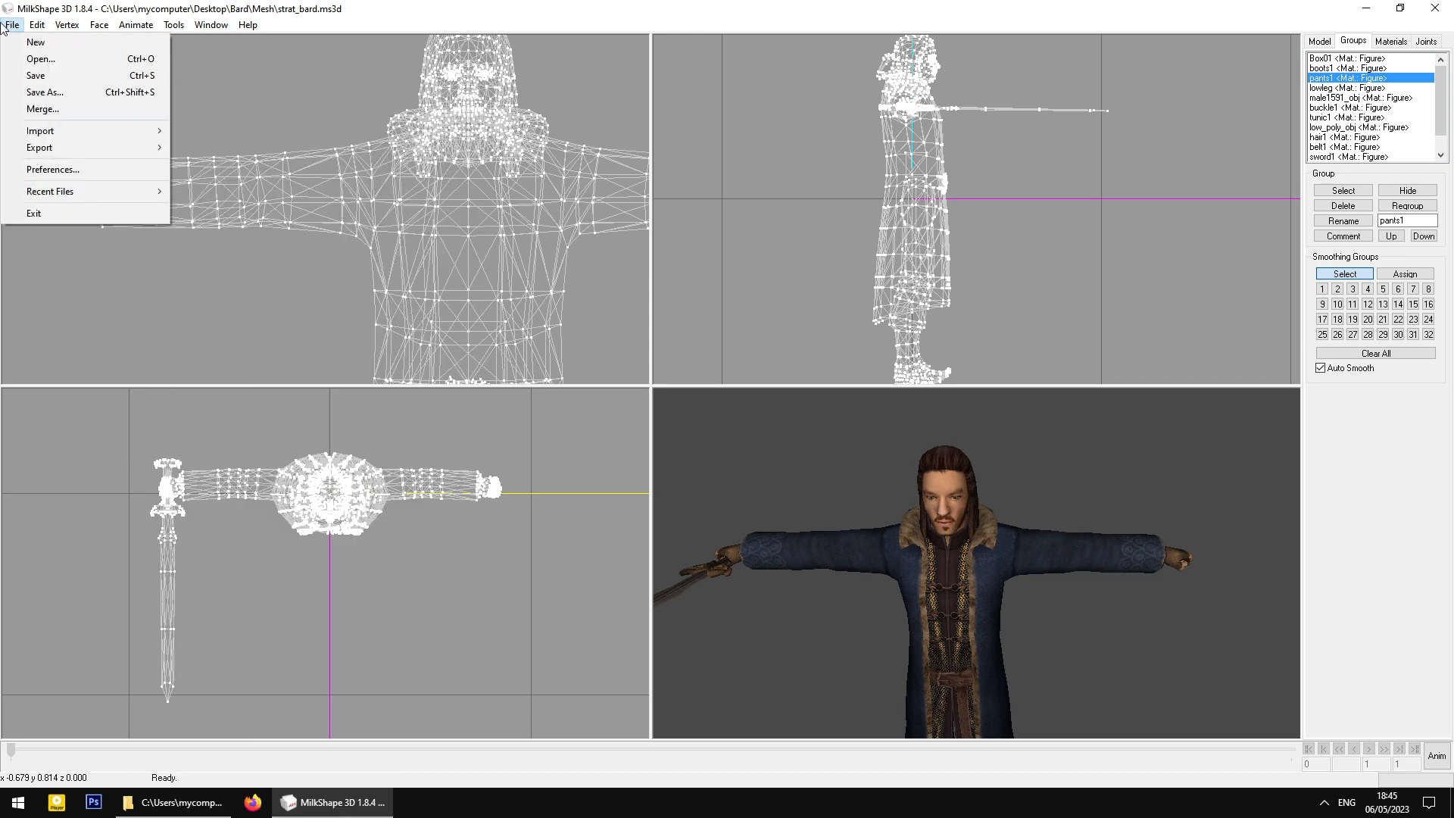
pyautogui.moveTo(74, 133)
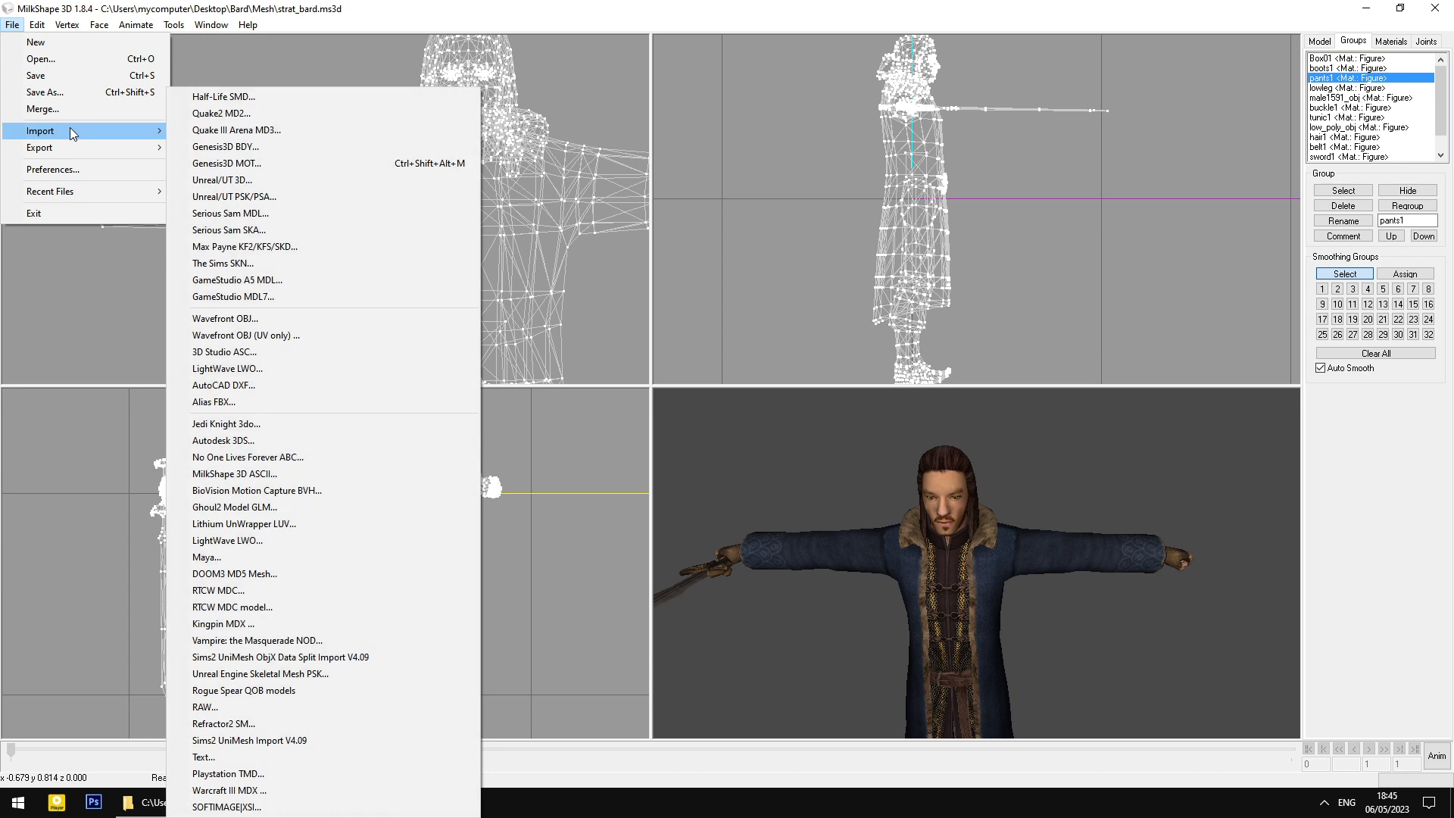
pyautogui.click(273, 318)
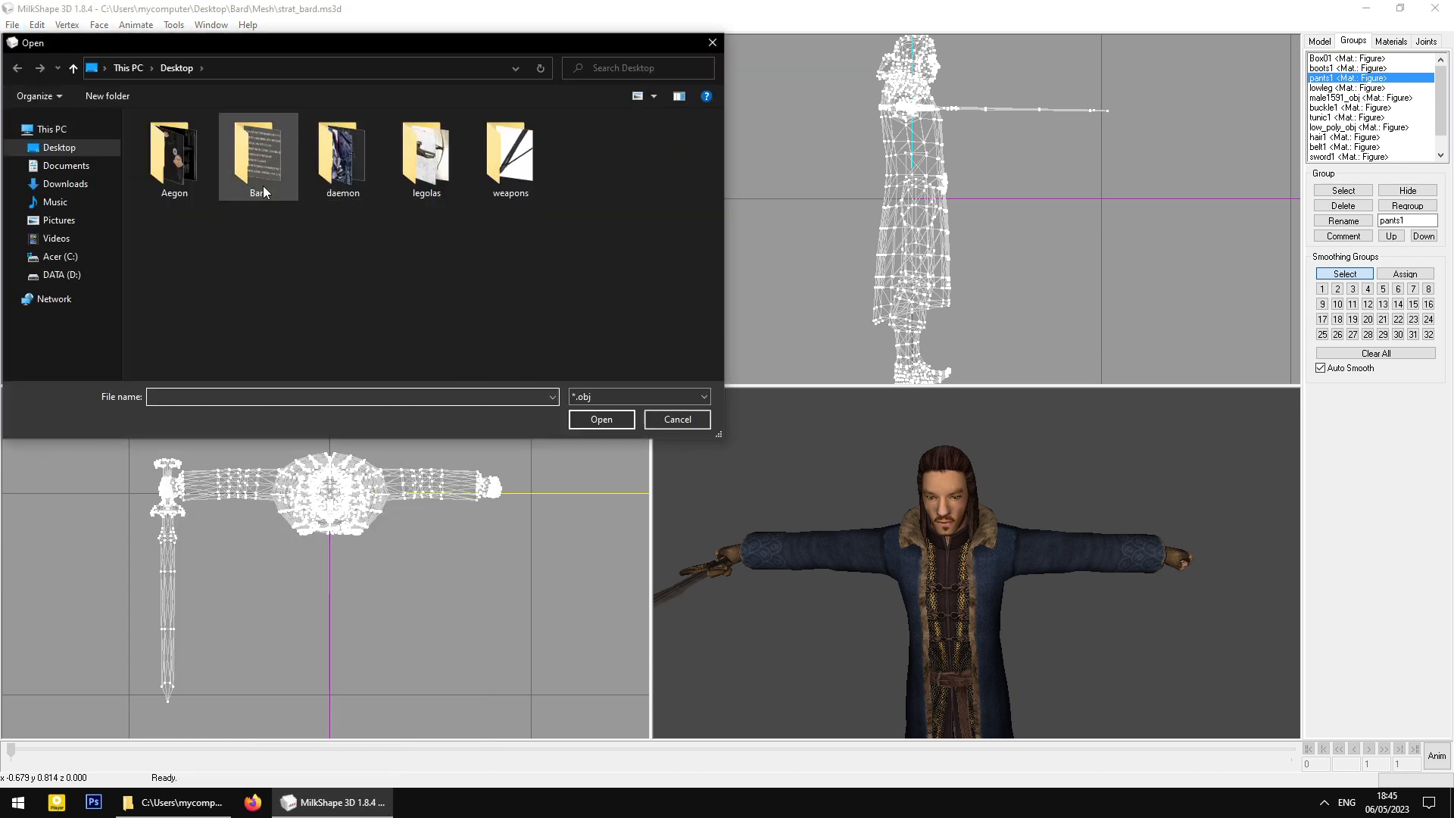
pyautogui.doubleClick(260, 180)
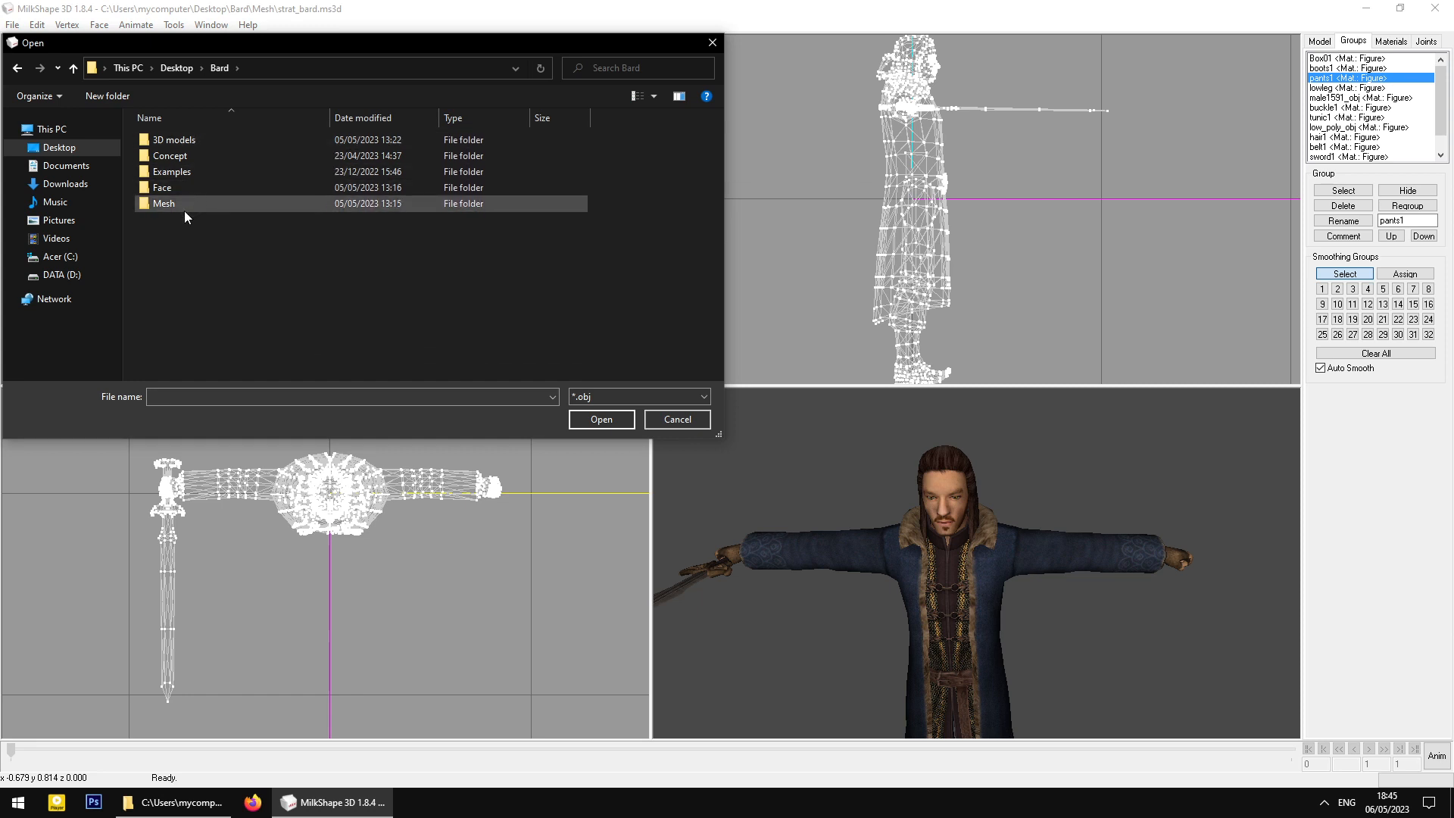
pyautogui.doubleClick(194, 201)
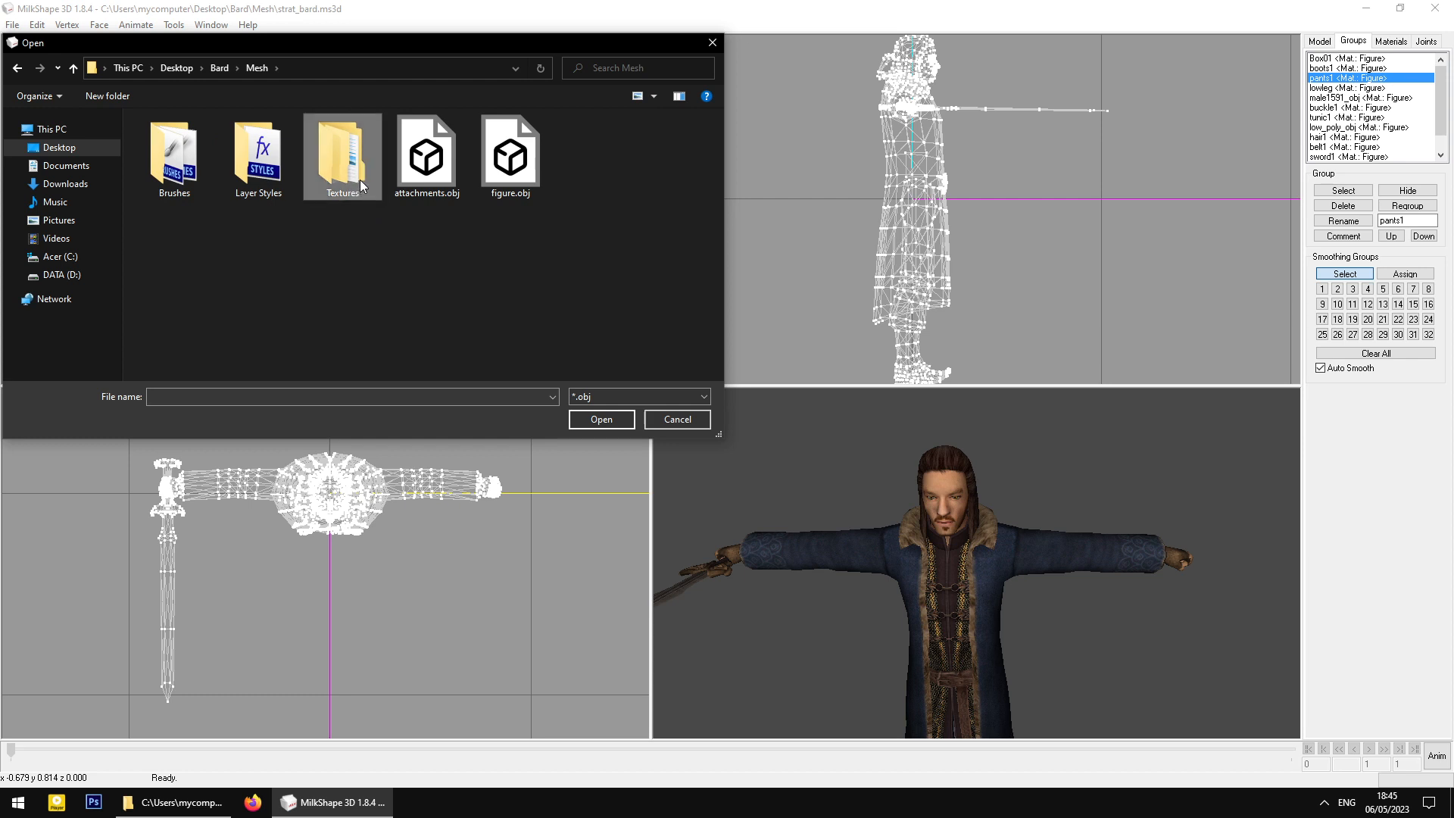
pyautogui.click(396, 167)
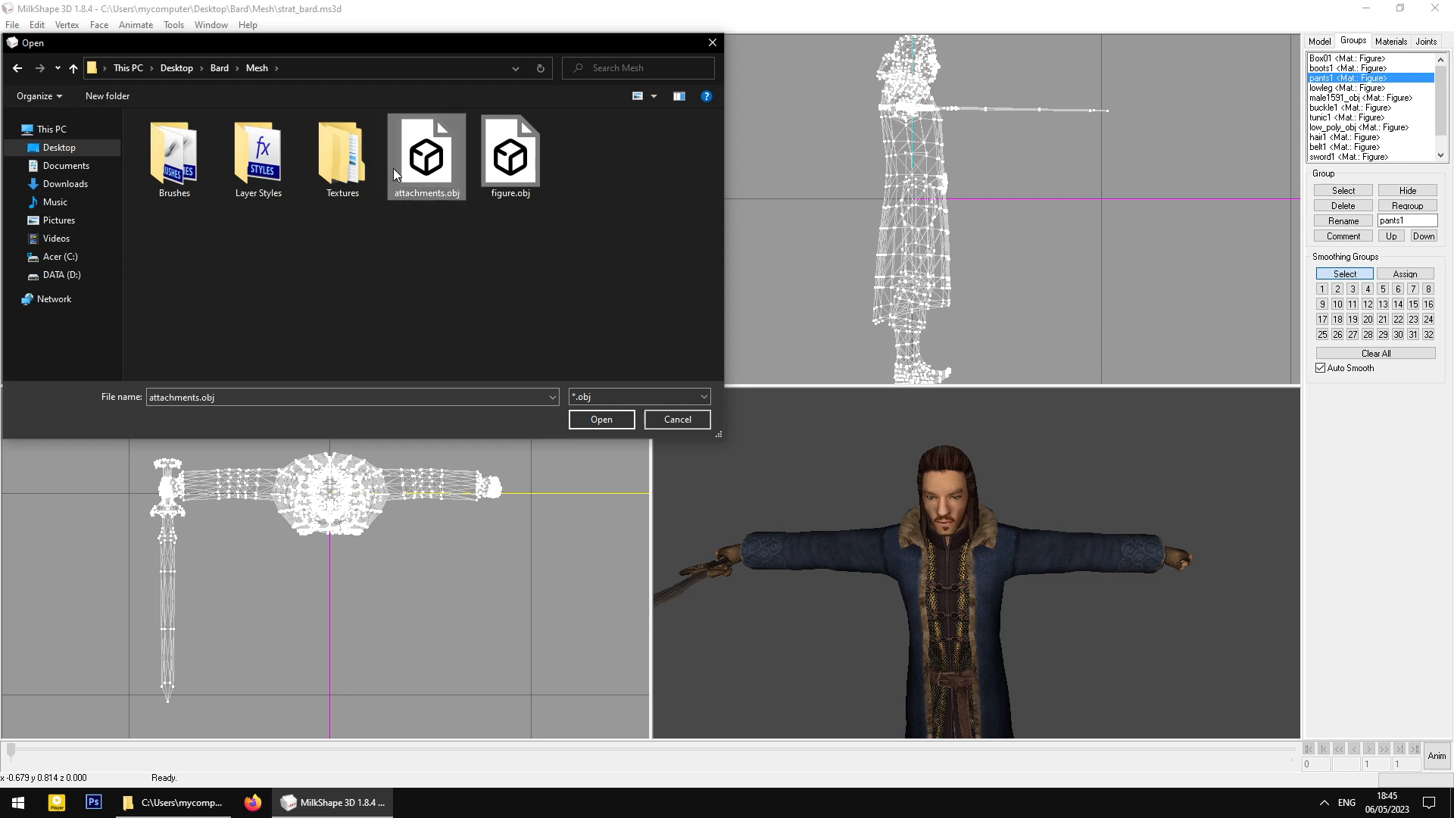
pyautogui.click(225, 67)
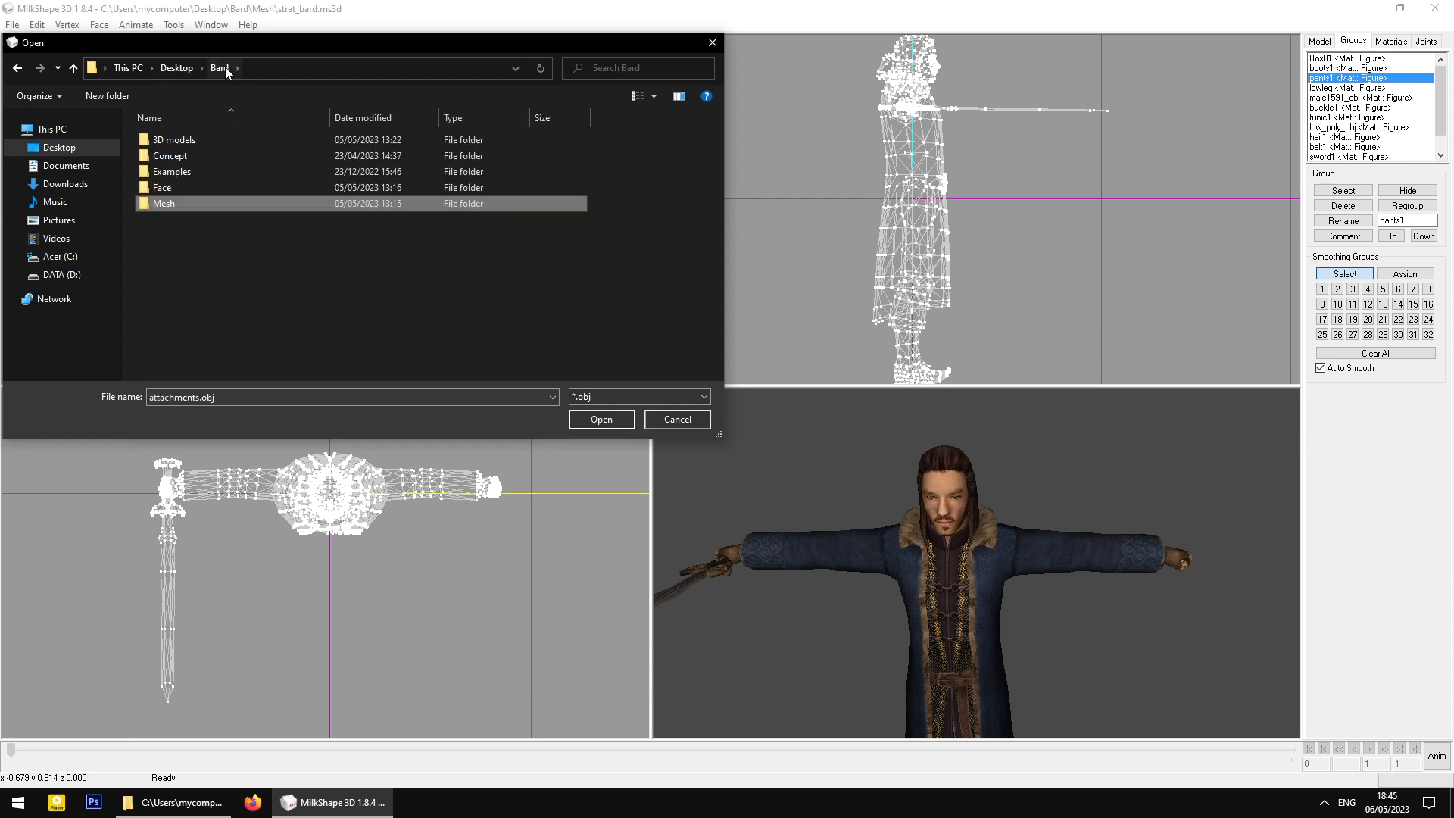
pyautogui.doubleClick(185, 141)
pyautogui.doubleClick(233, 139)
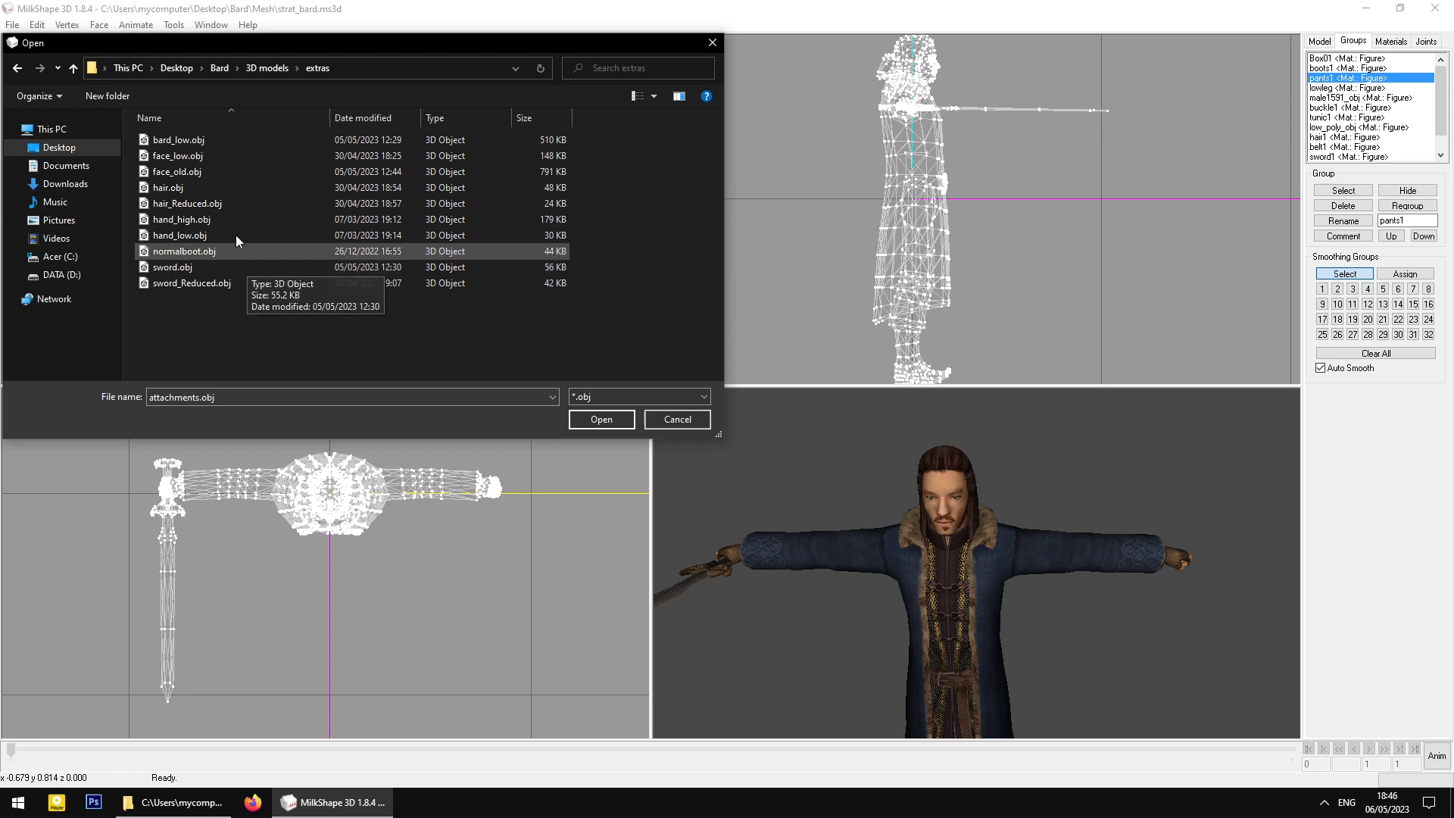
pyautogui.click(206, 140)
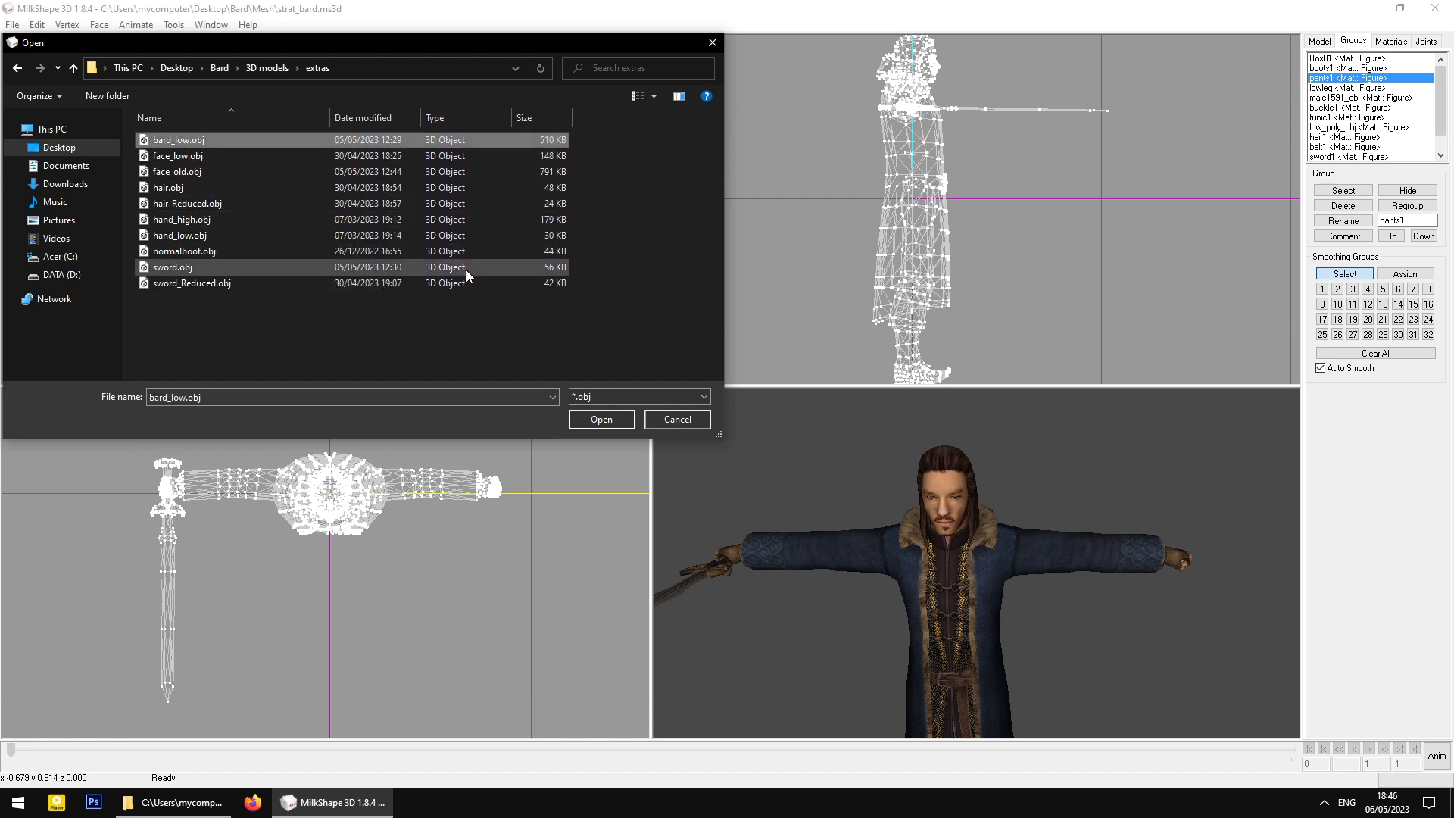
pyautogui.click(670, 424)
# Open strat_bard.psd from the Bard\Mesh folder in Photoshop to view the texture, and return to MilkShape 3D
pyautogui.click(1316, 42)
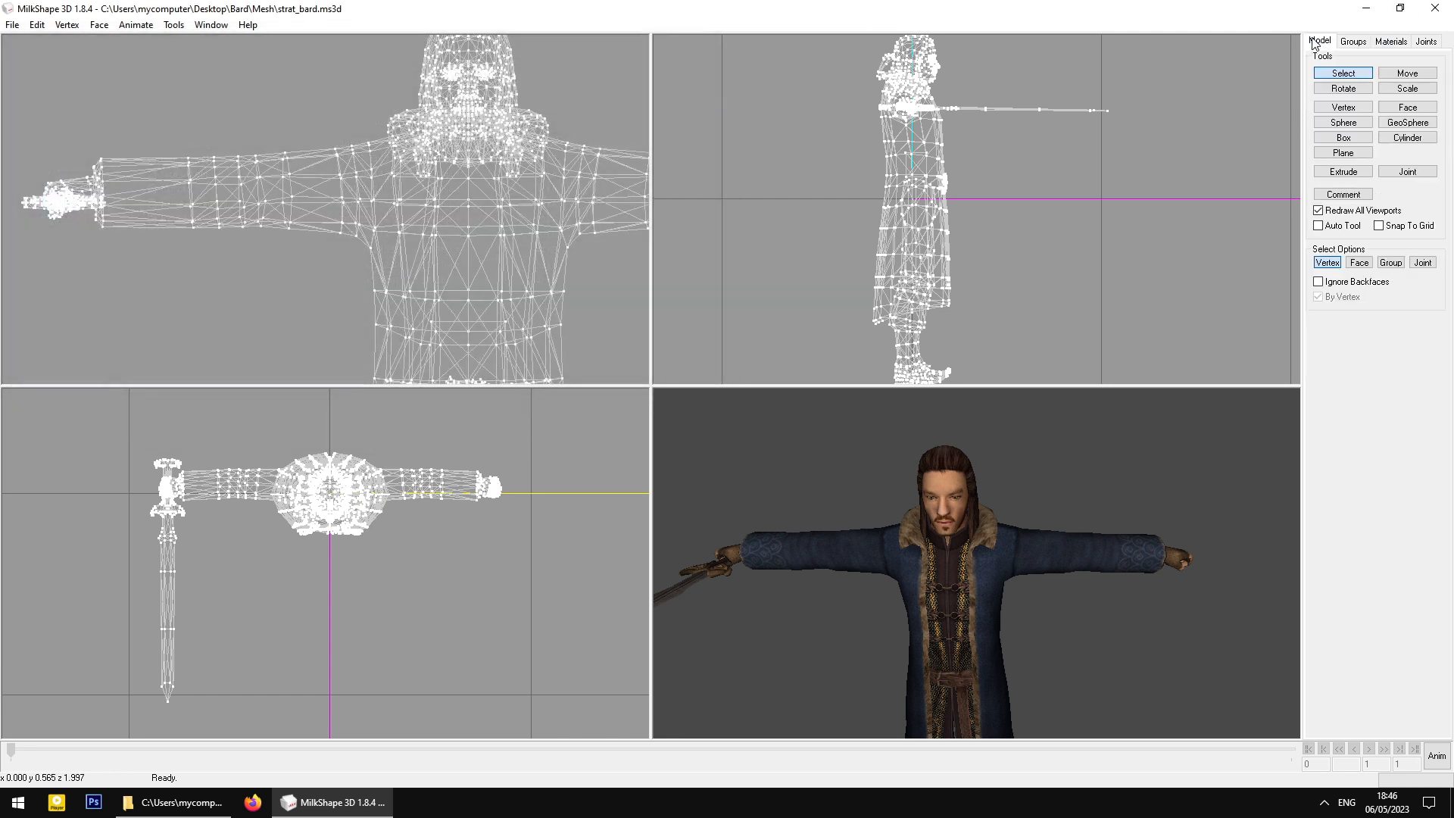
pyautogui.scroll(-3, 1068, 154)
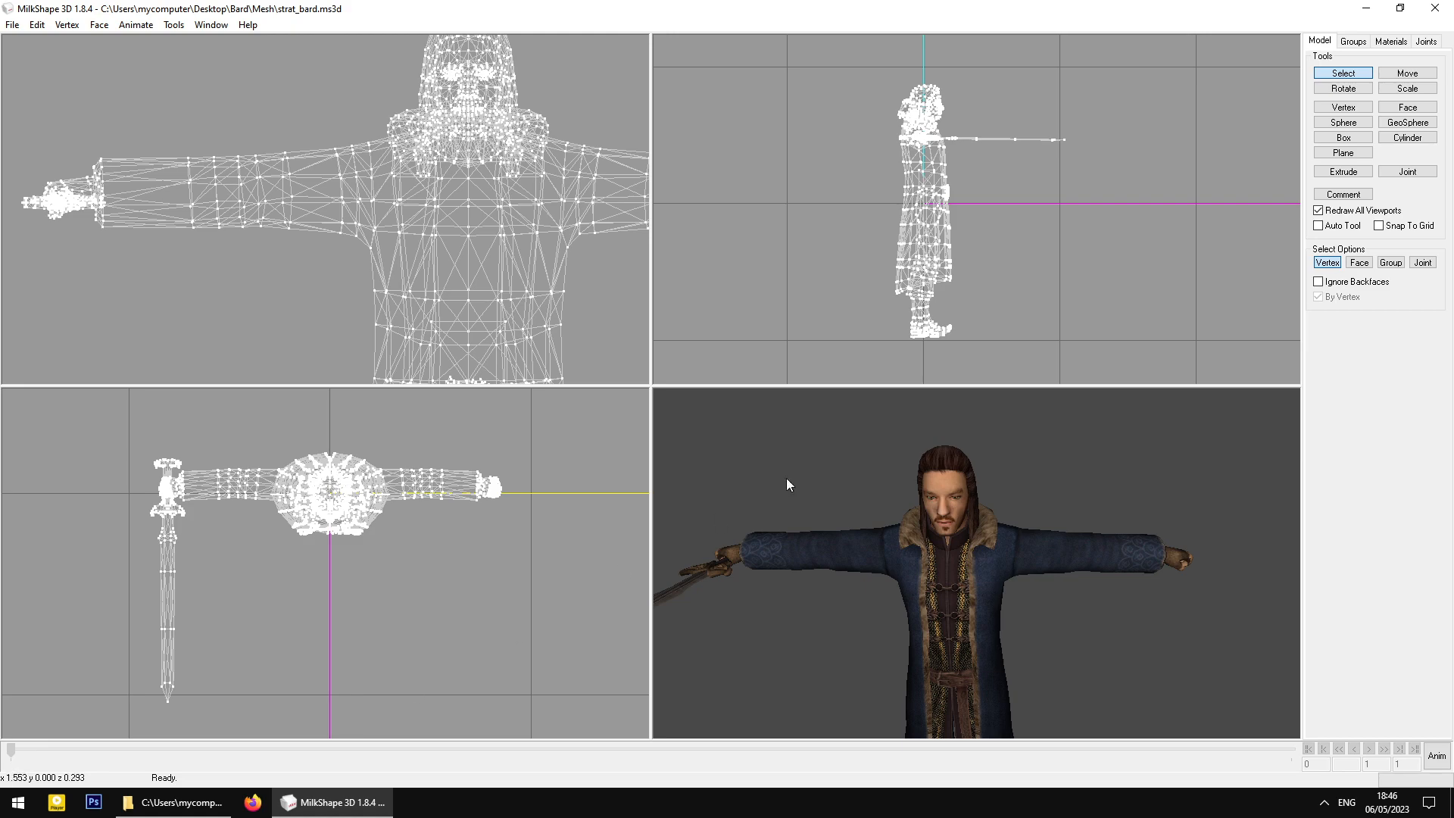
pyautogui.click(198, 807)
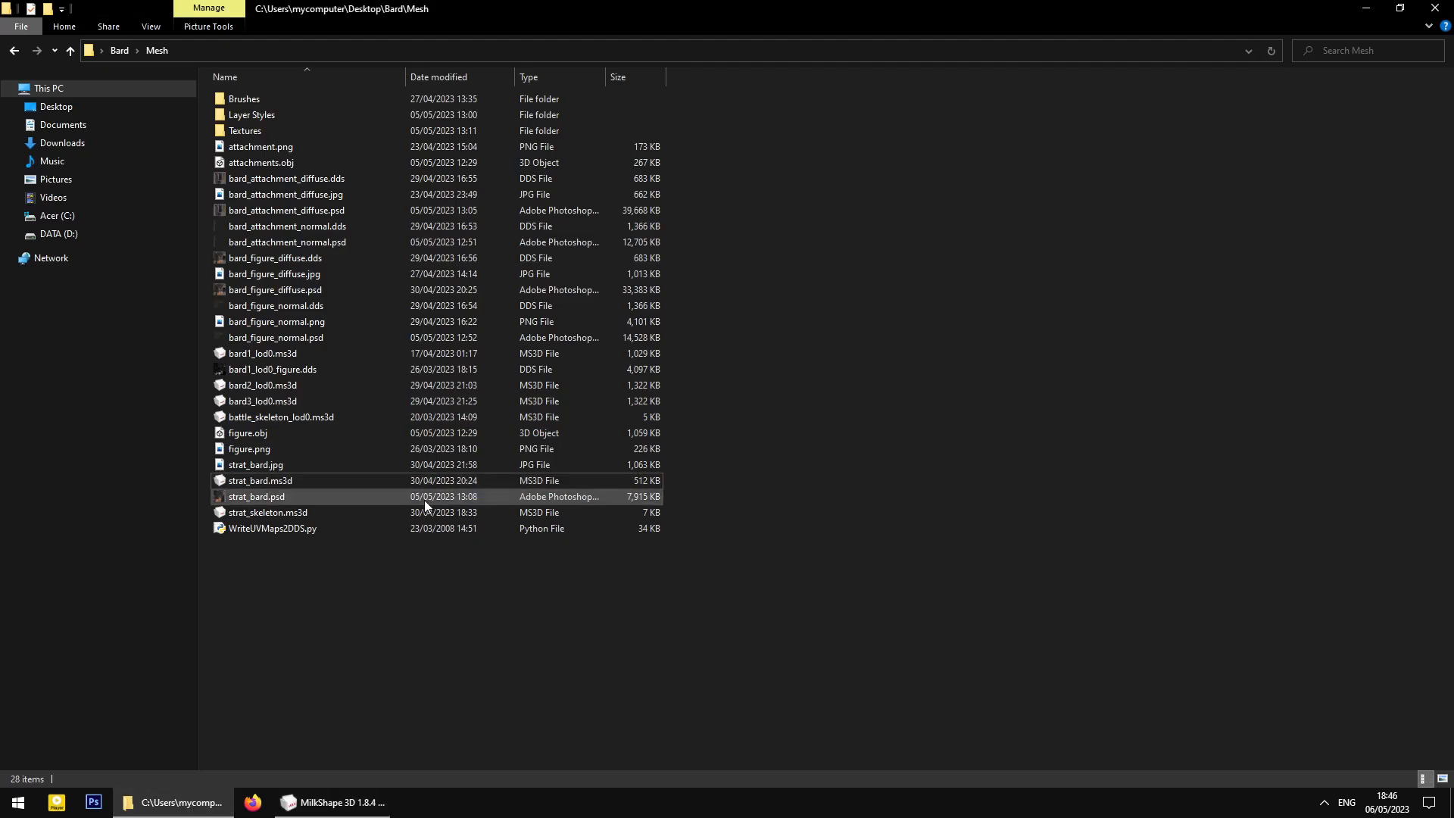
pyautogui.click(344, 505)
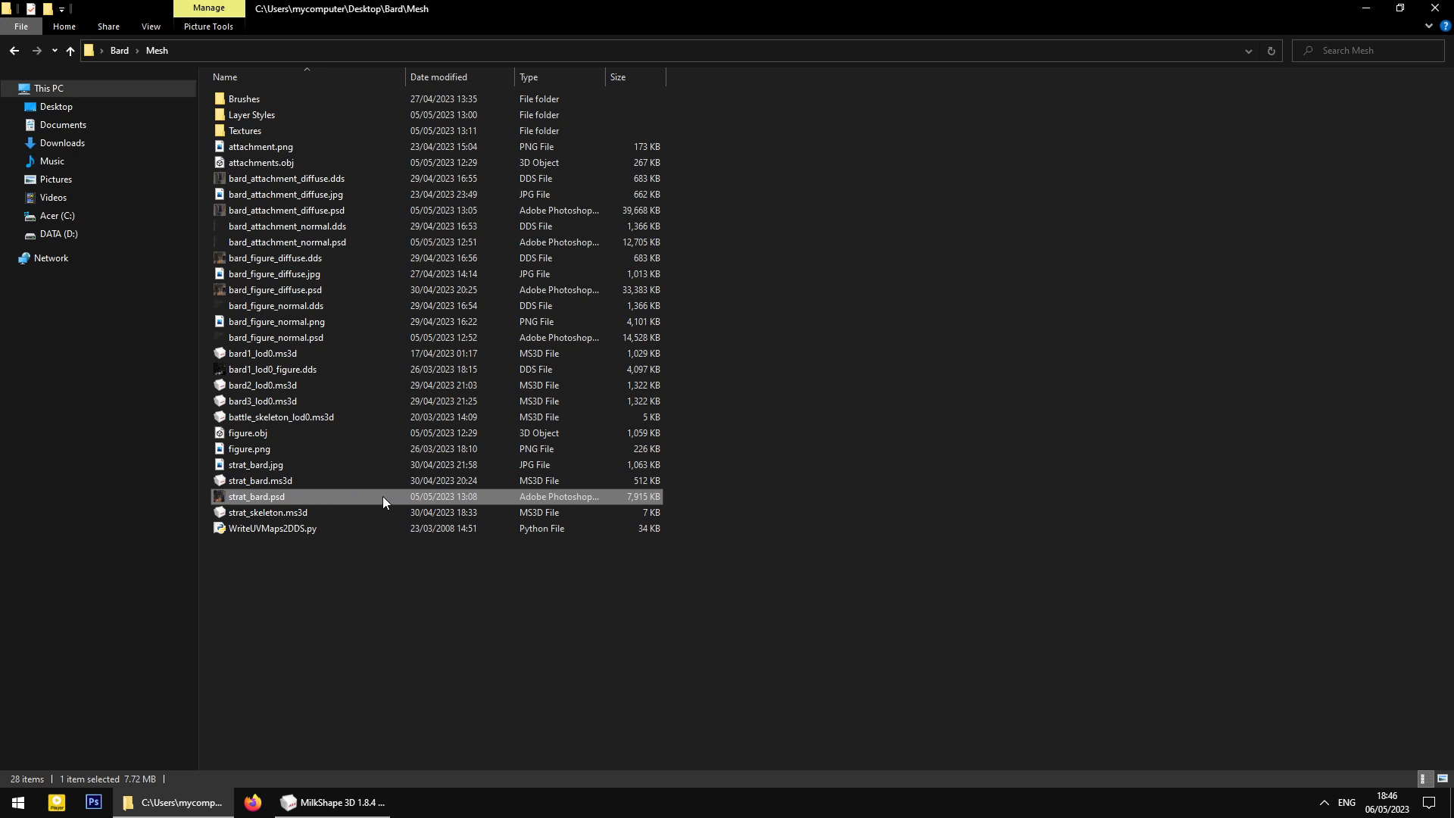
pyautogui.doubleClick(383, 497)
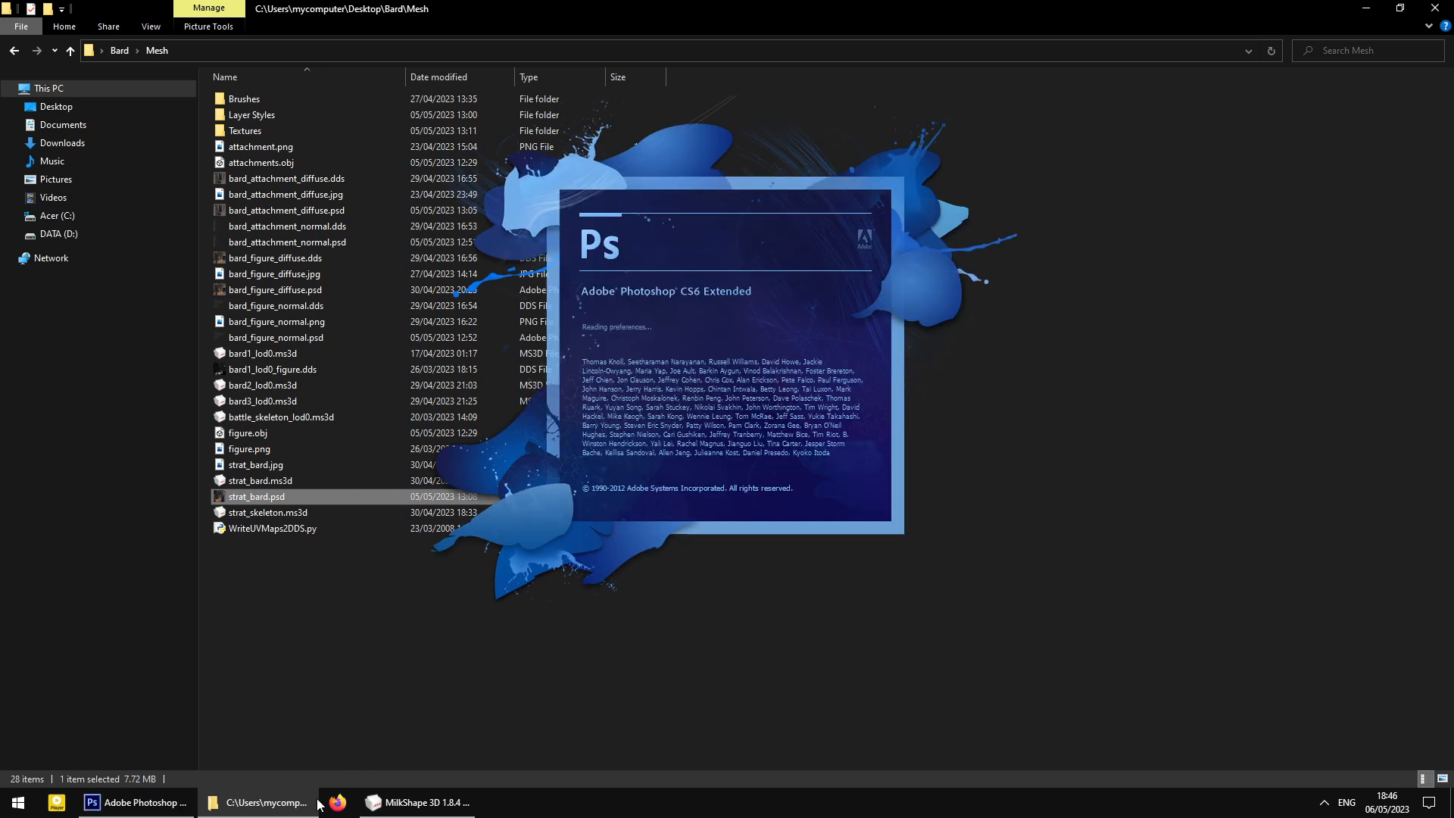
pyautogui.click(290, 810)
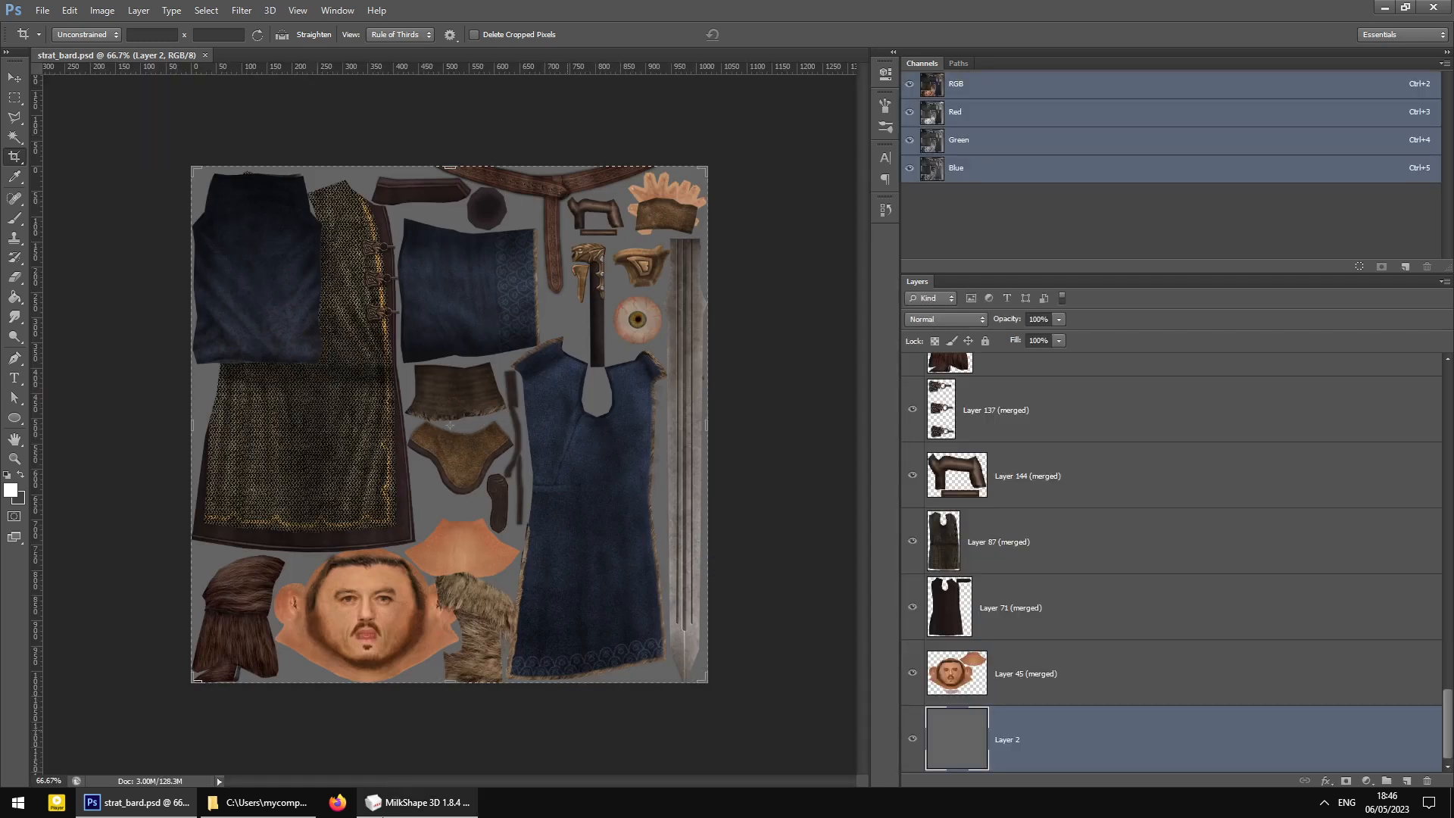
pyautogui.click(420, 803)
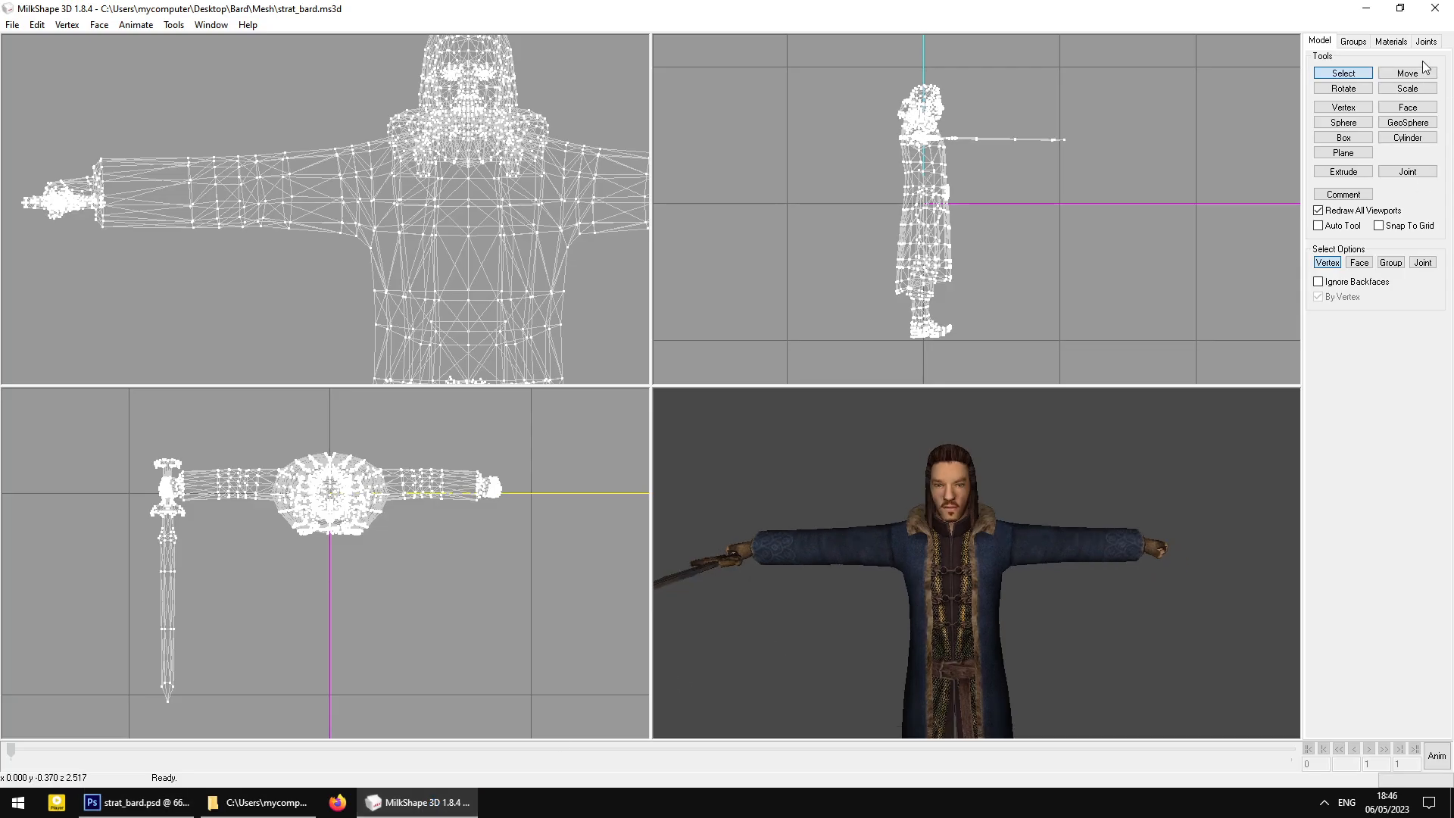
pyautogui.scroll(2, 1061, 107)
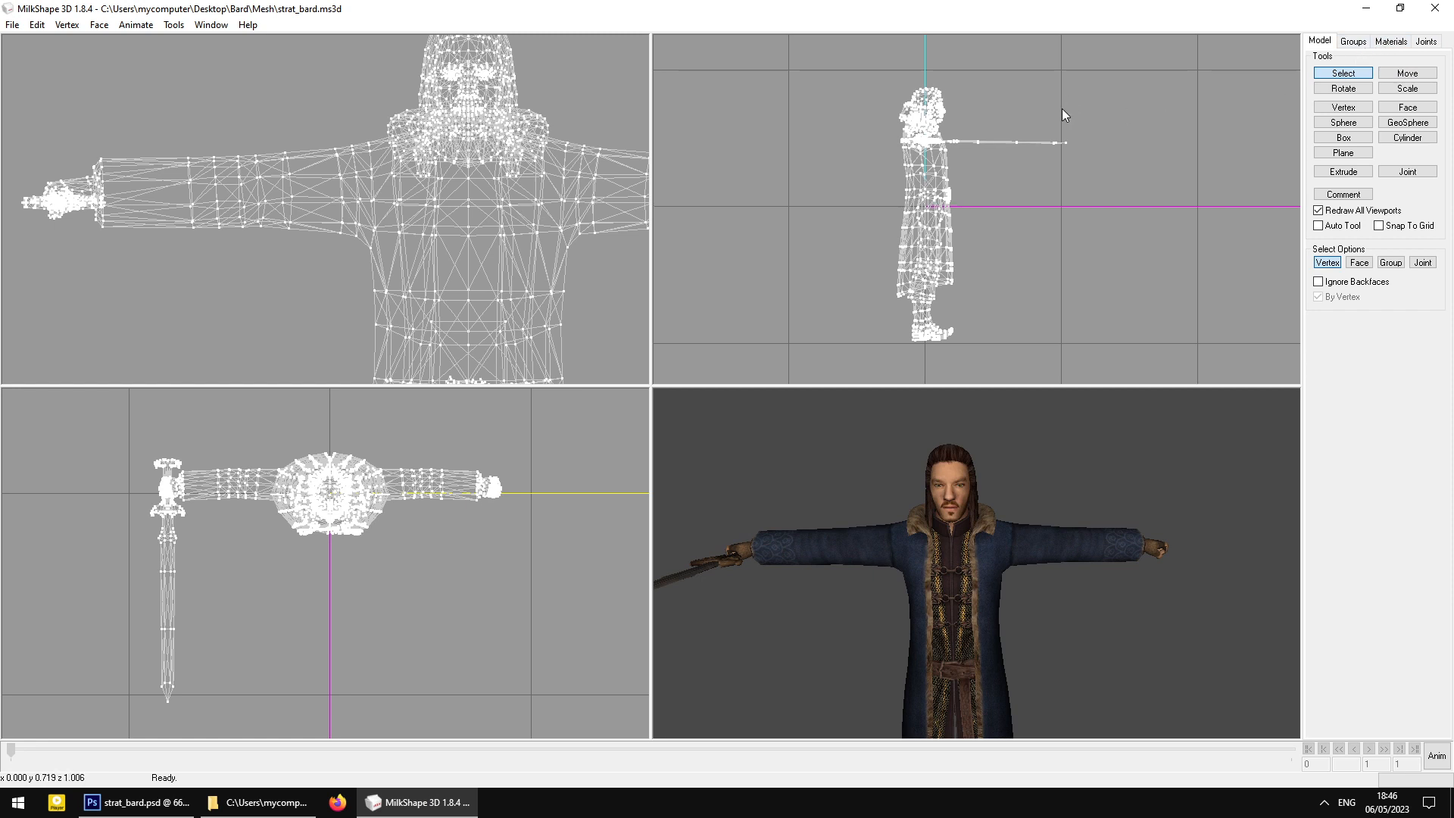
pyautogui.moveTo(913, 117); pyautogui.dragTo(788, 134, button='middle')
pyautogui.scroll(1, 909, 135)
pyautogui.scroll(-3, 819, 127)
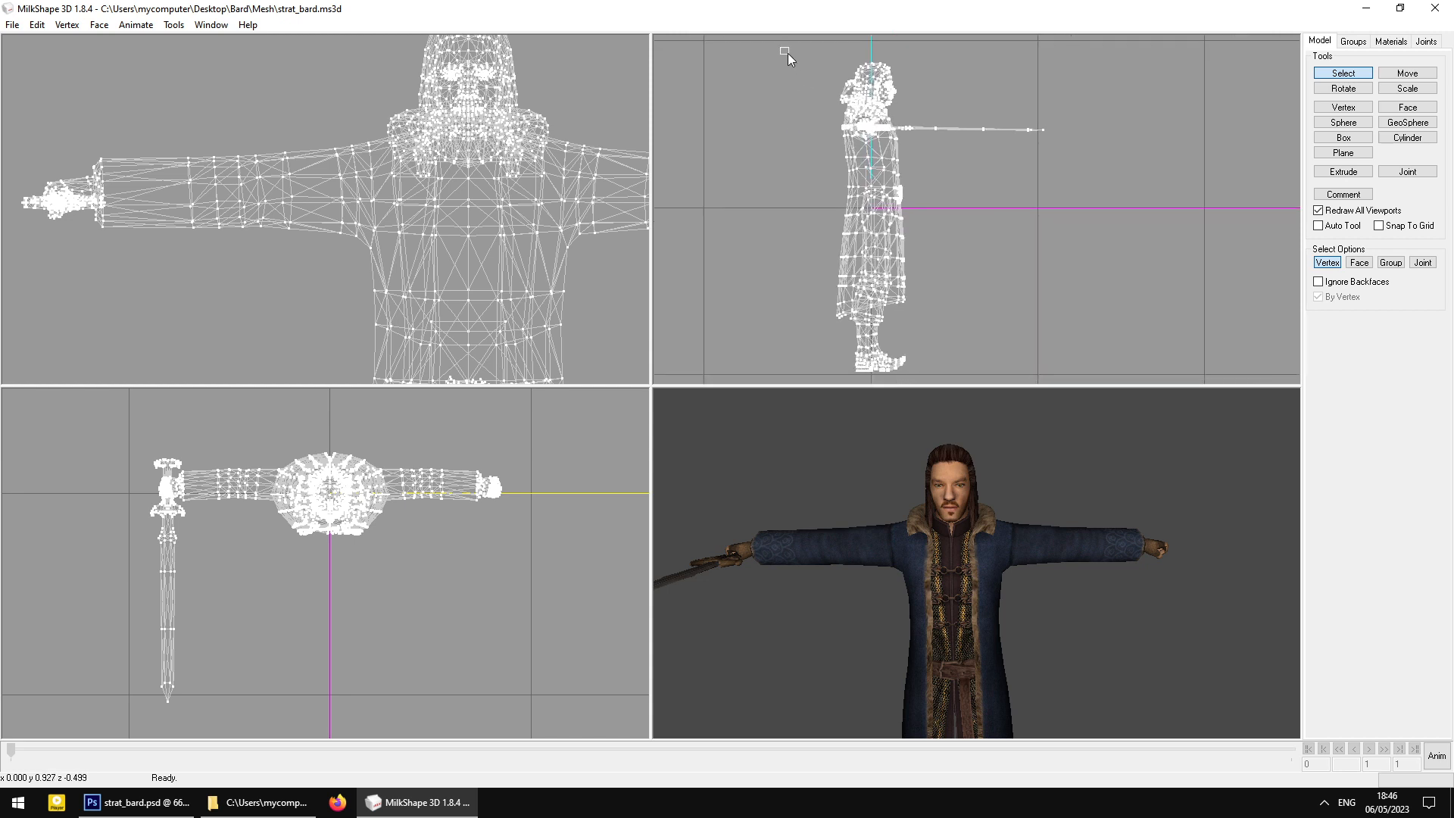
pyautogui.moveTo(781, 47); pyautogui.dragTo(1115, 380)
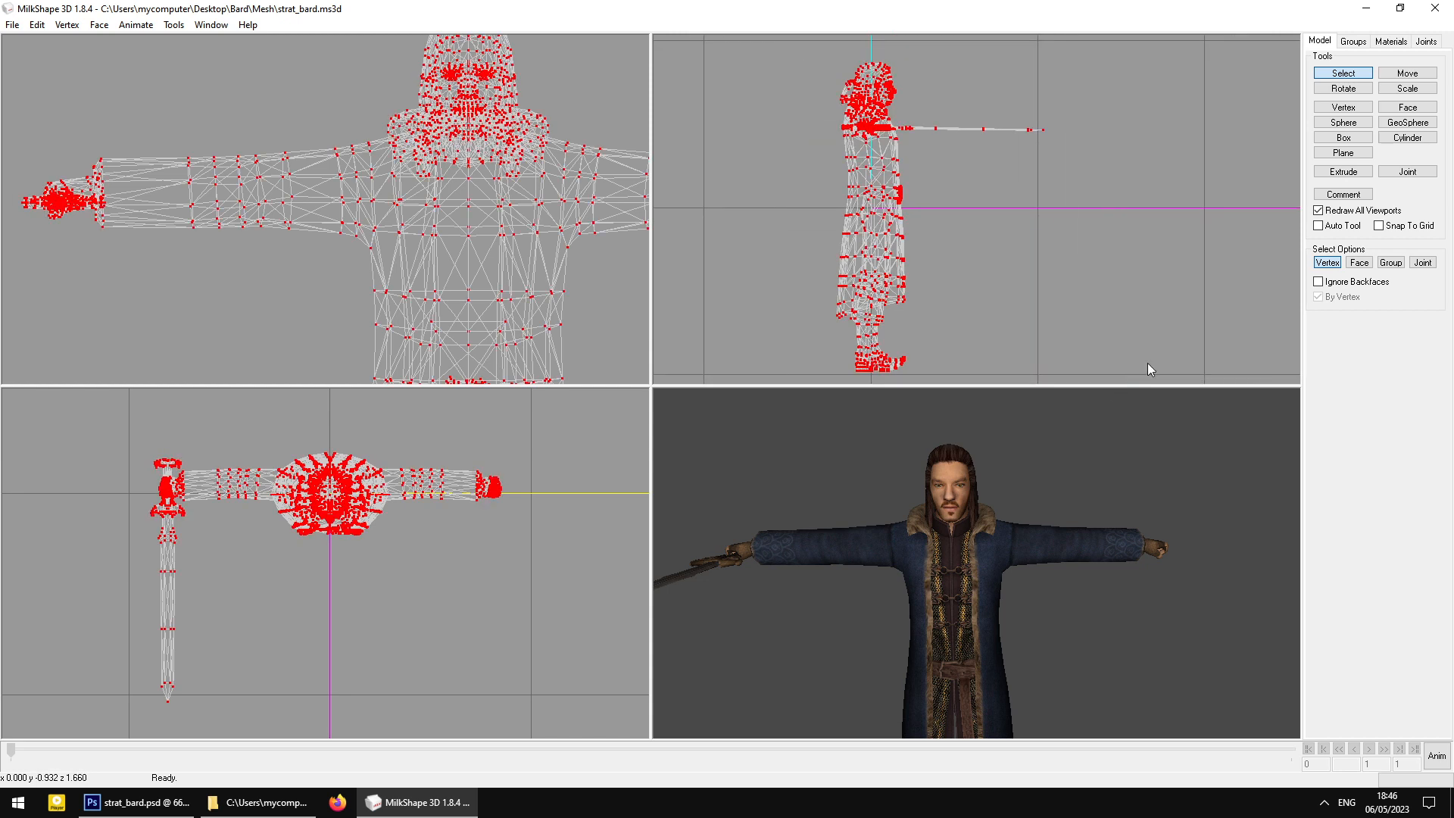
pyautogui.click(1417, 69)
pyautogui.moveTo(1105, 222); pyautogui.dragTo(1126, 157, button='middle')
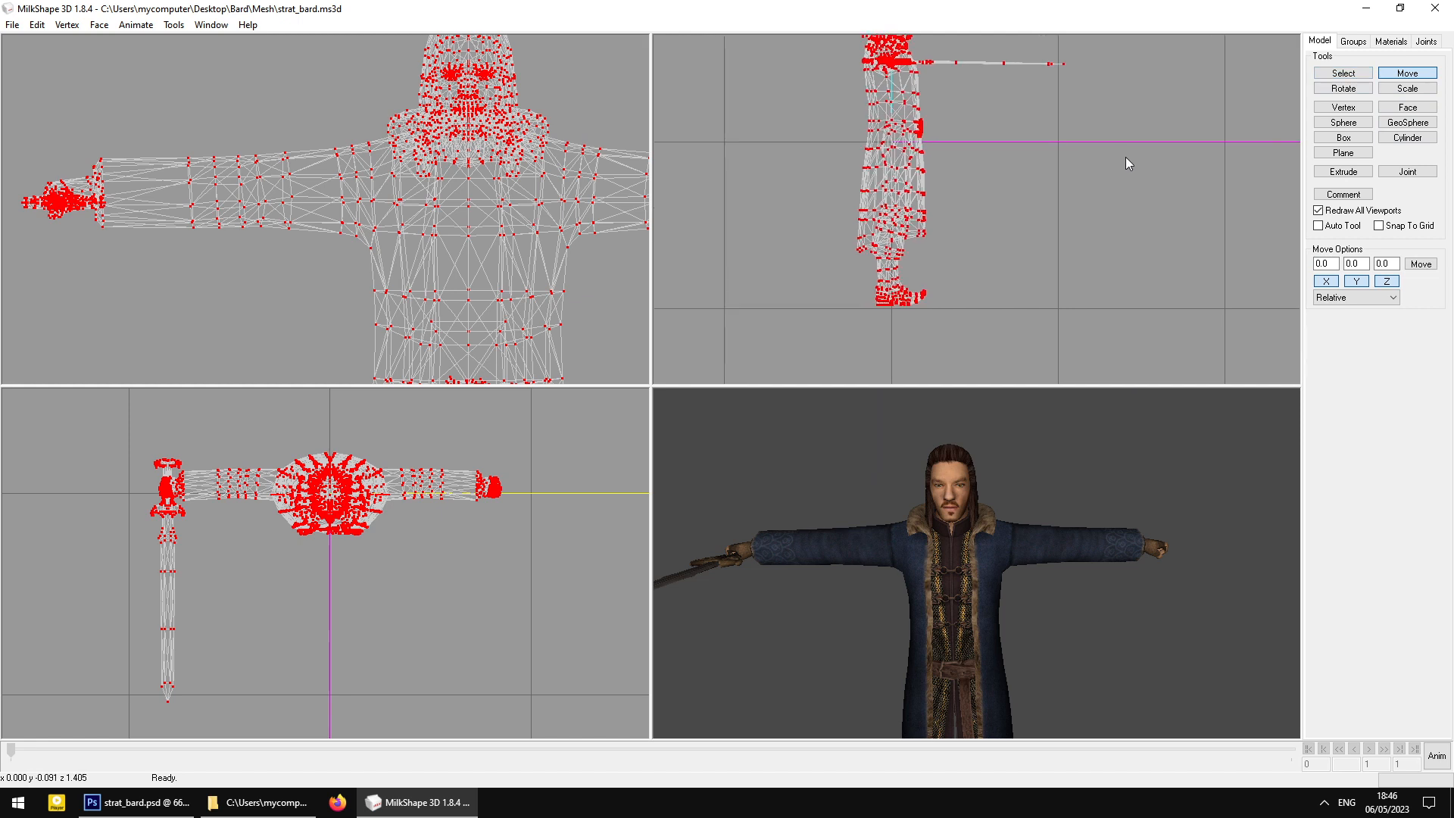
pyautogui.click(1351, 75)
pyautogui.click(1170, 80)
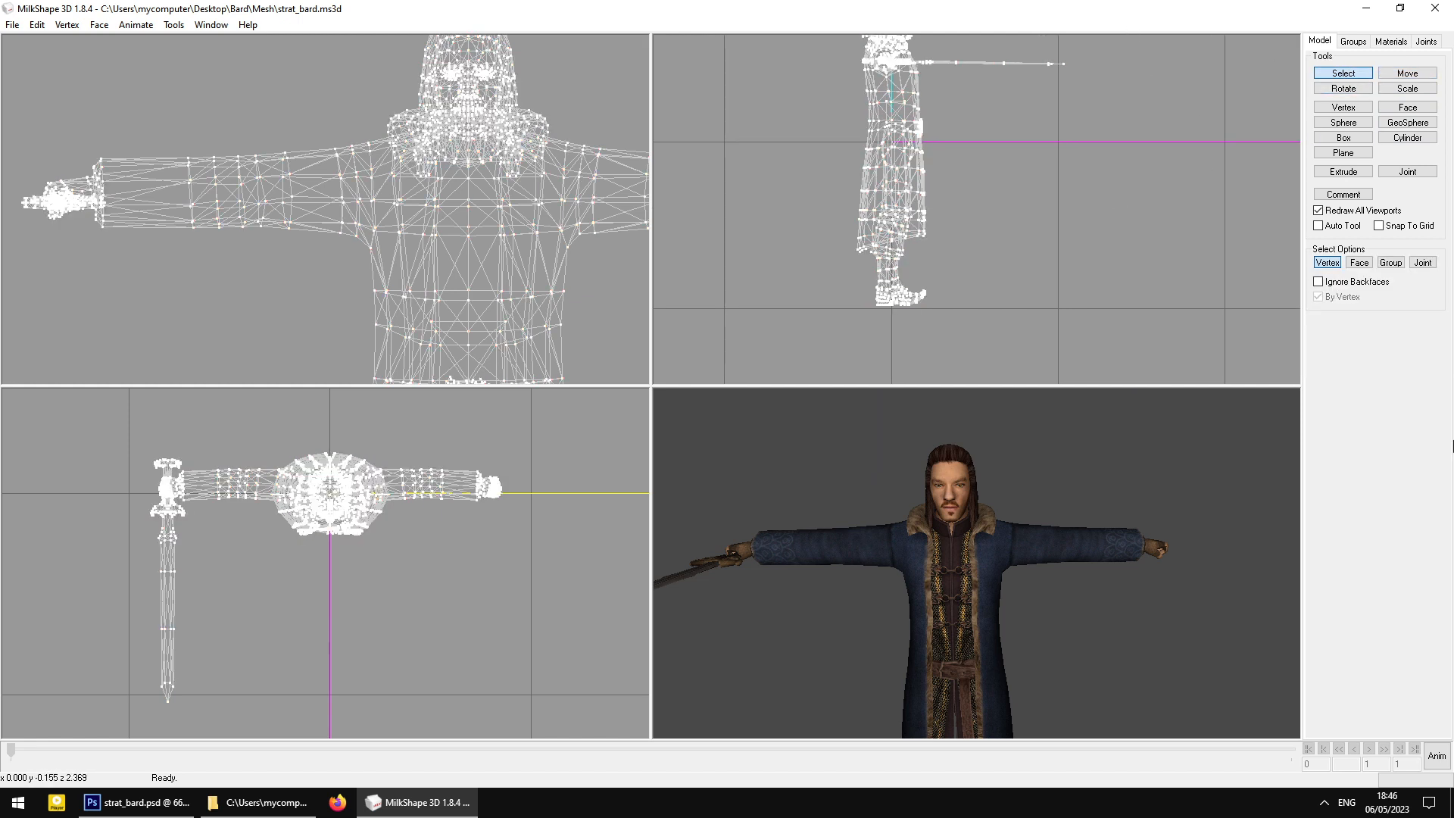
pyautogui.moveTo(1023, 220); pyautogui.dragTo(1020, 241, button='middle')
pyautogui.scroll(-5, 1020, 241)
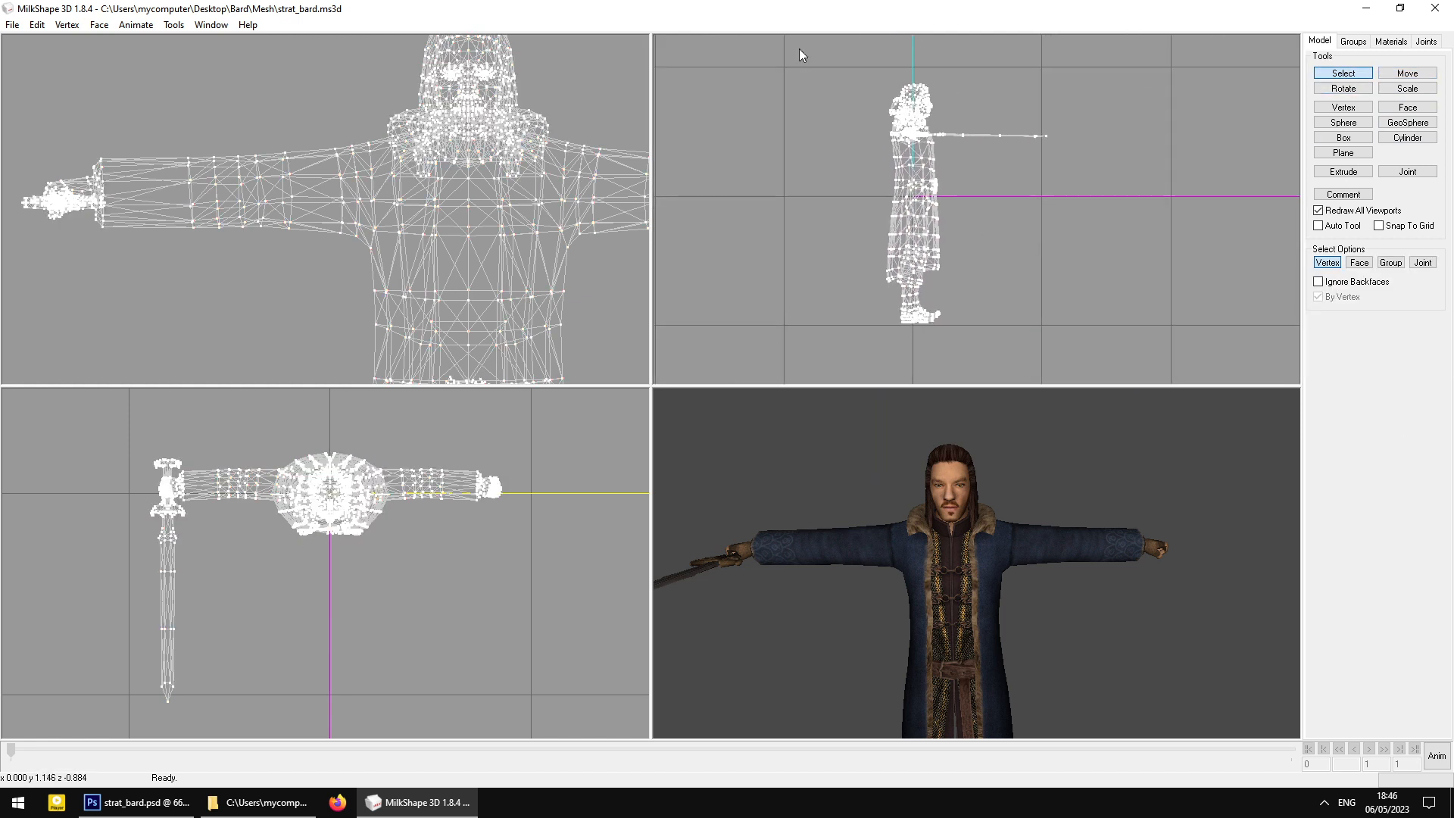
# Select all vertices of the character mesh in the side view and display the skeleton
pyautogui.moveTo(799, 48); pyautogui.dragTo(1142, 336)
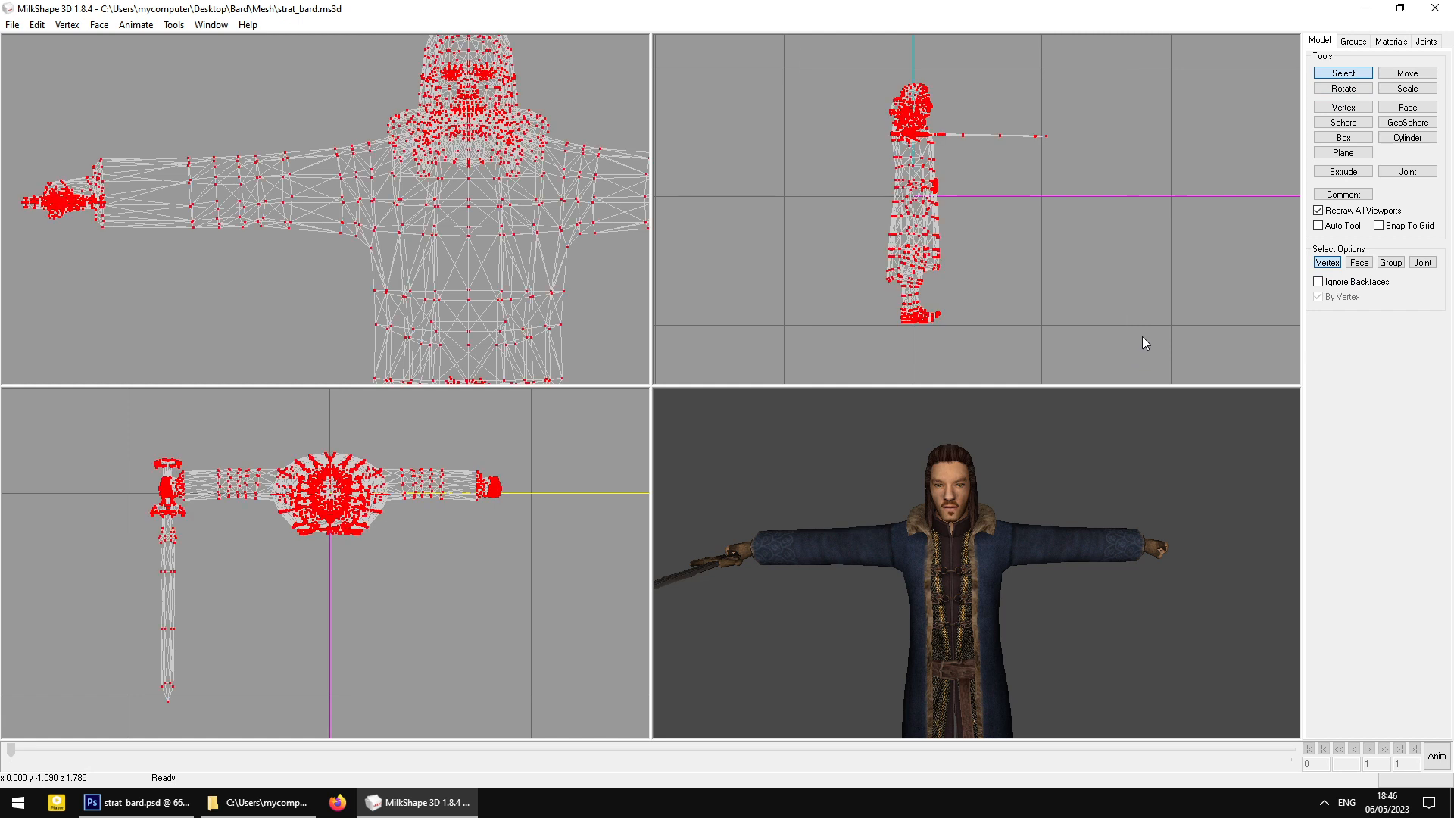
pyautogui.click(1417, 78)
pyautogui.click(1426, 41)
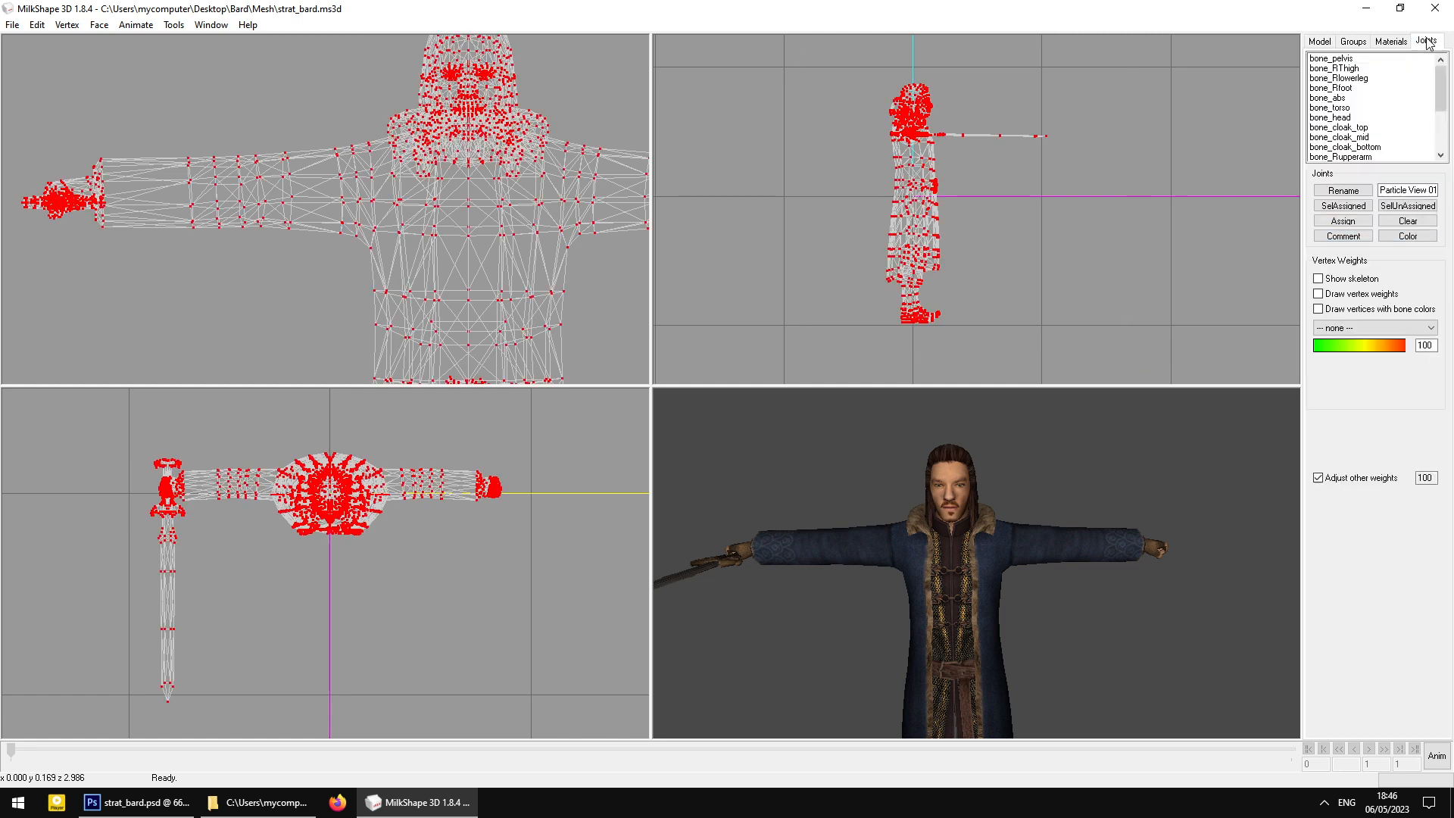
pyautogui.click(1325, 280)
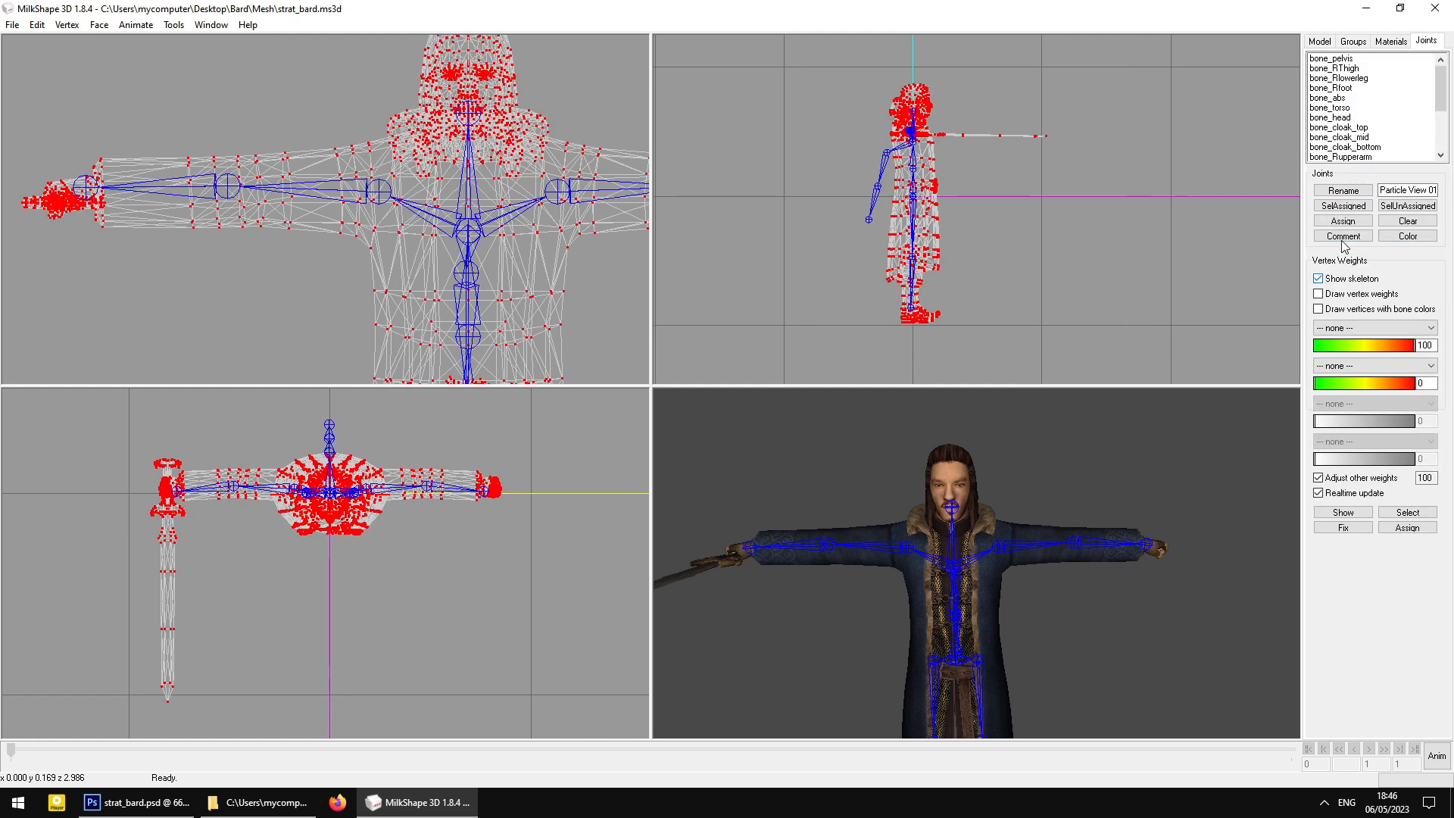
# Move the selected mesh vertices slightly down in the side view so the boot soles rest on the grid line beneath them
pyautogui.click(1319, 42)
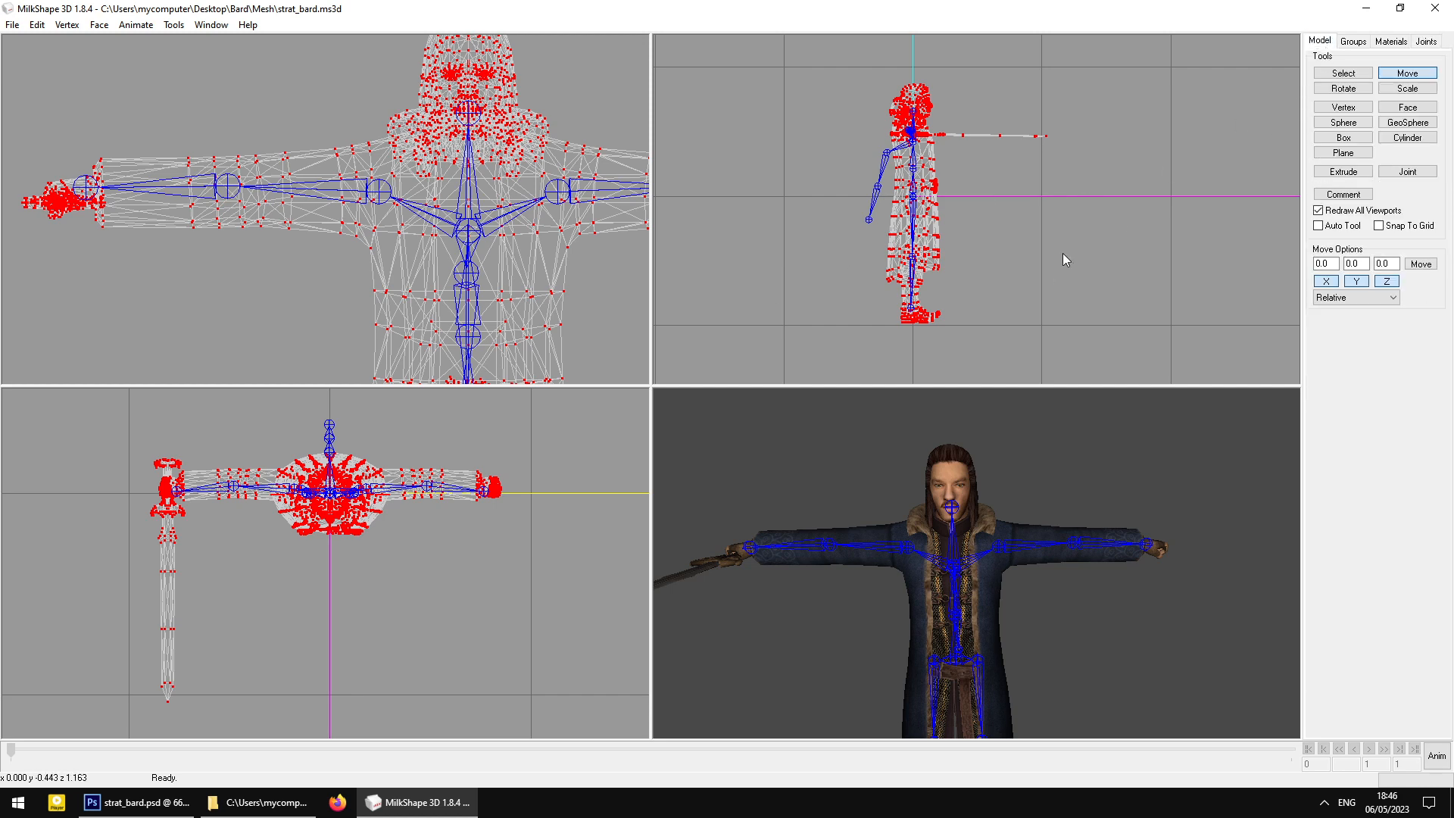
pyautogui.scroll(8, 1062, 253)
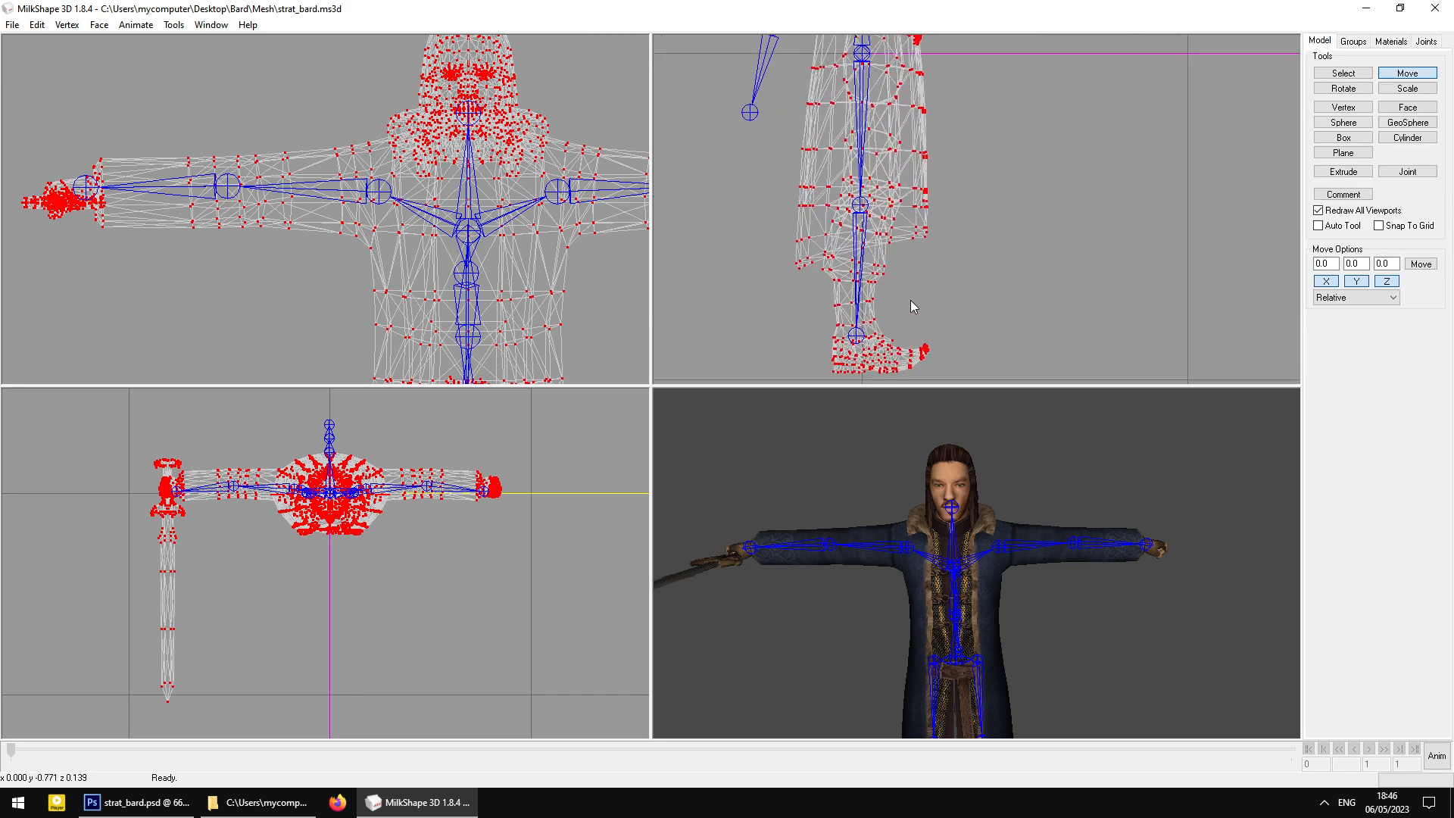
pyautogui.scroll(2, 910, 300)
pyautogui.keyDown('ctrl'); pyautogui.moveTo(1043, 179); pyautogui.dragTo(1089, 90); pyautogui.keyUp('ctrl')
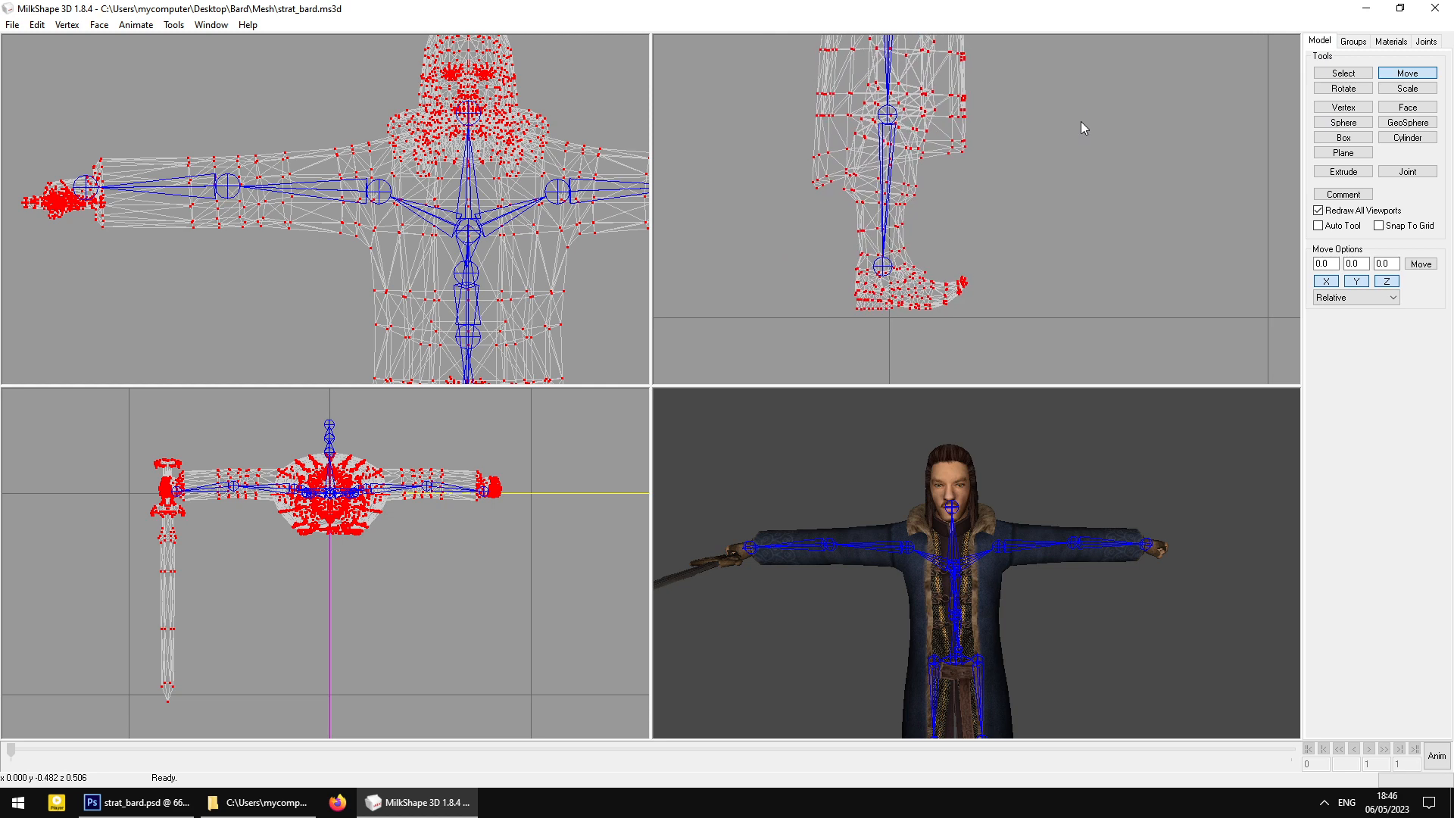
pyautogui.moveTo(1126, 138); pyautogui.dragTo(1125, 148)
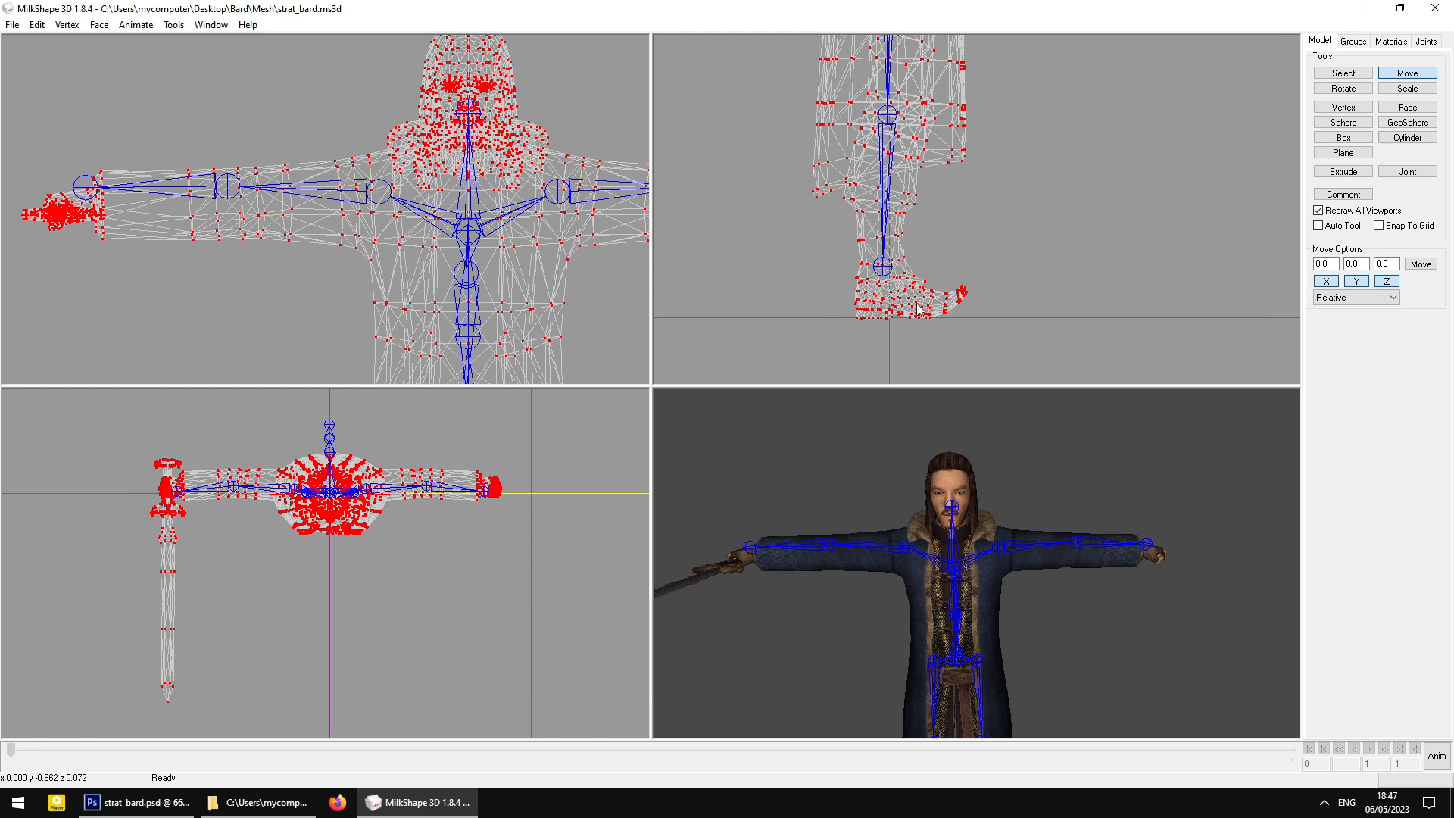
pyautogui.moveTo(940, 264); pyautogui.dragTo(940, 262)
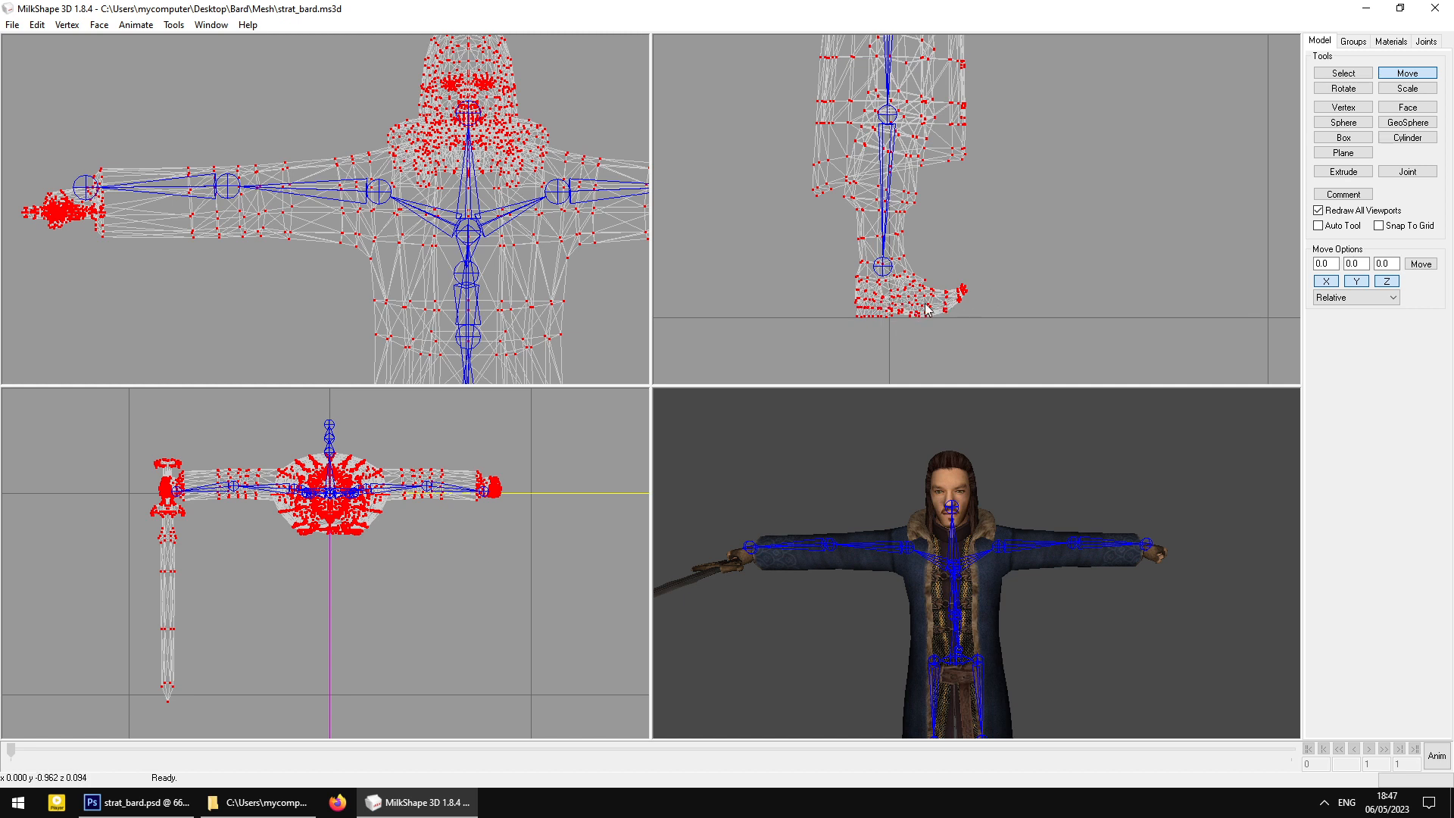
pyautogui.moveTo(956, 306); pyautogui.dragTo(954, 296, button='middle')
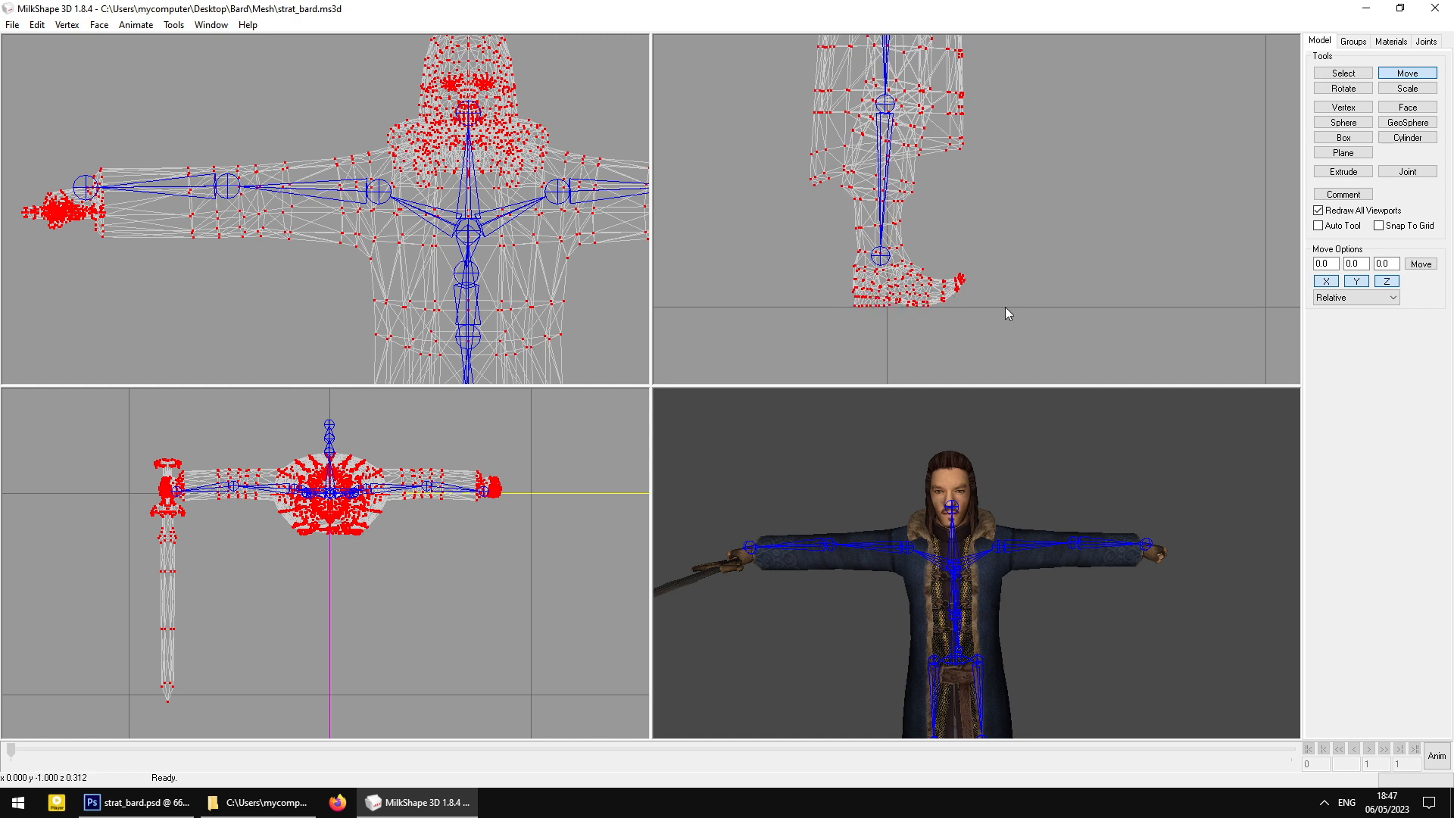
pyautogui.click(1342, 73)
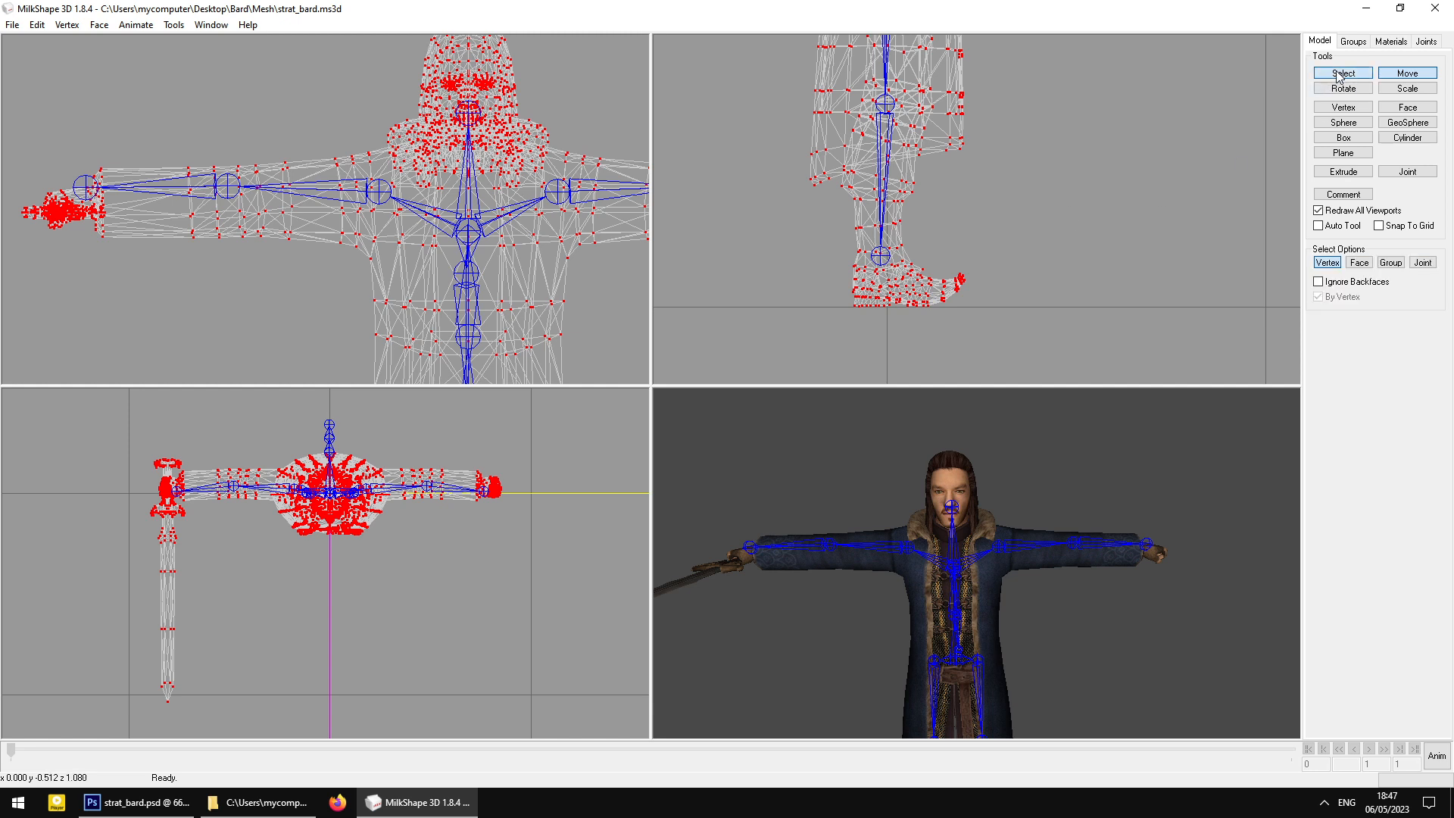
# Deselect the mesh and examine how the skeleton joints line up with the body in the side, front and 3D views
pyautogui.click(984, 315)
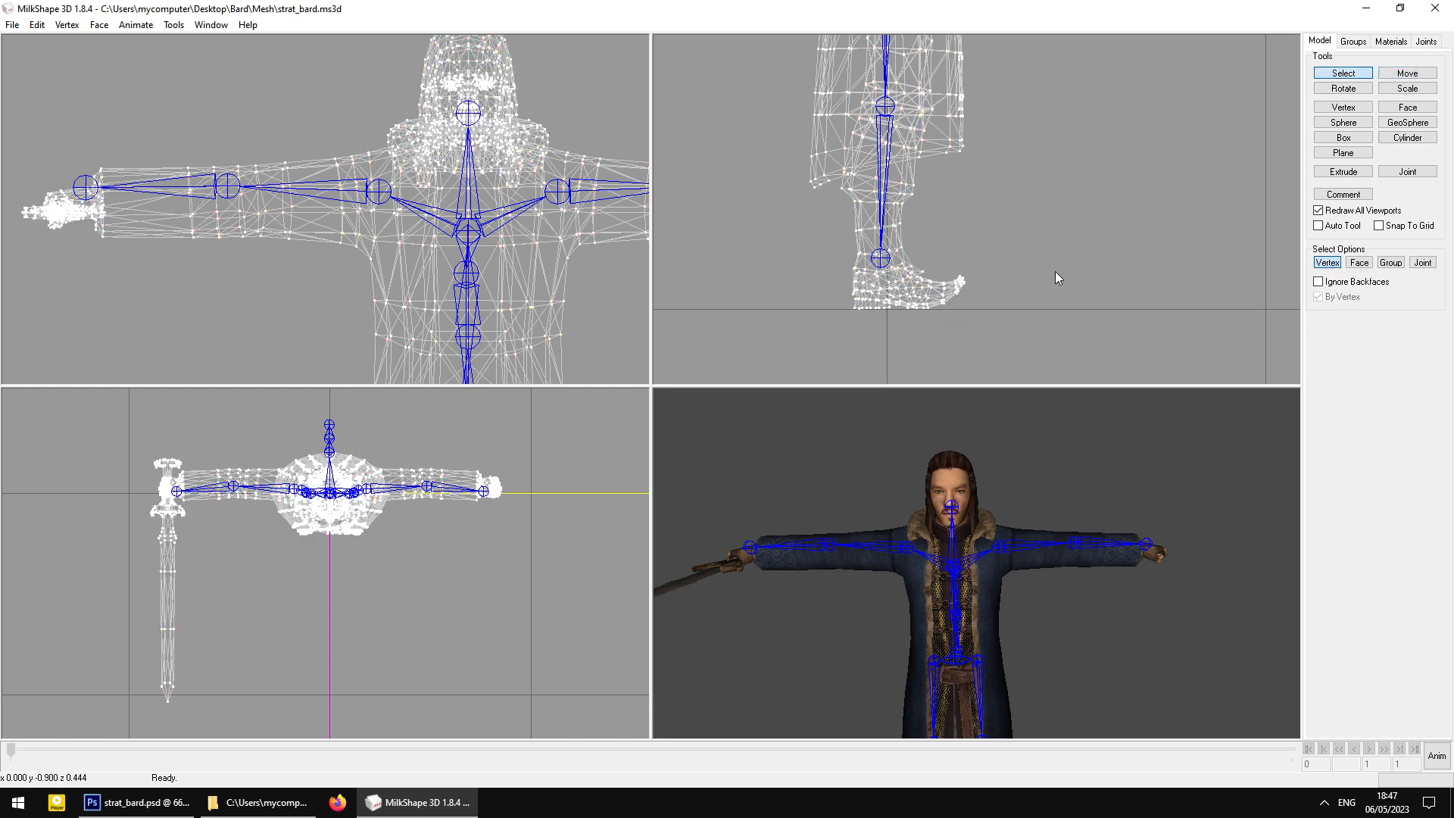
pyautogui.keyDown('ctrl'); pyautogui.moveTo(1056, 271); pyautogui.dragTo(1047, 337); pyautogui.keyUp('ctrl')
pyautogui.scroll(-4, 1052, 274)
pyautogui.keyDown('ctrl'); pyautogui.moveTo(1028, 243); pyautogui.dragTo(1068, 304); pyautogui.keyUp('ctrl')
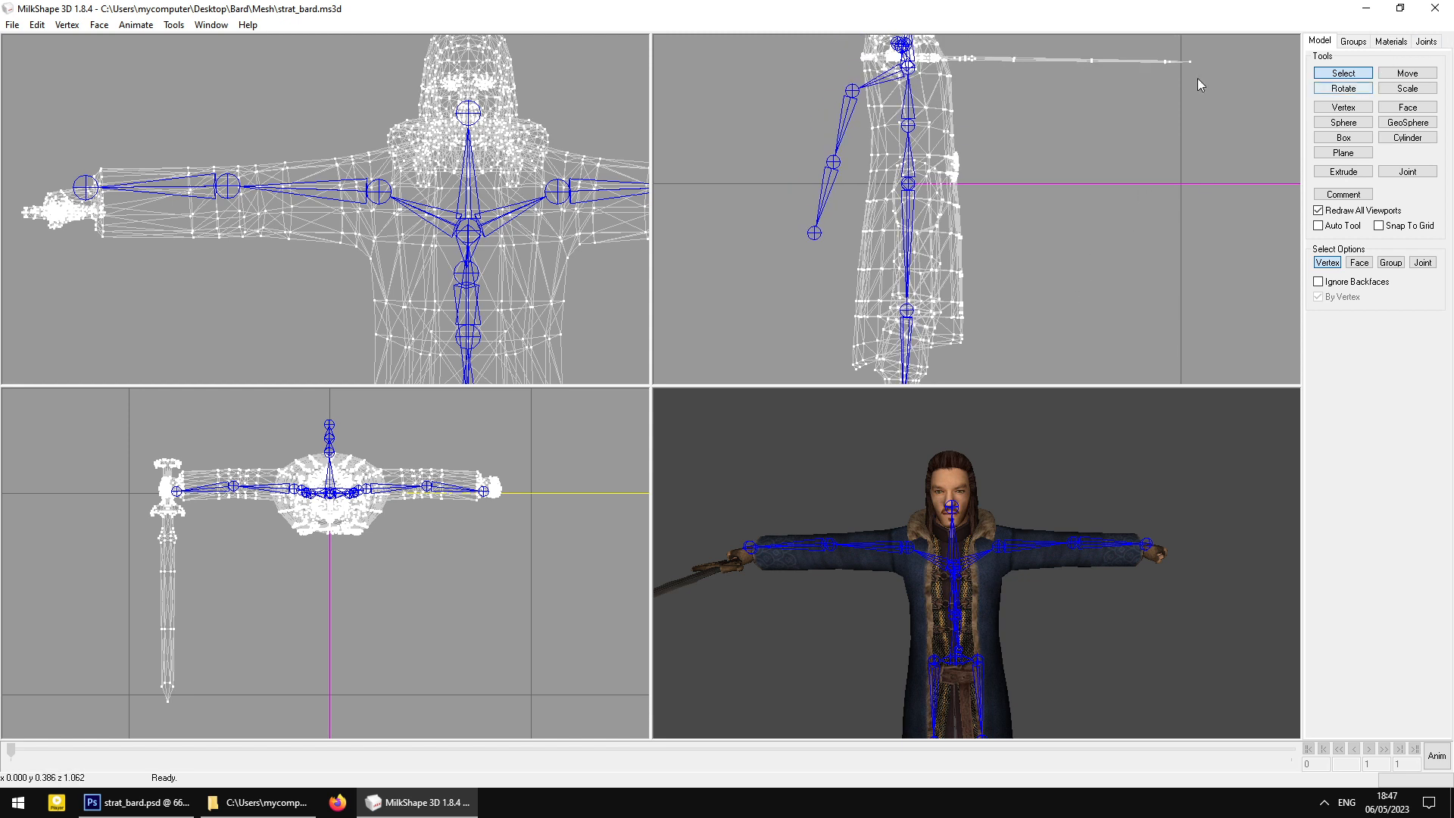
pyautogui.keyDown('ctrl'); pyautogui.moveTo(1095, 132); pyautogui.dragTo(1124, 213); pyautogui.keyUp('ctrl')
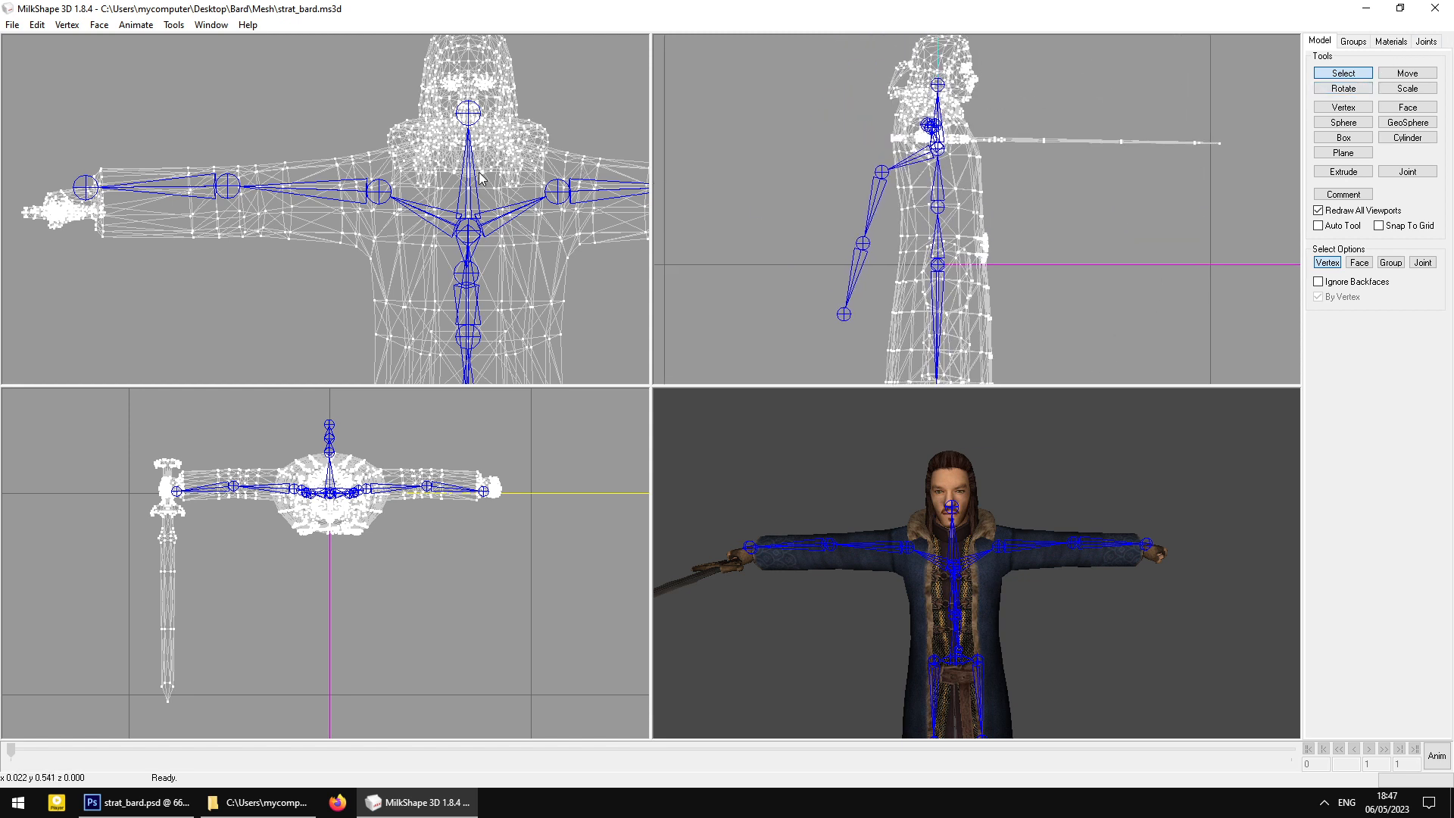
pyautogui.moveTo(465, 175)
pyautogui.keyDown('ctrl'); pyautogui.mouseDown()
pyautogui.moveTo(459, 212)
pyautogui.moveTo(452, 176)
pyautogui.mouseUp(); pyautogui.keyUp('ctrl')
pyautogui.scroll(-2, 464, 191)
pyautogui.scroll(-2, 464, 195)
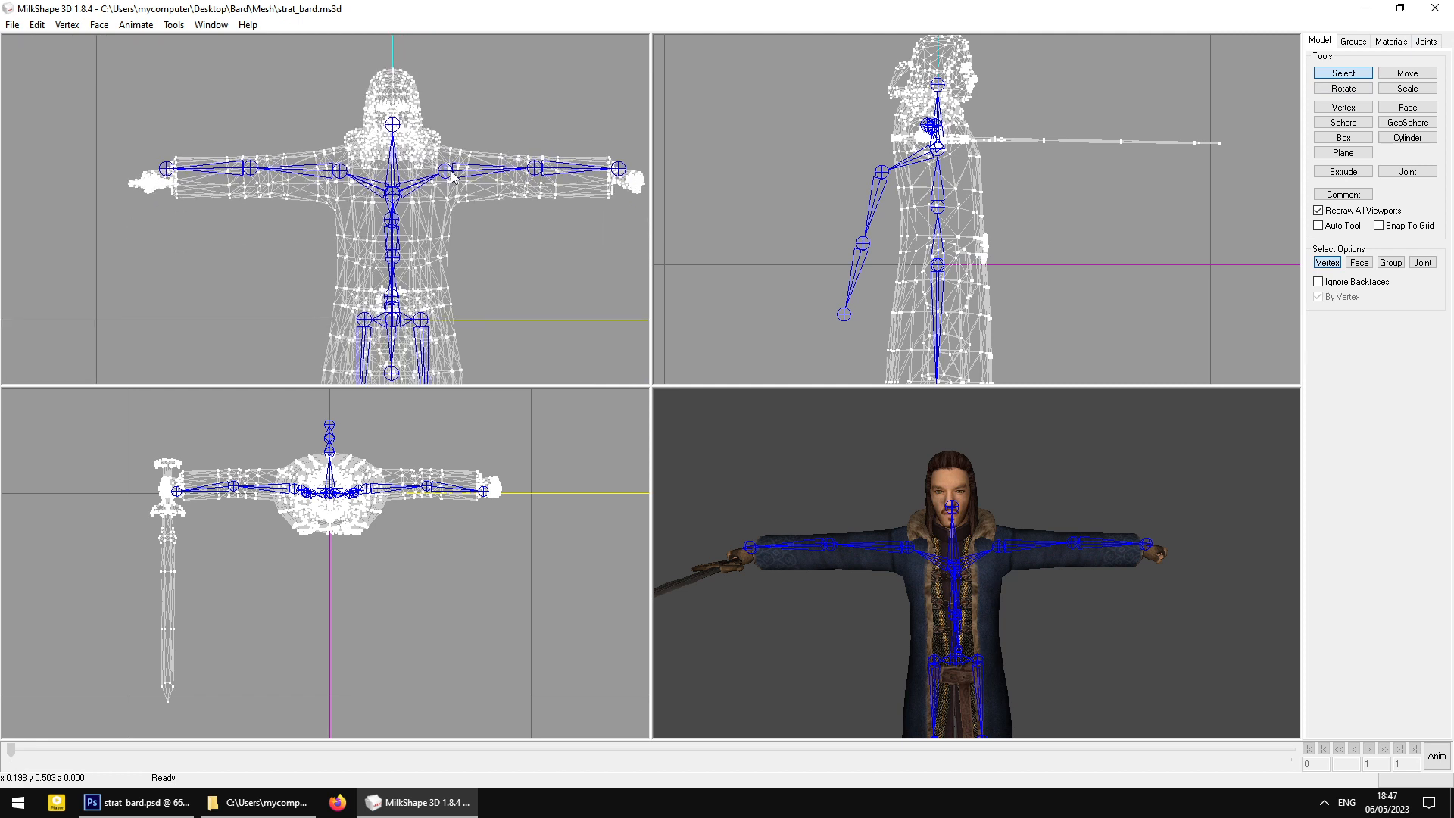
pyautogui.scroll(-3, 446, 175)
pyautogui.moveTo(862, 539); pyautogui.dragTo(874, 530)
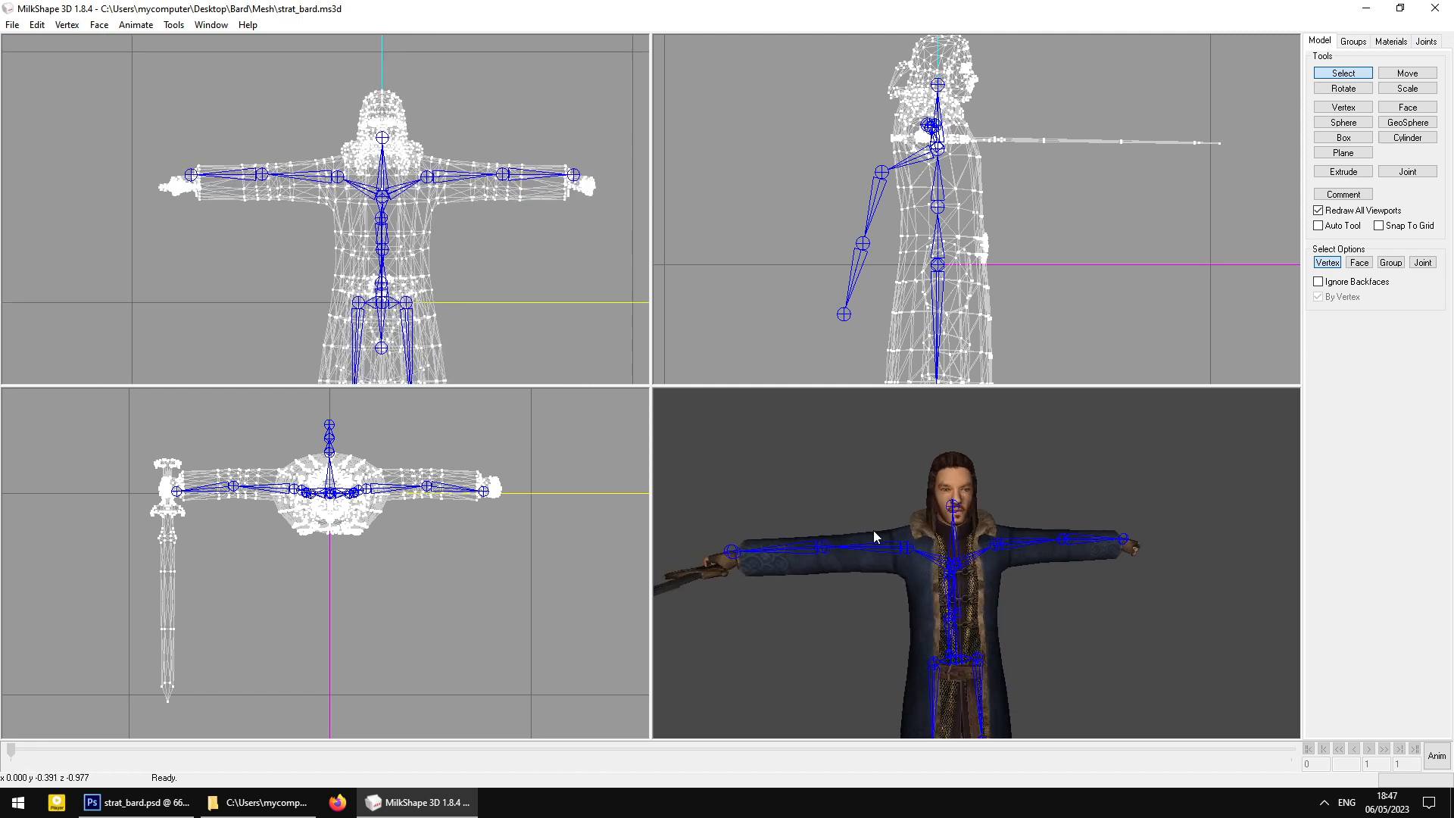
pyautogui.scroll(5, 349, 246)
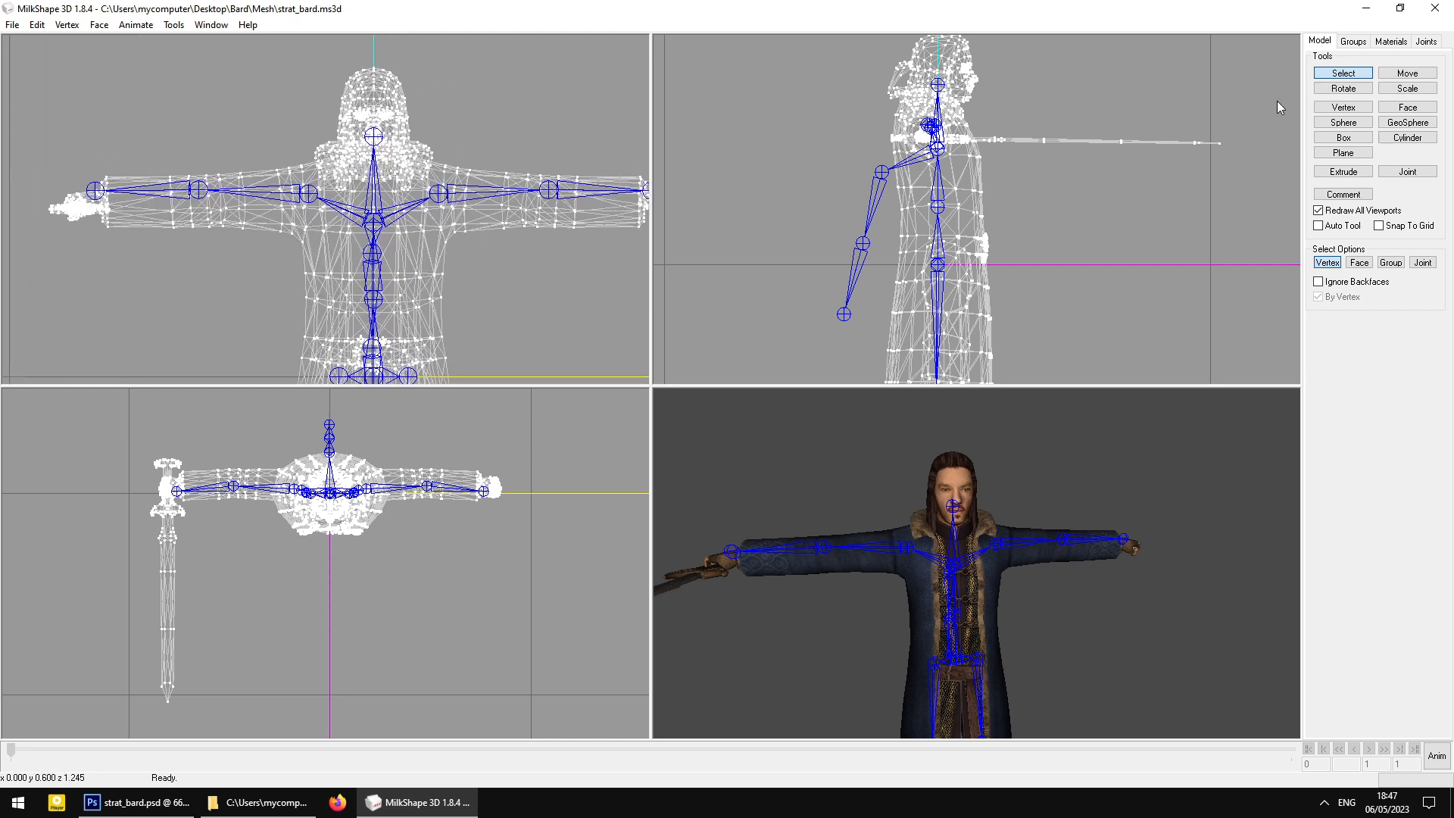
# Select the upper-body vertices in the front view, move them slightly up relative to the arm joints, and deselect them
pyautogui.moveTo(251, 121); pyautogui.dragTo(259, 146, button='middle')
pyautogui.scroll(-3, 259, 148)
pyautogui.moveTo(53, 62); pyautogui.dragTo(719, 365)
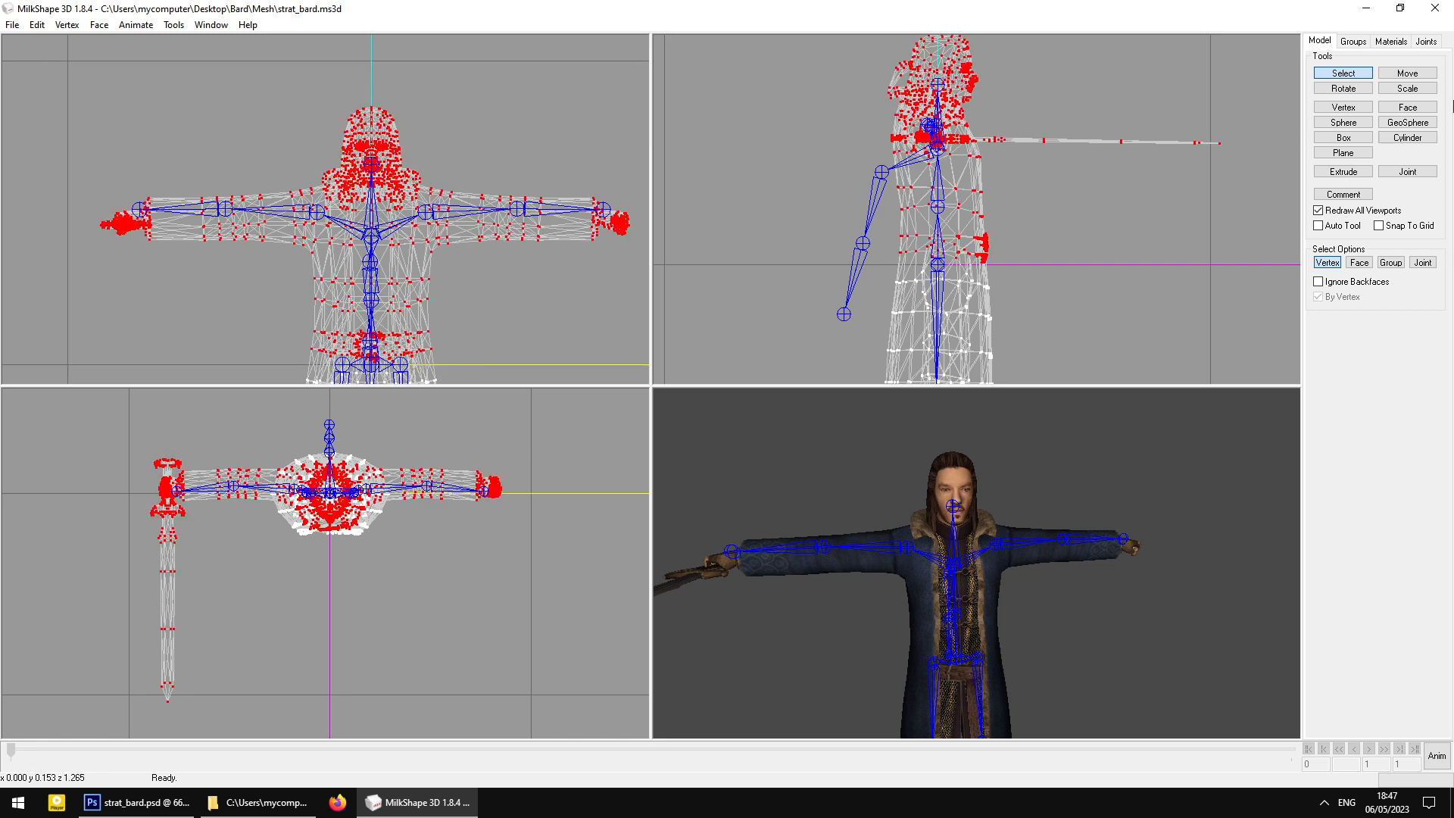
pyautogui.click(1407, 72)
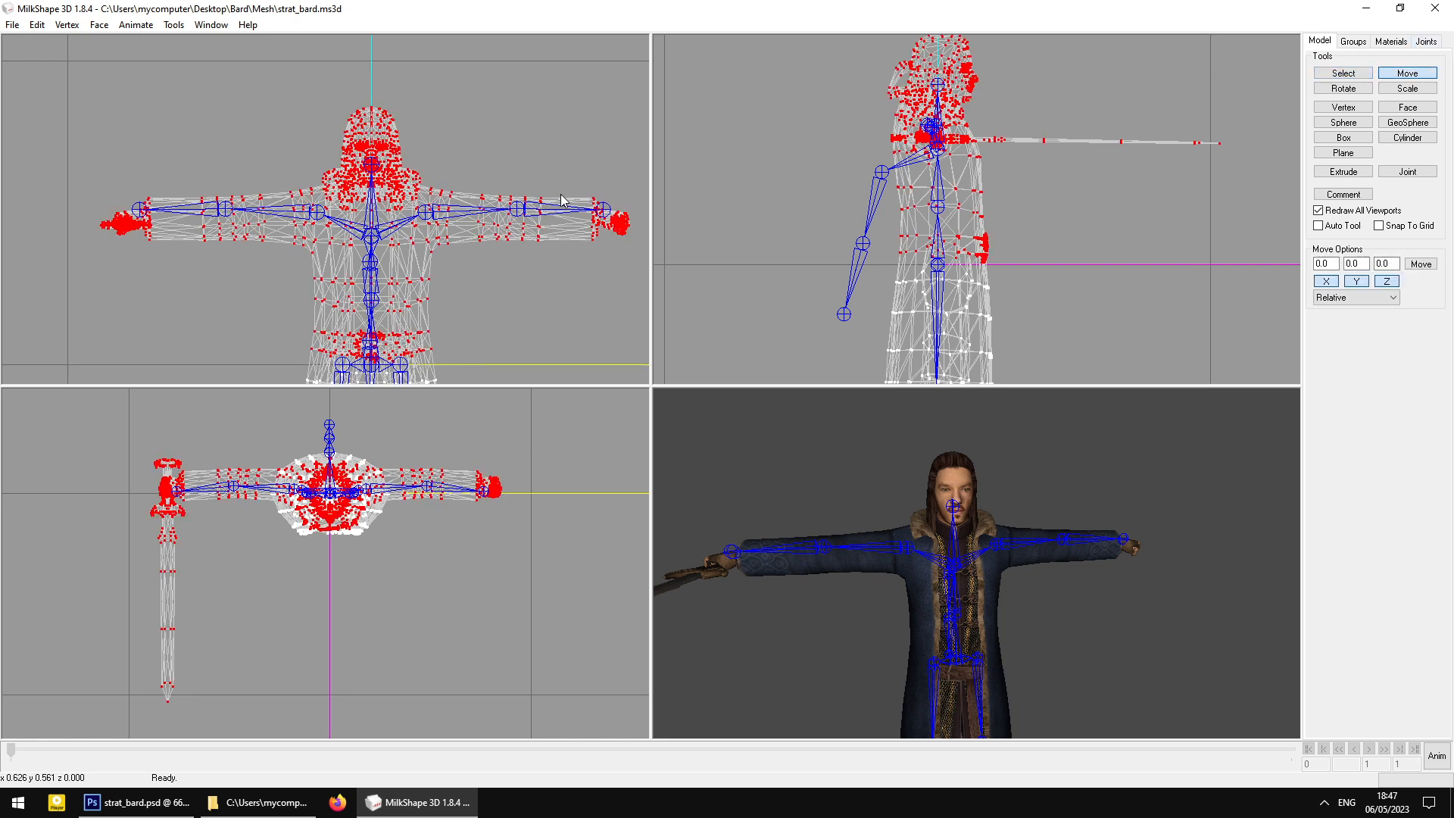
pyautogui.moveTo(562, 199); pyautogui.dragTo(558, 184)
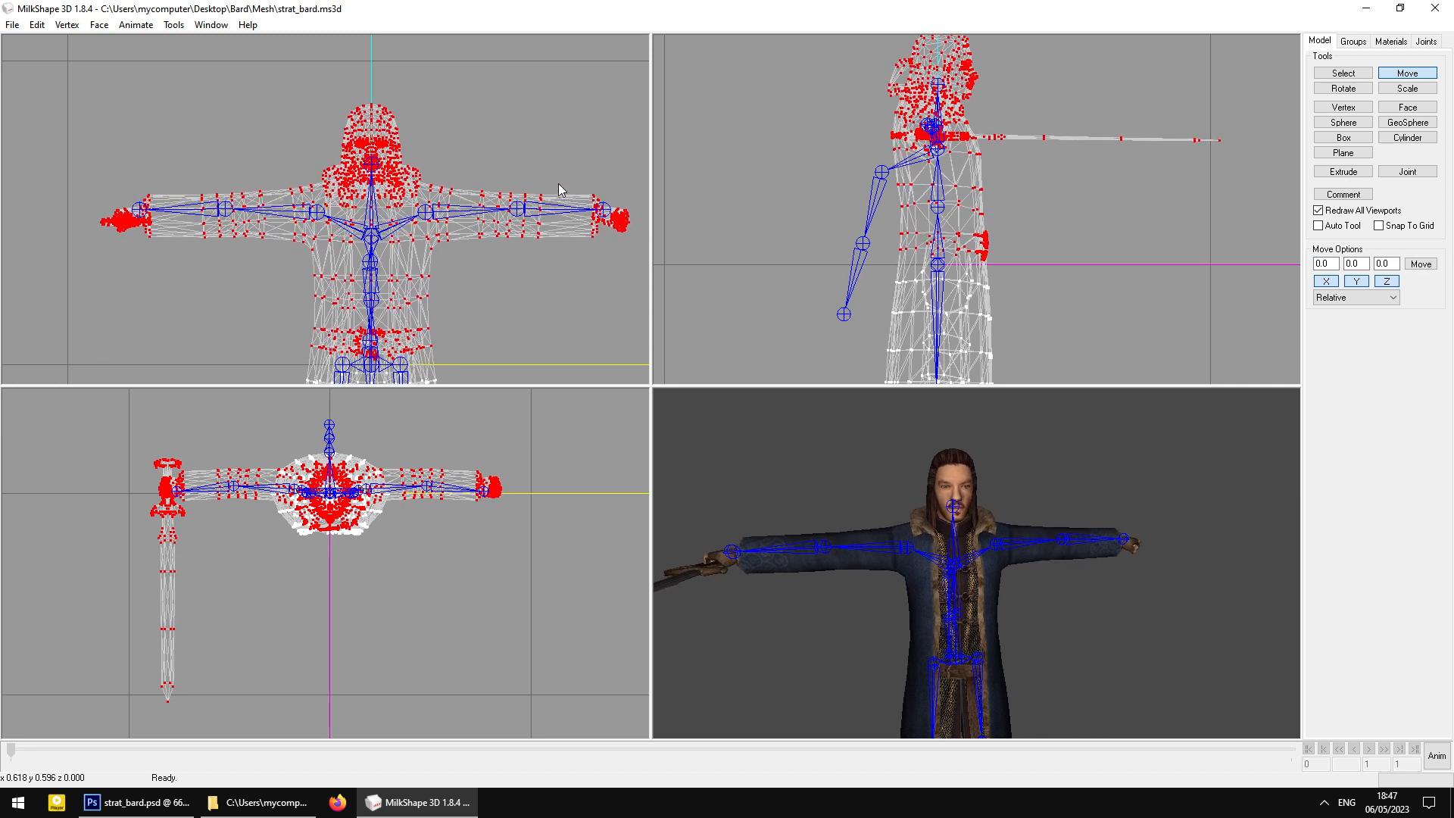
pyautogui.click(1343, 73)
pyautogui.click(1110, 214)
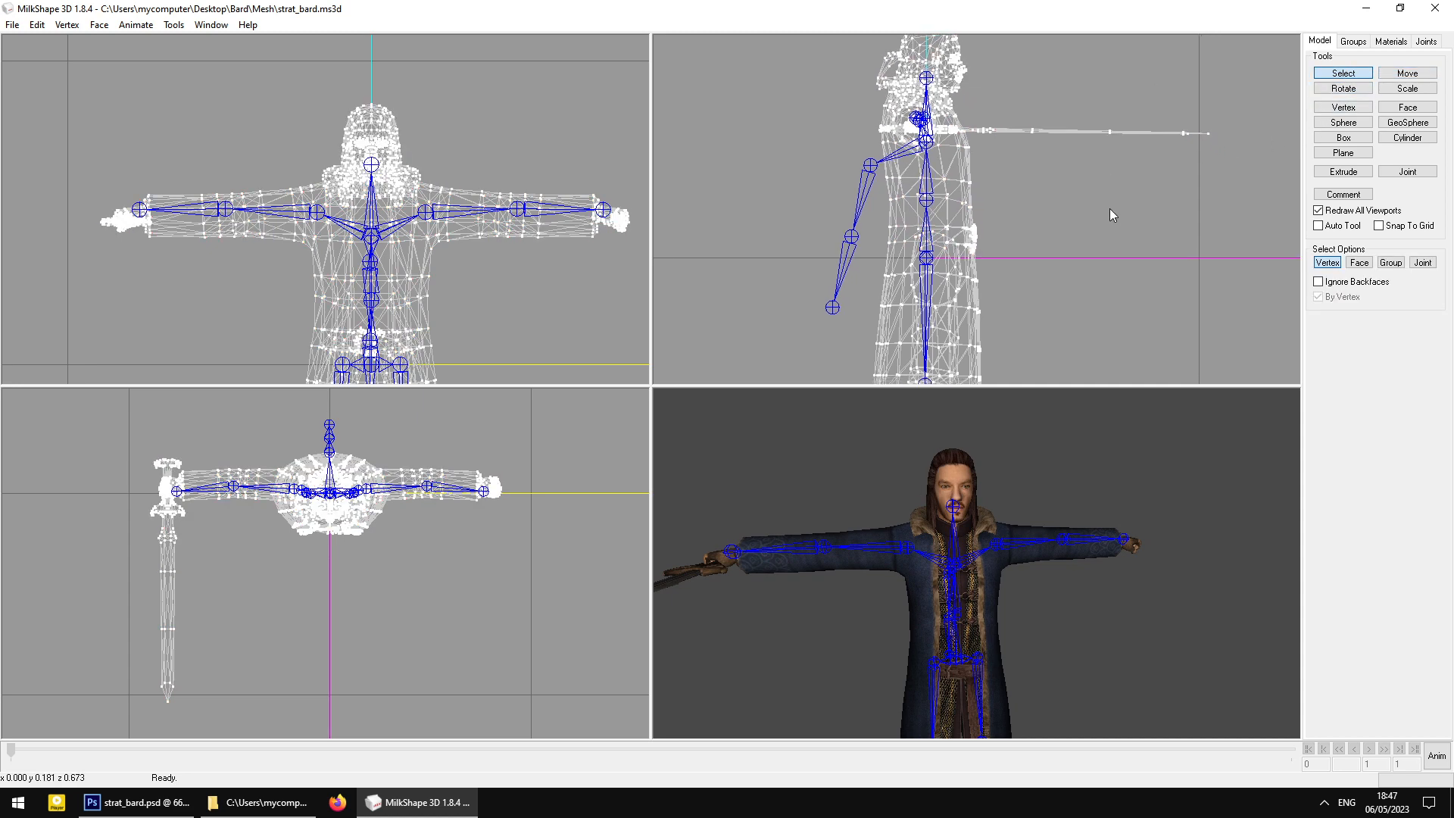
# Select all mesh vertices in the side view and scale them by 1.01 in X, Y and Z around the center of mass
pyautogui.scroll(-4, 1110, 208)
pyautogui.moveTo(802, 46); pyautogui.dragTo(1185, 403)
pyautogui.click(1407, 88)
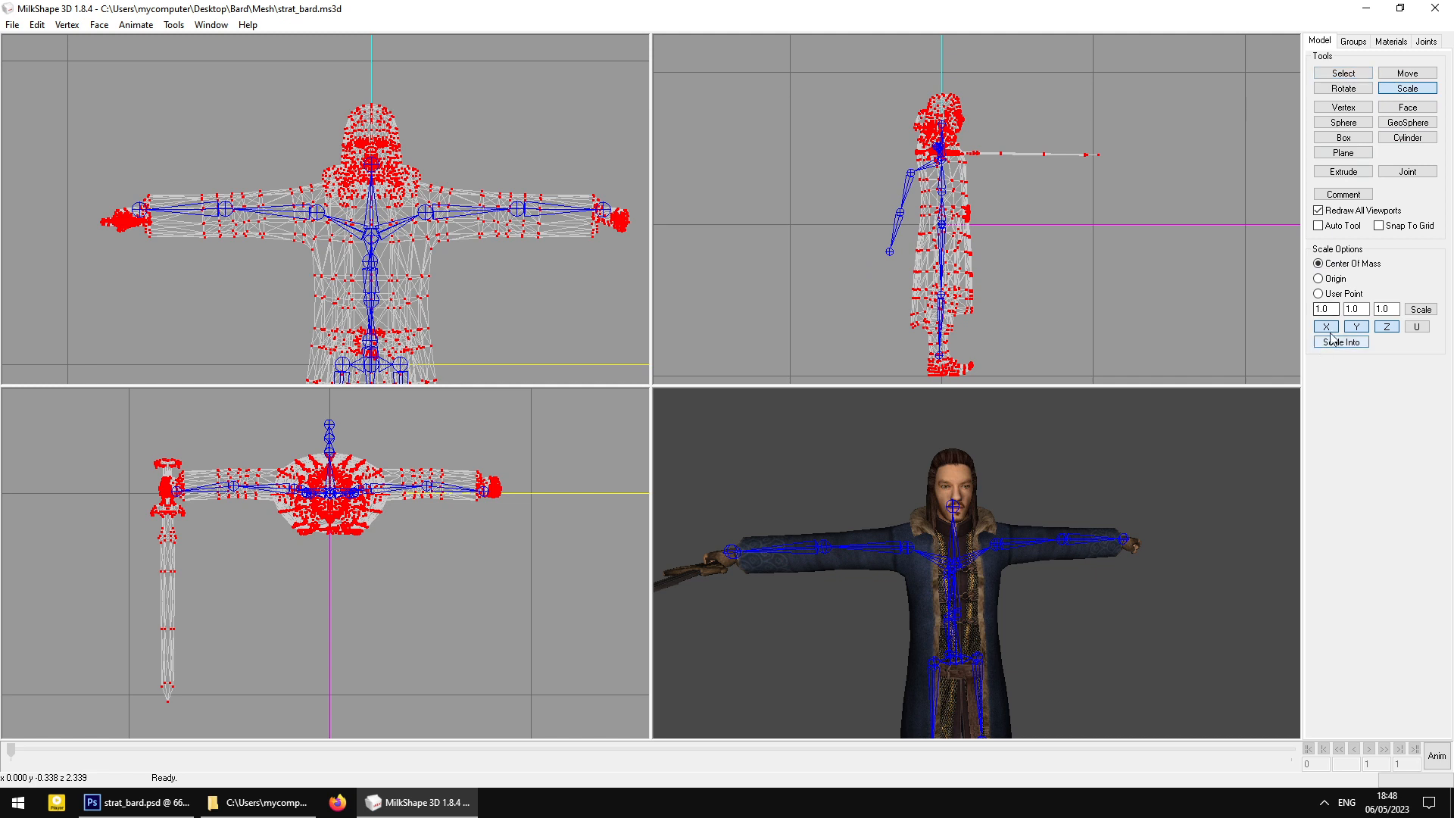
pyautogui.doubleClick(1325, 309)
pyautogui.write('1.01')
pyautogui.press('Tab')
pyautogui.write('1.01')
pyautogui.press('Tab')
pyautogui.write('1.01')
pyautogui.click(1428, 313)
pyautogui.click(1420, 310)
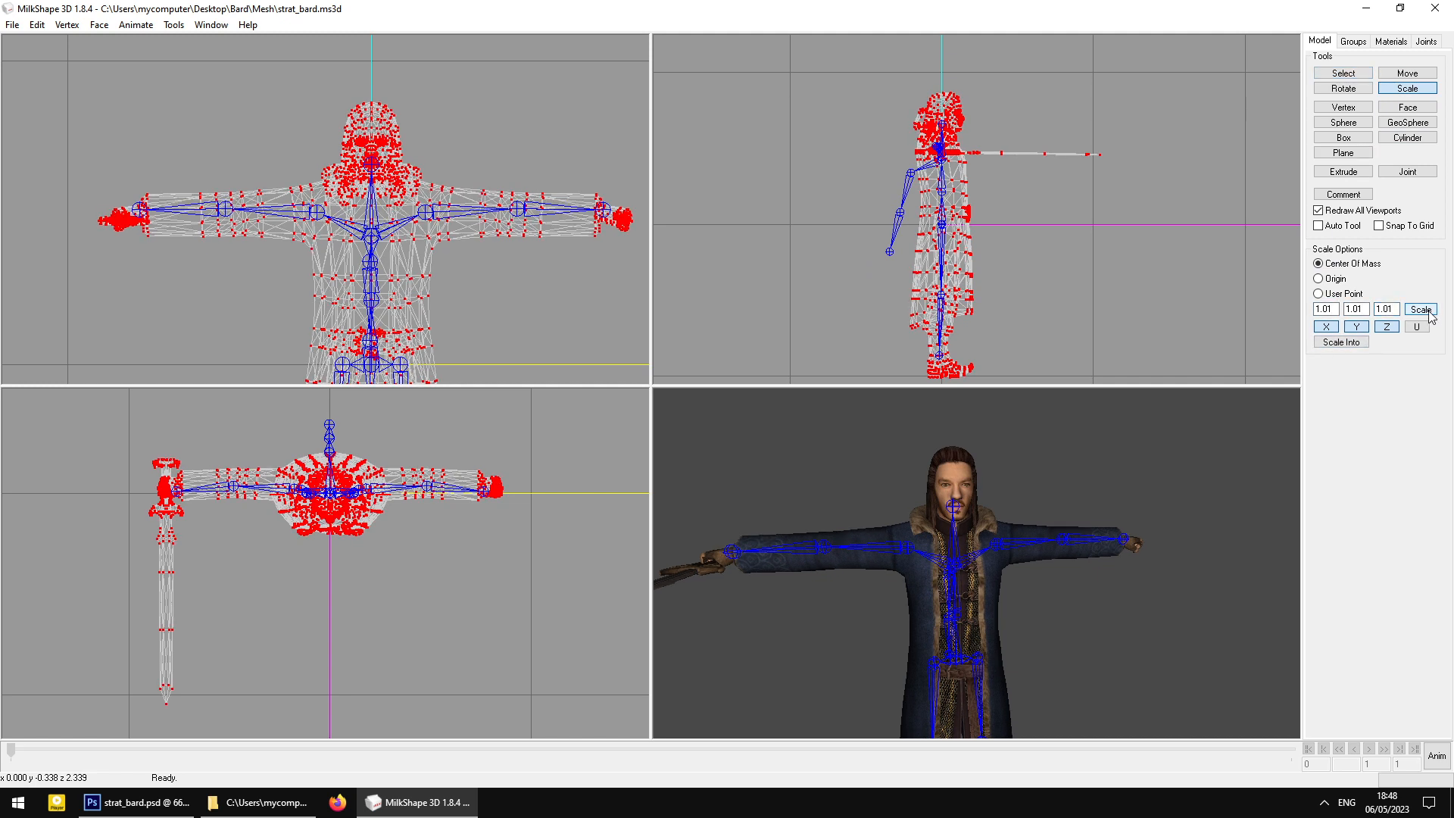
# Move the whole mesh slightly up in the side view so the boot soles rest on the grid line, and deselect it
pyautogui.click(1424, 75)
pyautogui.keyDown('ctrl'); pyautogui.moveTo(1158, 253); pyautogui.dragTo(1131, 149); pyautogui.keyUp('ctrl')
pyautogui.scroll(2, 1001, 185)
pyautogui.scroll(6, 969, 229)
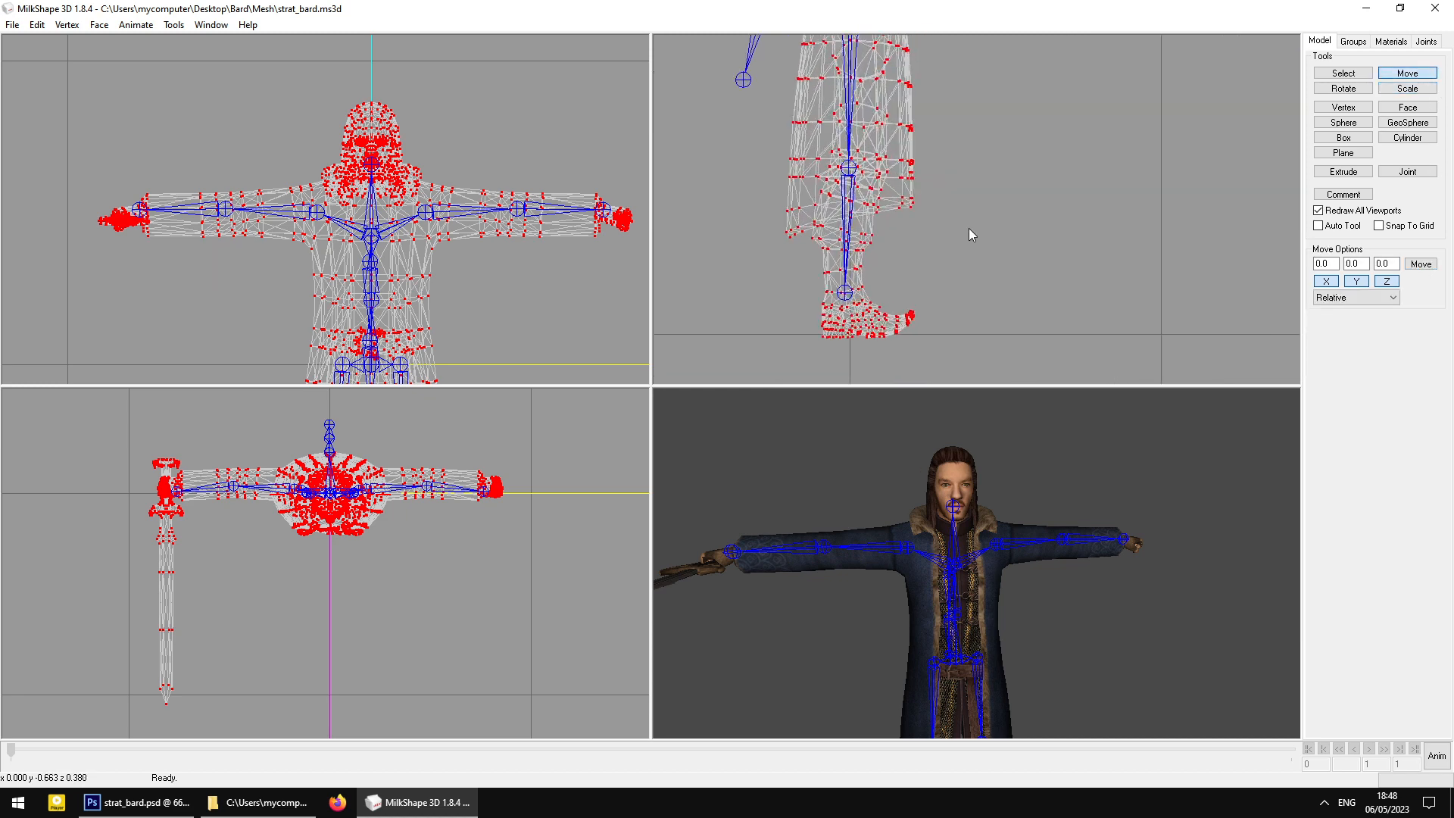
pyautogui.keyDown('ctrl'); pyautogui.moveTo(951, 231); pyautogui.dragTo(975, 210); pyautogui.keyUp('ctrl')
pyautogui.scroll(1, 975, 217)
pyautogui.moveTo(931, 279); pyautogui.dragTo(928, 275)
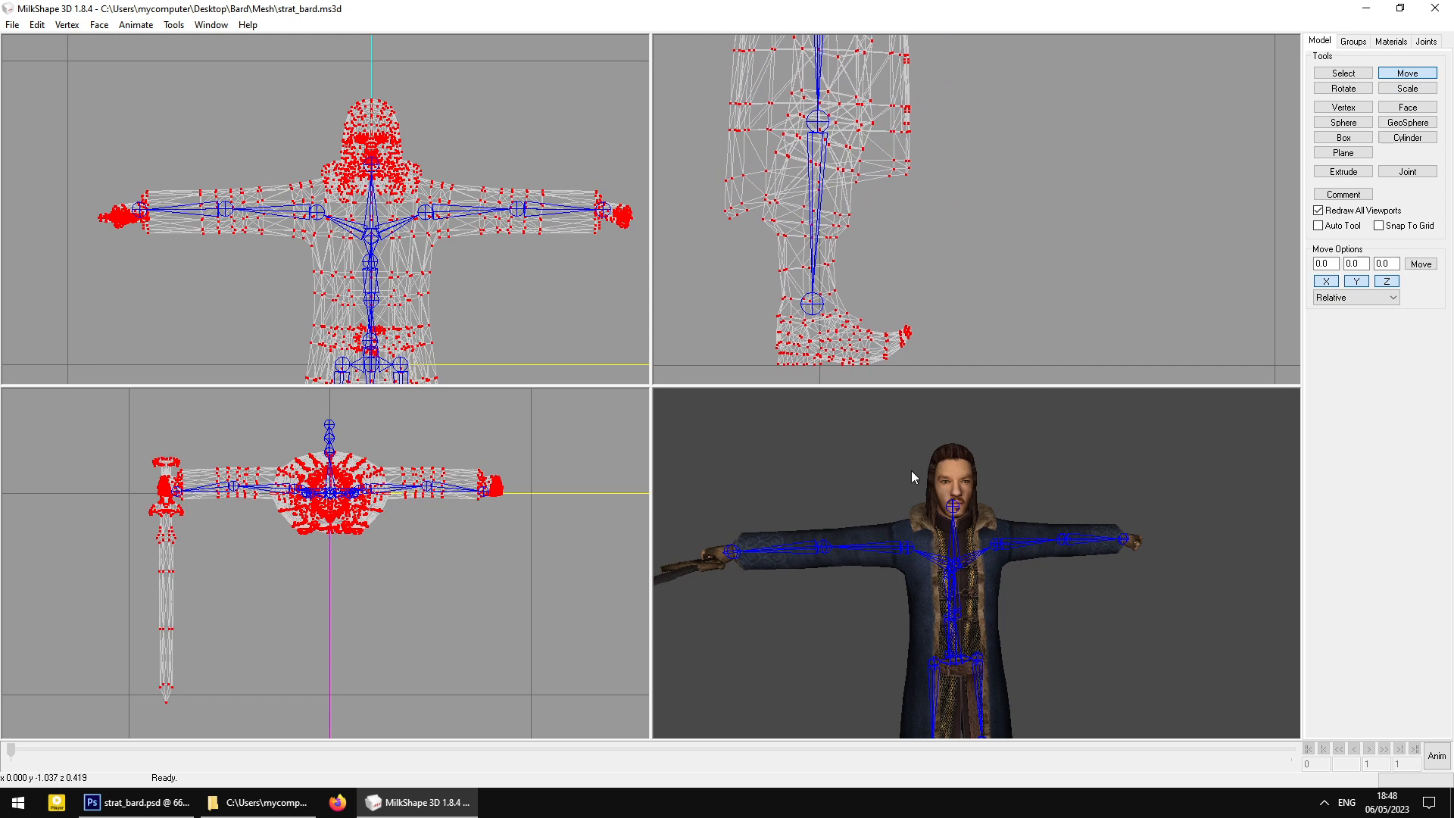
pyautogui.keyDown('ctrl'); pyautogui.moveTo(936, 357); pyautogui.dragTo(933, 336); pyautogui.keyUp('ctrl')
pyautogui.moveTo(1069, 485); pyautogui.dragTo(1022, 598)
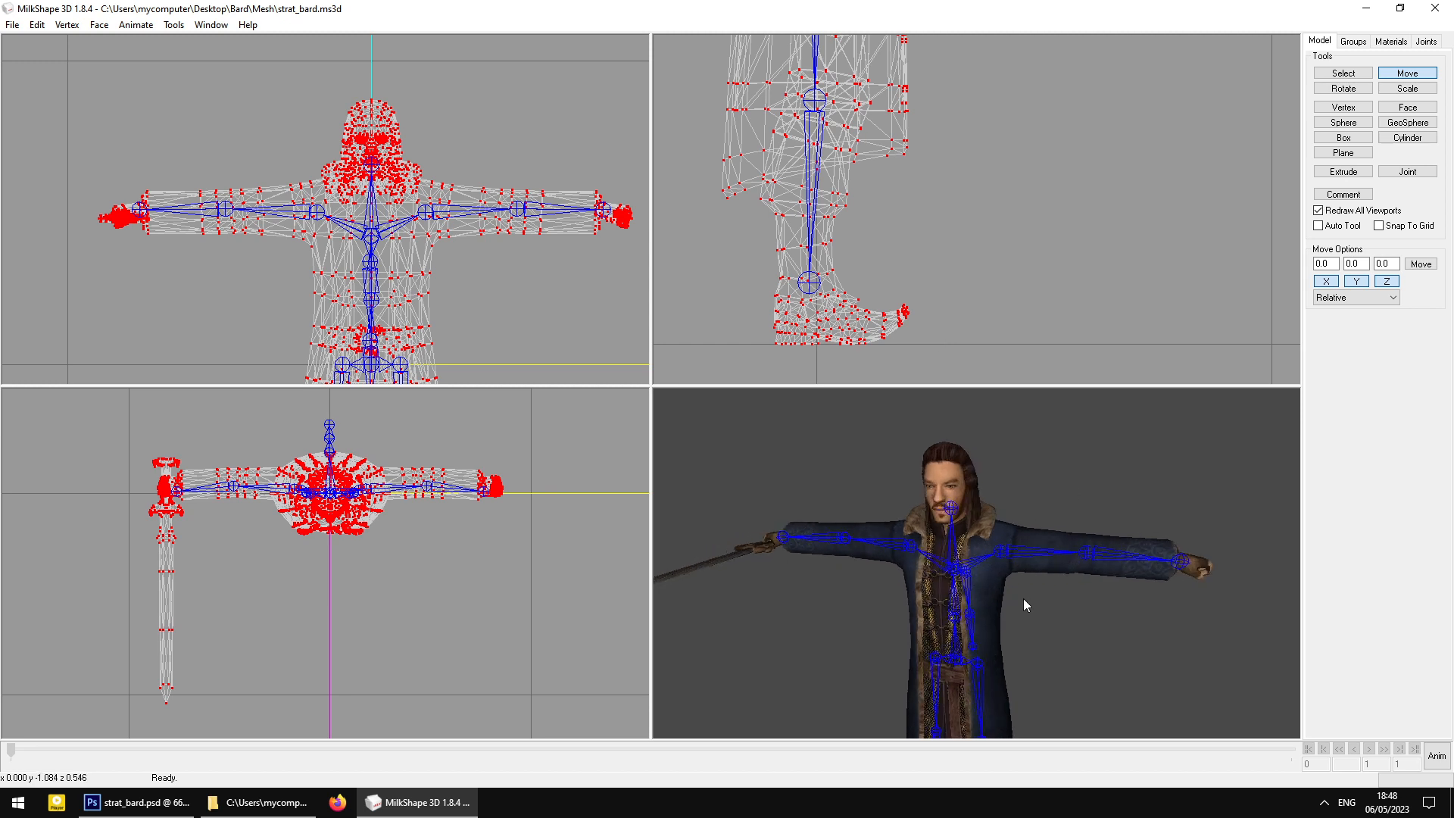
pyautogui.click(1344, 73)
pyautogui.click(1093, 167)
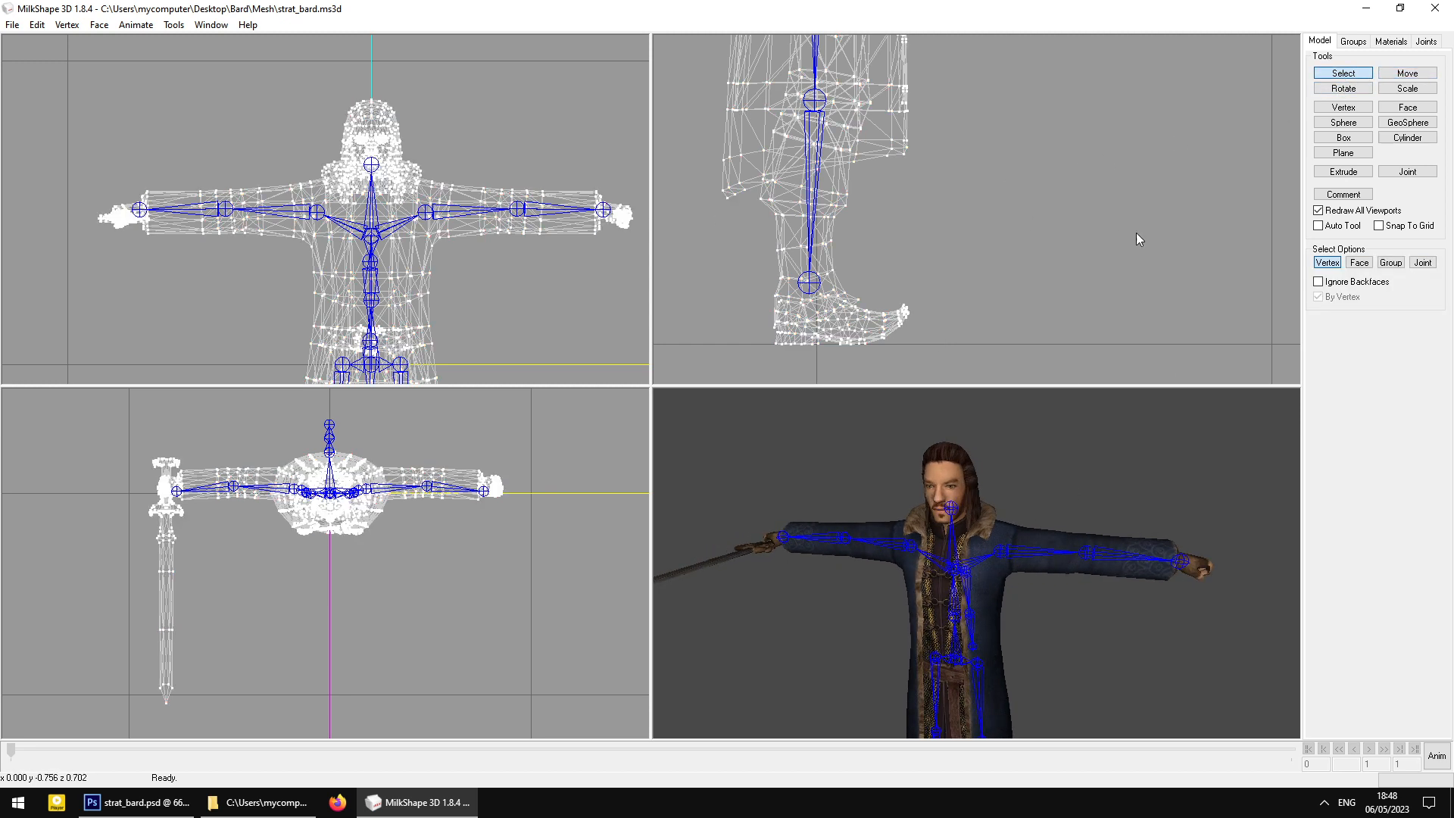
# Select the entire model including its skeleton and hide it from all views
pyautogui.click(1353, 41)
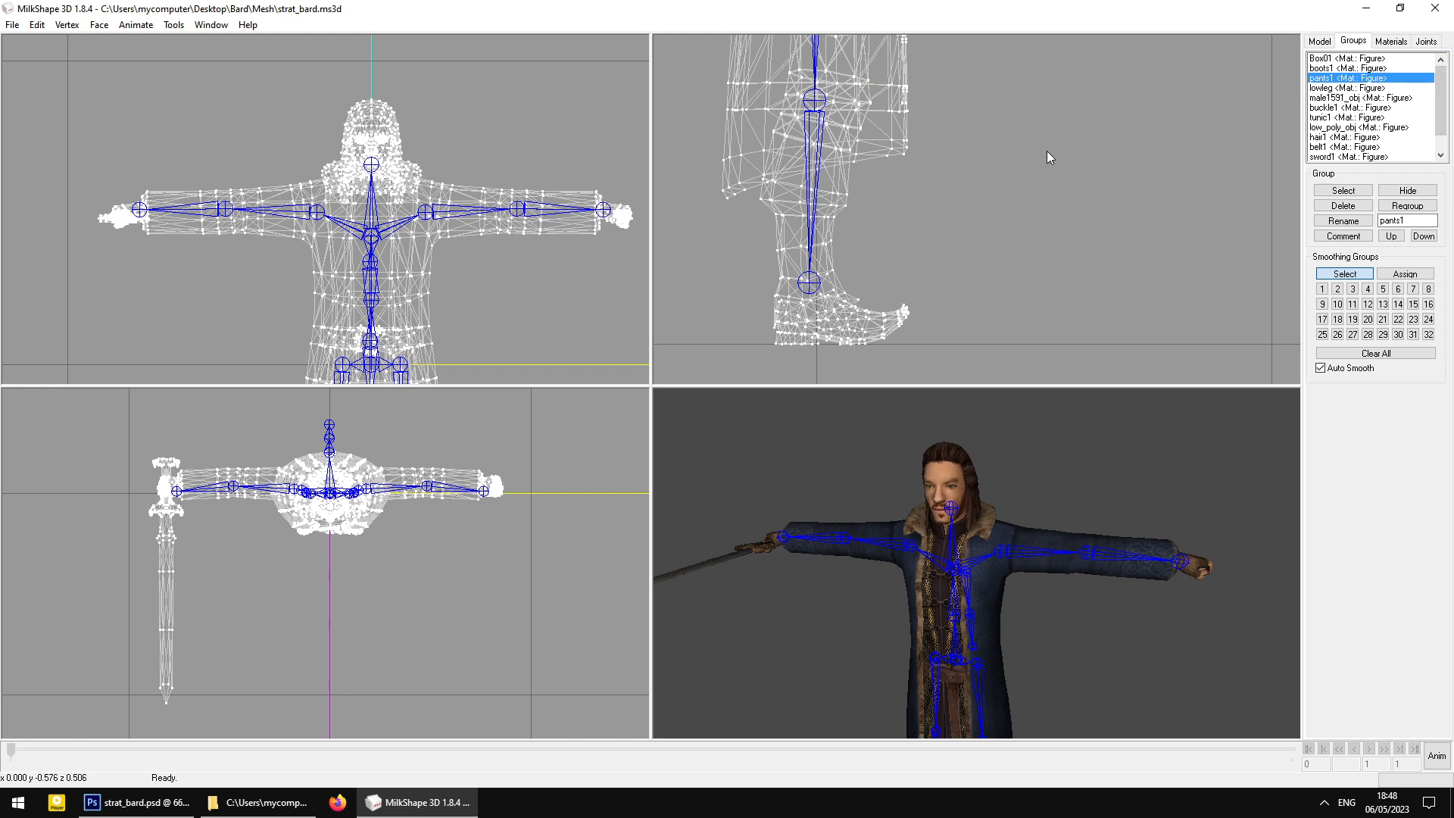
pyautogui.hotkey('ctrl', 'a')
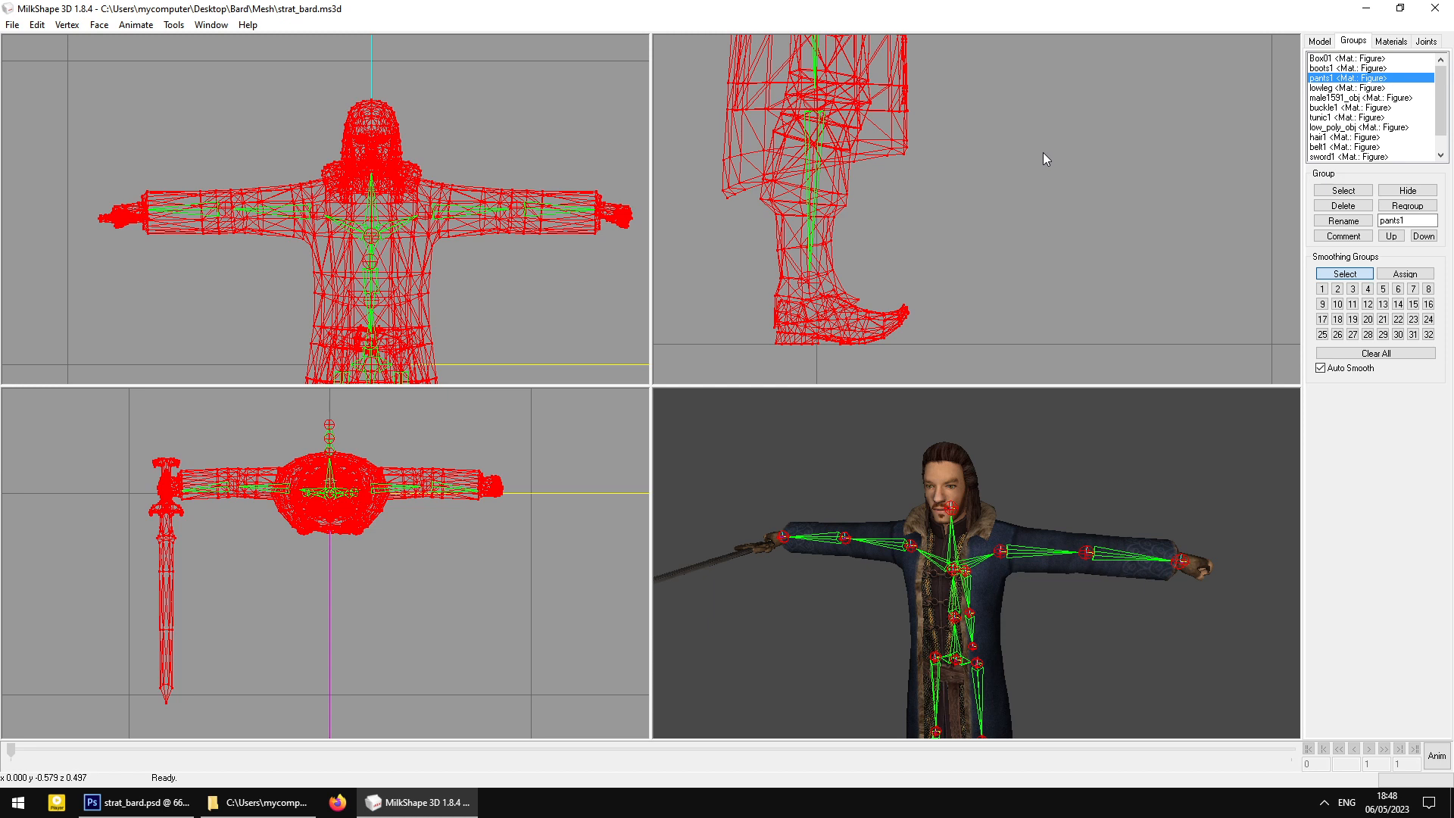
pyautogui.press('Delete')
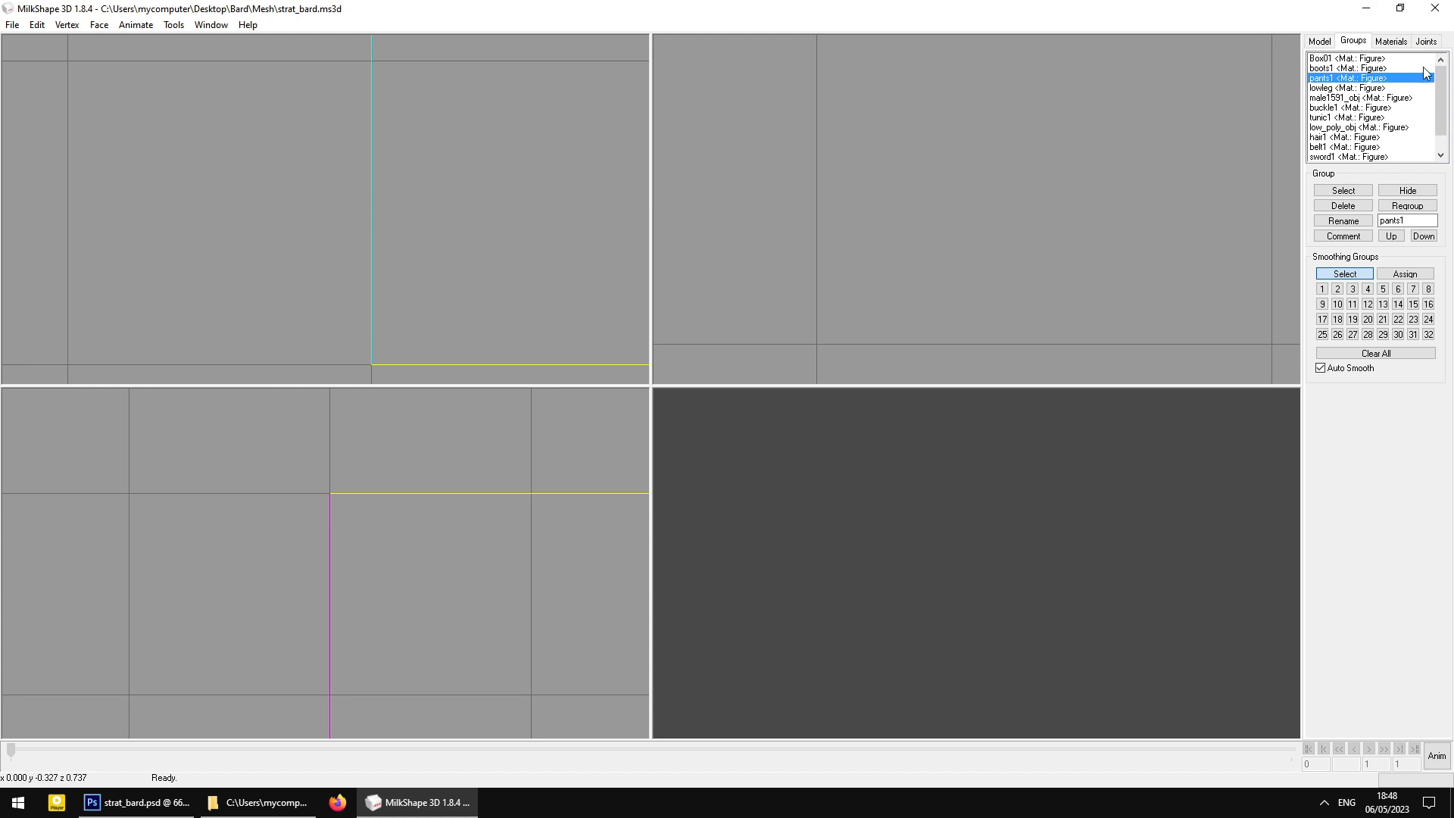
pyautogui.click(1325, 804)
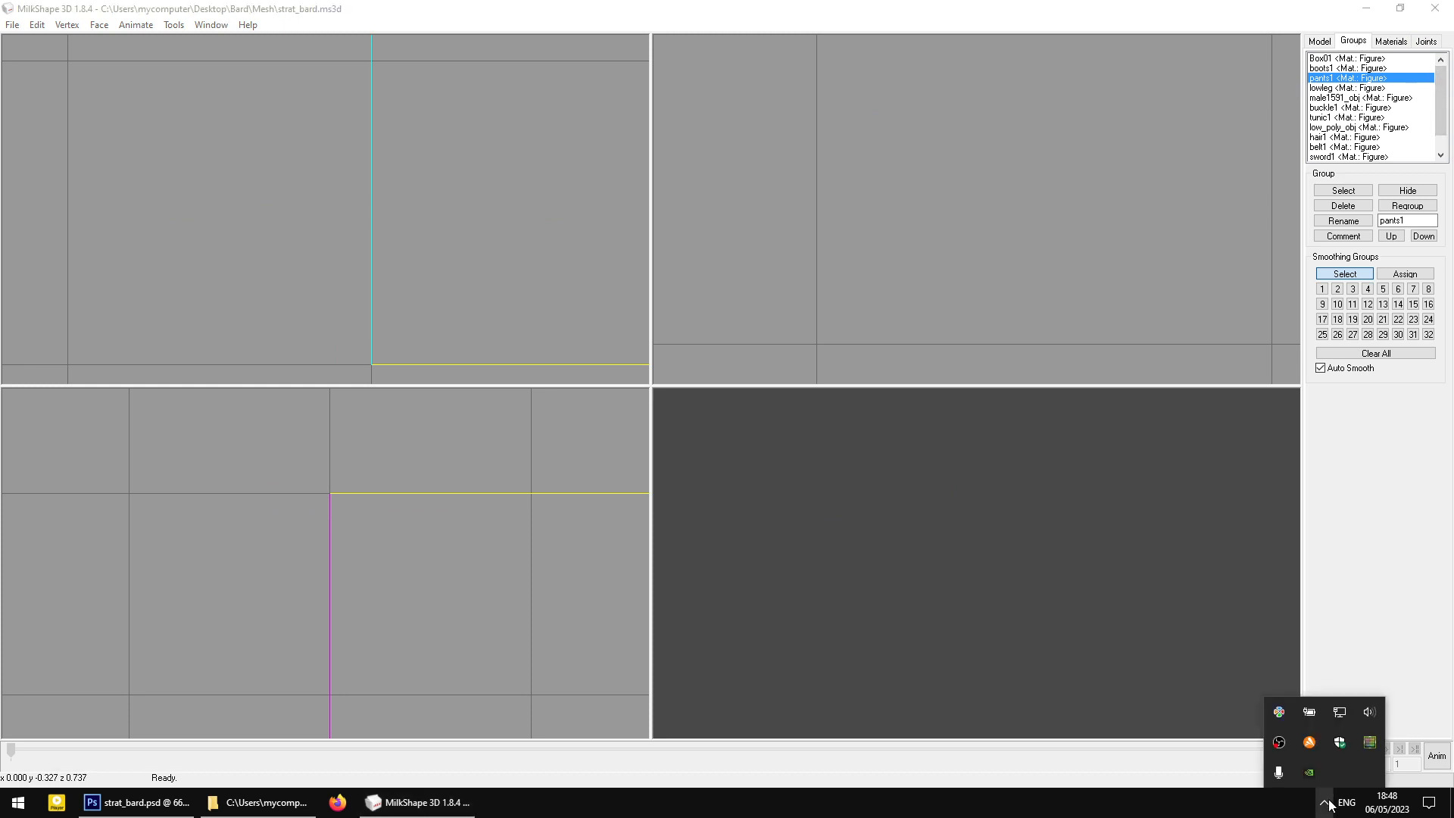
pyautogui.click(1325, 803)
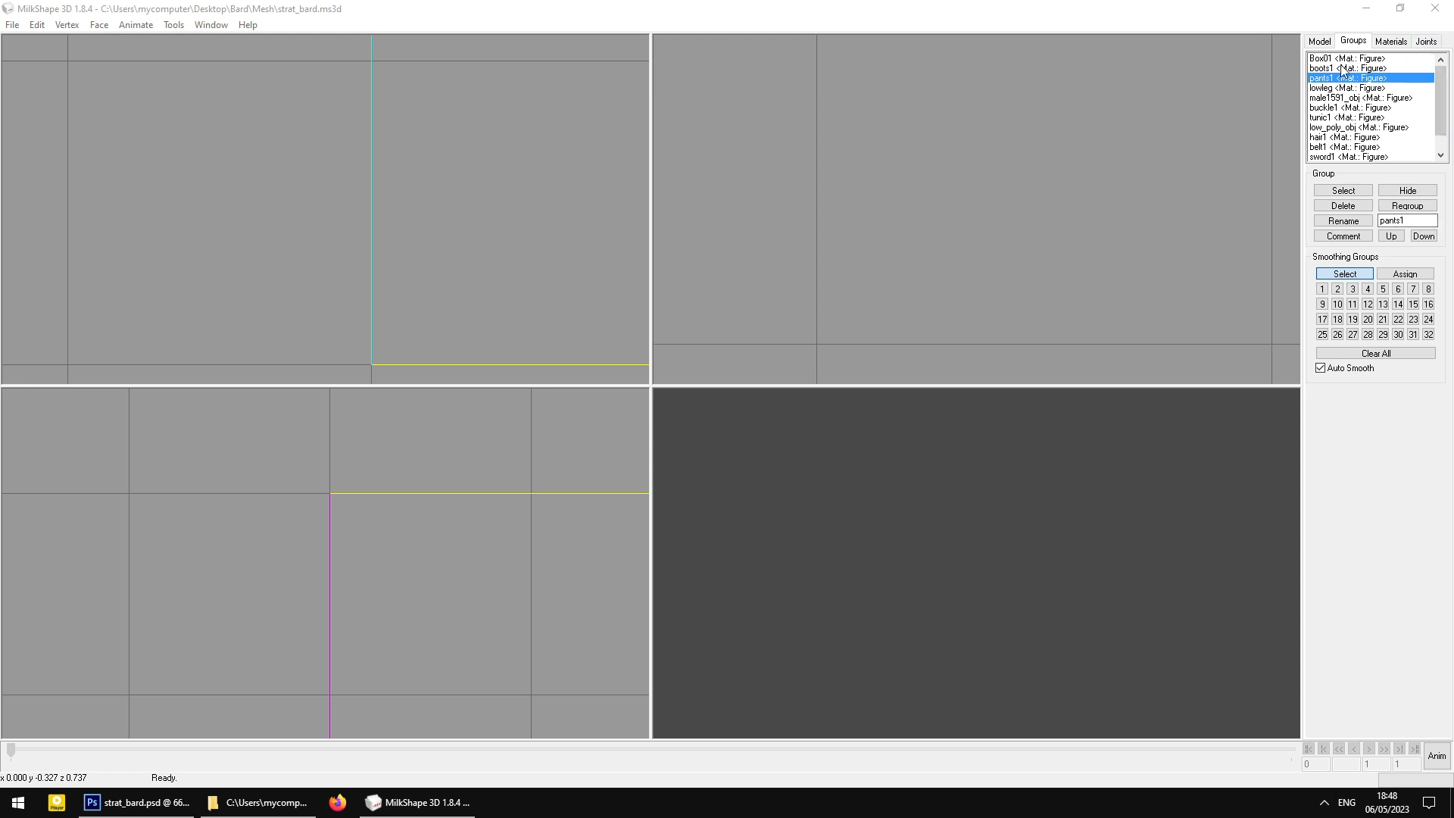
# Unhide the boots1 and lowleg groups so only the boots are shown
pyautogui.click(1342, 68)
pyautogui.click(1410, 190)
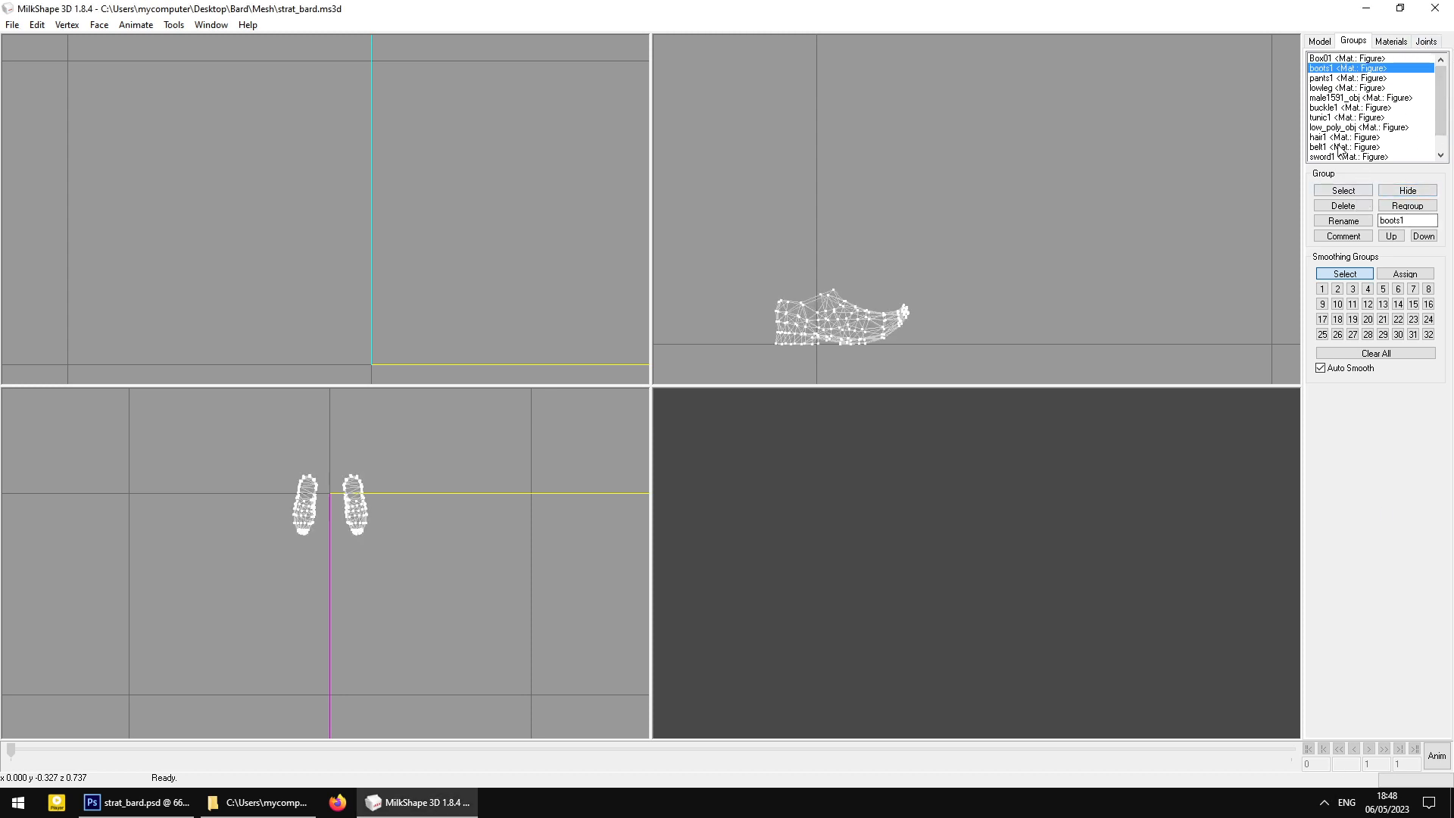
pyautogui.click(1342, 78)
pyautogui.click(1341, 88)
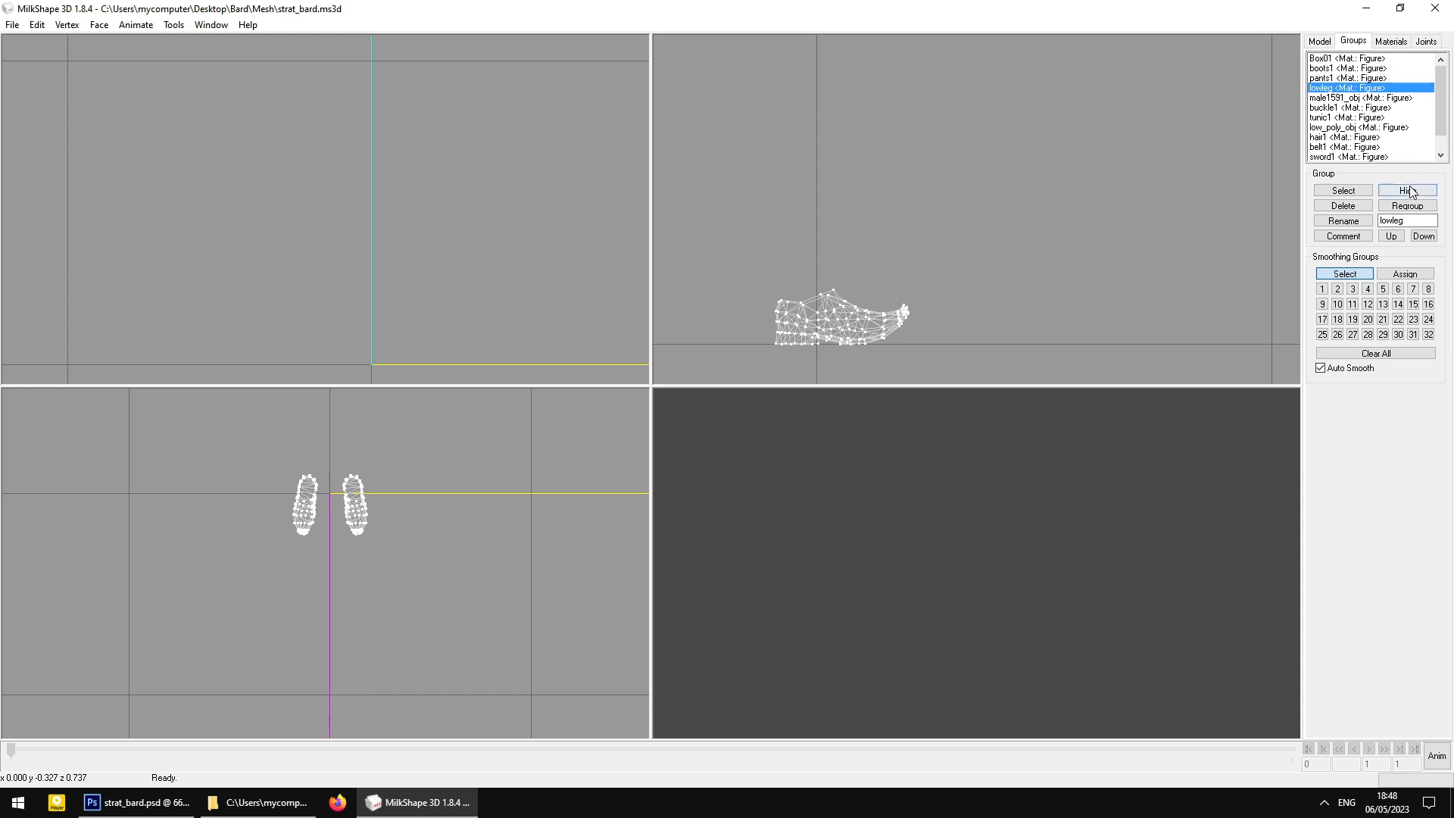
pyautogui.click(1410, 191)
pyautogui.click(1357, 79)
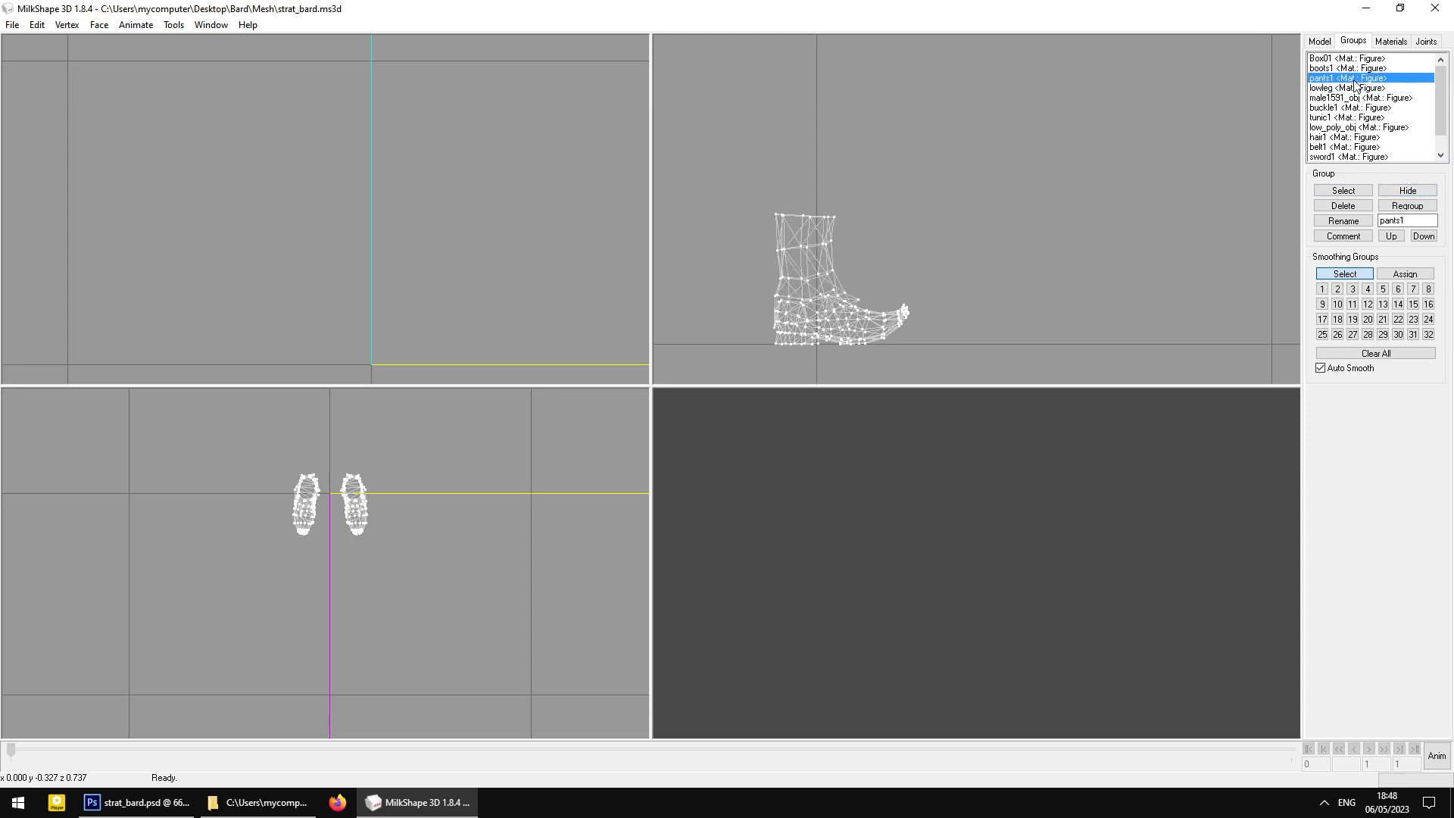
pyautogui.click(1349, 89)
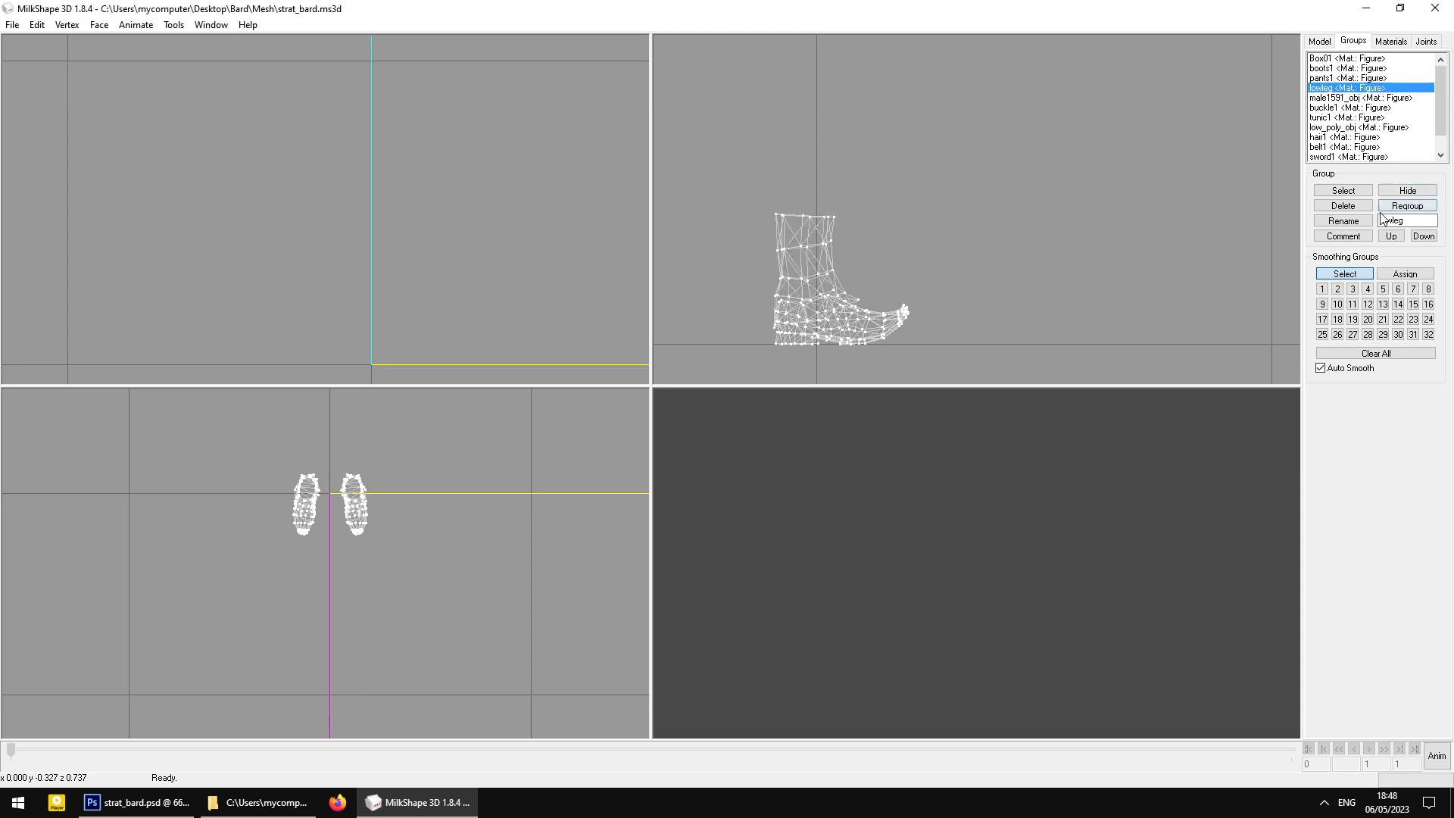
# Reset the front view and select the foot vertices of the character's right boot, up to the ankle
pyautogui.click(1434, 42)
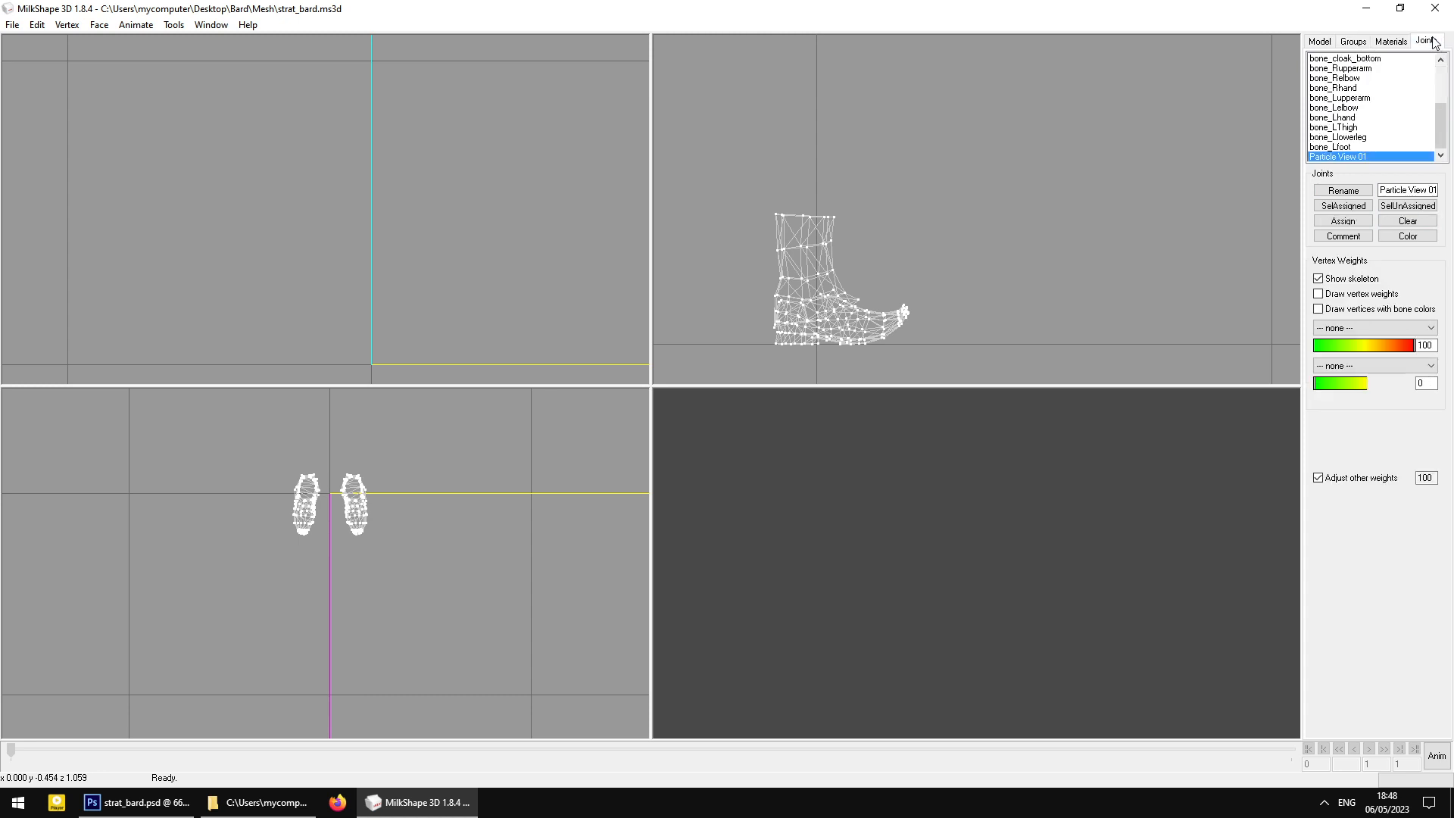
pyautogui.click(1321, 42)
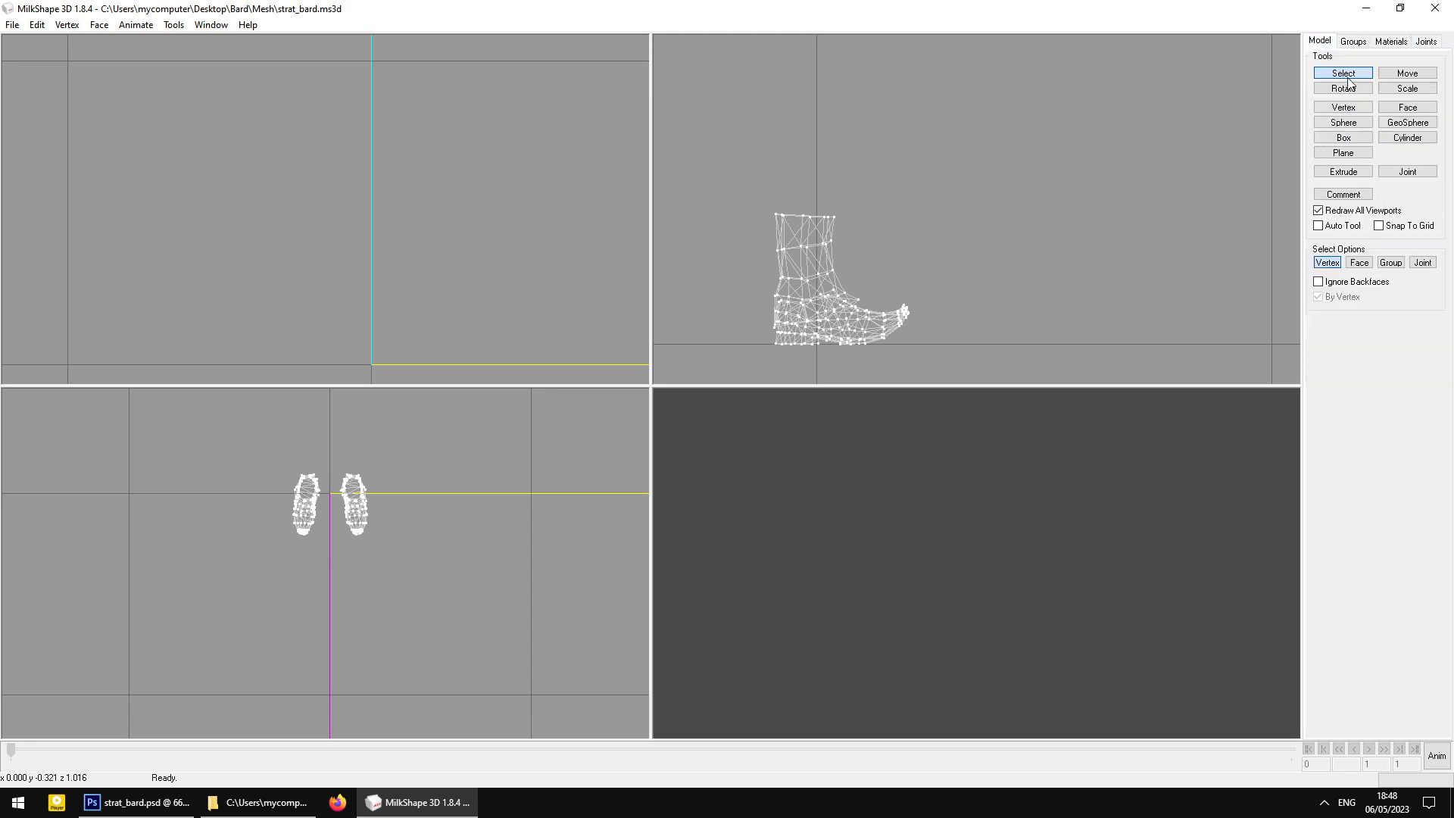
pyautogui.moveTo(753, 285); pyautogui.dragTo(785, 313)
pyautogui.rightClick(426, 147)
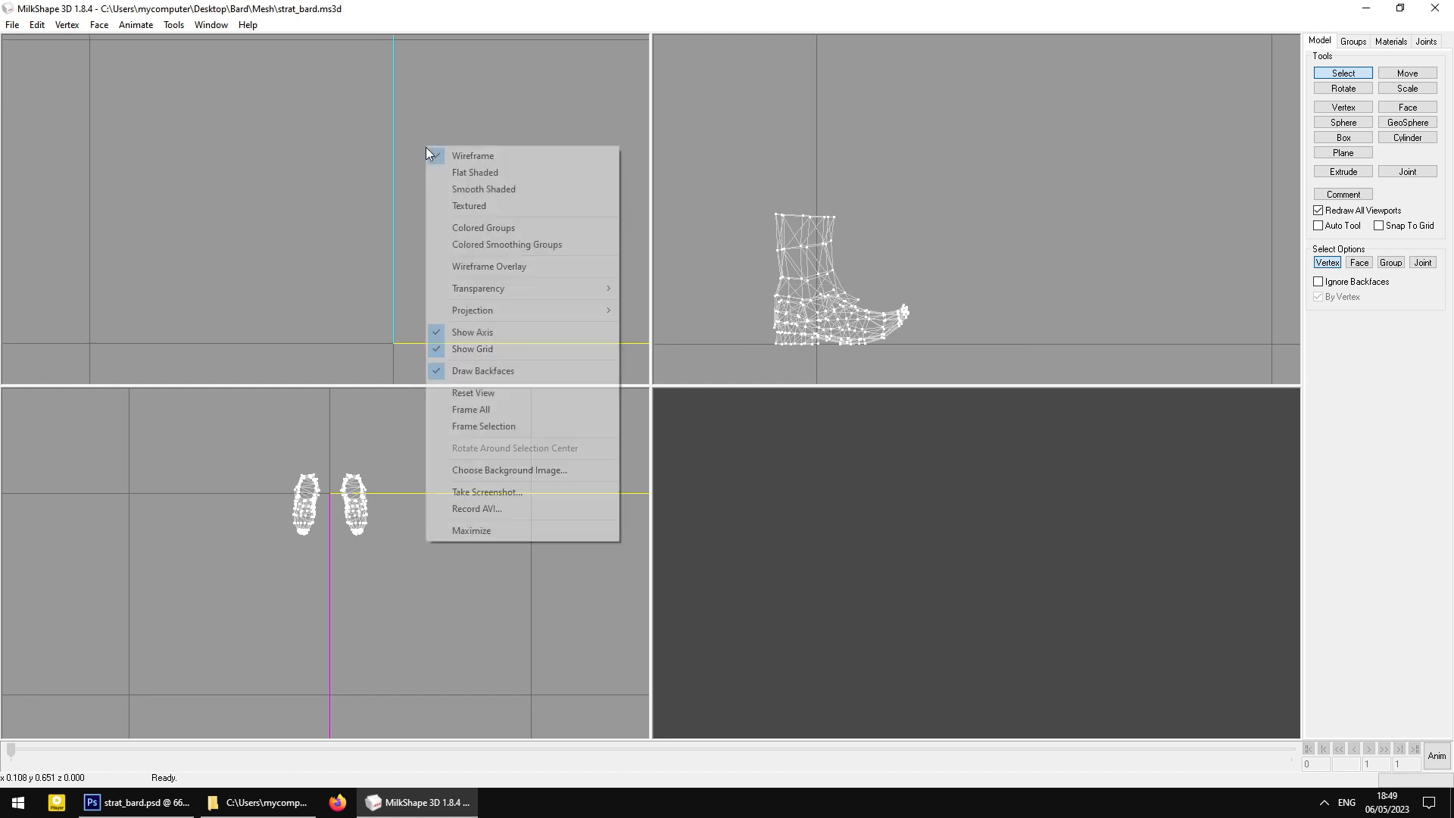
pyautogui.click(516, 392)
pyautogui.scroll(5, 378, 232)
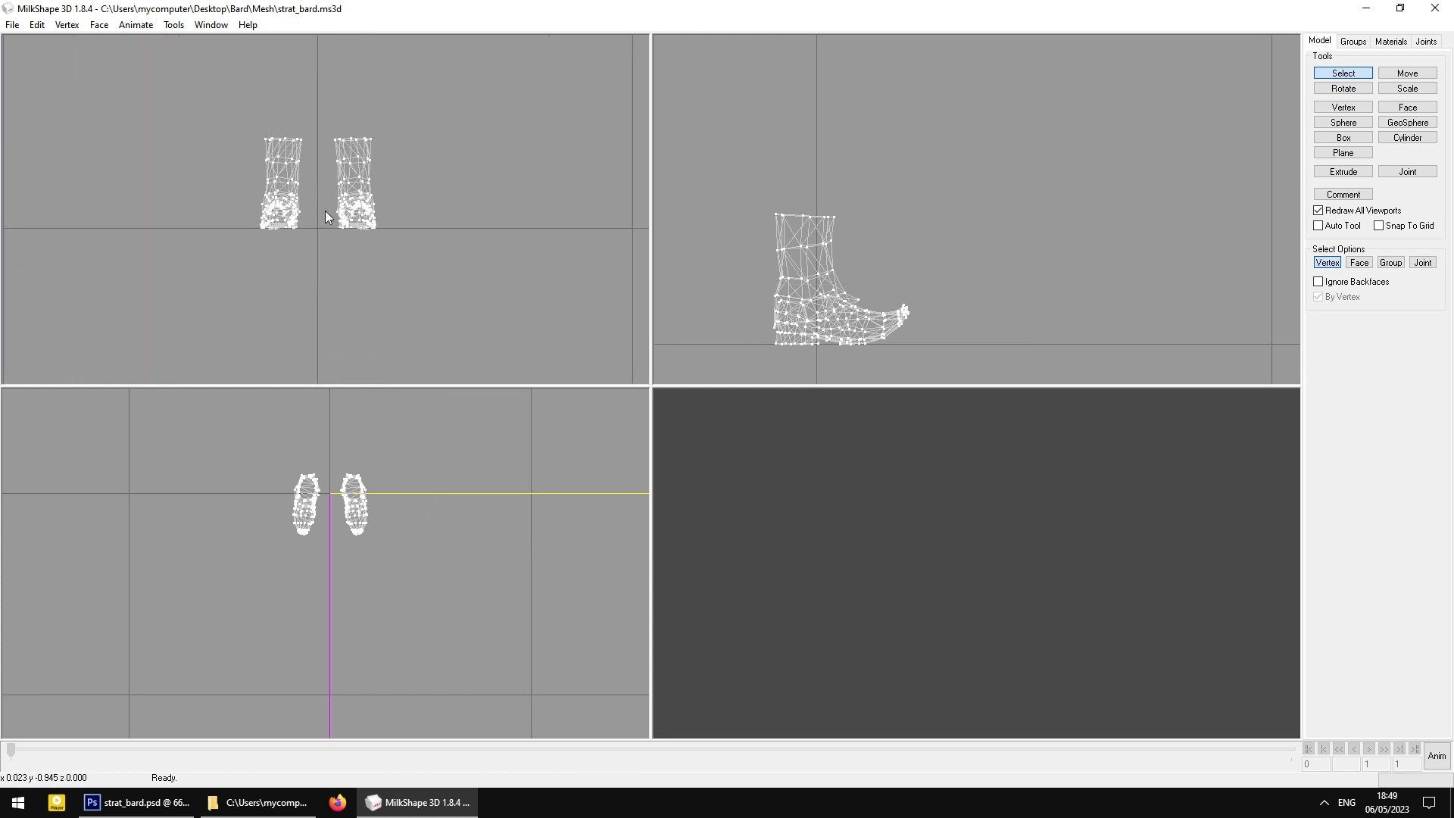
pyautogui.scroll(4, 323, 202)
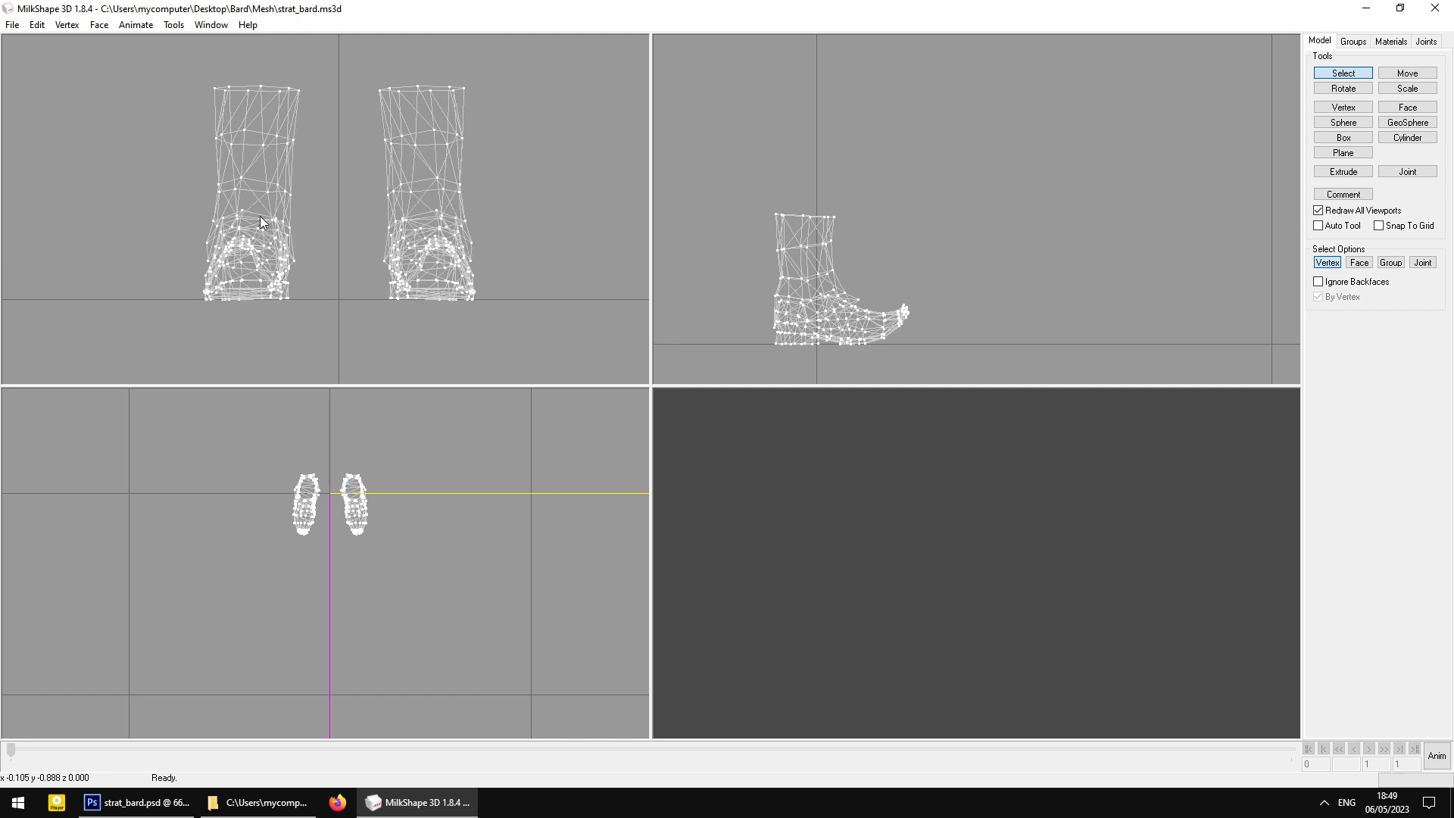
pyautogui.scroll(2, 199, 201)
pyautogui.moveTo(131, 213); pyautogui.dragTo(324, 347)
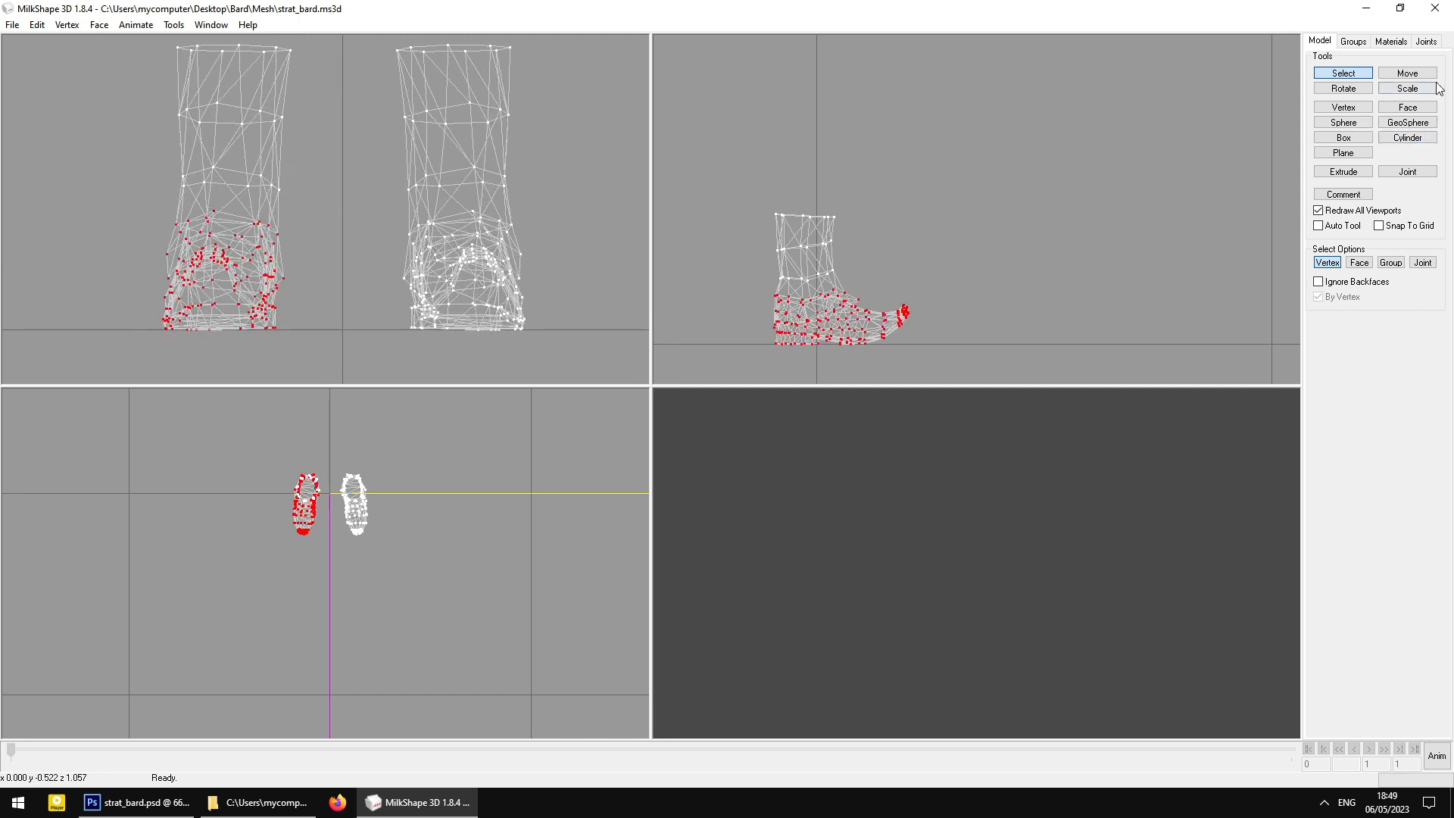
# Assign the selected foot vertices of the character's right boot to bone_Rfoot
pyautogui.click(1426, 41)
pyautogui.scroll(3, 1363, 76)
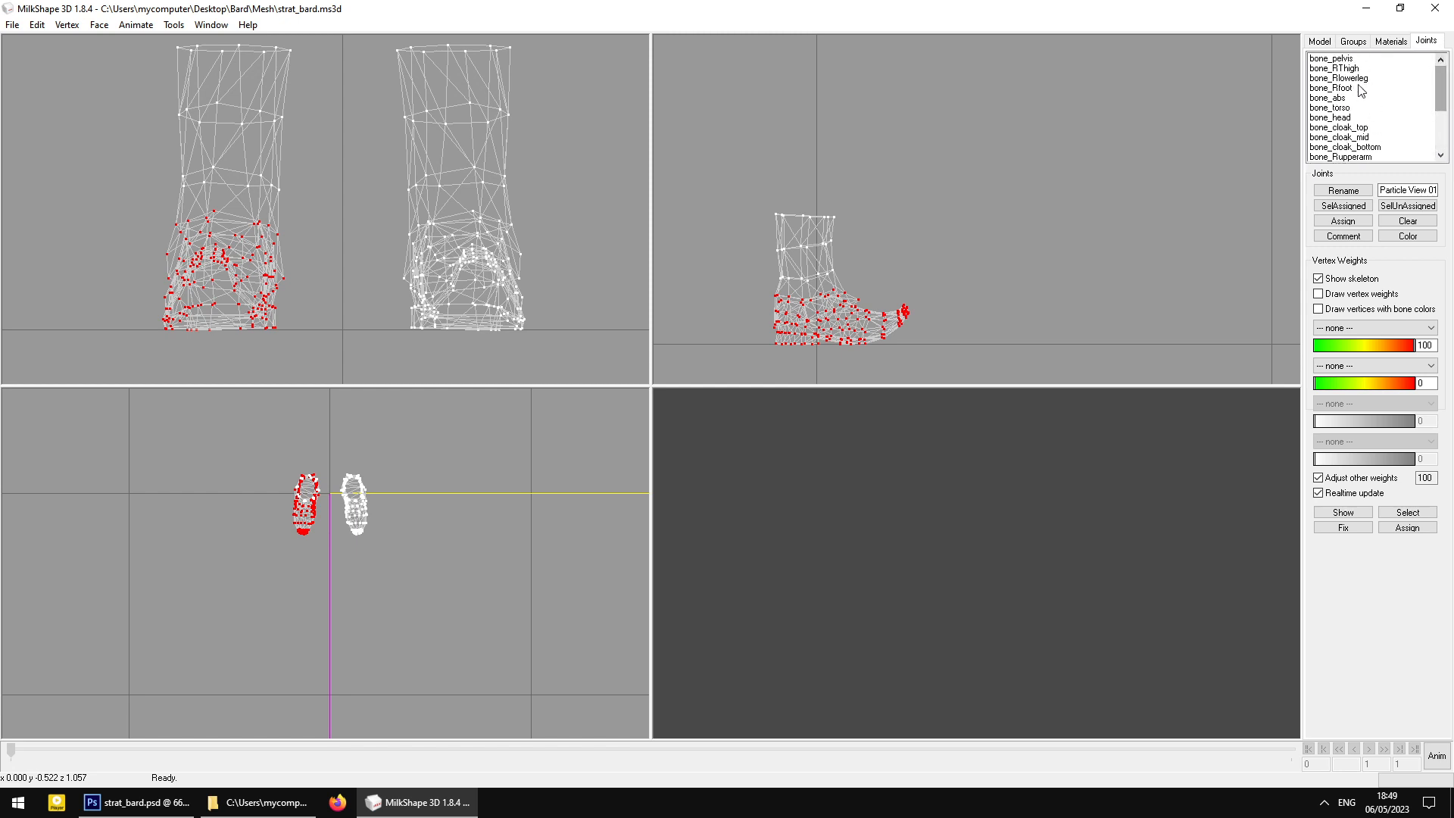
pyautogui.click(1354, 118)
pyautogui.scroll(-2, 1363, 121)
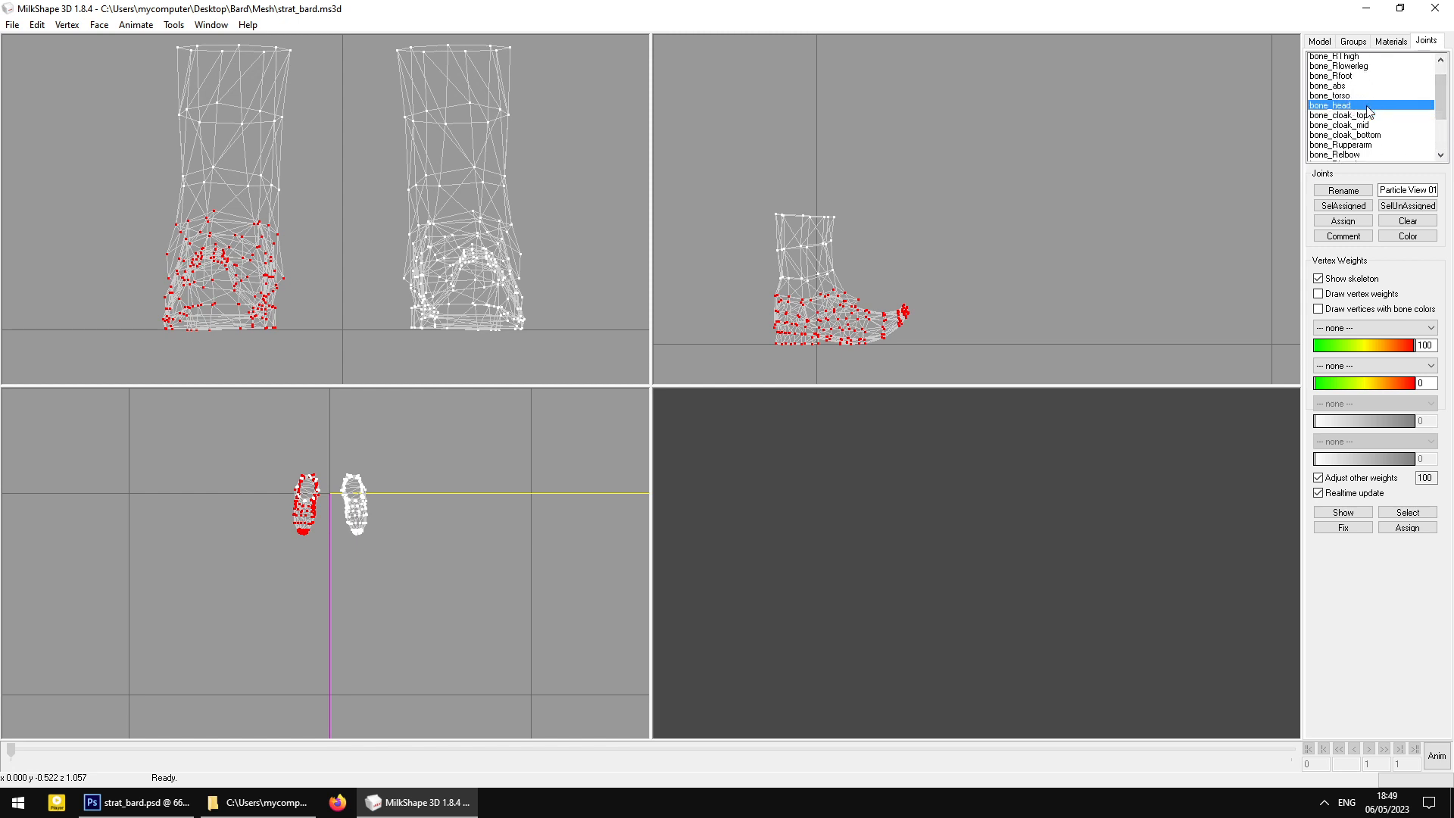
pyautogui.scroll(-2, 1366, 138)
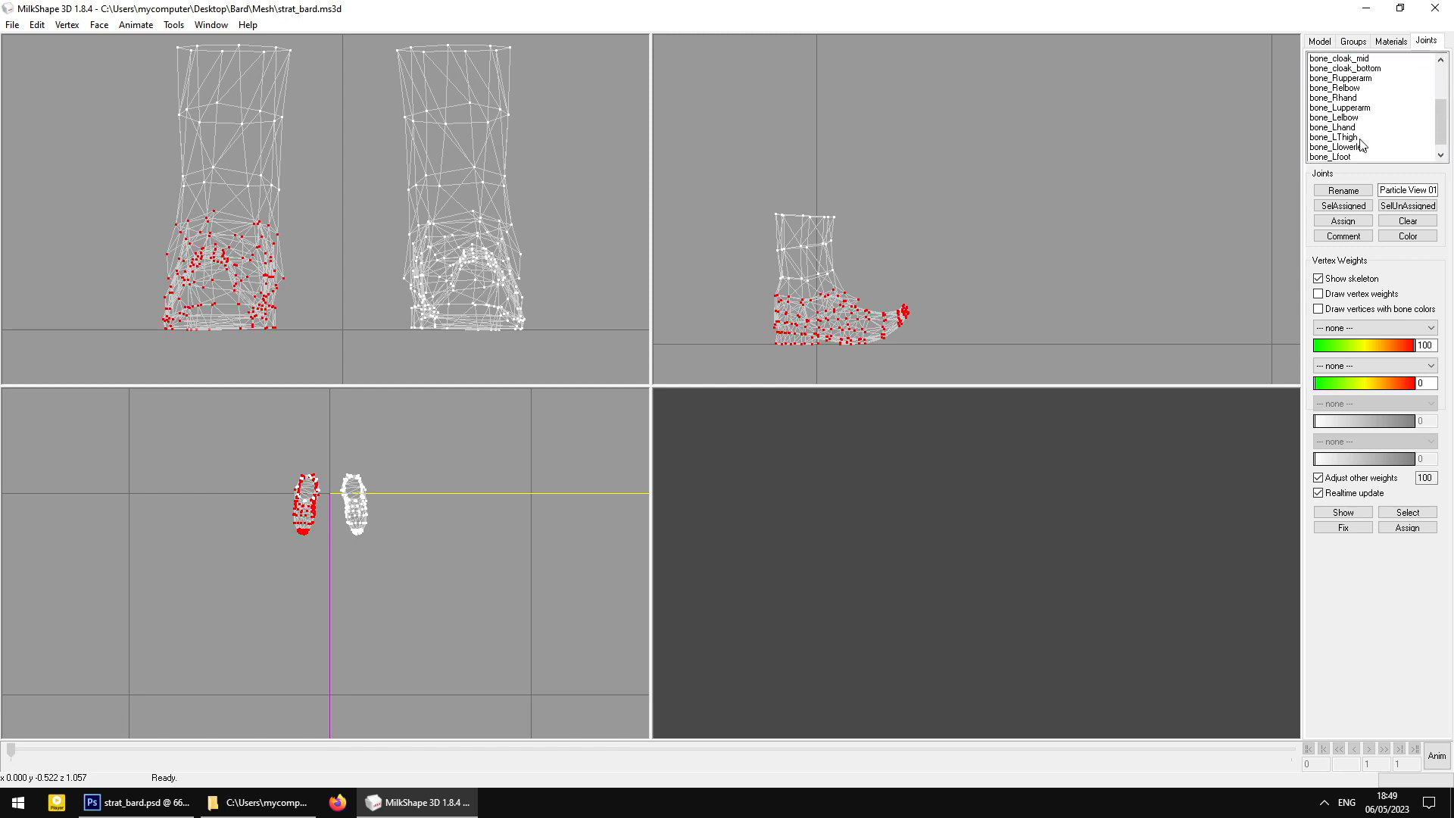
pyautogui.scroll(1, 1363, 140)
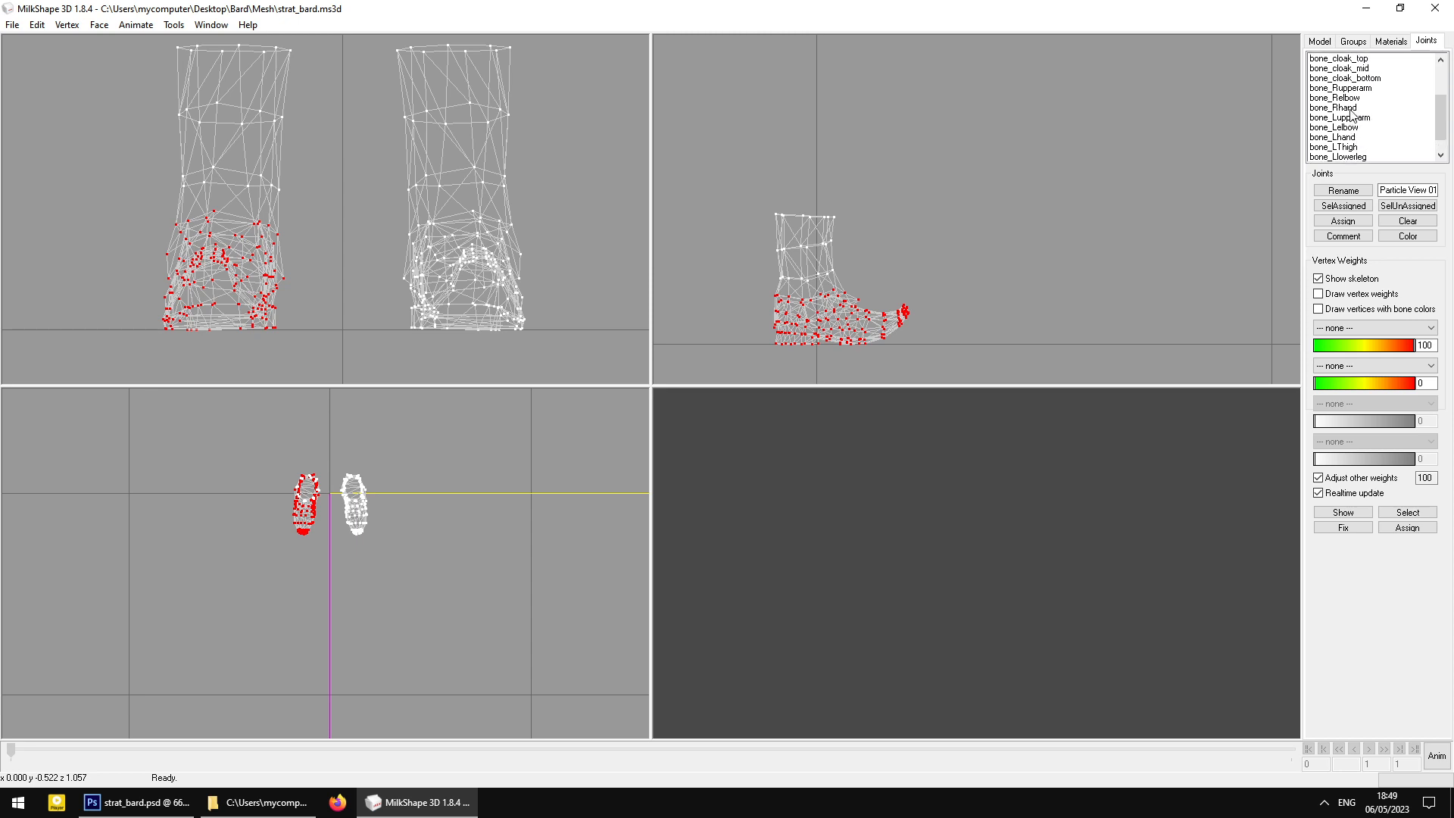
pyautogui.scroll(7, 1355, 89)
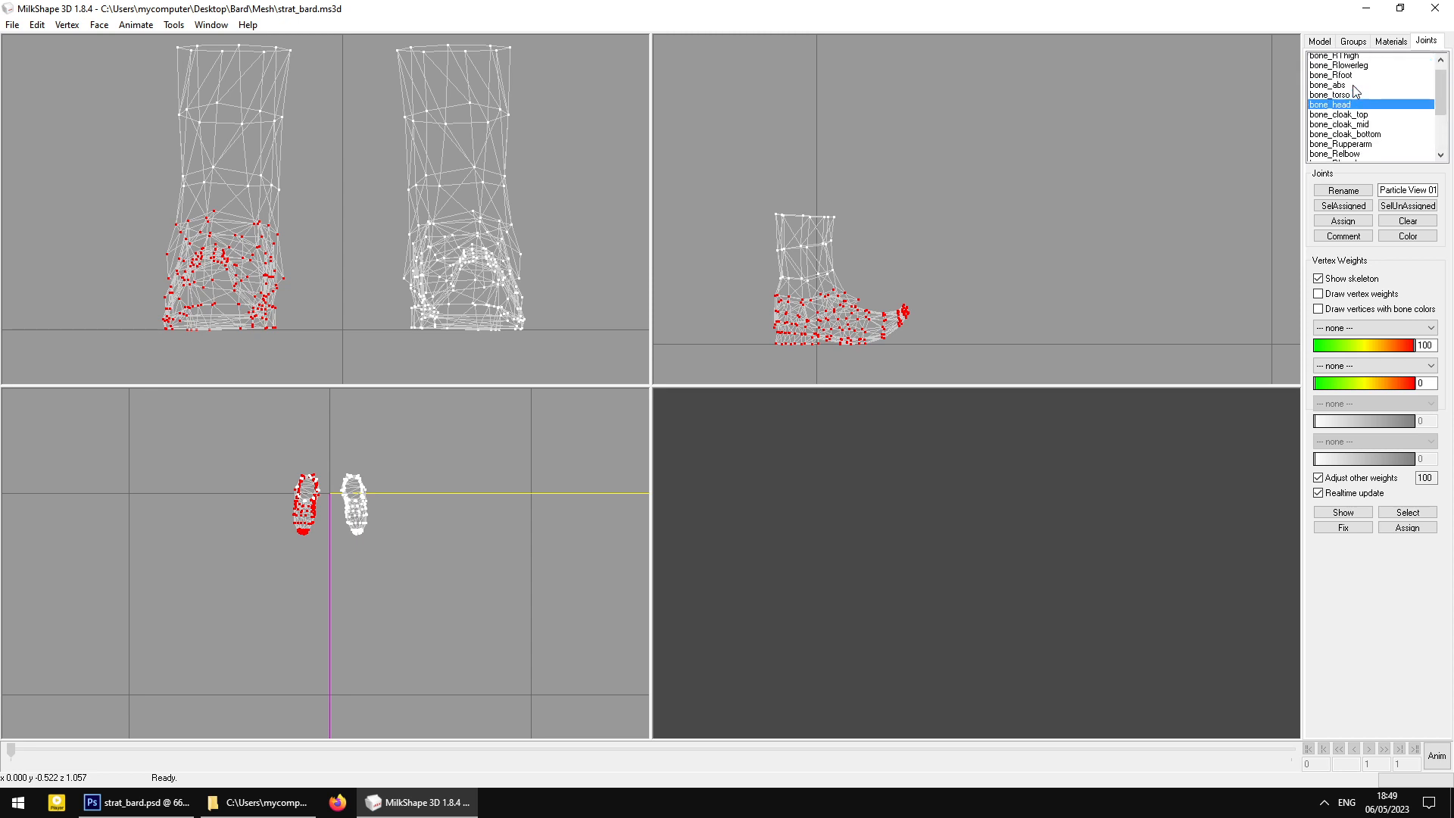
pyautogui.click(1340, 87)
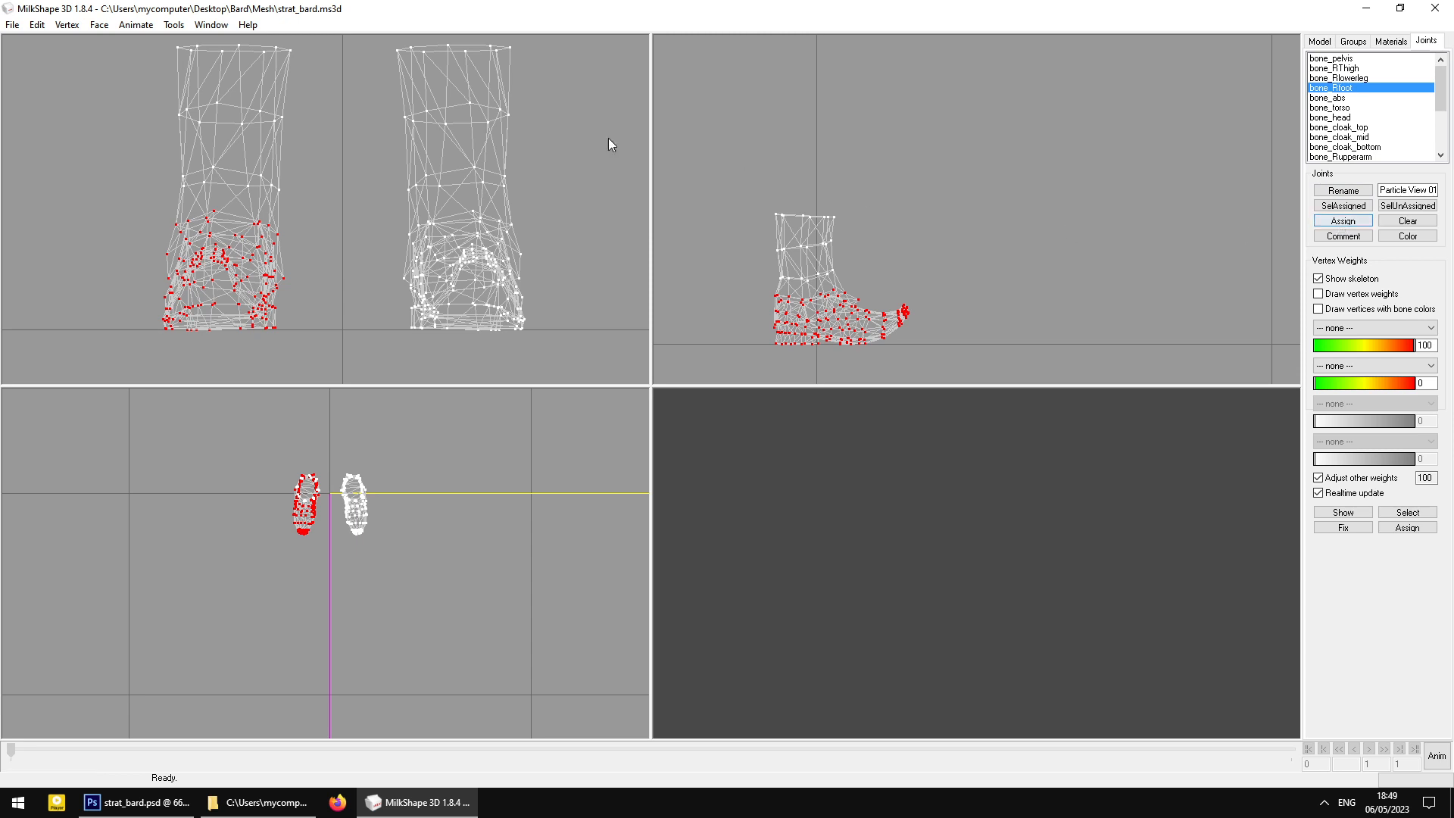
# Select the foot vertices of the character's left boot, up to the ankle, and assign them to bone_Lfoot
pyautogui.click(421, 259)
pyautogui.moveTo(389, 218); pyautogui.dragTo(695, 349)
pyautogui.click(1333, 98)
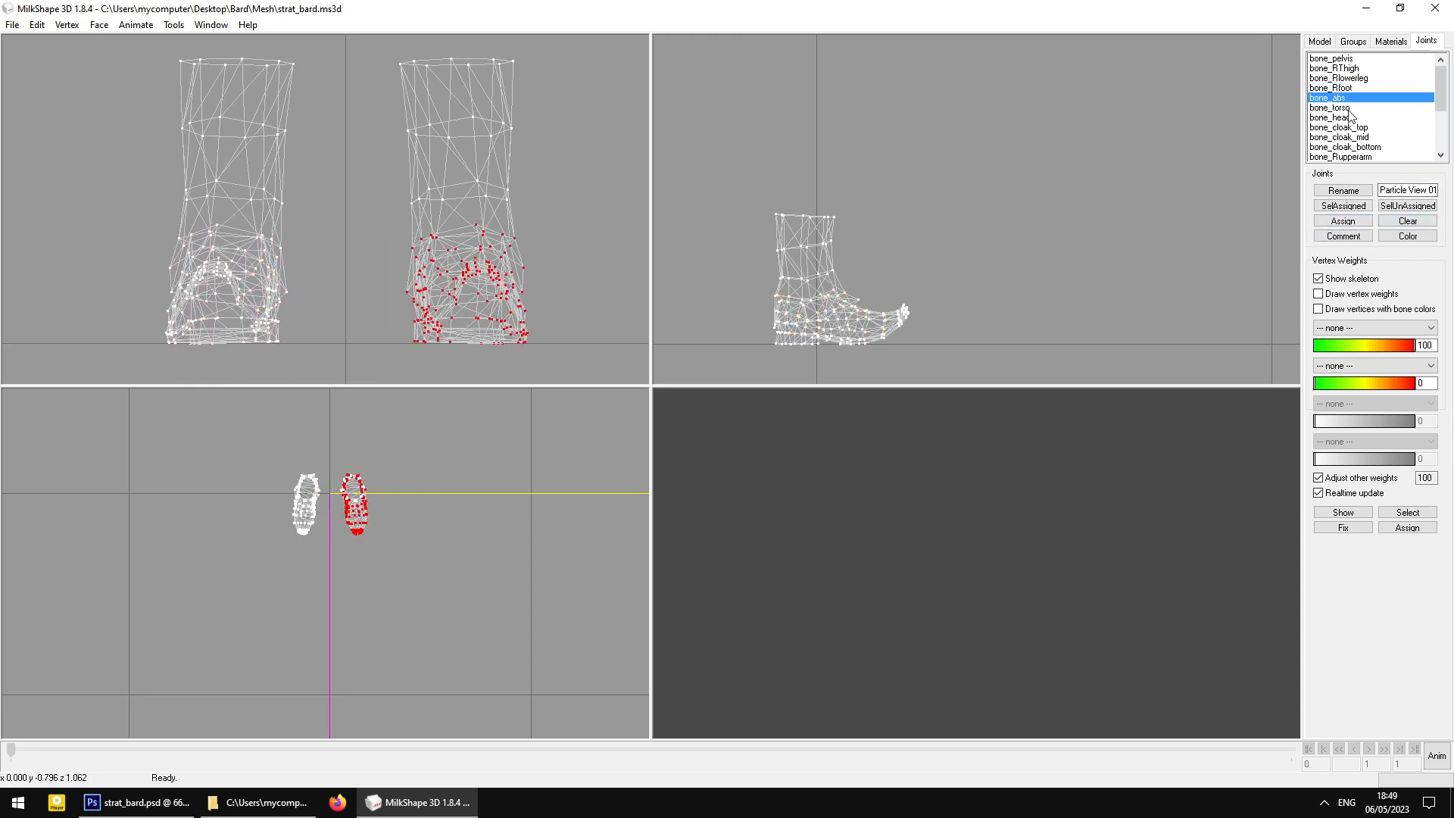
pyautogui.scroll(-3, 1352, 114)
pyautogui.scroll(-2, 1353, 129)
pyautogui.click(1360, 157)
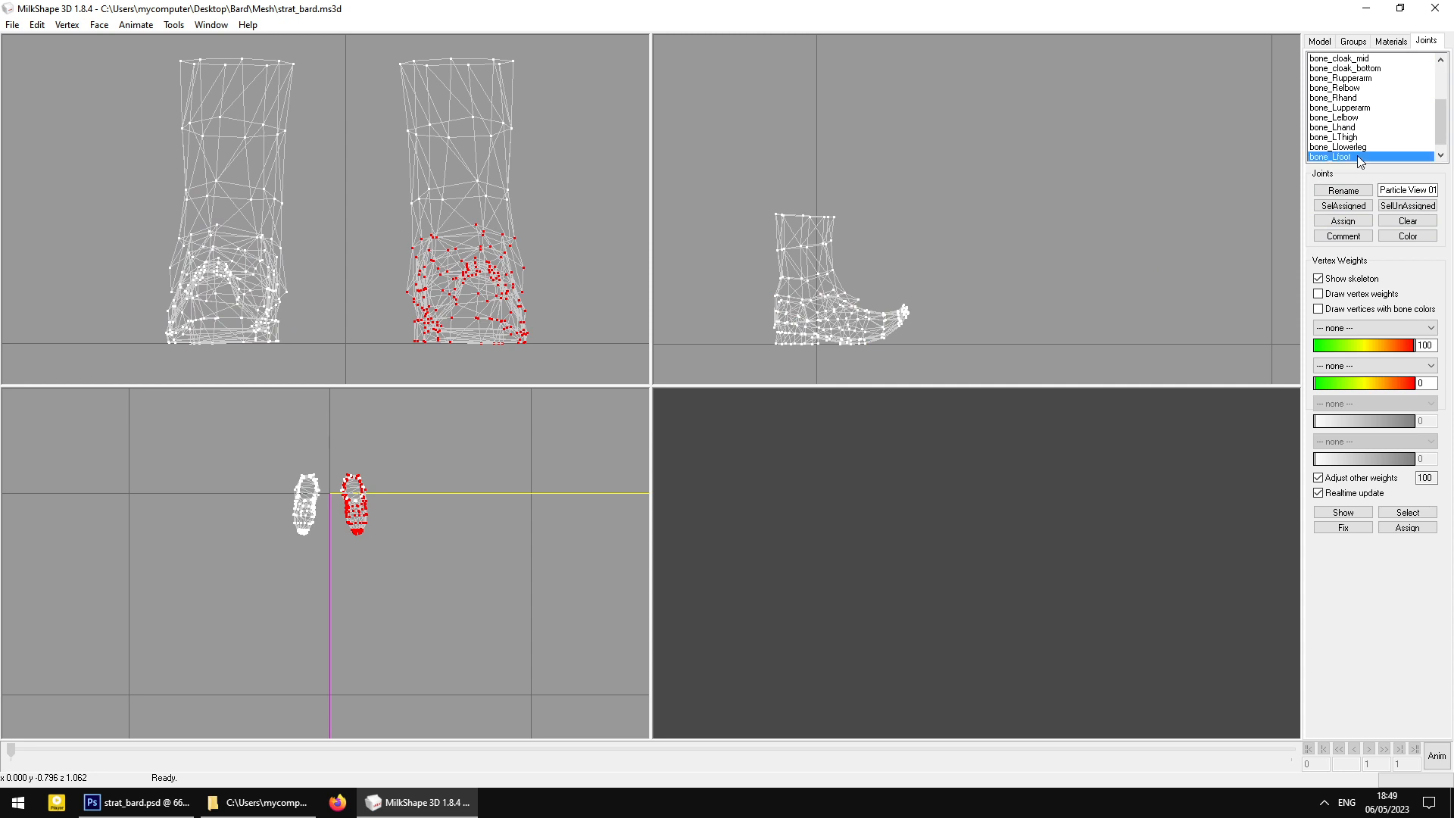
# Unhide the pants1 group so the trousers are shown together with the boots
pyautogui.click(1353, 42)
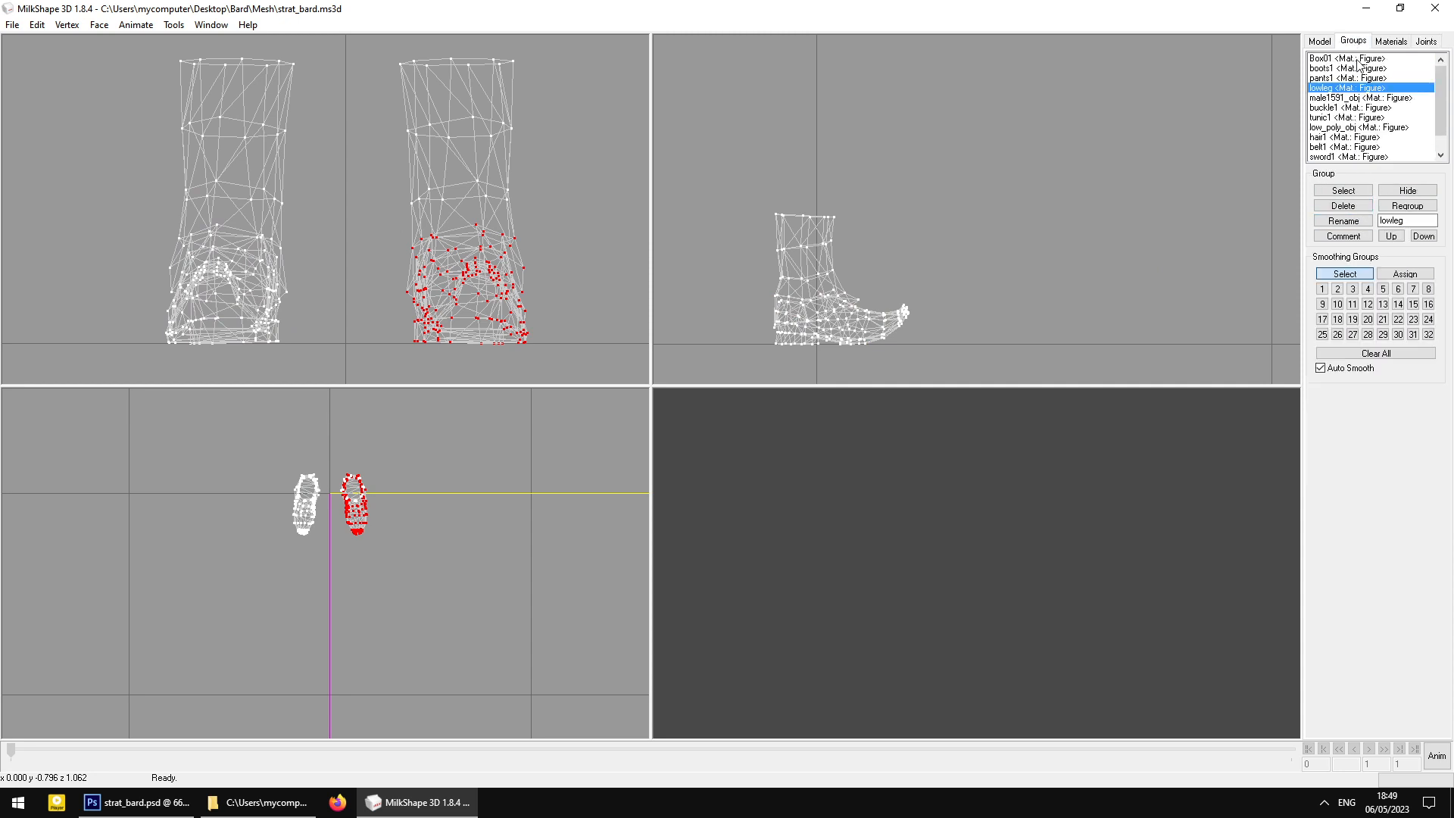
pyautogui.click(1341, 78)
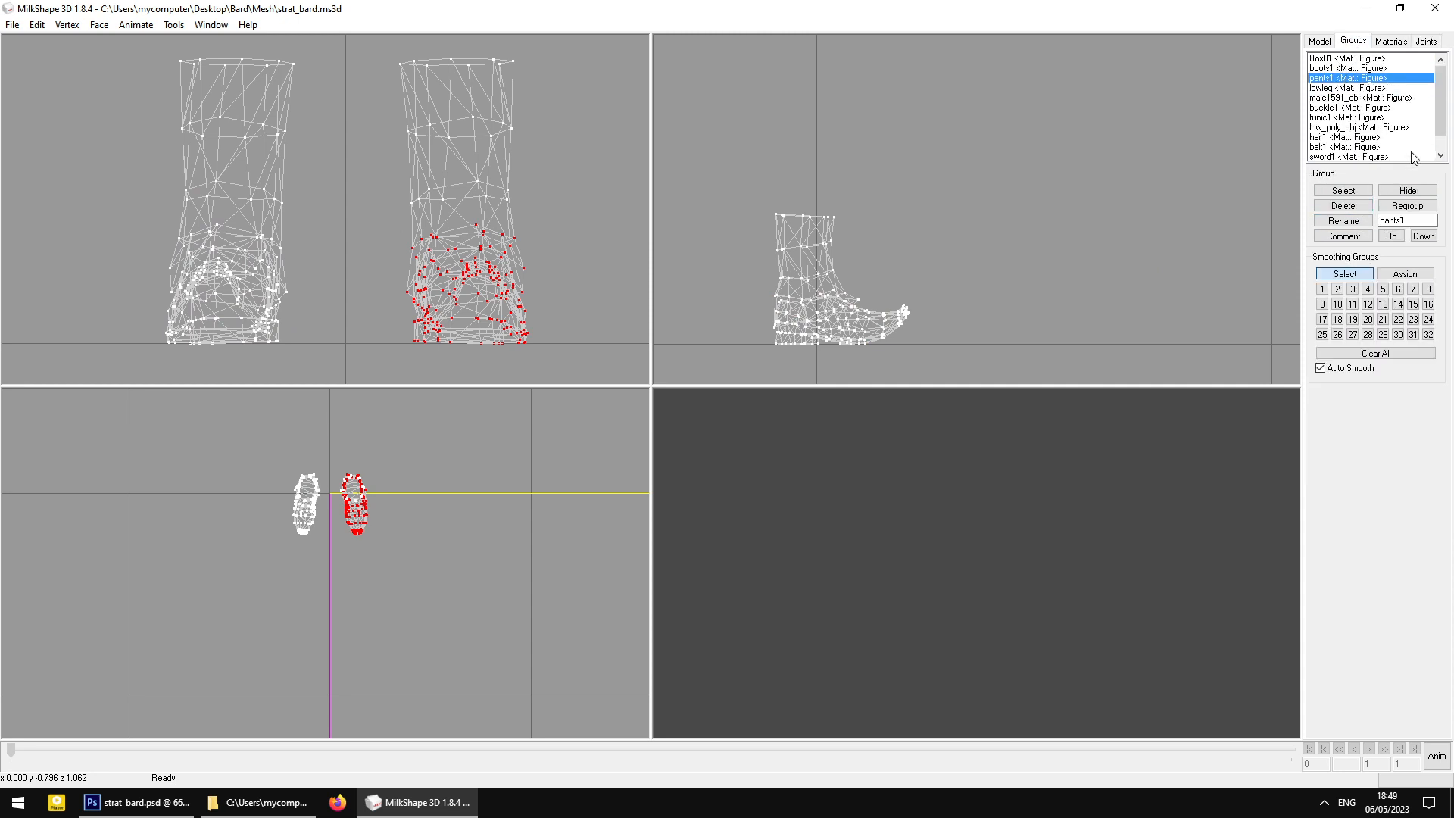
pyautogui.click(1407, 190)
# Select the character's right lower-leg vertices from above the ankle to the knee and assign them to bone_Rlowerleg
pyautogui.scroll(3, 465, 248)
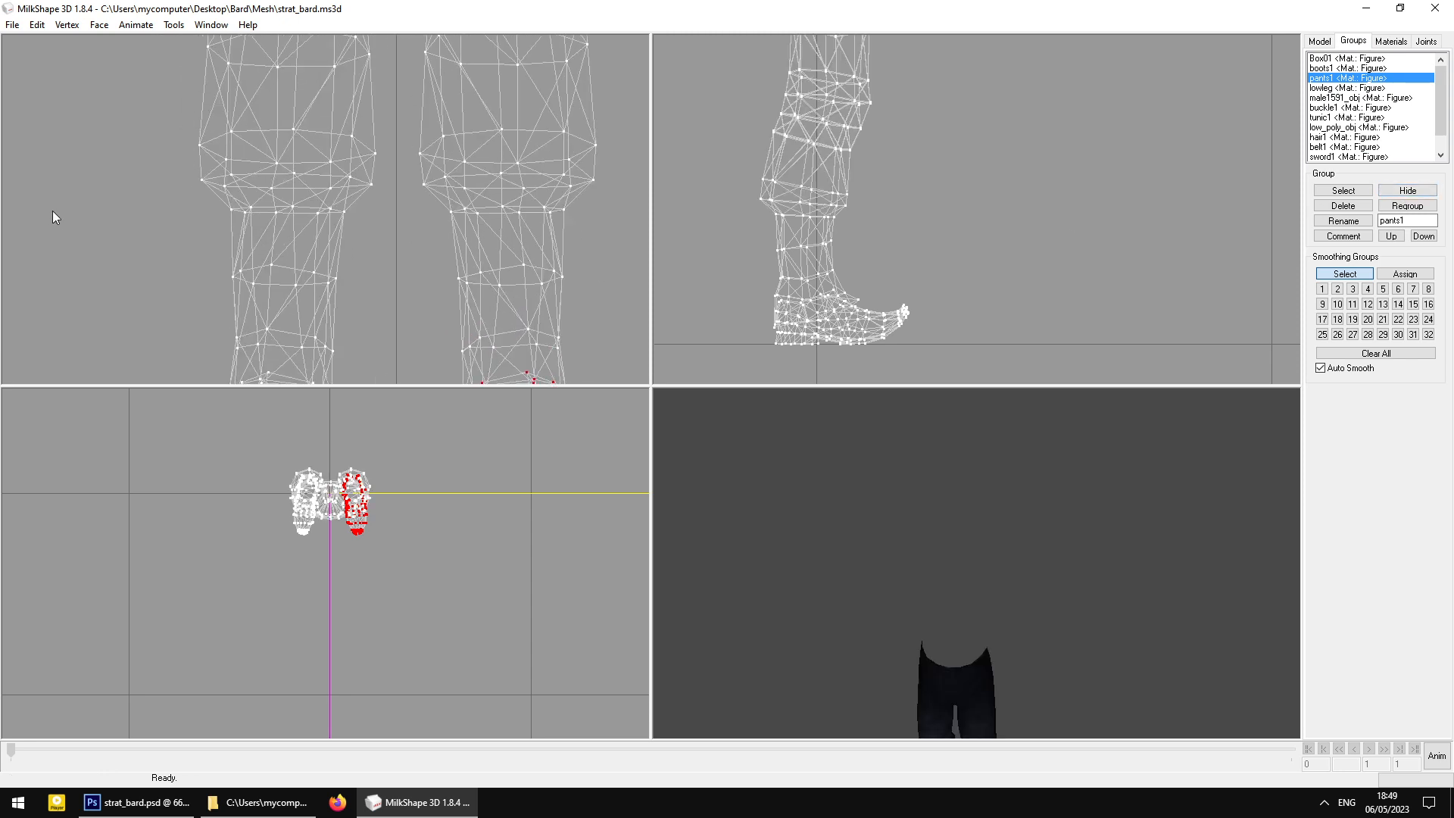
pyautogui.moveTo(52, 212); pyautogui.dragTo(67, 183, button='middle')
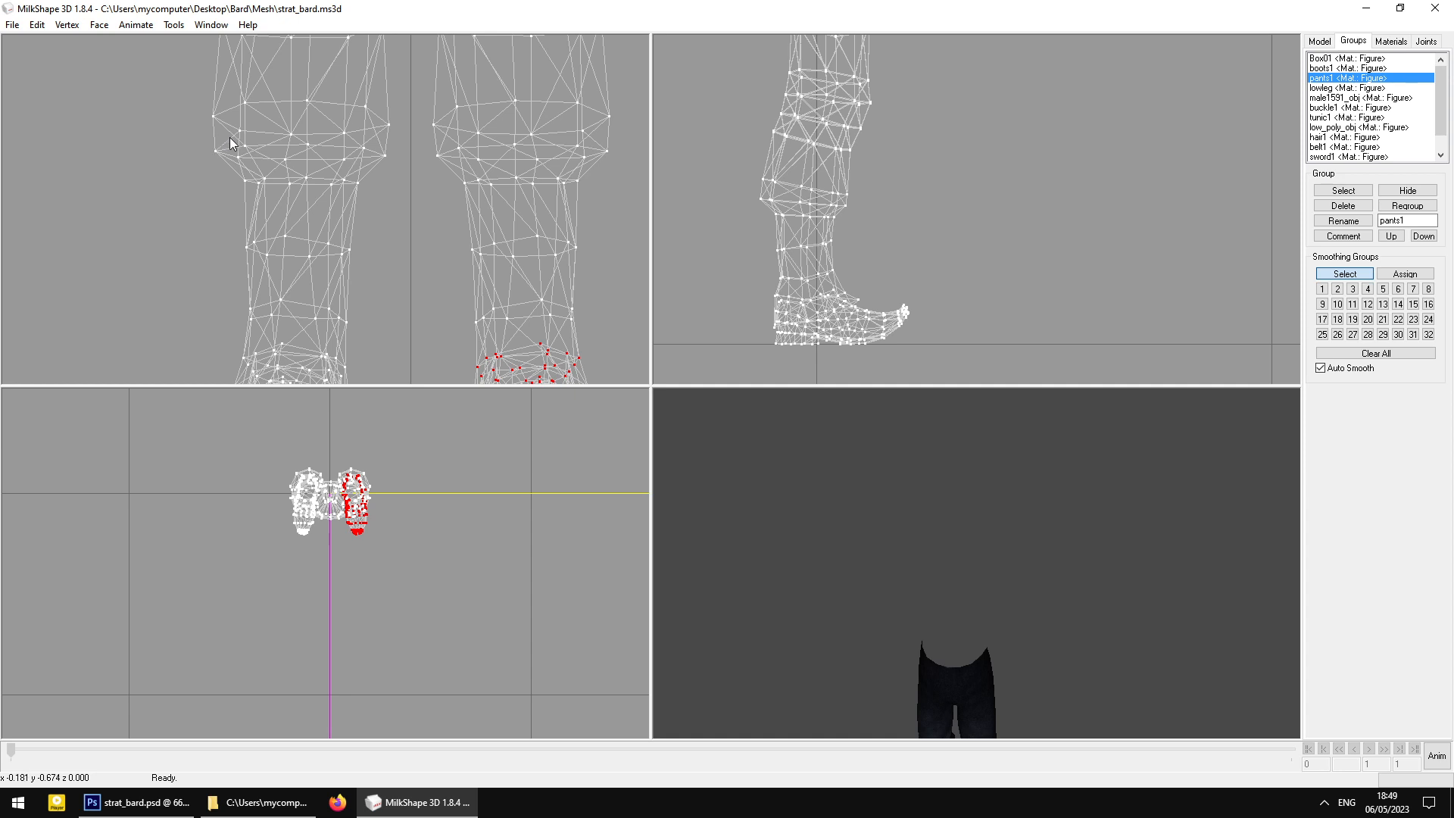
pyautogui.moveTo(230, 138); pyautogui.dragTo(243, 171, button='middle')
pyautogui.scroll(-2, 244, 168)
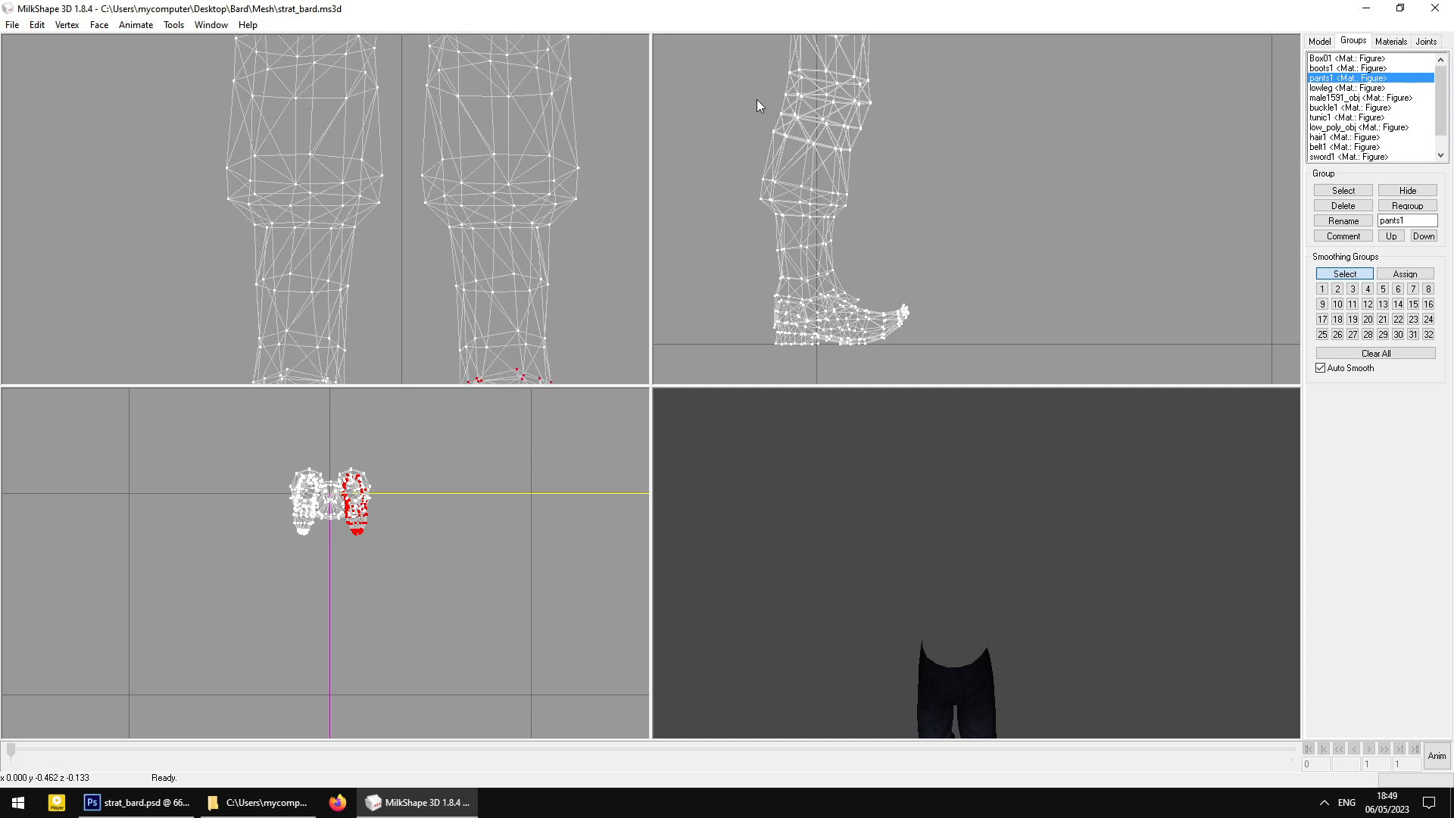
pyautogui.moveTo(740, 98); pyautogui.dragTo(688, 110)
pyautogui.scroll(3, 333, 193)
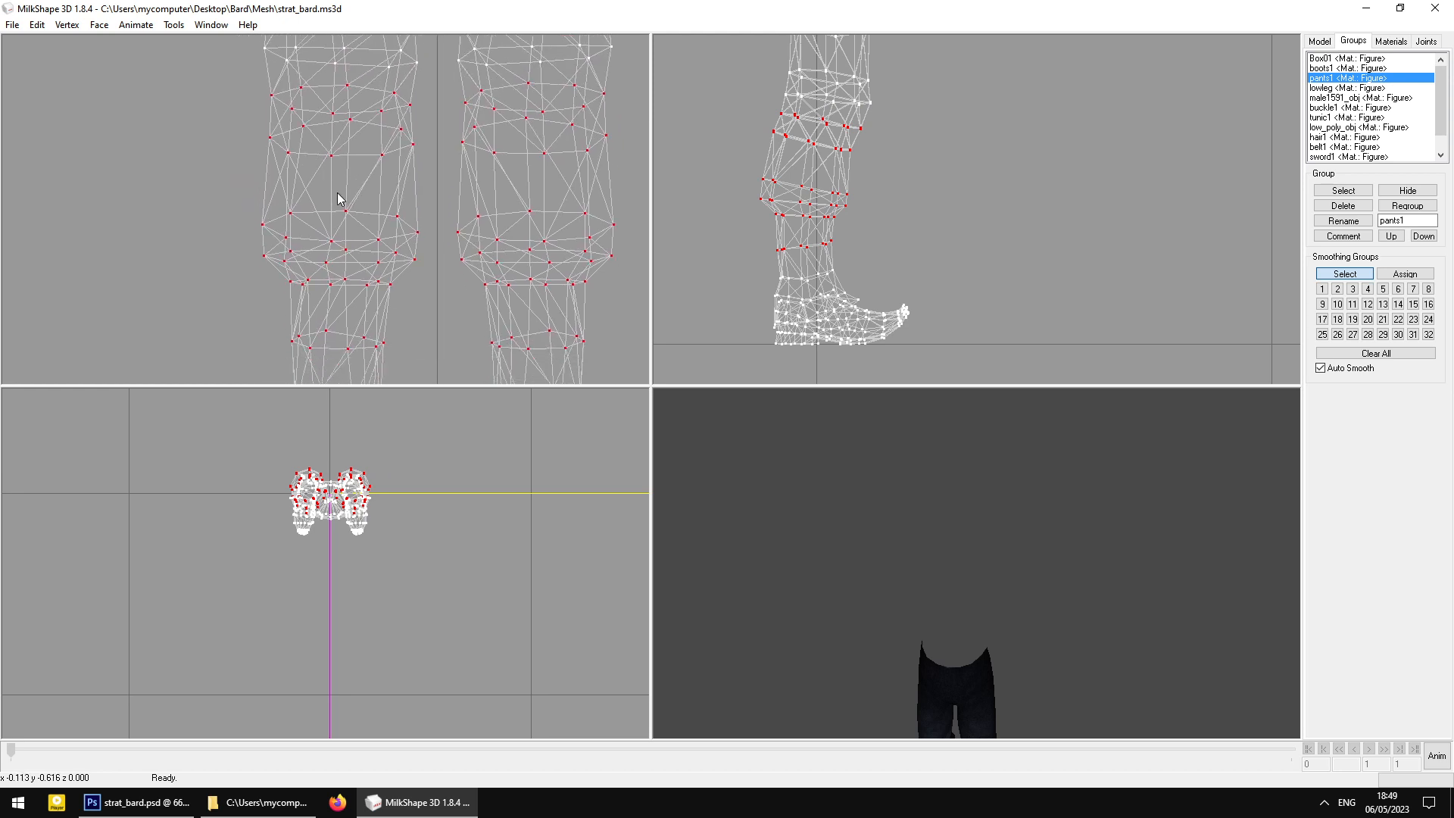
pyautogui.scroll(-4, 338, 192)
pyautogui.click(242, 121)
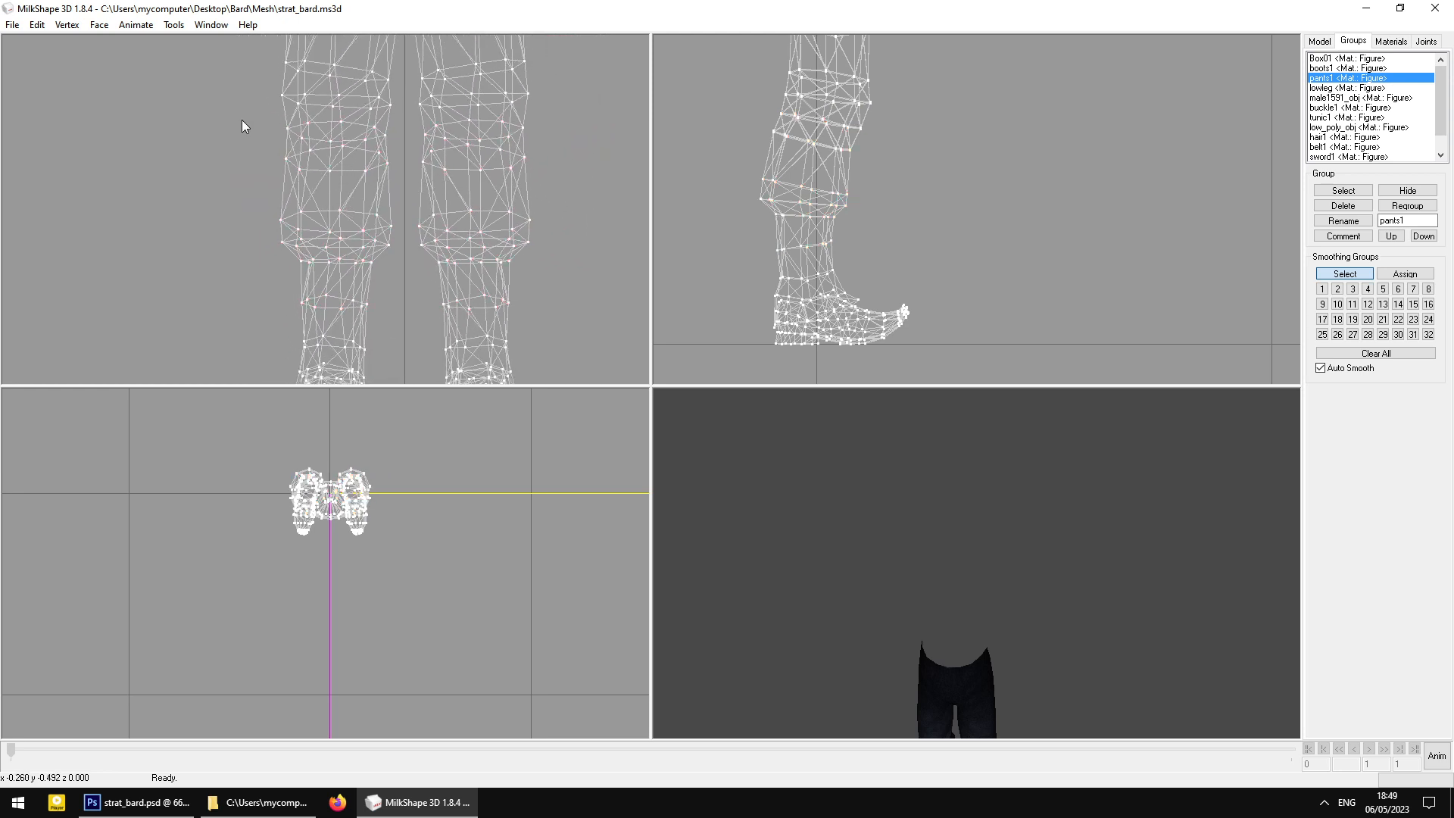
pyautogui.moveTo(242, 117); pyautogui.dragTo(407, 352)
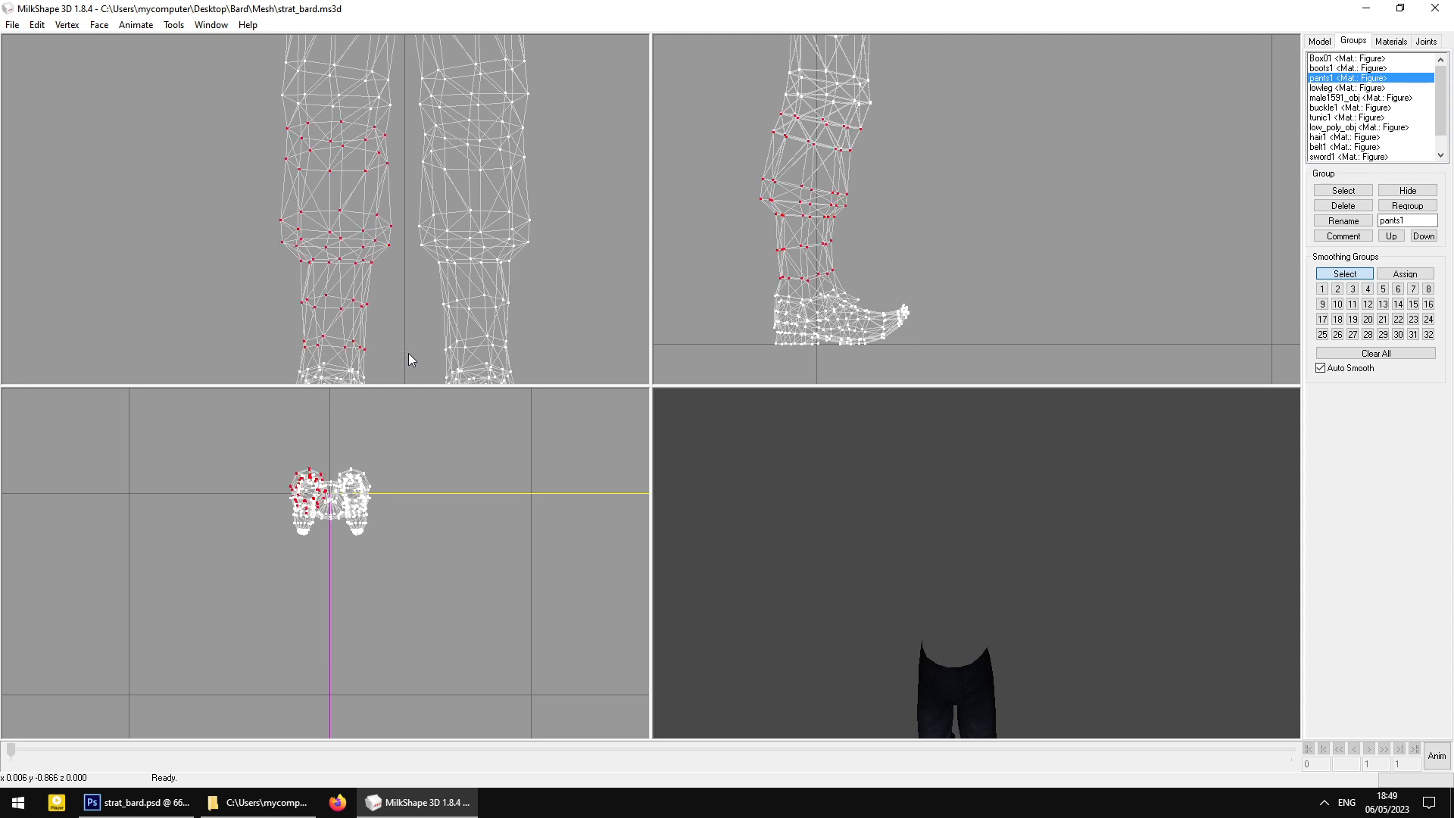
pyautogui.click(1426, 41)
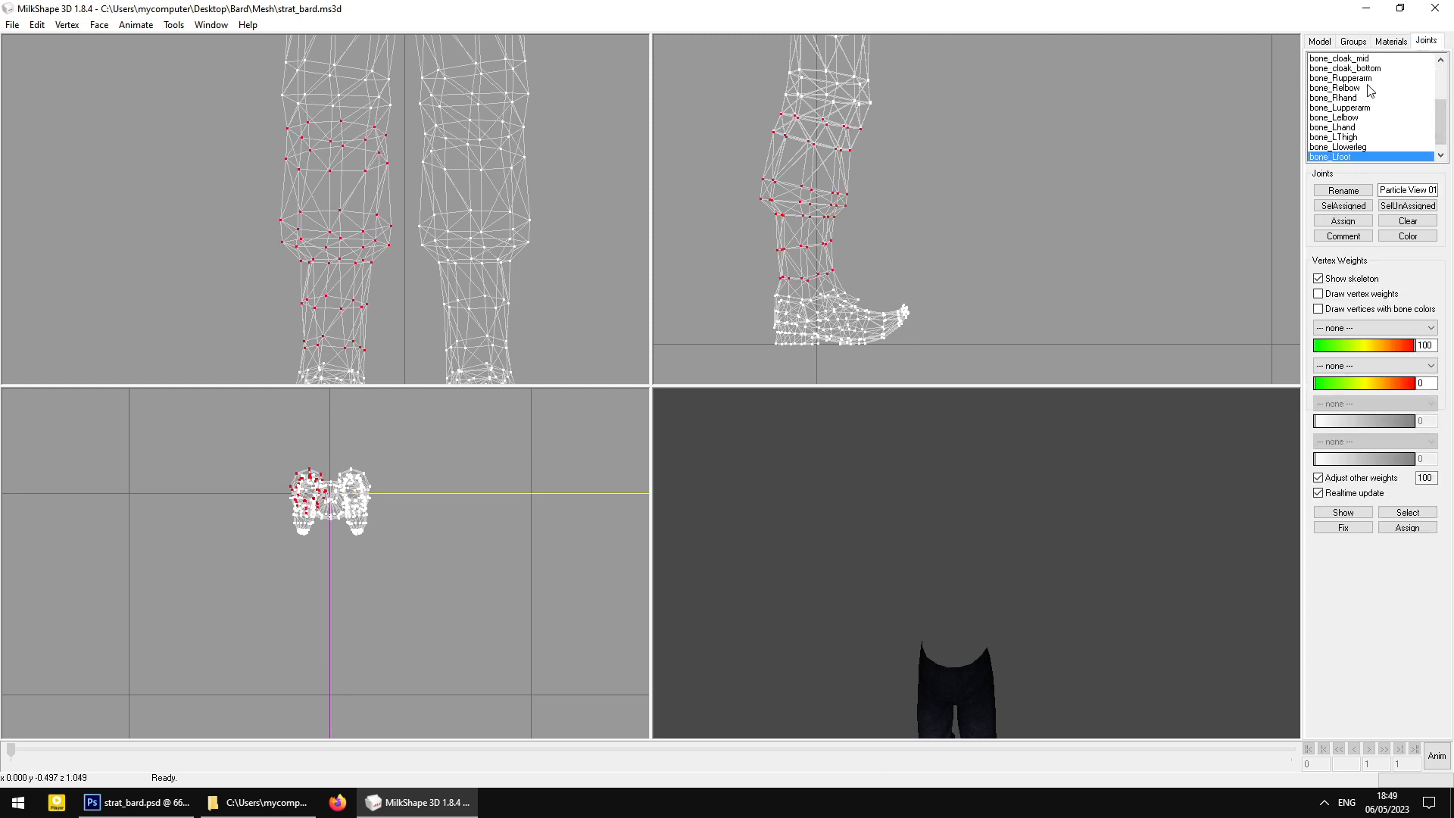
pyautogui.scroll(3, 1360, 95)
pyautogui.click(1353, 78)
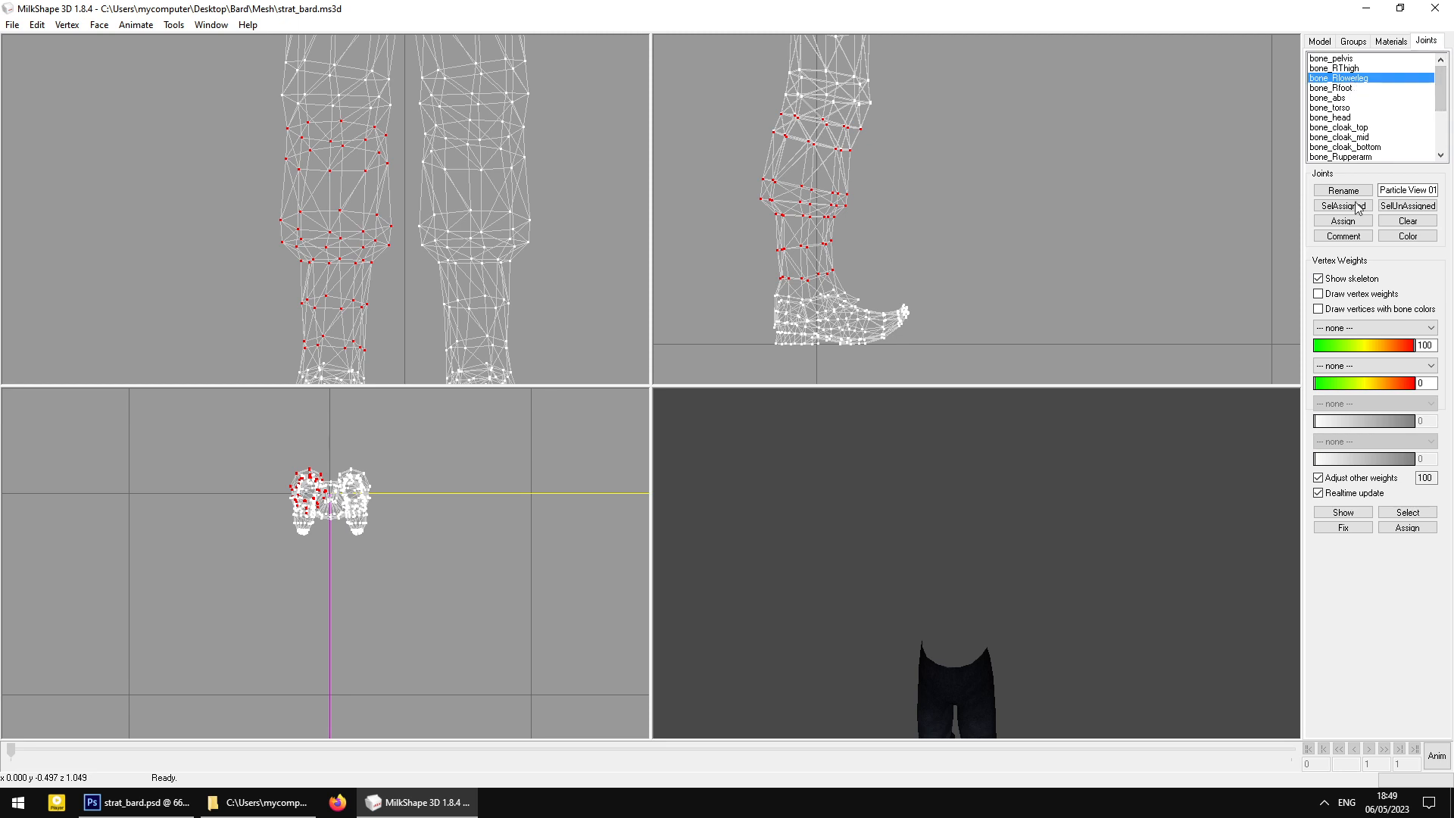
# Select the matching left lower-leg vertices from above the ankle to the knee and assign them to bone_Llowerleg
pyautogui.moveTo(403, 117); pyautogui.dragTo(640, 353)
pyautogui.scroll(-2, 1388, 124)
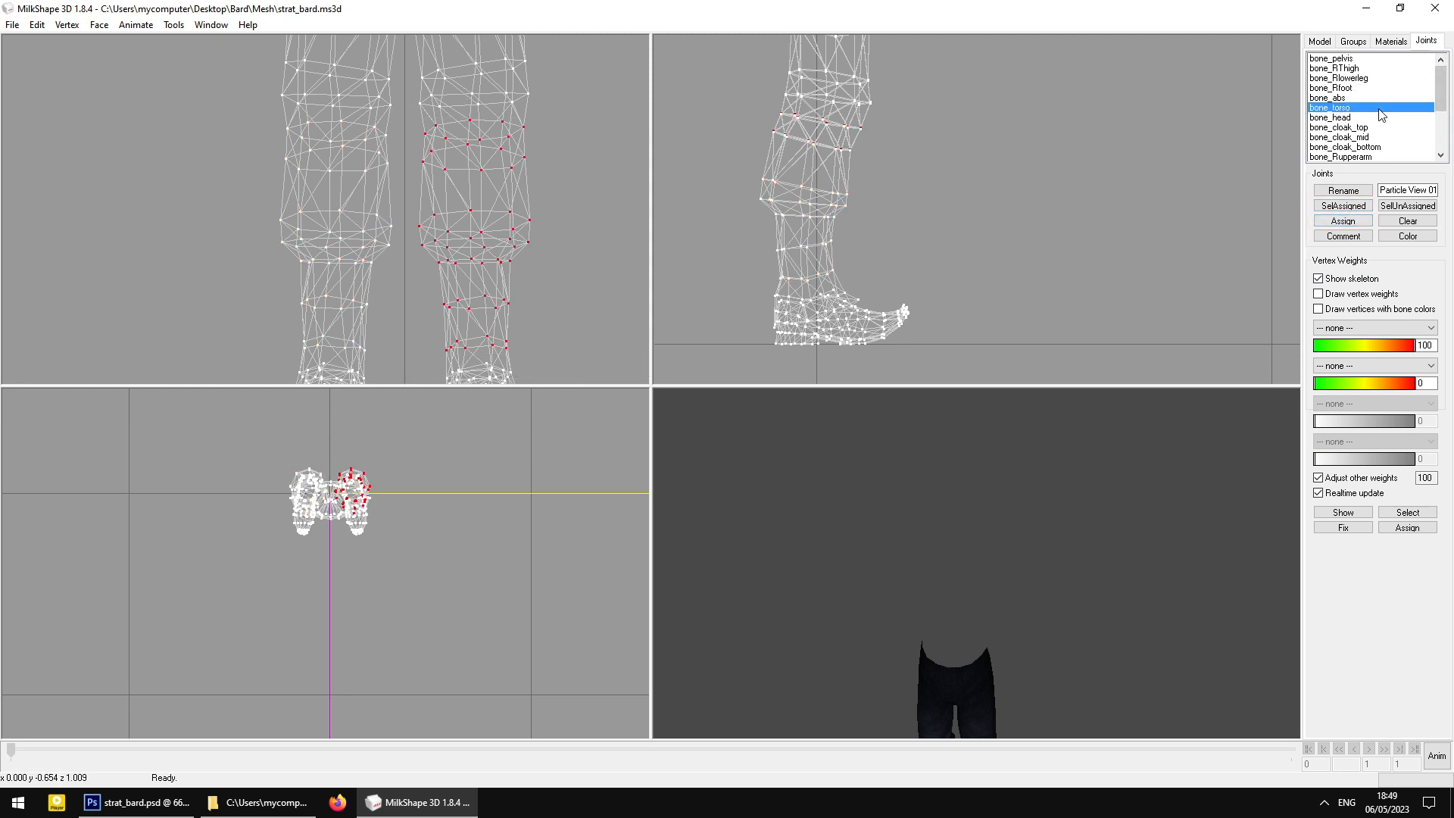
pyautogui.click(1372, 128)
pyautogui.scroll(-3, 1375, 136)
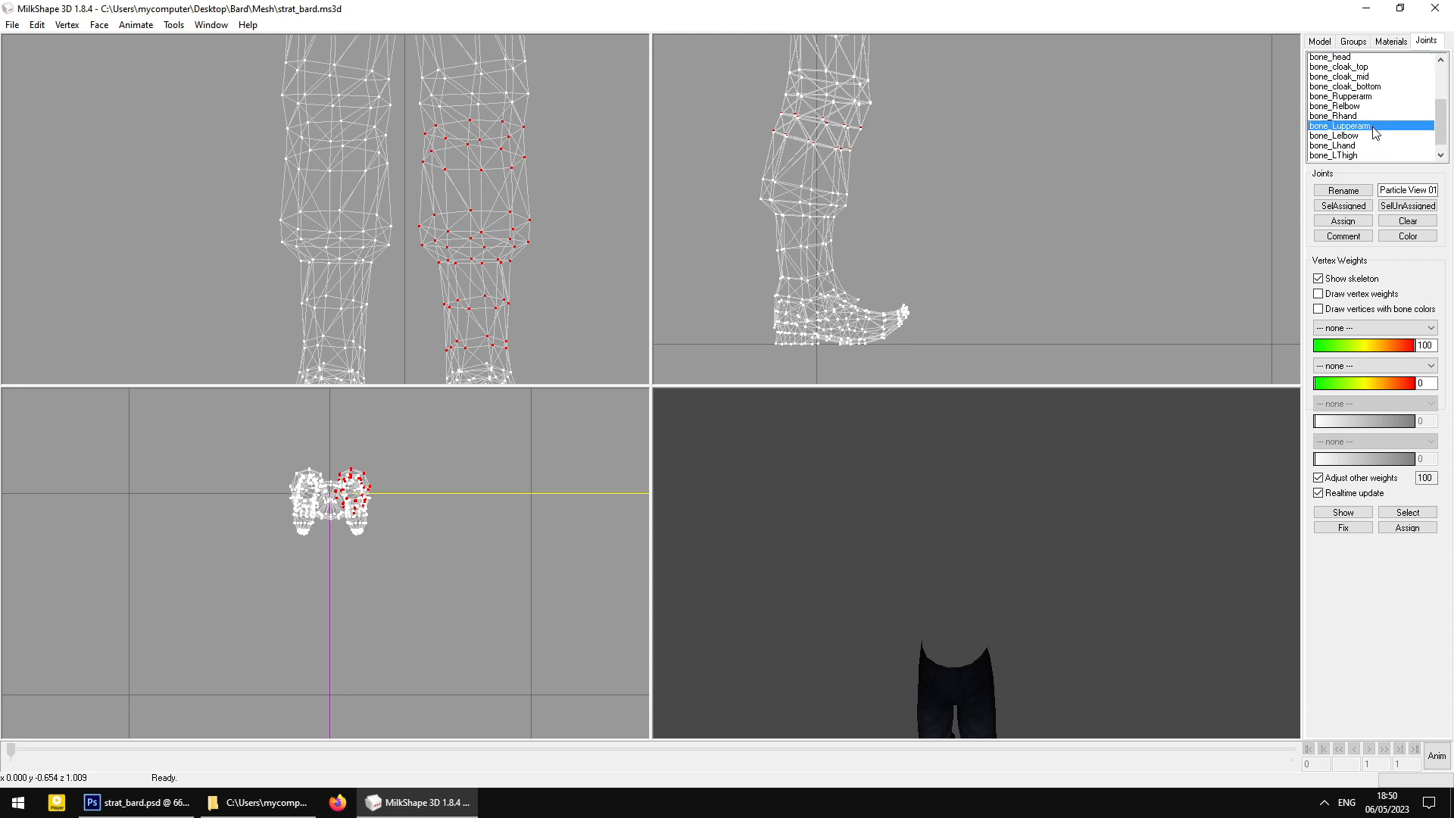
pyautogui.click(1369, 139)
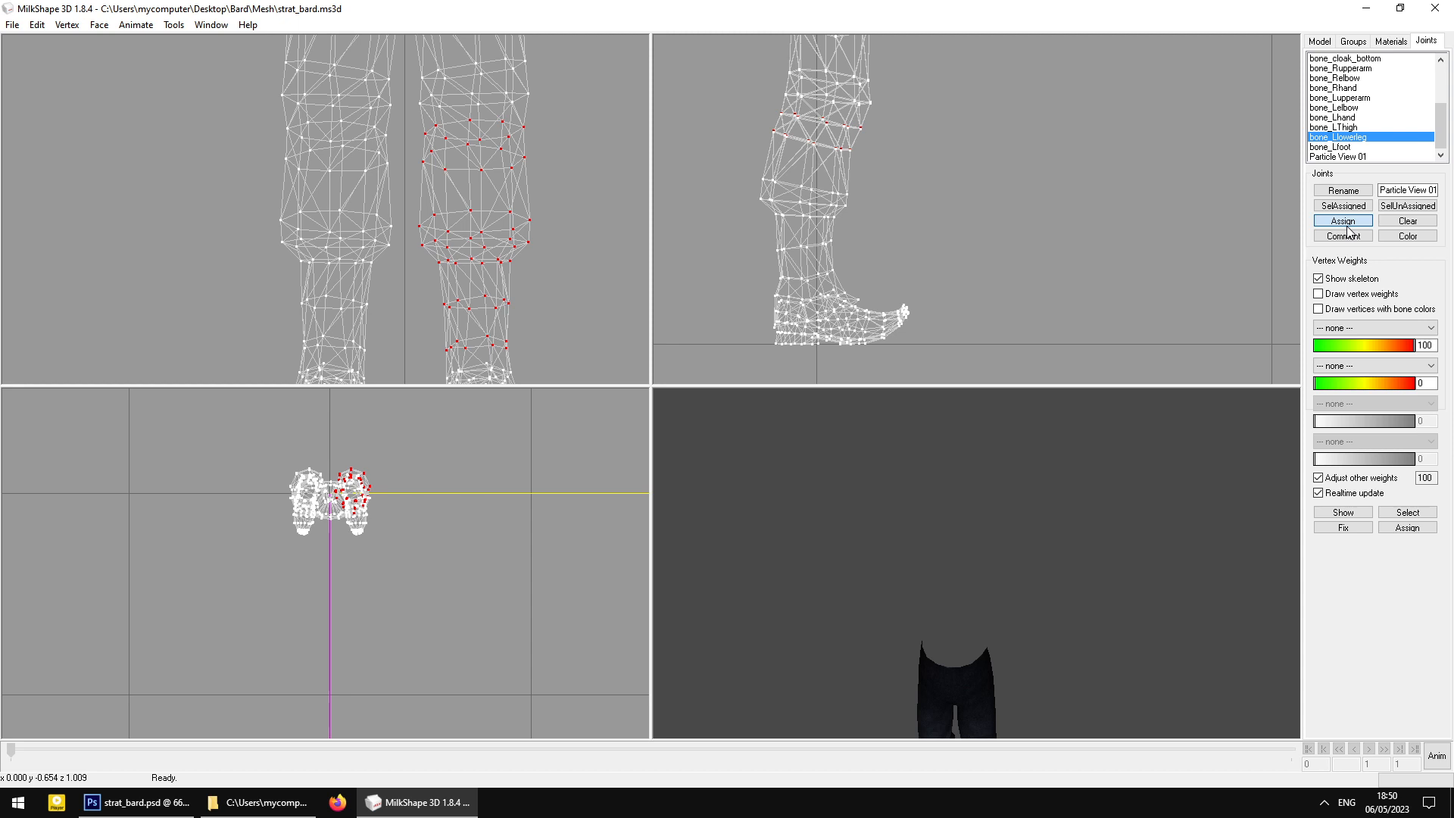
# Select the right thigh vertices between the knee and the crotch and assign them to bone_RThigh
pyautogui.keyDown('ctrl'); pyautogui.moveTo(485, 65); pyautogui.dragTo(478, 345); pyautogui.keyUp('ctrl')
pyautogui.keyDown('ctrl'); pyautogui.moveTo(361, 185); pyautogui.dragTo(374, 122); pyautogui.keyUp('ctrl')
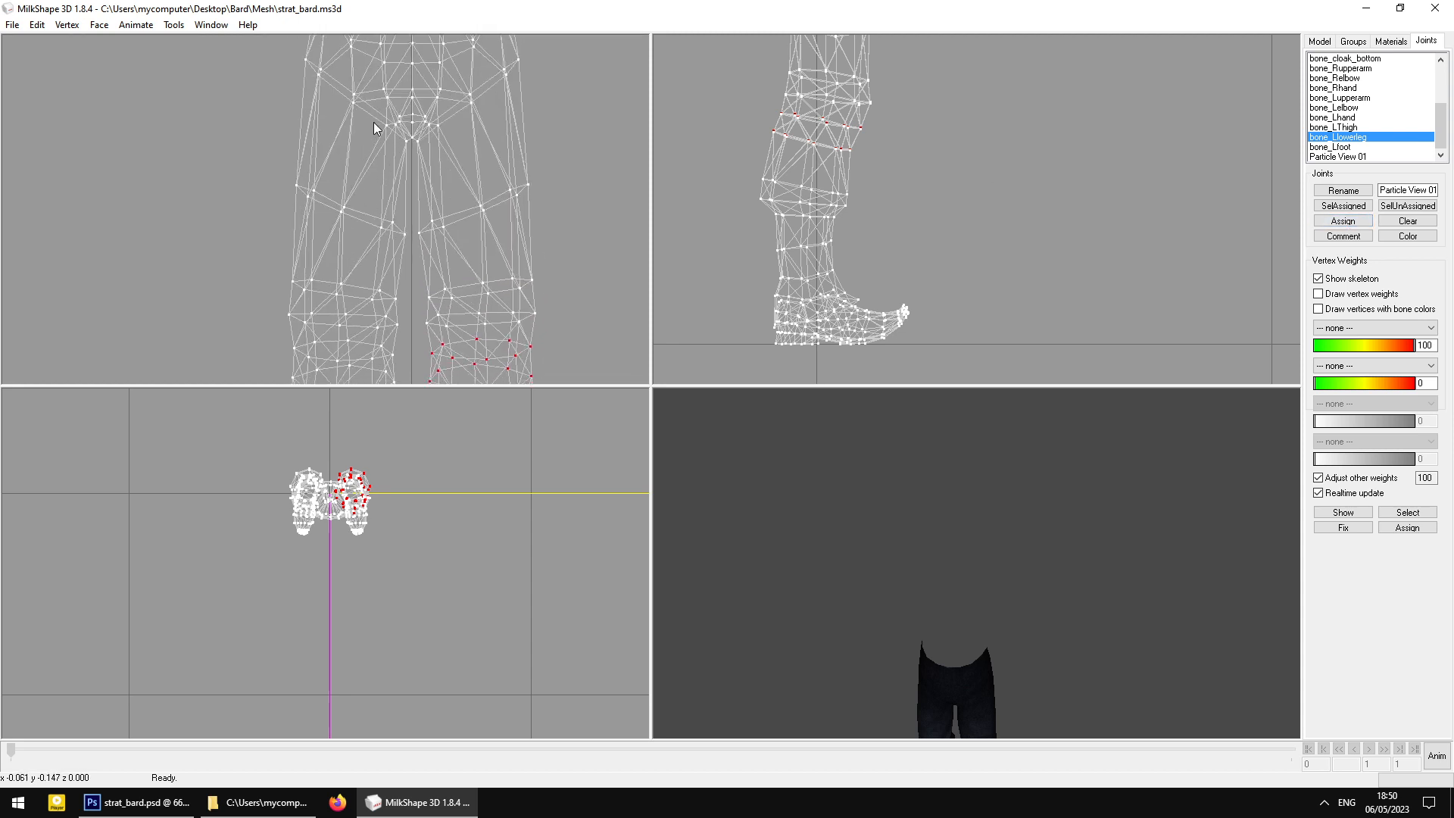
pyautogui.scroll(-1, 374, 122)
pyautogui.moveTo(231, 144); pyautogui.dragTo(408, 334)
pyautogui.keyDown('ctrl'); pyautogui.moveTo(397, 304); pyautogui.dragTo(387, 255); pyautogui.keyUp('ctrl')
pyautogui.moveTo(274, 166); pyautogui.dragTo(398, 303)
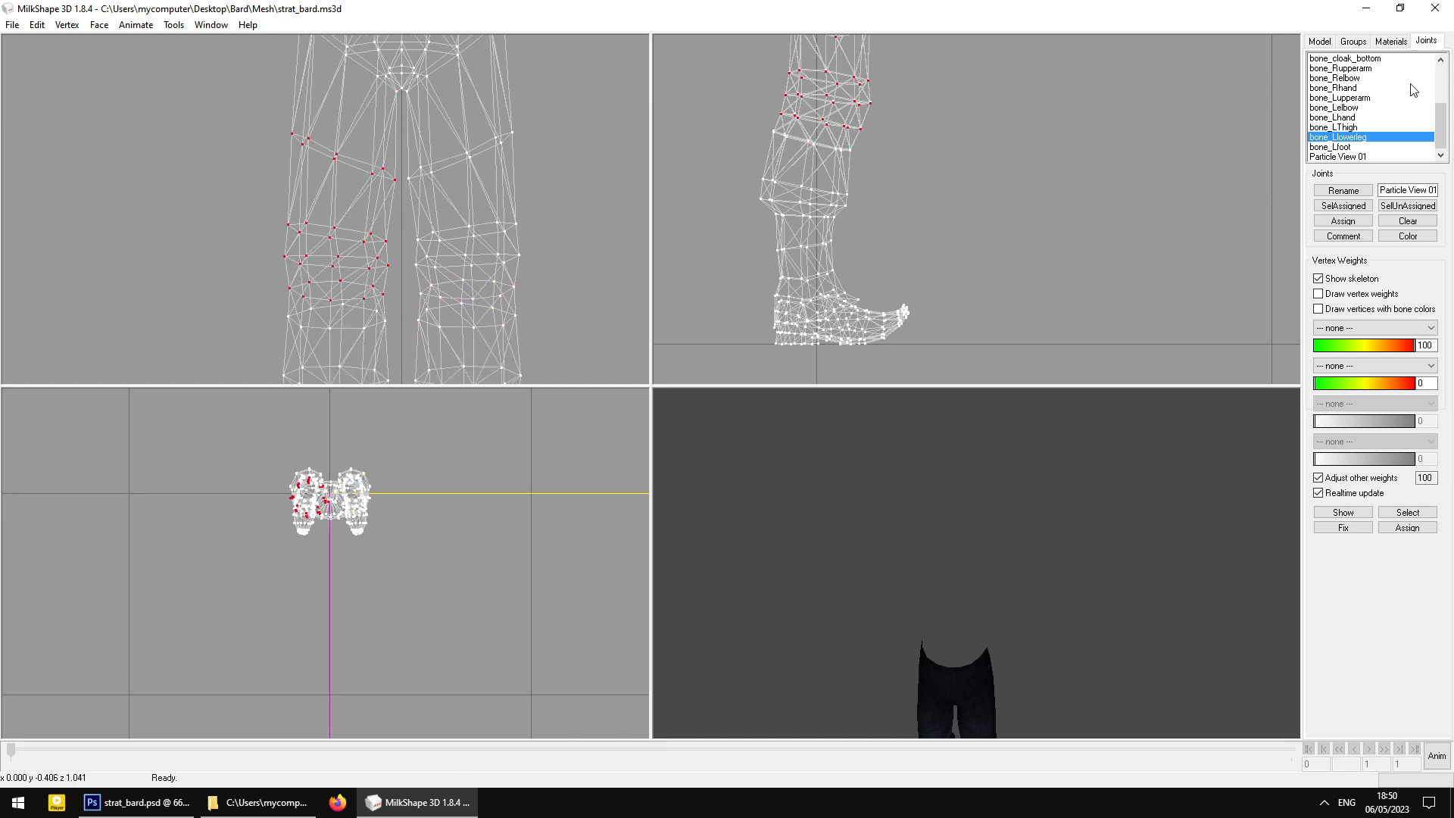
pyautogui.moveTo(1441, 125); pyautogui.dragTo(1441, 85)
pyautogui.click(1334, 68)
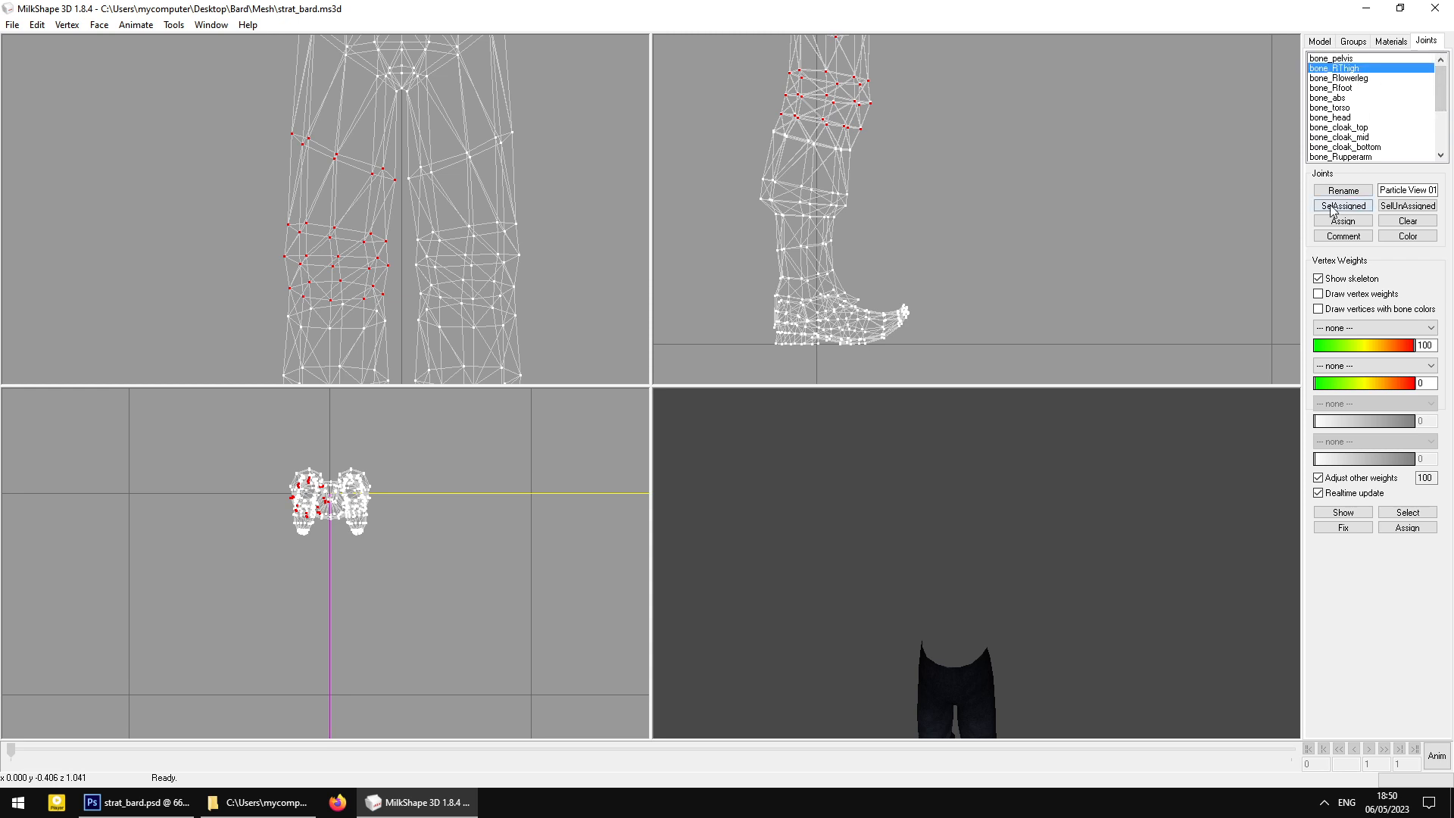
# Select the left thigh vertices between the knee and the crotch and assign them to bone_LThigh
pyautogui.keyDown('ctrl'); pyautogui.moveTo(398, 130); pyautogui.dragTo(542, 299); pyautogui.keyUp('ctrl')
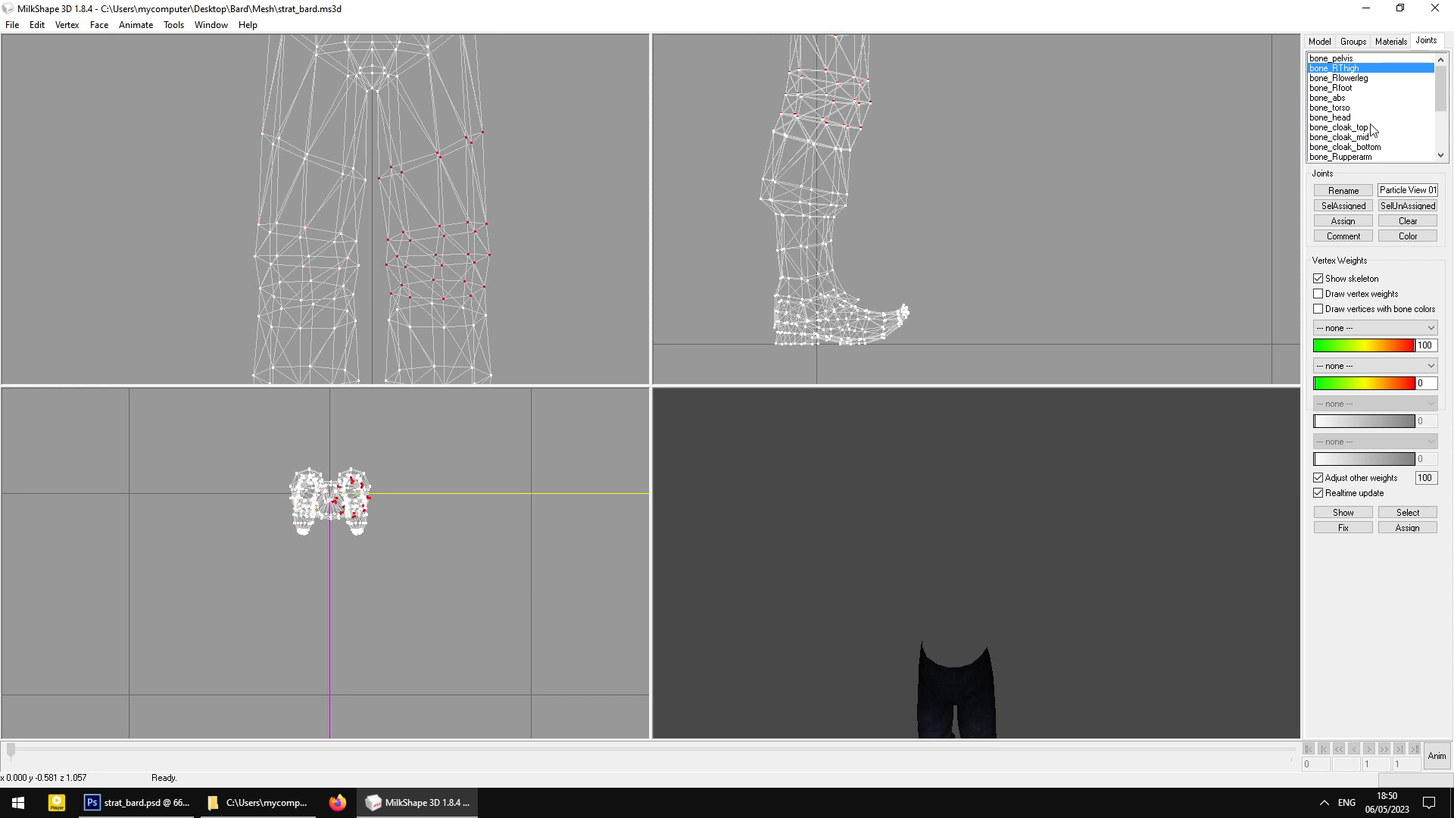
pyautogui.scroll(-3, 1373, 130)
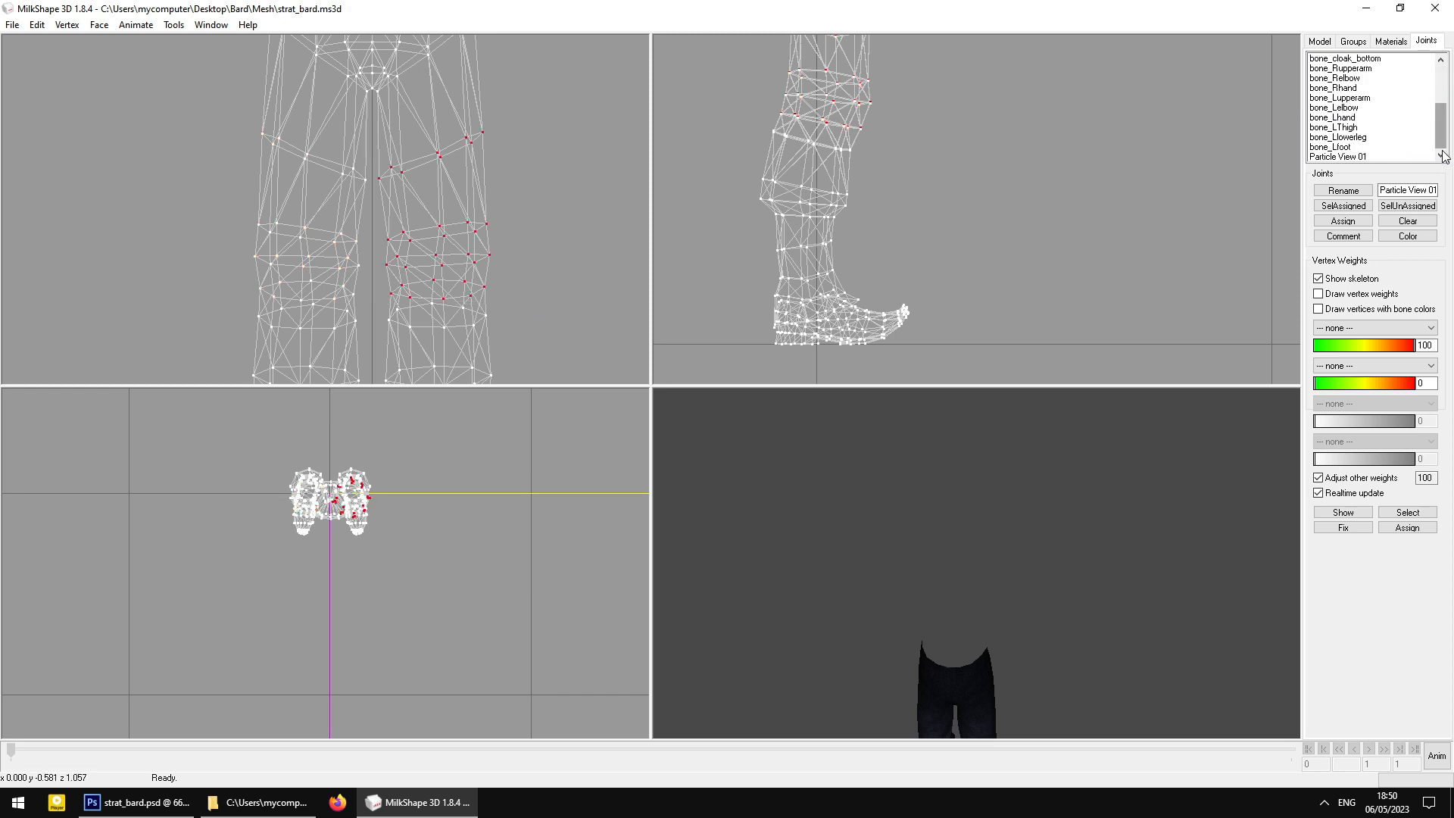
pyautogui.moveTo(1441, 130)
pyautogui.mouseDown()
pyautogui.moveTo(1442, 90)
pyautogui.moveTo(1445, 147)
pyautogui.mouseUp()
pyautogui.click(1359, 127)
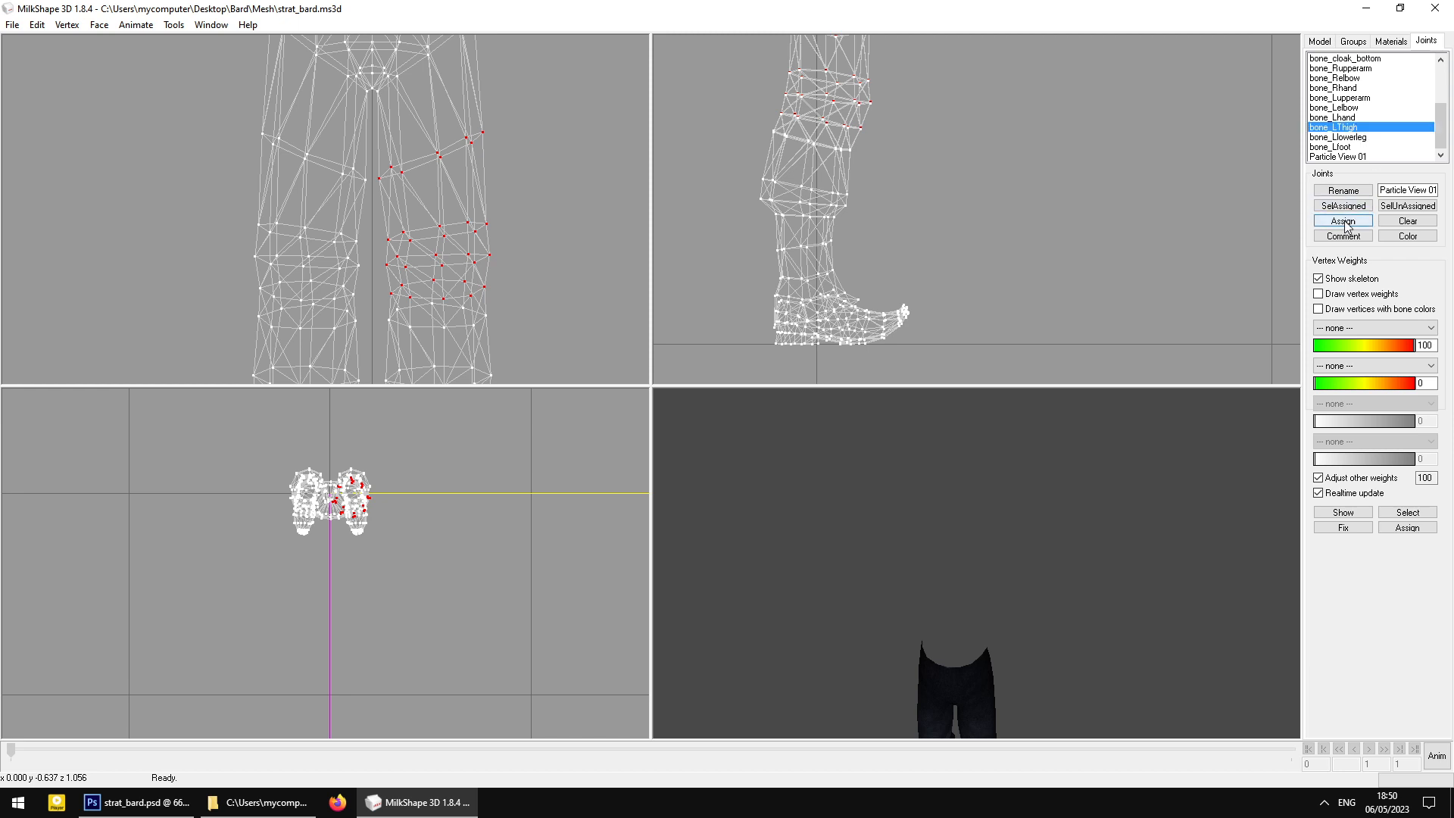
# Select all hip vertices from the waistband down to the crotch in the front view and assign them to bone_pelvis
pyautogui.keyDown('ctrl'); pyautogui.moveTo(422, 38); pyautogui.dragTo(464, 200); pyautogui.keyUp('ctrl')
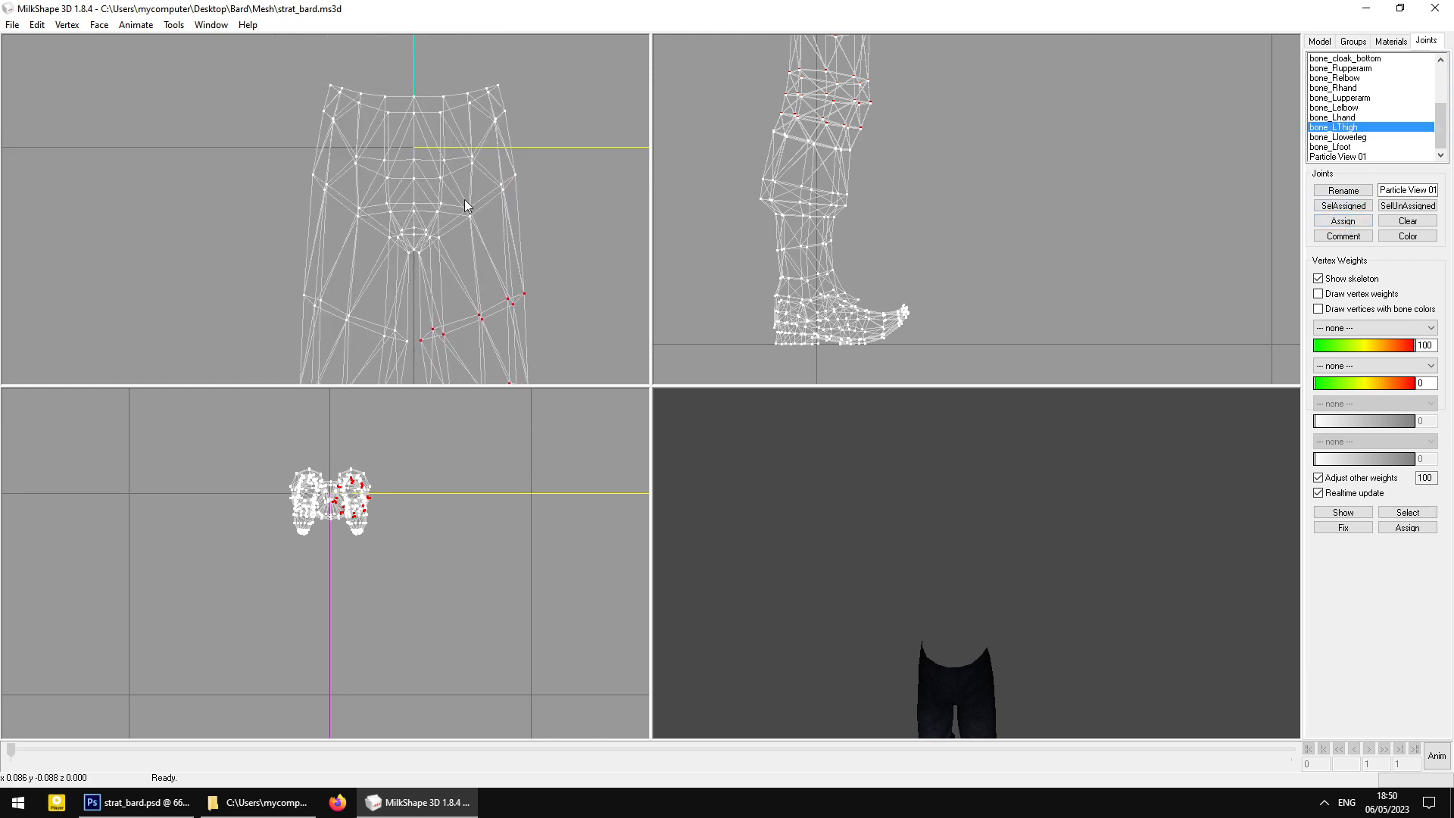
pyautogui.click(1319, 42)
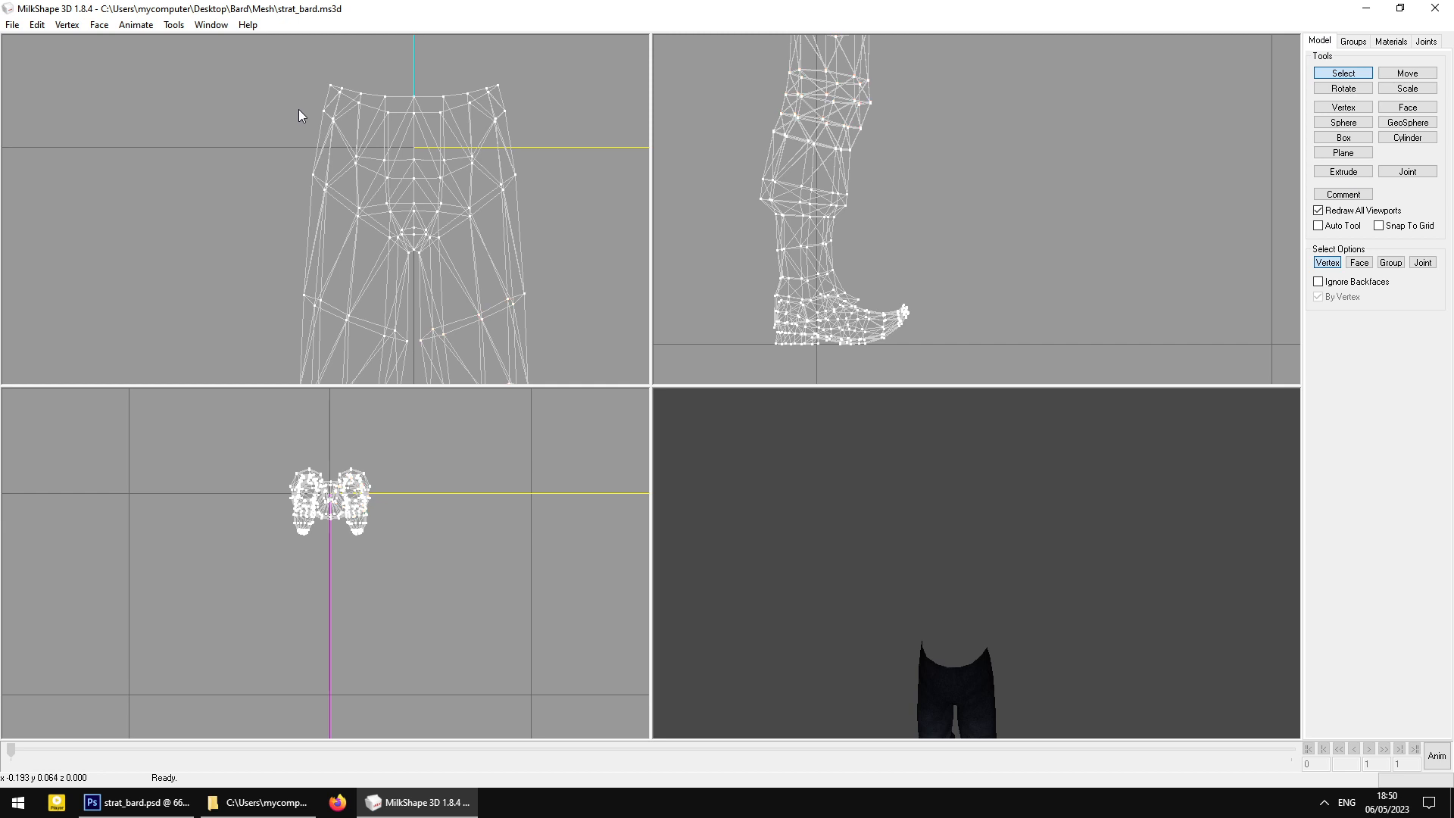
pyautogui.moveTo(298, 109); pyautogui.dragTo(586, 240)
pyautogui.moveTo(287, 136); pyautogui.dragTo(563, 265)
pyautogui.click(1427, 43)
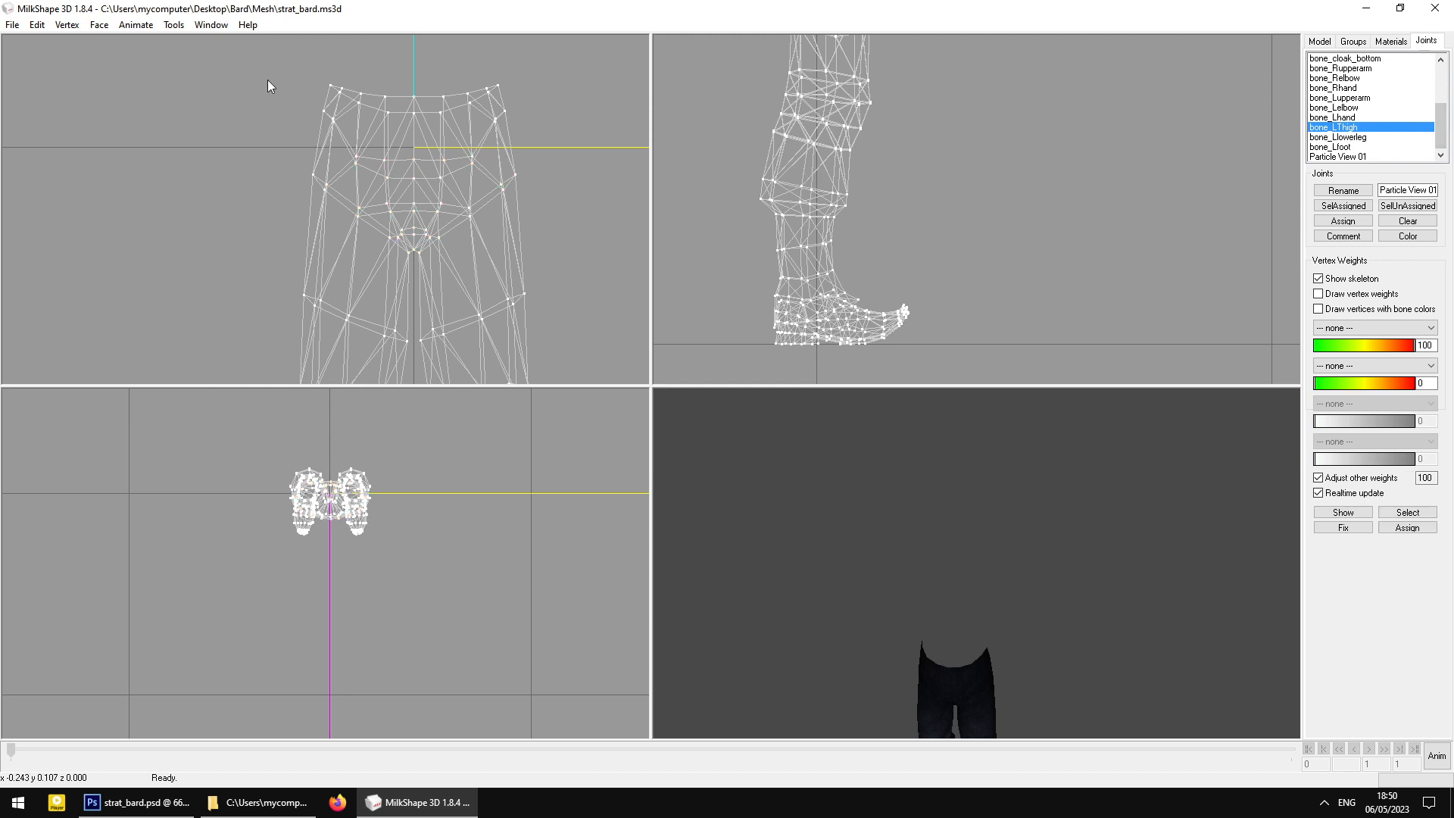
pyautogui.moveTo(263, 48); pyautogui.dragTo(585, 259)
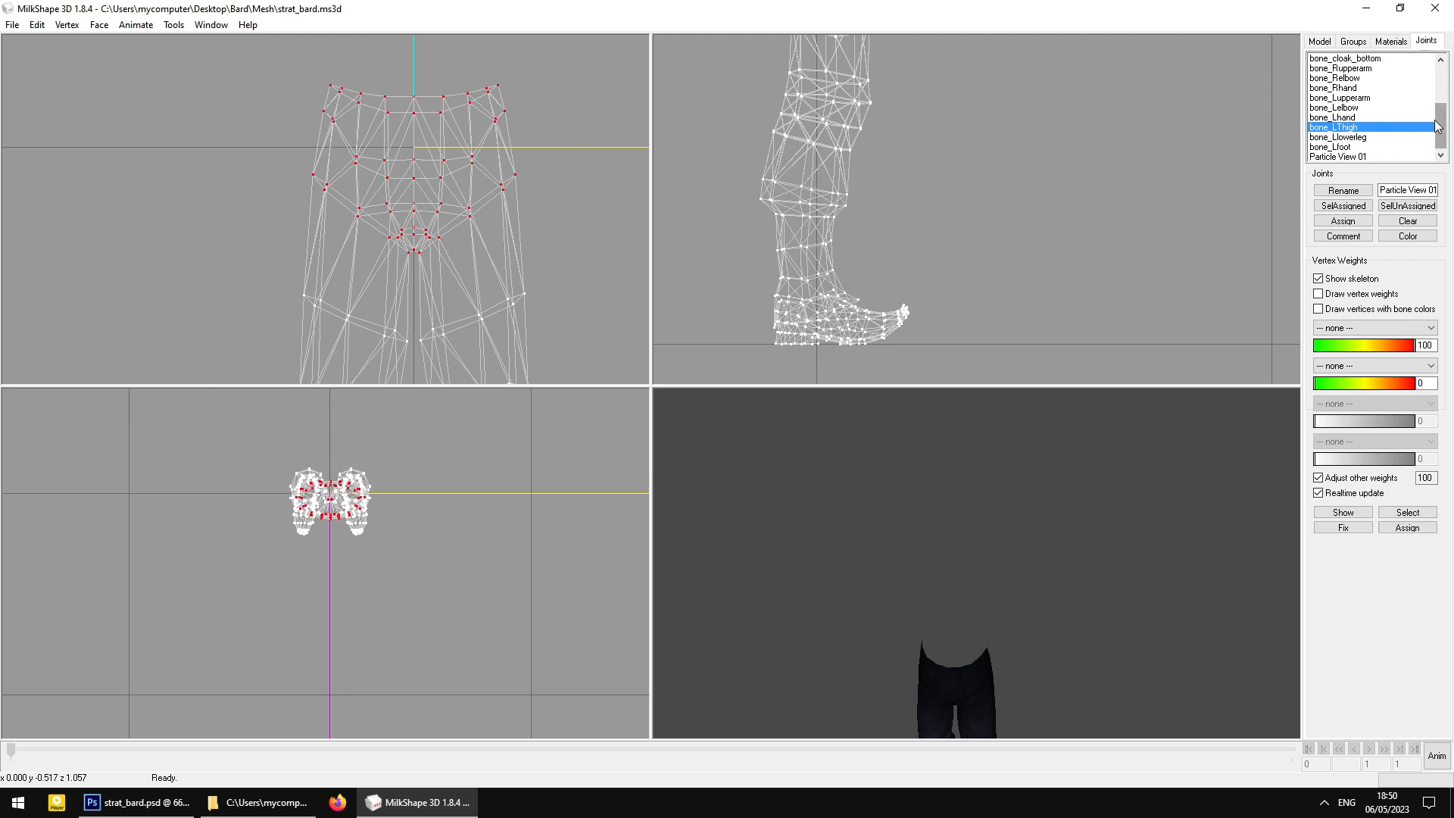
pyautogui.click(1355, 68)
pyautogui.scroll(3, 1356, 65)
pyautogui.click(1356, 61)
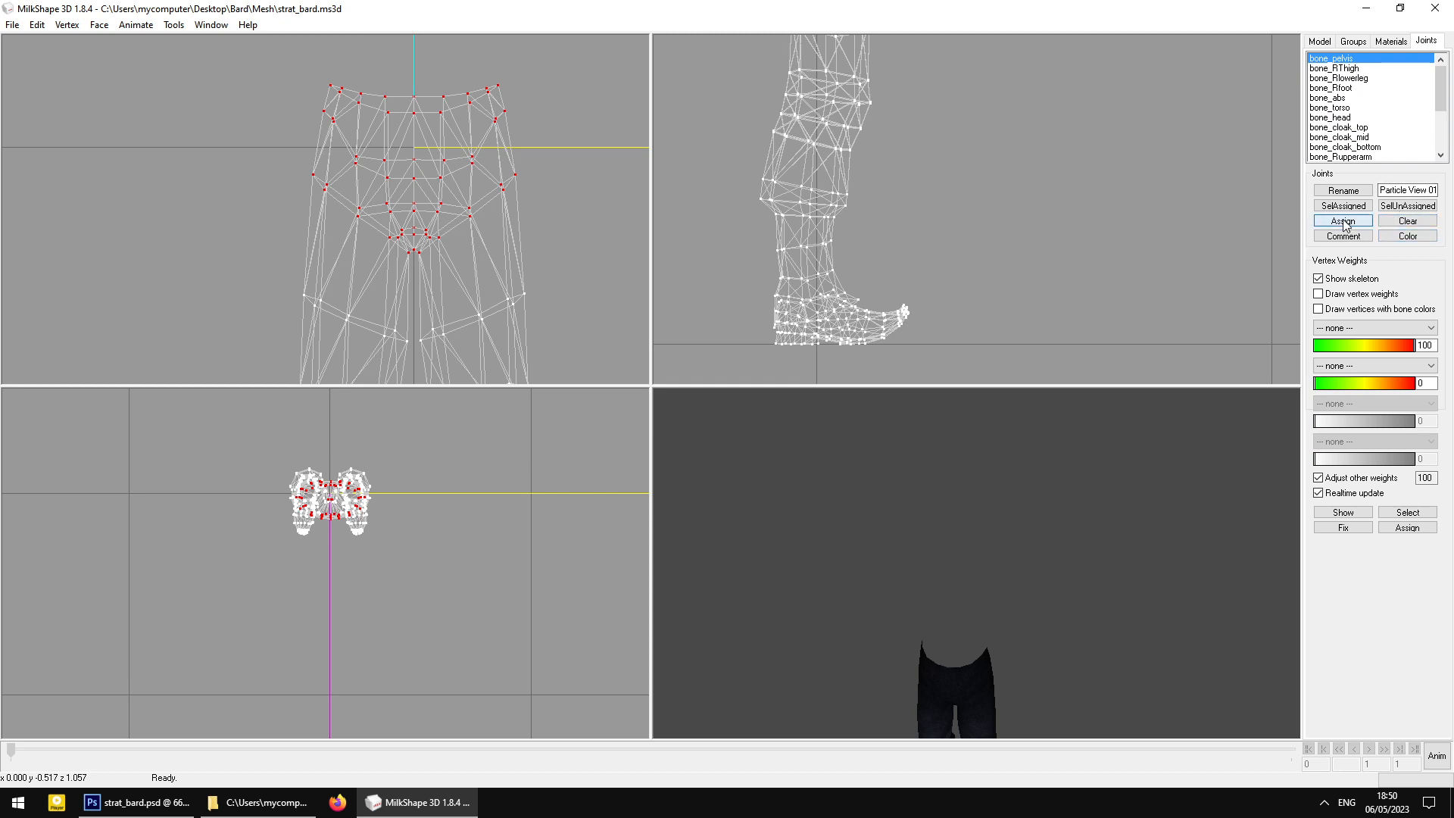
pyautogui.click(1345, 221)
# Select everything visible and hide it, clearing the pants and boots from all views
pyautogui.click(1351, 42)
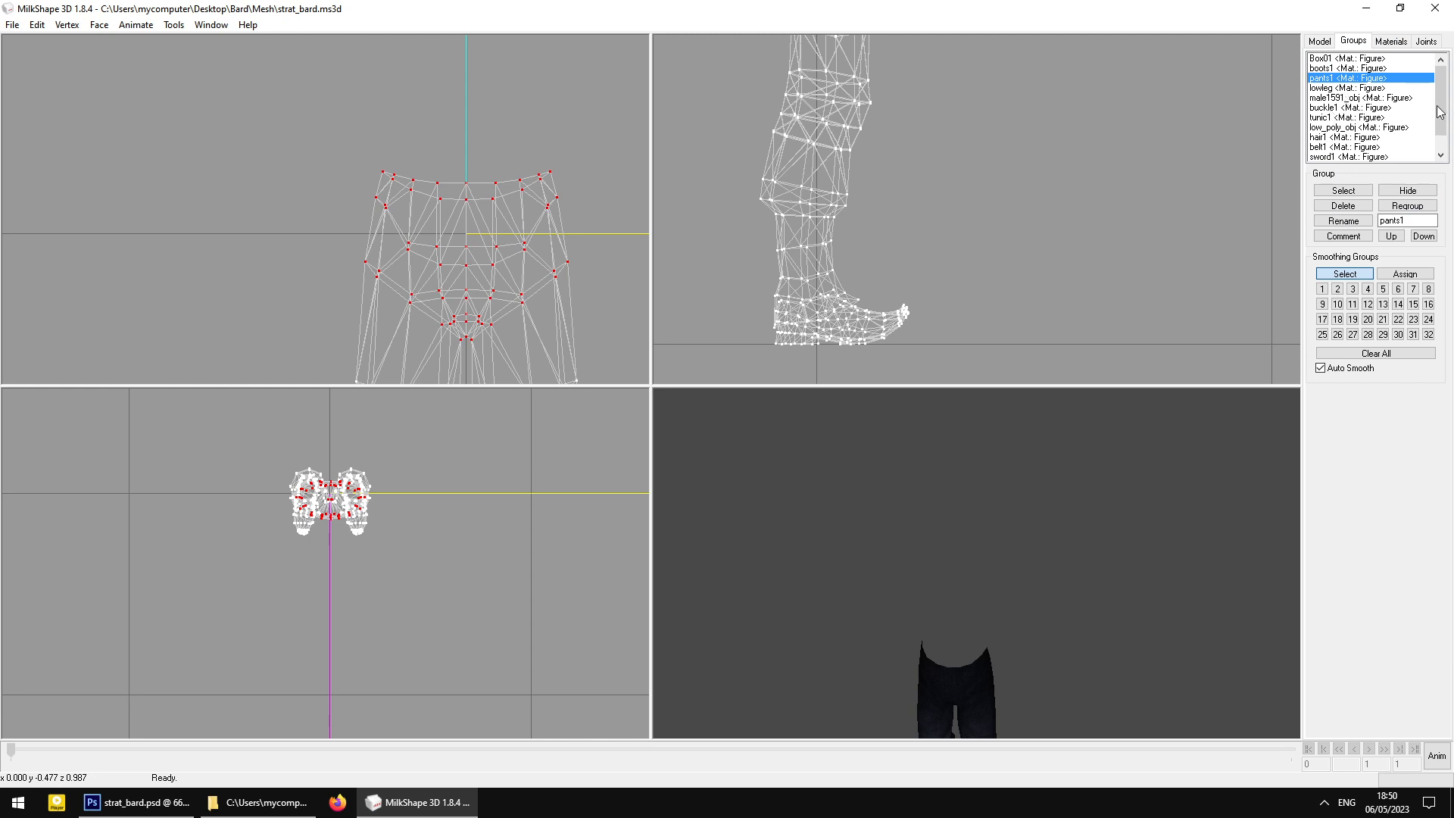
pyautogui.hotkey('ctrl', 'a')
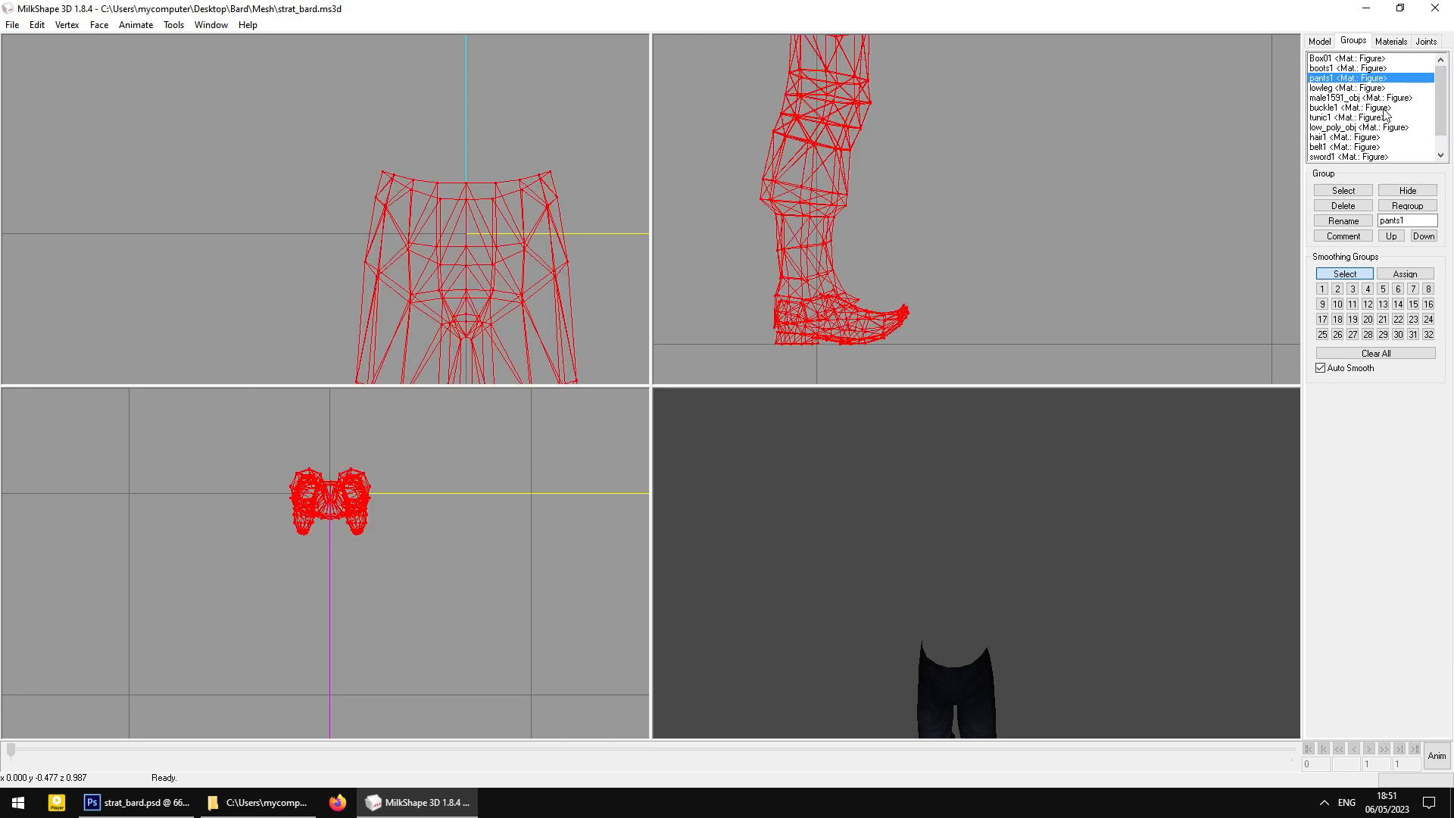
pyautogui.hotkey('ctrl', 'h')
# Unhide the male1591_obj group containing the head and hands
pyautogui.click(1368, 89)
pyautogui.click(1365, 98)
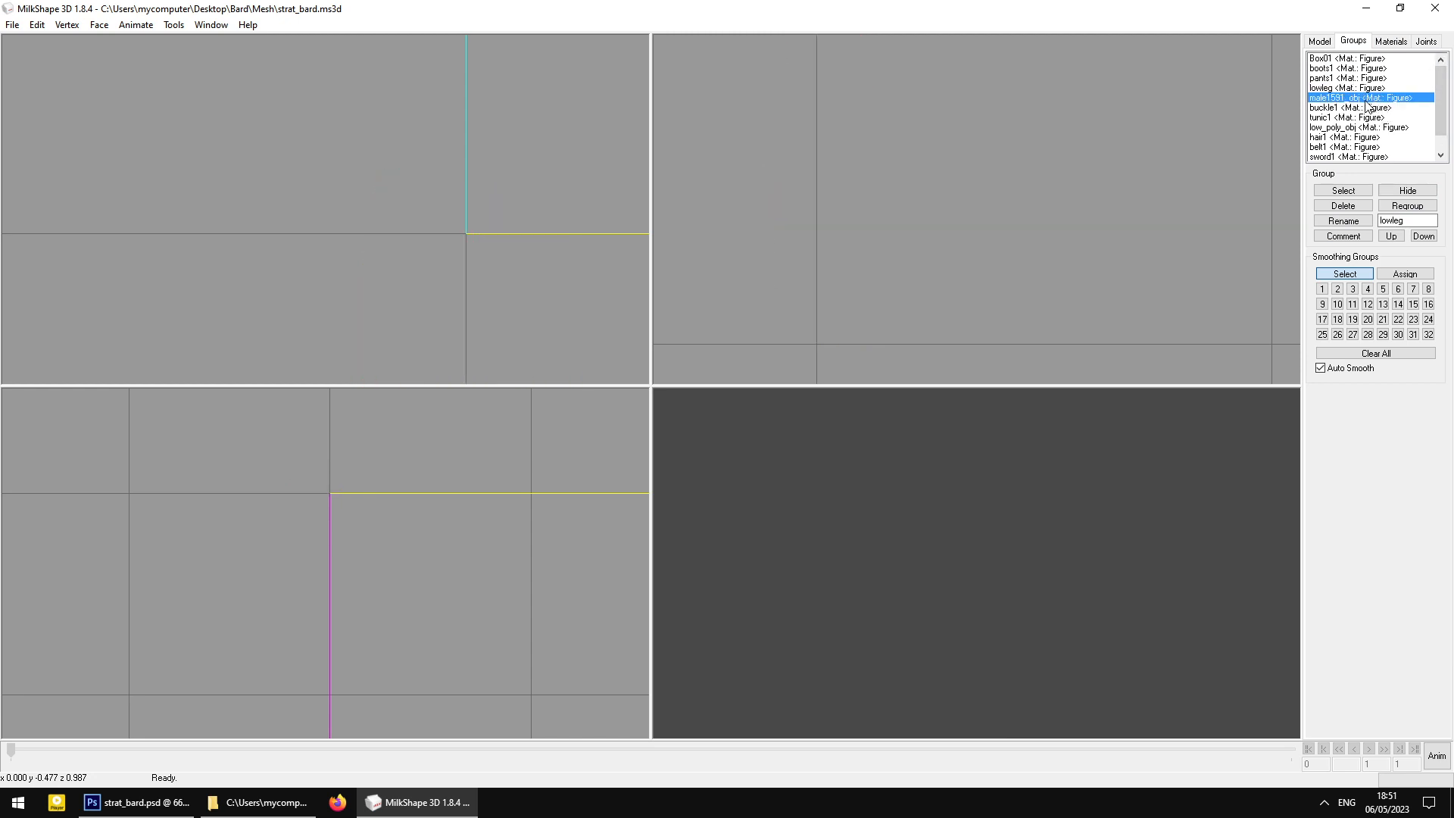
pyautogui.click(1410, 192)
# Select the head vertices above the neck's lower edge in the side view and assign them to bone_head
pyautogui.keyDown('ctrl'); pyautogui.moveTo(1020, 130); pyautogui.dragTo(1019, 308); pyautogui.keyUp('ctrl')
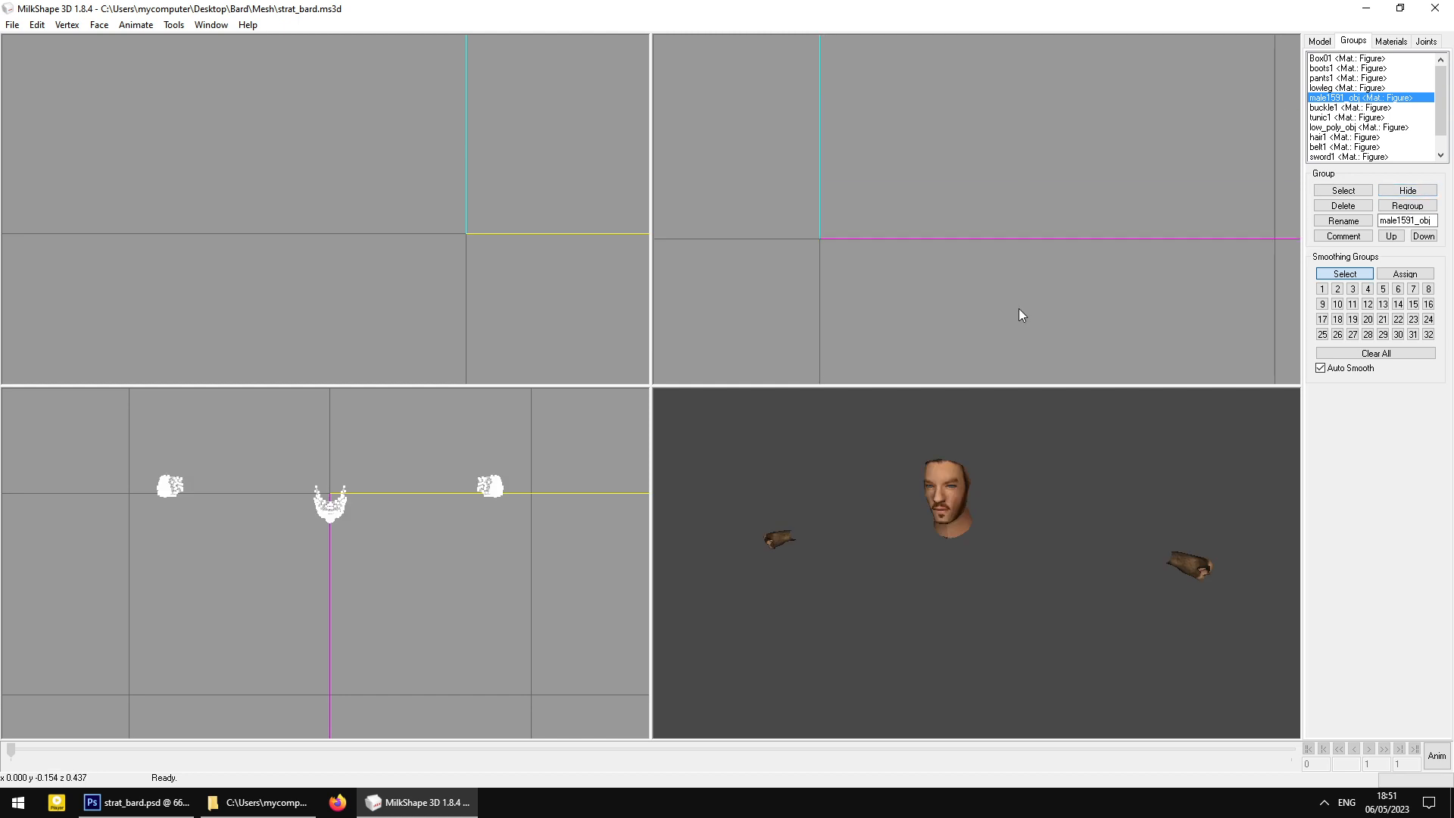
pyautogui.keyDown('ctrl'); pyautogui.moveTo(950, 116); pyautogui.dragTo(971, 207); pyautogui.keyUp('ctrl')
pyautogui.keyDown('ctrl'); pyautogui.moveTo(494, 154); pyautogui.dragTo(522, 326); pyautogui.keyUp('ctrl')
pyautogui.keyDown('ctrl'); pyautogui.moveTo(506, 56); pyautogui.dragTo(457, 222); pyautogui.keyUp('ctrl')
pyautogui.keyDown('ctrl'); pyautogui.moveTo(906, 191); pyautogui.dragTo(904, 212); pyautogui.keyUp('ctrl')
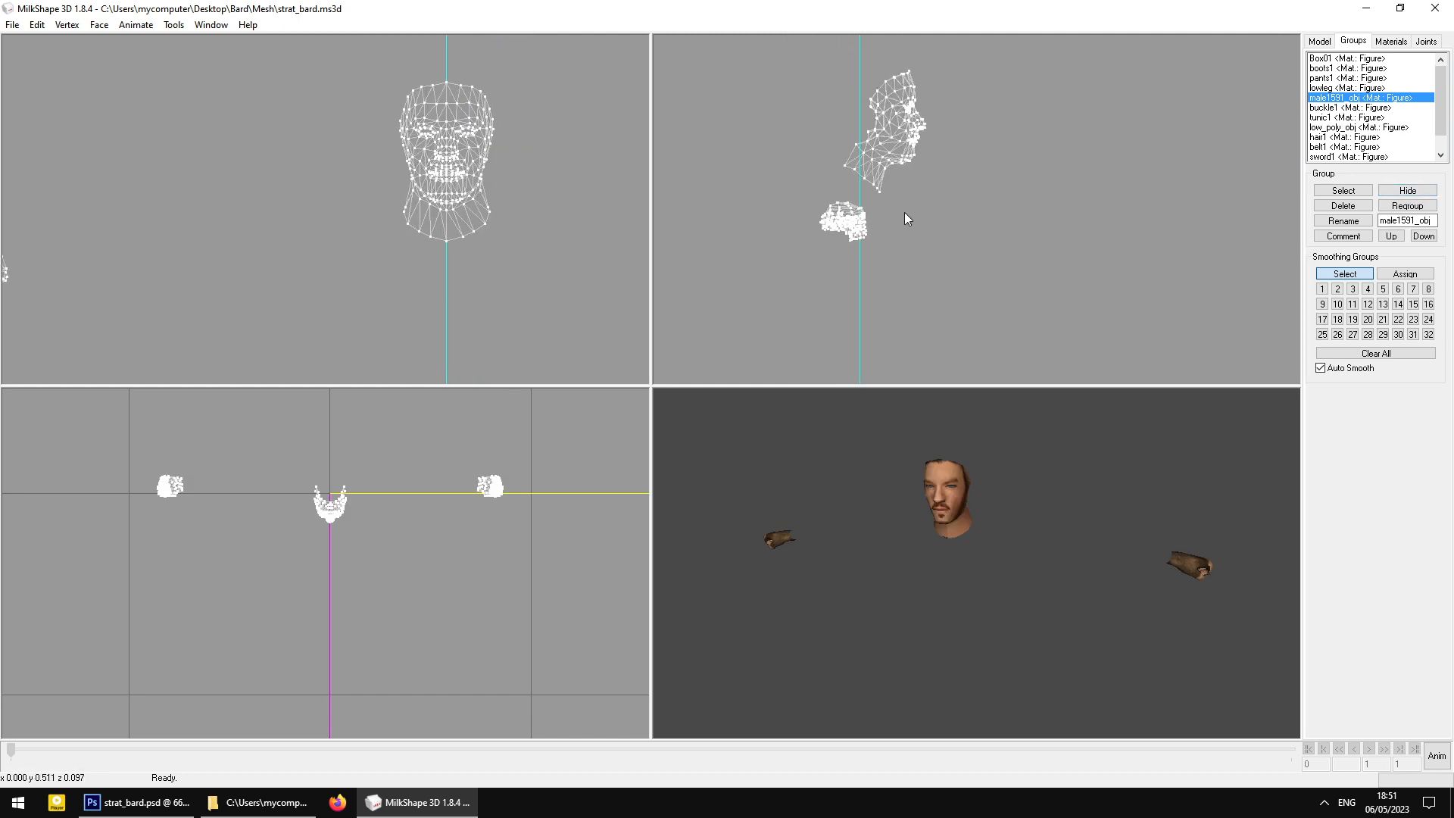
pyautogui.scroll(1, 904, 212)
pyautogui.keyDown('ctrl'); pyautogui.moveTo(842, 103); pyautogui.dragTo(835, 148); pyautogui.keyUp('ctrl')
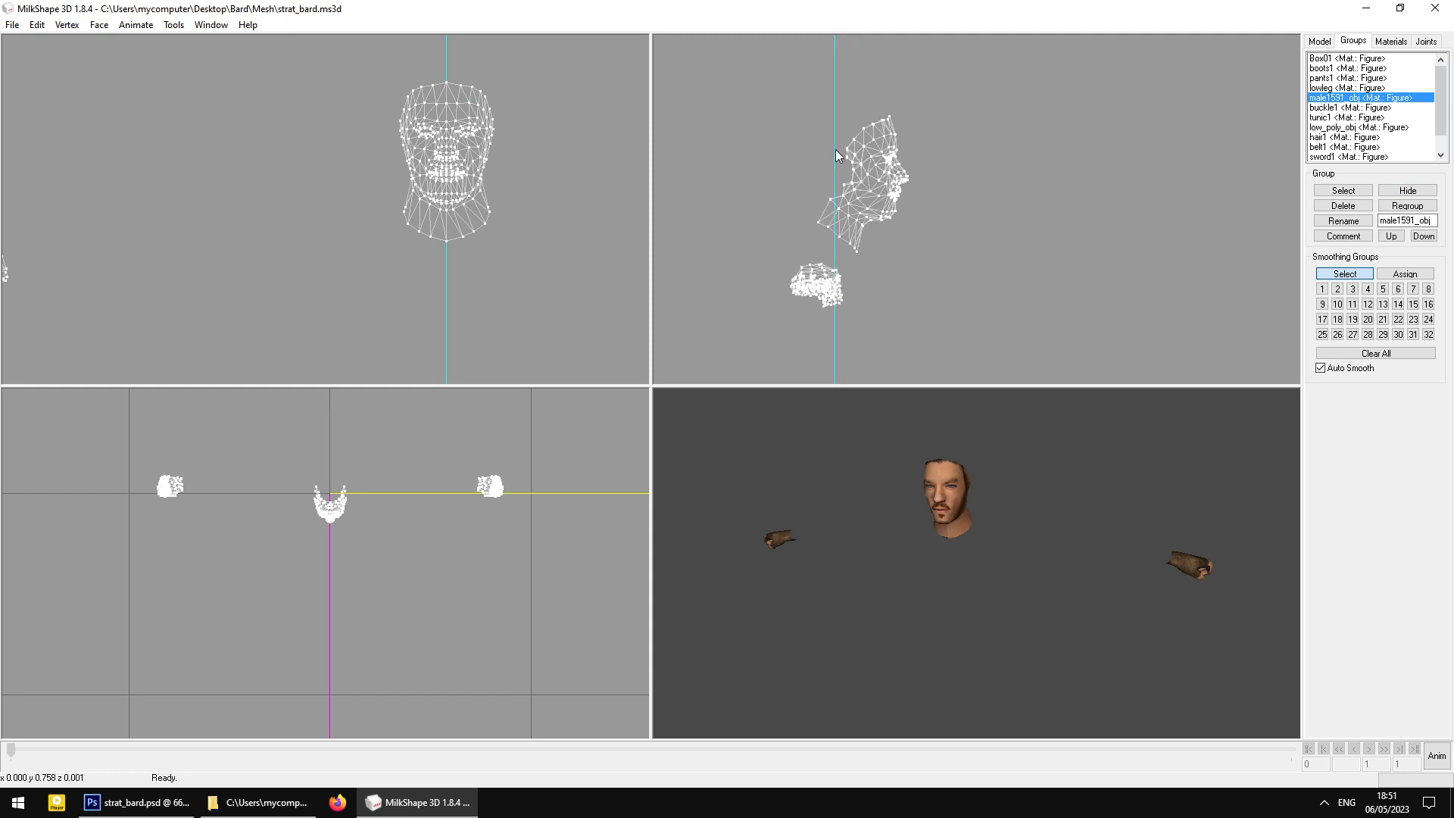
pyautogui.scroll(1, 835, 149)
pyautogui.moveTo(786, 79); pyautogui.dragTo(943, 215)
pyautogui.keyDown('shift'); pyautogui.moveTo(833, 180); pyautogui.dragTo(940, 244); pyautogui.keyUp('shift')
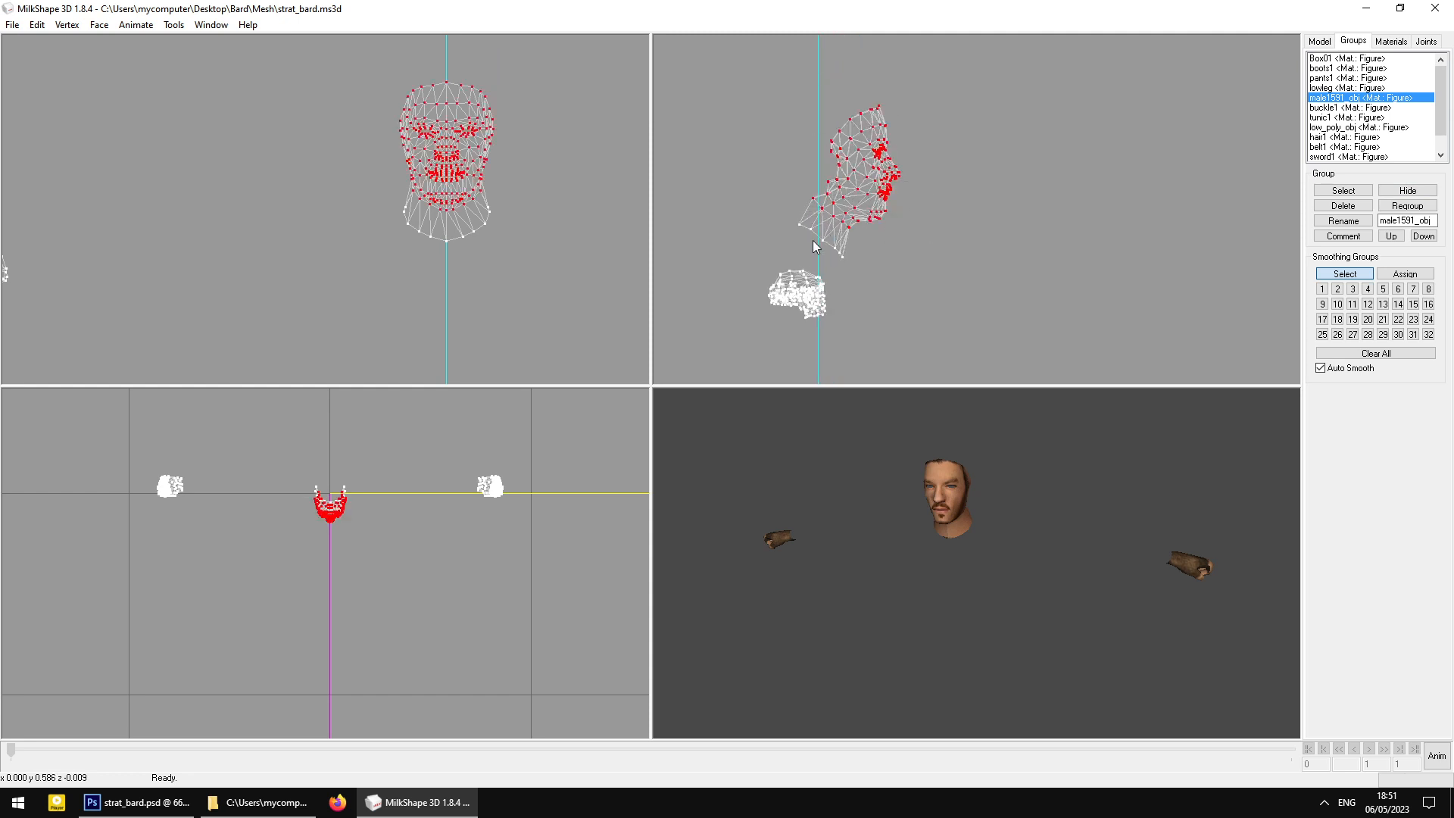
pyautogui.click(1431, 44)
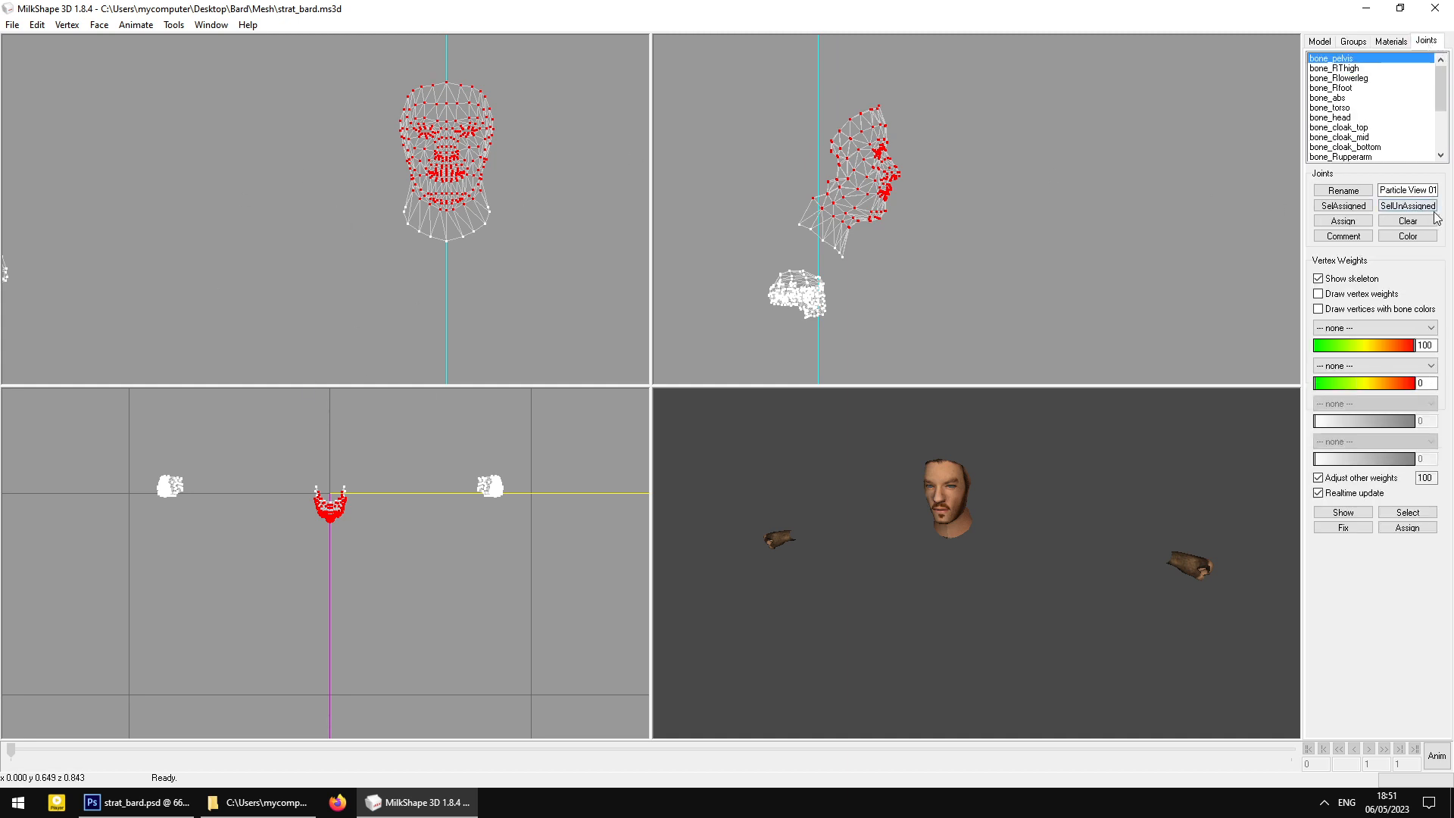
pyautogui.click(1379, 117)
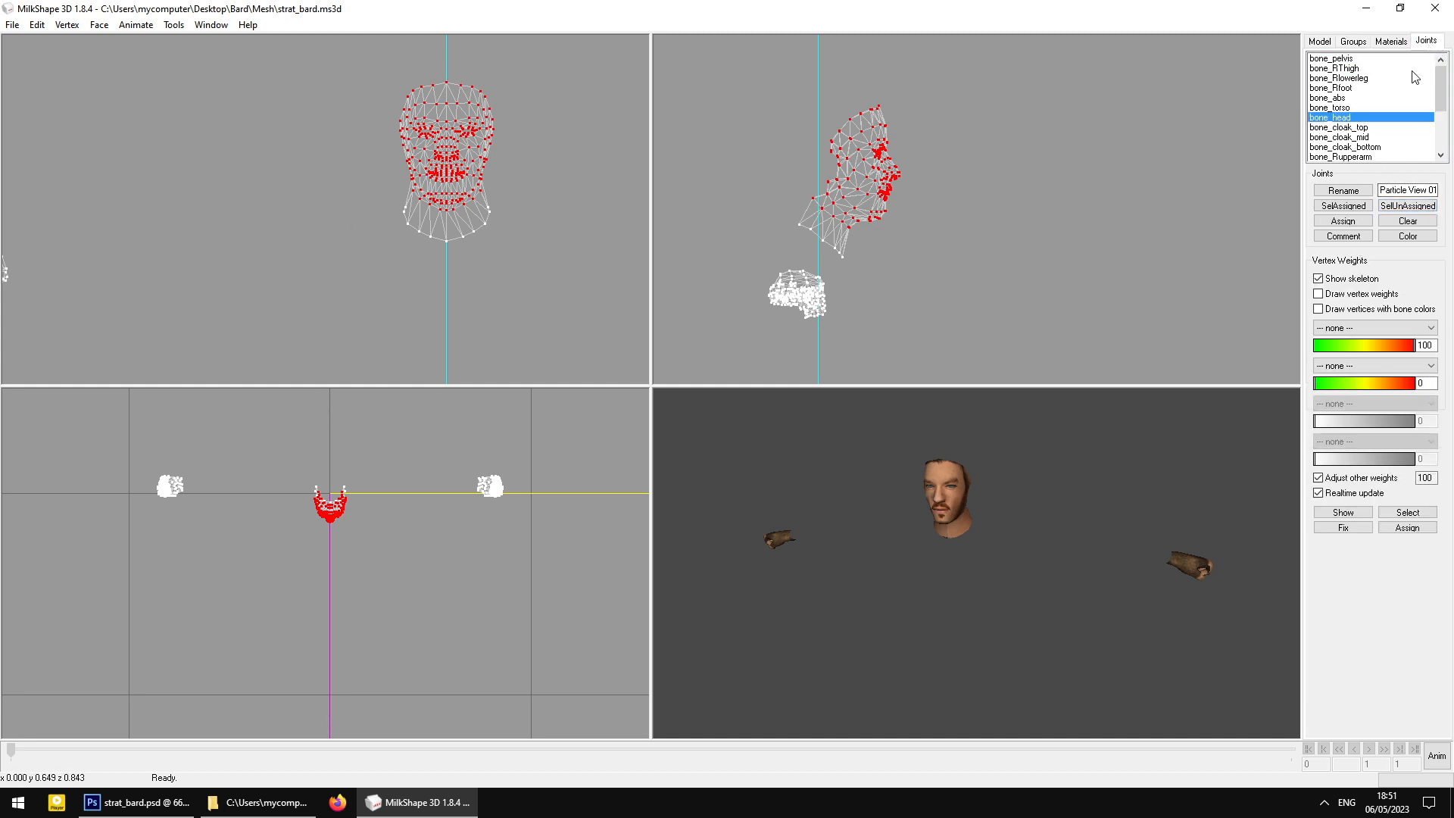
pyautogui.click(1372, 69)
pyautogui.moveTo(1441, 95)
pyautogui.mouseDown()
pyautogui.moveTo(1441, 134)
pyautogui.moveTo(1440, 76)
pyautogui.mouseUp()
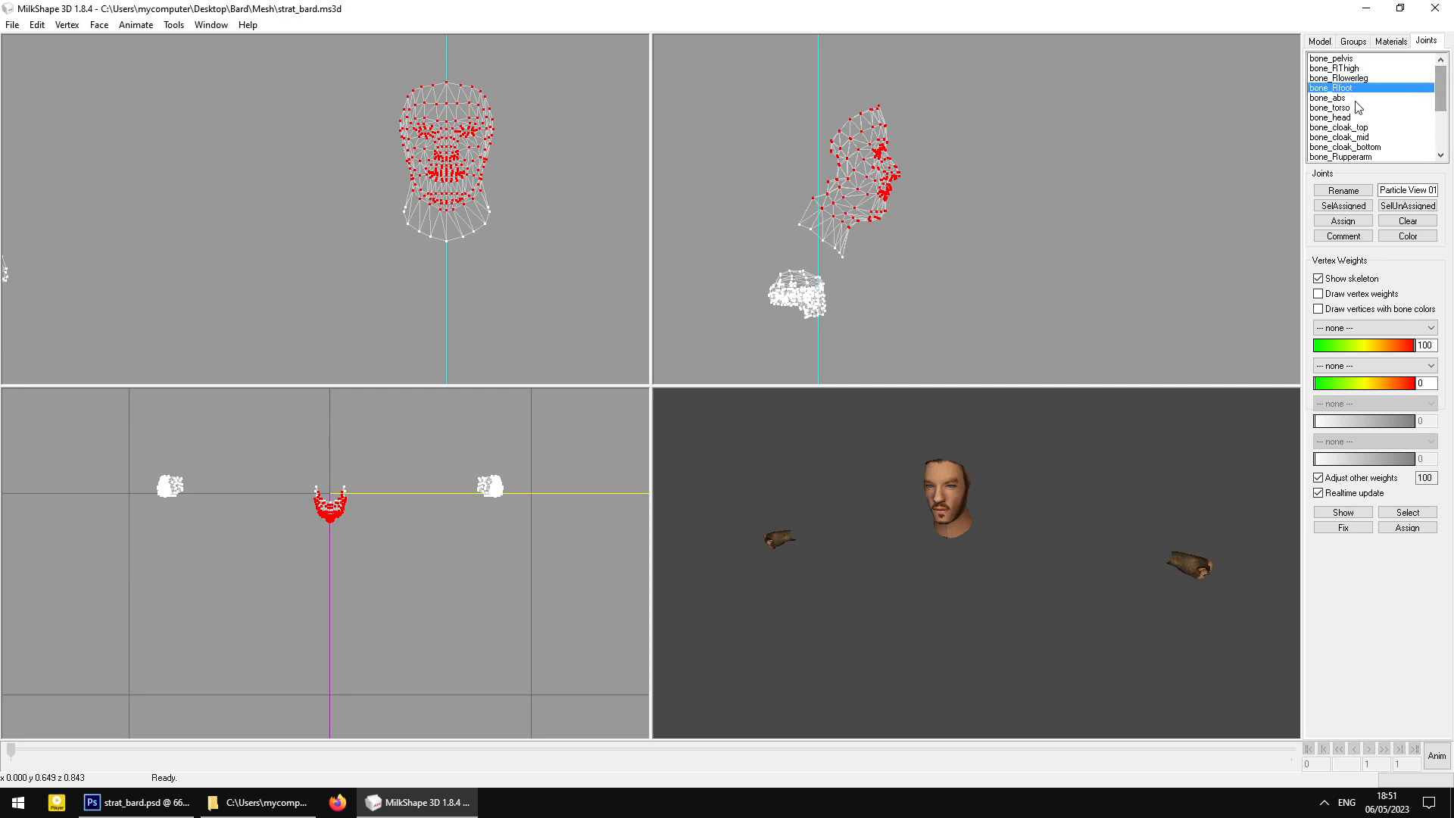
pyautogui.click(1363, 117)
pyautogui.click(367, 201)
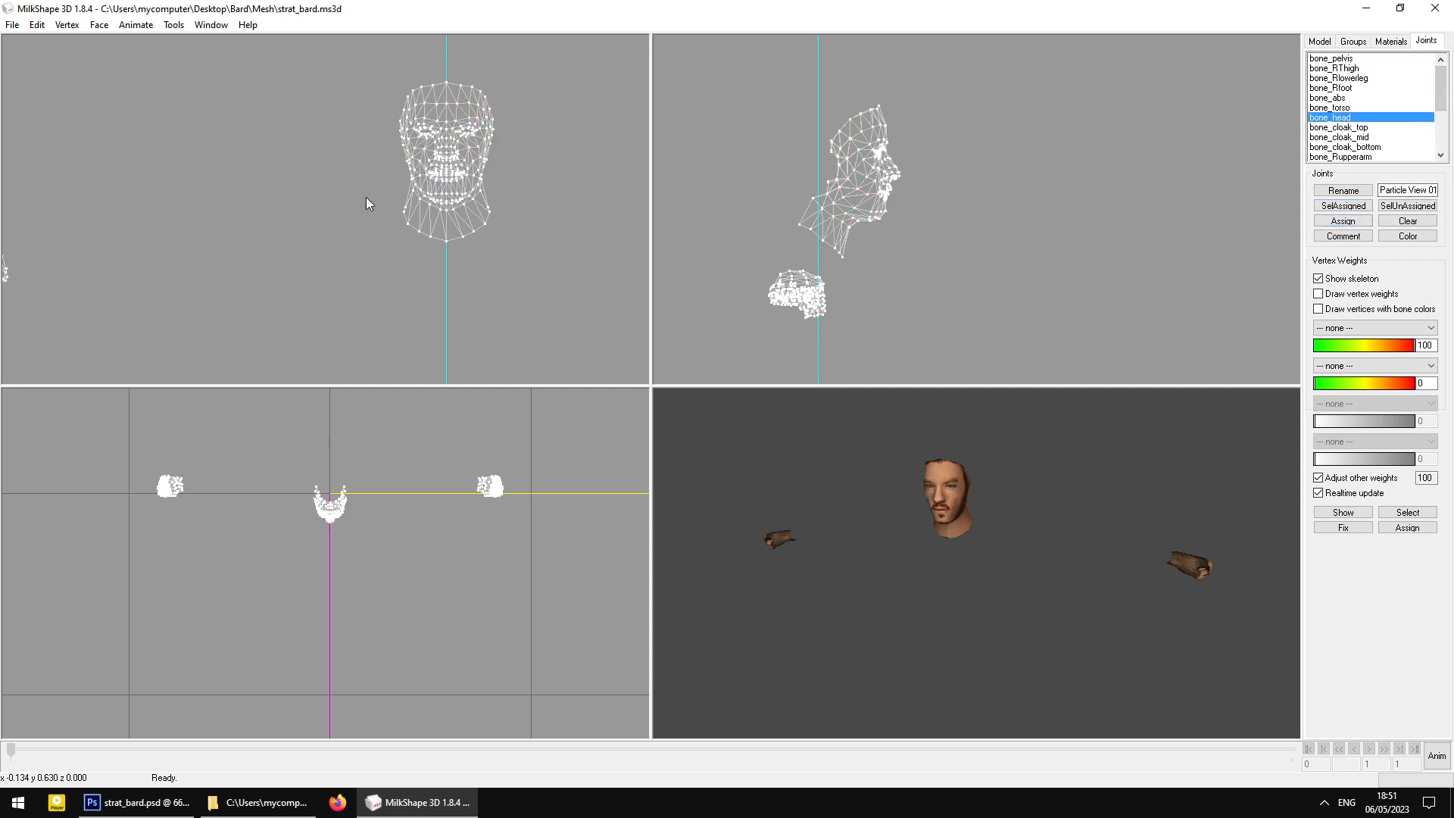
# Select the vertices along the neck's lower edge in the front view and assign them to bone_torso
pyautogui.moveTo(396, 200); pyautogui.dragTo(575, 277)
pyautogui.keyDown('shift'); pyautogui.moveTo(483, 199); pyautogui.dragTo(534, 255); pyautogui.keyUp('shift')
pyautogui.click(1325, 222)
pyautogui.click(1333, 108)
pyautogui.click(1360, 219)
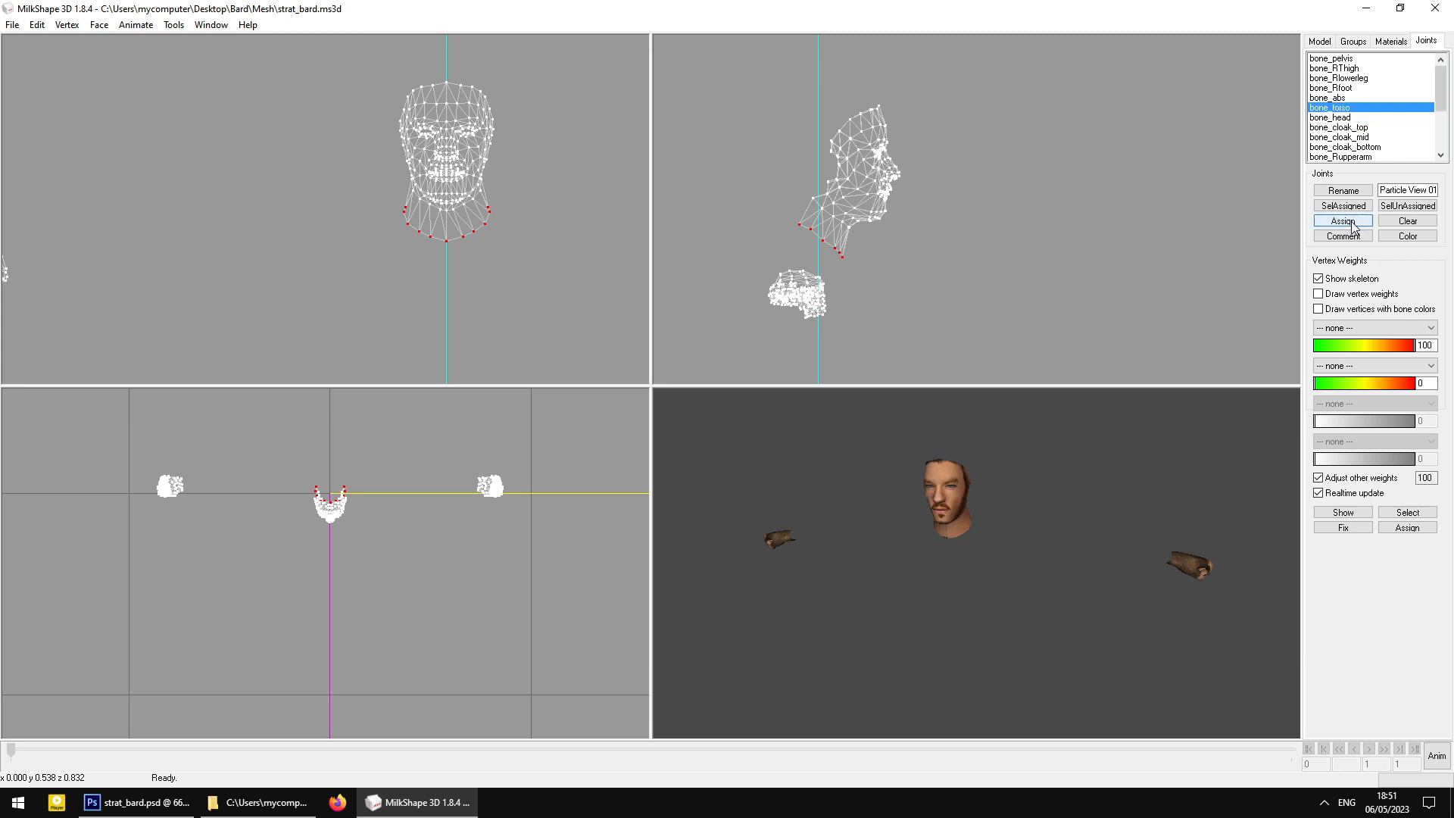
pyautogui.click(526, 256)
pyautogui.keyDown('ctrl'); pyautogui.moveTo(563, 285); pyautogui.dragTo(399, 297); pyautogui.keyUp('ctrl')
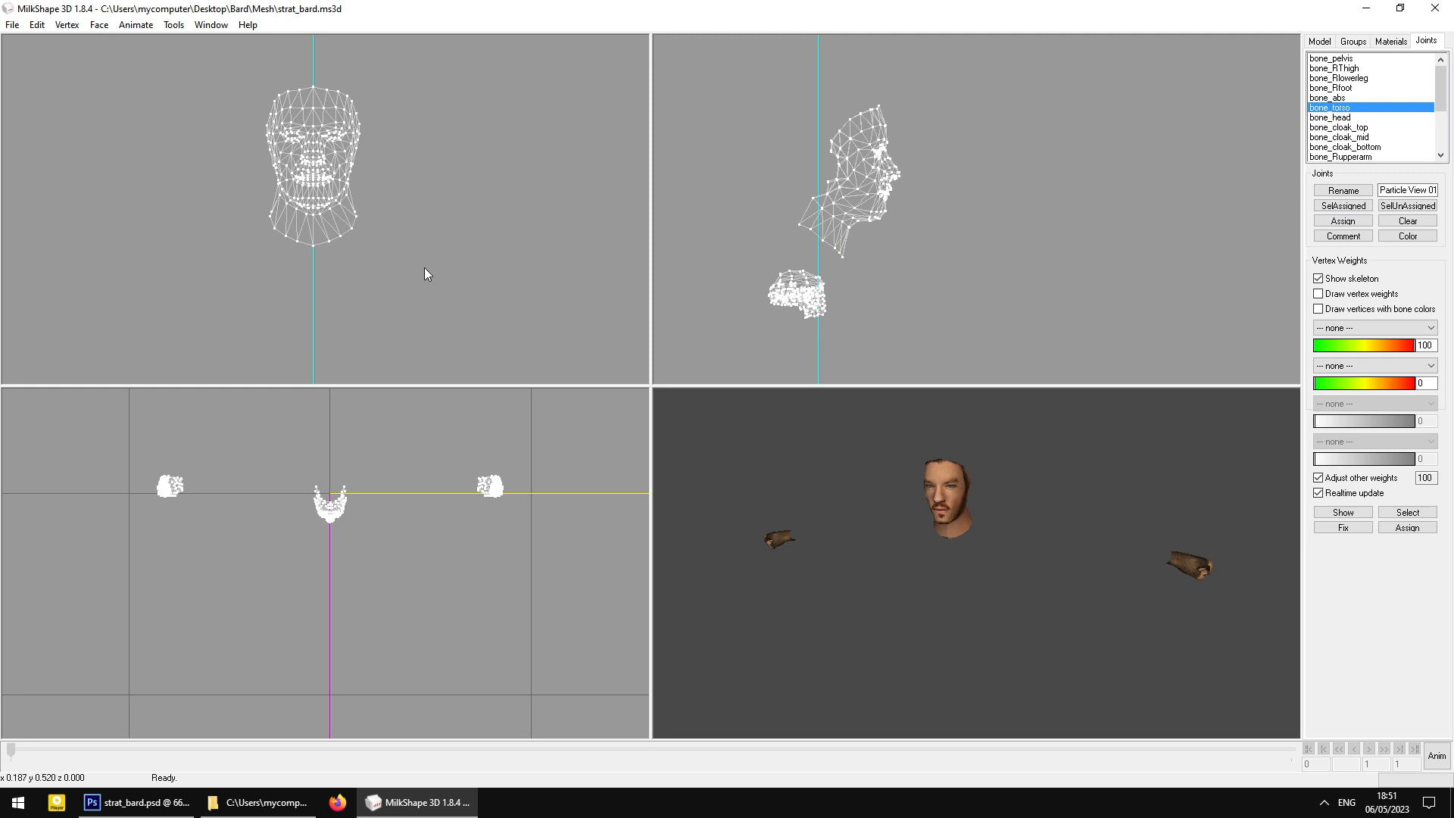
pyautogui.scroll(2, 404, 273)
pyautogui.scroll(-3, 403, 268)
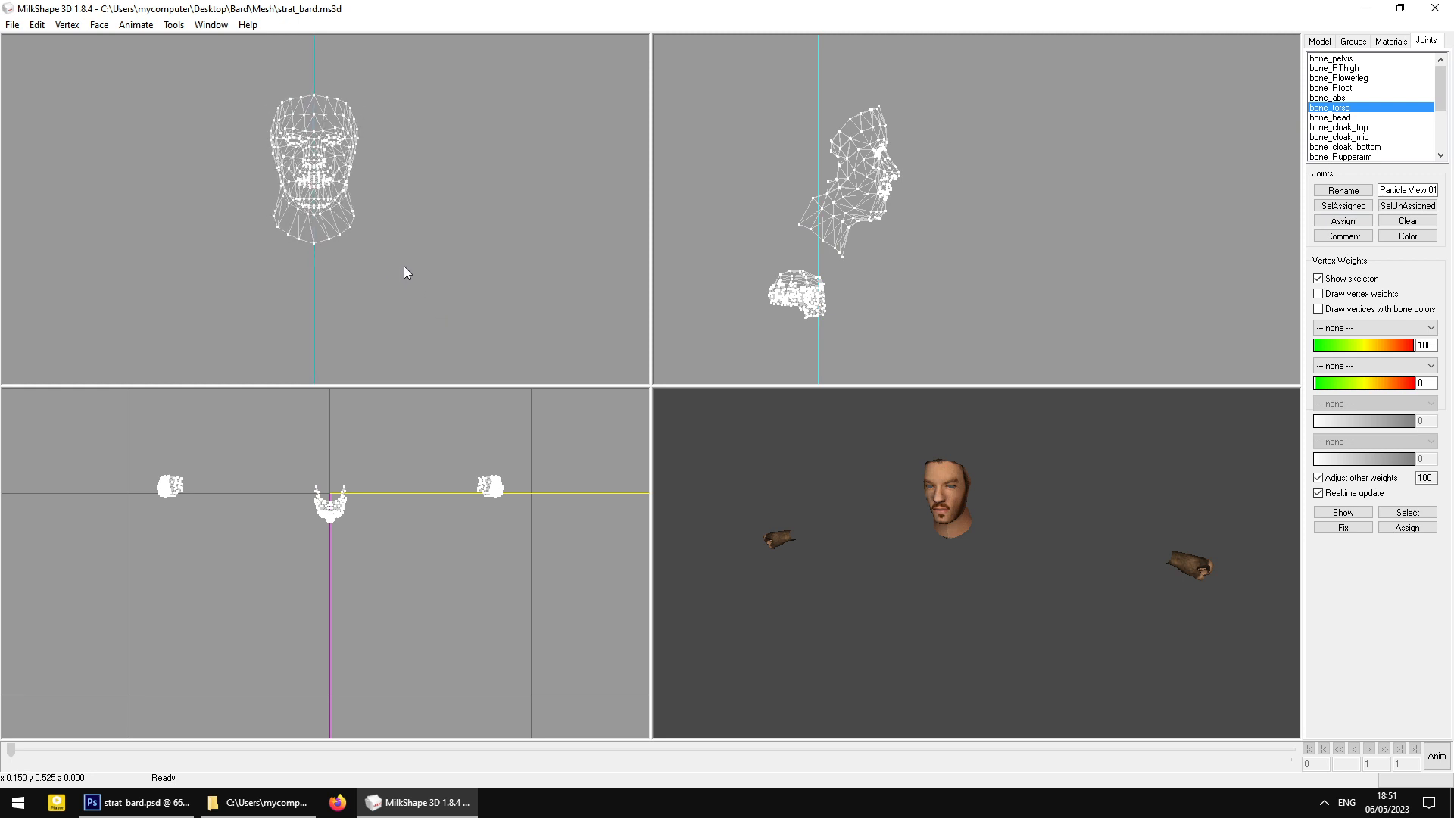
pyautogui.scroll(3, 403, 265)
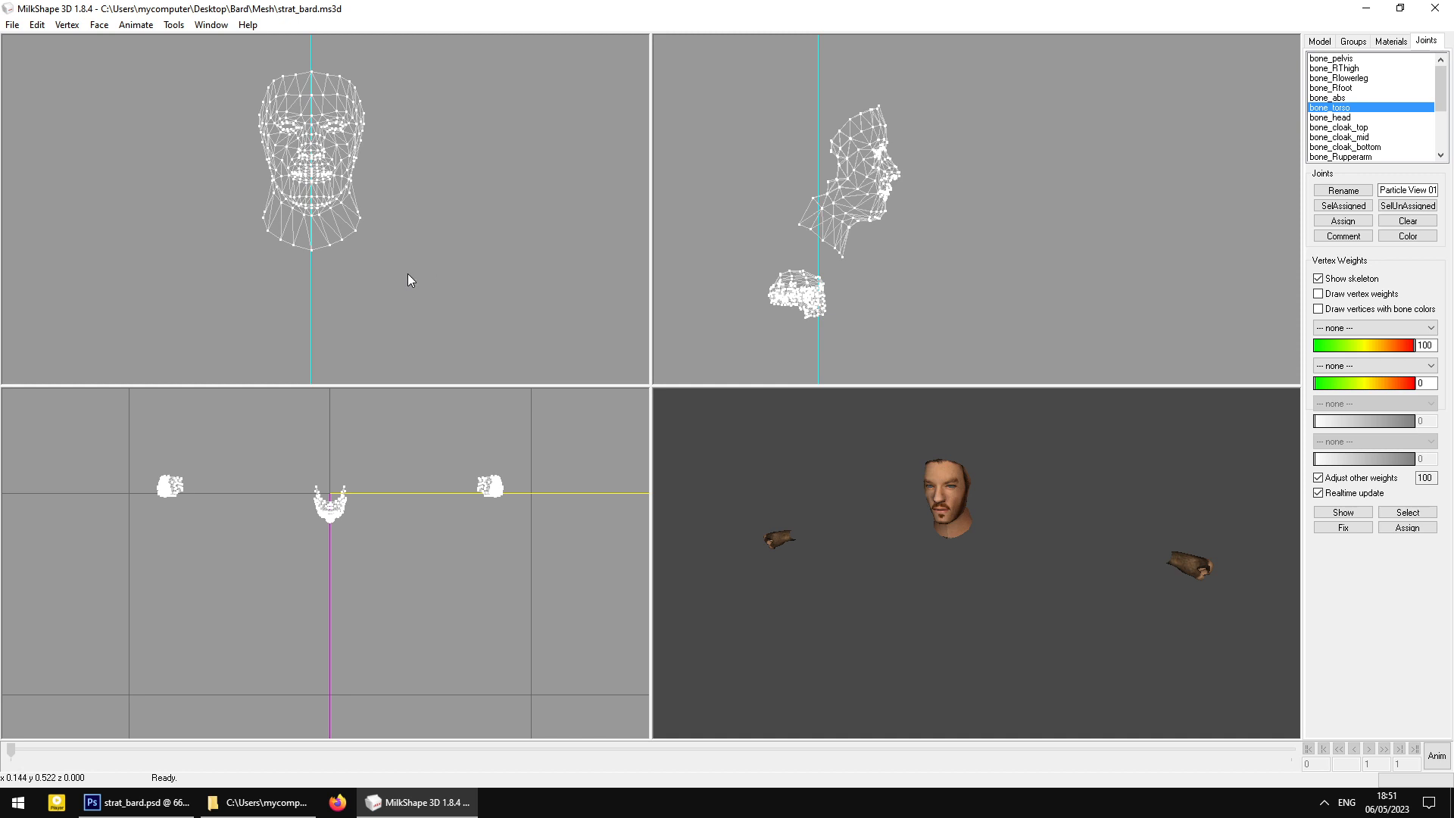
pyautogui.scroll(4, 408, 273)
pyautogui.scroll(-4, 408, 272)
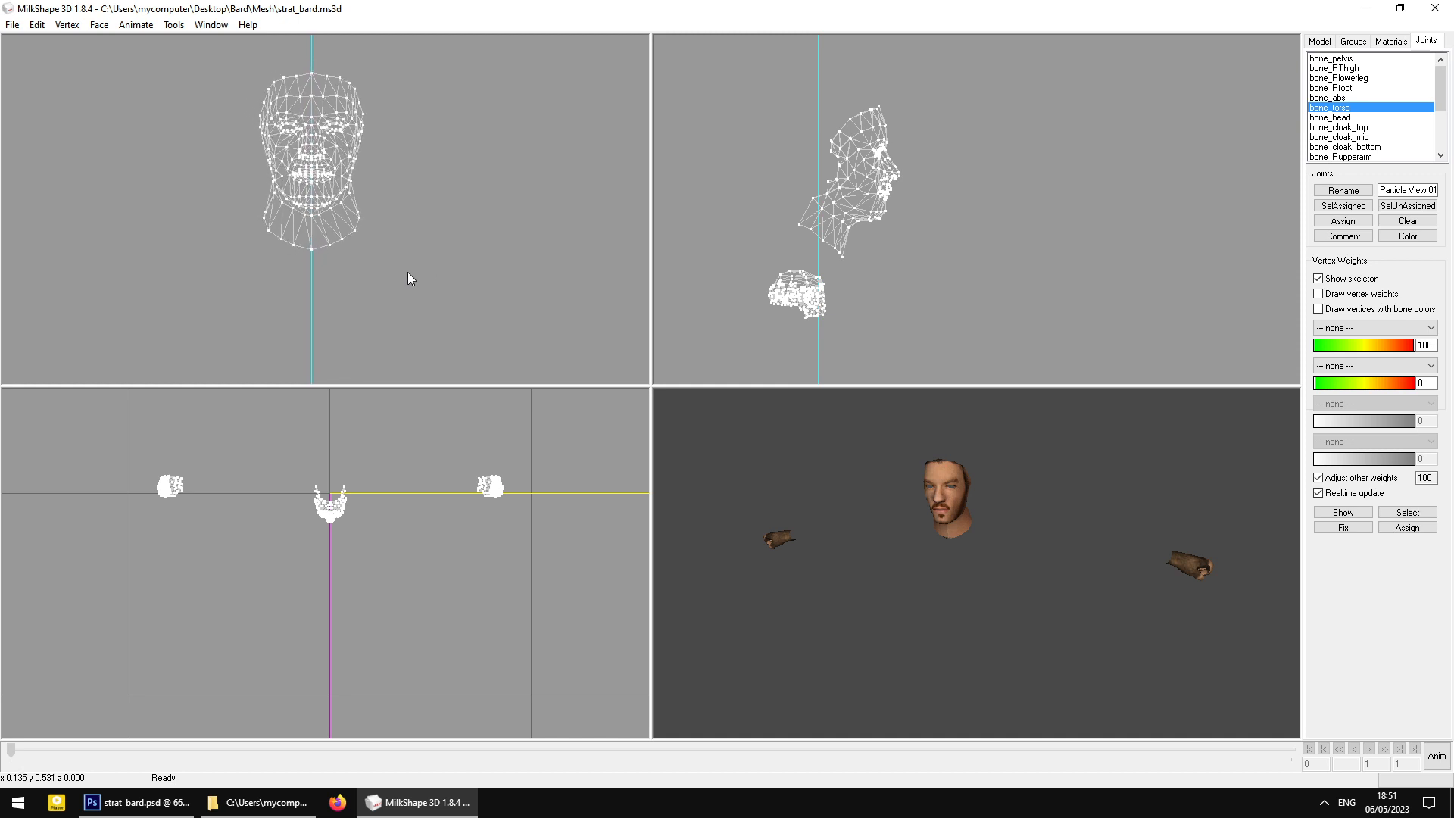
pyautogui.scroll(-3, 407, 271)
pyautogui.scroll(4, 407, 272)
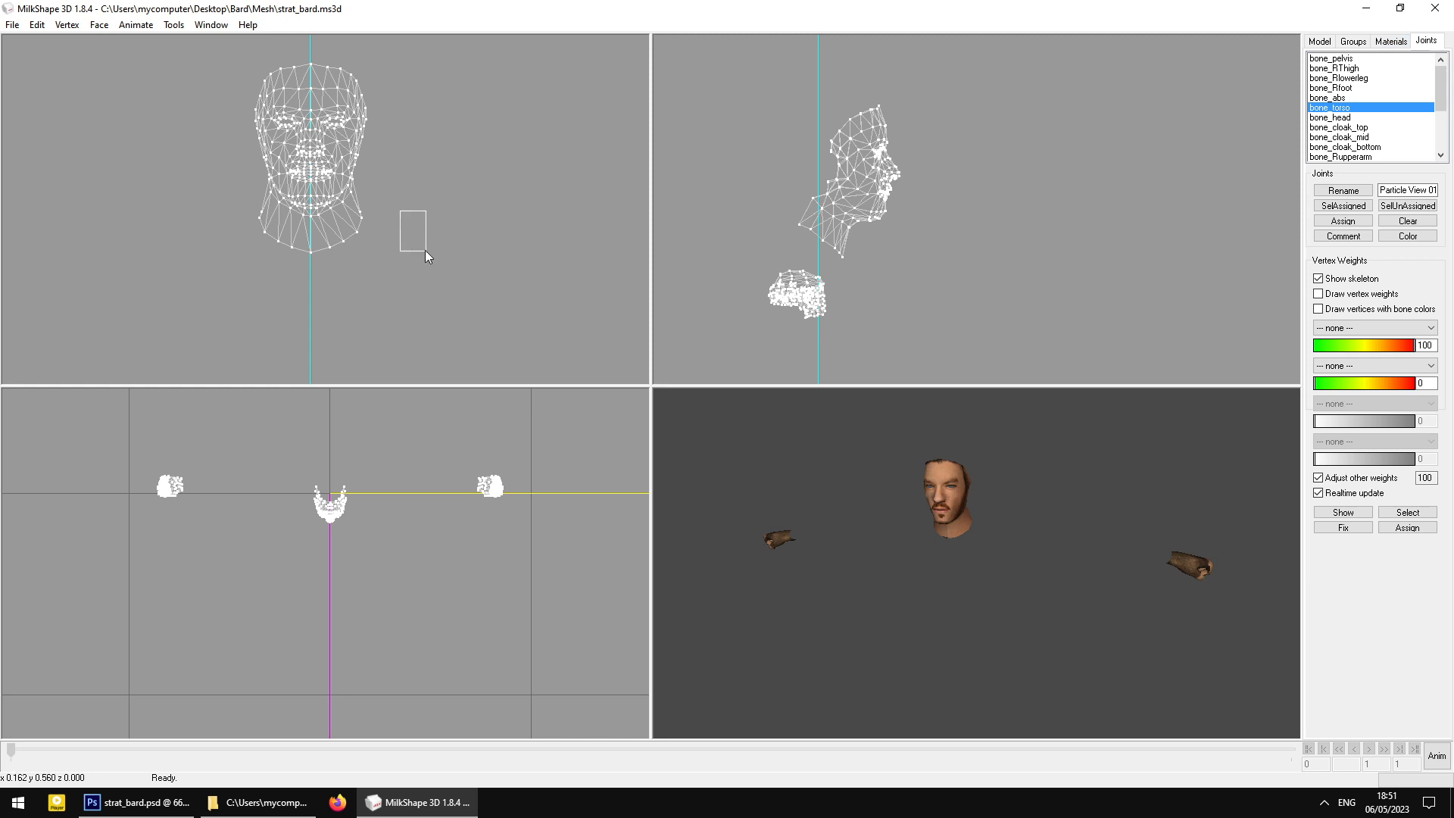
# Select the right hand vertices except the wrist's open edge in the front view and assign them to bone_Rhand
pyautogui.click(1353, 42)
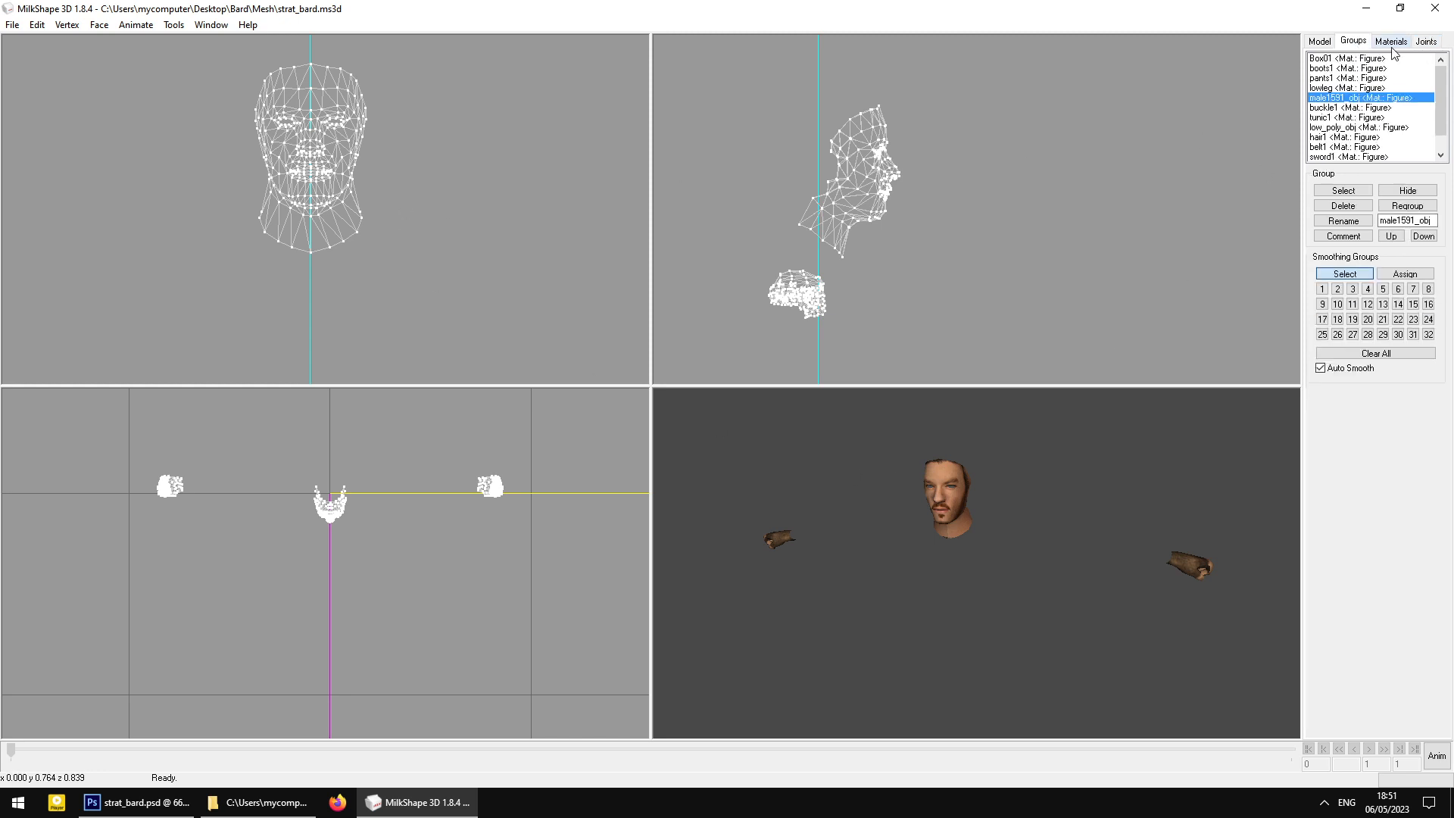
pyautogui.keyDown('ctrl'); pyautogui.moveTo(88, 224); pyautogui.dragTo(271, 199); pyautogui.keyUp('ctrl')
pyautogui.keyDown('ctrl'); pyautogui.moveTo(39, 235); pyautogui.dragTo(333, 199); pyautogui.keyUp('ctrl')
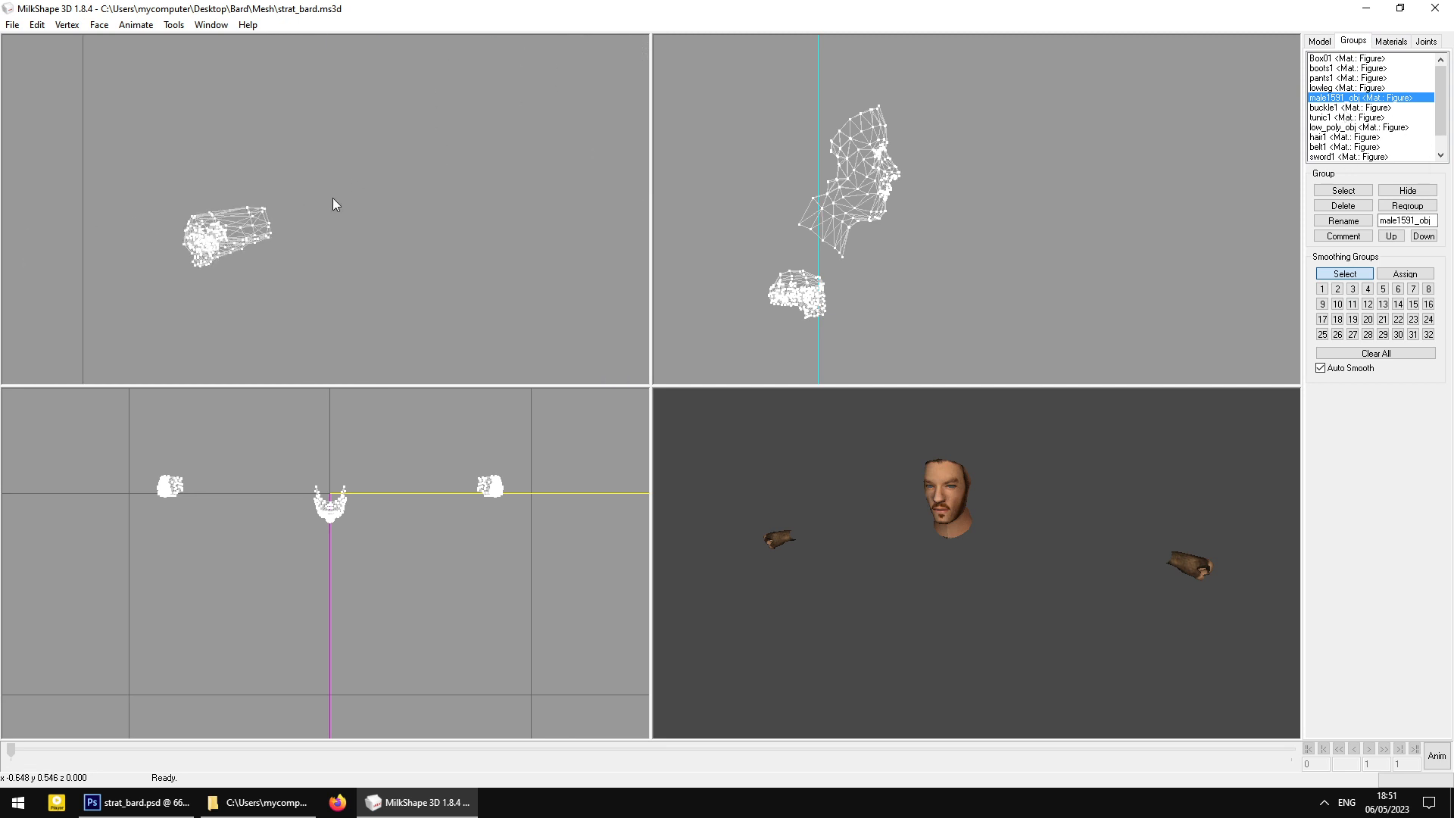
pyautogui.moveTo(127, 171); pyautogui.dragTo(258, 283)
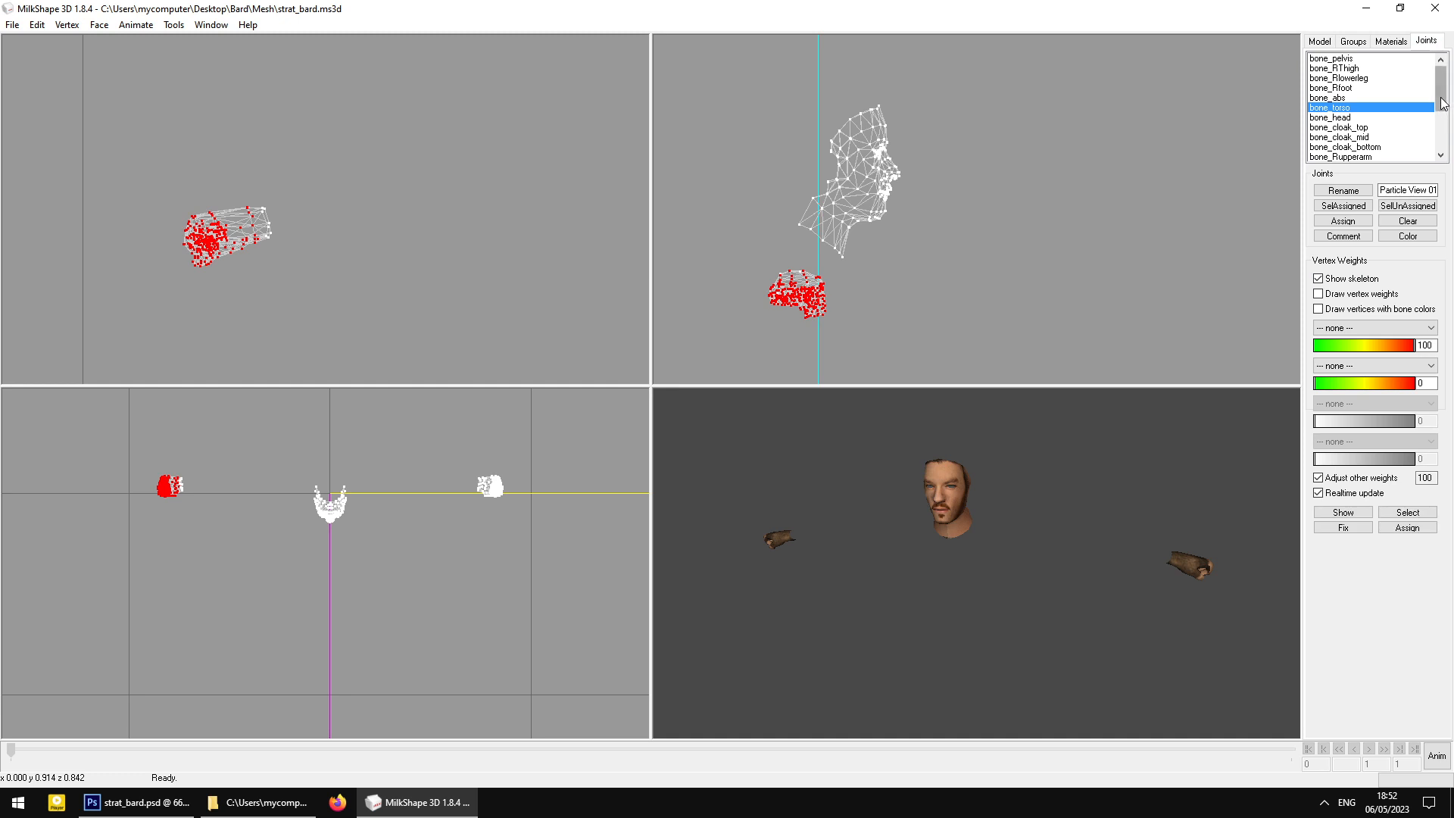
pyautogui.click(1330, 118)
pyautogui.scroll(-1, 1358, 92)
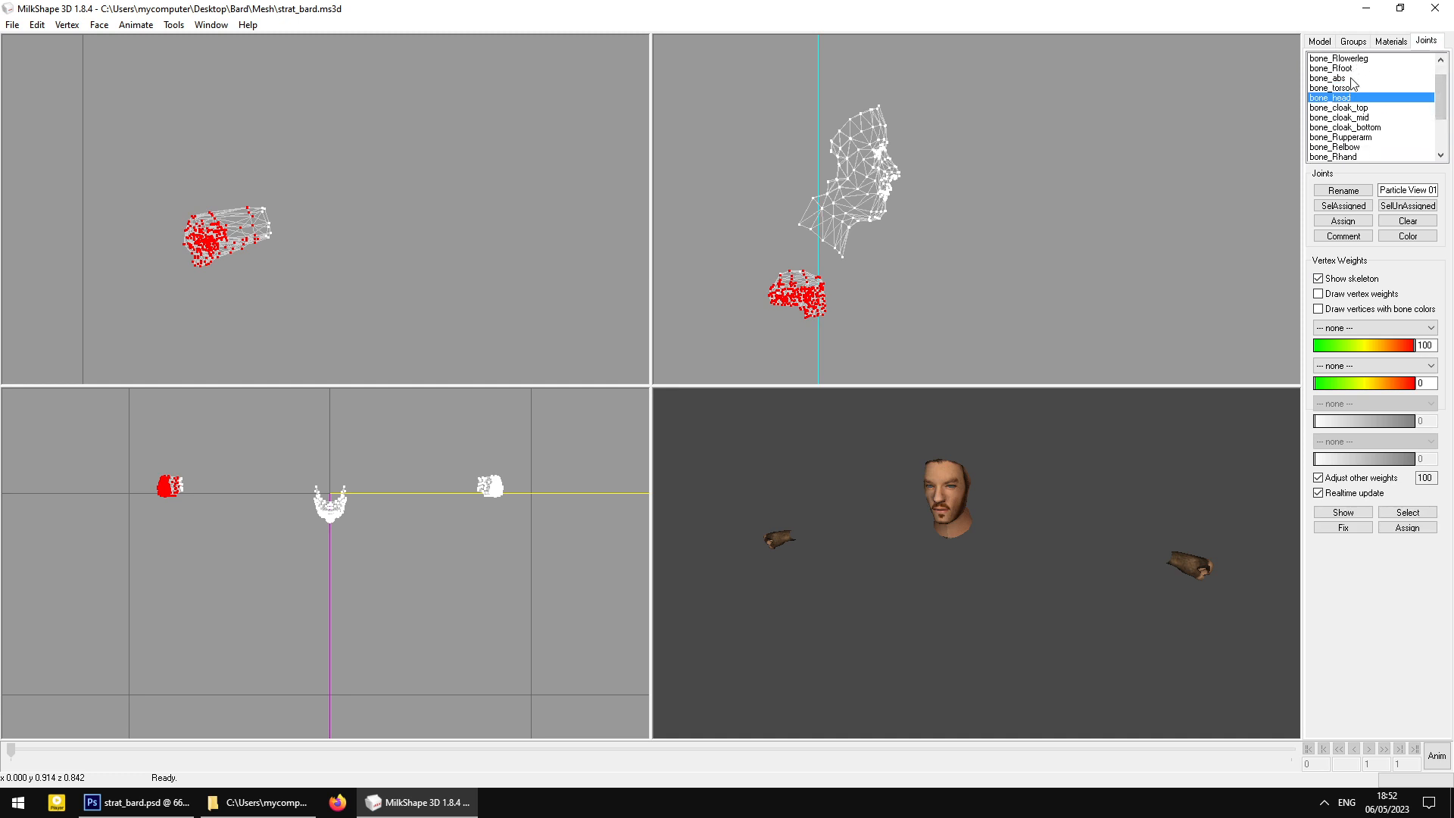
pyautogui.scroll(-1, 1363, 132)
pyautogui.click(1344, 117)
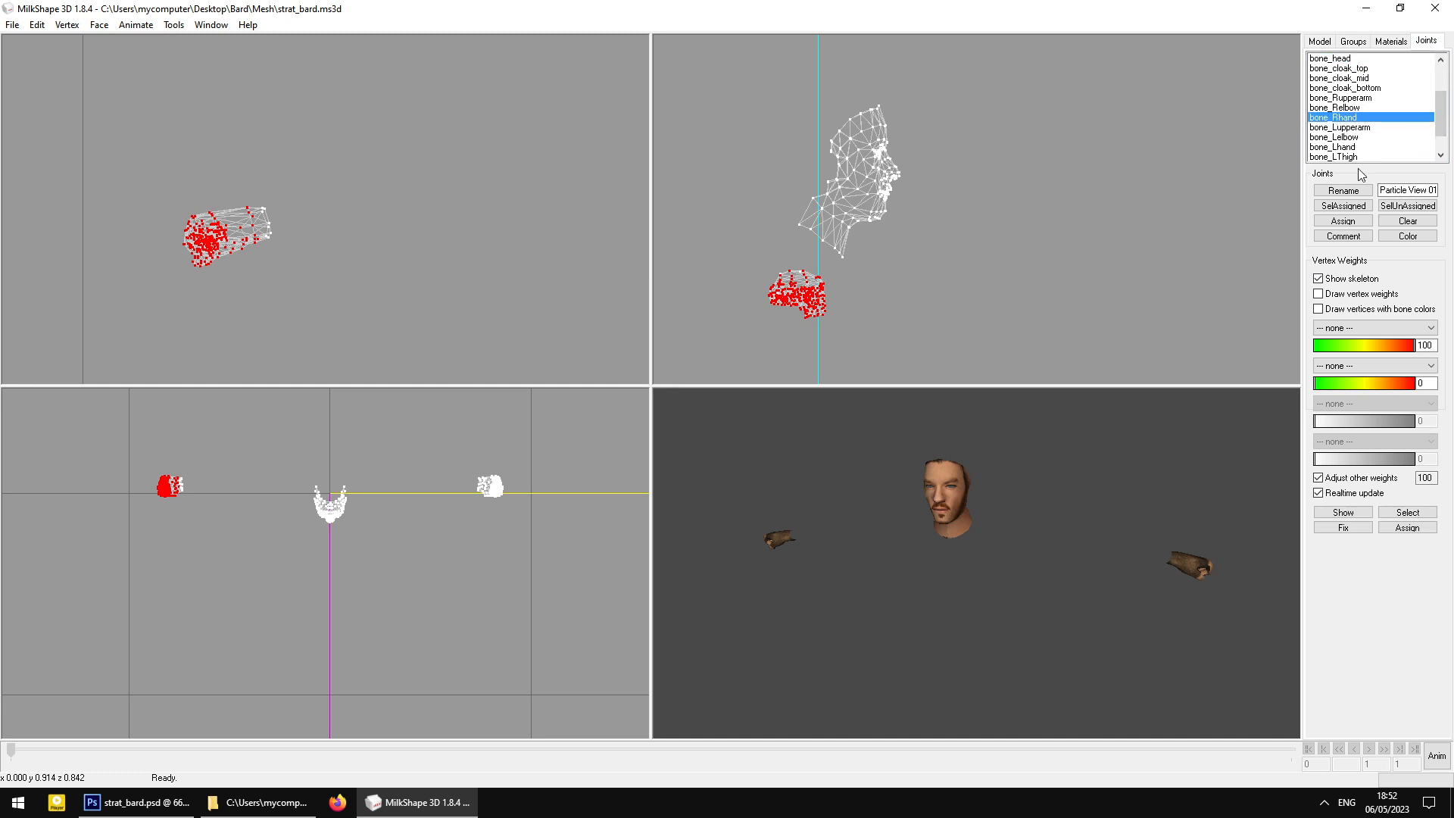
pyautogui.click(1350, 221)
# Select the edge vertices at the open end of the right wrist and assign them to bone_Relbow
pyautogui.moveTo(259, 195); pyautogui.dragTo(266, 202)
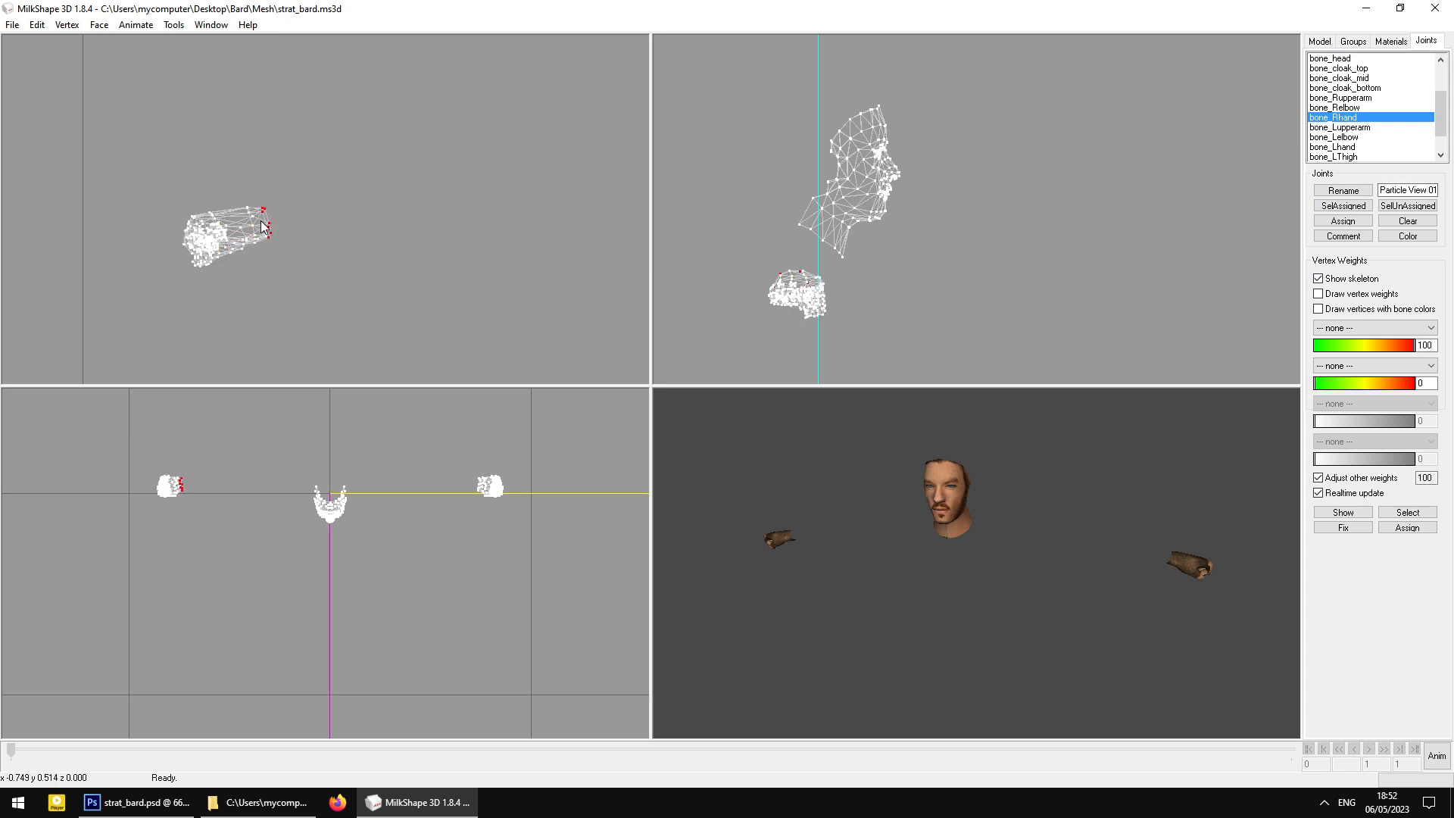
pyautogui.keyDown('shift'); pyautogui.moveTo(262, 217); pyautogui.dragTo(289, 246); pyautogui.keyUp('shift')
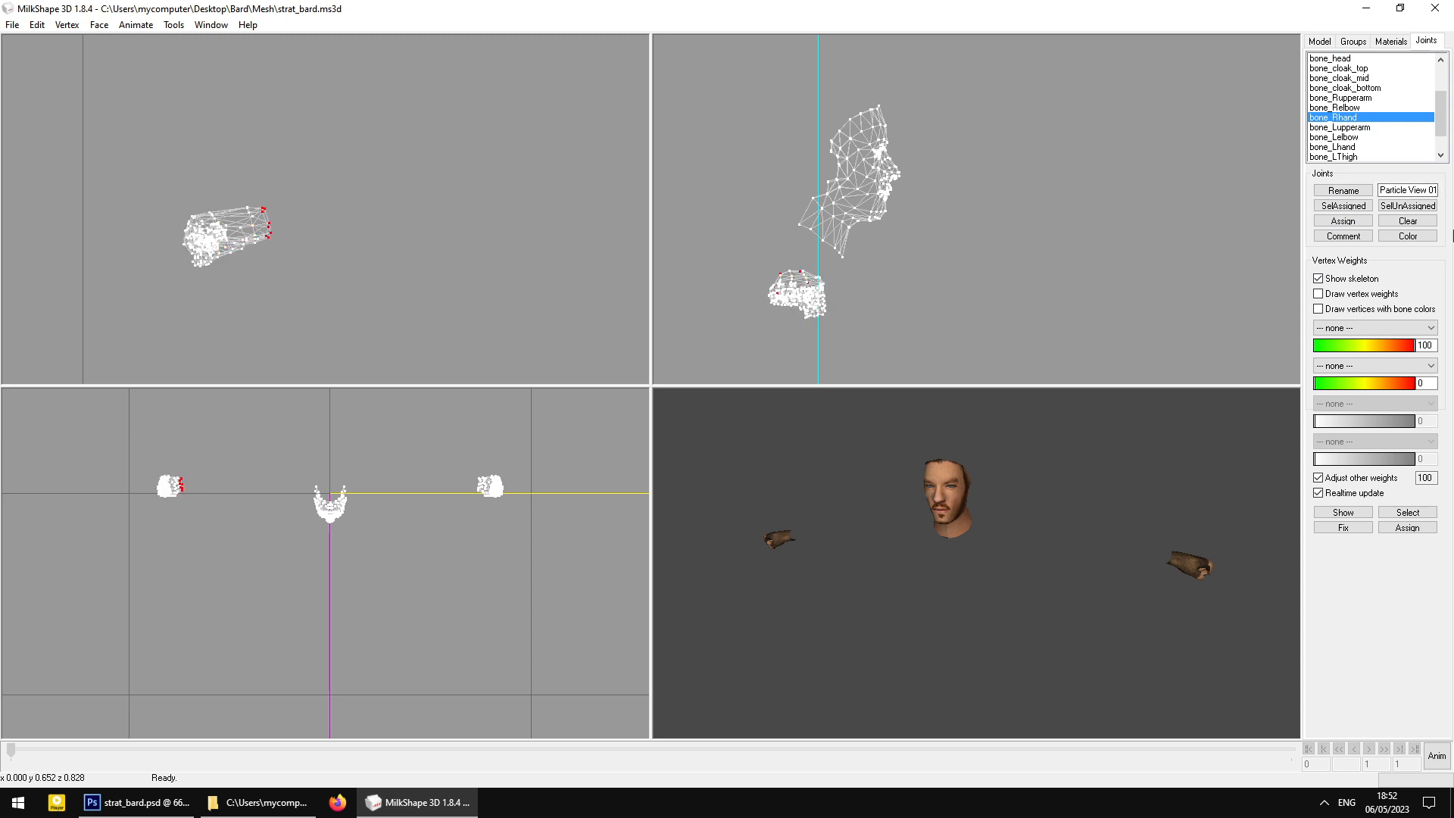
pyautogui.click(1352, 111)
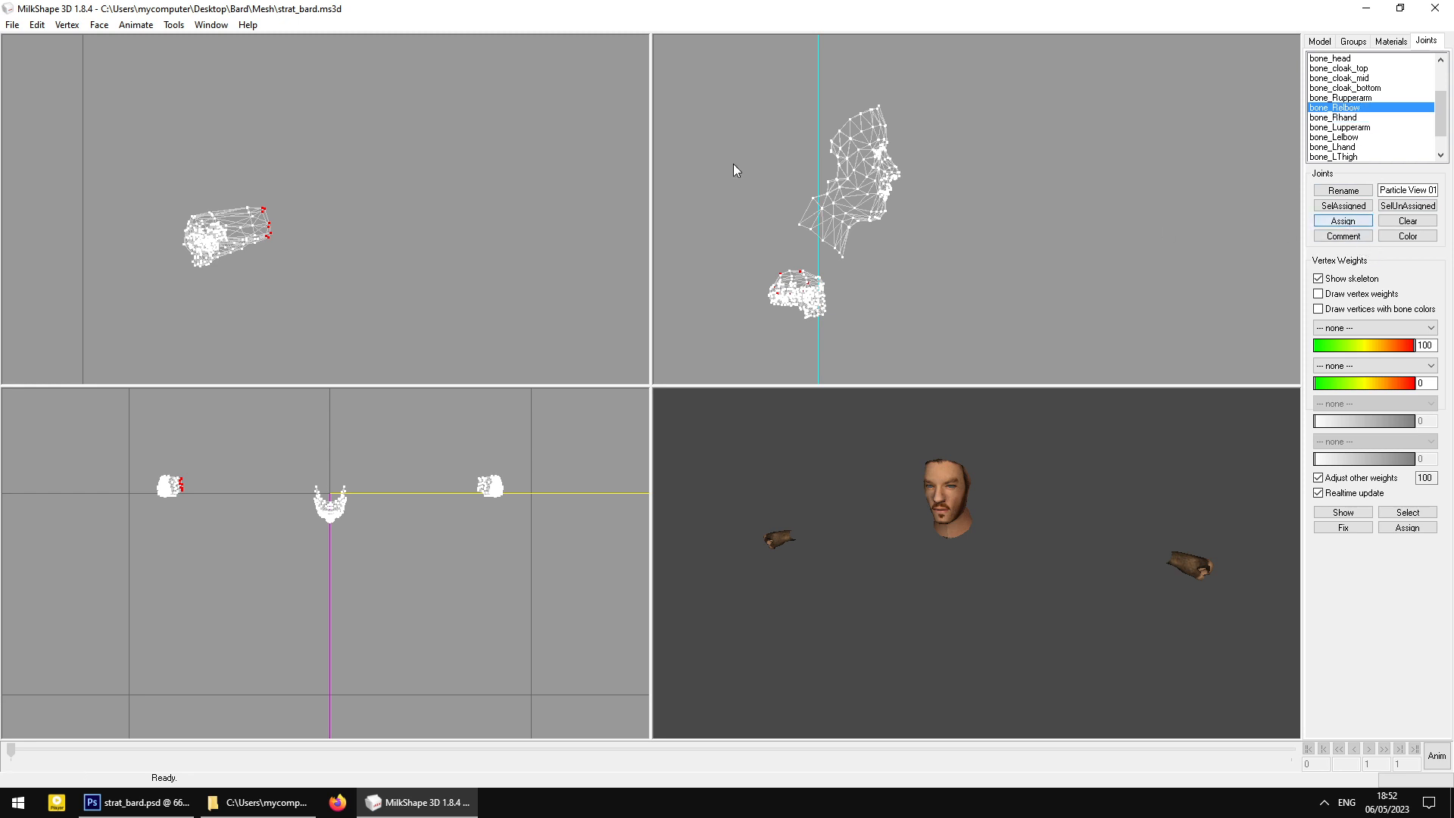
pyautogui.moveTo(521, 170); pyautogui.dragTo(466, 178, button='right')
# Select the left hand vertices except the wrist's open edge in the front view and assign them to bone_Lhand
pyautogui.keyDown('ctrl'); pyautogui.moveTo(467, 172); pyautogui.dragTo(121, 181); pyautogui.keyUp('ctrl')
pyautogui.keyDown('ctrl'); pyautogui.moveTo(609, 219); pyautogui.dragTo(16, 224); pyautogui.keyUp('ctrl')
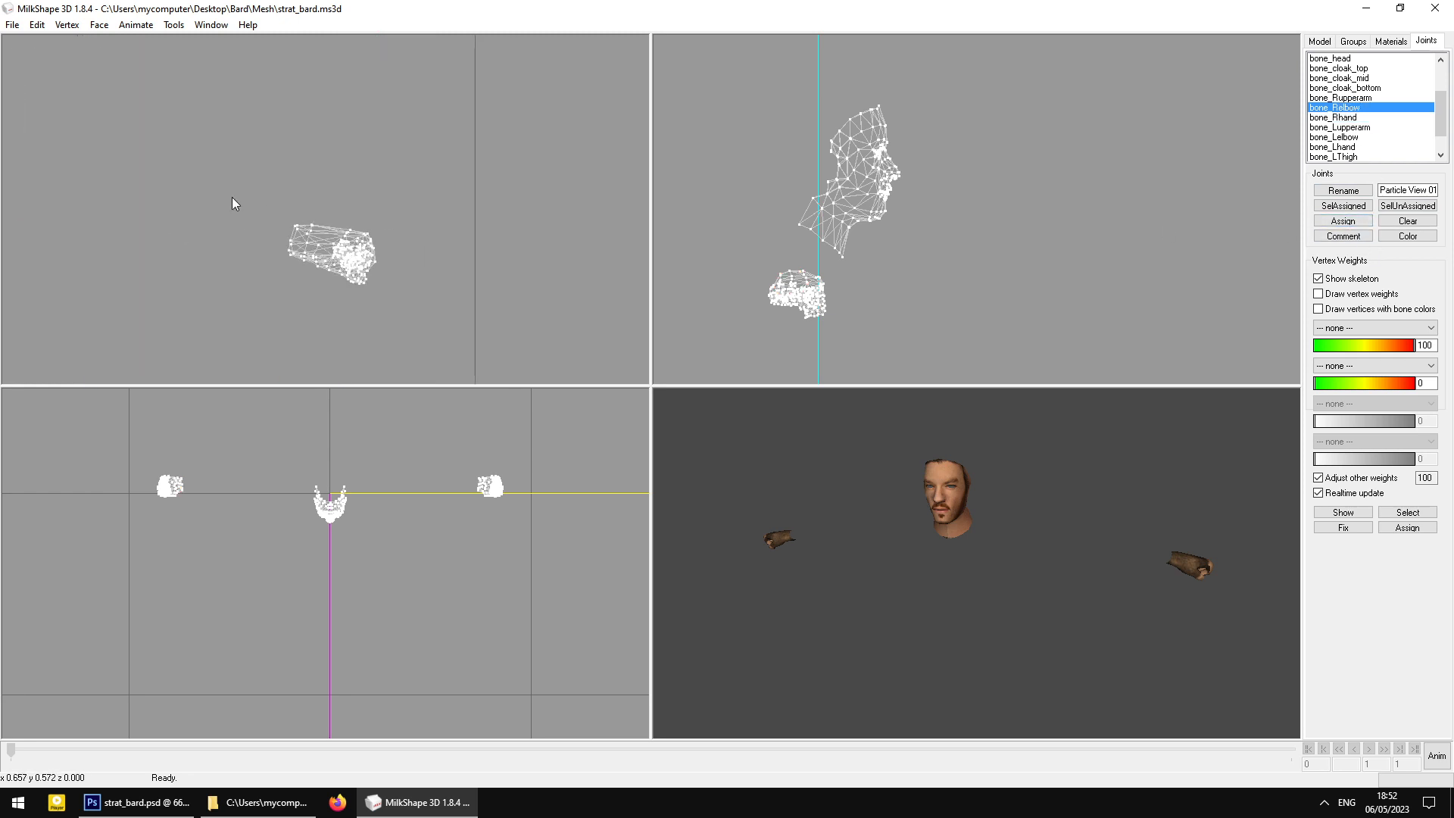
pyautogui.moveTo(301, 202); pyautogui.dragTo(458, 348)
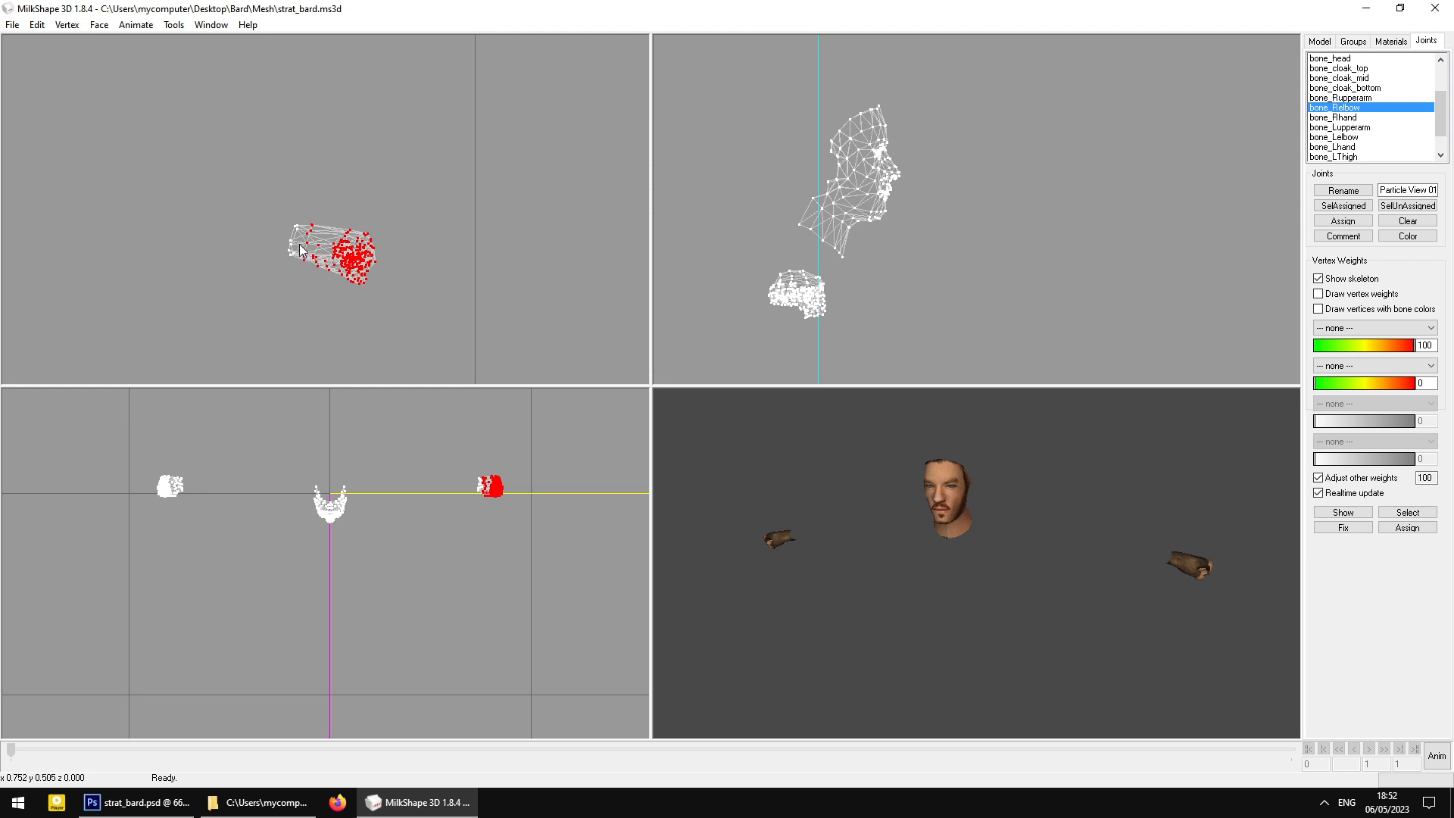
pyautogui.click(1376, 137)
pyautogui.click(1340, 148)
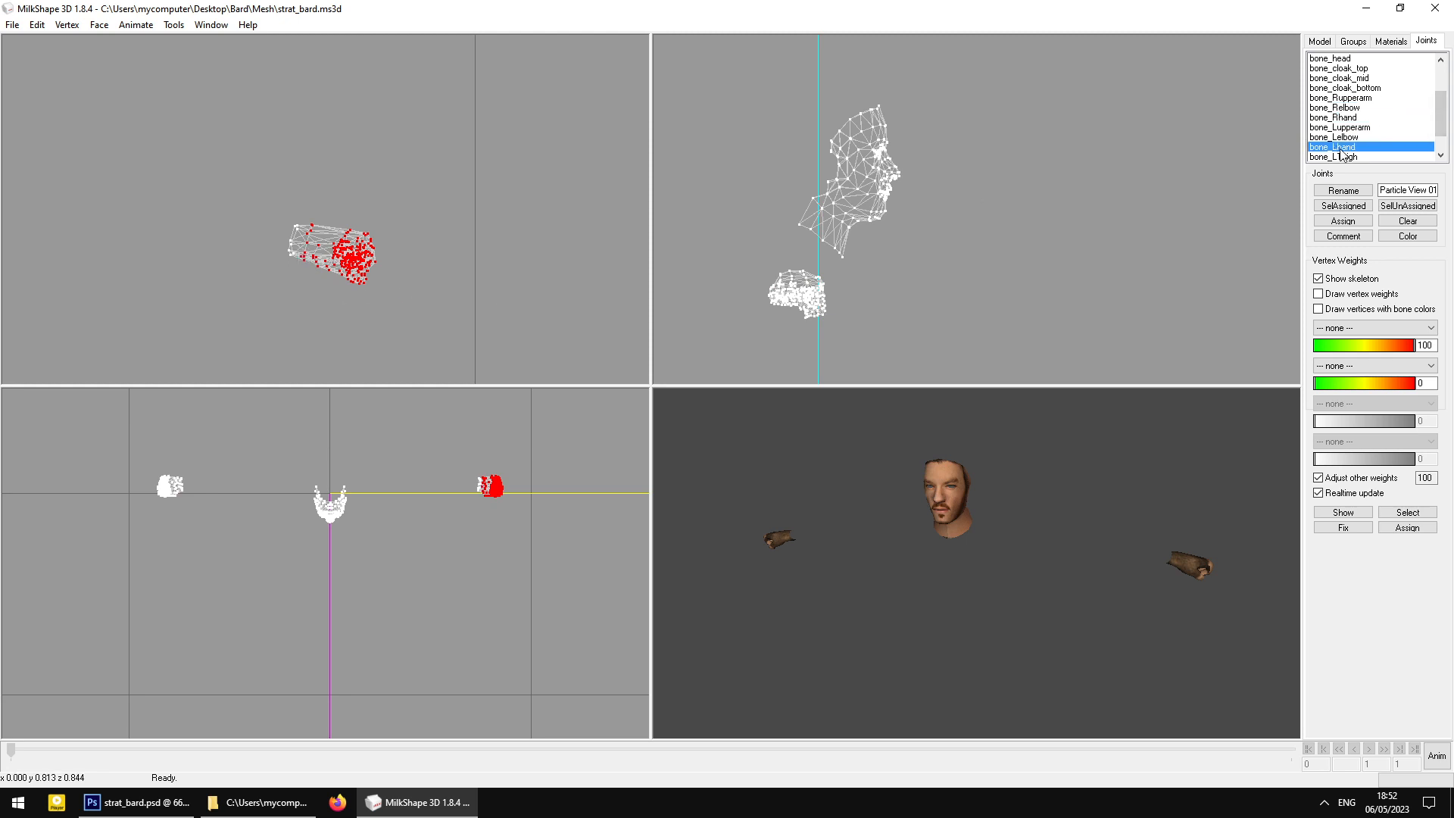
pyautogui.click(1343, 221)
# Select the edge vertices at the open end of the left wrist and assign them to bone_Lelbow
pyautogui.click(261, 198)
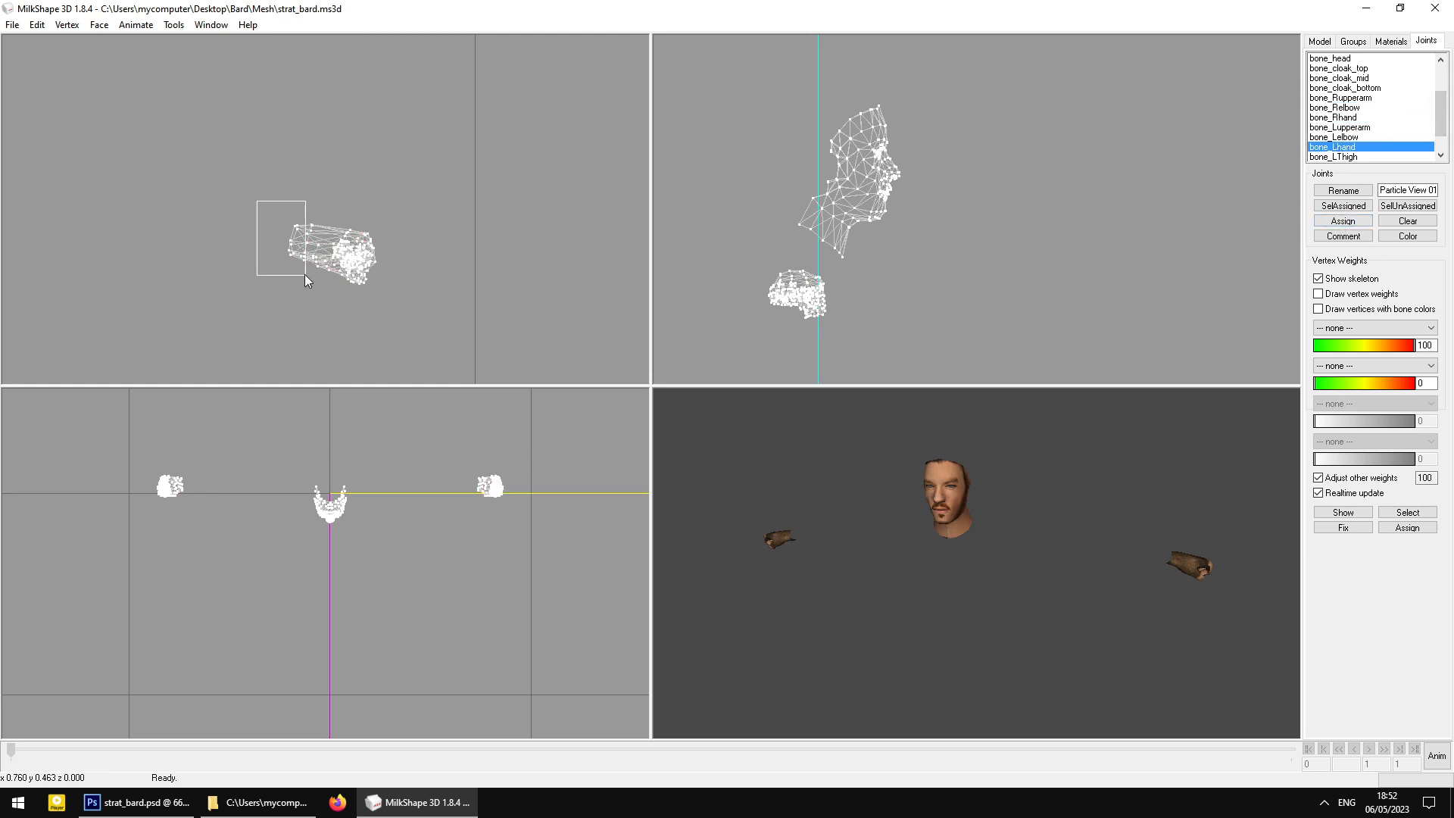
pyautogui.moveTo(304, 274); pyautogui.dragTo(294, 267)
pyautogui.moveTo(276, 206); pyautogui.dragTo(308, 249)
pyautogui.click(1356, 138)
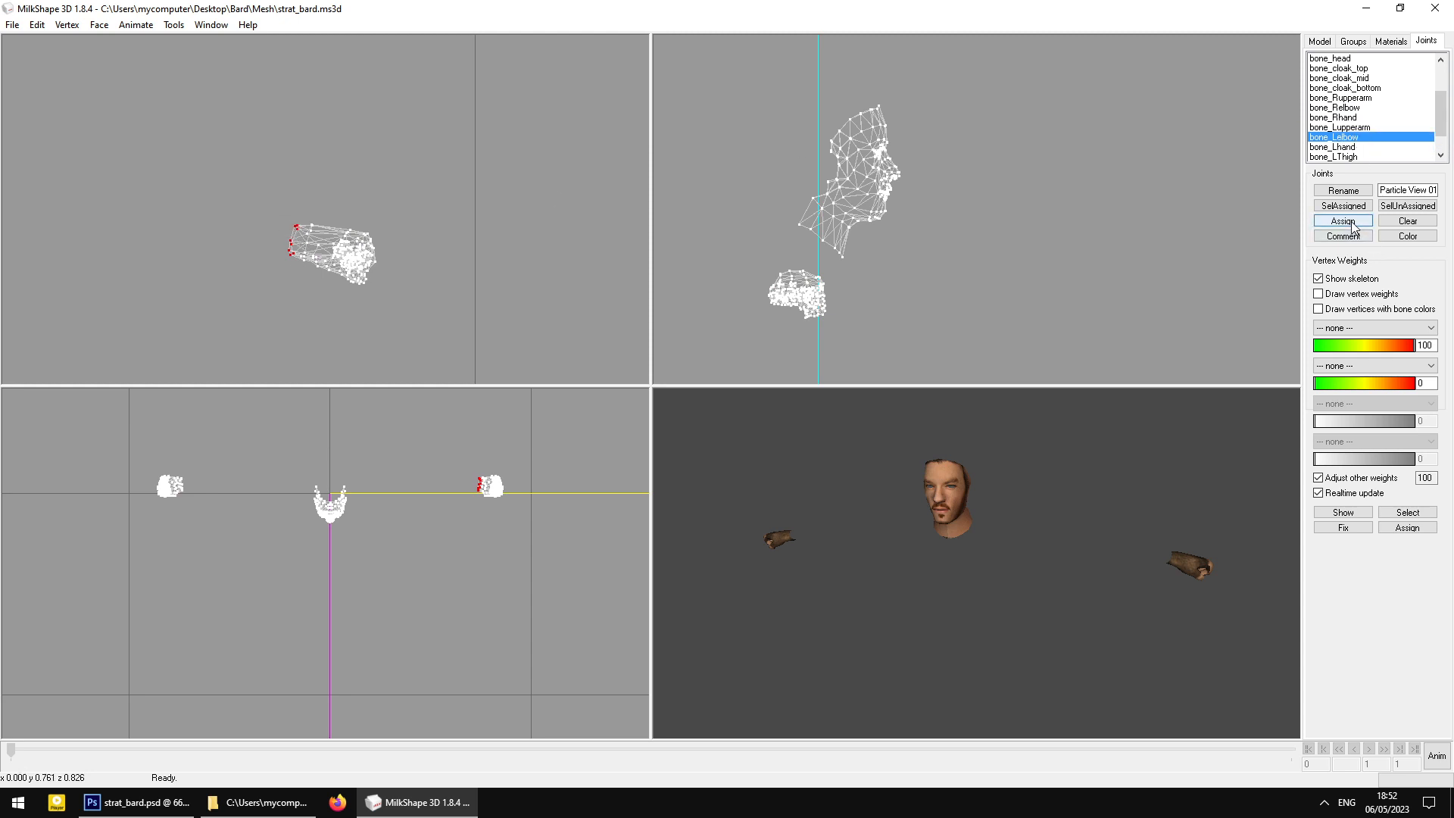
pyautogui.click(1350, 222)
# Hide the male1591_obj group and unhide the buckle1 group
pyautogui.keyDown('ctrl'); pyautogui.moveTo(302, 224); pyautogui.dragTo(584, 220); pyautogui.keyUp('ctrl')
pyautogui.click(1353, 42)
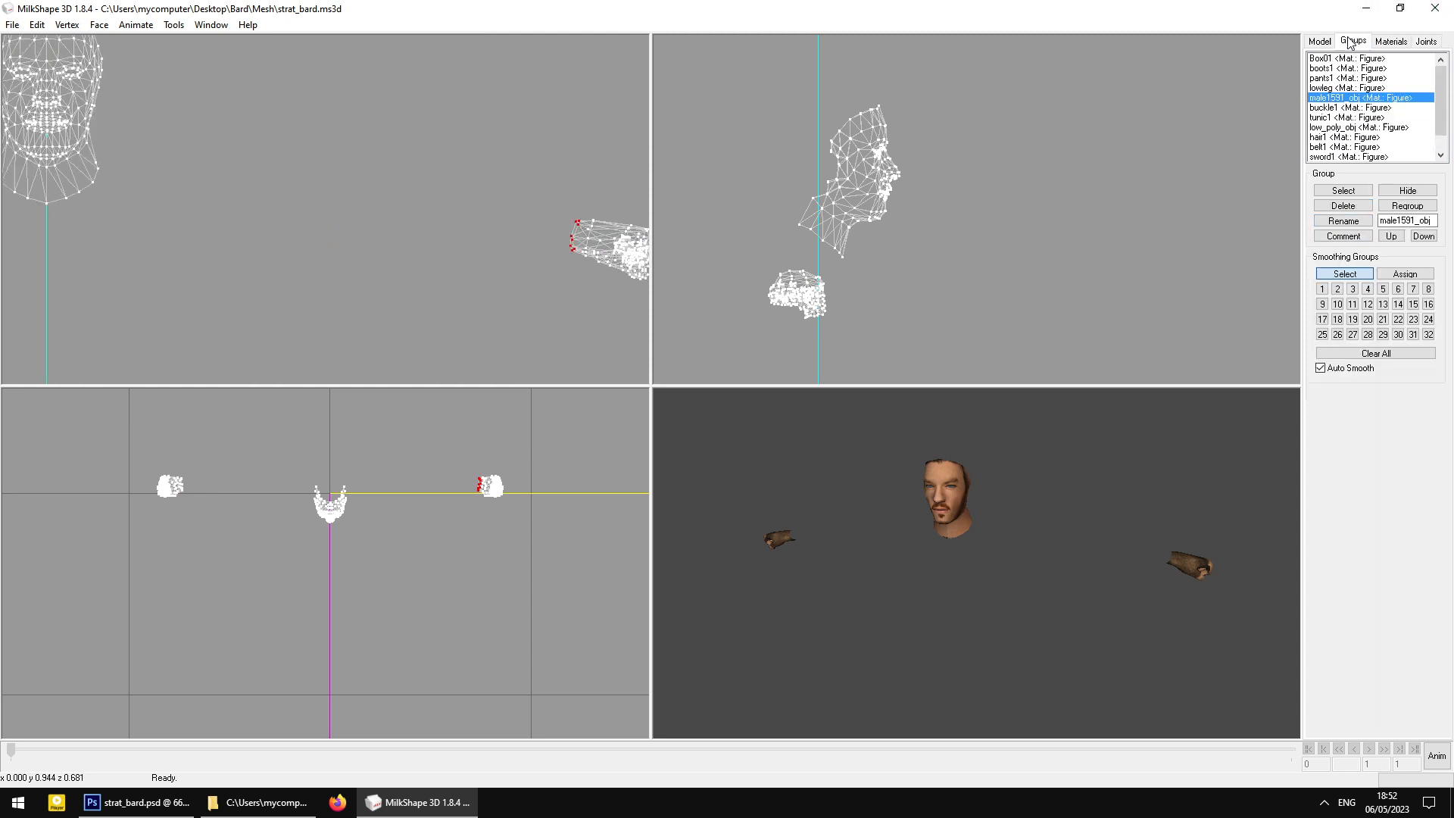
pyautogui.doubleClick(1340, 100)
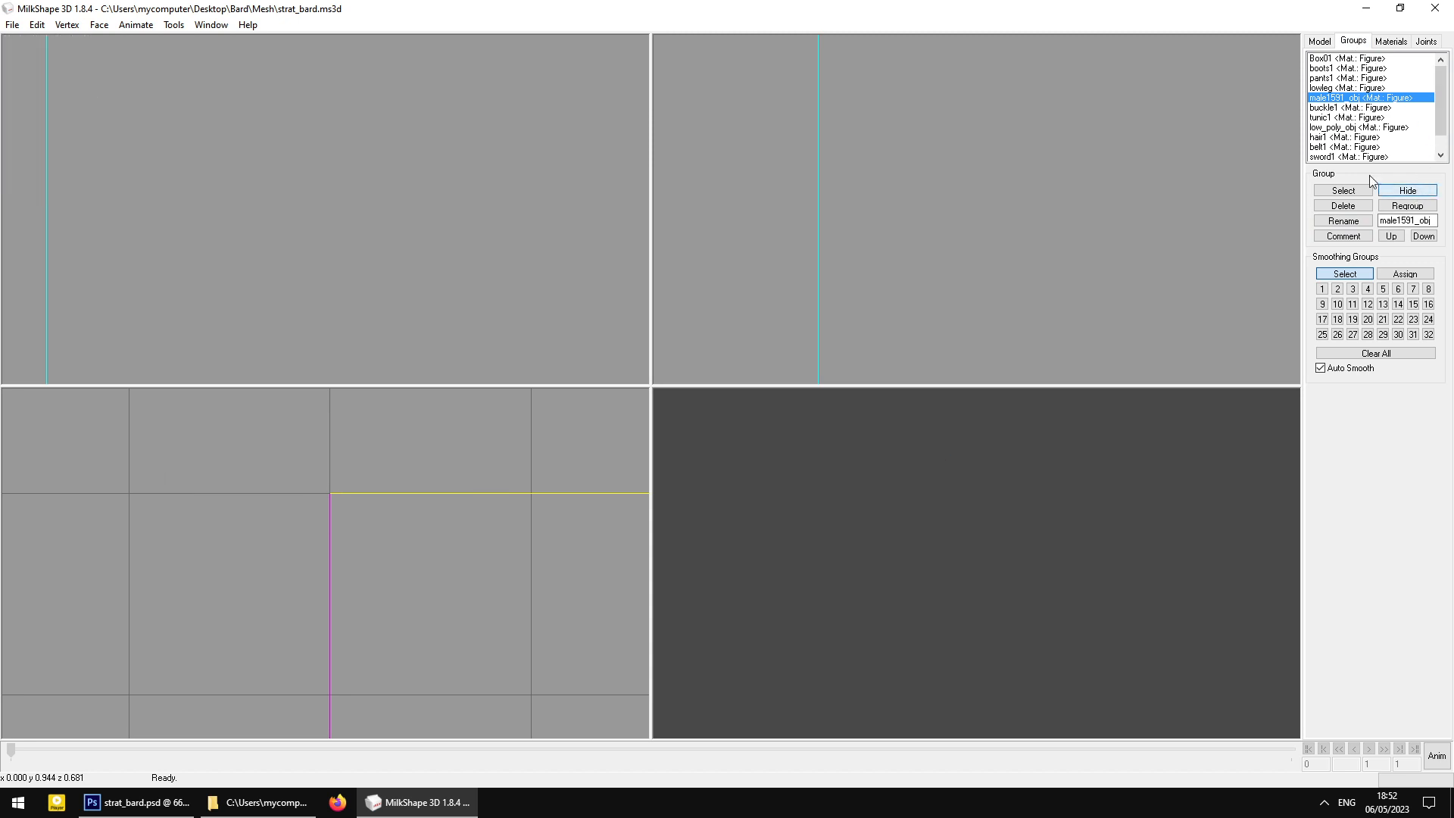
pyautogui.click(1350, 107)
pyautogui.click(1407, 190)
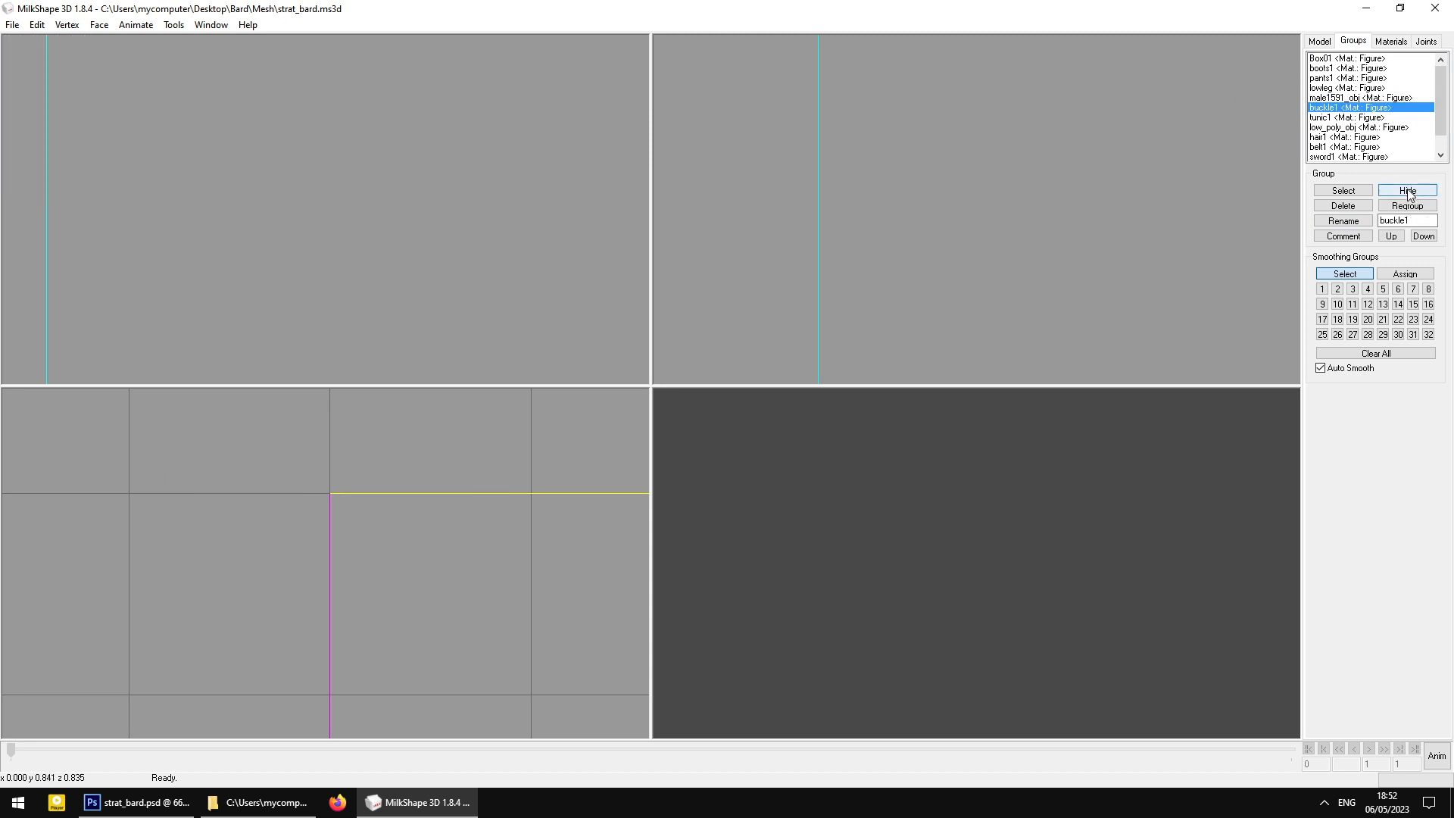
# Select all buckle vertices in the front view and assign them to bone_pelvis
pyautogui.keyDown('ctrl'); pyautogui.moveTo(250, 282); pyautogui.dragTo(497, 63); pyautogui.keyUp('ctrl')
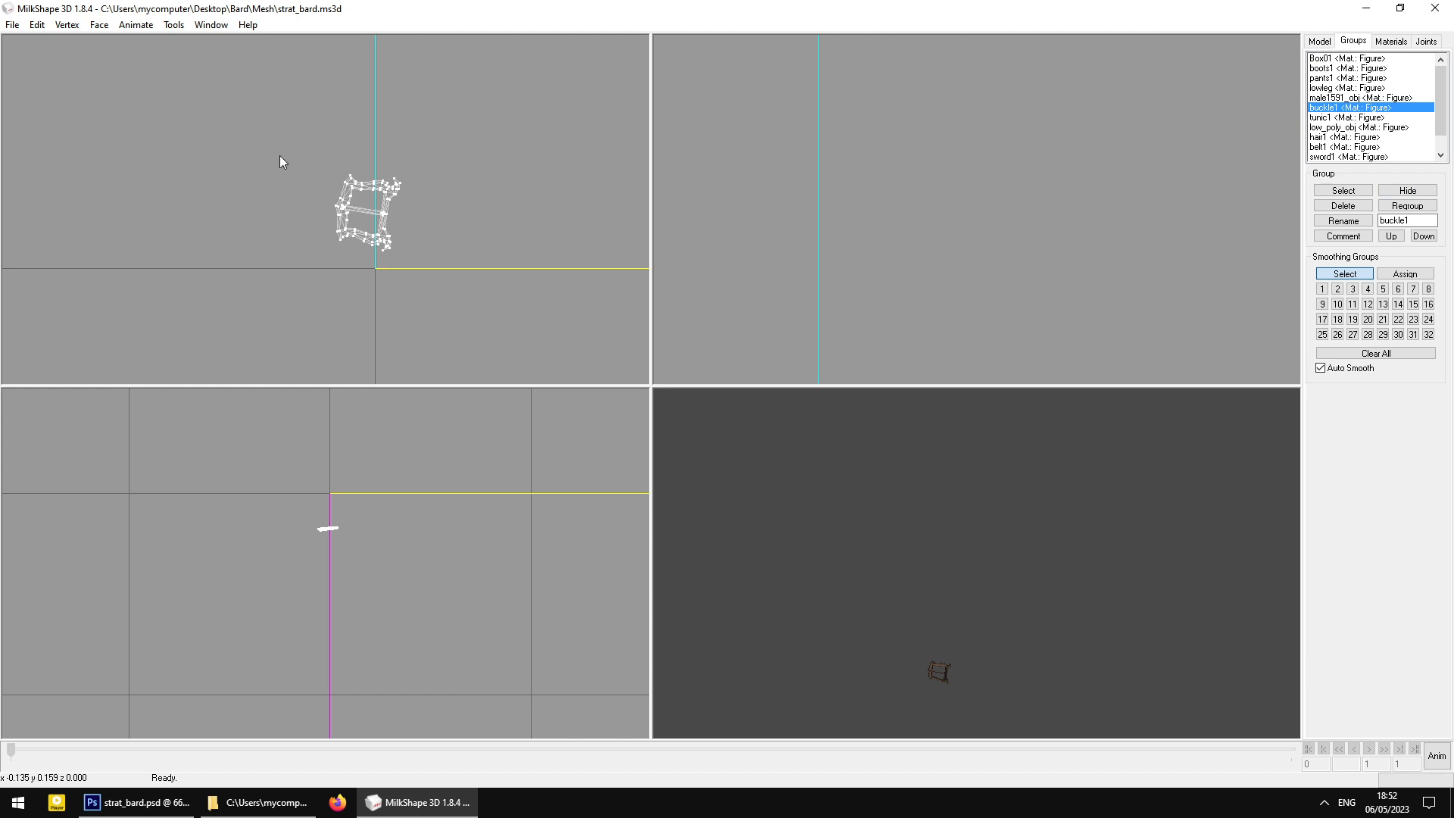
pyautogui.moveTo(280, 148); pyautogui.dragTo(485, 286)
pyautogui.click(1426, 41)
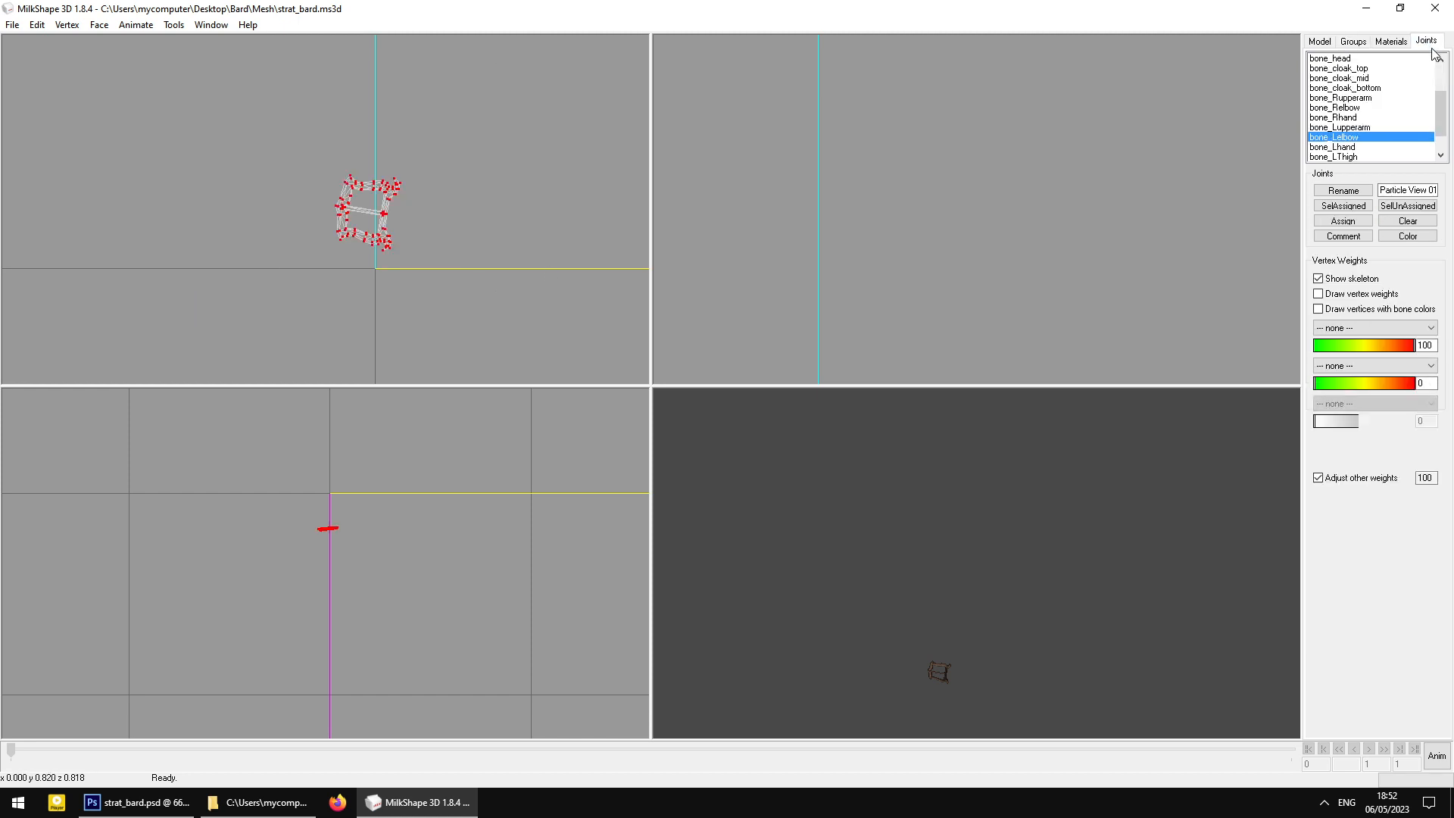
pyautogui.moveTo(1439, 125); pyautogui.dragTo(1441, 63)
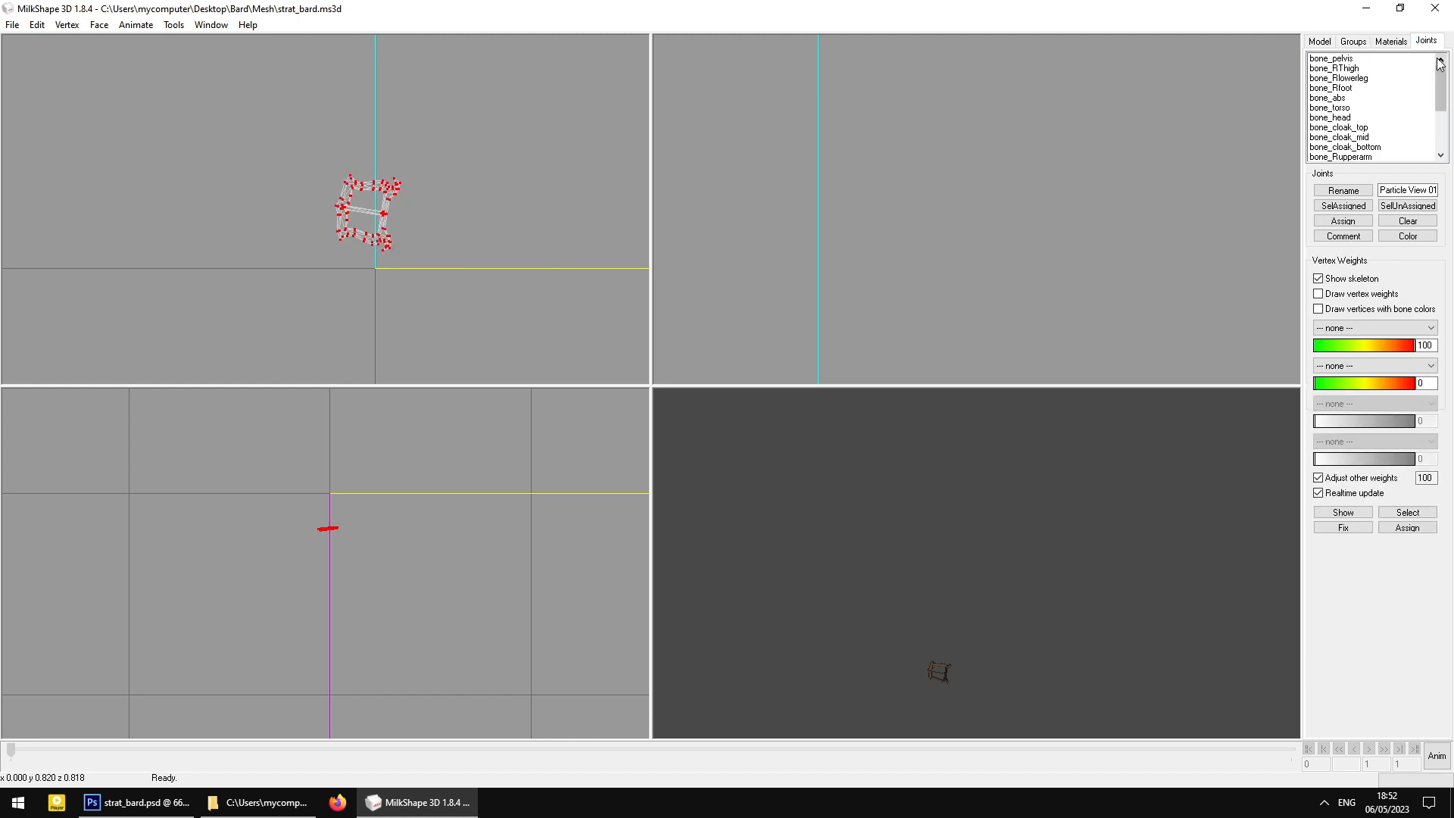
pyautogui.click(1354, 61)
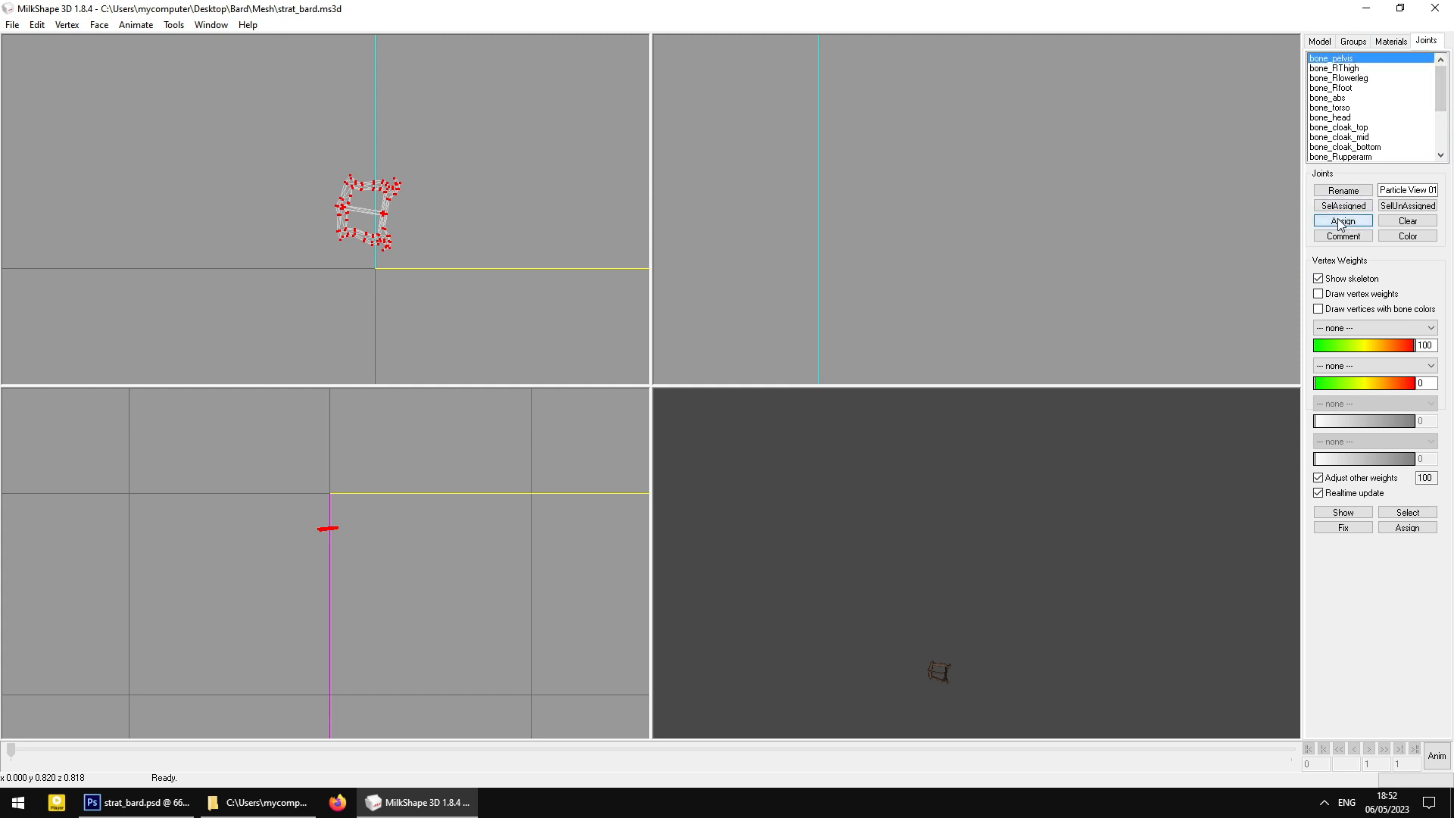
# Deselect the buckle vertices, hide the buckle1 group and unhide the tunic1 group
pyautogui.click(595, 189)
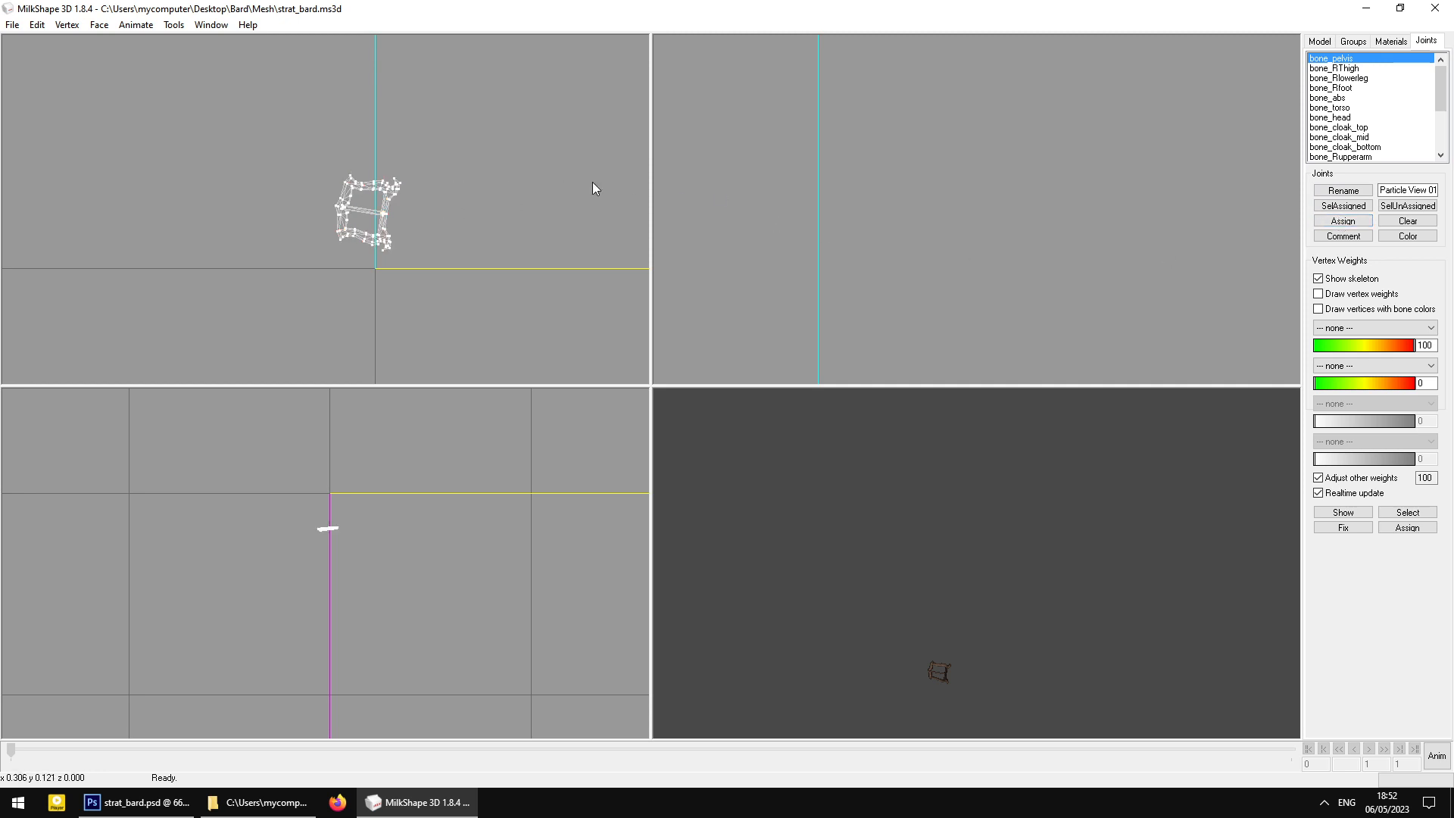
pyautogui.click(1363, 43)
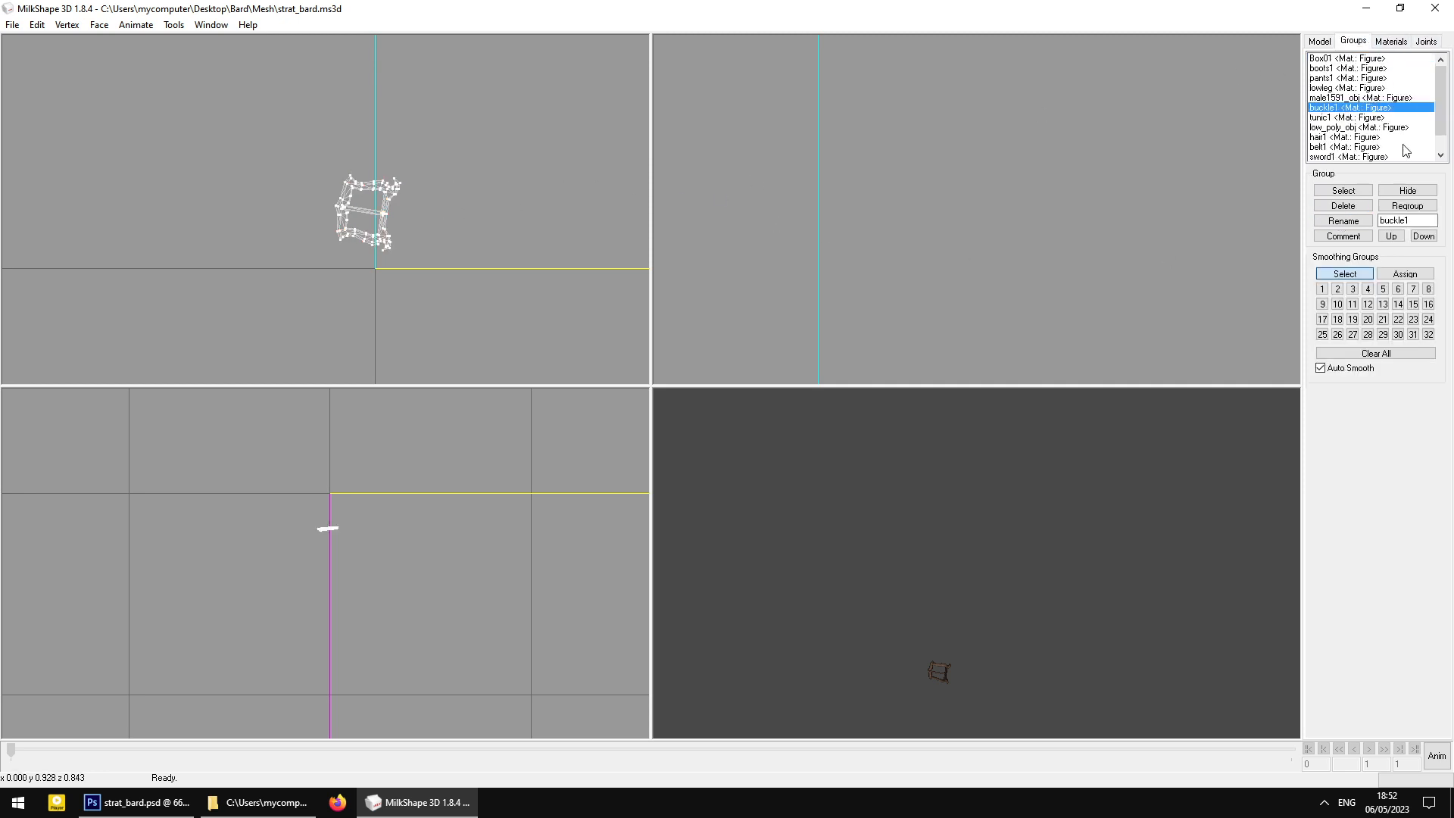
pyautogui.click(1407, 190)
pyautogui.click(1341, 117)
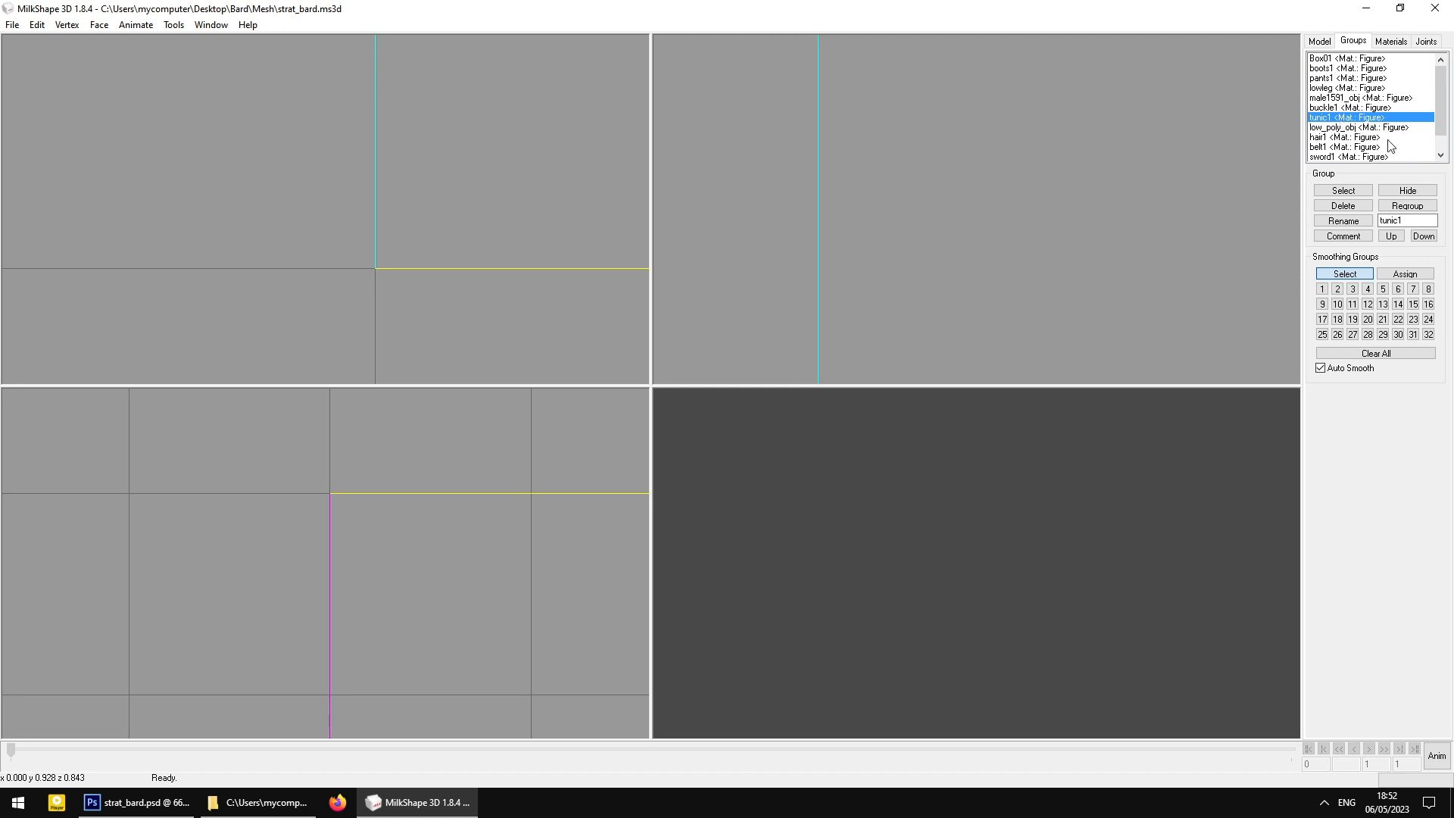
pyautogui.click(1408, 191)
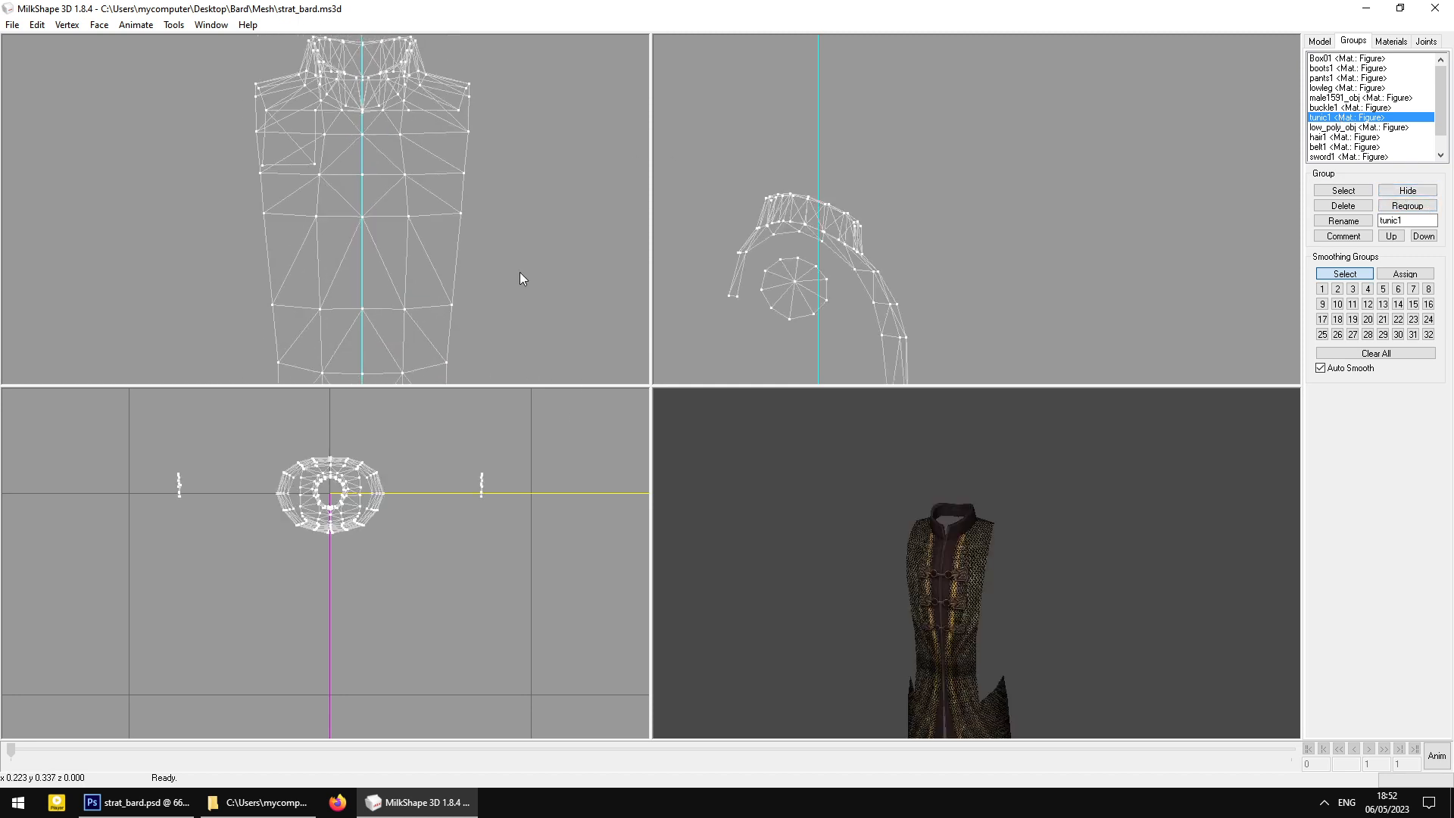
# Select the tunic's detached round sleeve-end piece on the character's right side in the front view and assign it to bone_Relbow
pyautogui.moveTo(521, 278); pyautogui.dragTo(509, 365, button='right')
pyautogui.moveTo(912, 294); pyautogui.dragTo(935, 201, button='right')
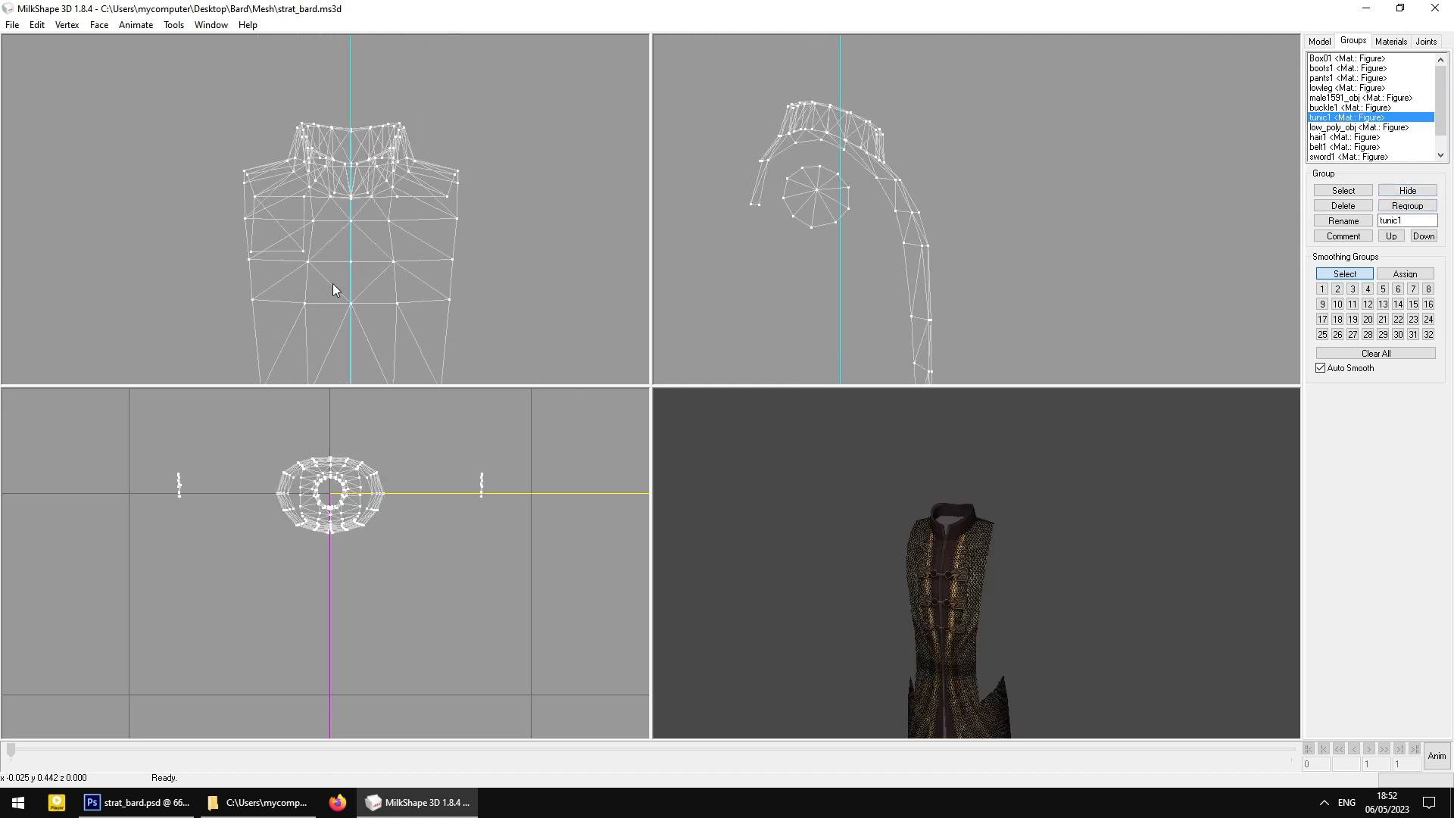
pyautogui.moveTo(292, 273); pyautogui.dragTo(694, 255, button='middle')
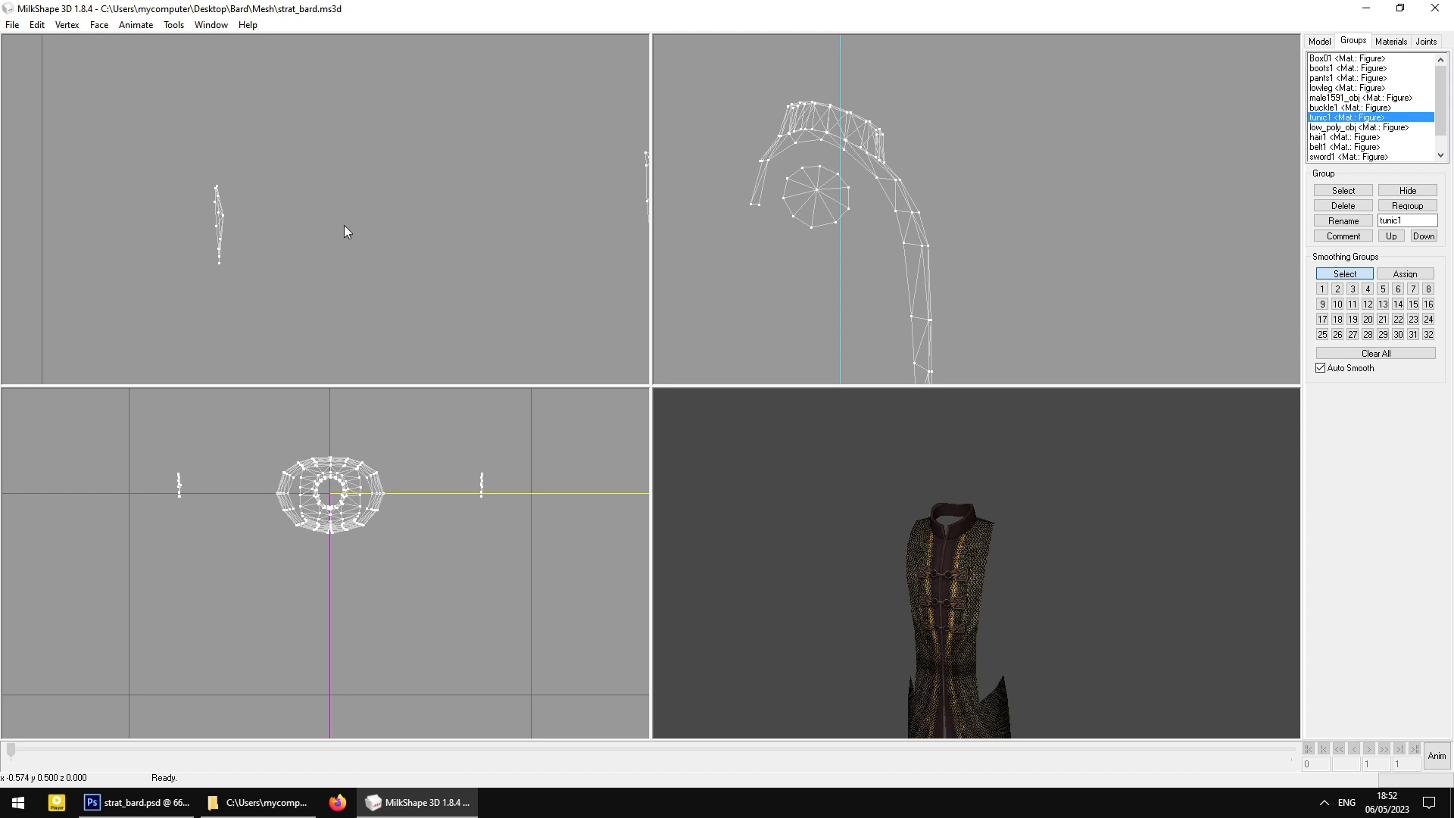
pyautogui.click(1319, 40)
pyautogui.moveTo(227, 140); pyautogui.dragTo(315, 295)
pyautogui.moveTo(184, 165); pyautogui.dragTo(292, 319)
pyautogui.click(1427, 41)
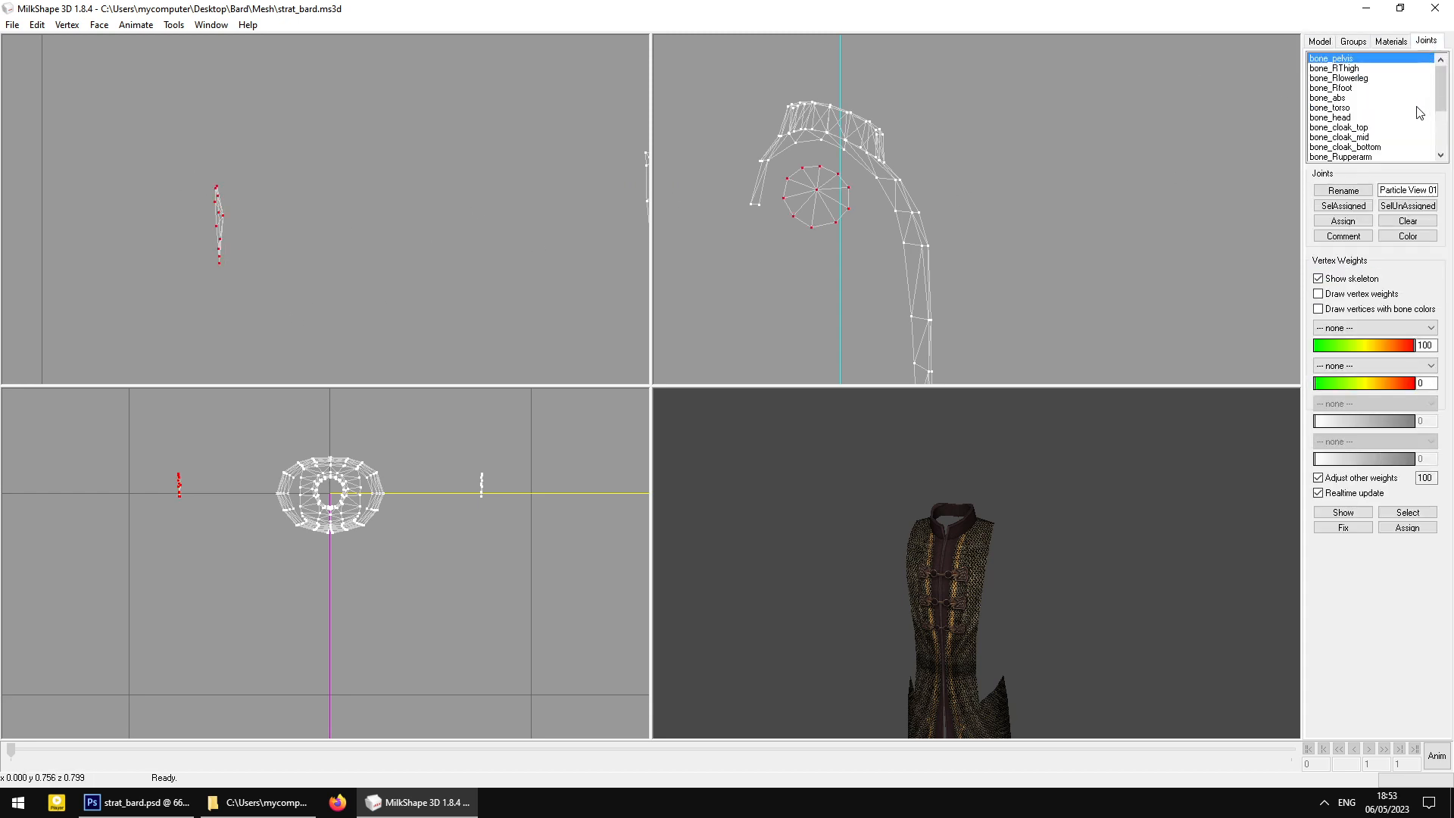
pyautogui.click(1367, 79)
pyautogui.scroll(-3, 1376, 121)
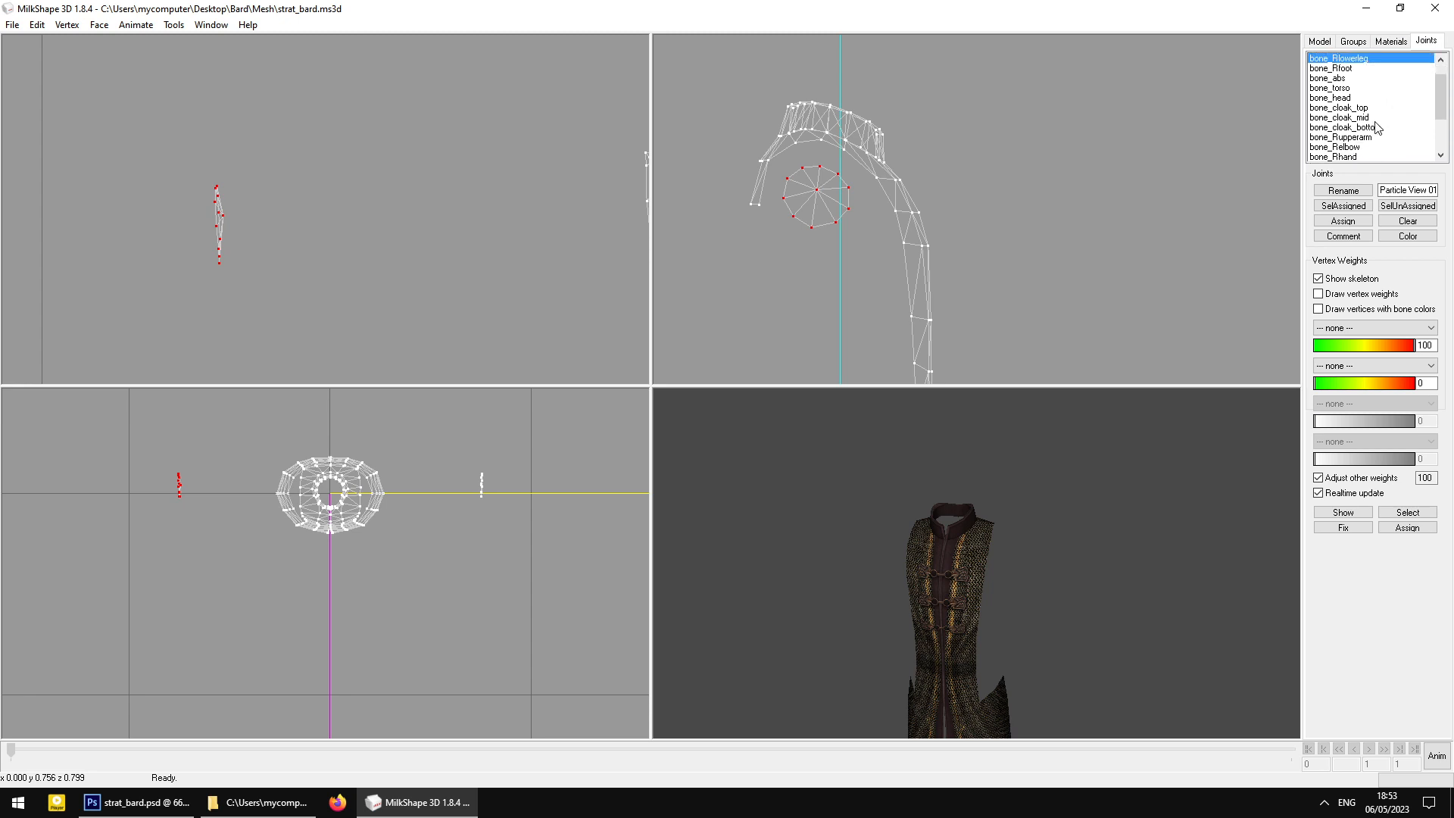
pyautogui.scroll(-2, 1376, 127)
pyautogui.click(1355, 88)
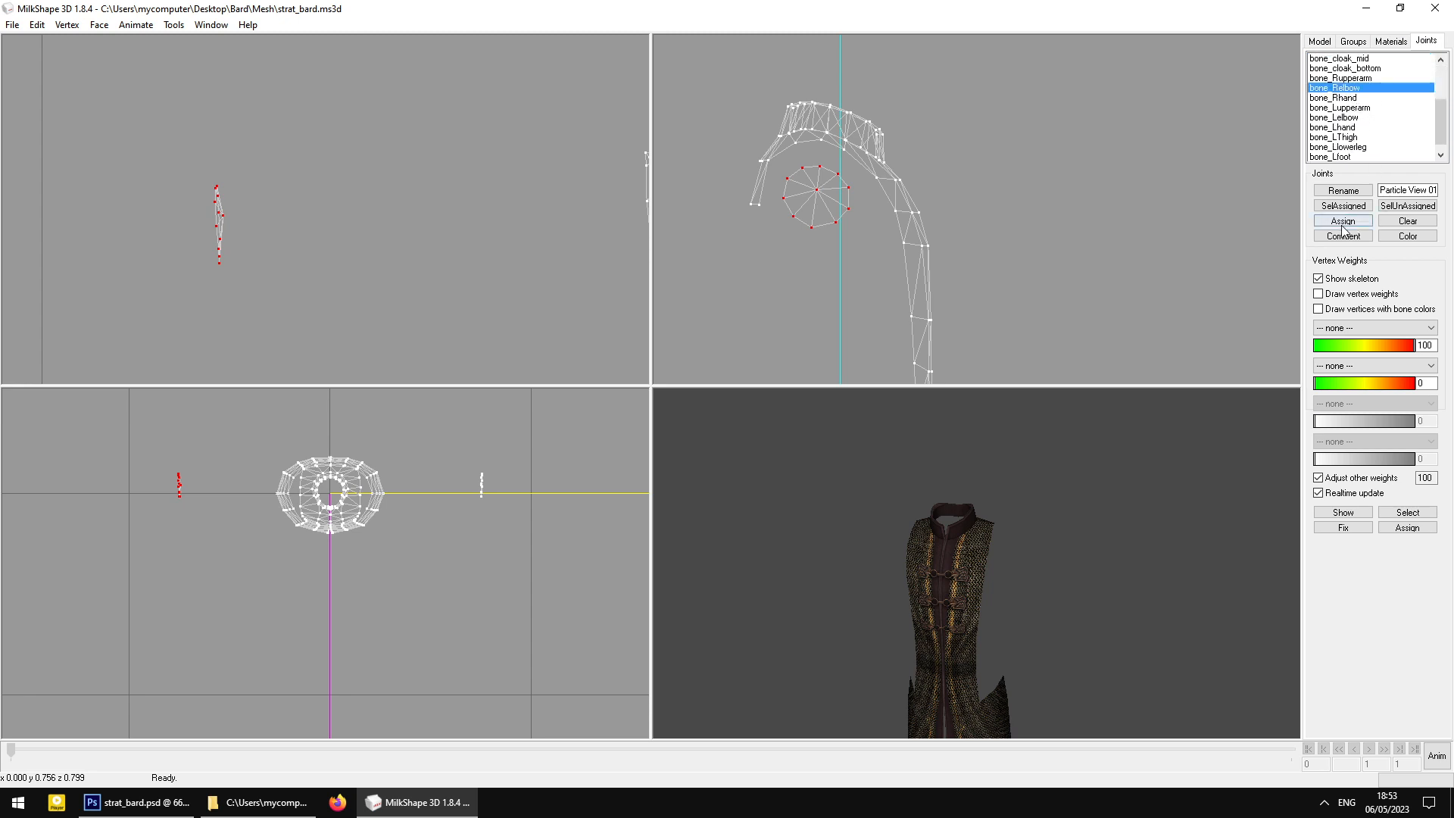
pyautogui.click(1337, 222)
# Select the tunic's detached sleeve-end piece on the character's left side and assign its vertices to bone_Lelbow
pyautogui.keyDown('ctrl'); pyautogui.moveTo(359, 216); pyautogui.dragTo(271, 237); pyautogui.keyUp('ctrl')
pyautogui.moveTo(501, 112); pyautogui.dragTo(635, 322)
pyautogui.click(1361, 108)
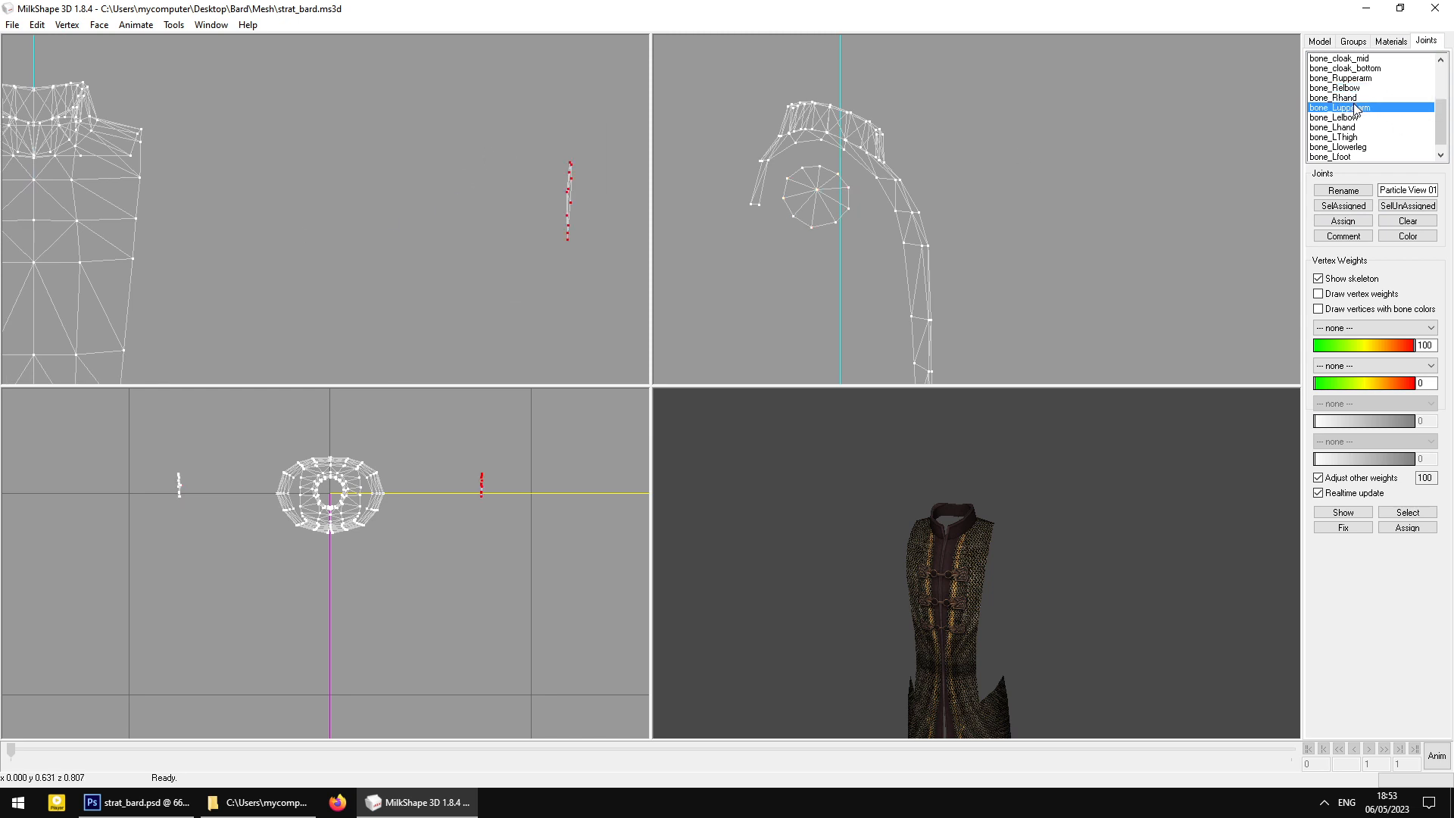
pyautogui.scroll(-1, 1363, 113)
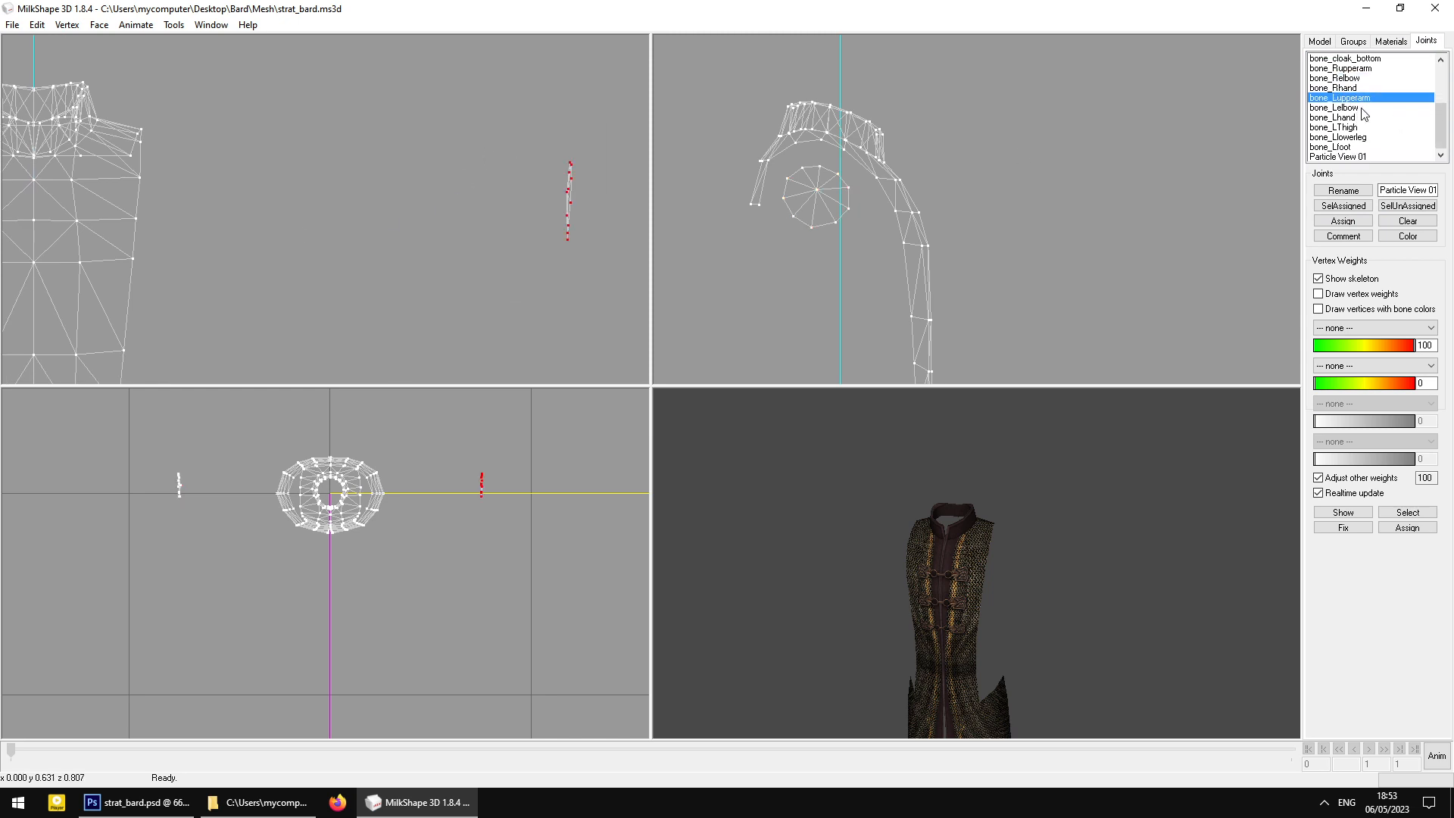
pyautogui.click(1367, 109)
pyautogui.click(1343, 221)
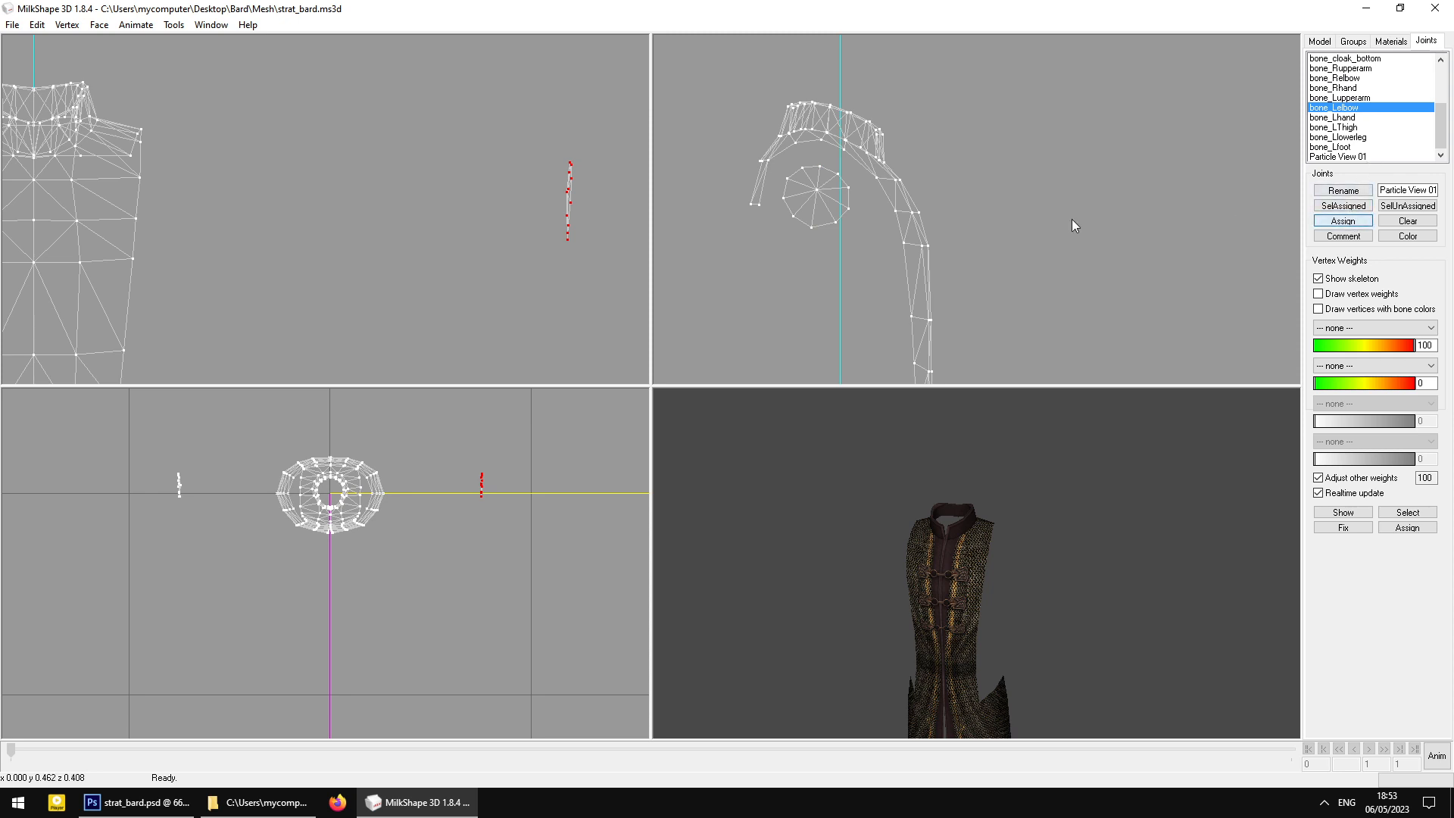
# Select the collar, shoulder and chest vertices of the tunic in the front view and assign them to bone_torso
pyautogui.keyDown('ctrl'); pyautogui.moveTo(300, 219); pyautogui.dragTo(538, 241); pyautogui.keyUp('ctrl')
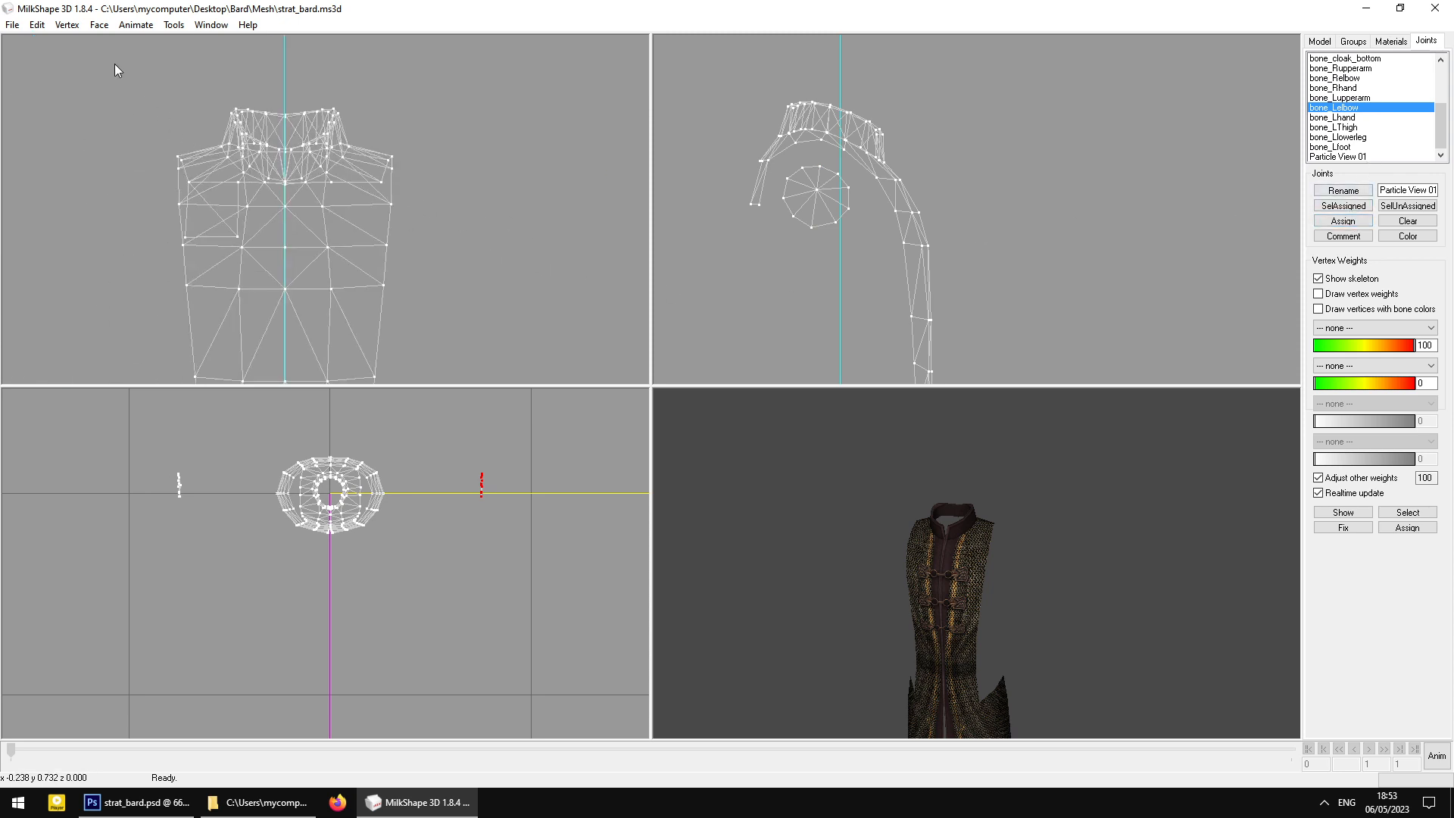
pyautogui.moveTo(115, 70); pyautogui.dragTo(513, 327)
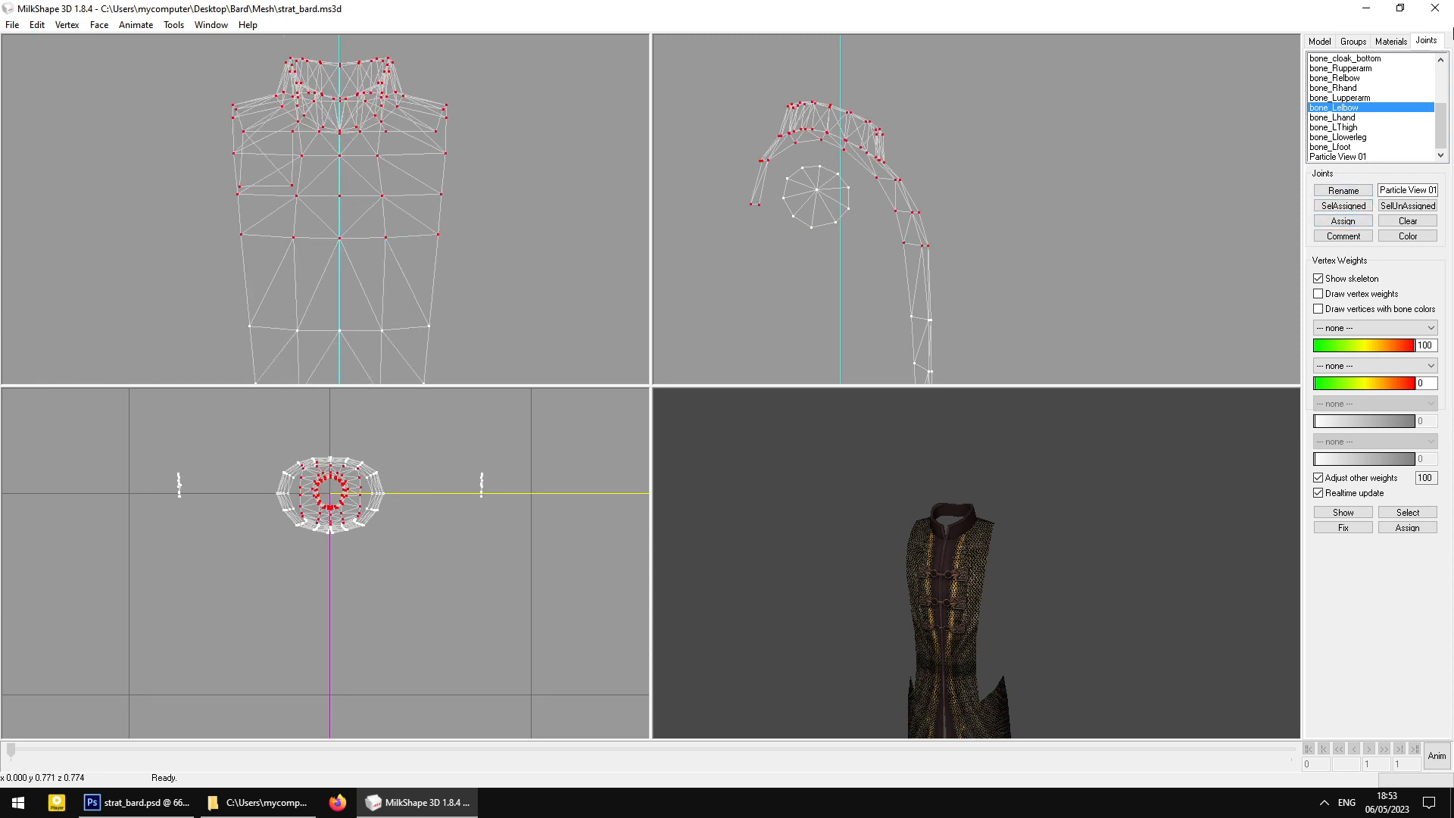
pyautogui.click(1444, 84)
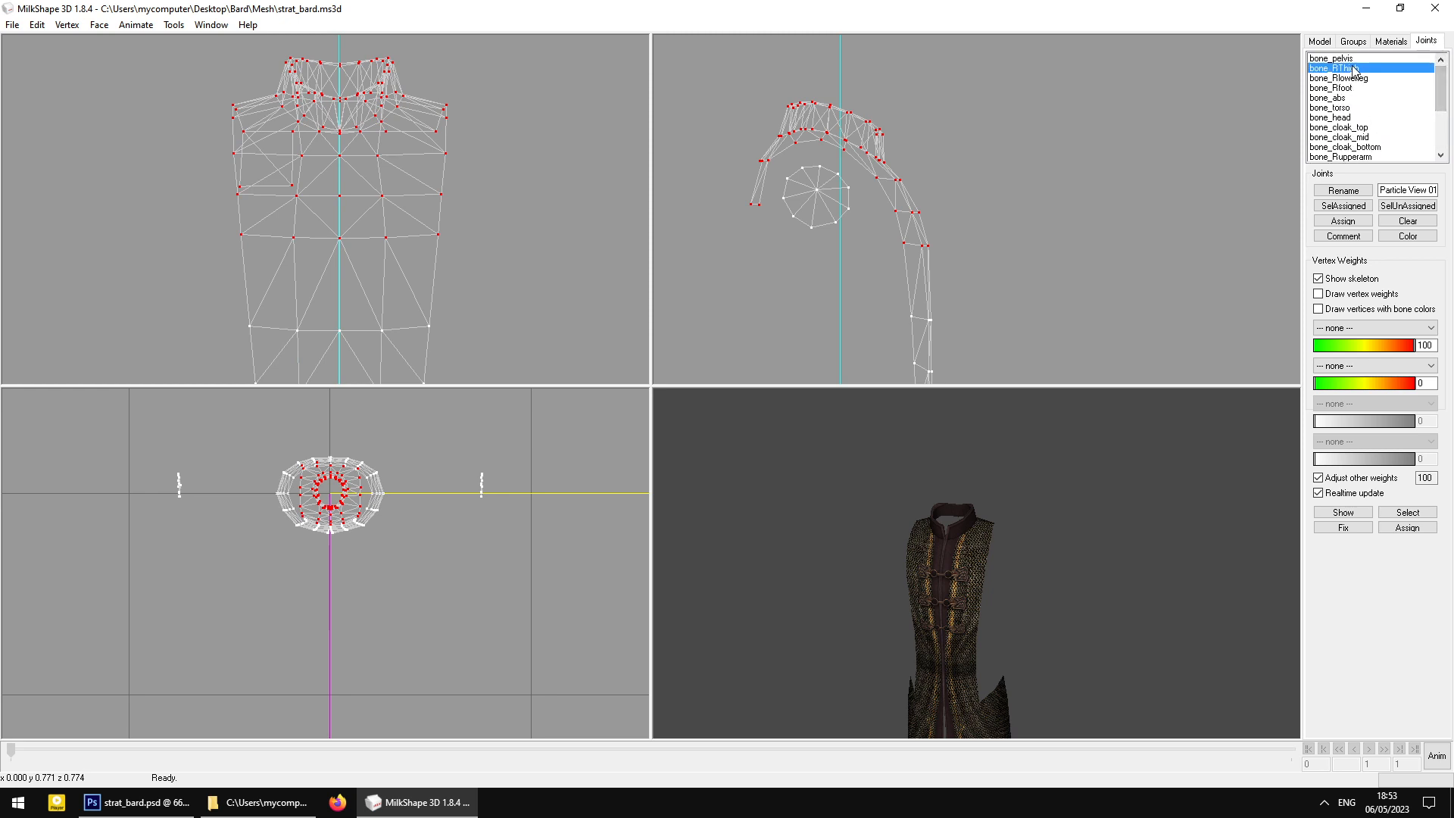
pyautogui.click(1356, 89)
pyautogui.click(1351, 107)
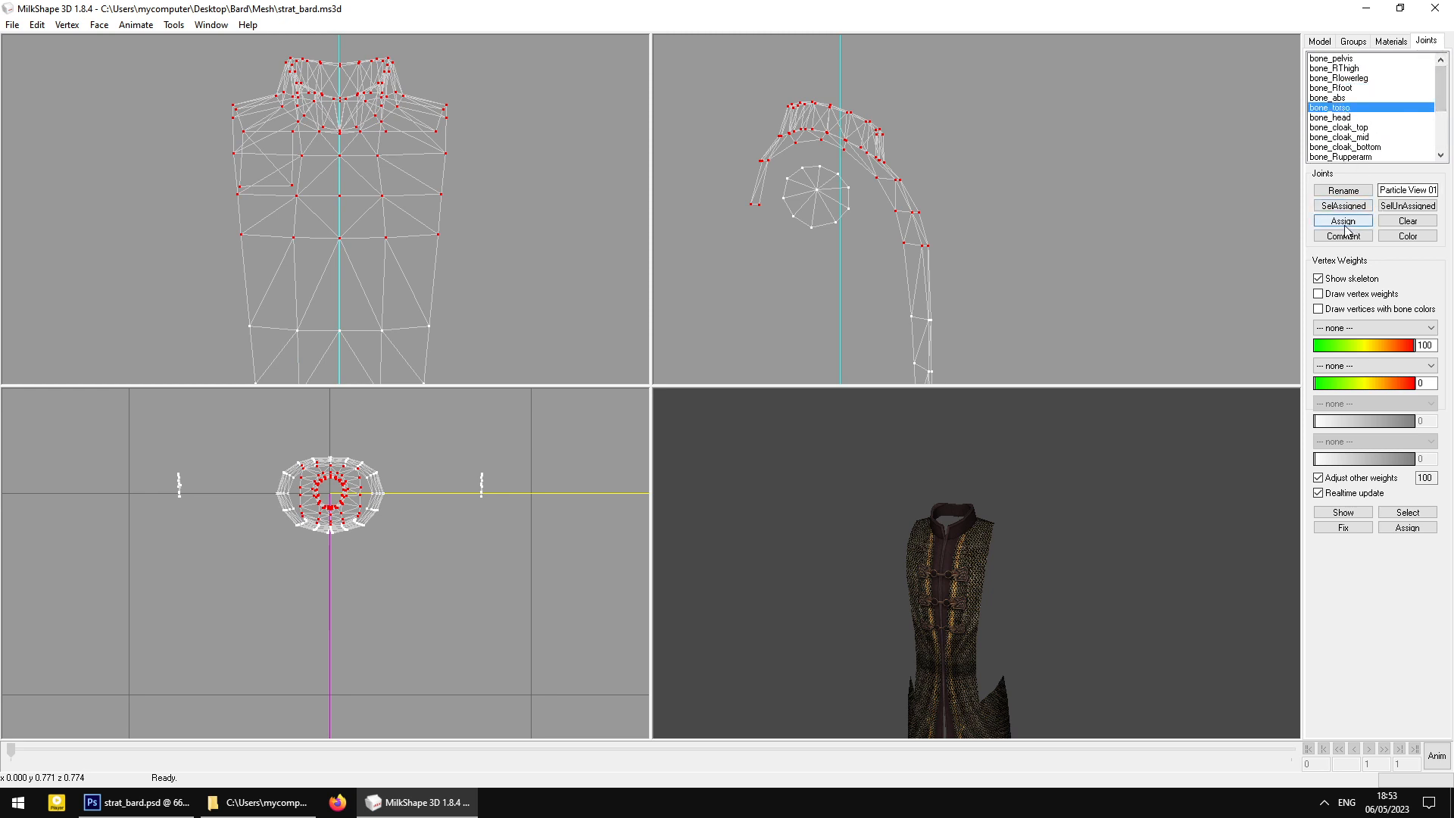
# Select the two vertex rows directly below the tunic's chest in the front view and assign them to bone_abs
pyautogui.moveTo(389, 307)
pyautogui.mouseDown(button='middle')
pyautogui.moveTo(389, 260)
pyautogui.moveTo(357, 206)
pyautogui.moveTo(378, 197)
pyautogui.mouseUp(button='middle')
pyautogui.moveTo(403, 273); pyautogui.dragTo(437, 262, button='middle')
pyautogui.click(216, 121)
pyautogui.moveTo(216, 121); pyautogui.dragTo(518, 211)
pyautogui.click(1339, 60)
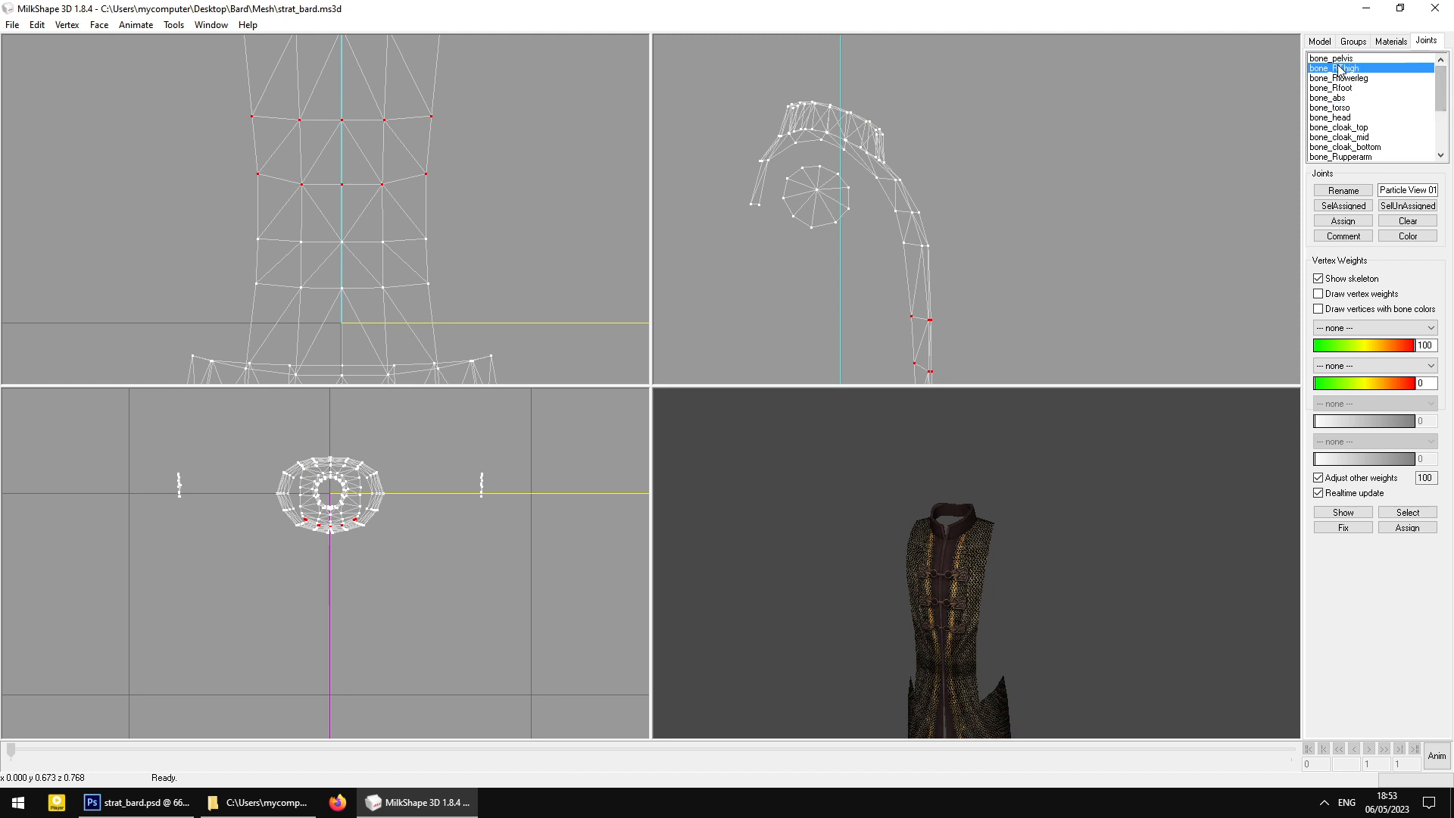
pyautogui.click(1350, 98)
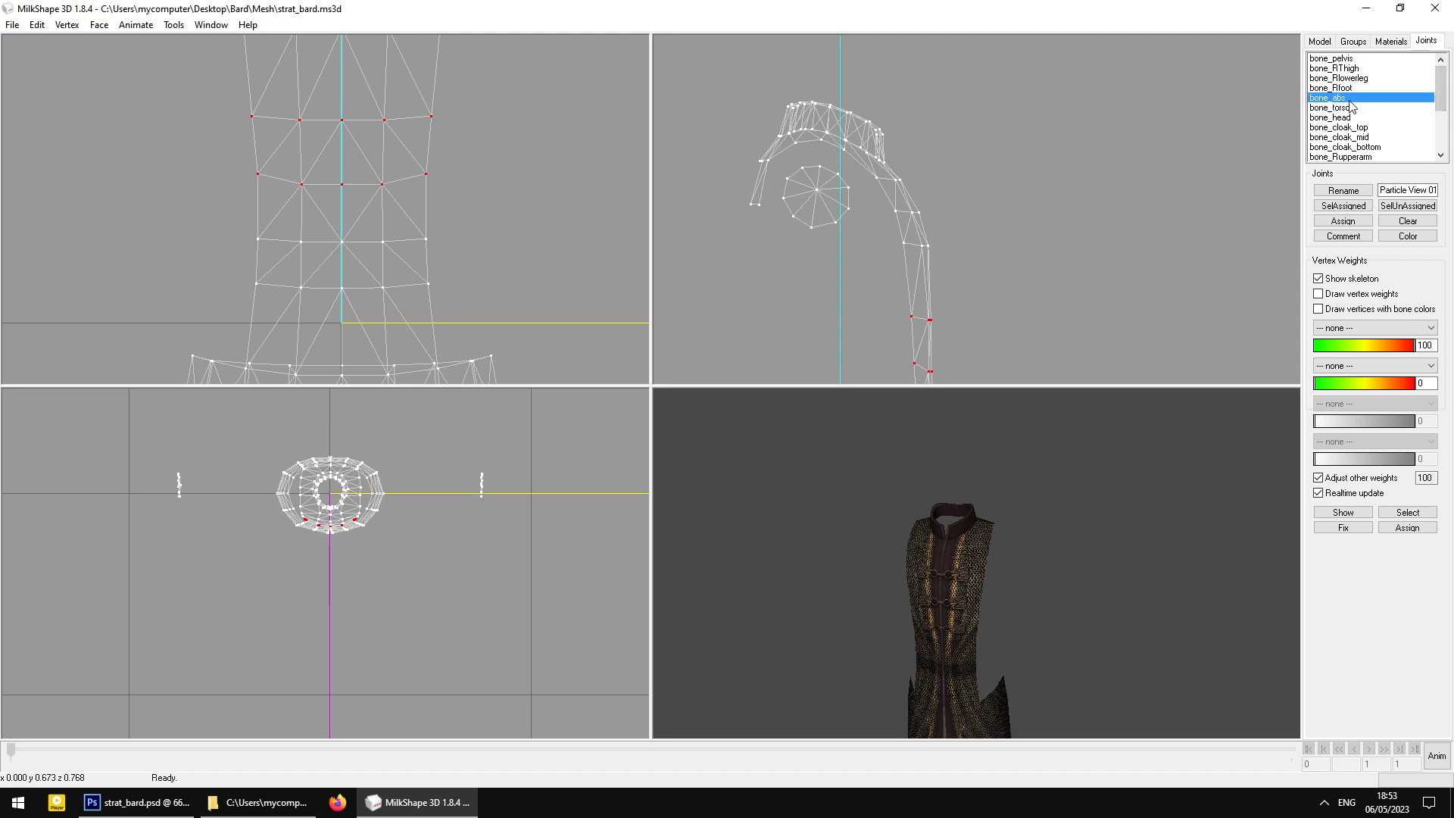
pyautogui.click(1340, 223)
# Select the tunic's waist rows and the skirt's upper edge in the front view and assign them to bone_pelvis
pyautogui.moveTo(322, 206); pyautogui.dragTo(344, 154, button='middle')
pyautogui.moveTo(125, 179); pyautogui.dragTo(606, 335)
pyautogui.click(1358, 59)
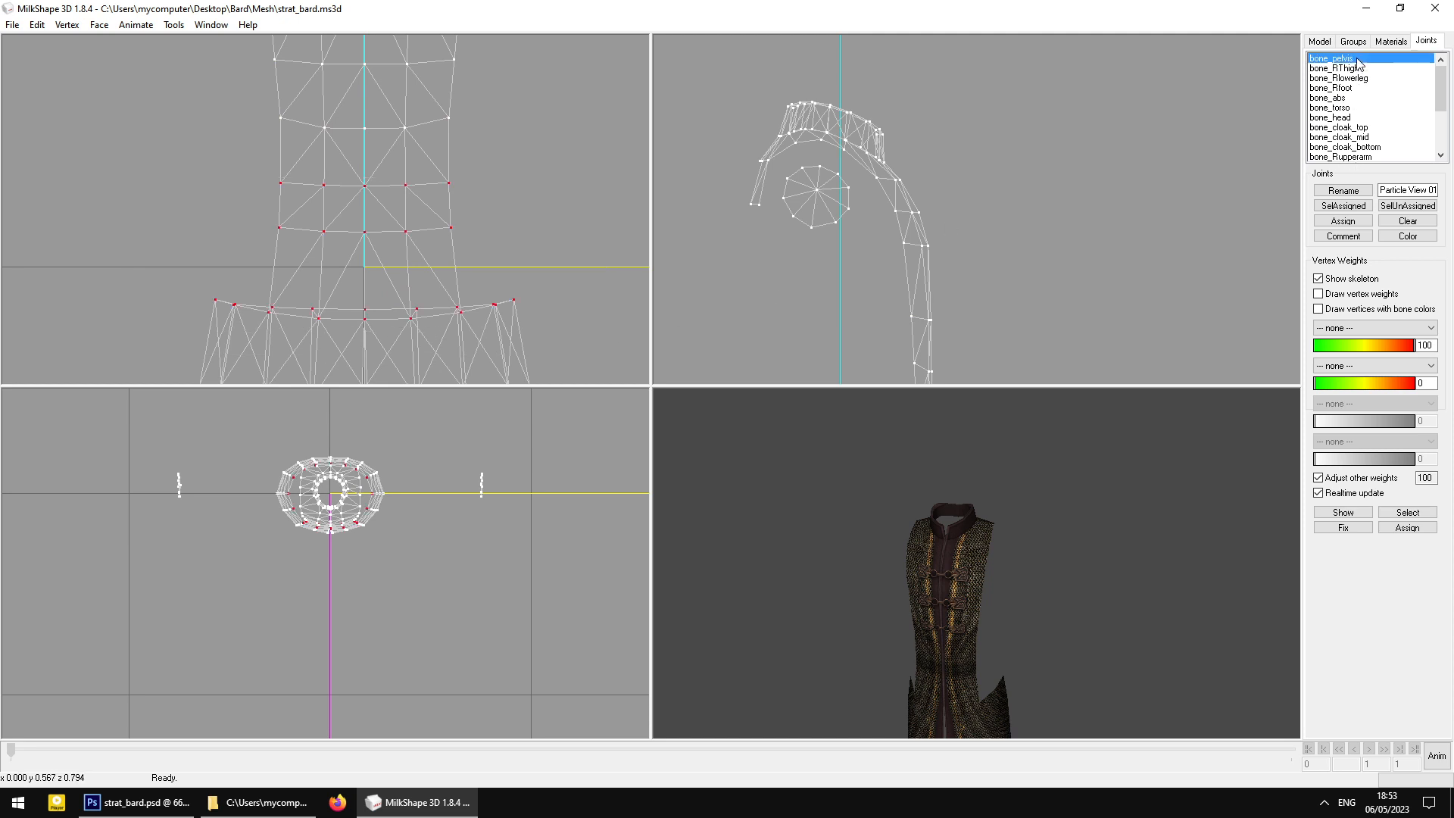
pyautogui.click(1344, 221)
# Select the top two vertex rows of the tunic's skirt and assign them to bone_pelvis
pyautogui.moveTo(425, 240); pyautogui.dragTo(488, 166, button='middle')
pyautogui.moveTo(207, 99); pyautogui.dragTo(568, 212)
pyautogui.click(1351, 222)
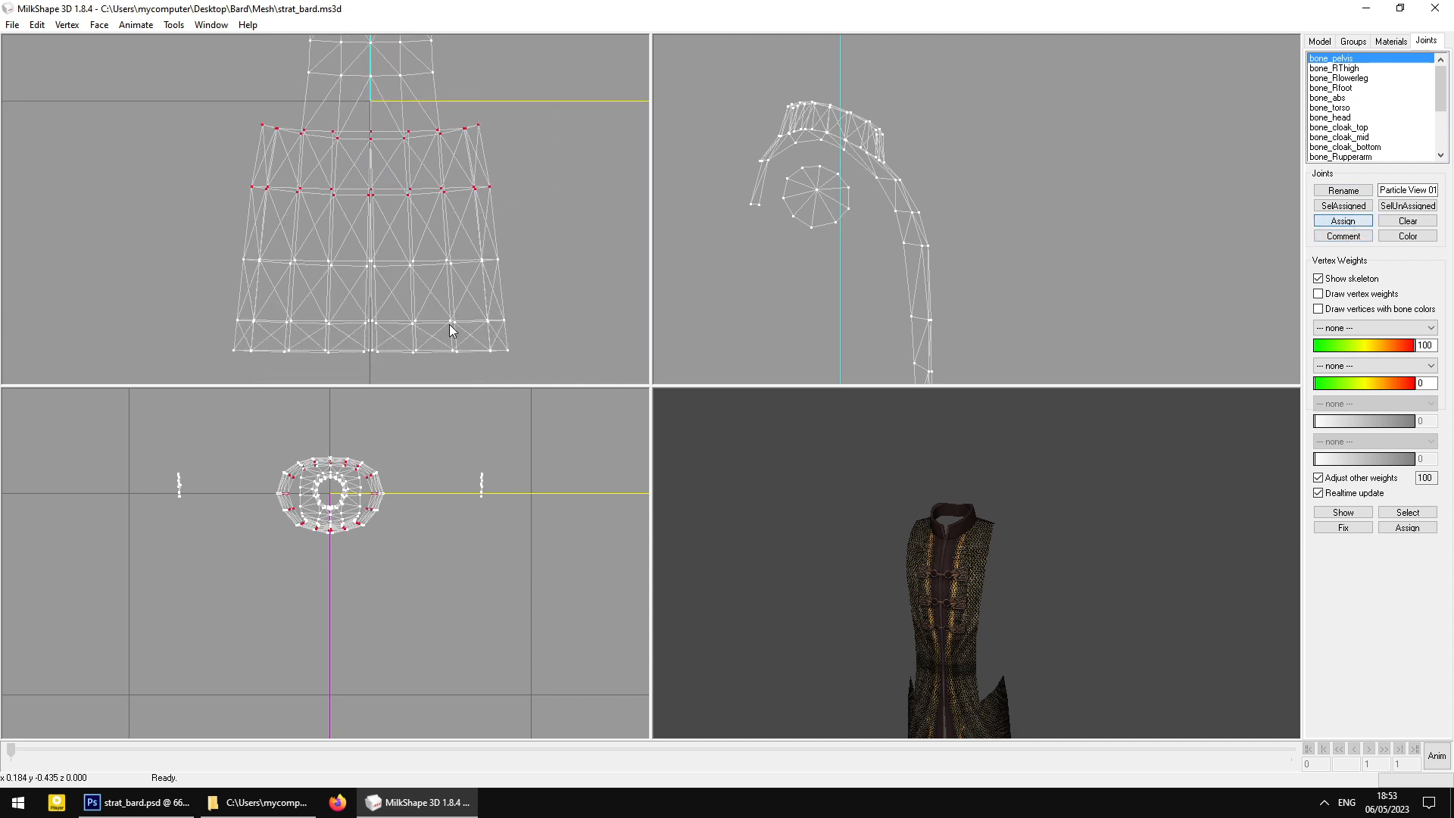
# Select the lowest three vertex rows on the character's right half of the tunic skirt and assign them to bone_RThigh
pyautogui.moveTo(447, 323); pyautogui.dragTo(475, 265, button='middle')
pyautogui.moveTo(255, 182); pyautogui.dragTo(380, 310)
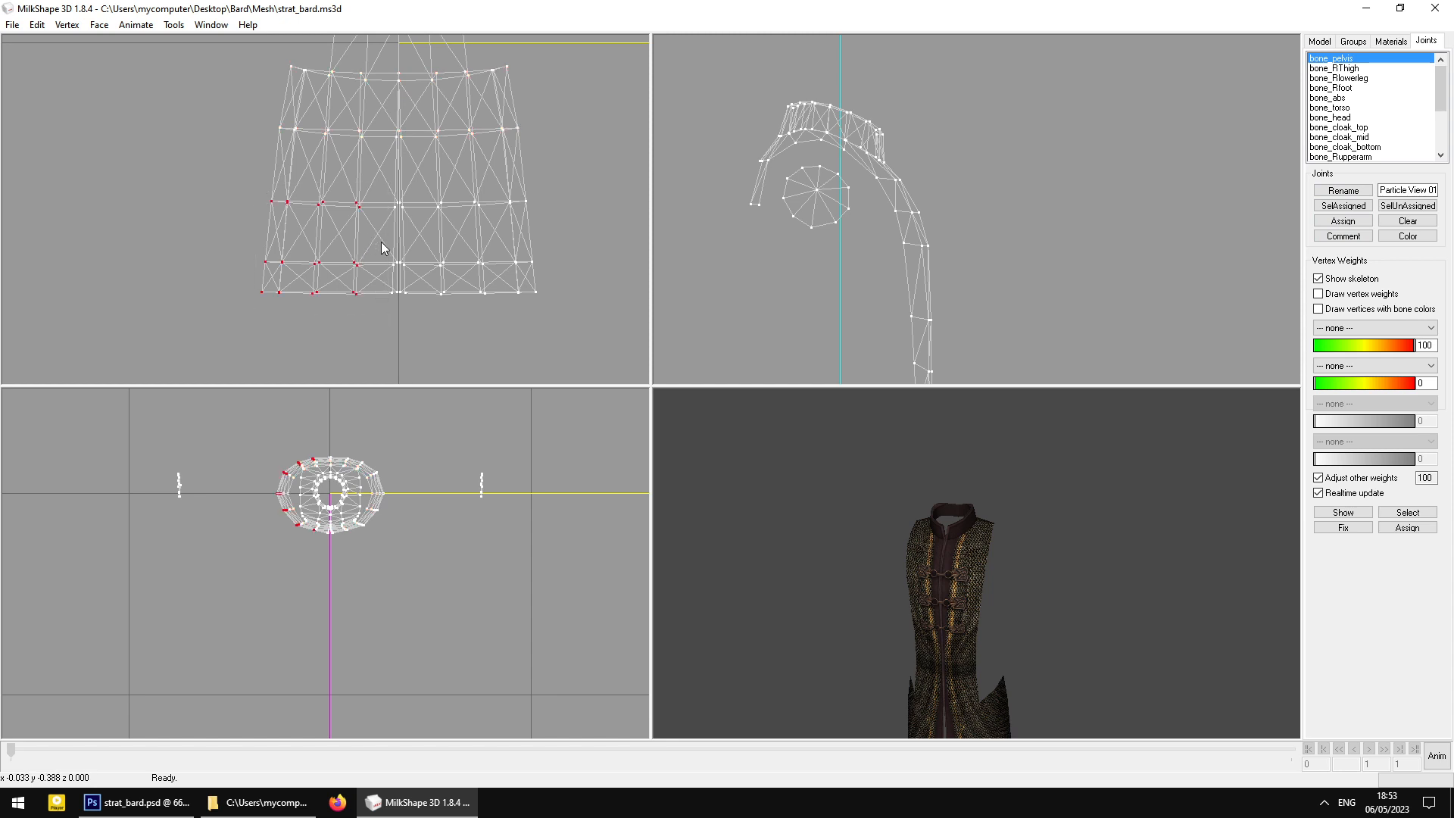
pyautogui.scroll(2, 379, 254)
pyautogui.moveTo(193, 195); pyautogui.dragTo(395, 379)
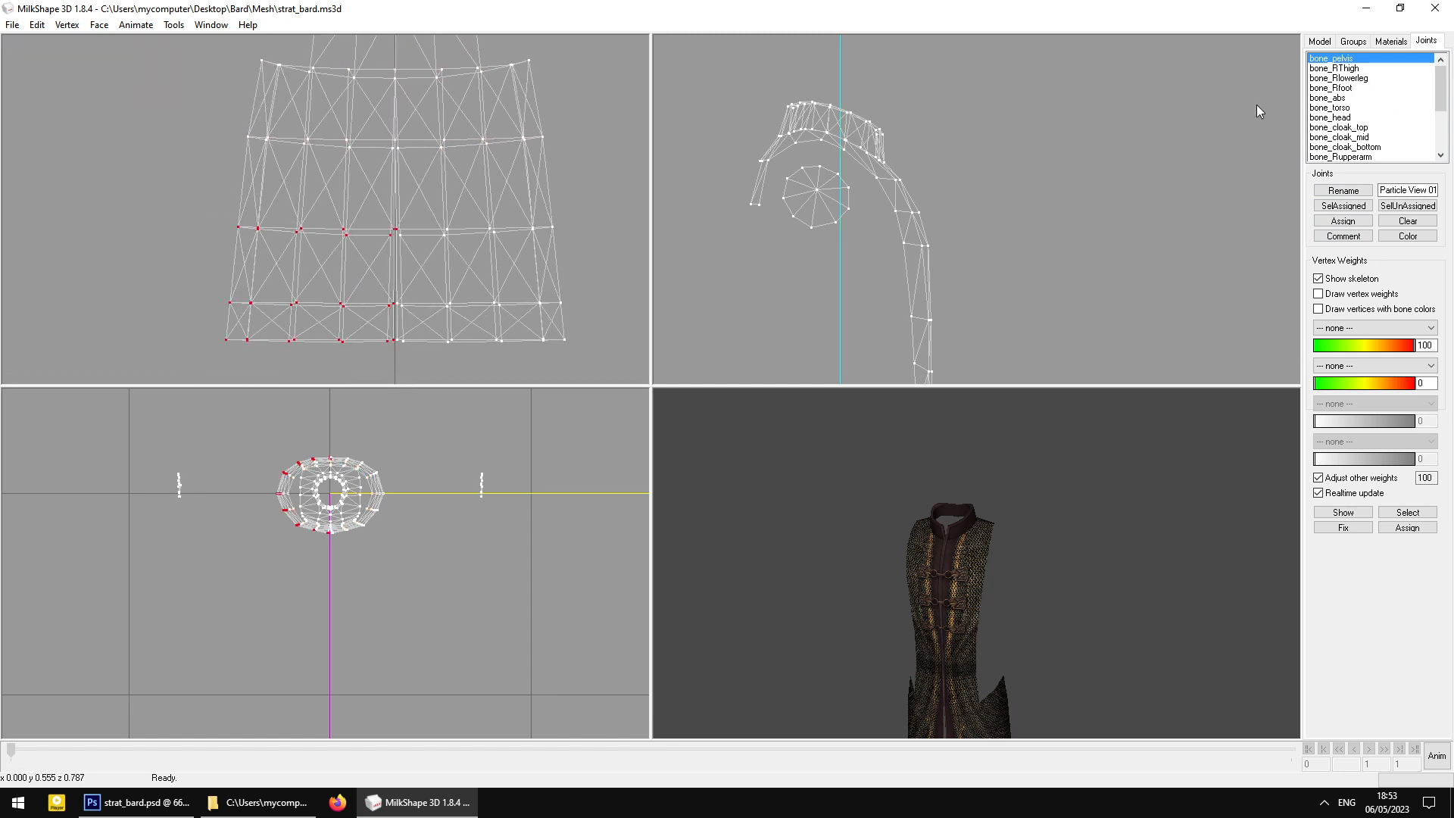
pyautogui.moveTo(193, 179); pyautogui.dragTo(394, 367)
pyautogui.click(1369, 80)
pyautogui.scroll(-1, 1358, 106)
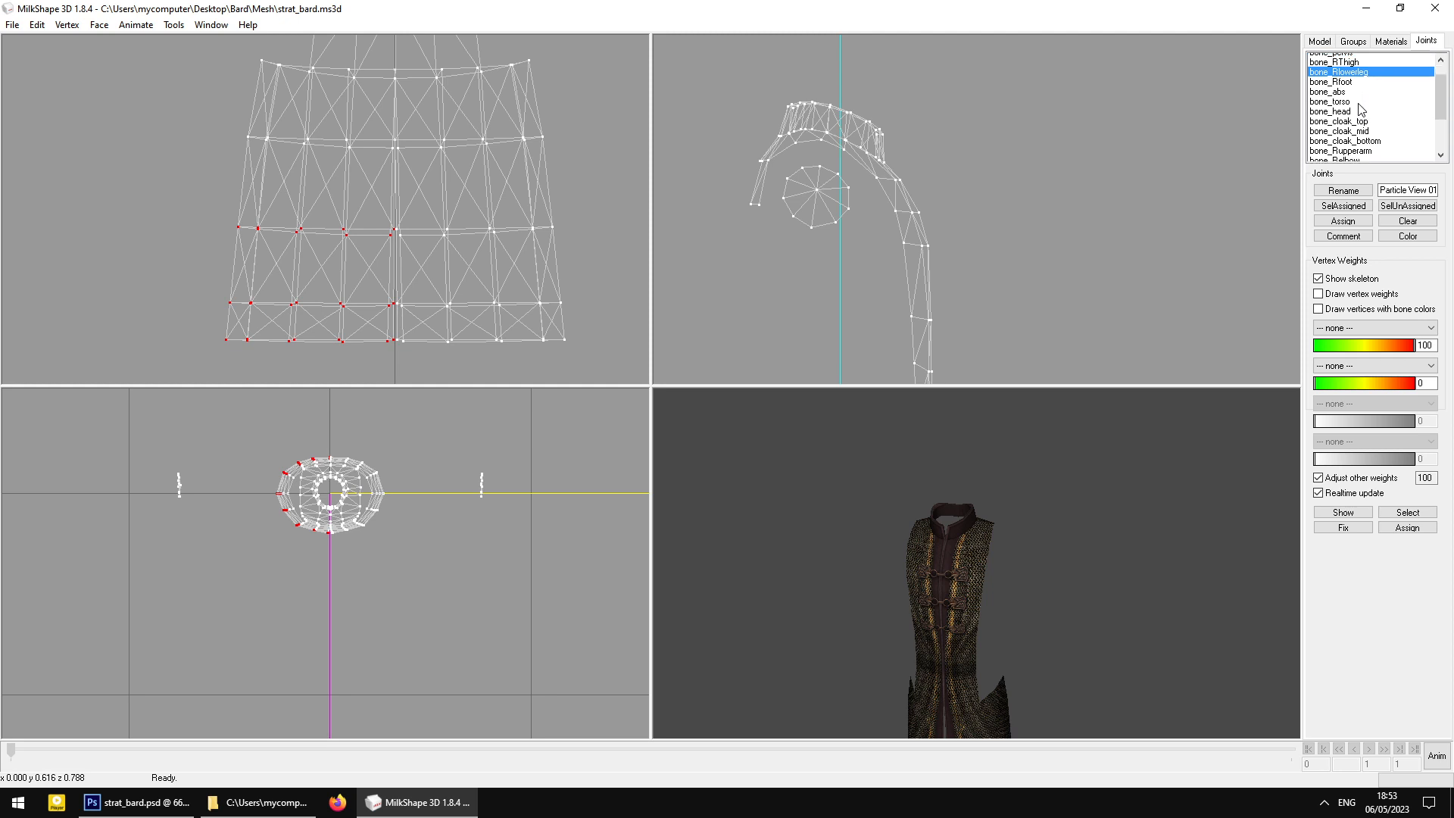
pyautogui.scroll(1, 1358, 106)
pyautogui.scroll(1, 1360, 109)
pyautogui.click(1340, 68)
pyautogui.click(1352, 221)
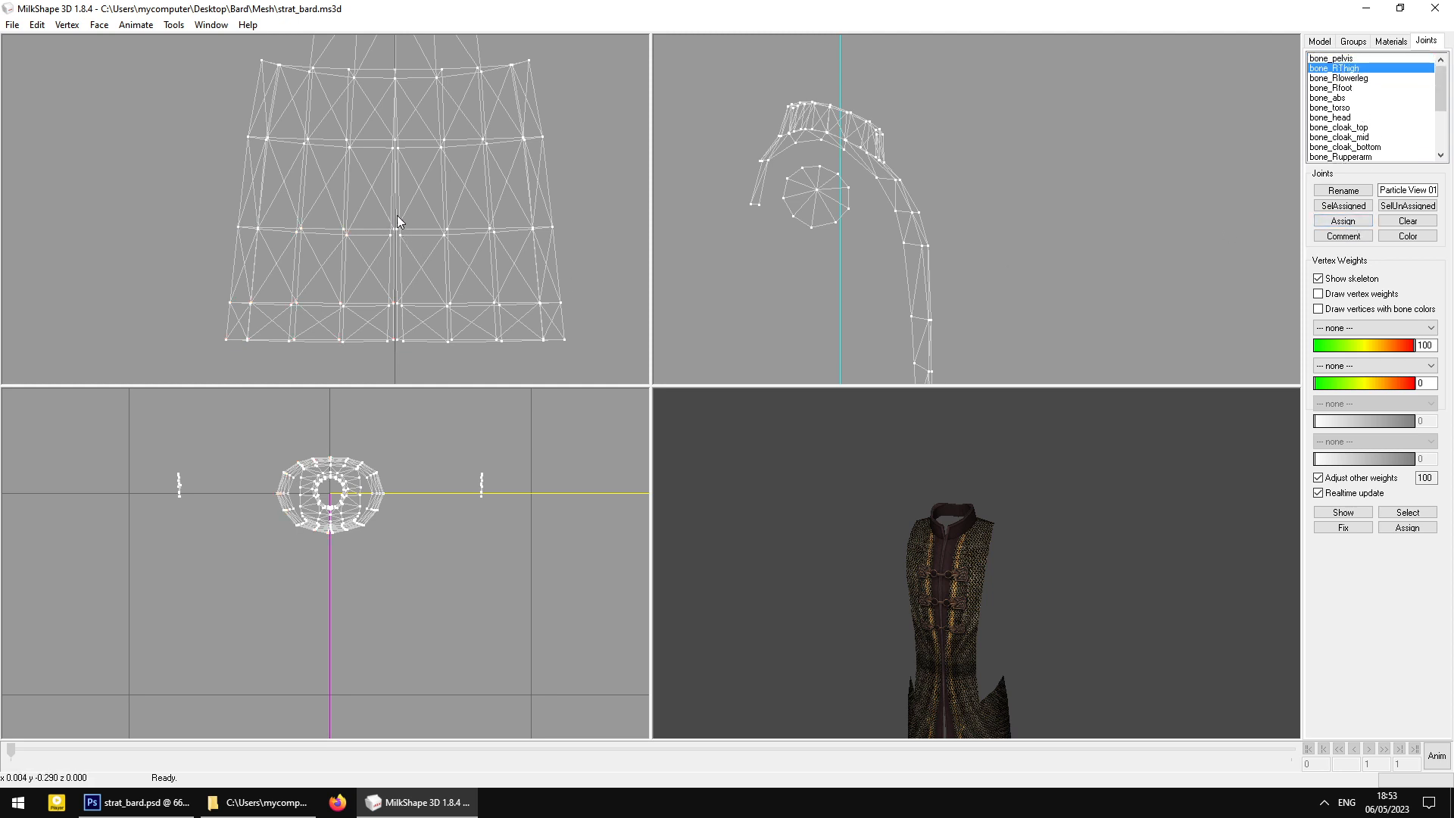
# Select the lowest three vertex rows on the character's left half of the tunic skirt and assign them to bone_LThigh
pyautogui.moveTo(396, 214); pyautogui.dragTo(625, 346)
pyautogui.click(1342, 87)
pyautogui.scroll(-3, 1348, 106)
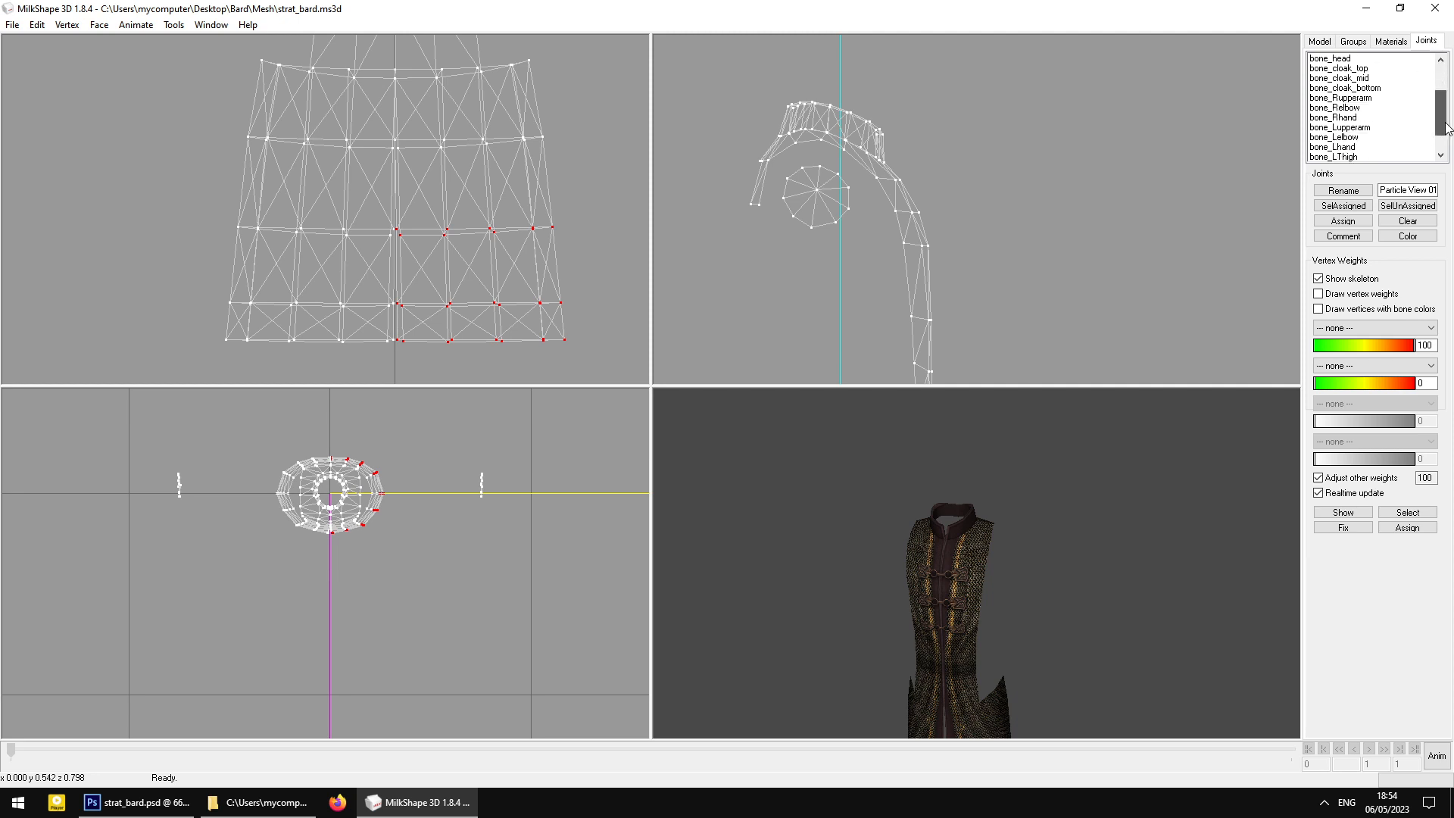
pyautogui.click(1370, 118)
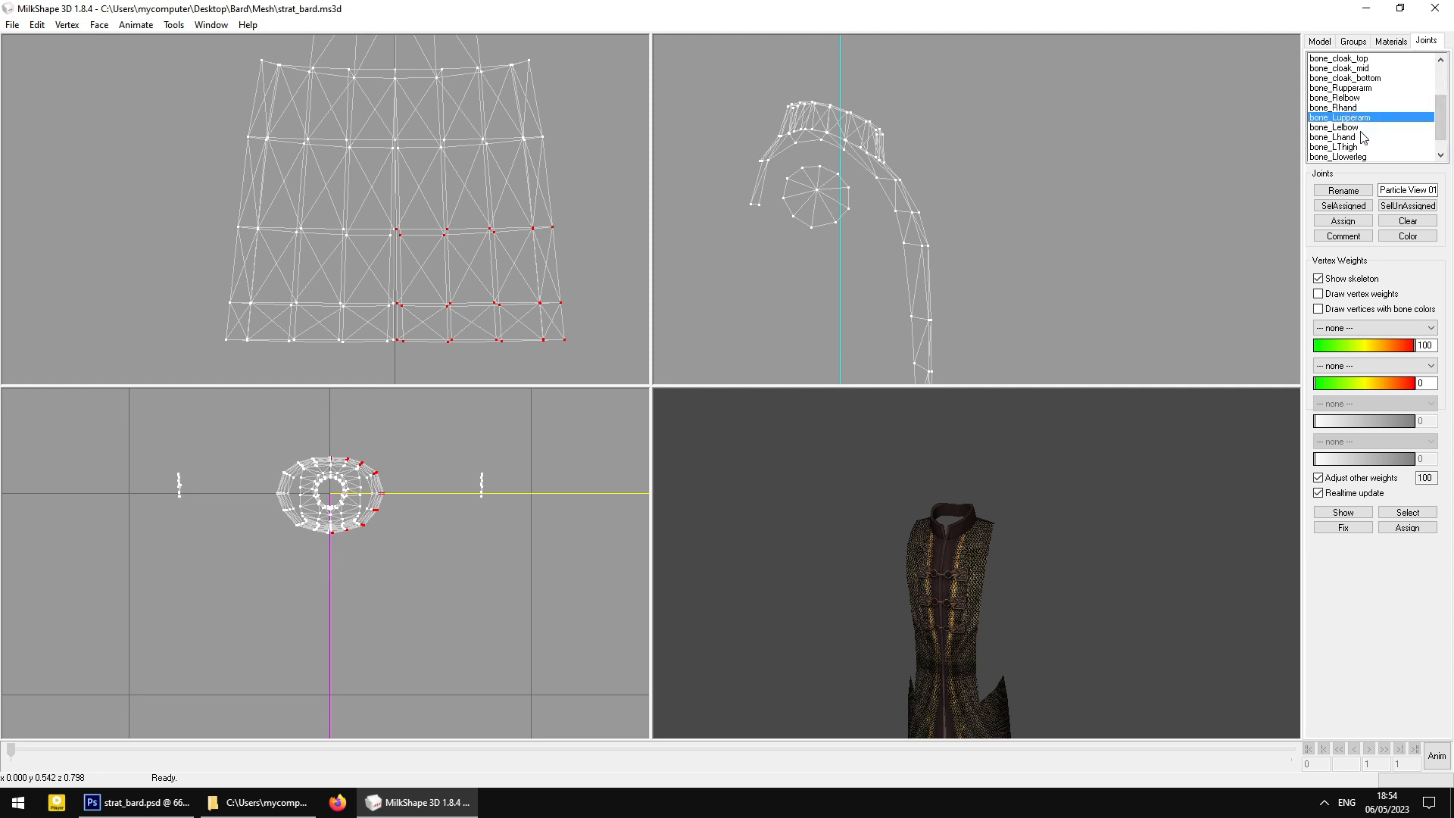
pyautogui.click(1362, 139)
pyautogui.click(1359, 148)
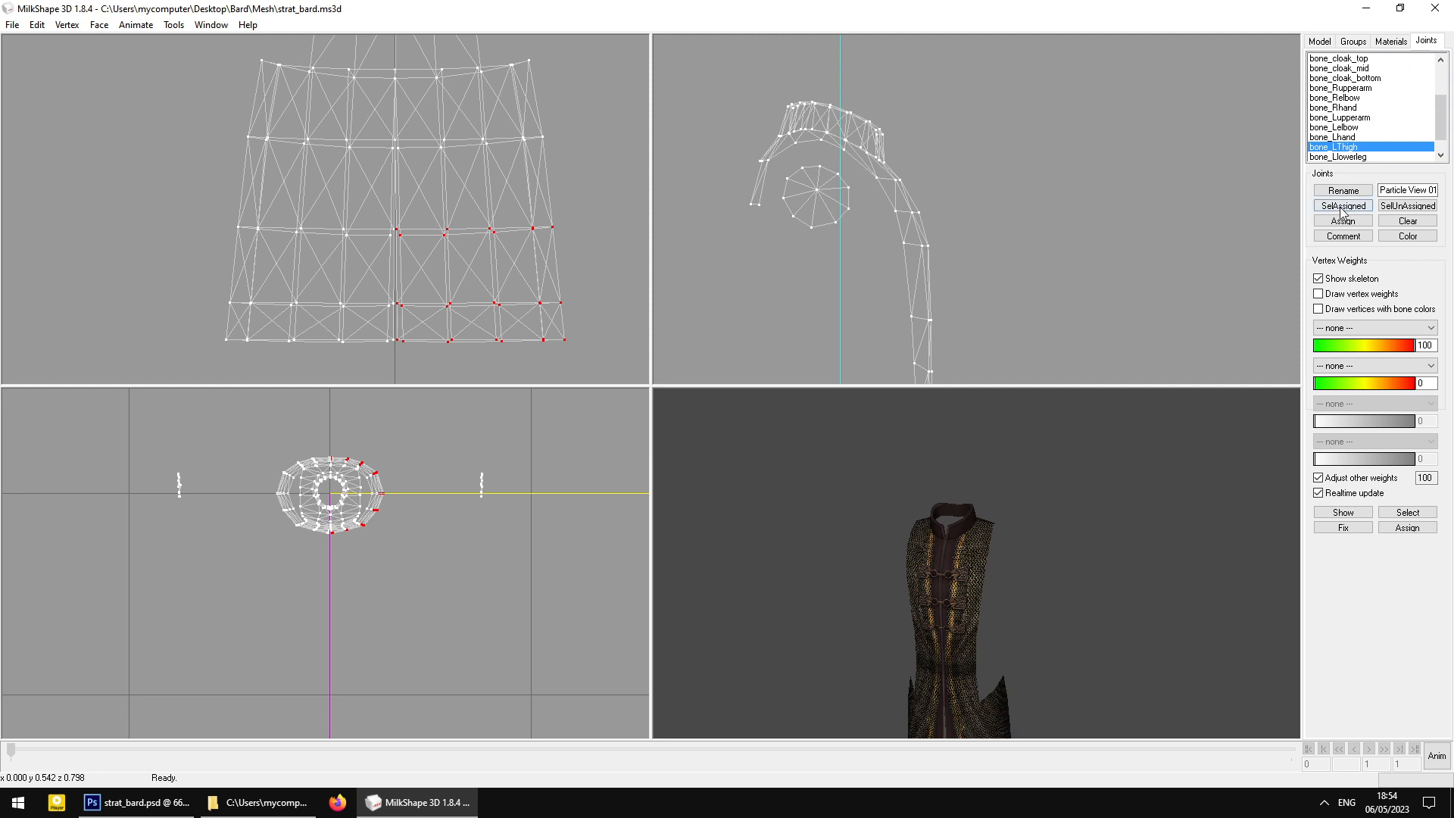
# Deselect the skirt vertices, hide the tunic1 group and unhide the low_poly_obj group
pyautogui.click(1353, 41)
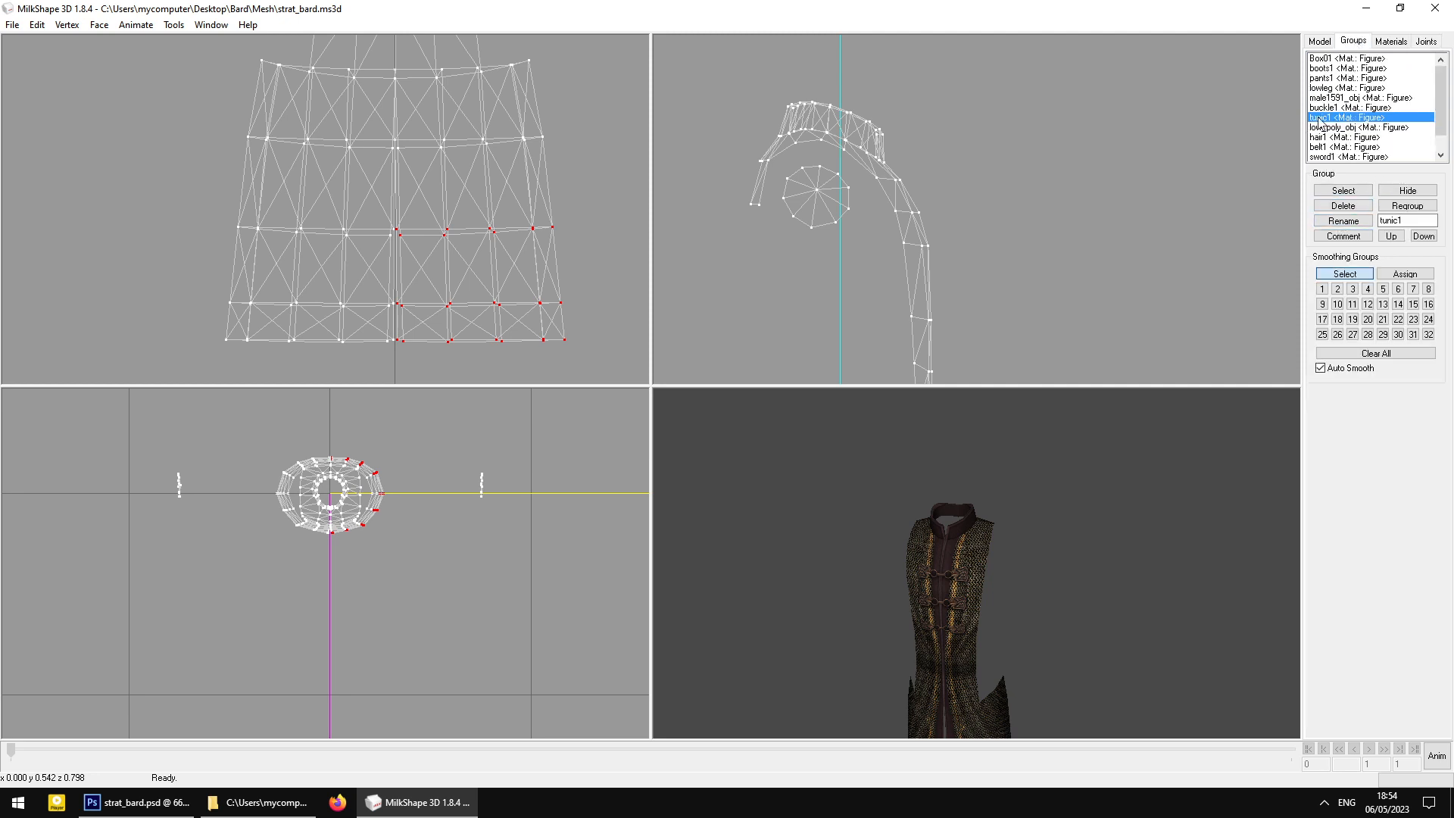
pyautogui.click(577, 314)
pyautogui.click(1420, 193)
pyautogui.click(1420, 194)
pyautogui.click(1420, 190)
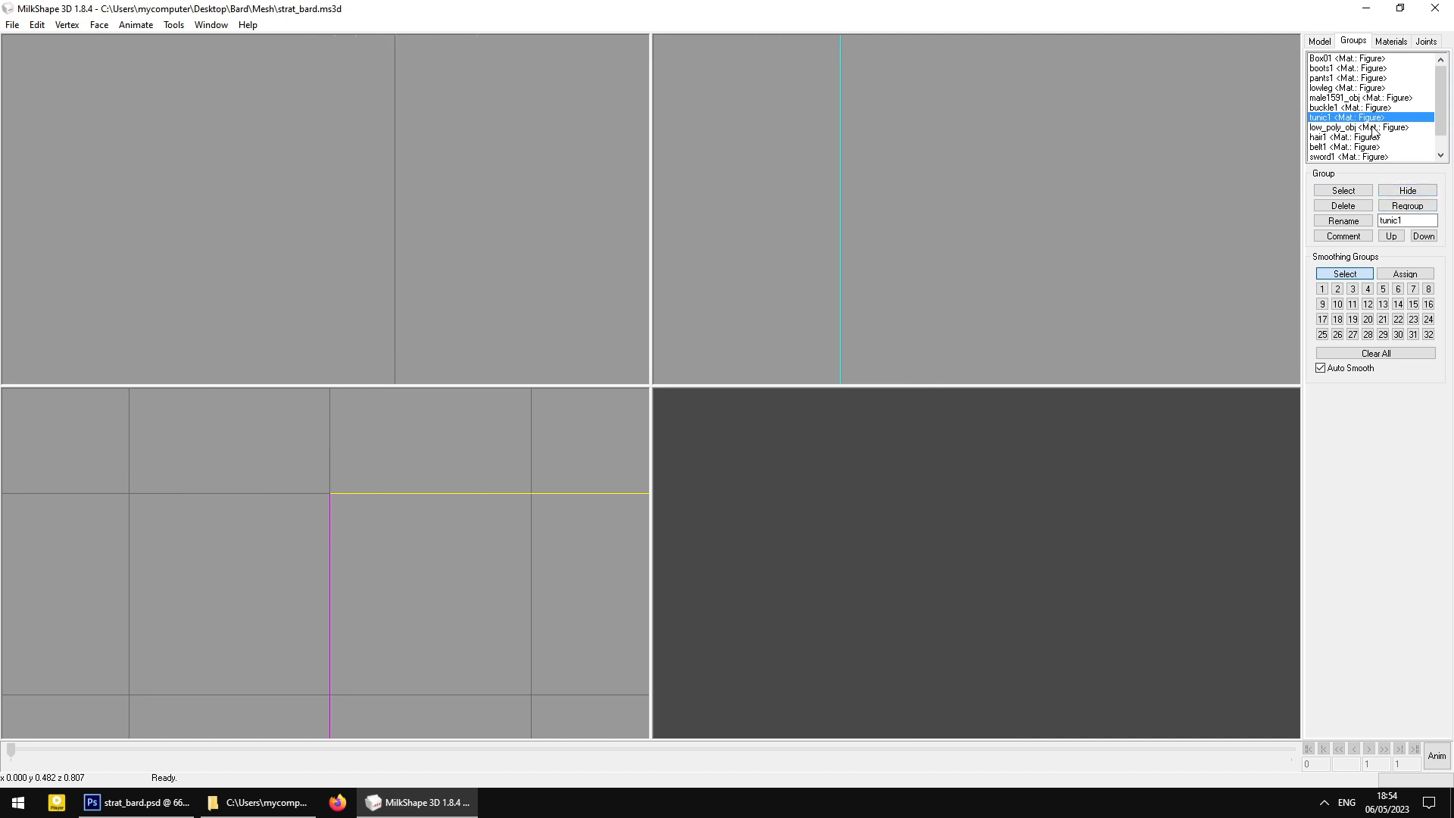
pyautogui.click(1375, 128)
pyautogui.click(1414, 191)
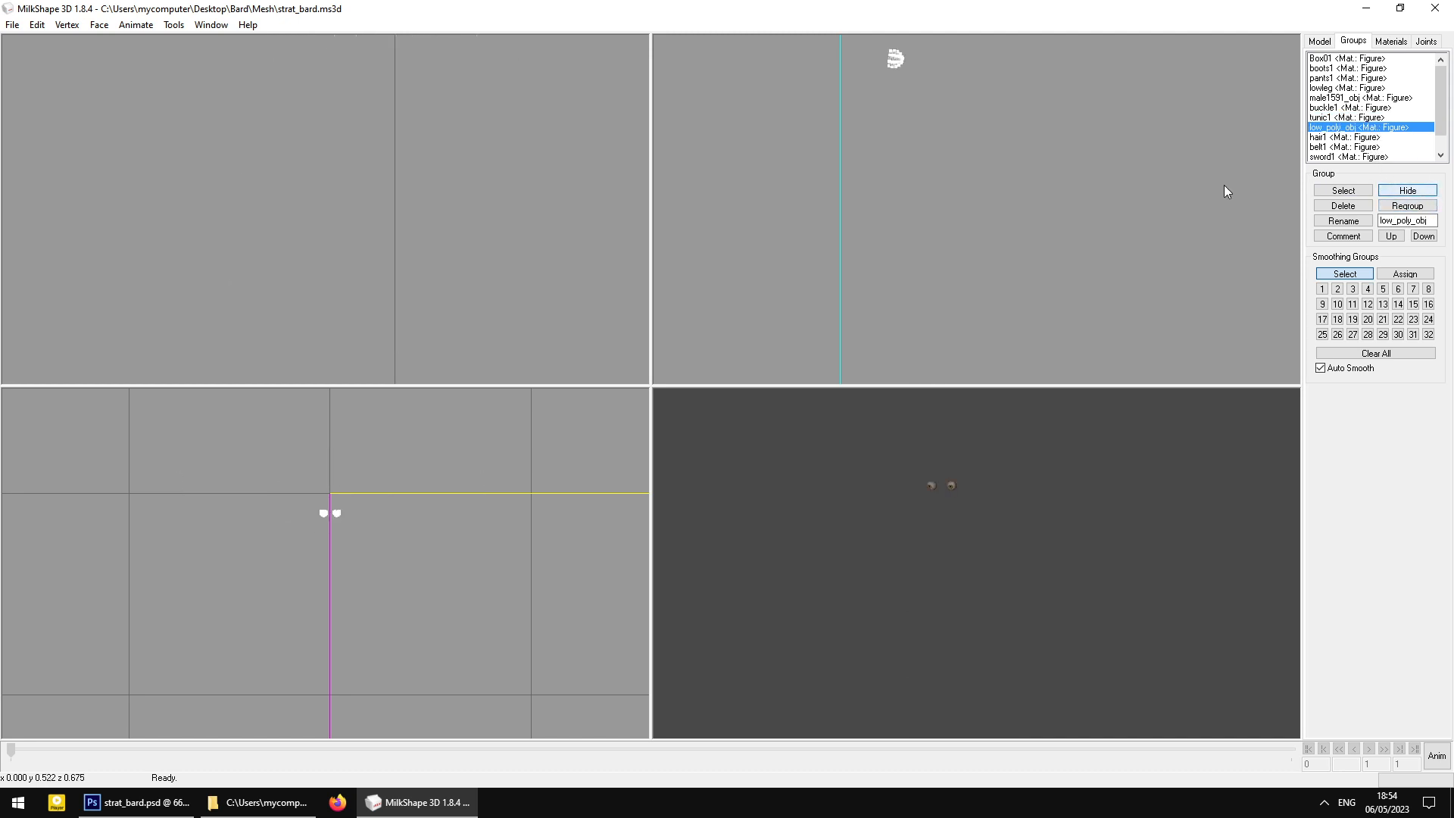
# Select all vertices of both eyes in the side view and assign them to bone_head
pyautogui.moveTo(860, 182); pyautogui.dragTo(908, 223)
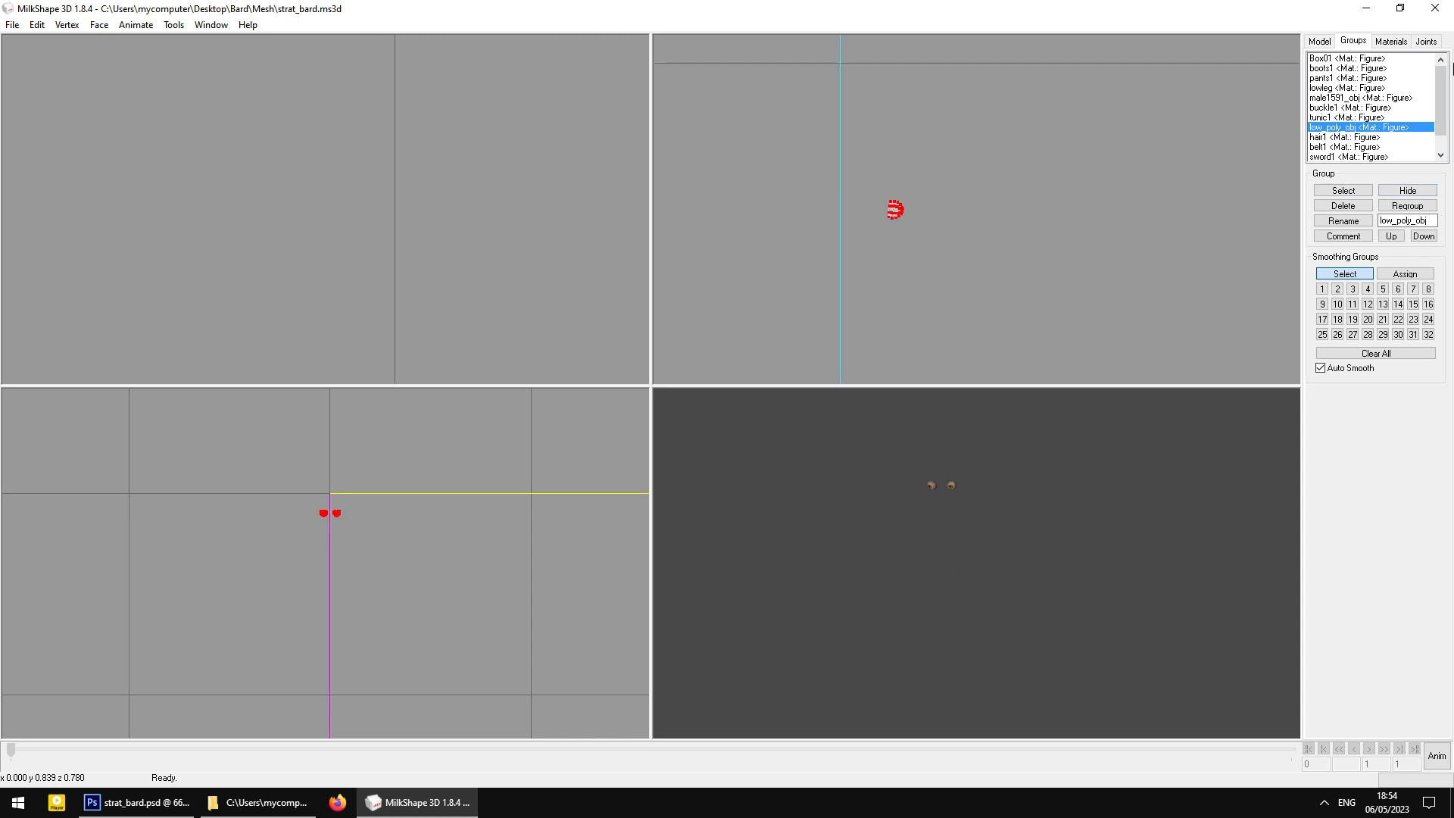
pyautogui.click(1421, 42)
pyautogui.scroll(5, 1340, 111)
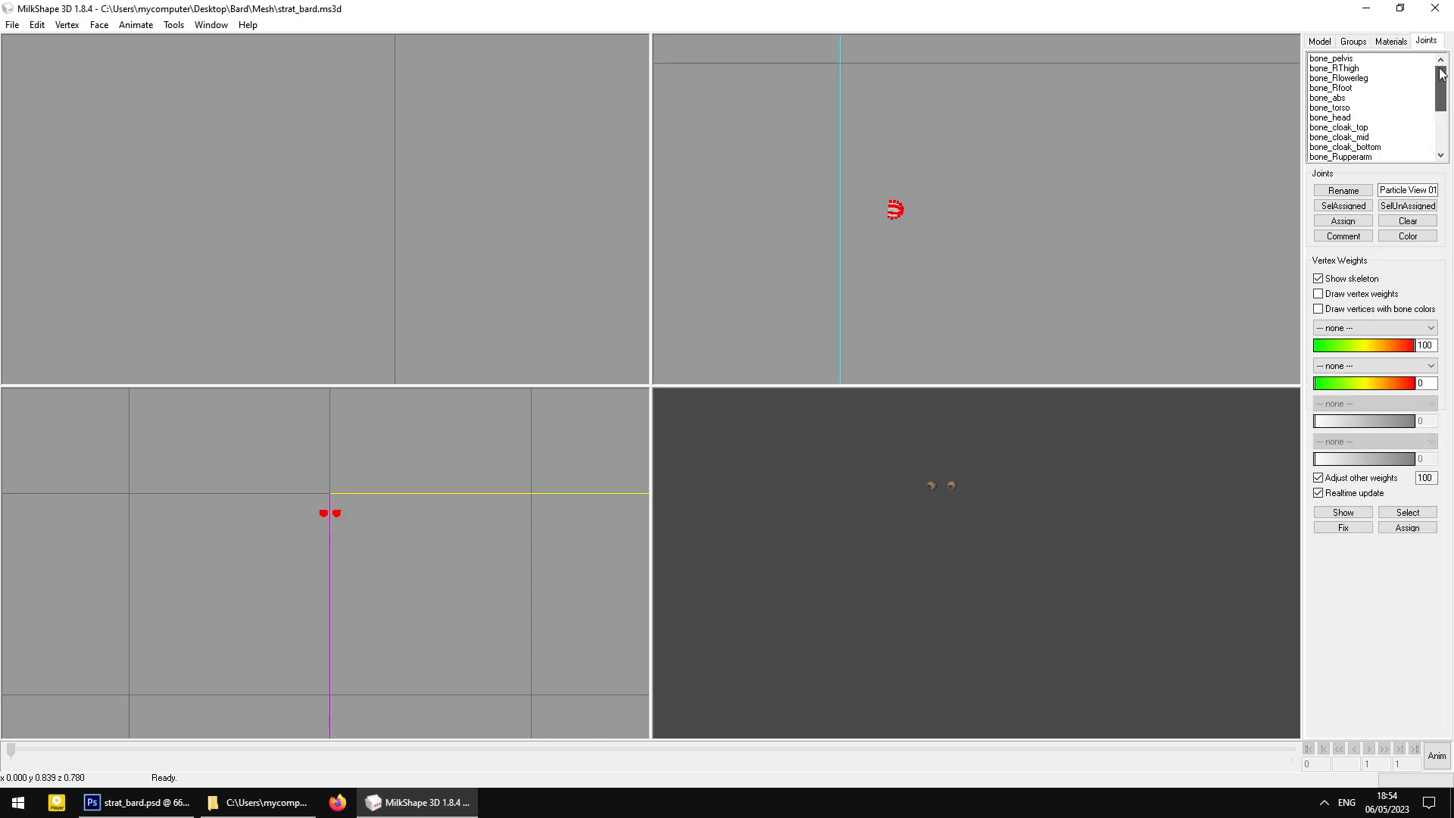
pyautogui.click(1339, 117)
pyautogui.click(1342, 221)
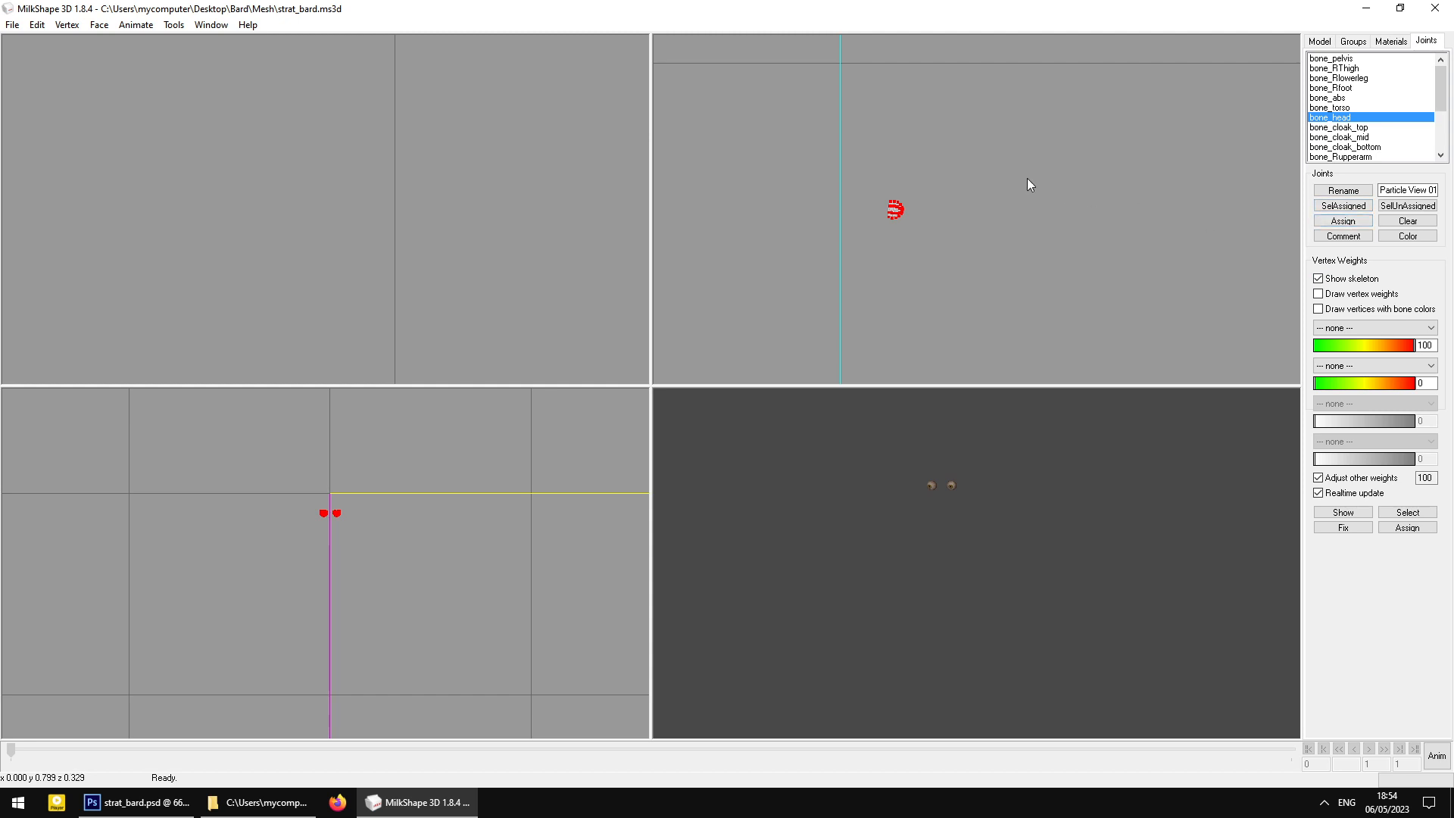
# Hide the low_poly_obj group and unhide the hair1 group
pyautogui.click(1348, 43)
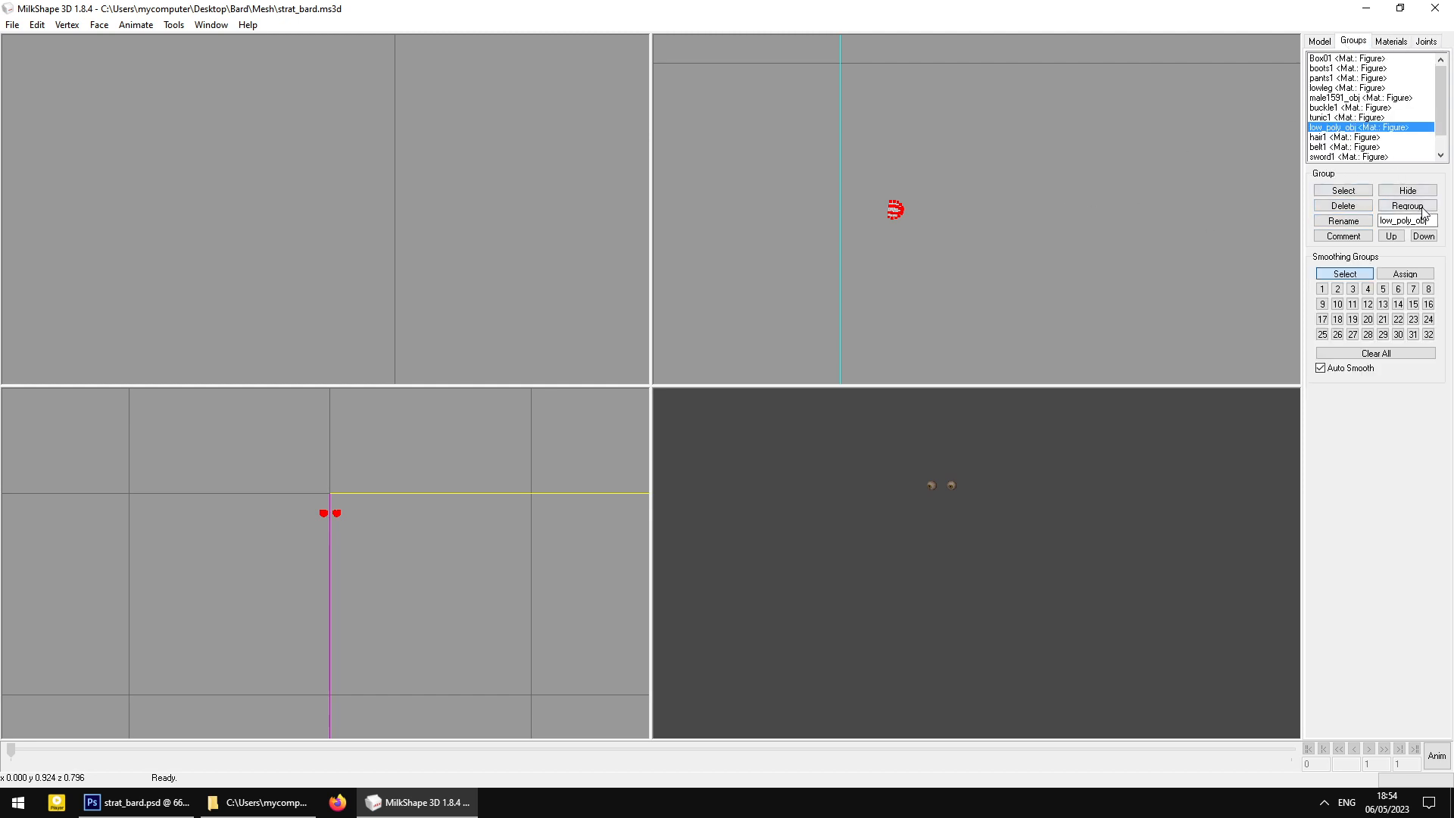
pyautogui.click(1407, 190)
pyautogui.click(1342, 137)
pyautogui.click(1407, 190)
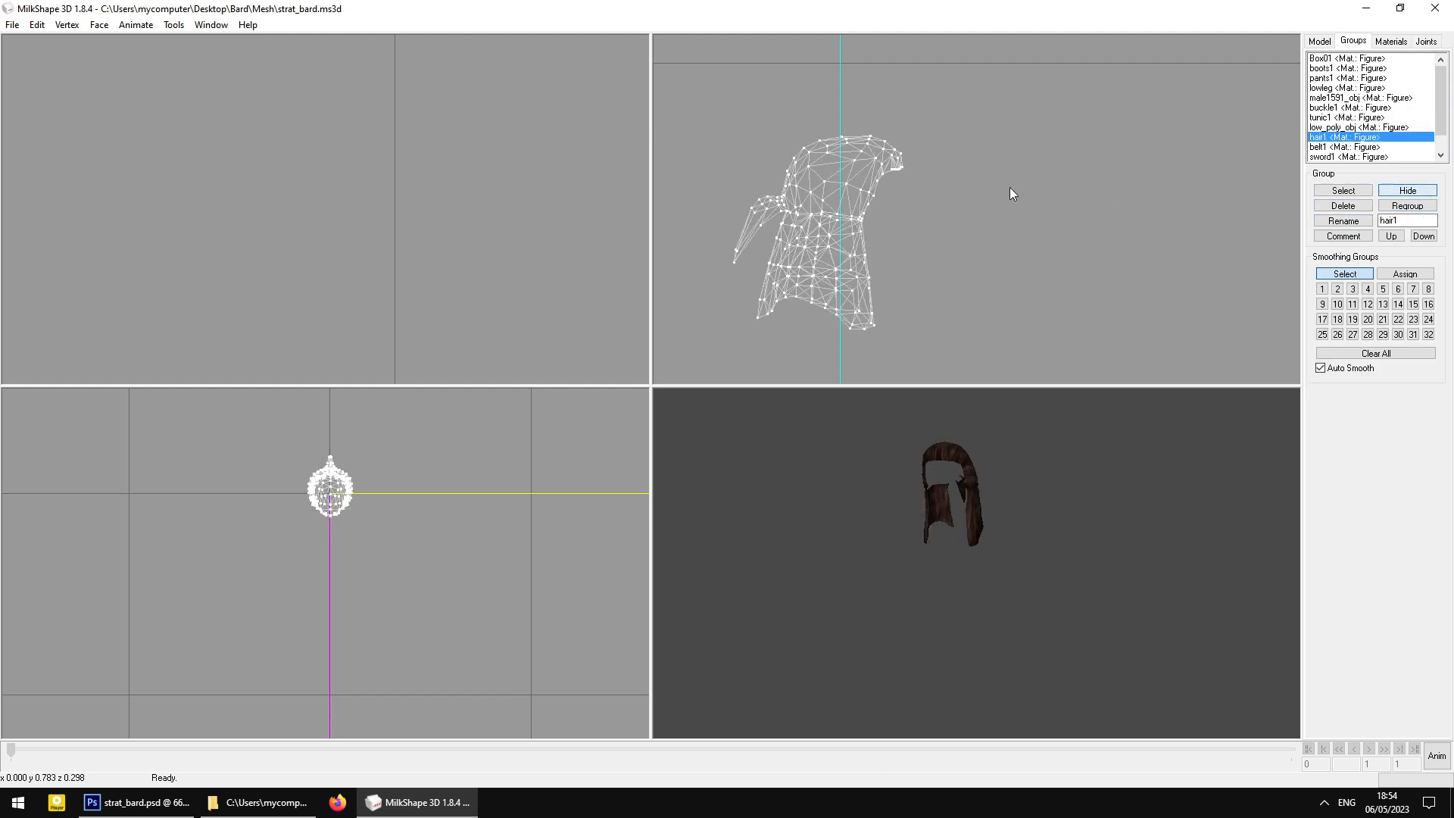
# Select the upper hair vertices, including the ponytail, in the side view and assign them to bone_head
pyautogui.scroll(1, 743, 161)
pyautogui.moveTo(743, 161); pyautogui.dragTo(767, 154, button='middle')
pyautogui.moveTo(686, 70); pyautogui.dragTo(1021, 270)
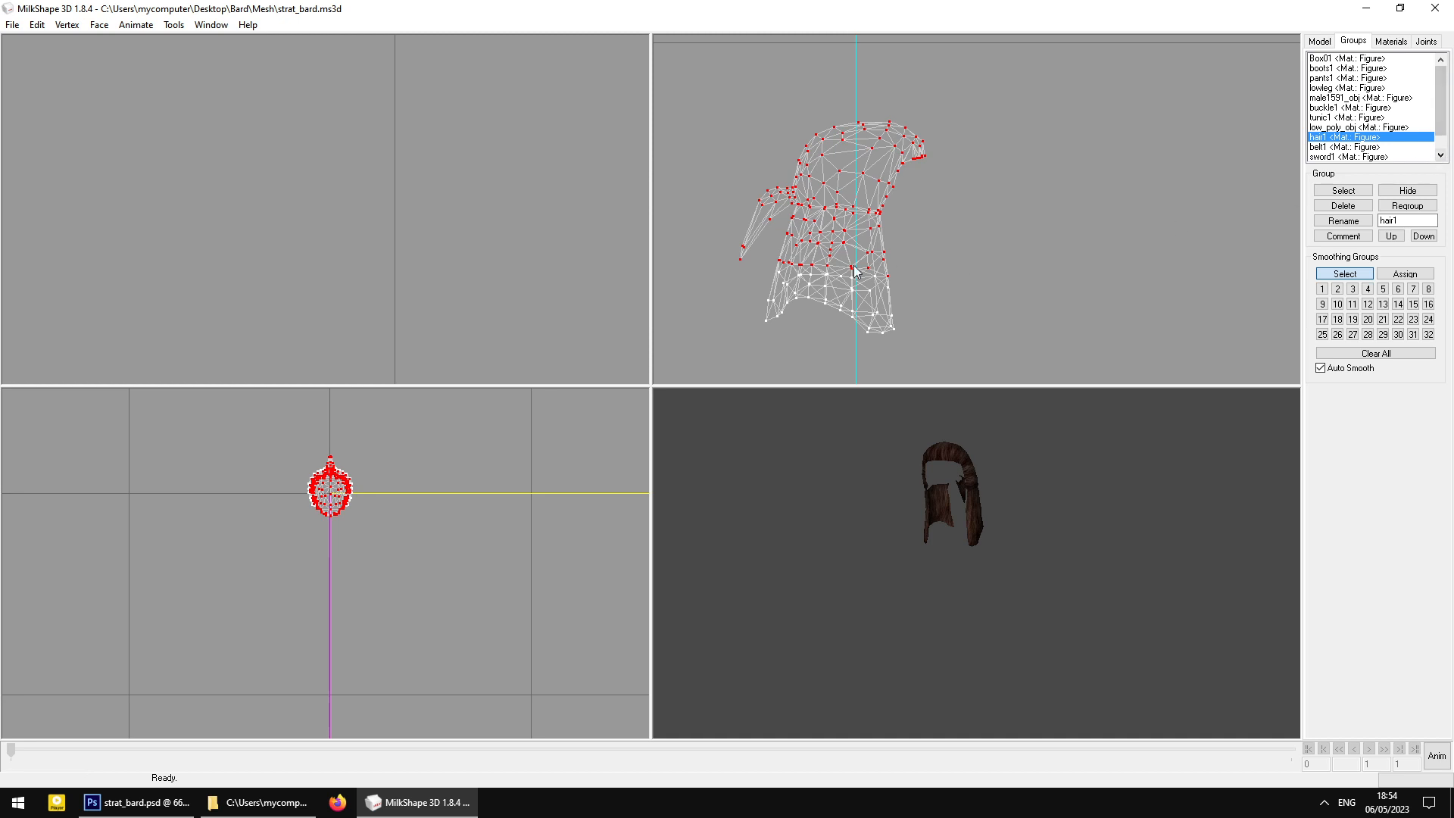
pyautogui.moveTo(1010, 463); pyautogui.dragTo(1179, 412)
pyautogui.click(1427, 41)
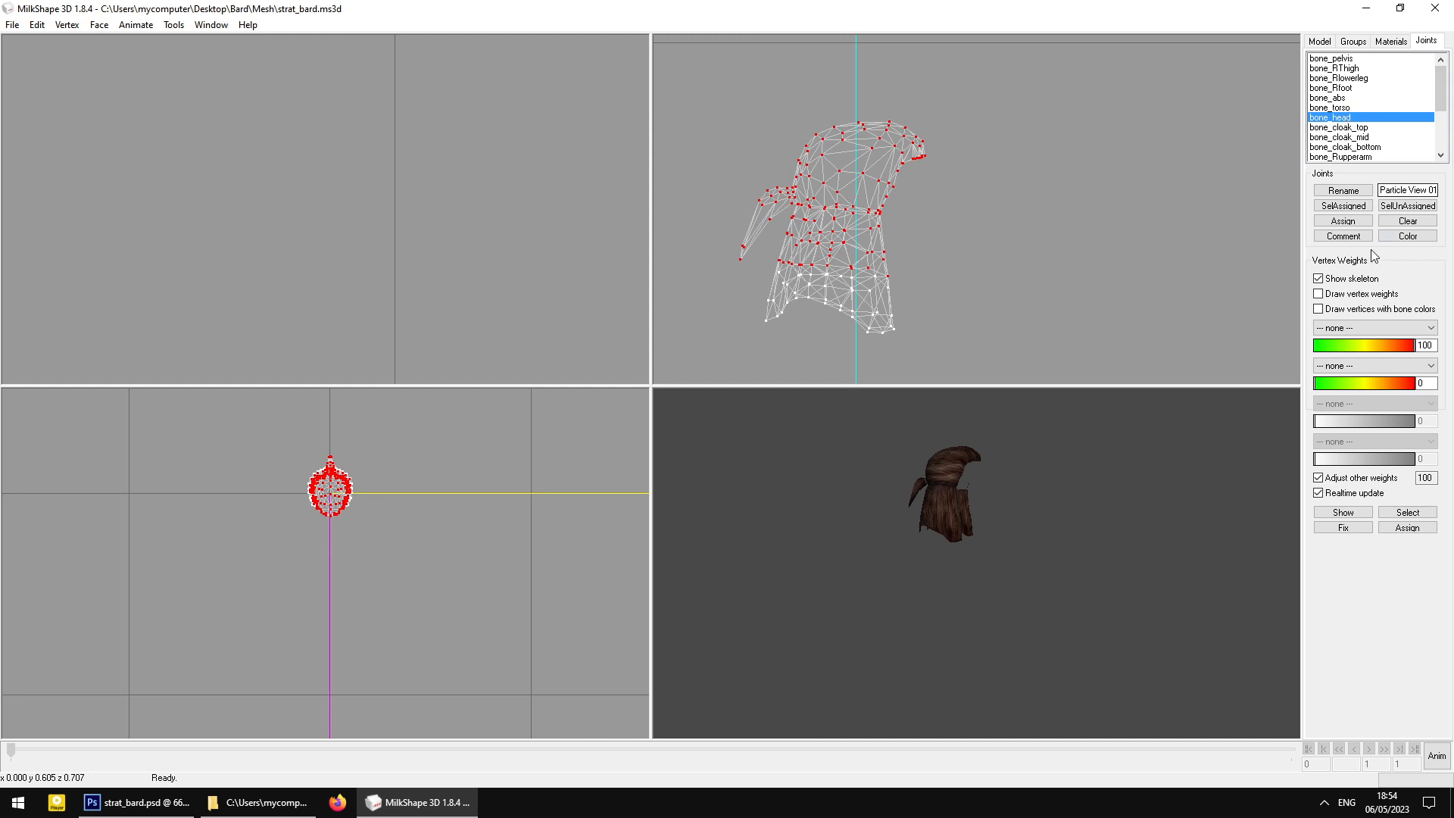
pyautogui.click(1347, 220)
# Select the lowest vertices along the hair's bottom edge and assign them to bone_torso
pyautogui.keyDown('ctrl'); pyautogui.moveTo(844, 215); pyautogui.dragTo(877, 143); pyautogui.keyUp('ctrl')
pyautogui.moveTo(972, 296); pyautogui.dragTo(753, 208)
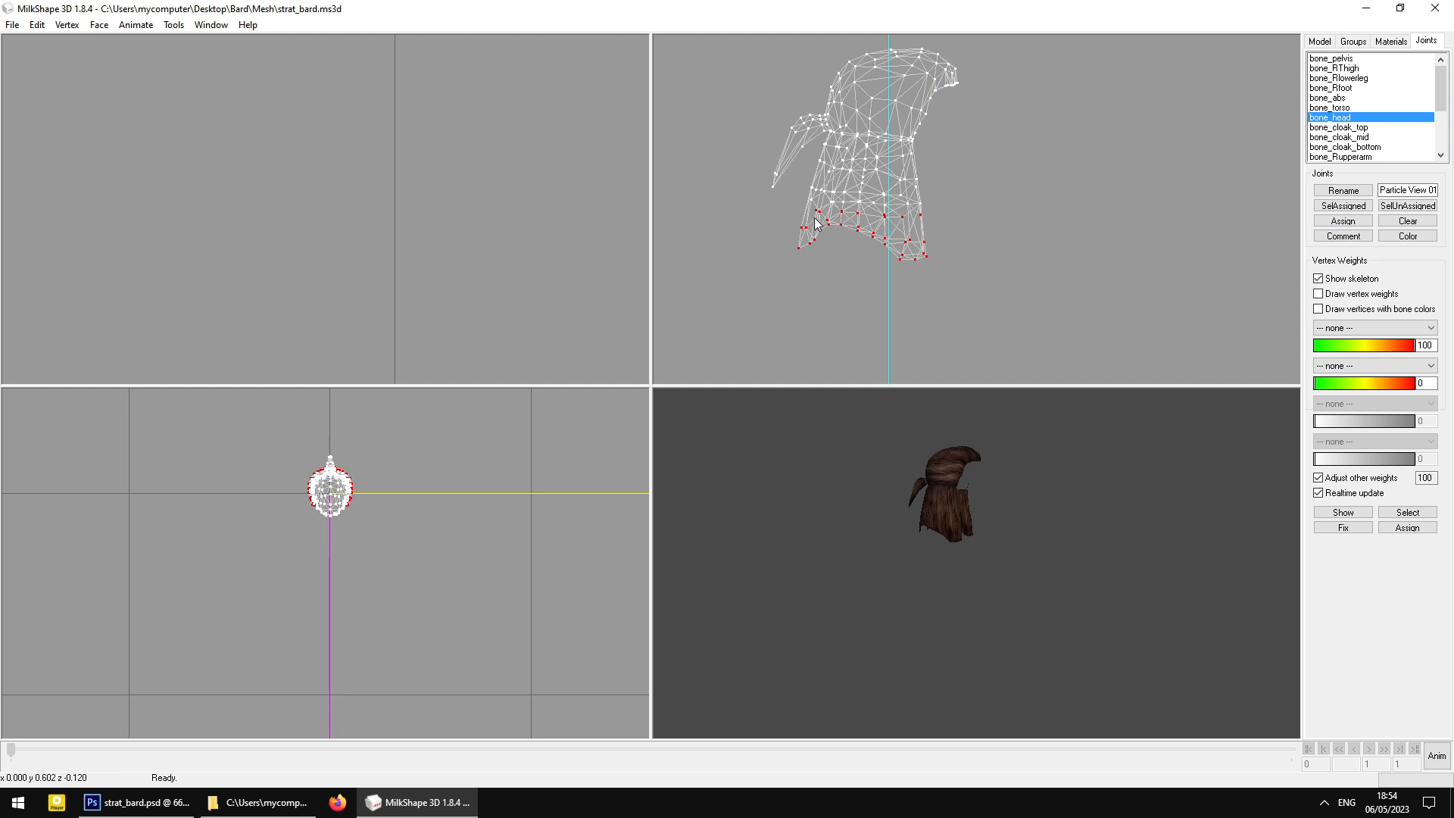
pyautogui.click(1364, 69)
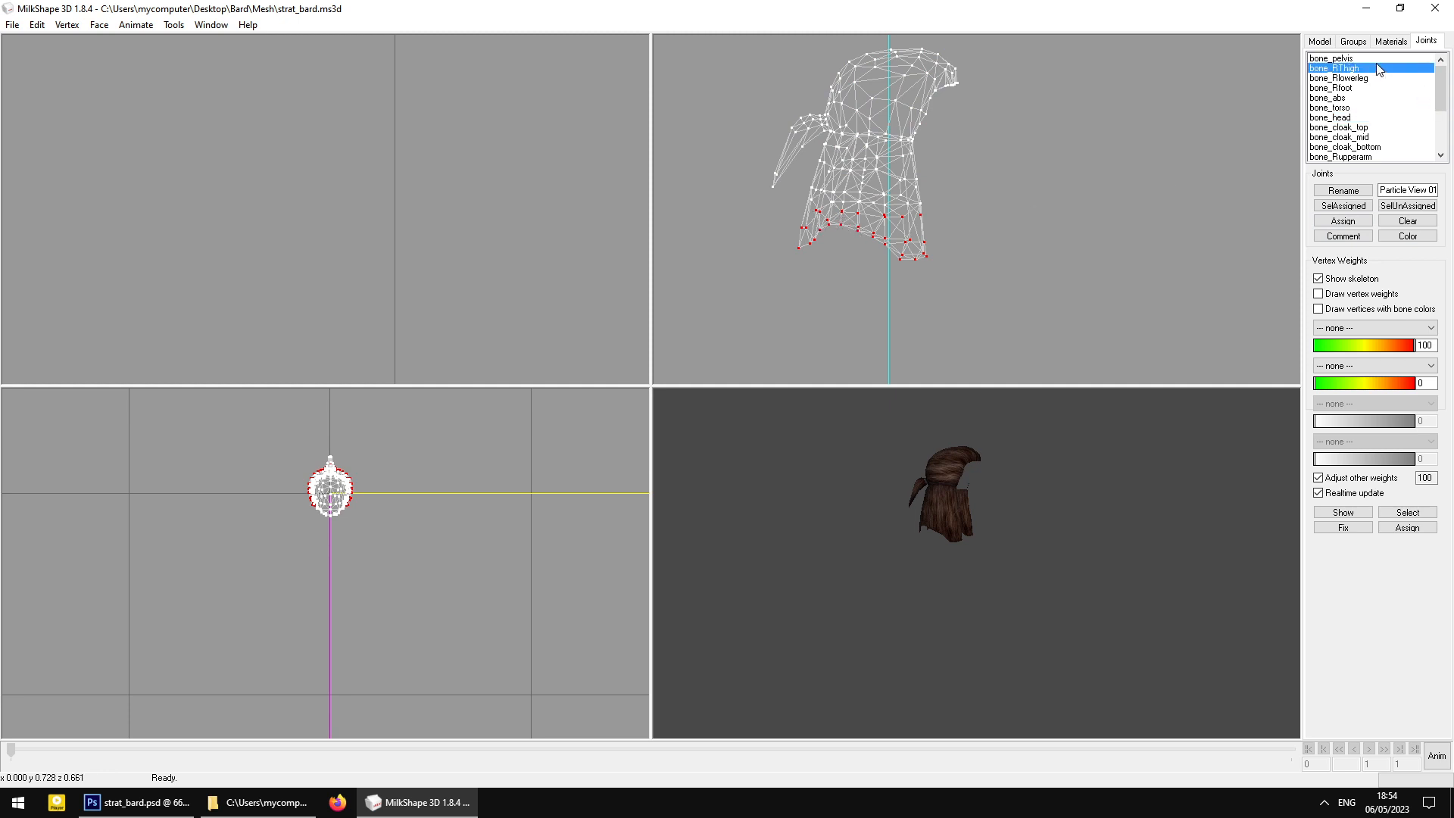
pyautogui.click(1357, 88)
pyautogui.click(1356, 107)
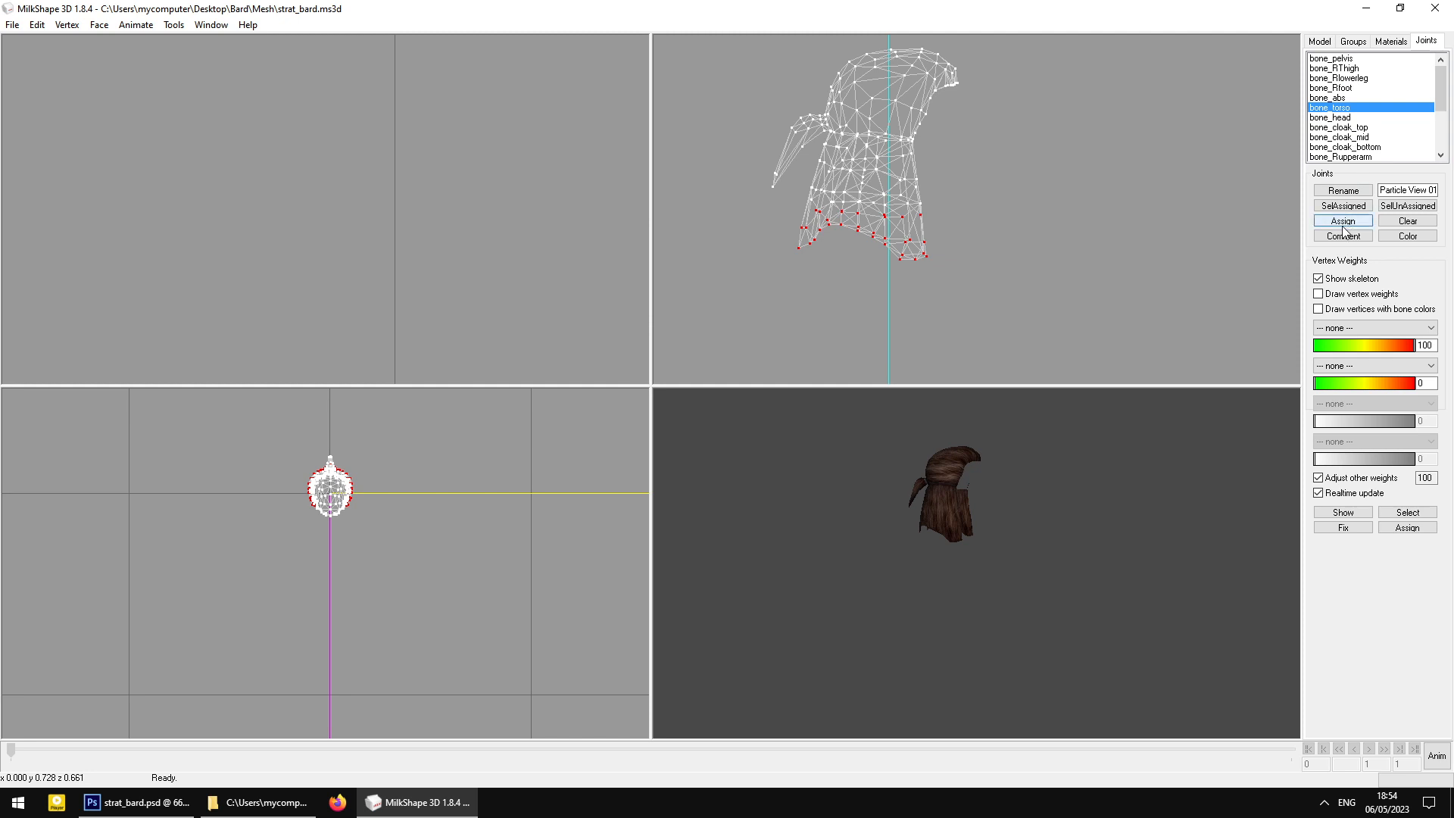
# Select the band of hair vertices just above the bottom tips and assign it to bone_head
pyautogui.moveTo(812, 182); pyautogui.dragTo(953, 203)
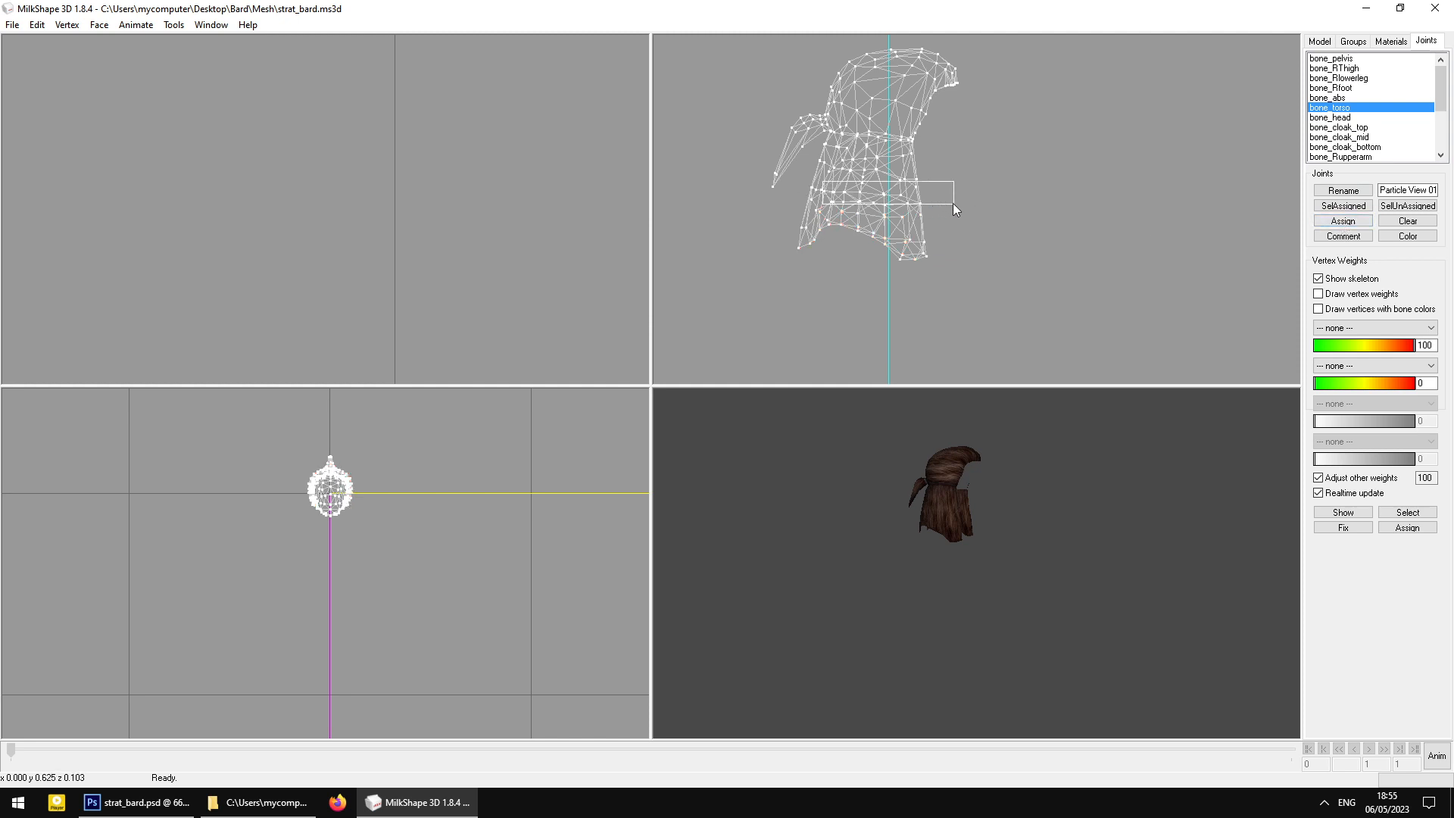
pyautogui.keyDown('shift'); pyautogui.moveTo(804, 189); pyautogui.dragTo(838, 218); pyautogui.keyUp('shift')
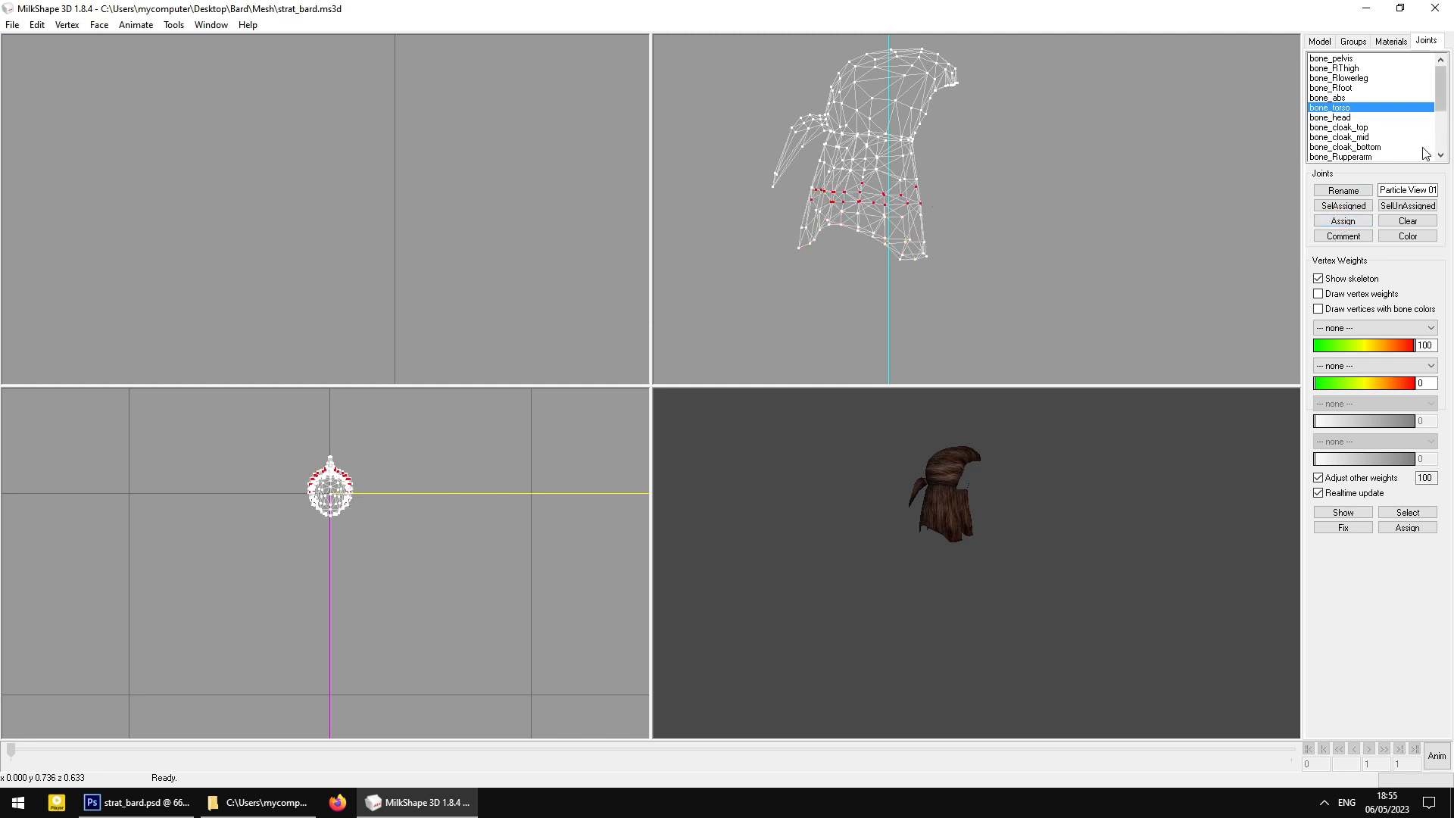
pyautogui.click(1344, 118)
pyautogui.click(1344, 220)
# Hide the hair1 group and unhide the belt1 group
pyautogui.click(1354, 41)
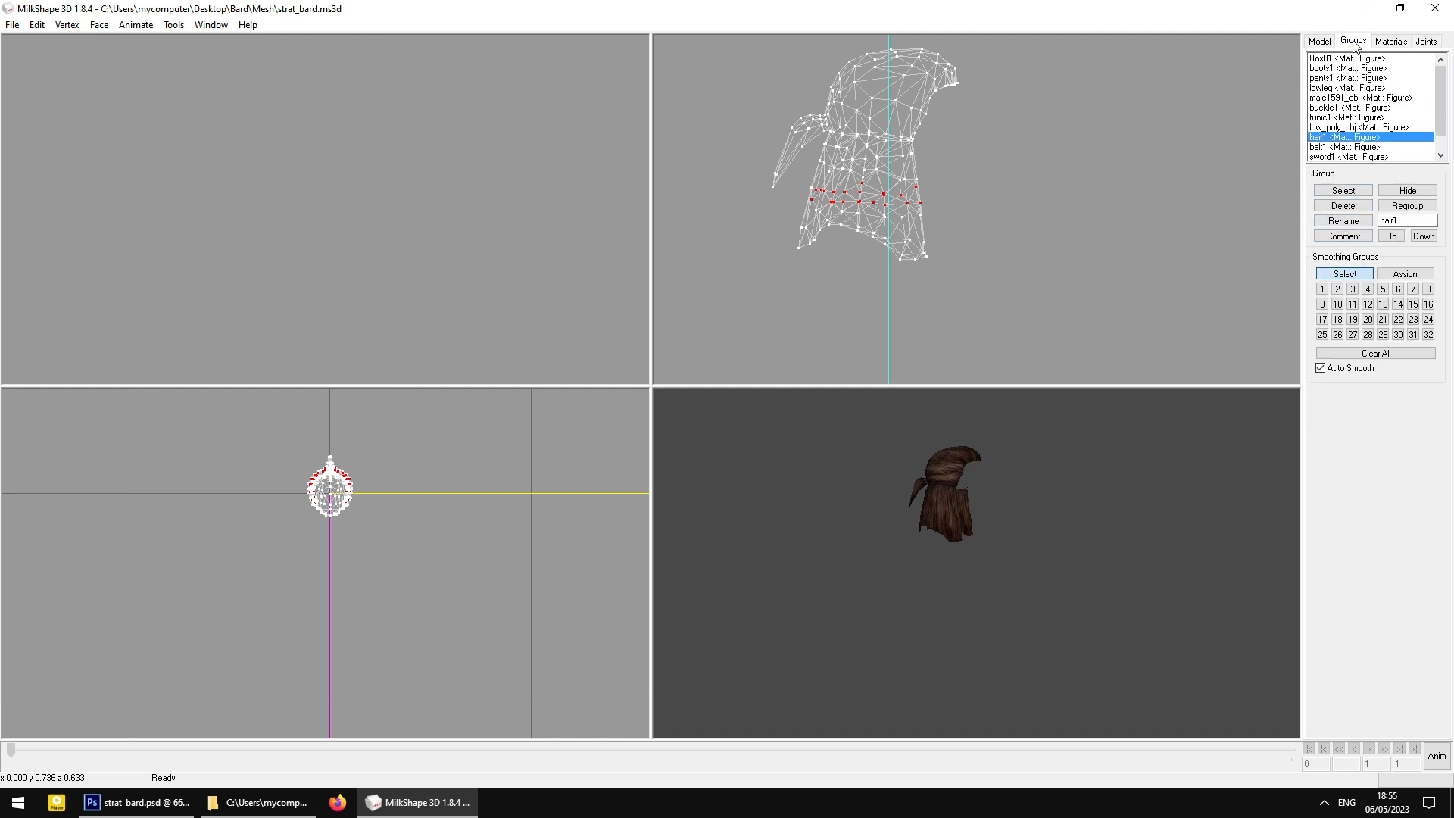
pyautogui.click(1422, 190)
pyautogui.click(1356, 146)
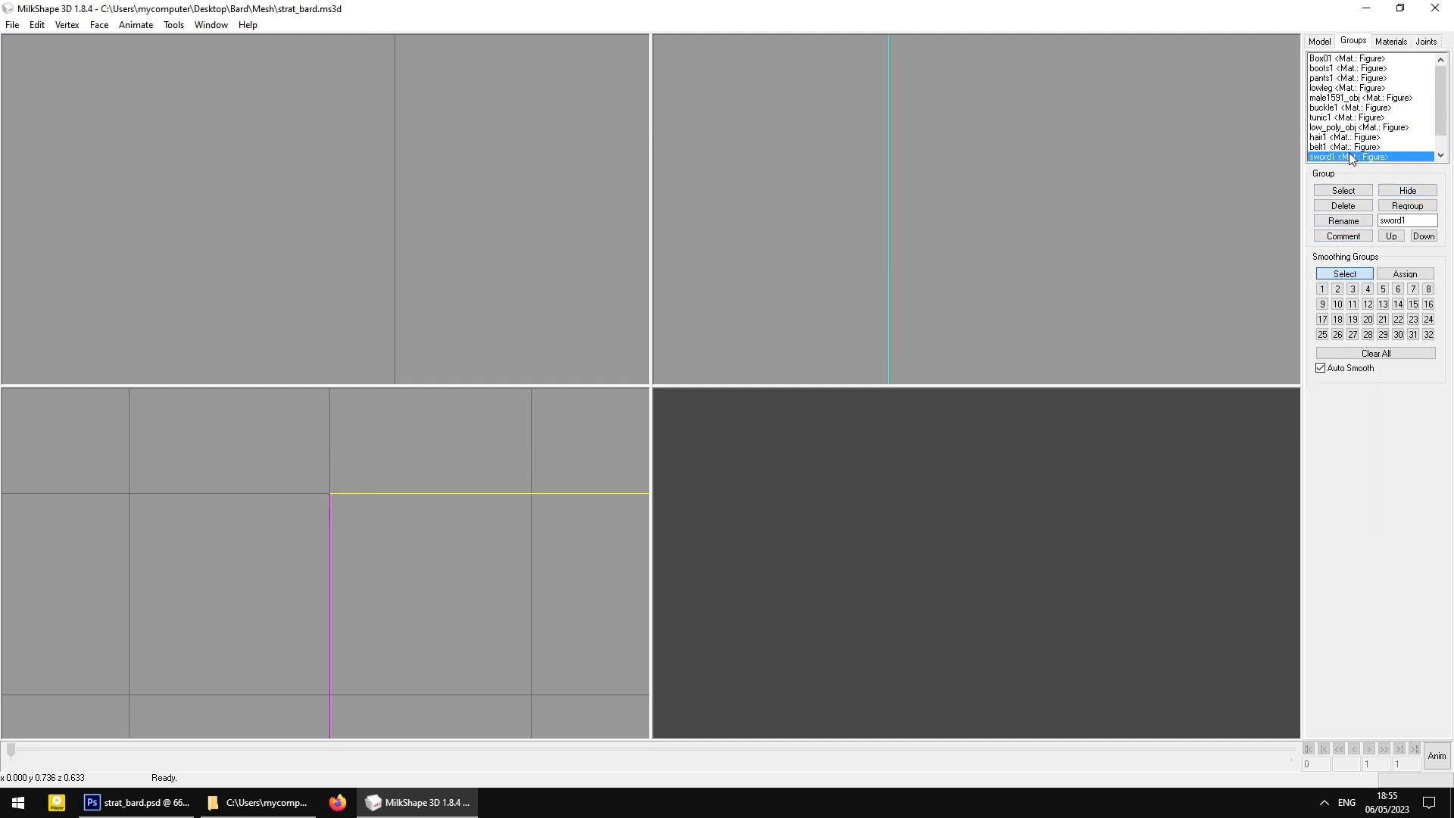
pyautogui.click(1405, 190)
# Select the vertices of the belt's horizontal waistband in the front view and assign them to bone_pelvis
pyautogui.moveTo(524, 147); pyautogui.dragTo(548, 314, button='middle')
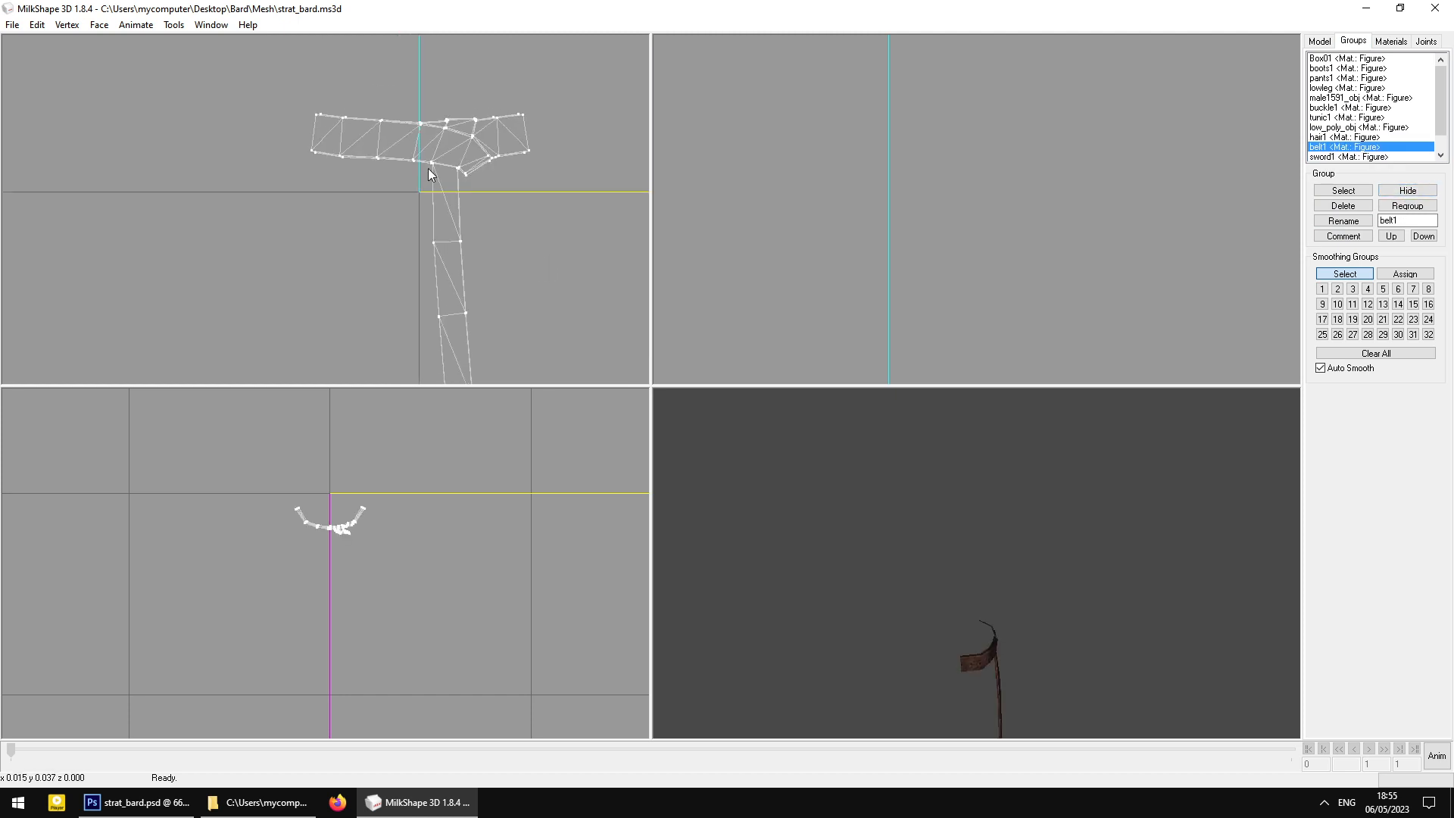
pyautogui.moveTo(269, 60); pyautogui.dragTo(636, 185)
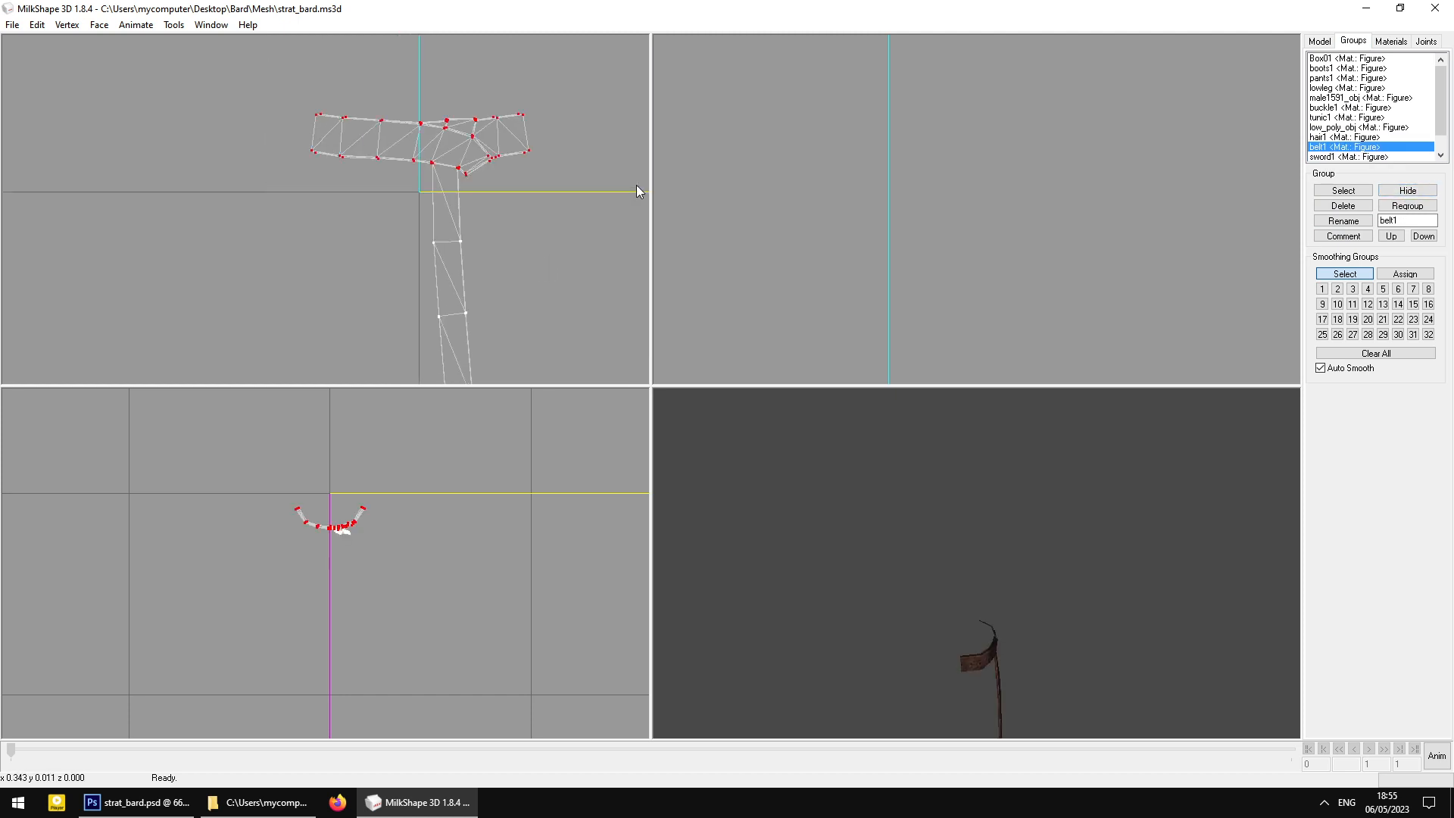
pyautogui.click(1426, 42)
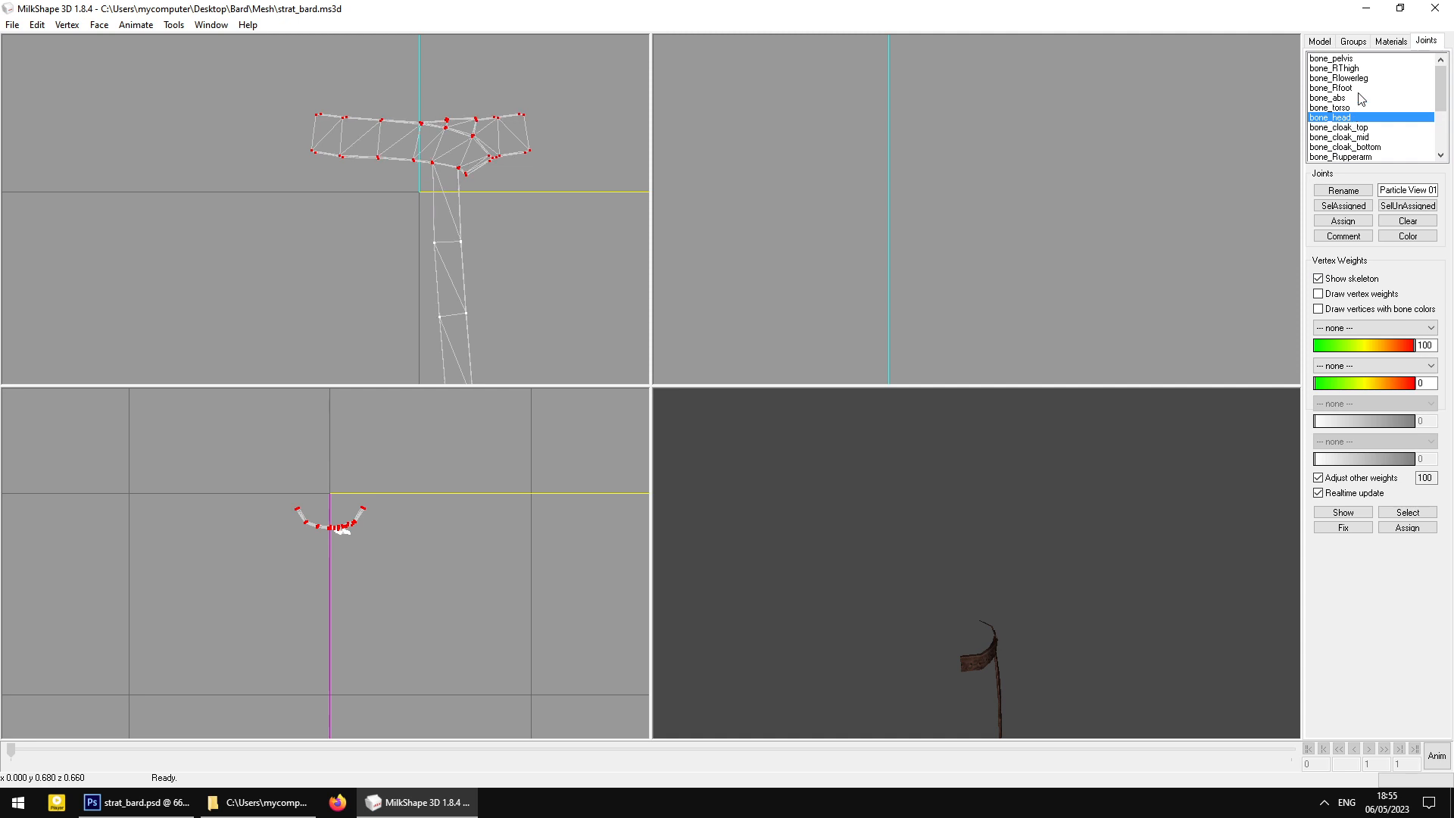
pyautogui.click(1351, 58)
pyautogui.click(1325, 219)
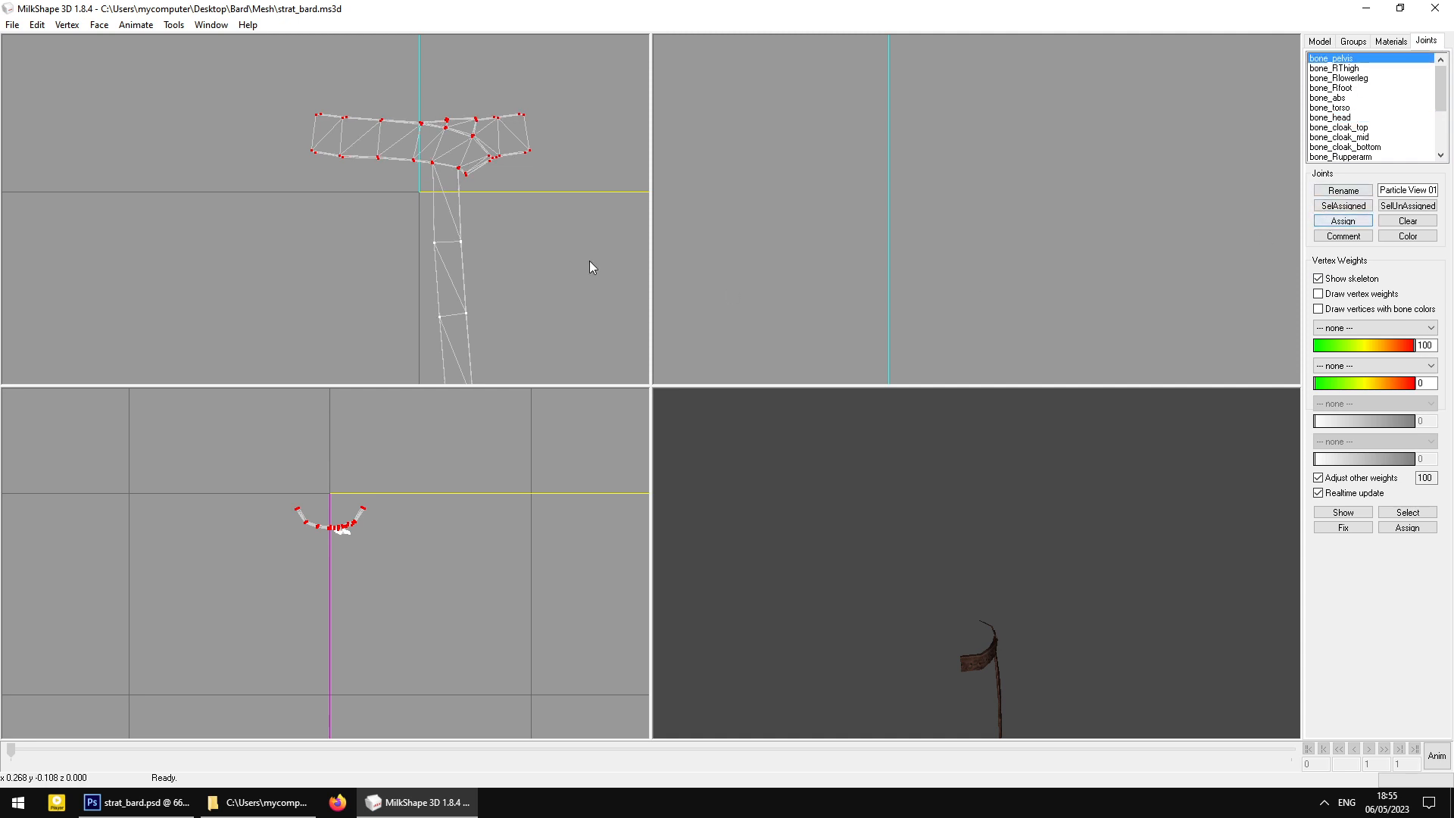
# Select all vertices of the belt's hanging strap below the waistband and assign them to bone_LThigh
pyautogui.keyDown('ctrl'); pyautogui.moveTo(354, 198); pyautogui.dragTo(516, 354); pyautogui.keyUp('ctrl')
pyautogui.scroll(-1, 355, 112)
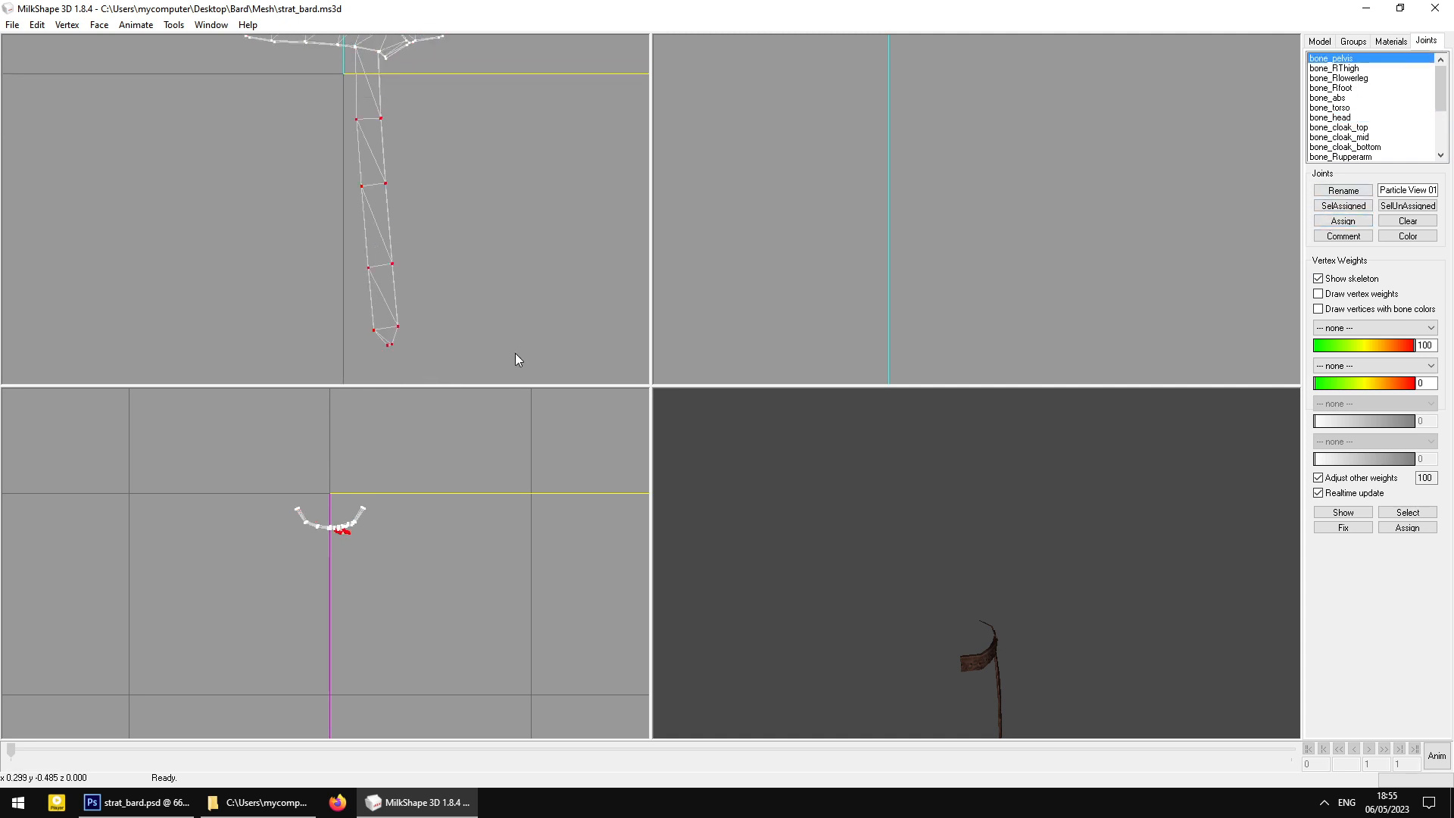
pyautogui.click(1360, 109)
pyautogui.scroll(-2, 1361, 111)
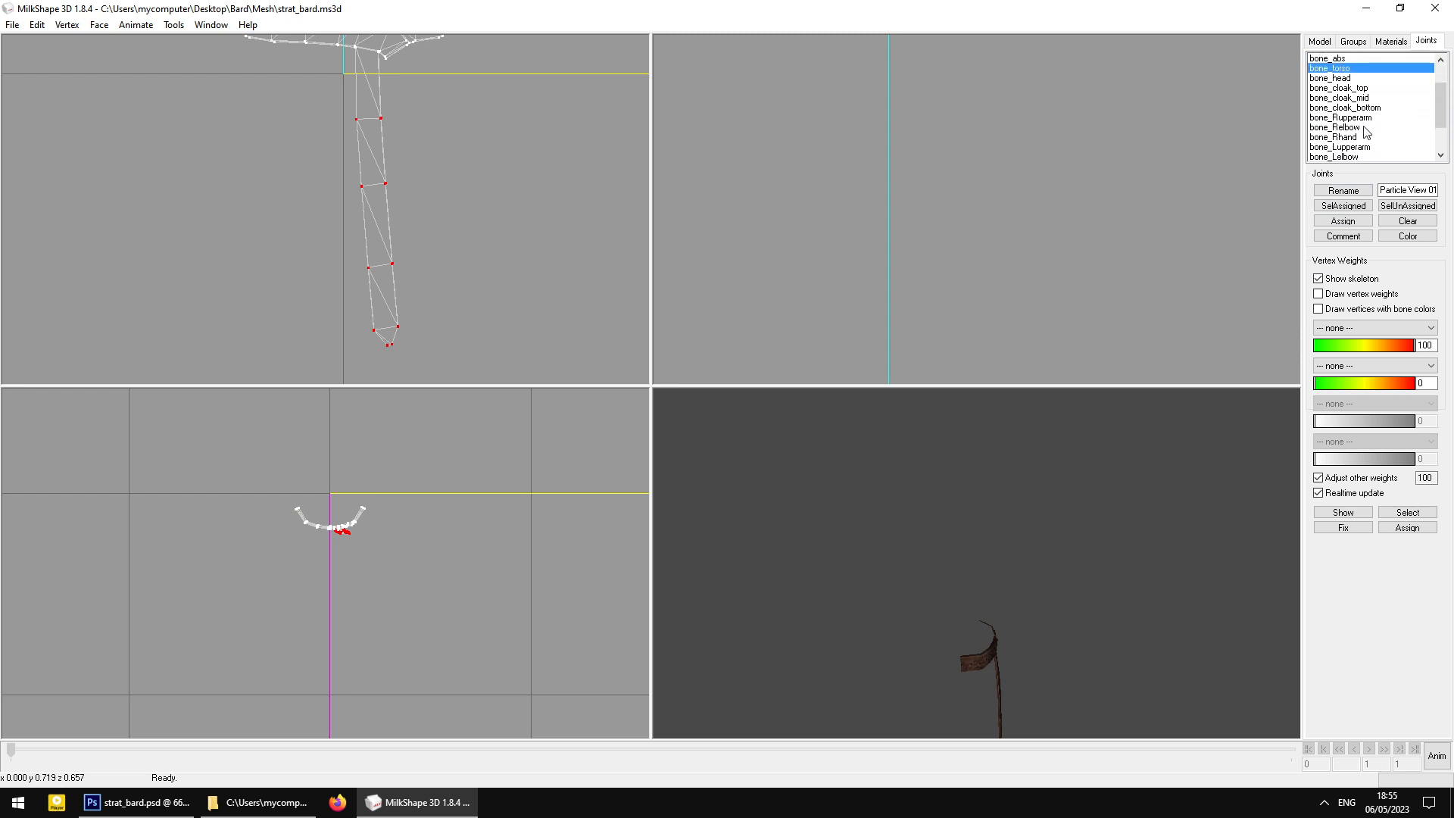
pyautogui.click(1361, 139)
pyautogui.scroll(-2, 1361, 139)
pyautogui.click(1334, 137)
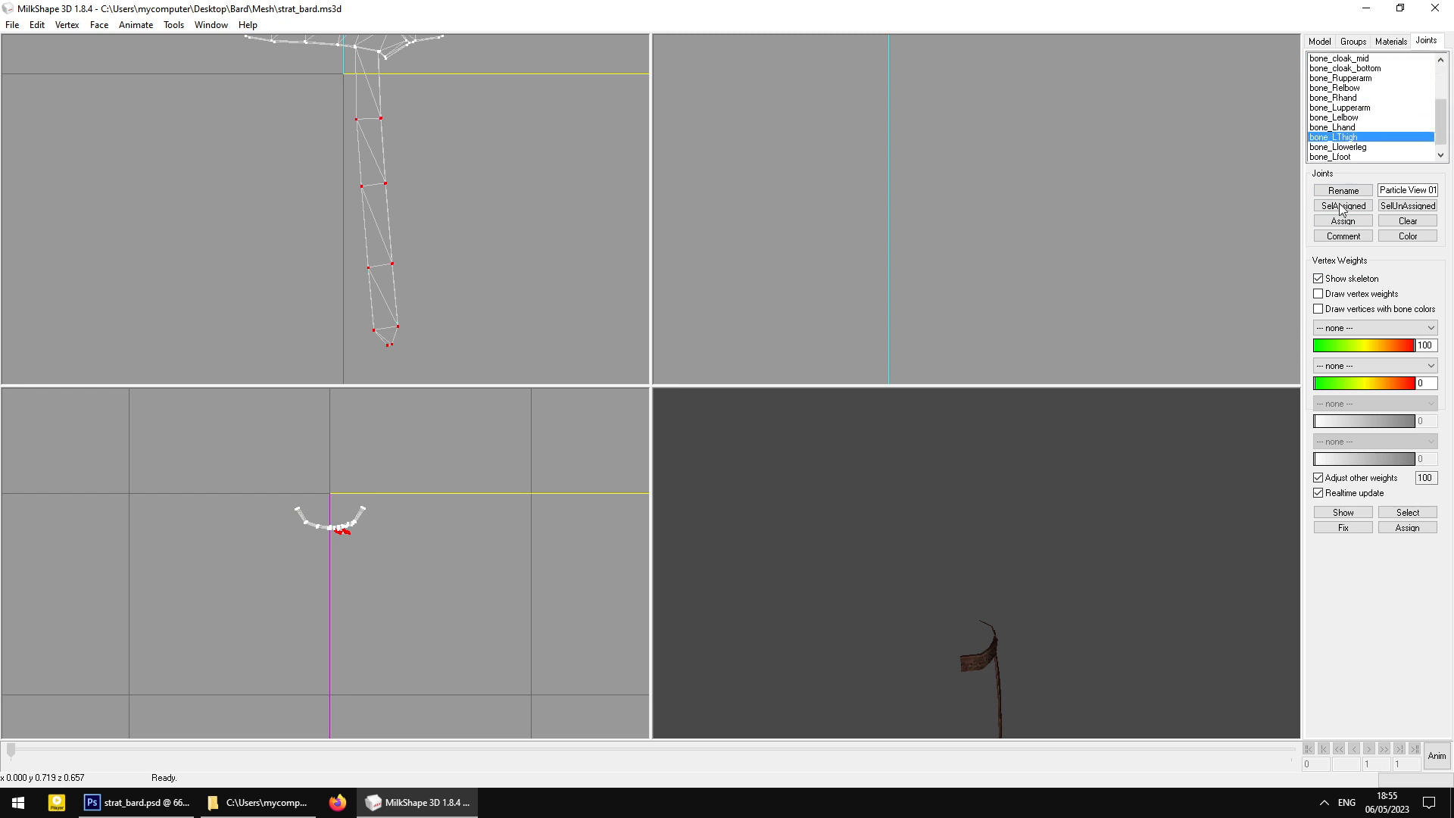
pyautogui.click(1343, 221)
# Hide the belt1 group and unhide the sword1 group
pyautogui.click(1360, 41)
pyautogui.moveTo(1441, 125); pyautogui.dragTo(1442, 151)
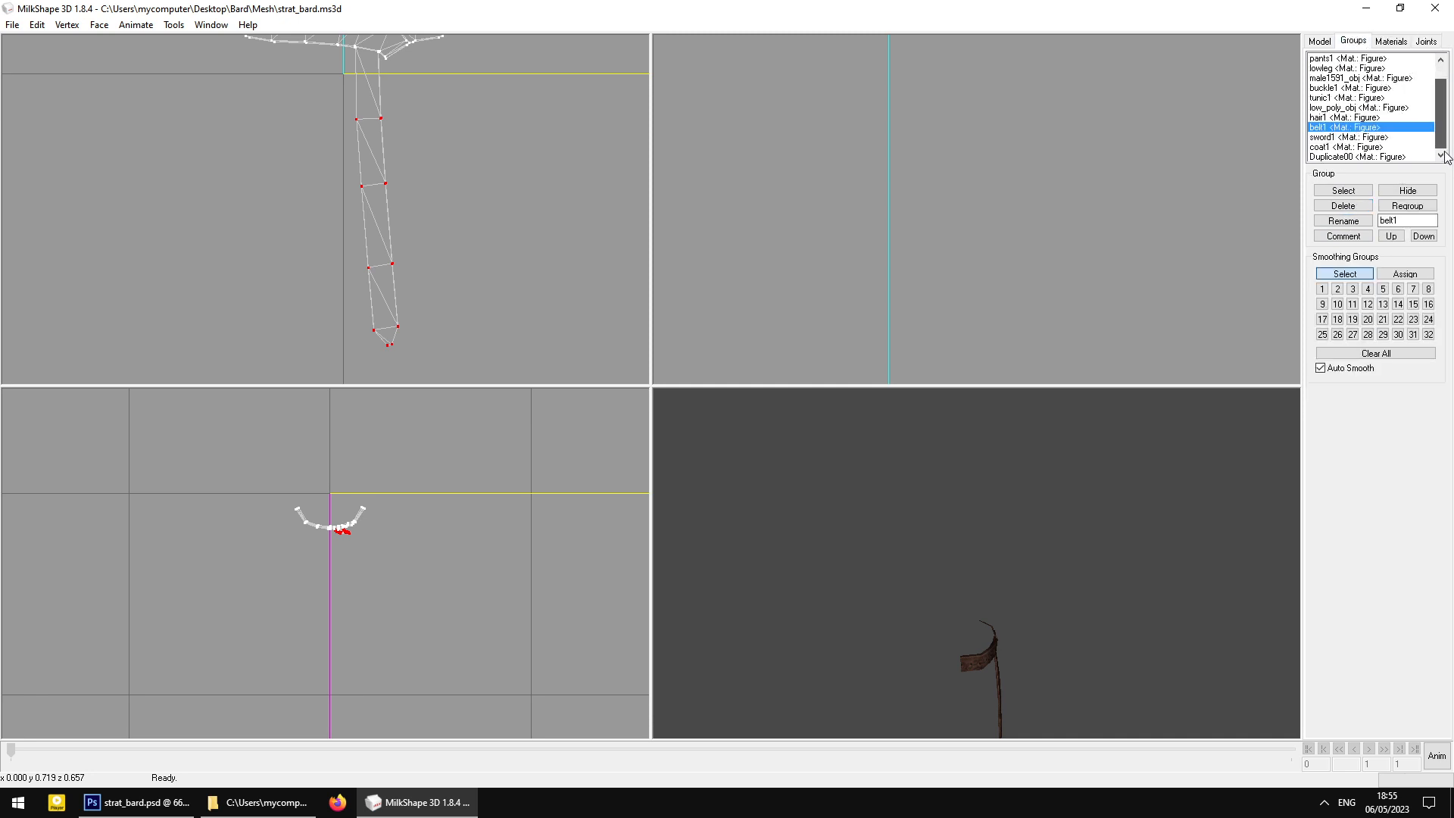
pyautogui.click(1408, 191)
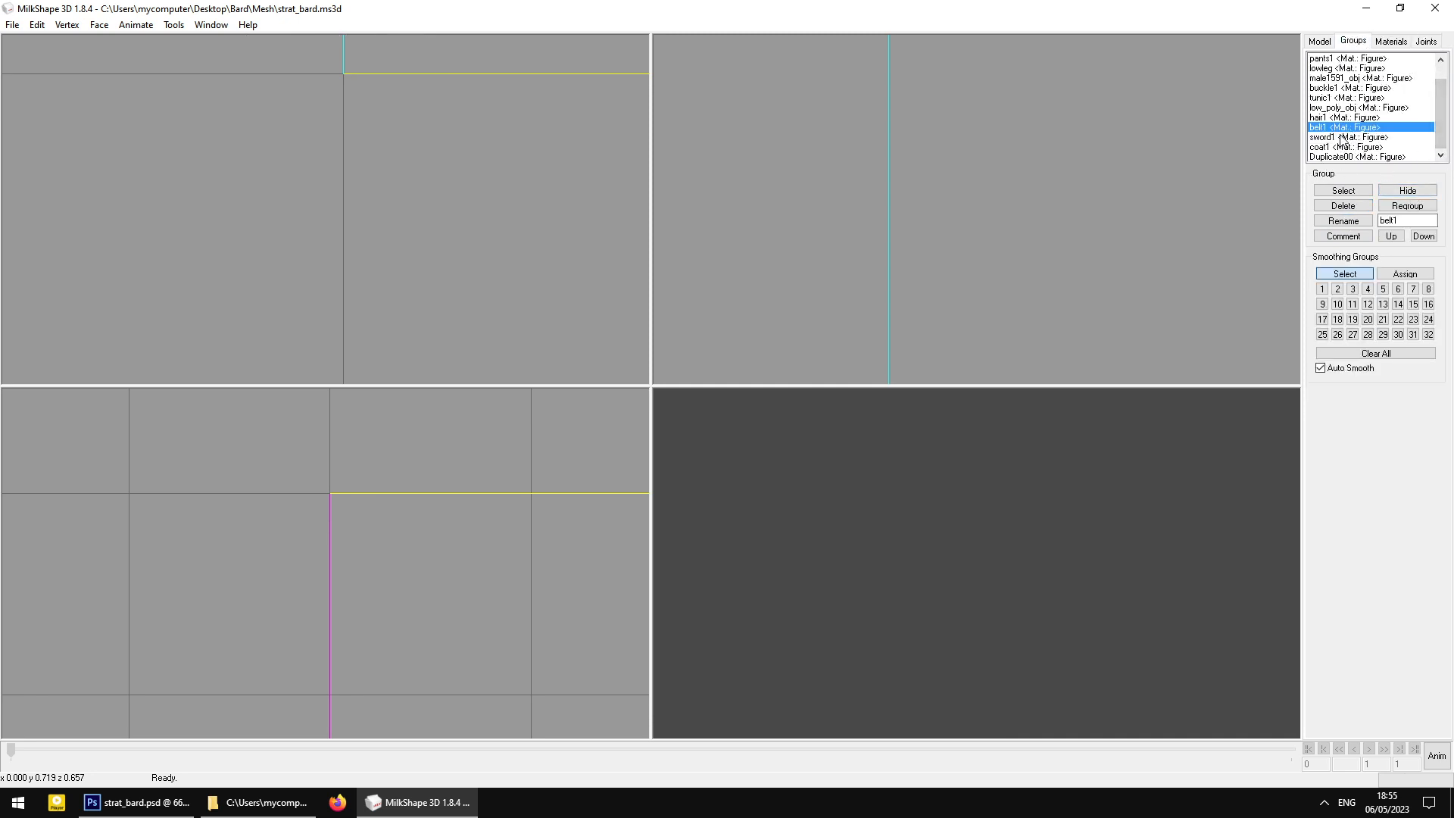
pyautogui.click(1348, 137)
pyautogui.click(1408, 191)
# Select the entire sword in the top view and assign its vertices to bone_Rhand
pyautogui.moveTo(75, 416); pyautogui.dragTo(337, 723)
pyautogui.click(1426, 41)
pyautogui.click(1365, 98)
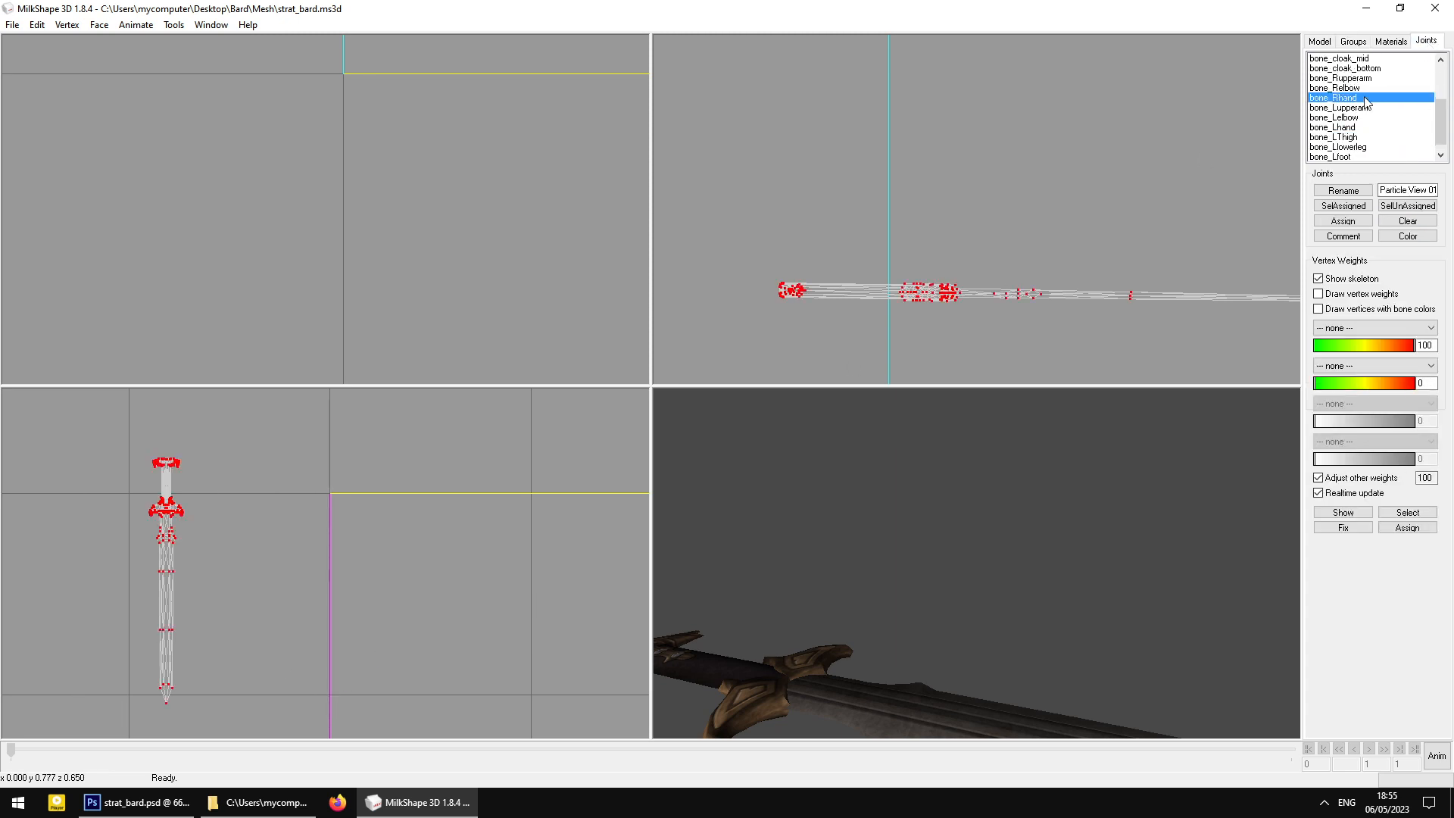
pyautogui.click(1344, 220)
# Hide the sword1 group and unhide the coat1 group
pyautogui.click(1352, 40)
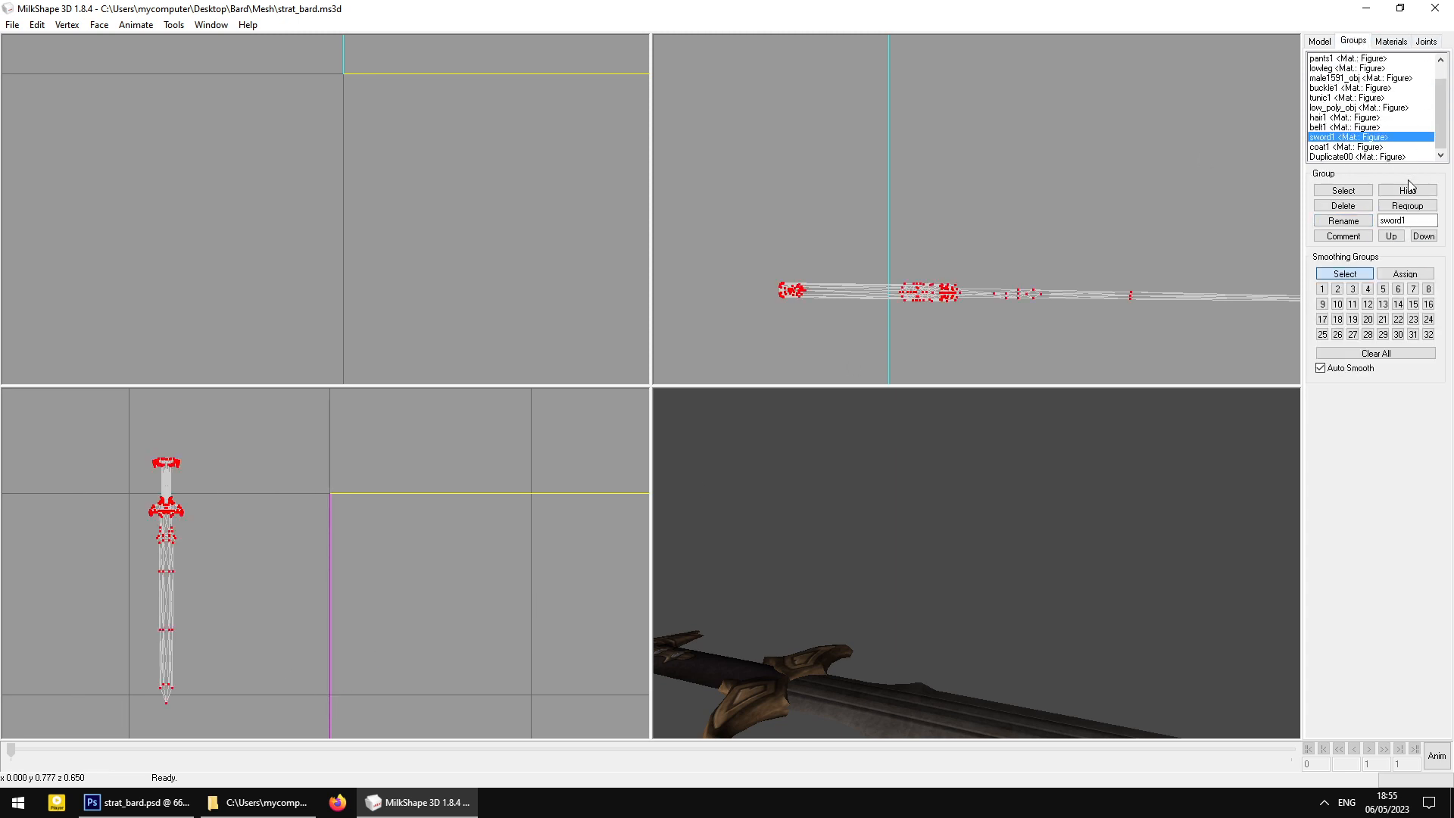
pyautogui.click(1407, 190)
pyautogui.click(1341, 146)
pyautogui.click(1407, 190)
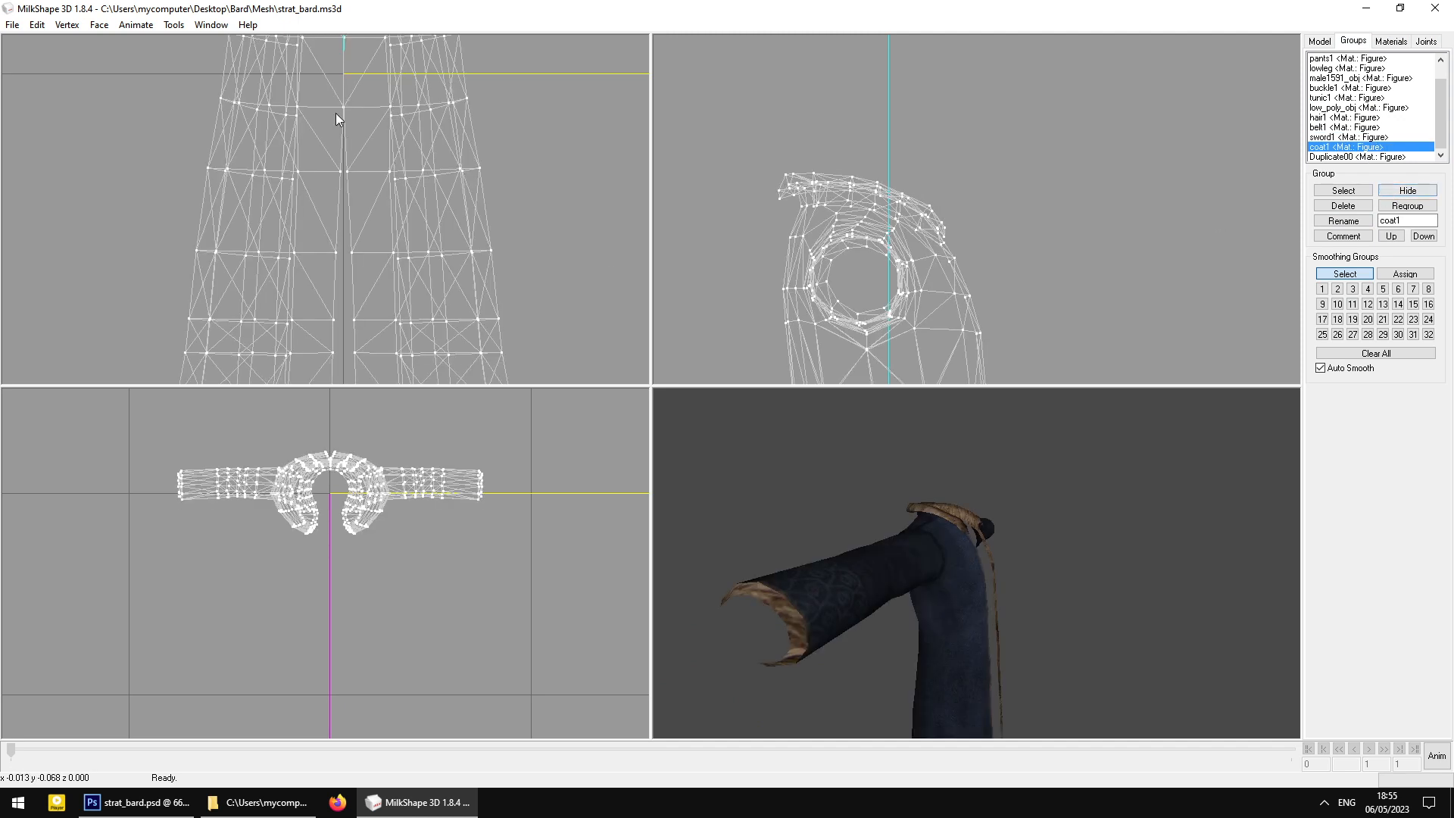
# Select the vertices of the coat's right sleeve from the cuff to the elbow and assign them to bone_Relbow
pyautogui.keyDown('ctrl'); pyautogui.moveTo(336, 112); pyautogui.dragTo(379, 264); pyautogui.keyUp('ctrl')
pyautogui.keyDown('ctrl'); pyautogui.moveTo(375, 160); pyautogui.dragTo(498, 286); pyautogui.keyUp('ctrl')
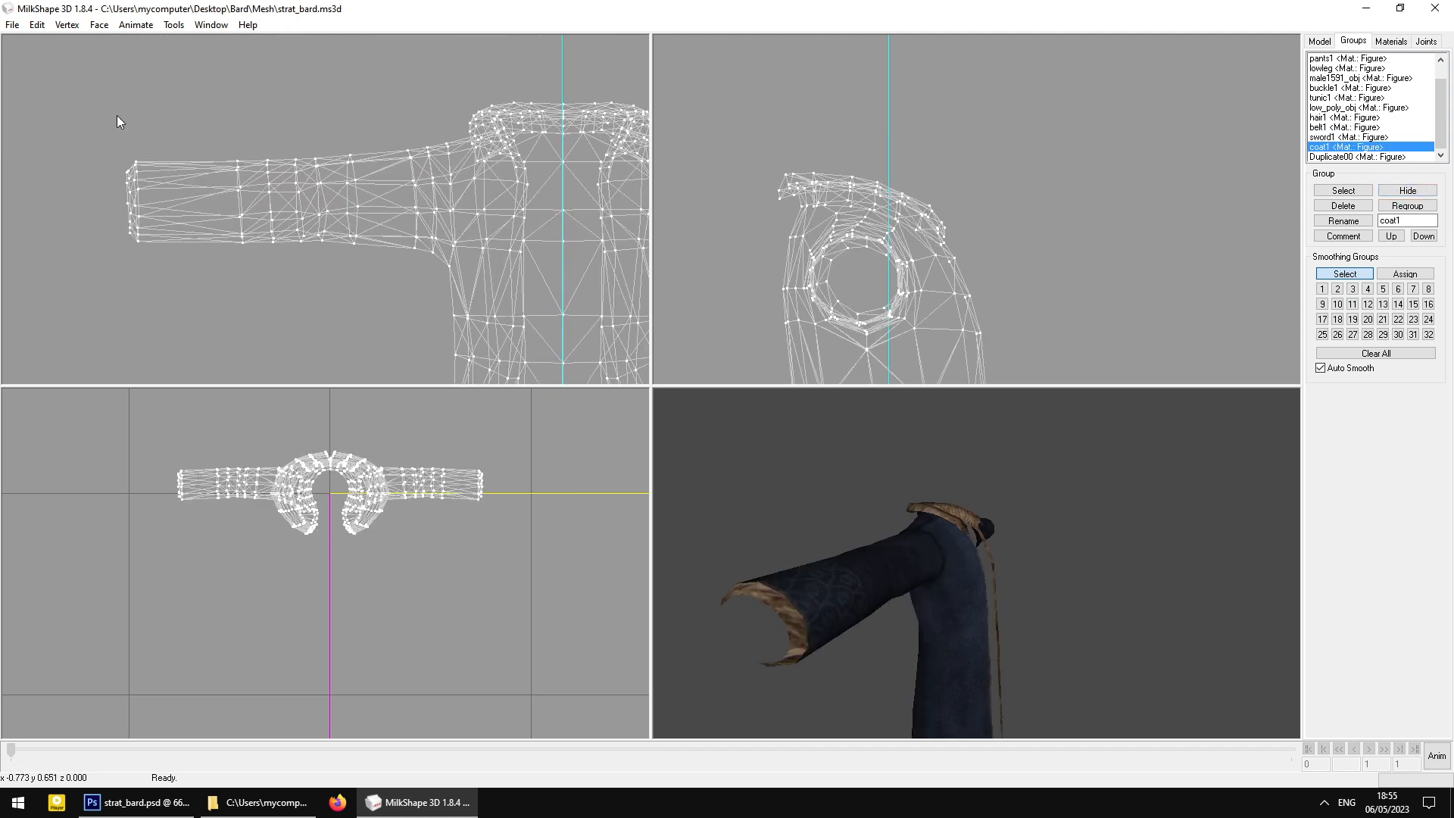
pyautogui.keyDown('ctrl'); pyautogui.moveTo(337, 494); pyautogui.dragTo(347, 518); pyautogui.keyUp('ctrl')
pyautogui.scroll(5, 346, 531)
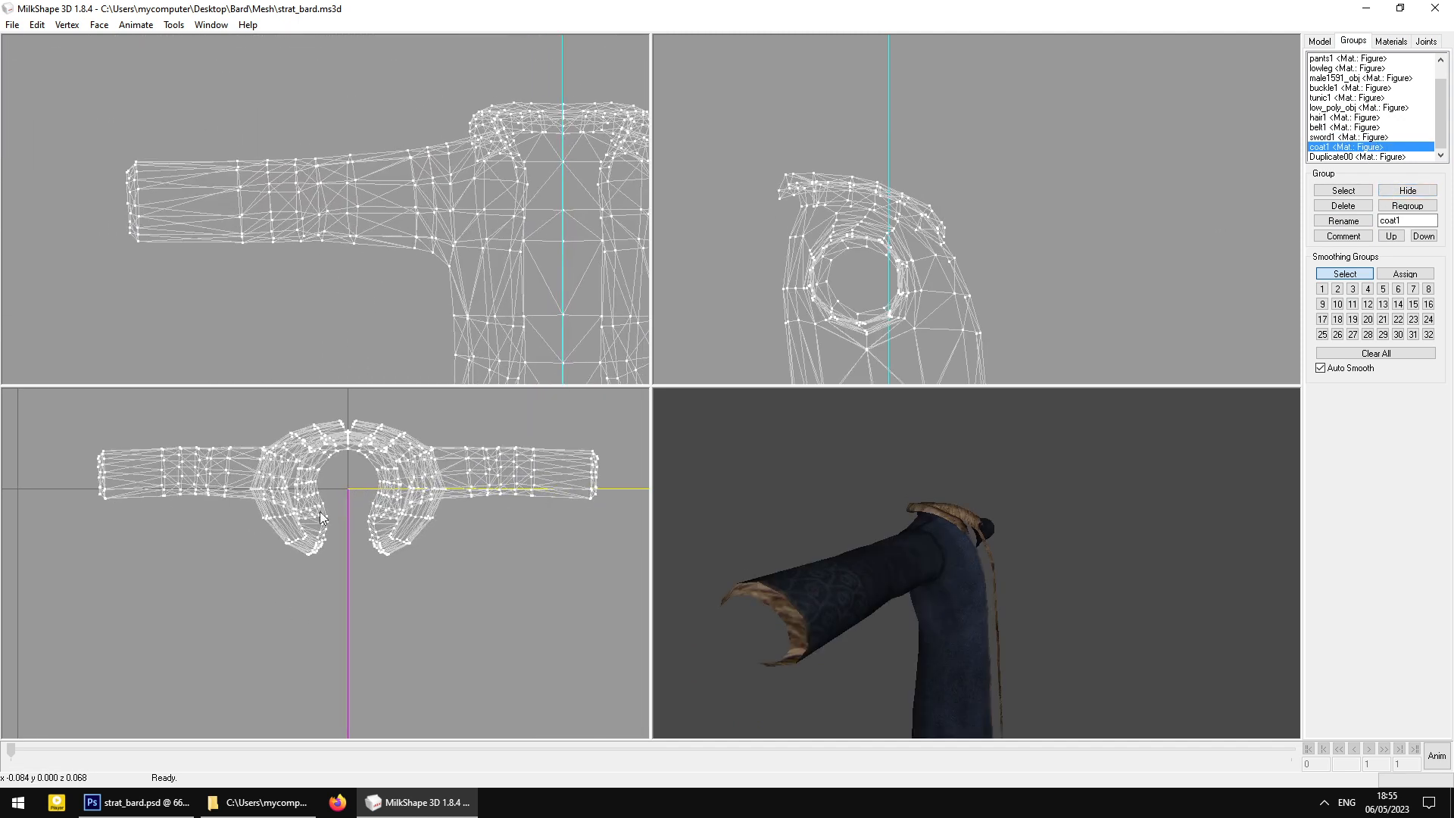
pyautogui.keyDown('ctrl'); pyautogui.moveTo(209, 496); pyautogui.dragTo(318, 570); pyautogui.keyUp('ctrl')
pyautogui.scroll(3, 290, 522)
pyautogui.scroll(1, 288, 520)
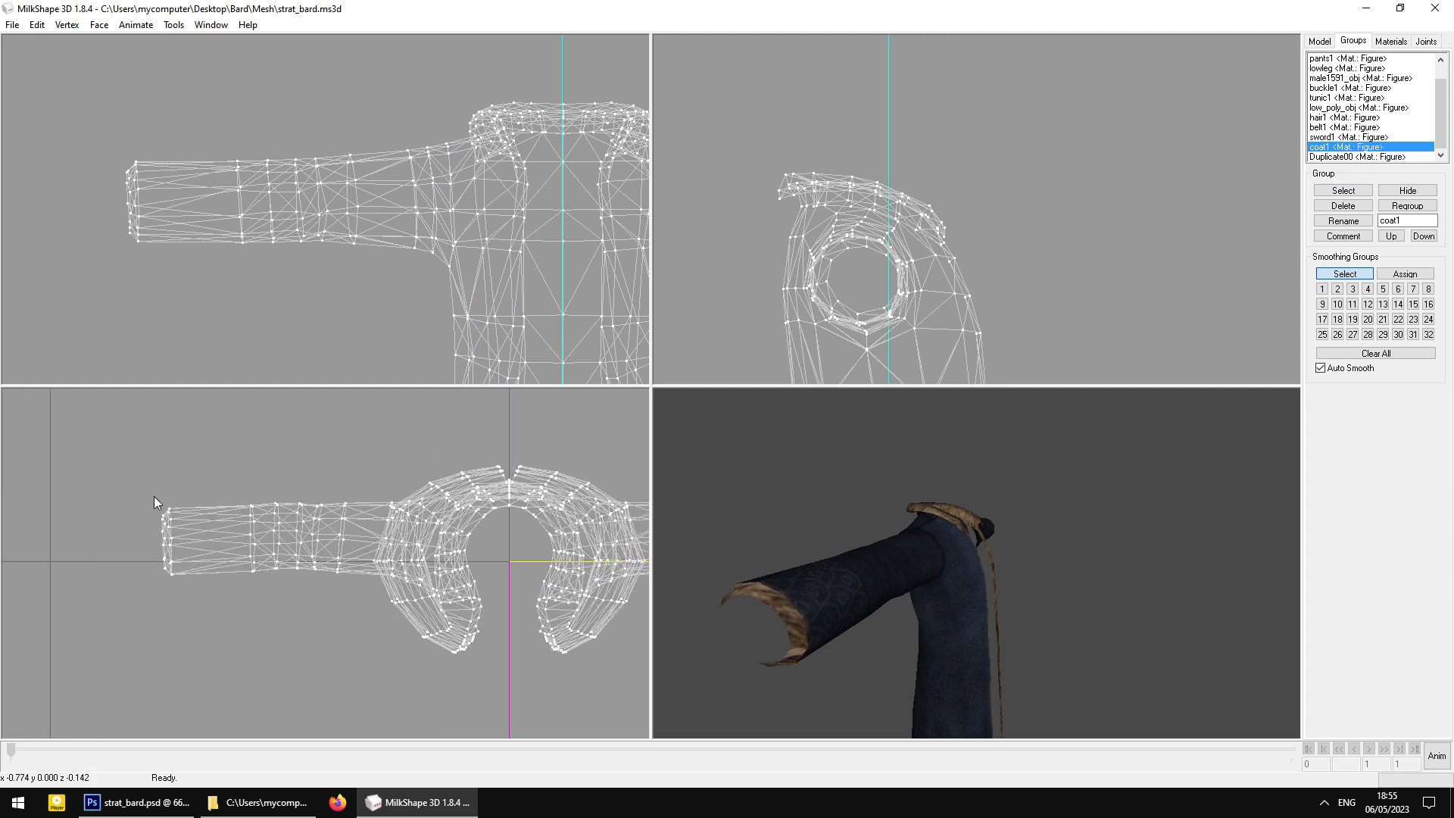
pyautogui.keyDown('ctrl'); pyautogui.moveTo(252, 490); pyautogui.dragTo(271, 508); pyautogui.keyUp('ctrl')
pyautogui.scroll(1, 271, 507)
pyautogui.moveTo(112, 454); pyautogui.dragTo(333, 652)
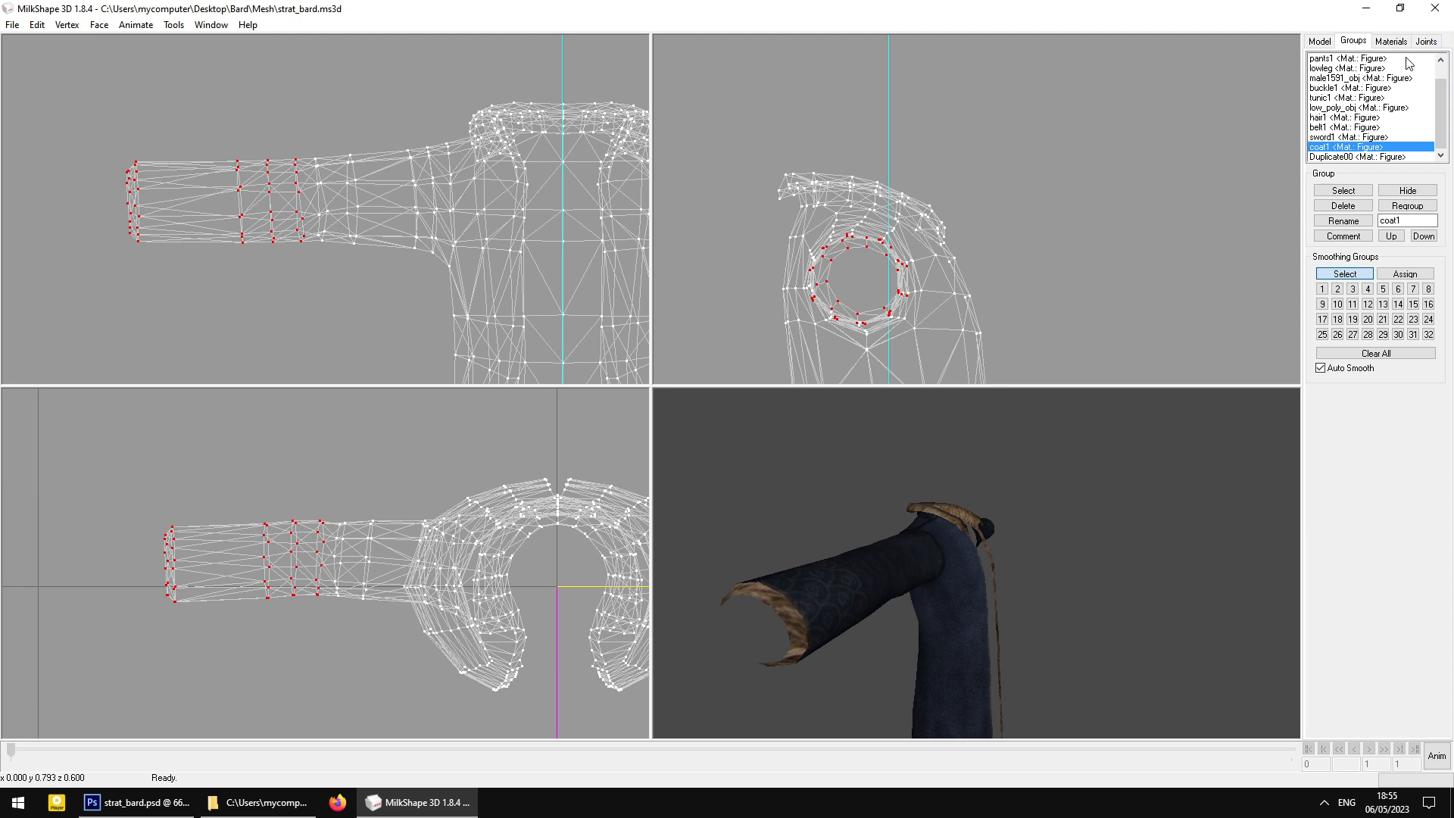
pyautogui.click(1426, 41)
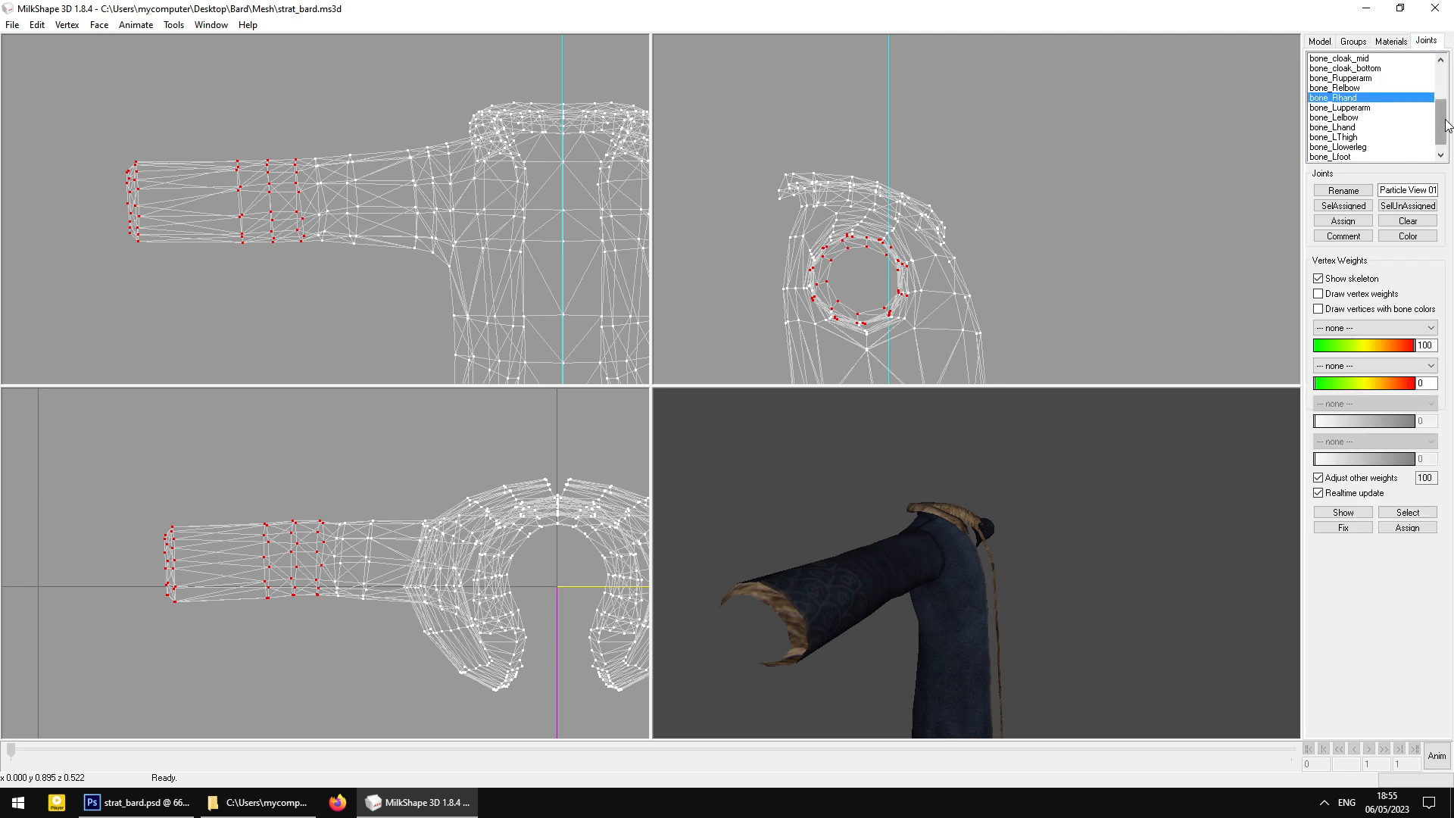
pyautogui.scroll(3, 1370, 94)
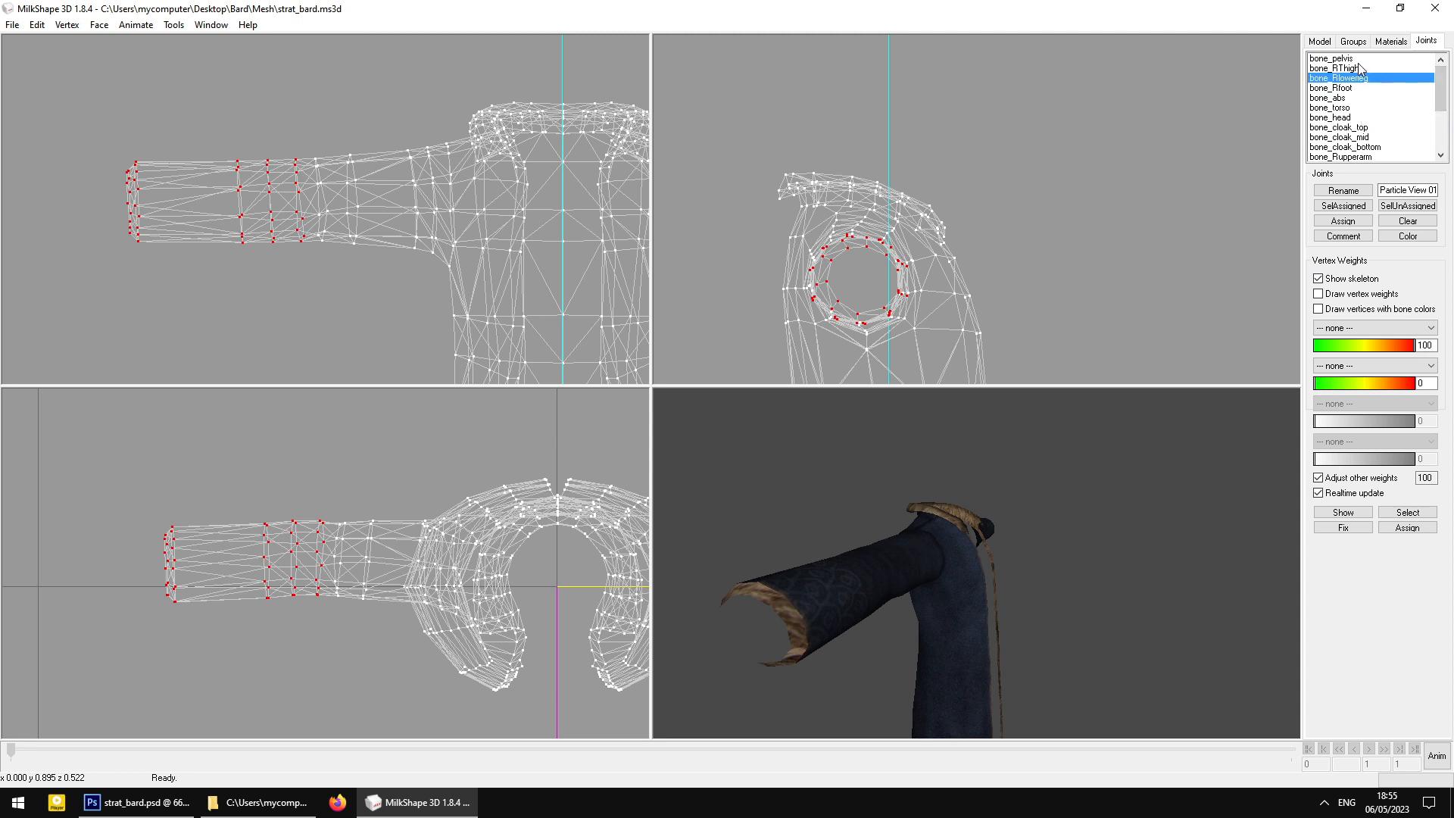
pyautogui.scroll(-2, 1364, 96)
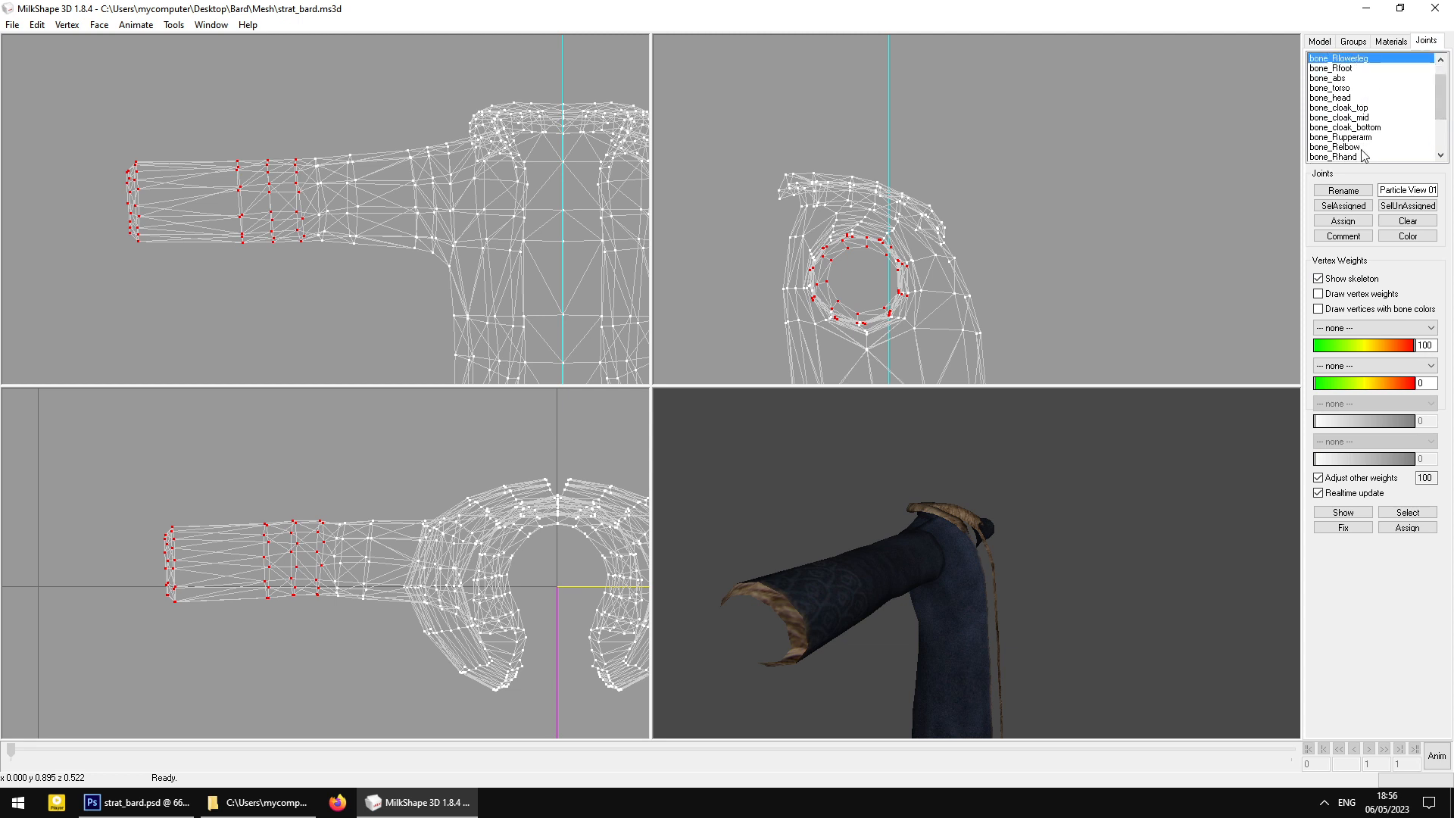
pyautogui.click(1356, 148)
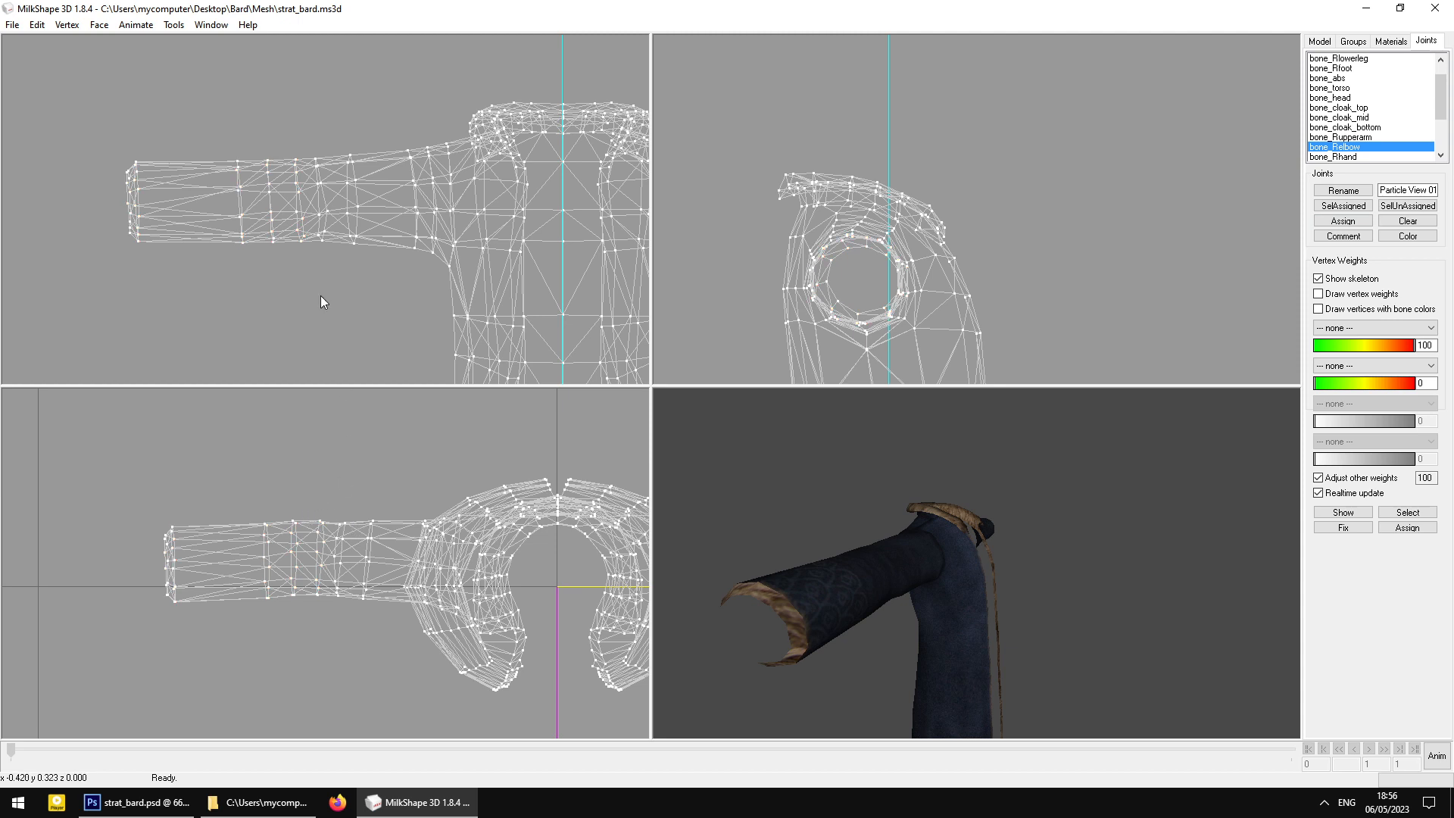
# Select the right sleeve's vertex rings between elbow and shoulder and assign them to bone_Rupperarm
pyautogui.moveTo(308, 131); pyautogui.dragTo(456, 262)
pyautogui.moveTo(310, 129); pyautogui.dragTo(443, 285)
pyautogui.click(1363, 127)
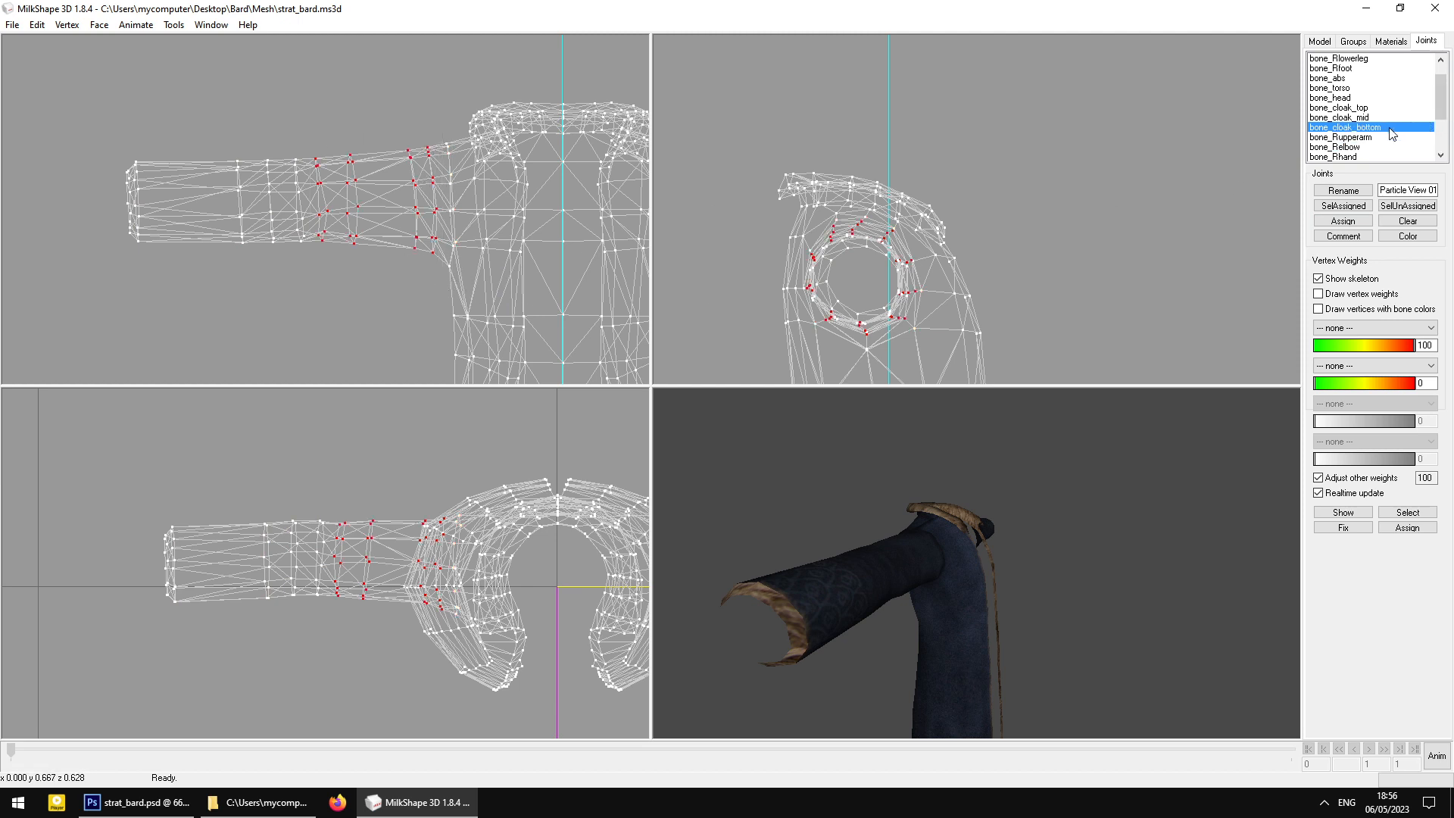
pyautogui.scroll(-1, 1374, 142)
pyautogui.click(1371, 127)
pyautogui.scroll(2, 1359, 110)
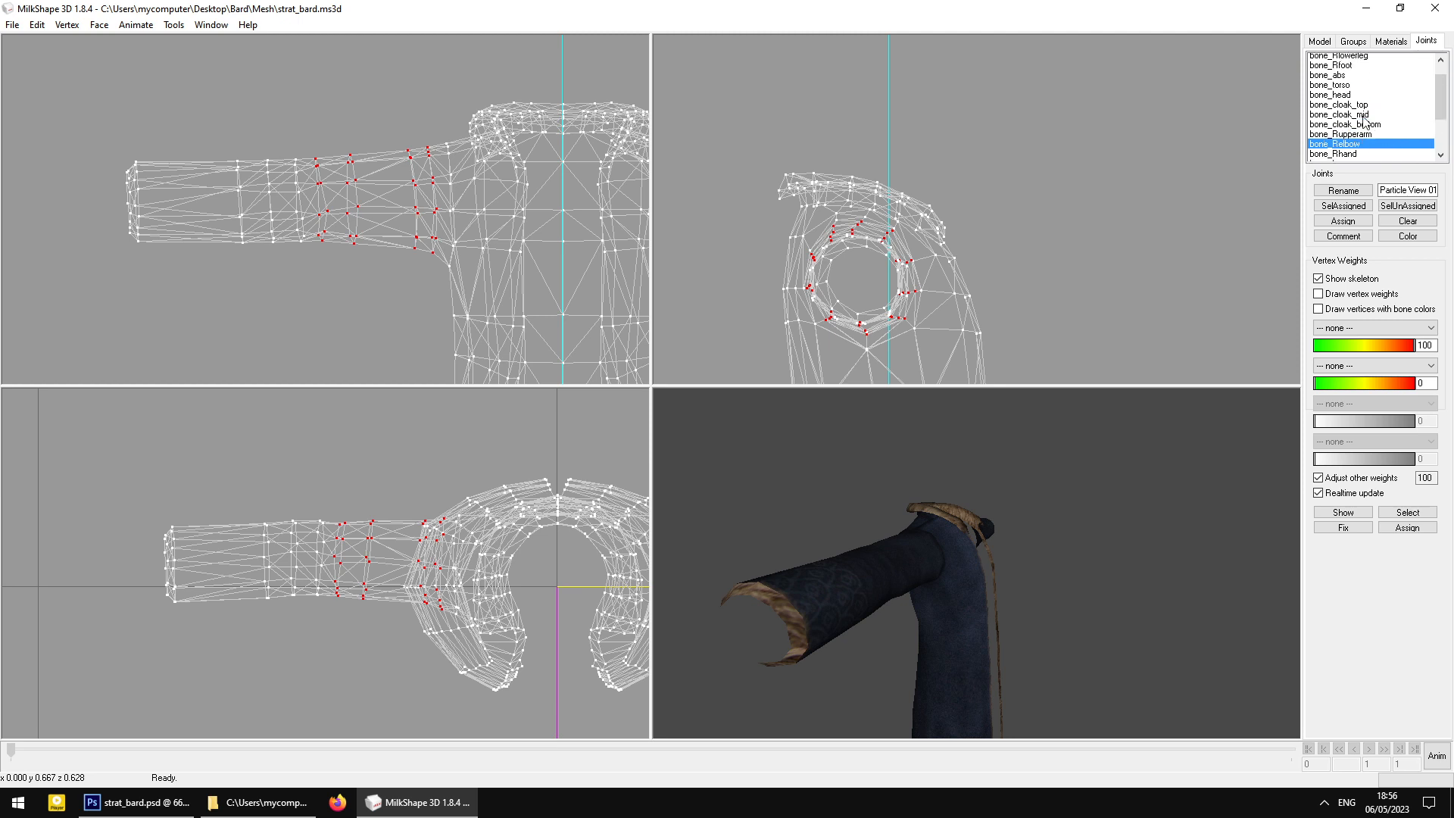
pyautogui.click(1351, 88)
pyautogui.scroll(2, 1353, 90)
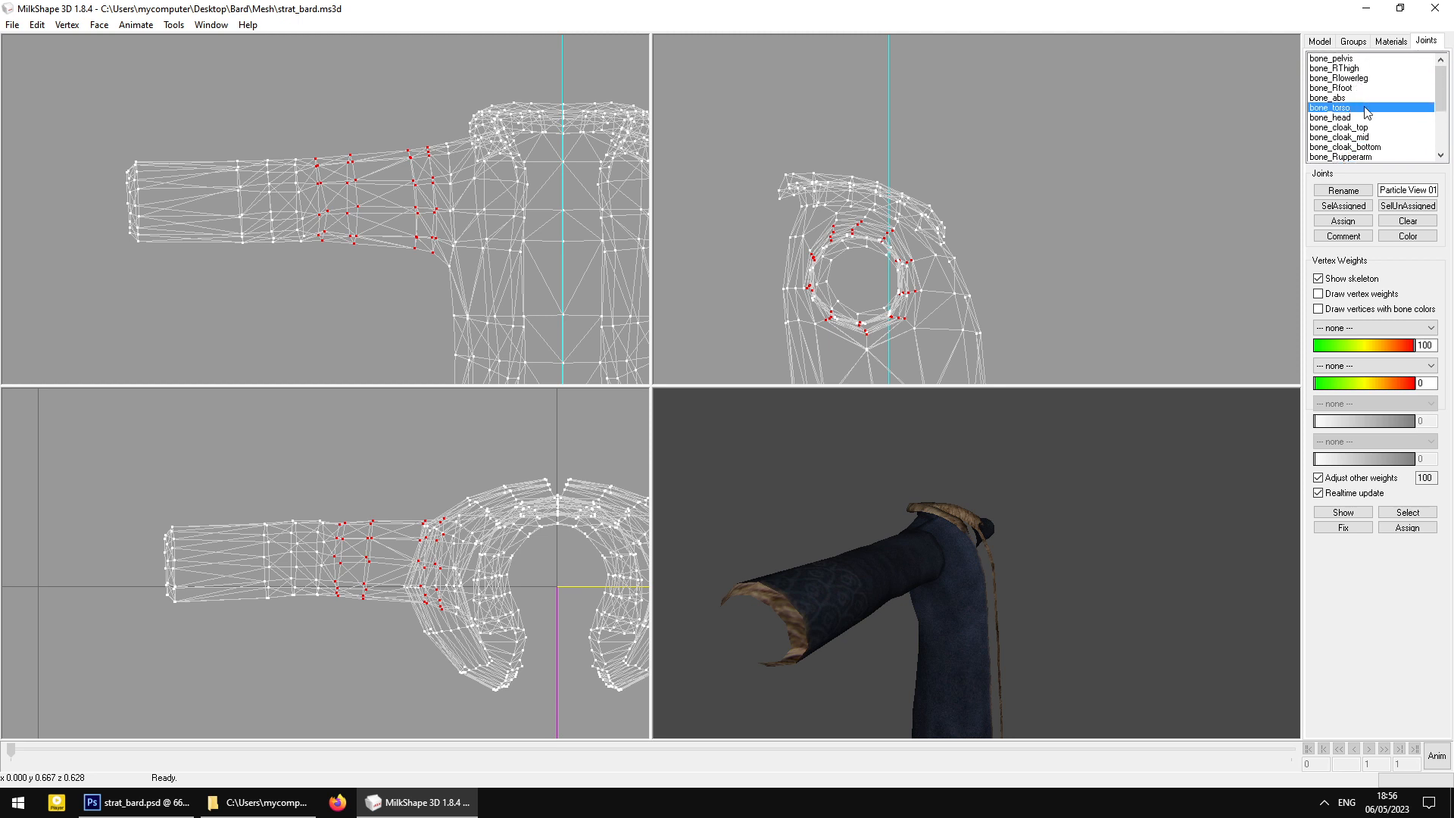
pyautogui.click(1352, 157)
# Select the coat's collar, shoulder and chest vertices in the front view and assign them to bone_torso
pyautogui.moveTo(527, 127); pyautogui.dragTo(357, 106, button='right')
pyautogui.moveTo(298, 64); pyautogui.dragTo(543, 277)
pyautogui.click(1356, 89)
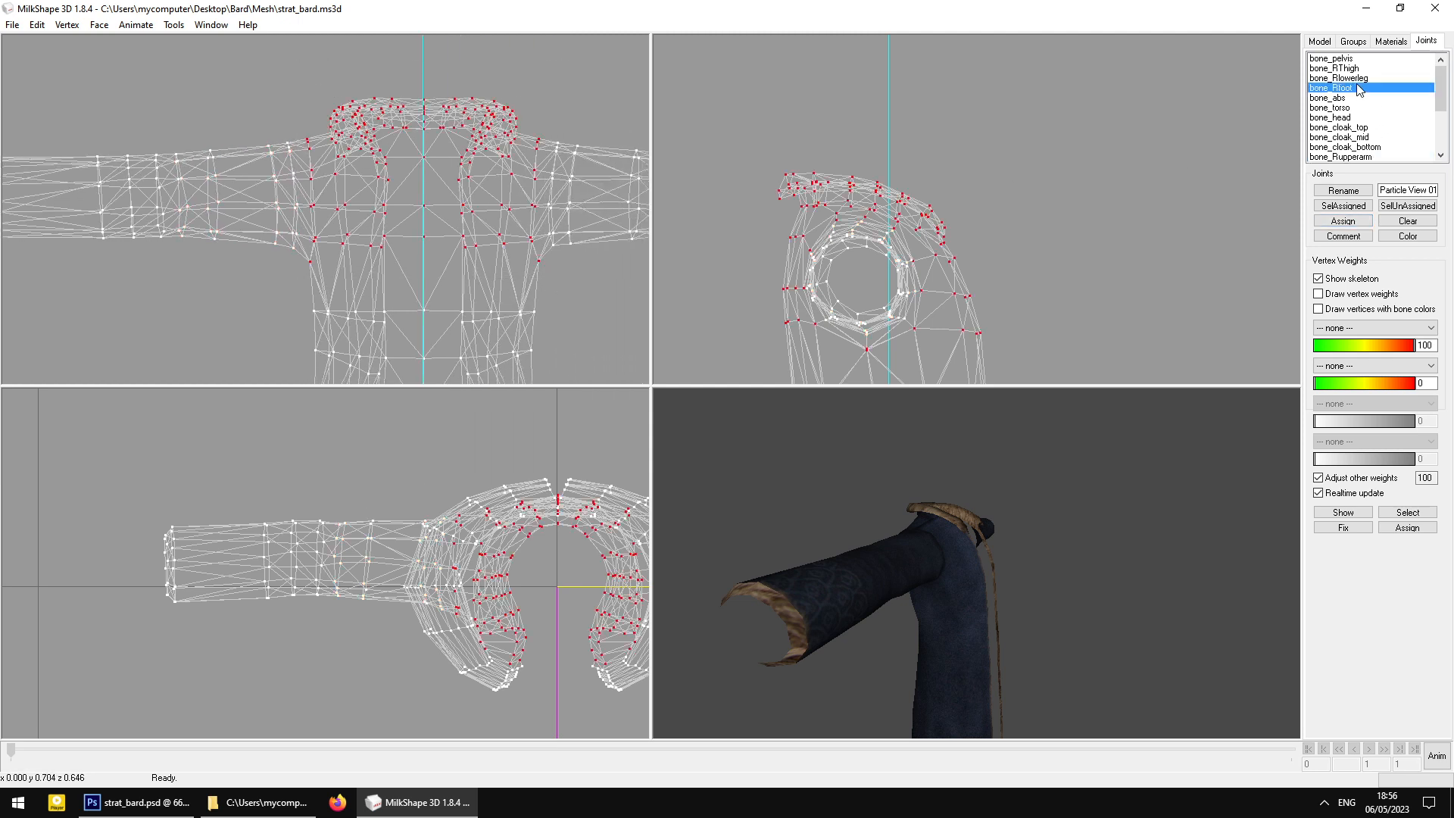
pyautogui.click(1340, 108)
pyautogui.click(1343, 221)
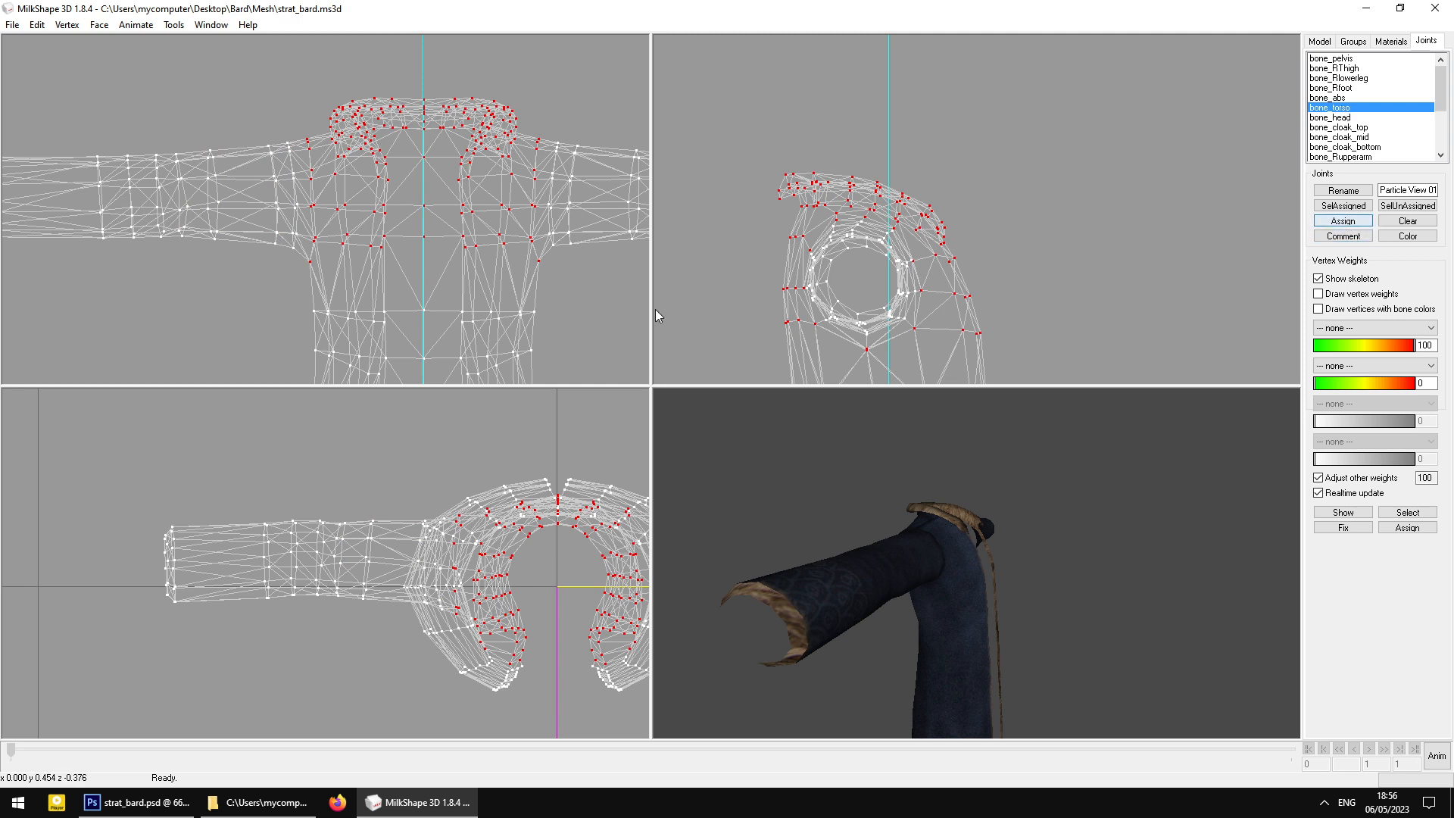
# Select the coat's vertex row directly below the chest and assign it to bone_torso too
pyautogui.moveTo(418, 241); pyautogui.dragTo(401, 169, button='right')
pyautogui.moveTo(272, 186); pyautogui.dragTo(581, 221)
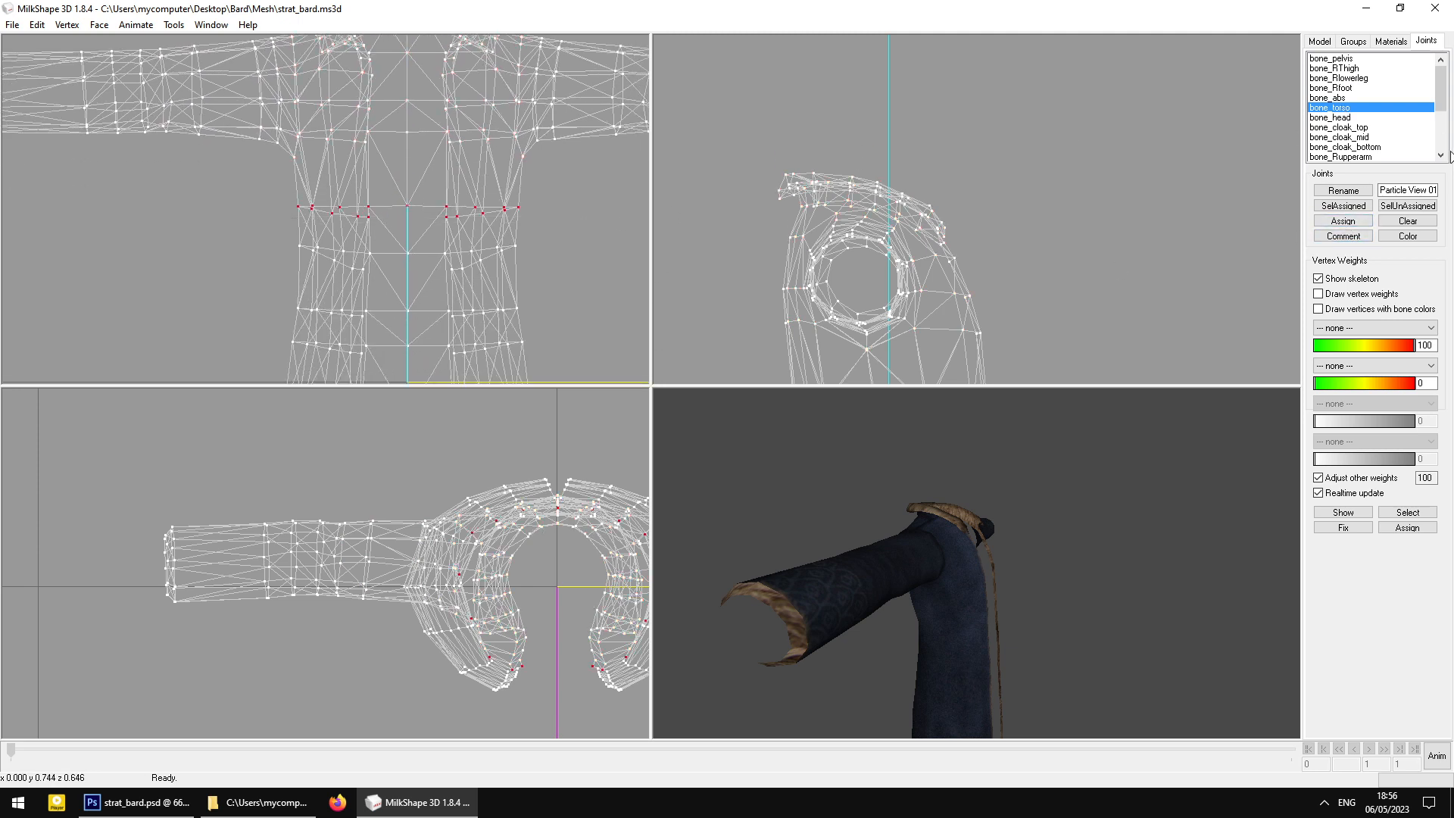
pyautogui.click(1343, 221)
# Select the two vertex rows around the coat's abdomen and assign them to bone_abs
pyautogui.moveTo(221, 221); pyautogui.dragTo(561, 332)
pyautogui.click(1333, 98)
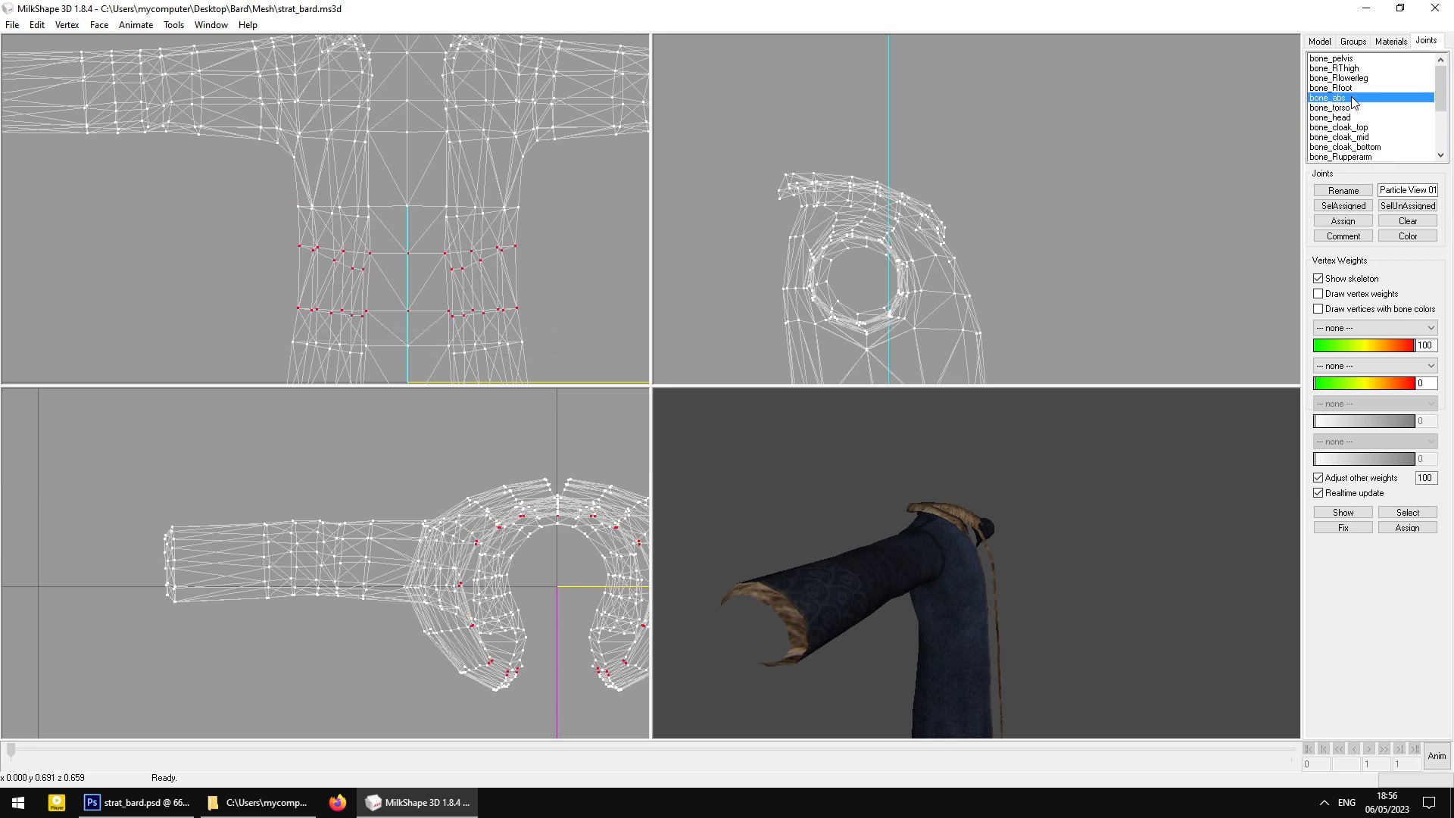
pyautogui.click(1344, 221)
# Clear the vertex selection and bring the coat's left sleeve into the front and top views
pyautogui.keyDown('ctrl'); pyautogui.moveTo(356, 176); pyautogui.dragTo(251, 250); pyautogui.keyUp('ctrl')
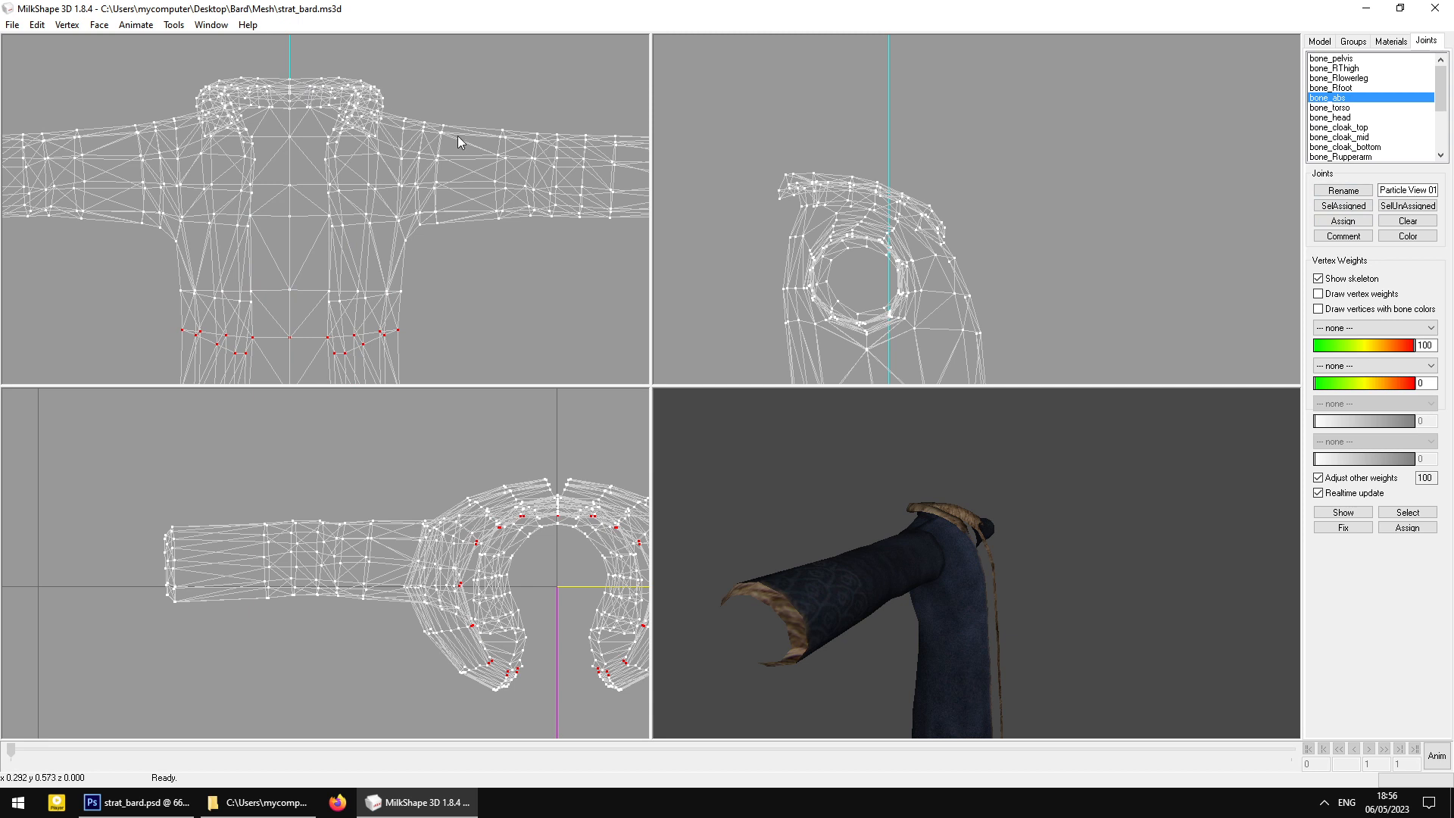
pyautogui.keyDown('ctrl'); pyautogui.moveTo(457, 135); pyautogui.dragTo(375, 111); pyautogui.keyUp('ctrl')
pyautogui.keyDown('ctrl'); pyautogui.moveTo(554, 543); pyautogui.dragTo(320, 490); pyautogui.keyUp('ctrl')
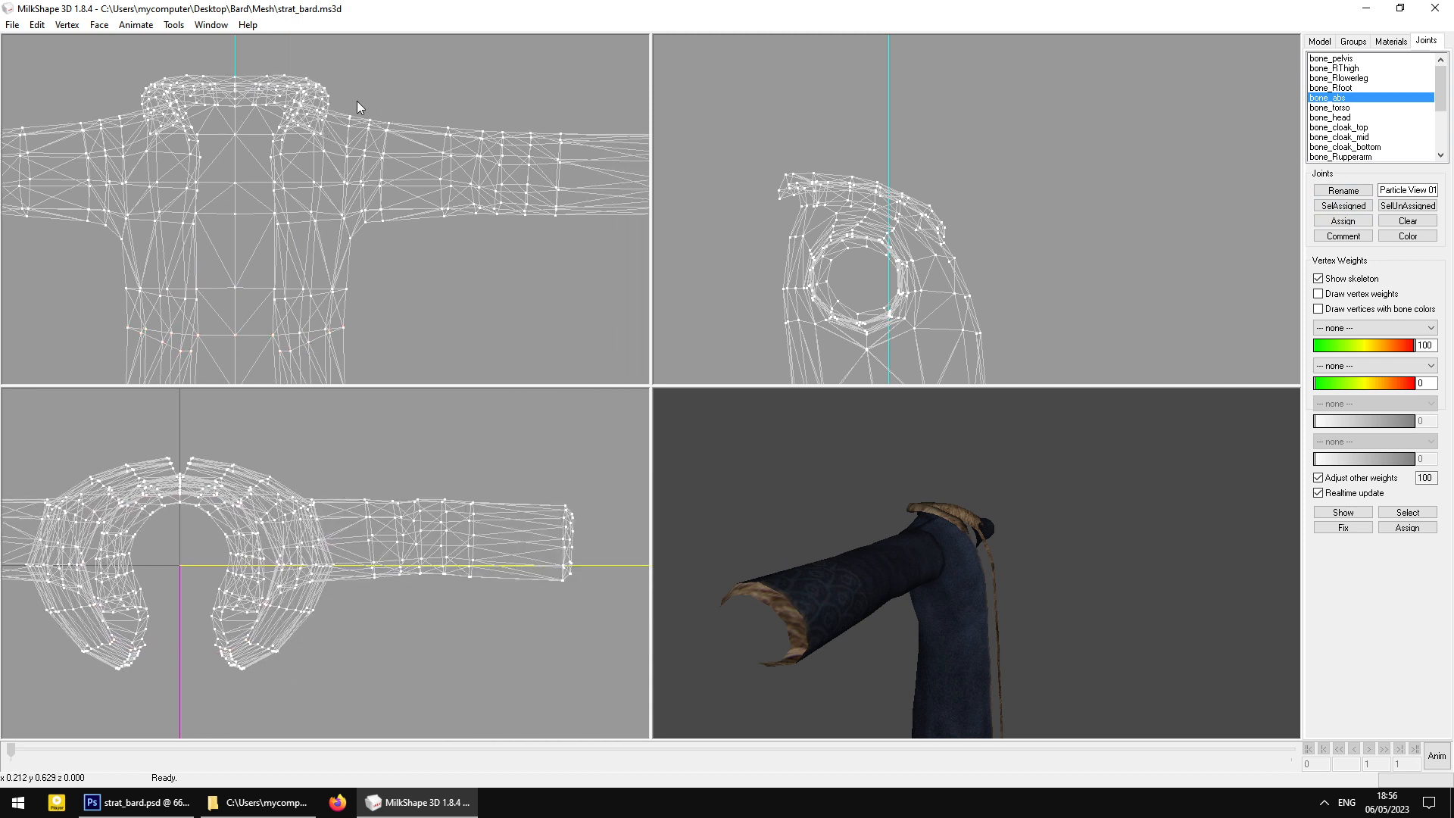
# Assign the coat's left upper-sleeve vertices to bone_Lupperarm and its forearm-sleeve vertices to bone_Lelbow
pyautogui.moveTo(358, 99); pyautogui.dragTo(487, 272)
pyautogui.click(1352, 78)
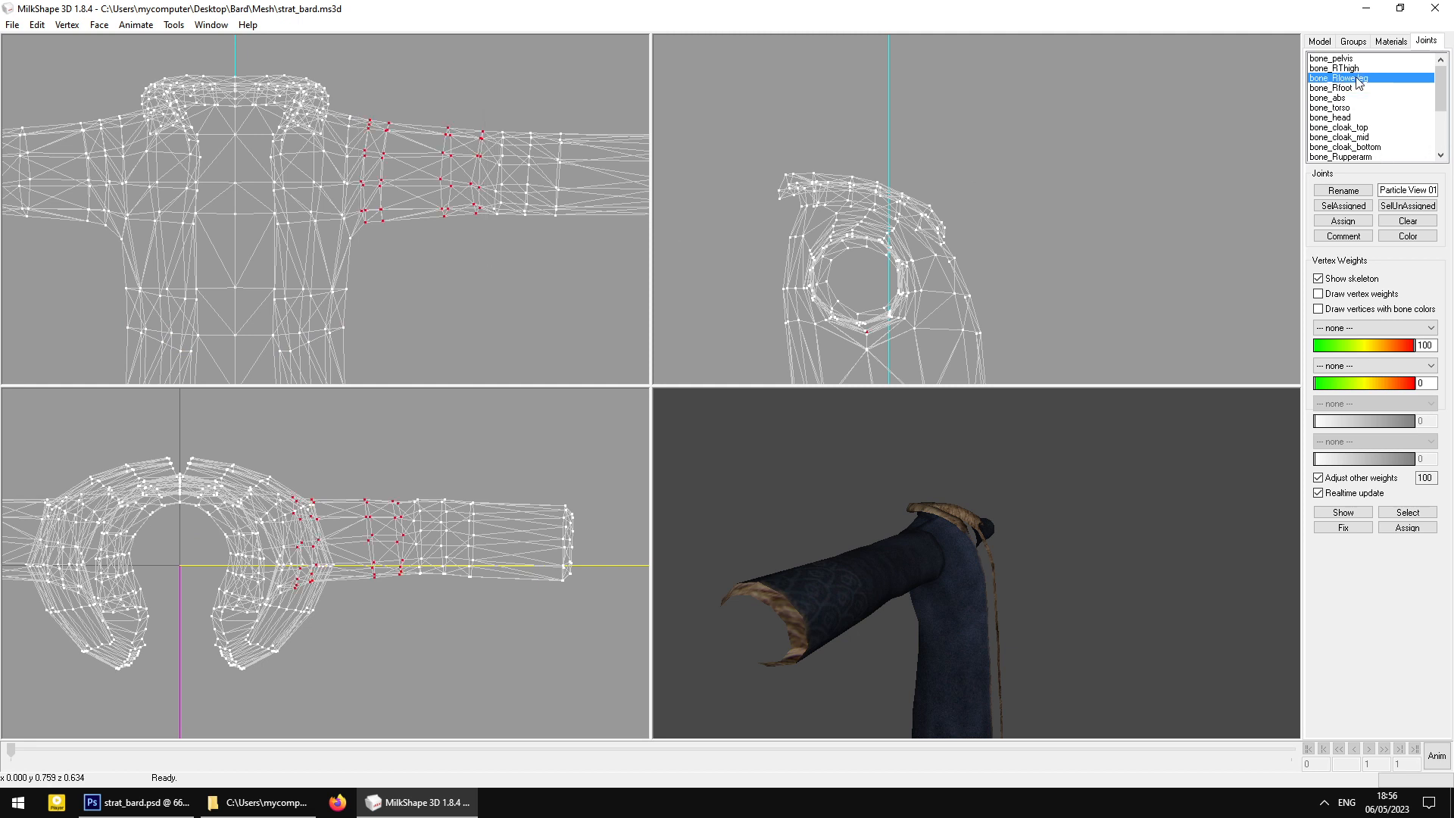
pyautogui.scroll(-2, 1361, 118)
pyautogui.click(1353, 131)
pyautogui.scroll(-2, 1353, 132)
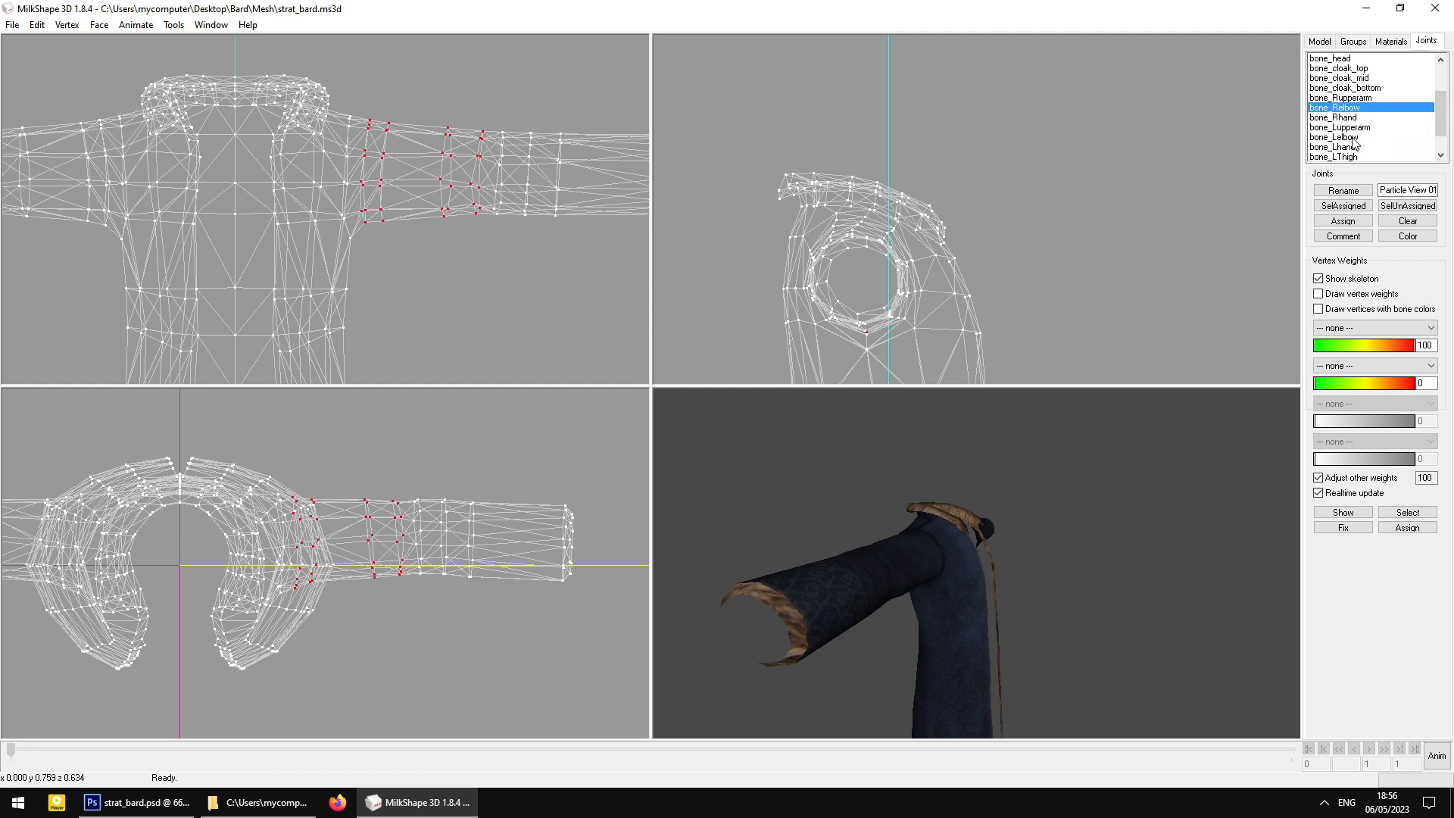
pyautogui.click(1353, 137)
pyautogui.click(1340, 220)
pyautogui.click(1351, 127)
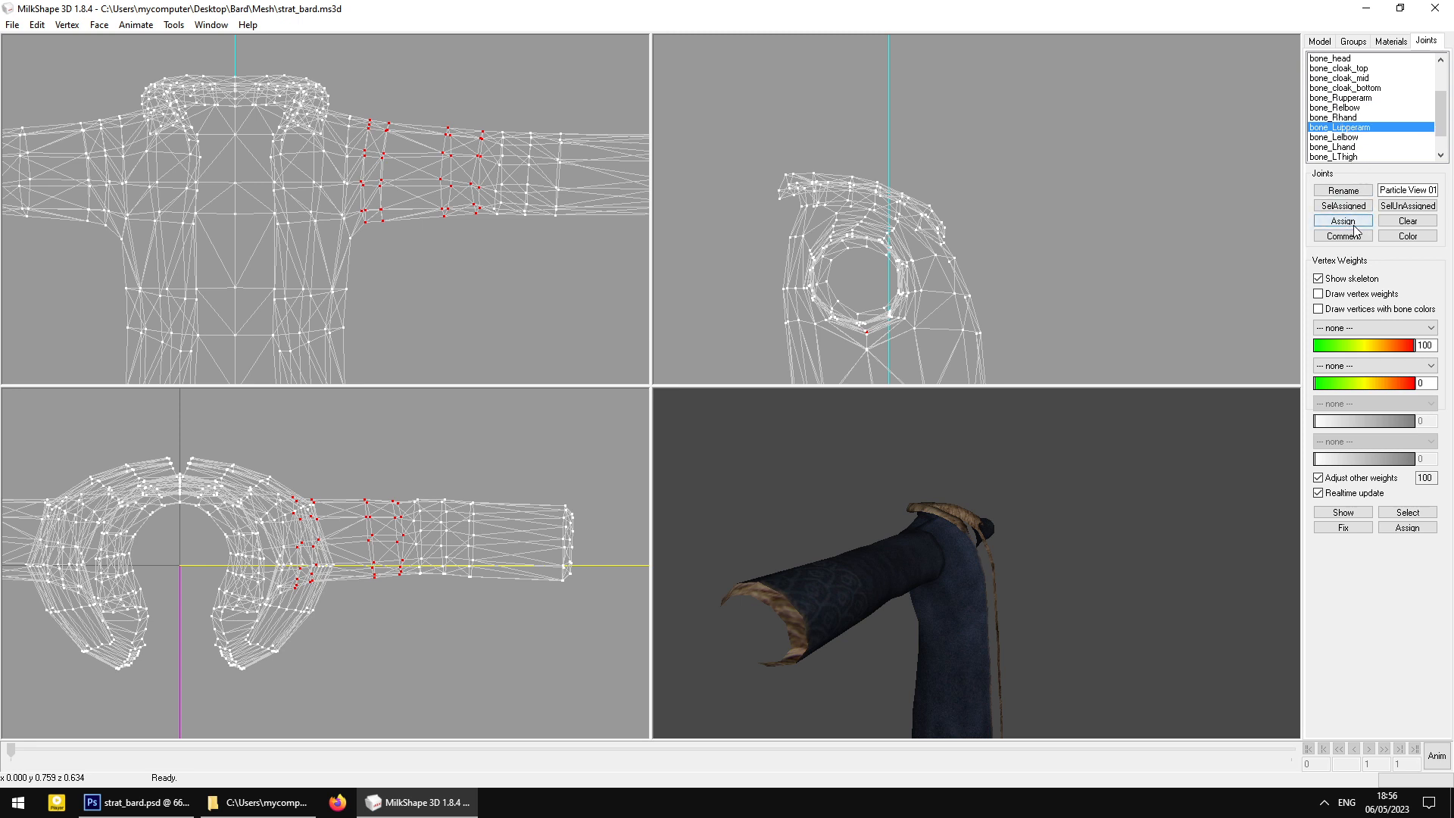
pyautogui.moveTo(491, 136); pyautogui.dragTo(398, 145, button='middle')
pyautogui.moveTo(399, 108); pyautogui.dragTo(894, 312)
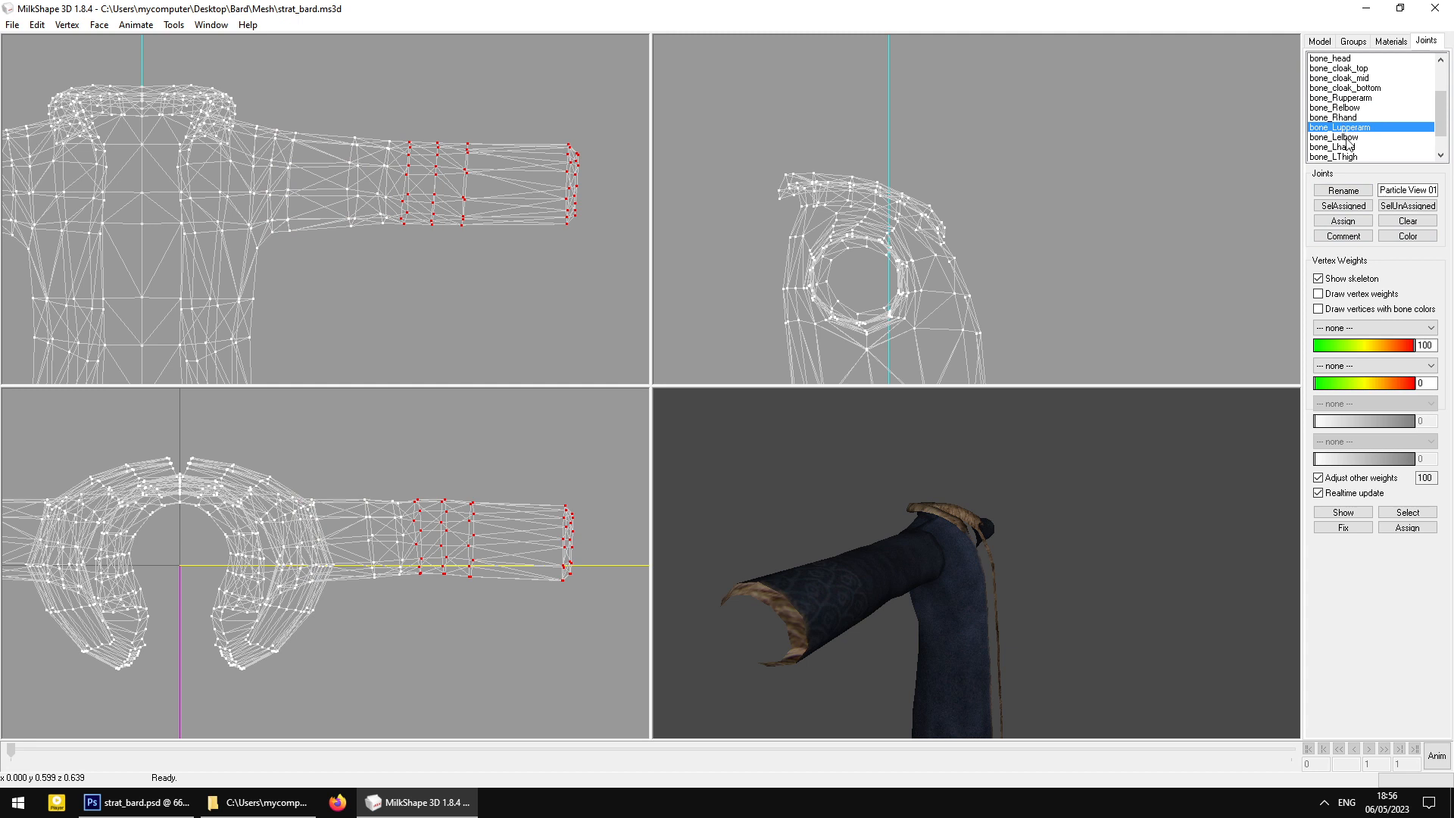
# Hide the coat1 group and unhide the Duplicate00 group
pyautogui.click(1353, 41)
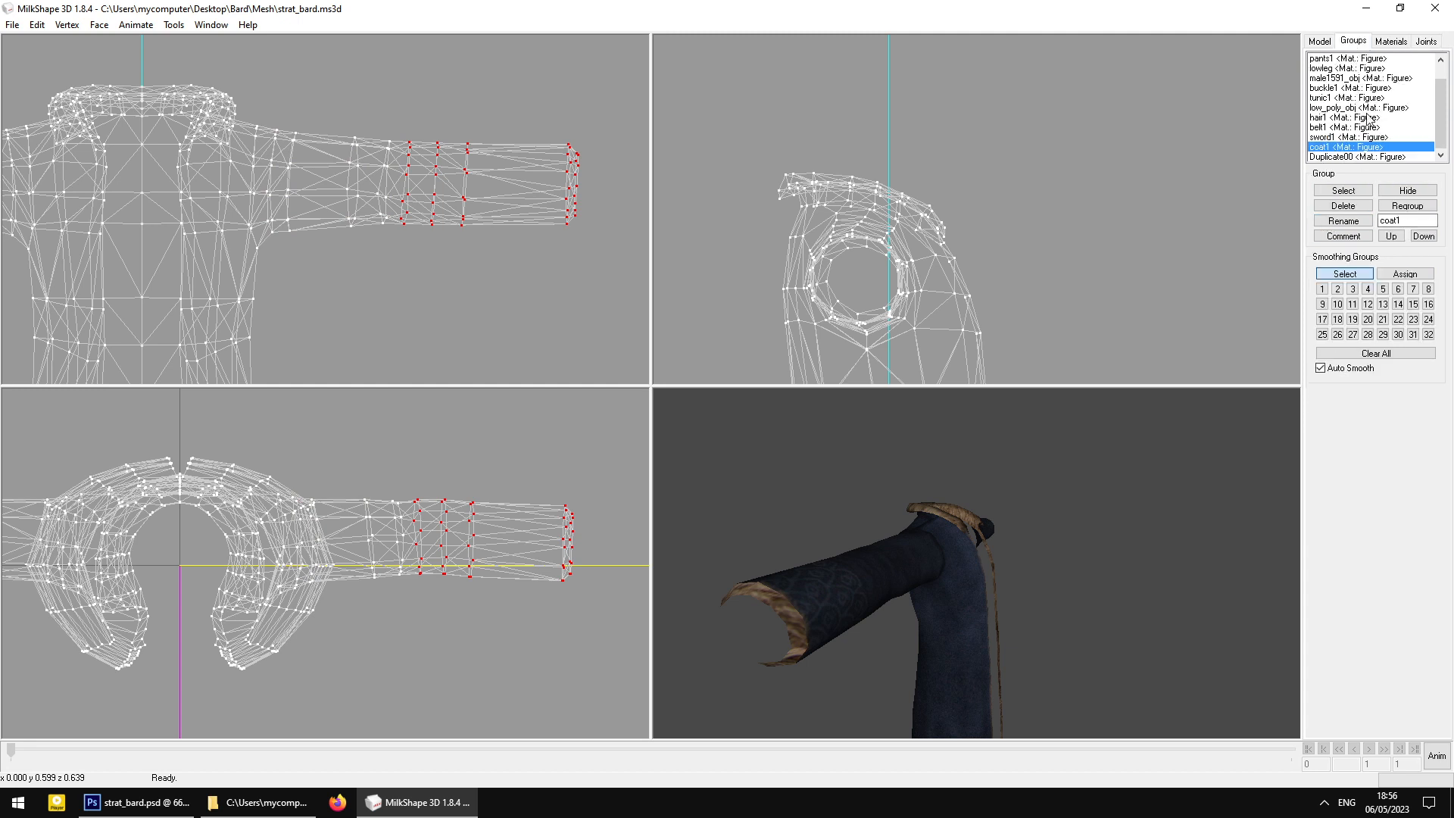
pyautogui.click(1396, 192)
pyautogui.click(1356, 157)
pyautogui.click(1406, 190)
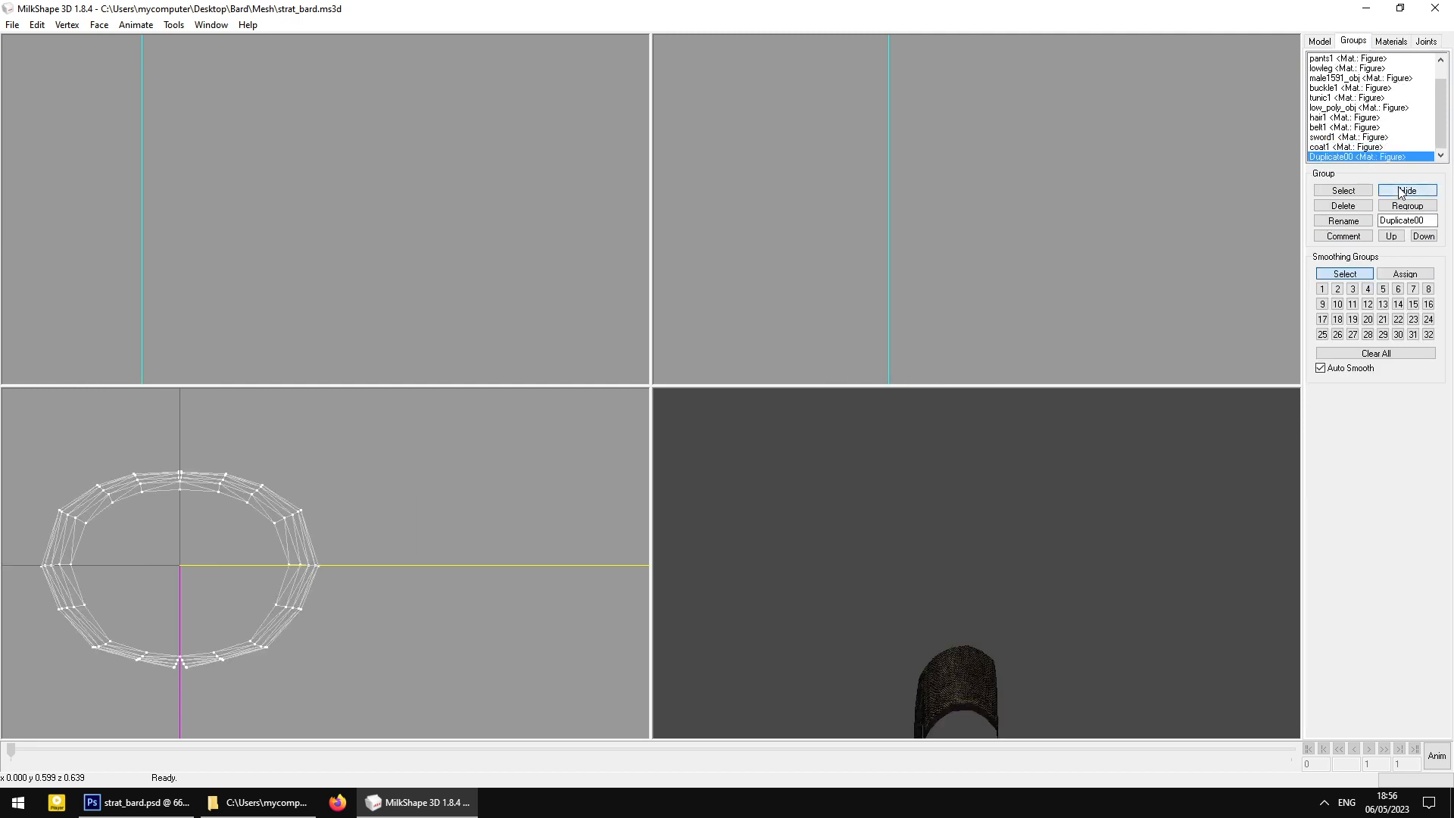
pyautogui.moveTo(534, 536); pyautogui.dragTo(576, 442, button='middle')
pyautogui.moveTo(893, 671); pyautogui.dragTo(911, 574, button='middle')
pyautogui.moveTo(910, 574); pyautogui.dragTo(757, 550)
pyautogui.moveTo(293, 316); pyautogui.dragTo(320, 229, button='middle')
pyautogui.scroll(1, 320, 230)
pyautogui.moveTo(141, 53); pyautogui.dragTo(334, 383)
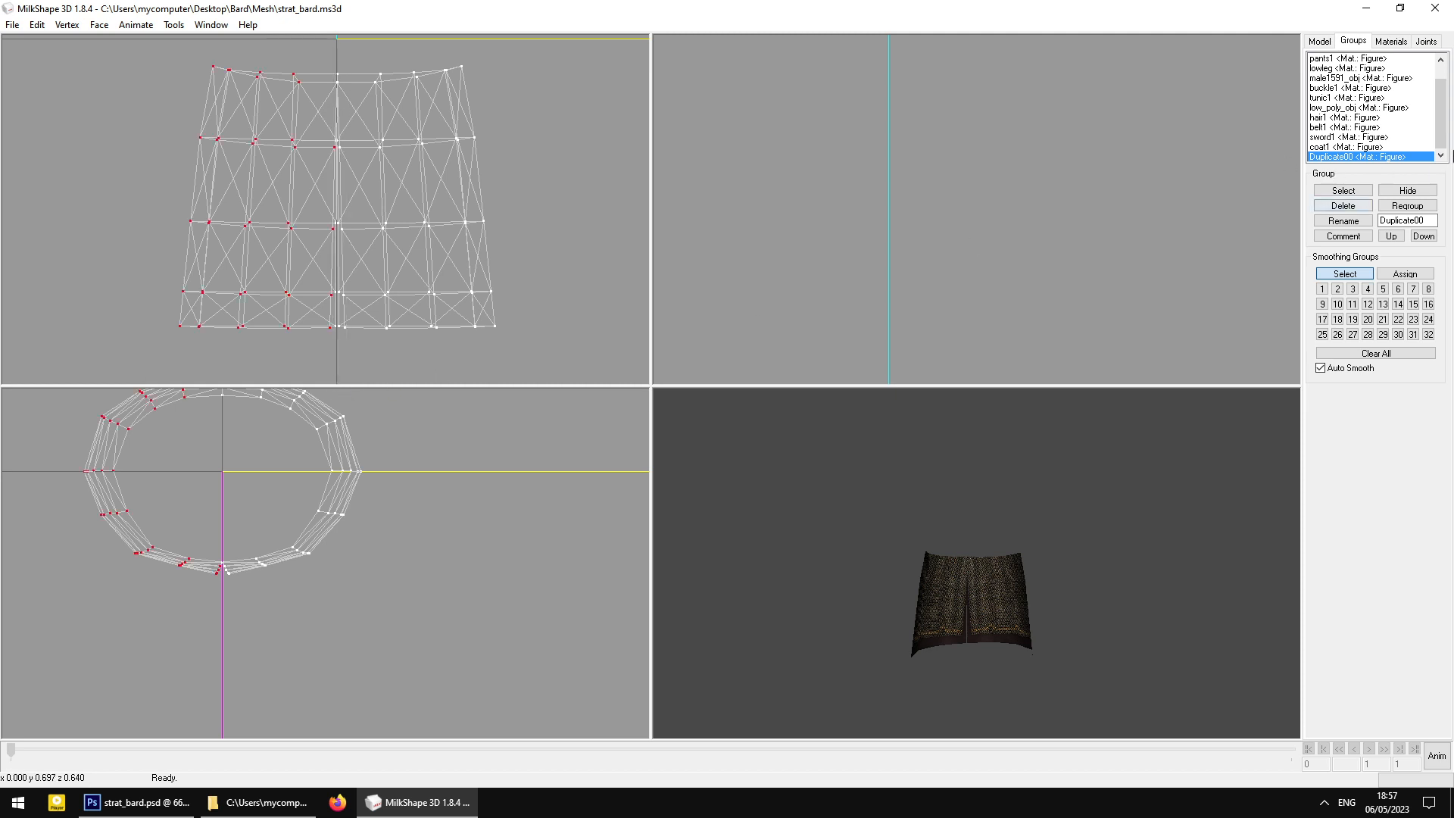
pyautogui.moveTo(1439, 110); pyautogui.dragTo(1438, 74)
pyautogui.click(1395, 68)
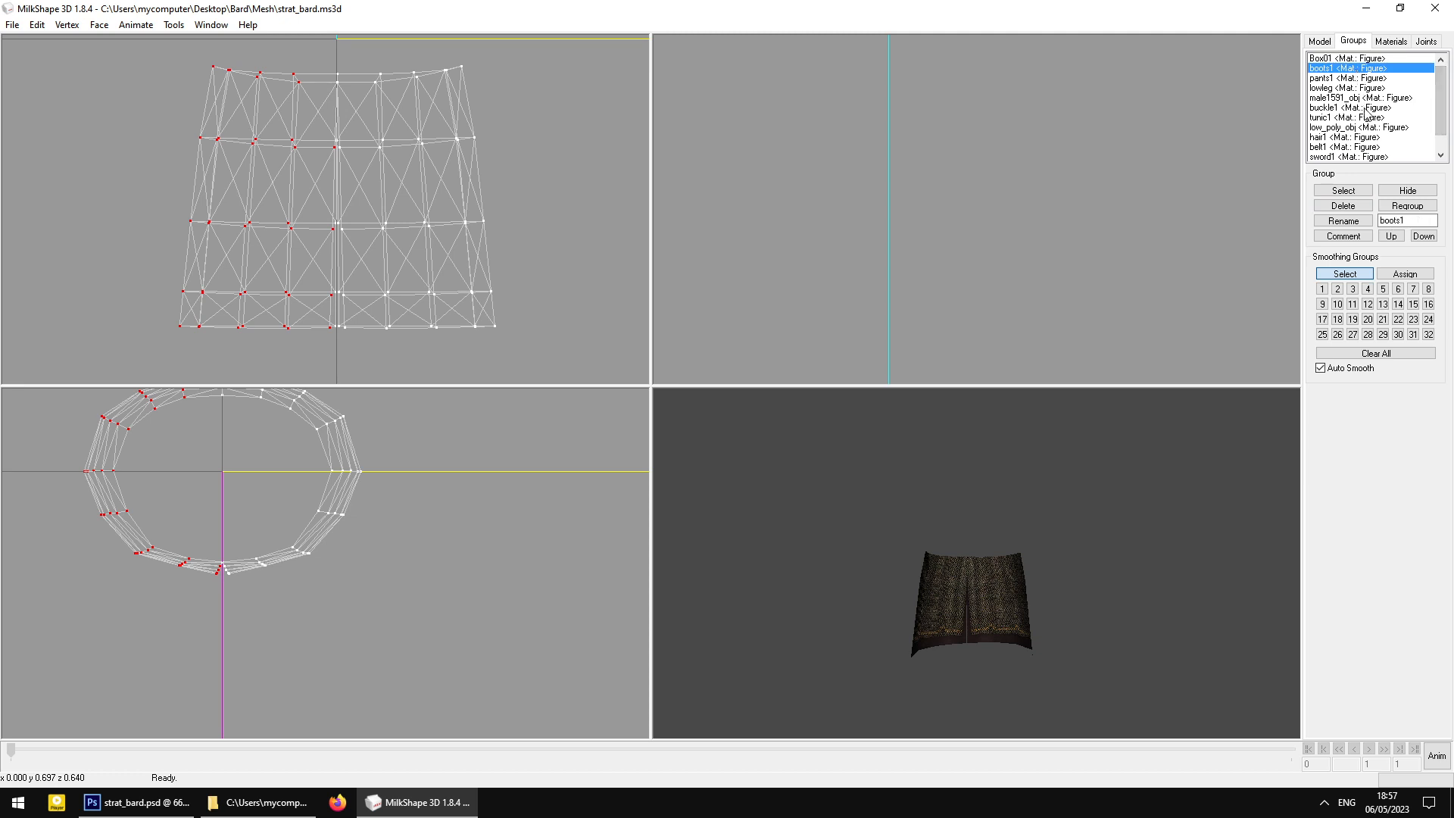
pyautogui.click(1441, 43)
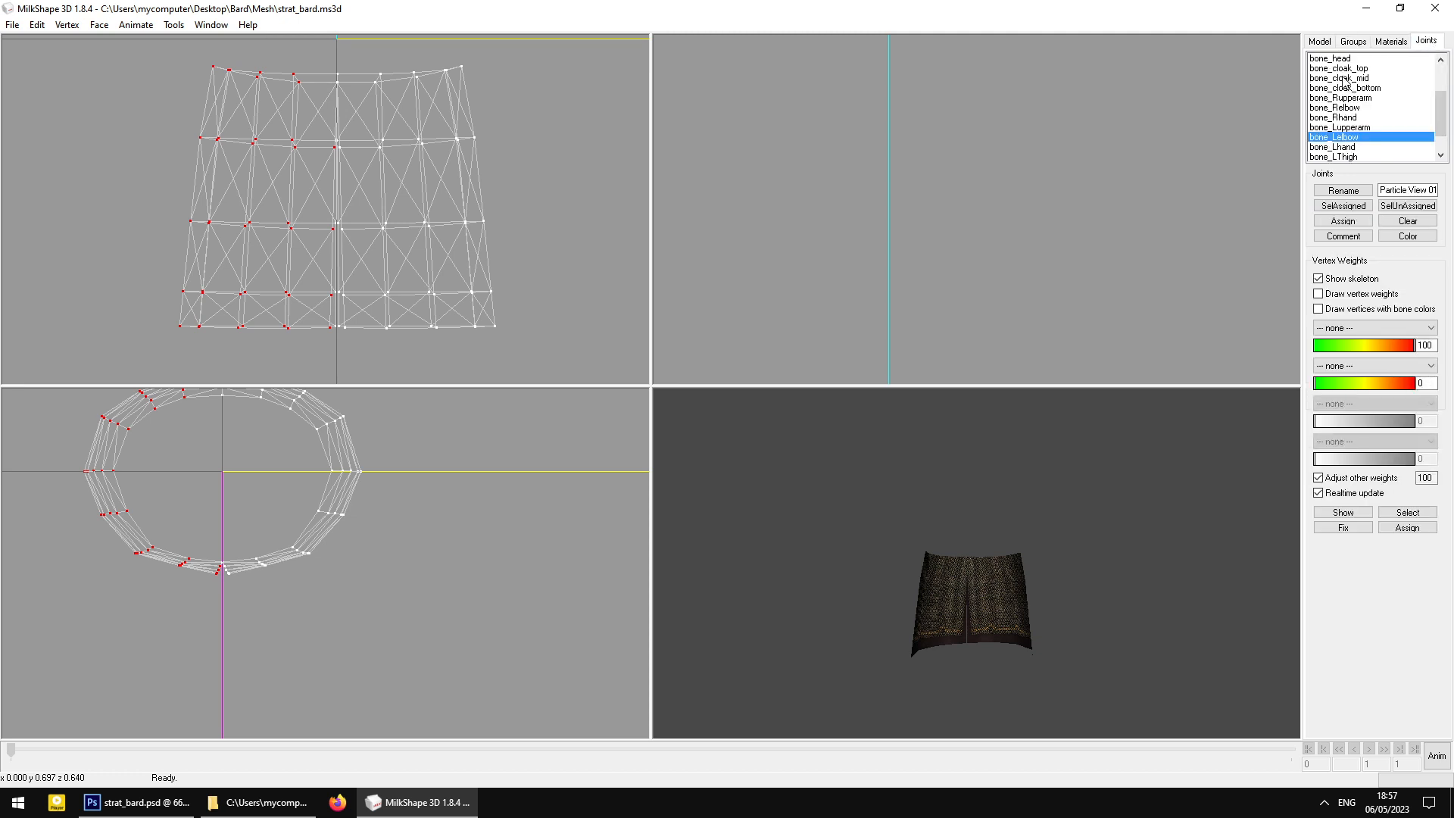
pyautogui.click(1347, 79)
pyautogui.scroll(-2, 1358, 114)
pyautogui.click(1357, 115)
pyautogui.scroll(2, 1355, 113)
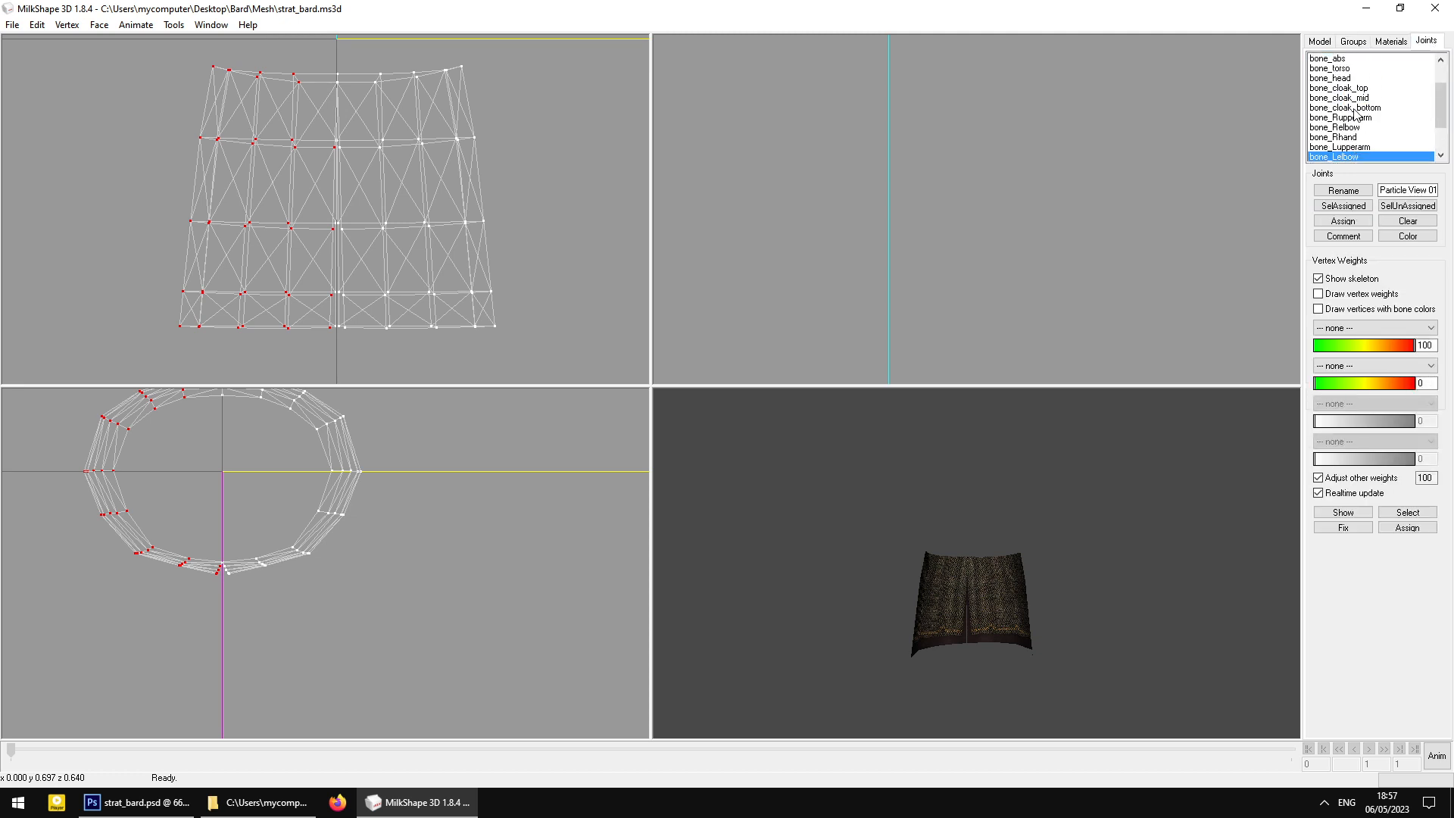
pyautogui.click(1354, 41)
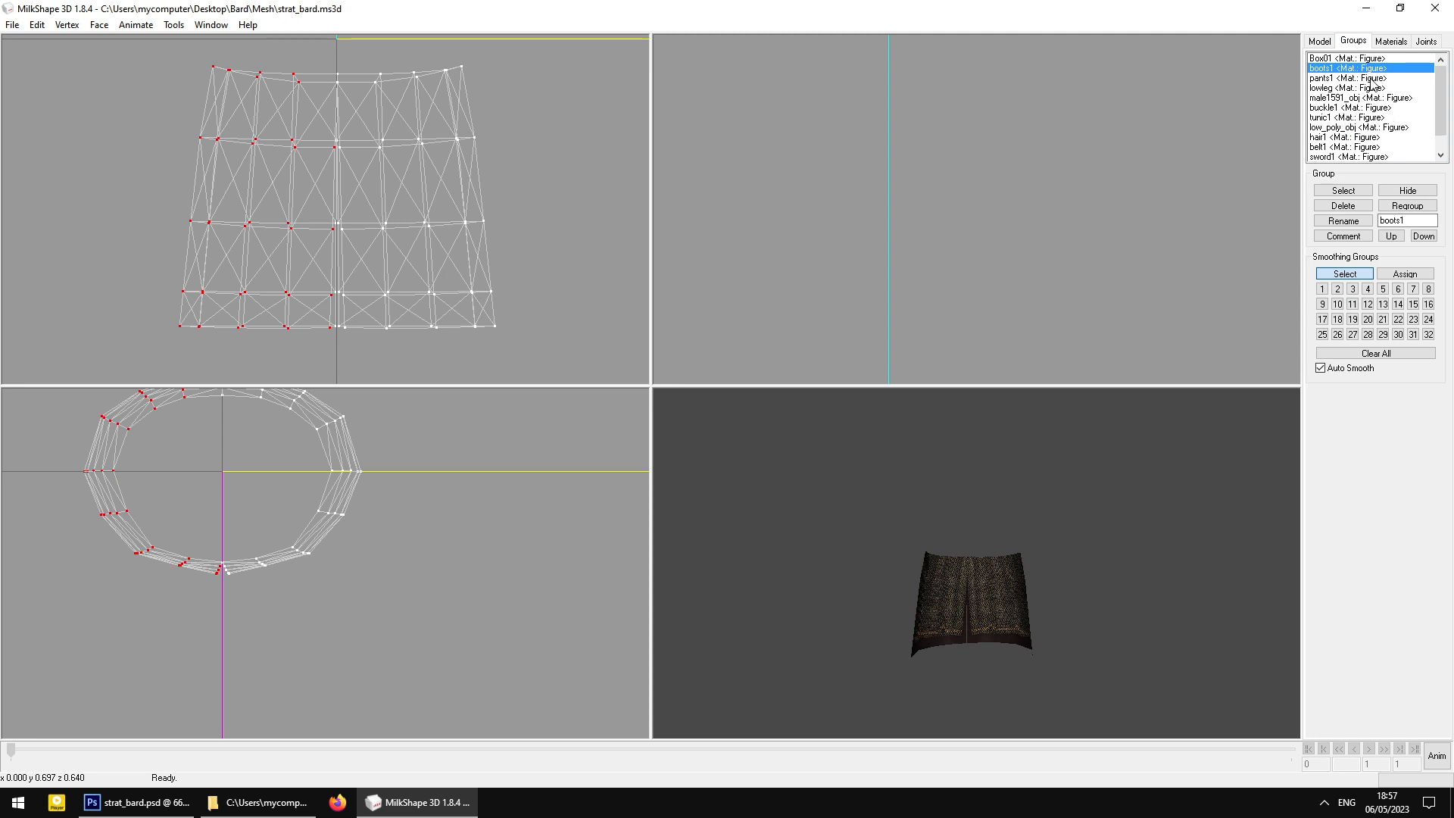
# Unhide the coat1 group so it displays together with Duplicate00
pyautogui.scroll(-2, 1435, 140)
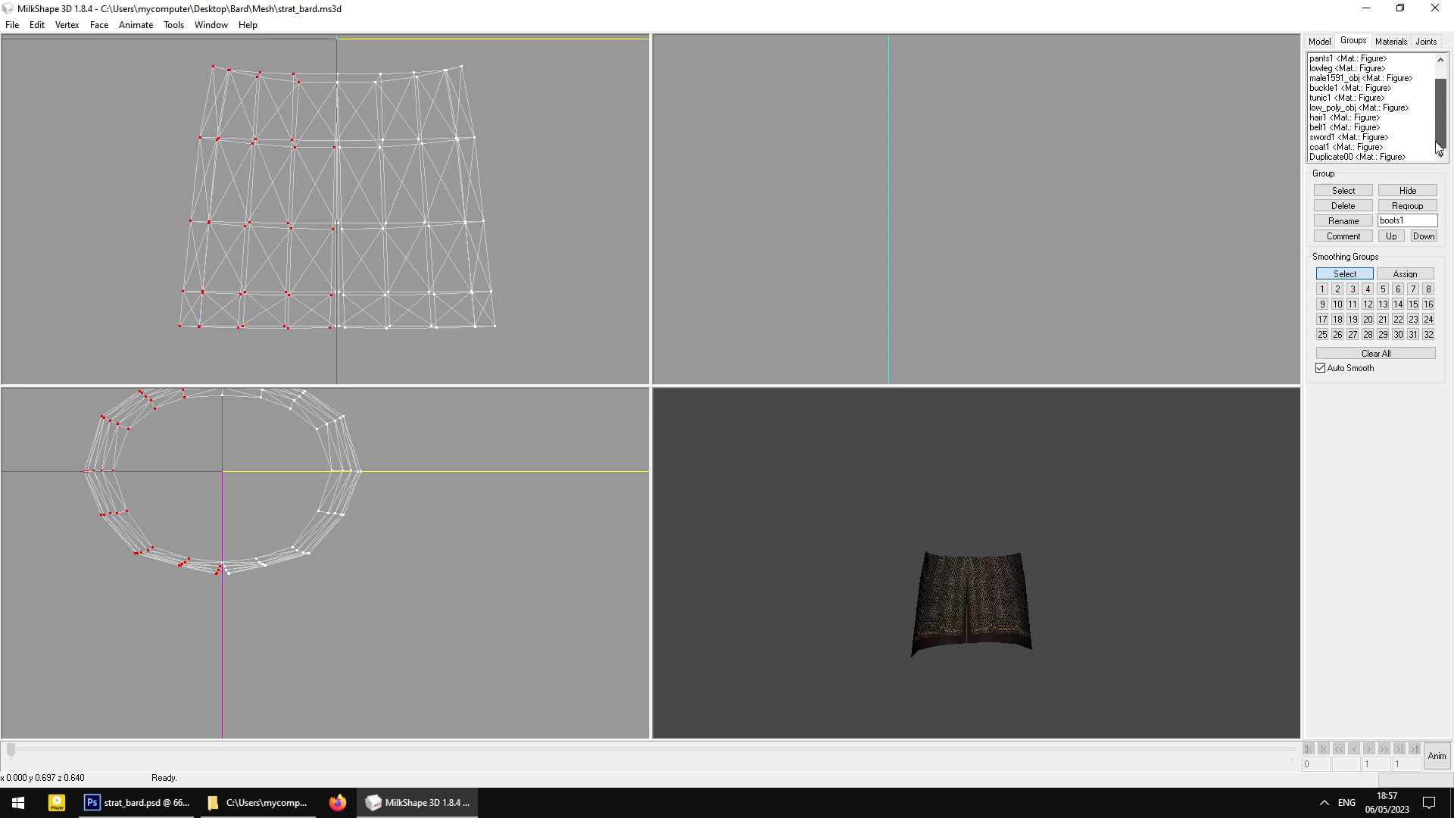
pyautogui.click(1348, 147)
pyautogui.click(1409, 191)
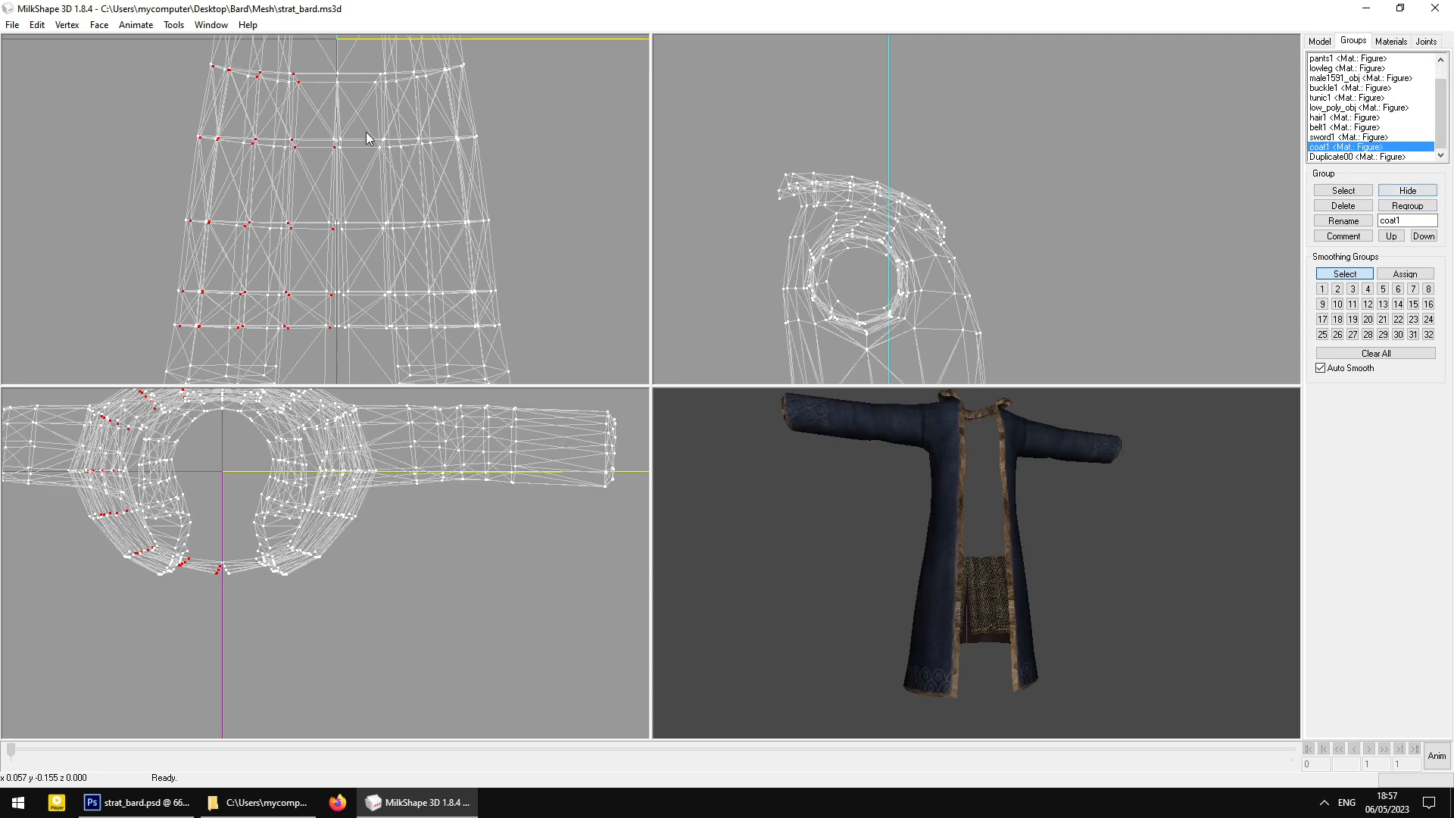
# Assign the horizontal row of coat and skirt vertices at the top edge of Duplicate00 to bone_pelvis
pyautogui.keyDown('ctrl'); pyautogui.moveTo(292, 109); pyautogui.dragTo(357, 216); pyautogui.keyUp('ctrl')
pyautogui.click(210, 133)
pyautogui.moveTo(211, 133); pyautogui.dragTo(587, 219)
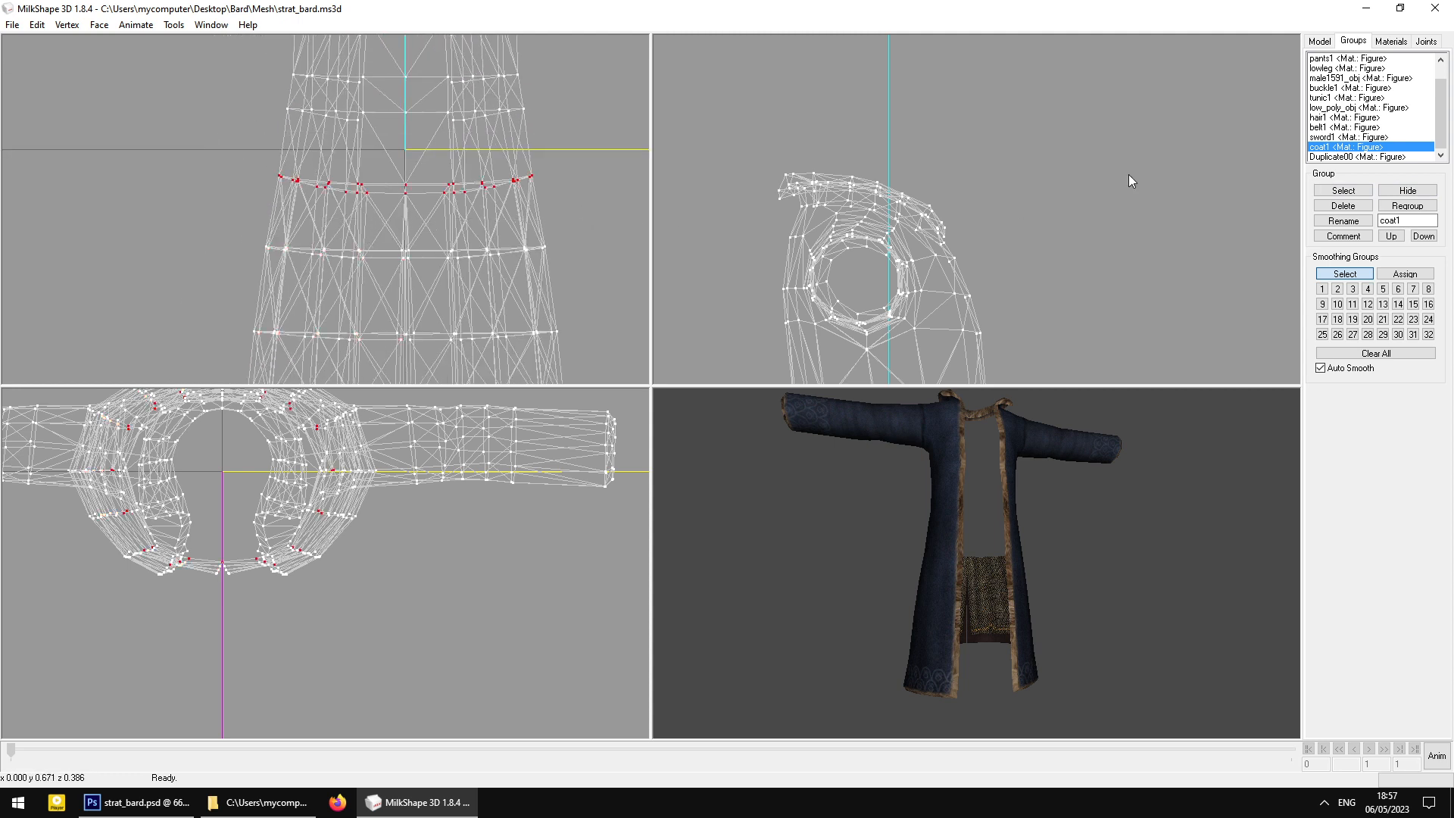
pyautogui.click(1426, 42)
pyautogui.moveTo(1448, 110); pyautogui.dragTo(1439, 76)
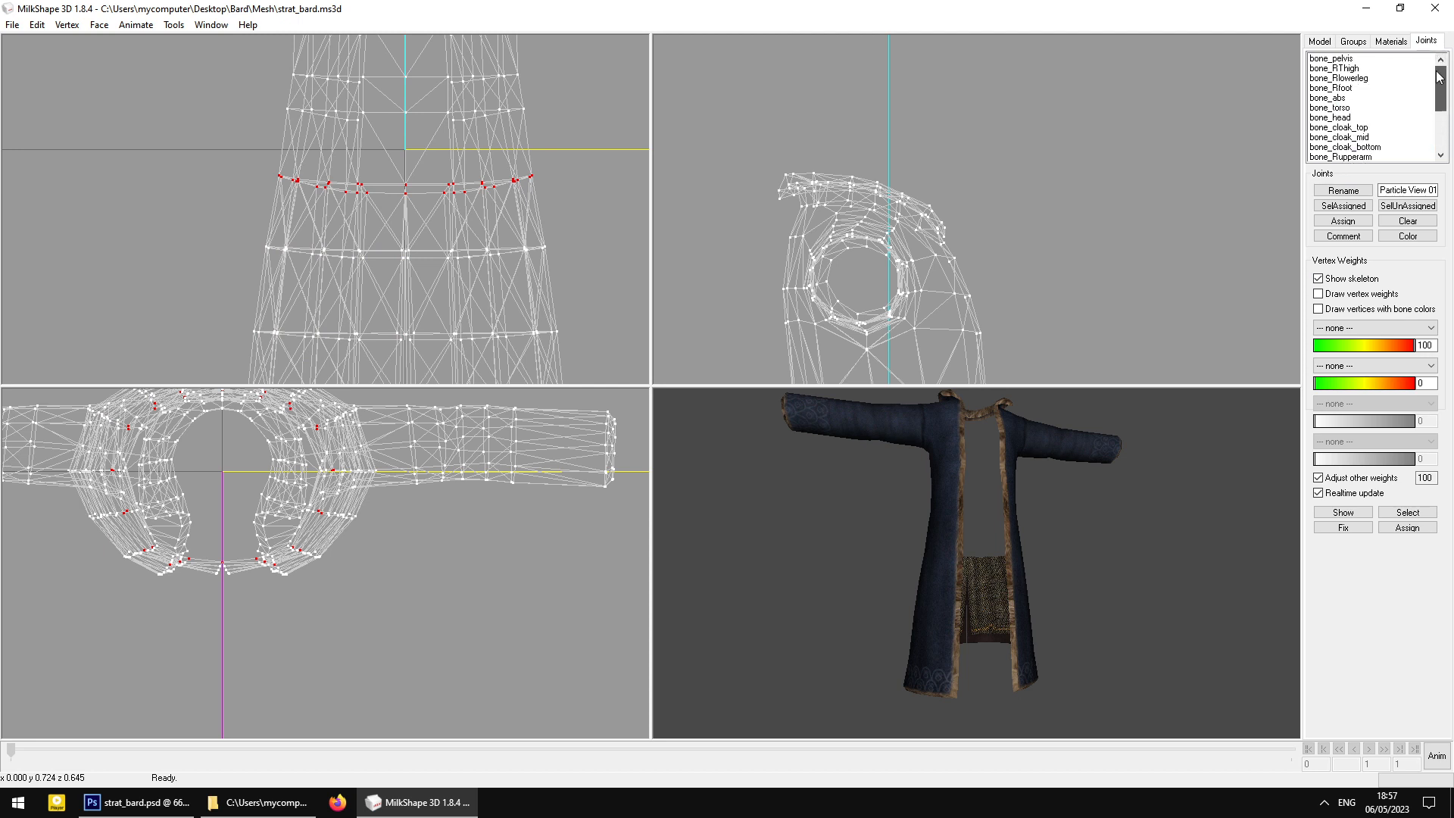
pyautogui.click(1330, 58)
pyautogui.click(1343, 221)
# Assign the coat and skirt vertices below the pelvis row on the character's right half to bone_RThigh
pyautogui.moveTo(402, 249); pyautogui.dragTo(415, 170, button='middle')
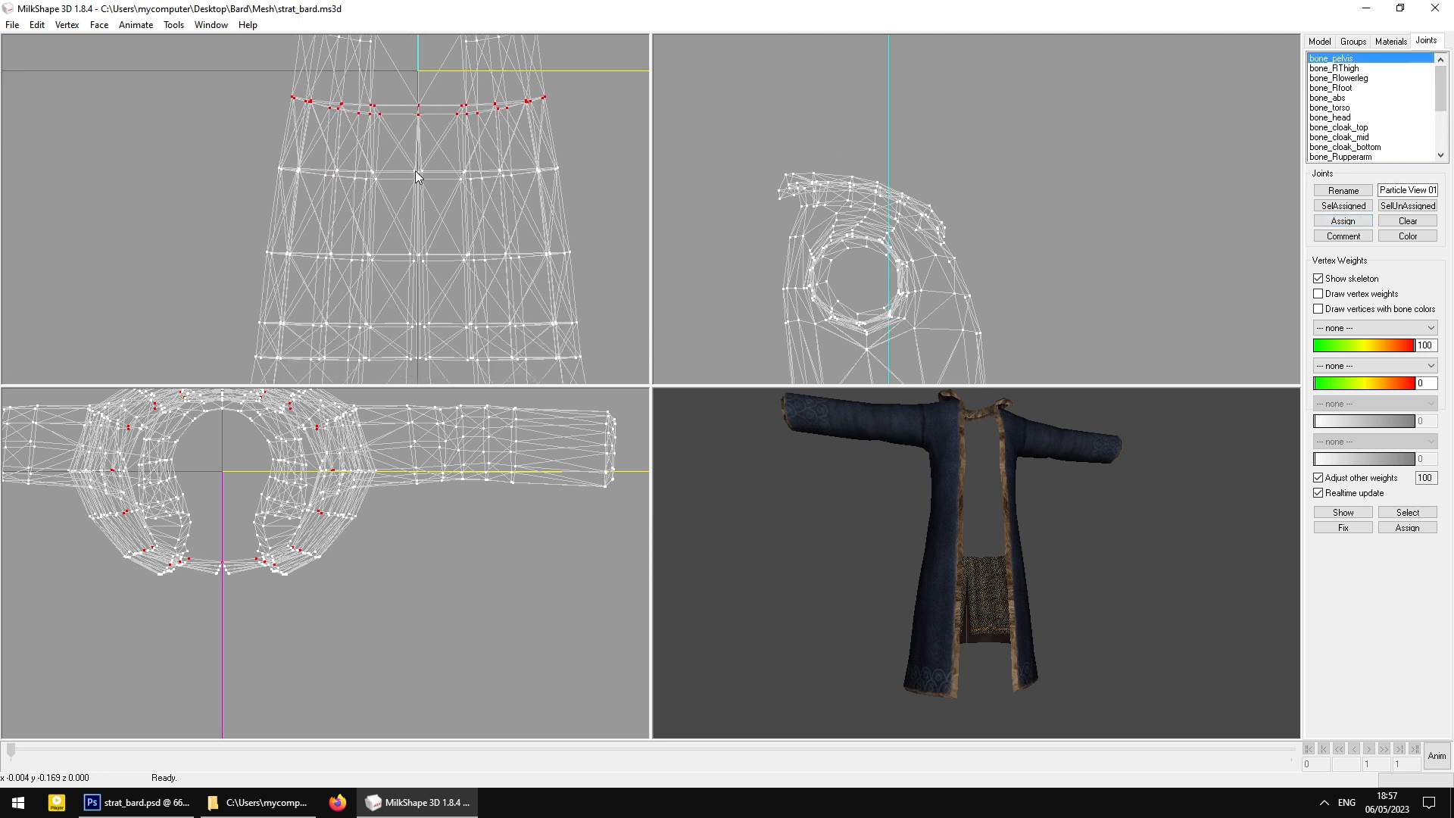
pyautogui.scroll(-1, 305, 179)
pyautogui.moveTo(286, 233); pyautogui.dragTo(282, 127, button='middle')
pyautogui.scroll(-1, 224, 90)
pyautogui.moveTo(220, 70); pyautogui.dragTo(415, 404)
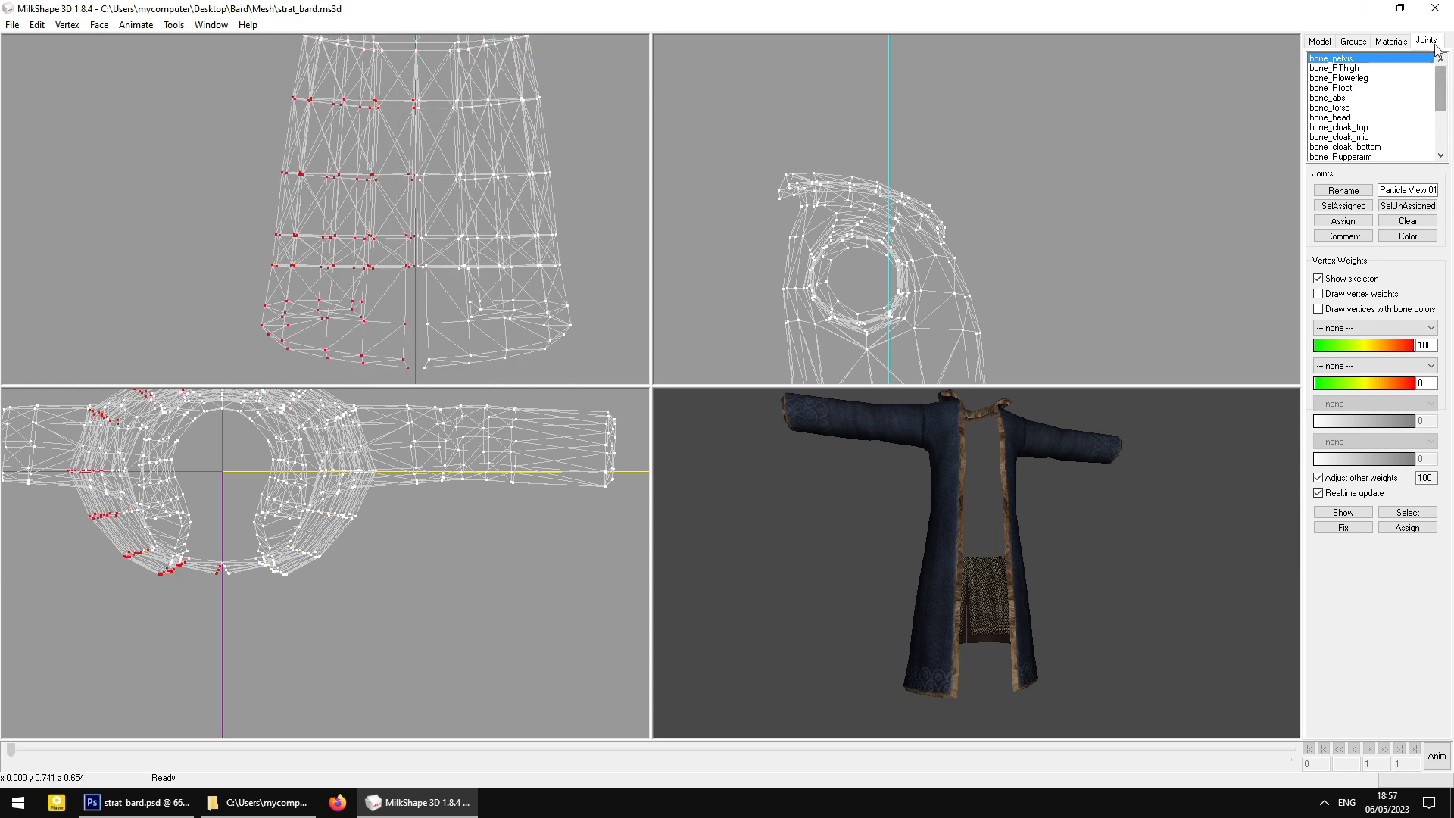
pyautogui.click(1382, 69)
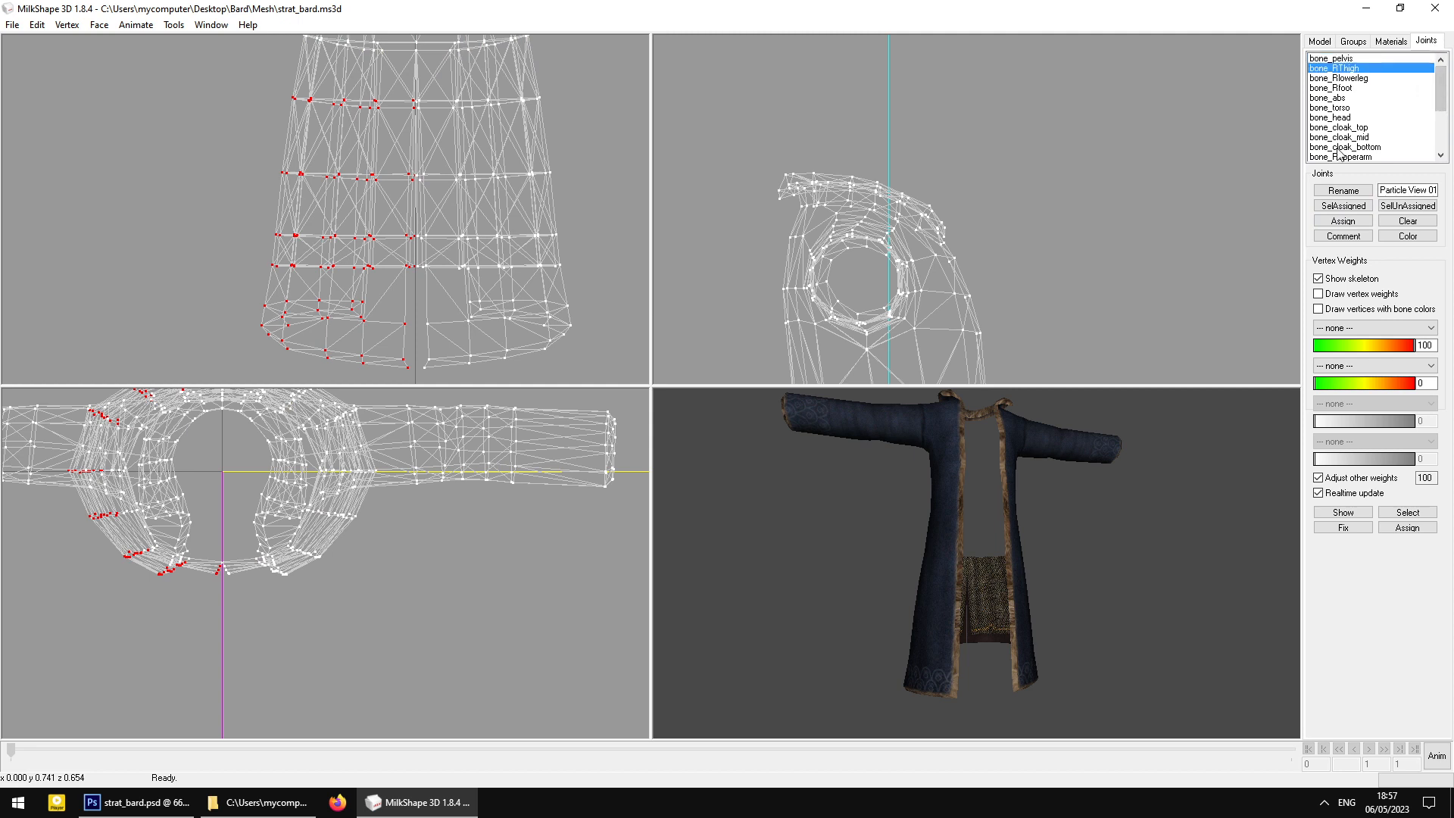
pyautogui.click(1343, 221)
# Assign the coat and skirt vertices below the pelvis row on the character's left half to bone_LThigh
pyautogui.moveTo(415, 83); pyautogui.dragTo(727, 400)
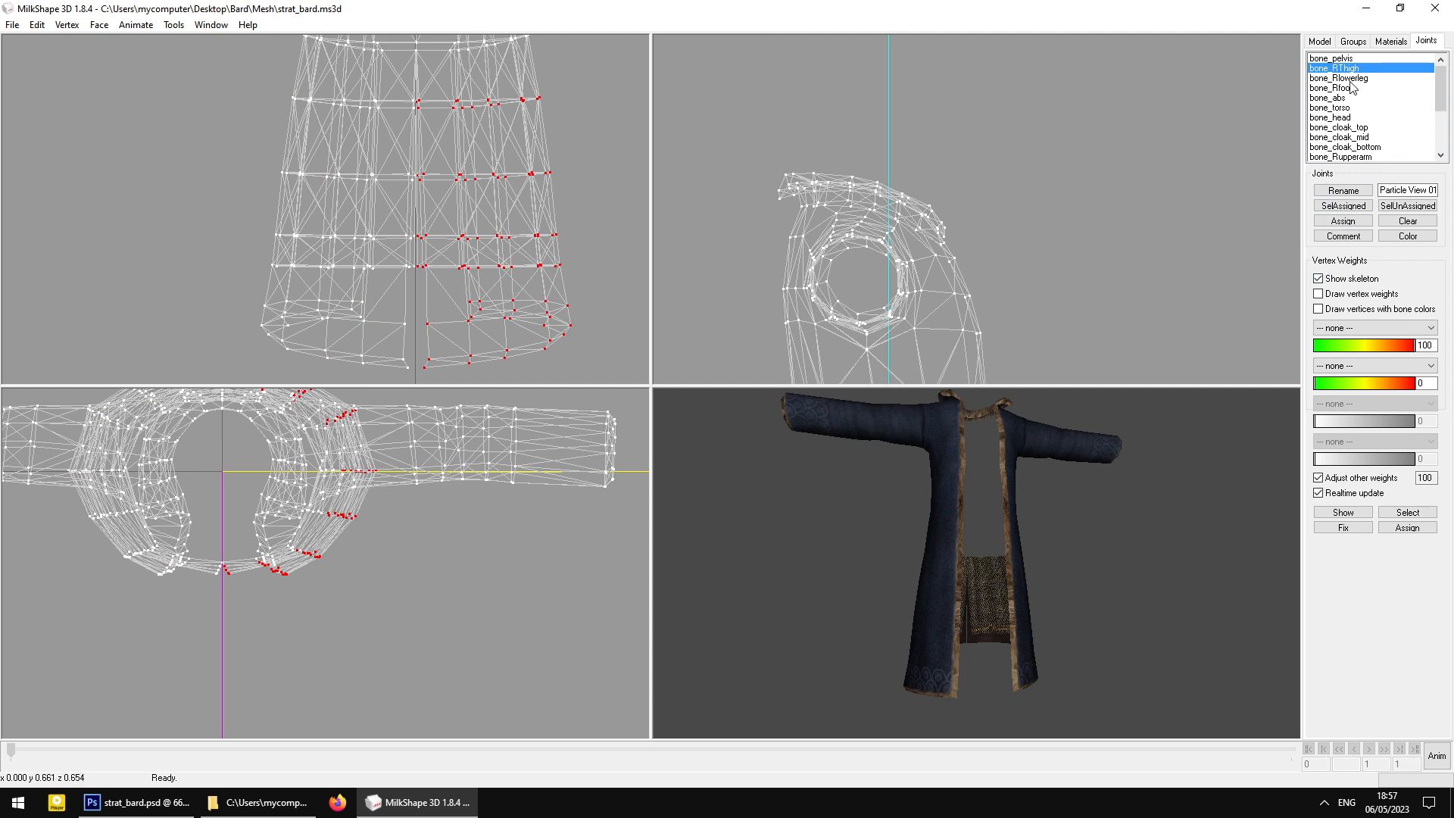
pyautogui.scroll(-3, 1352, 88)
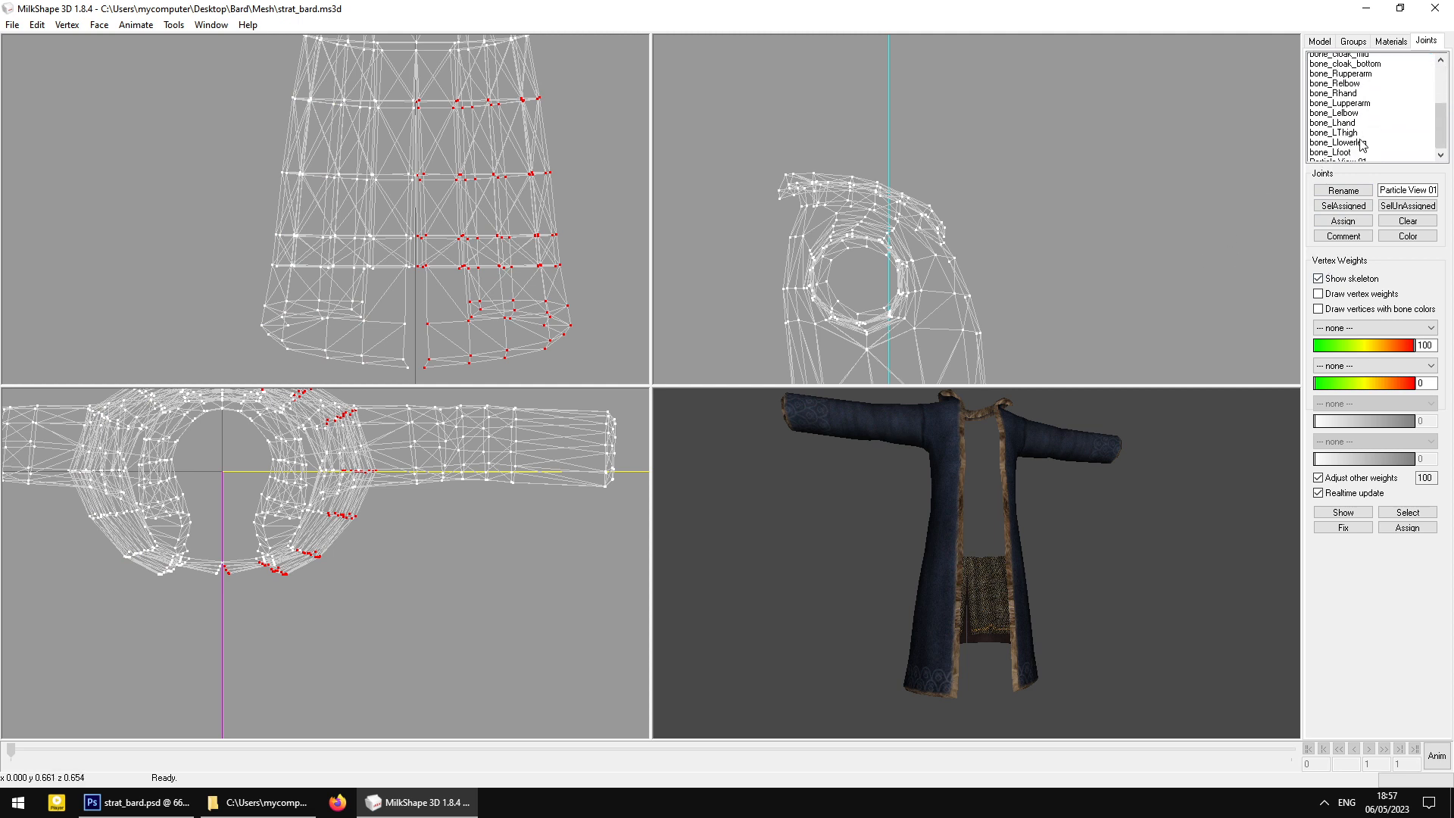
pyautogui.click(1355, 143)
pyautogui.click(1343, 220)
# Unhide the whole model and draw its vertices with bone colors, with the skeleton hidden
pyautogui.click(1354, 42)
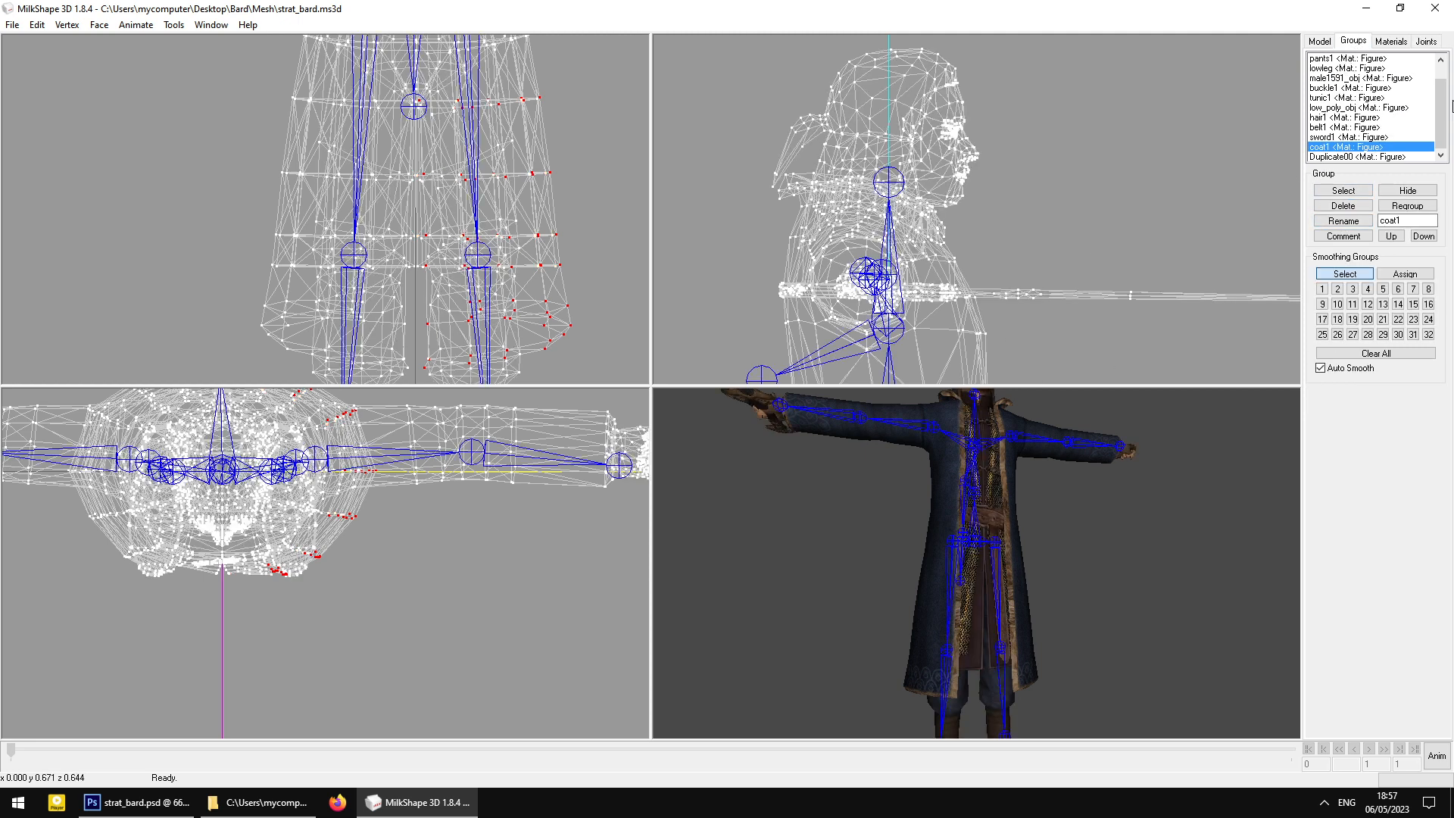
pyautogui.click(1438, 43)
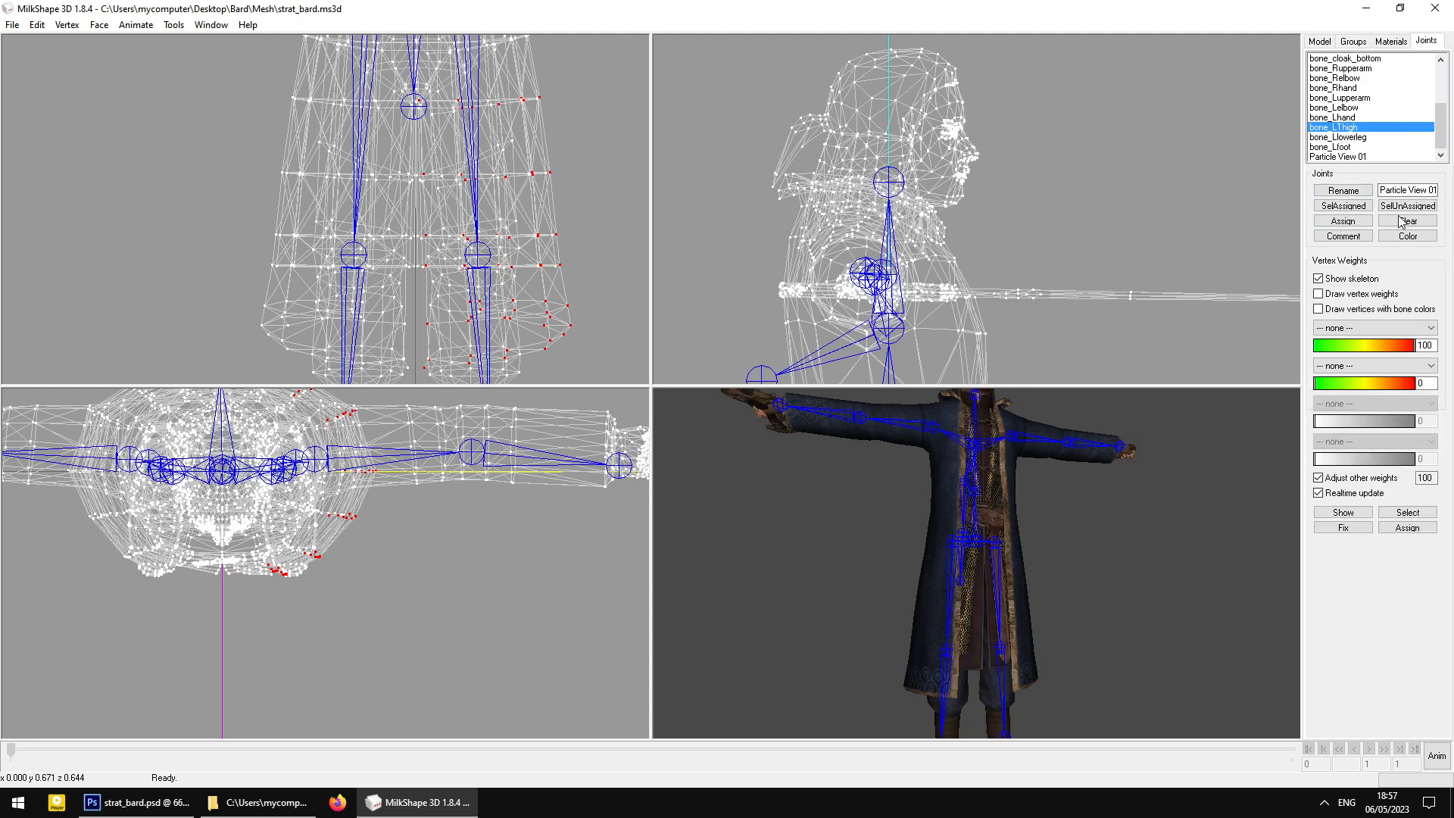
pyautogui.click(1338, 285)
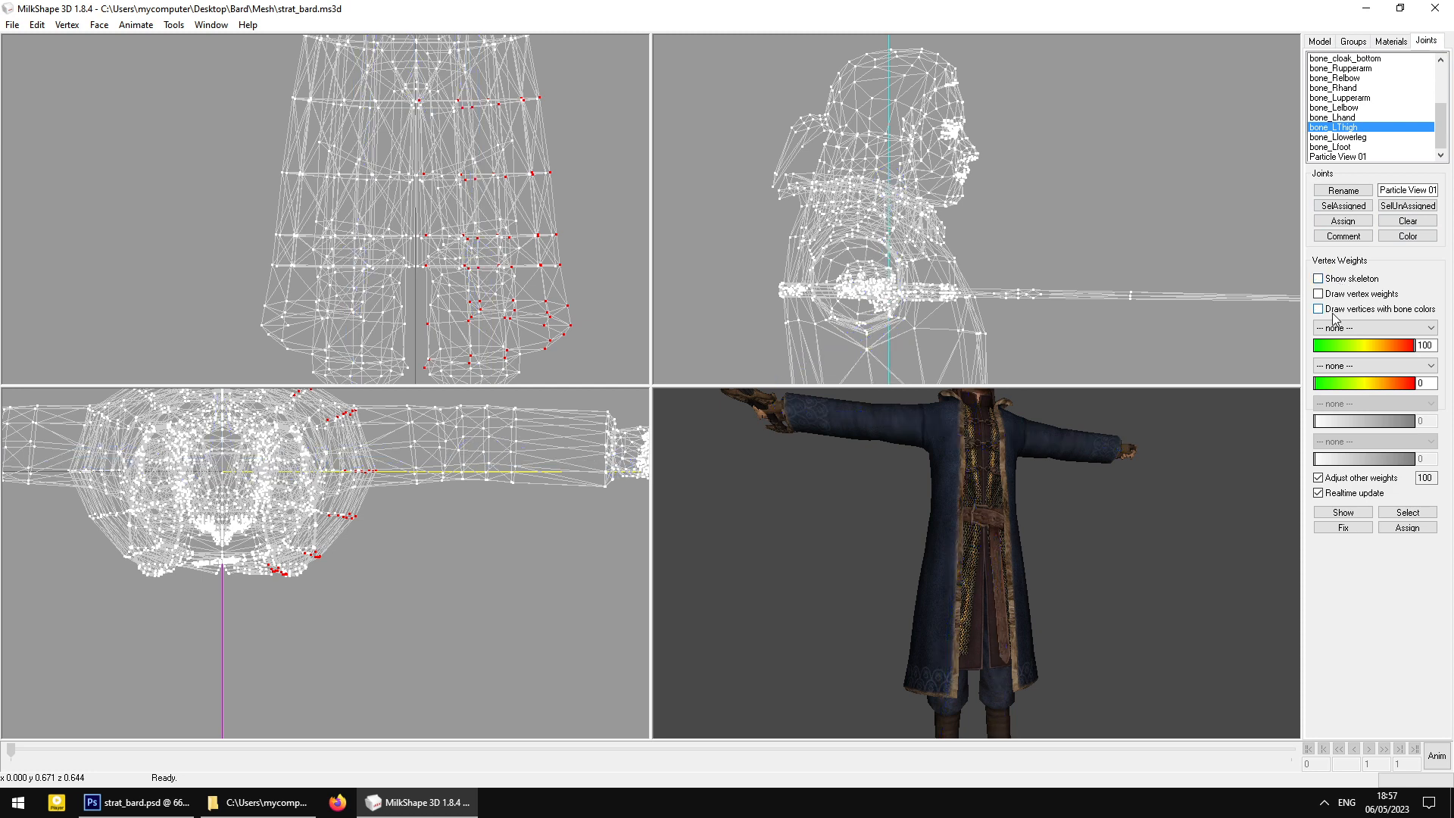
pyautogui.click(1332, 313)
pyautogui.scroll(2, 535, 199)
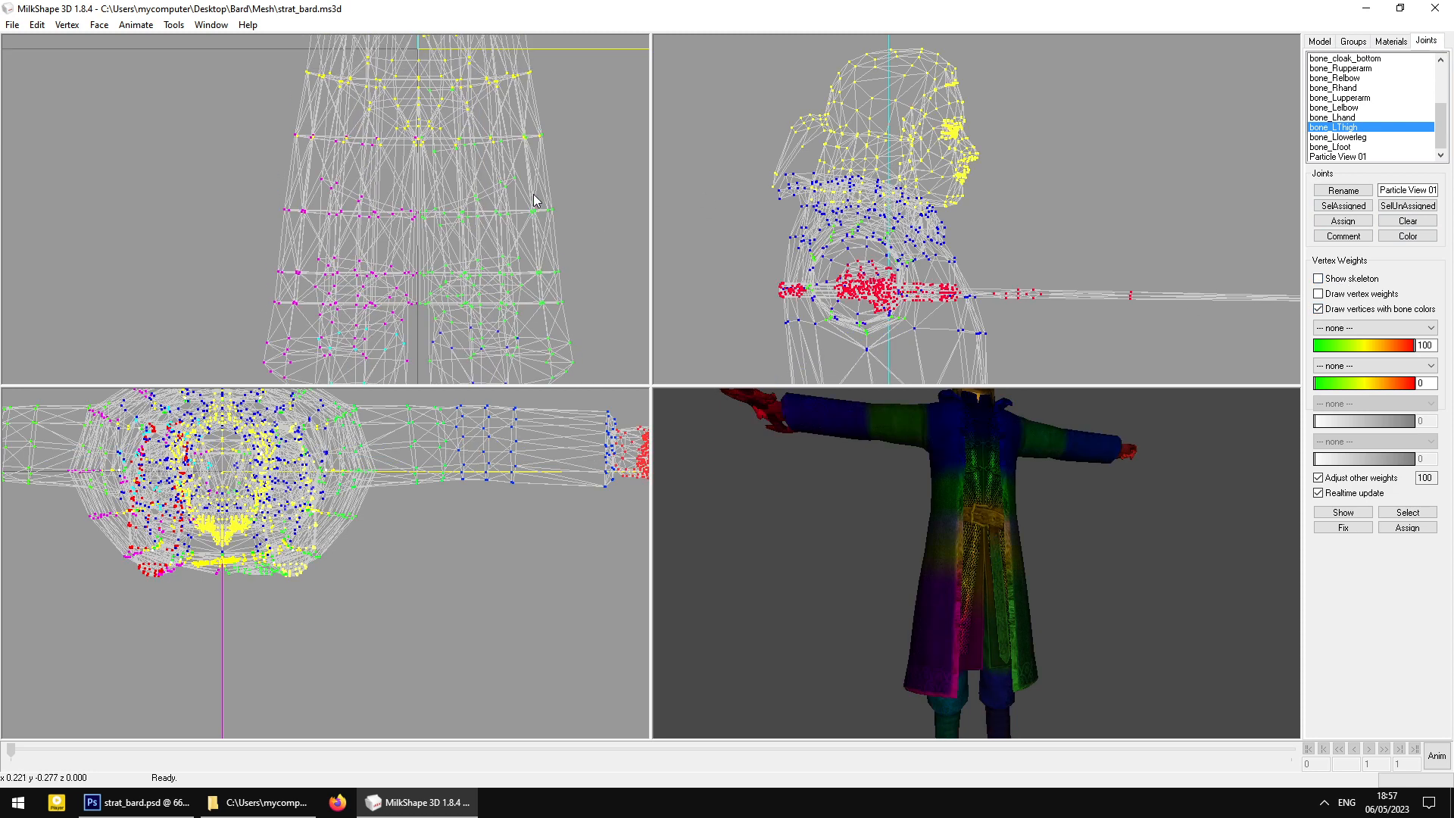
pyautogui.moveTo(1009, 544)
pyautogui.mouseDown()
pyautogui.moveTo(984, 571)
pyautogui.moveTo(1023, 571)
pyautogui.mouseUp()
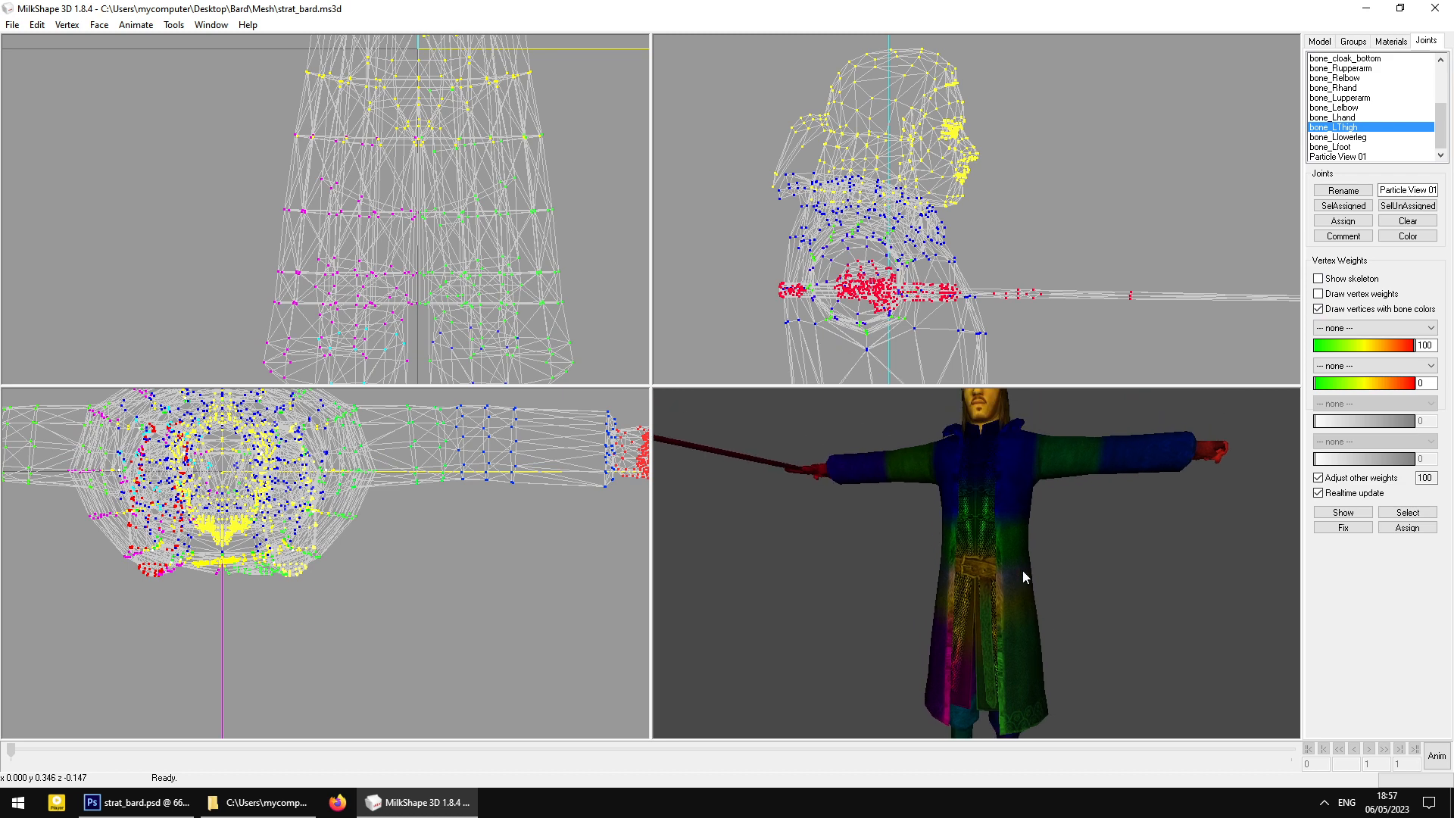
pyautogui.rightClick(1022, 571)
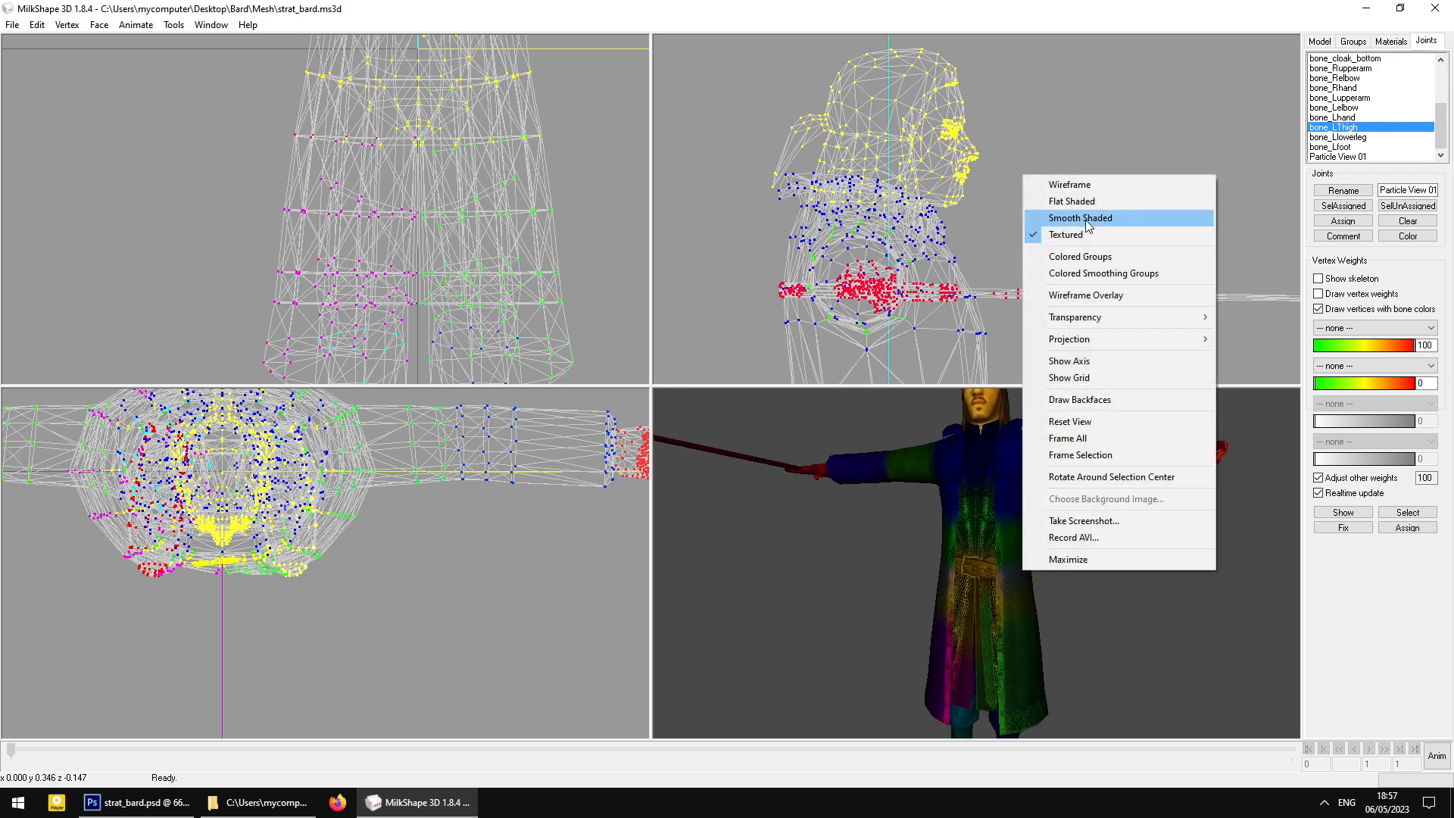
pyautogui.click(1432, 294)
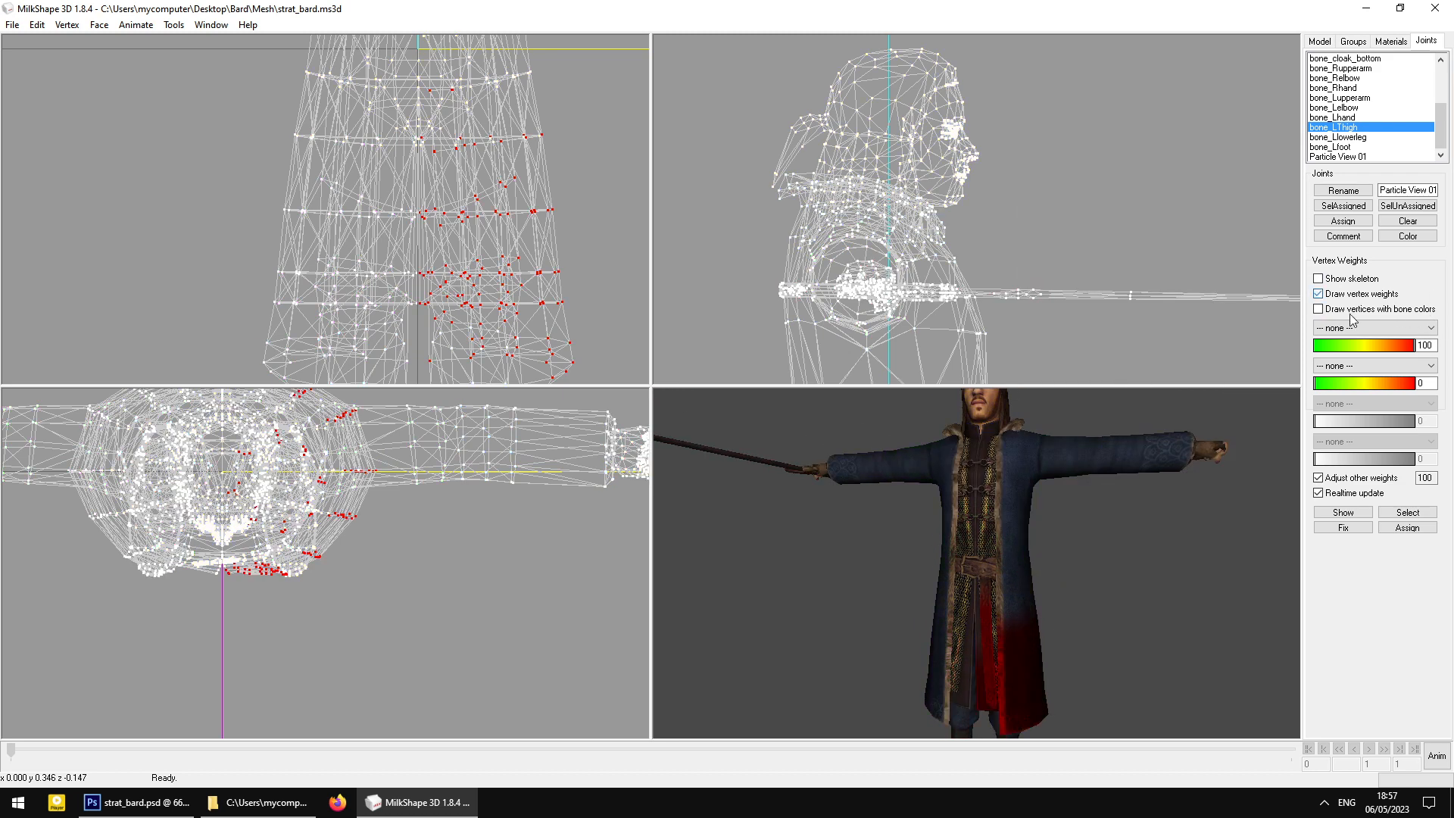
pyautogui.rightClick(1069, 485)
pyautogui.click(1339, 310)
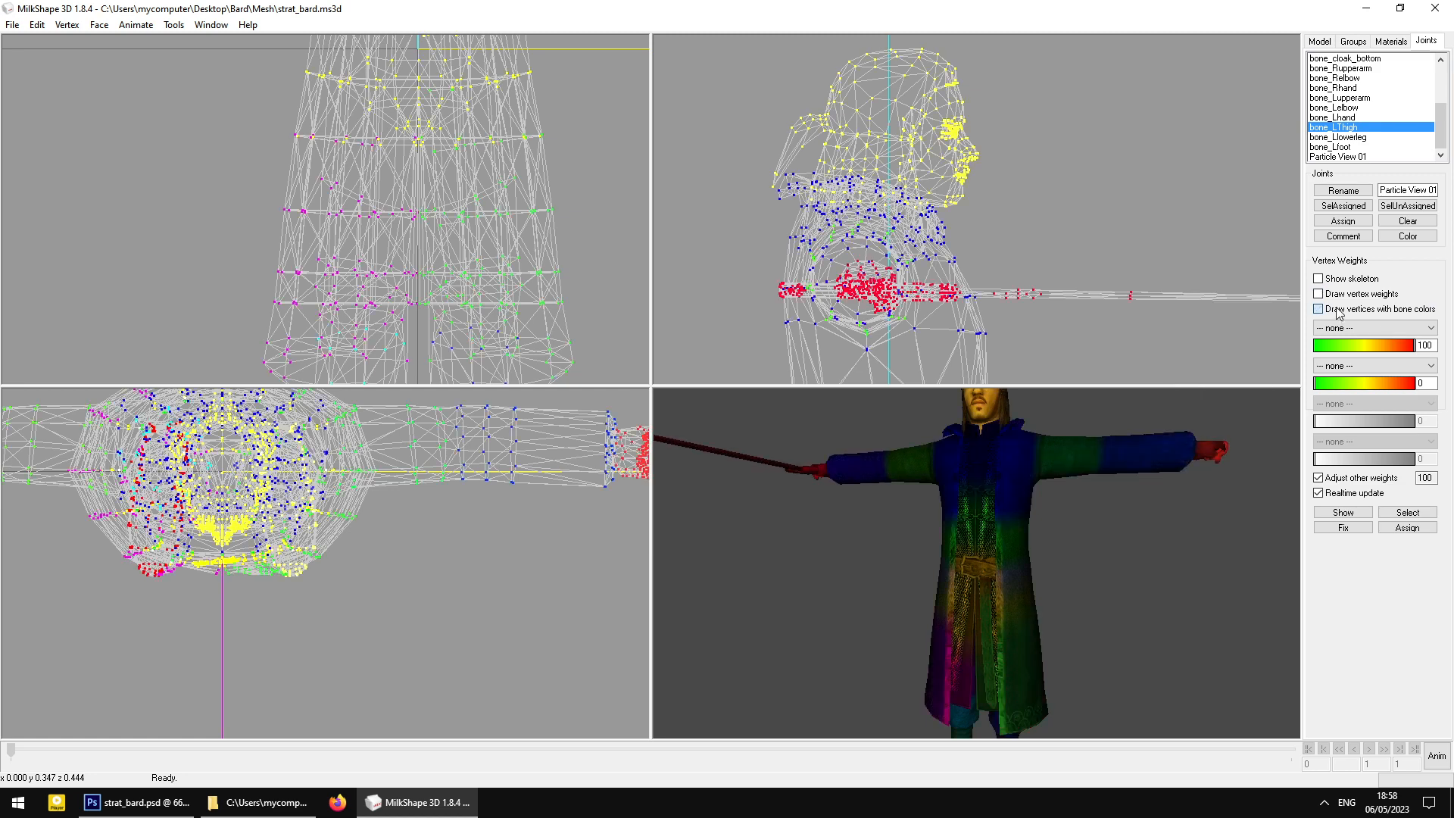
# Set the 3D view to Smooth Shaded and look over the bone colors on the coat
pyautogui.rightClick(1065, 524)
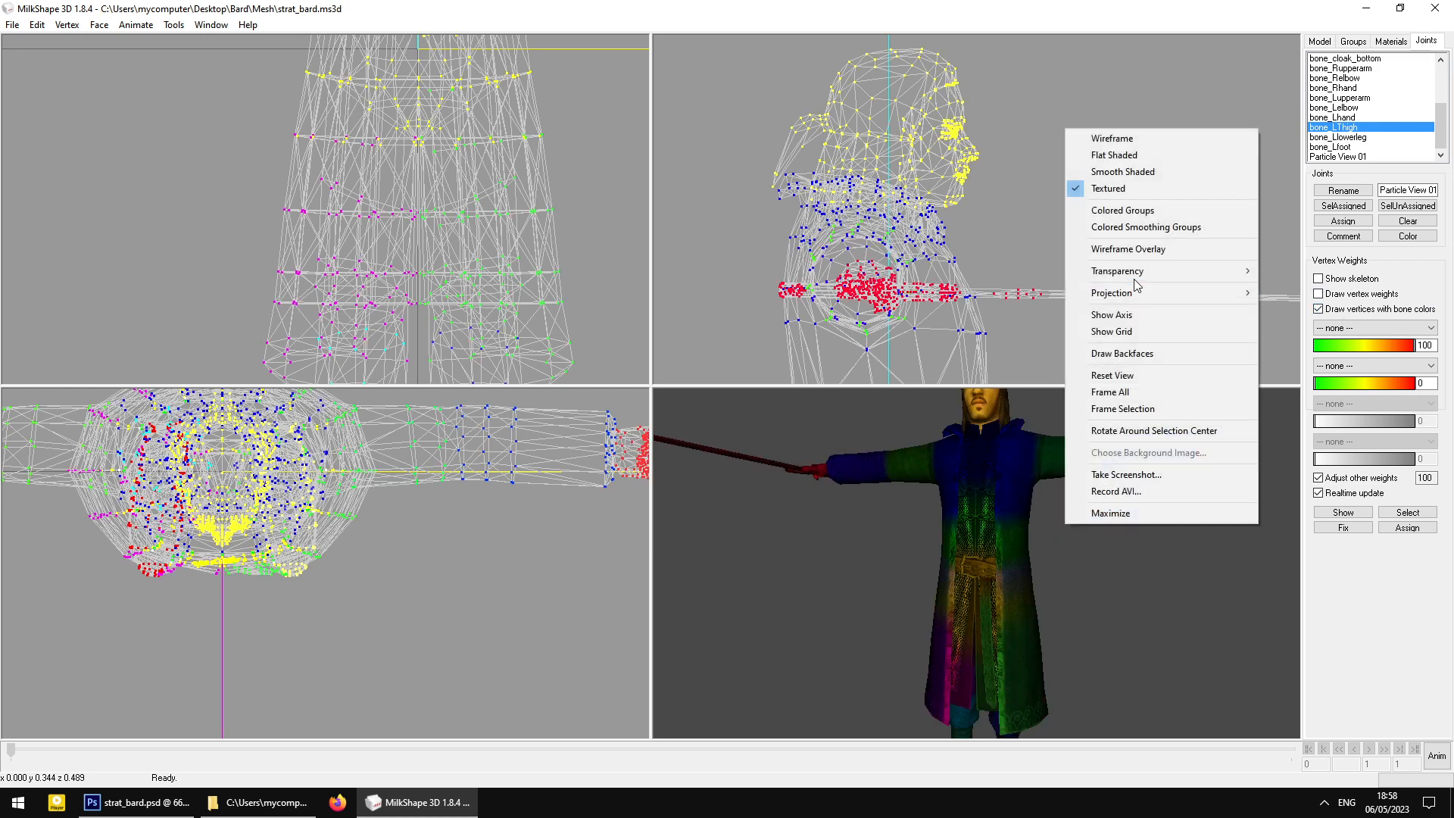
pyautogui.click(1136, 172)
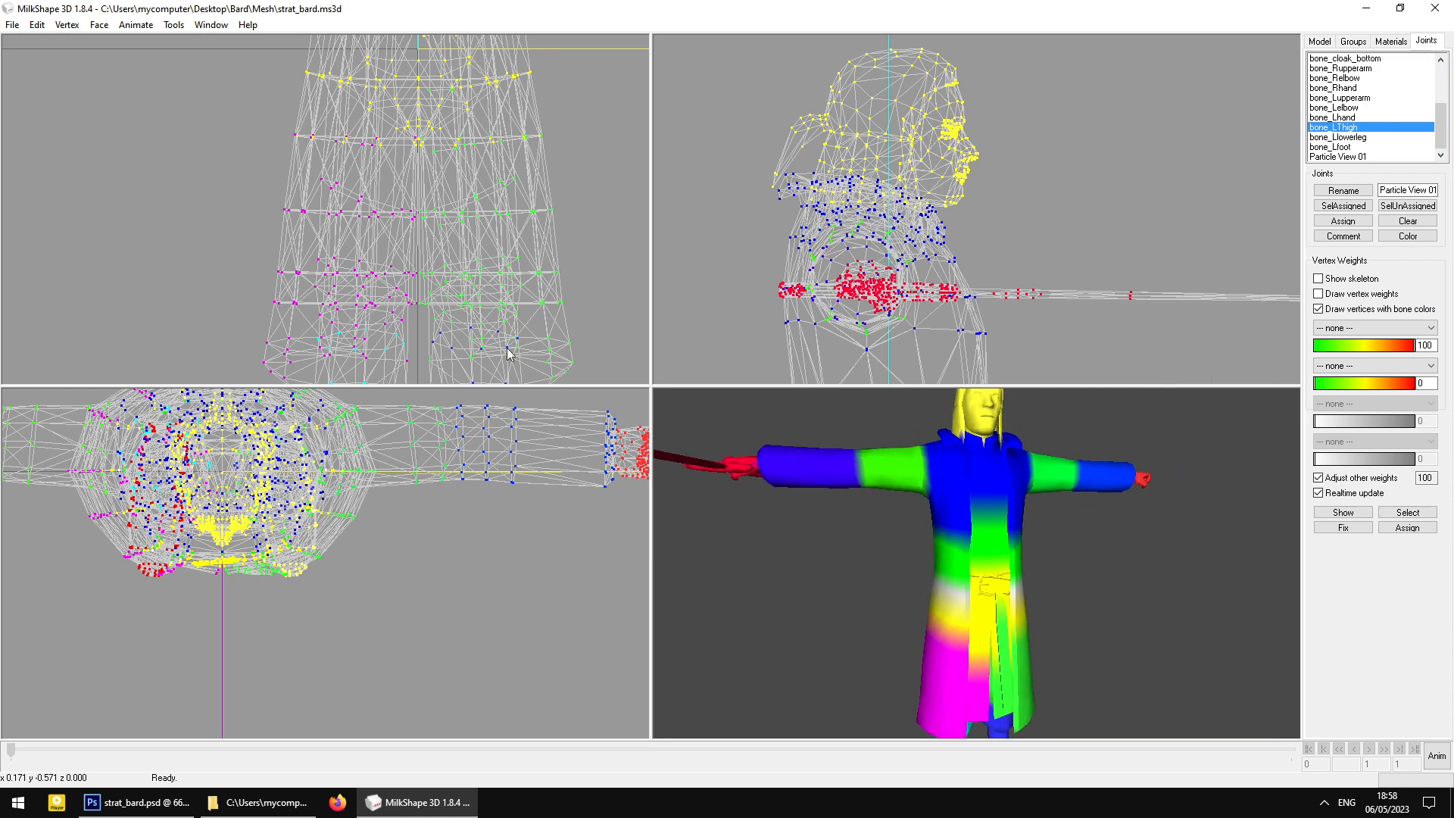
pyautogui.scroll(-2, 400, 286)
pyautogui.keyDown('ctrl'); pyautogui.moveTo(400, 182); pyautogui.dragTo(402, 205); pyautogui.keyUp('ctrl')
pyautogui.moveTo(1007, 598)
pyautogui.mouseDown()
pyautogui.moveTo(998, 617)
pyautogui.moveTo(947, 578)
pyautogui.moveTo(1007, 621)
pyautogui.moveTo(957, 512)
pyautogui.moveTo(1044, 617)
pyautogui.moveTo(942, 625)
pyautogui.moveTo(1015, 638)
pyautogui.moveTo(1094, 624)
pyautogui.moveTo(805, 483)
pyautogui.mouseUp()
# Assign the full row of vertices across the lower chest of the coat and tunic to bone_torso
pyautogui.keyDown('ctrl'); pyautogui.moveTo(436, 280); pyautogui.dragTo(441, 339); pyautogui.keyUp('ctrl')
pyautogui.scroll(3, 439, 303)
pyautogui.keyDown('ctrl'); pyautogui.moveTo(447, 201); pyautogui.dragTo(376, 204); pyautogui.keyUp('ctrl')
pyautogui.keyDown('ctrl'); pyautogui.moveTo(340, 125); pyautogui.dragTo(365, 227); pyautogui.keyUp('ctrl')
pyautogui.moveTo(218, 123); pyautogui.dragTo(591, 175)
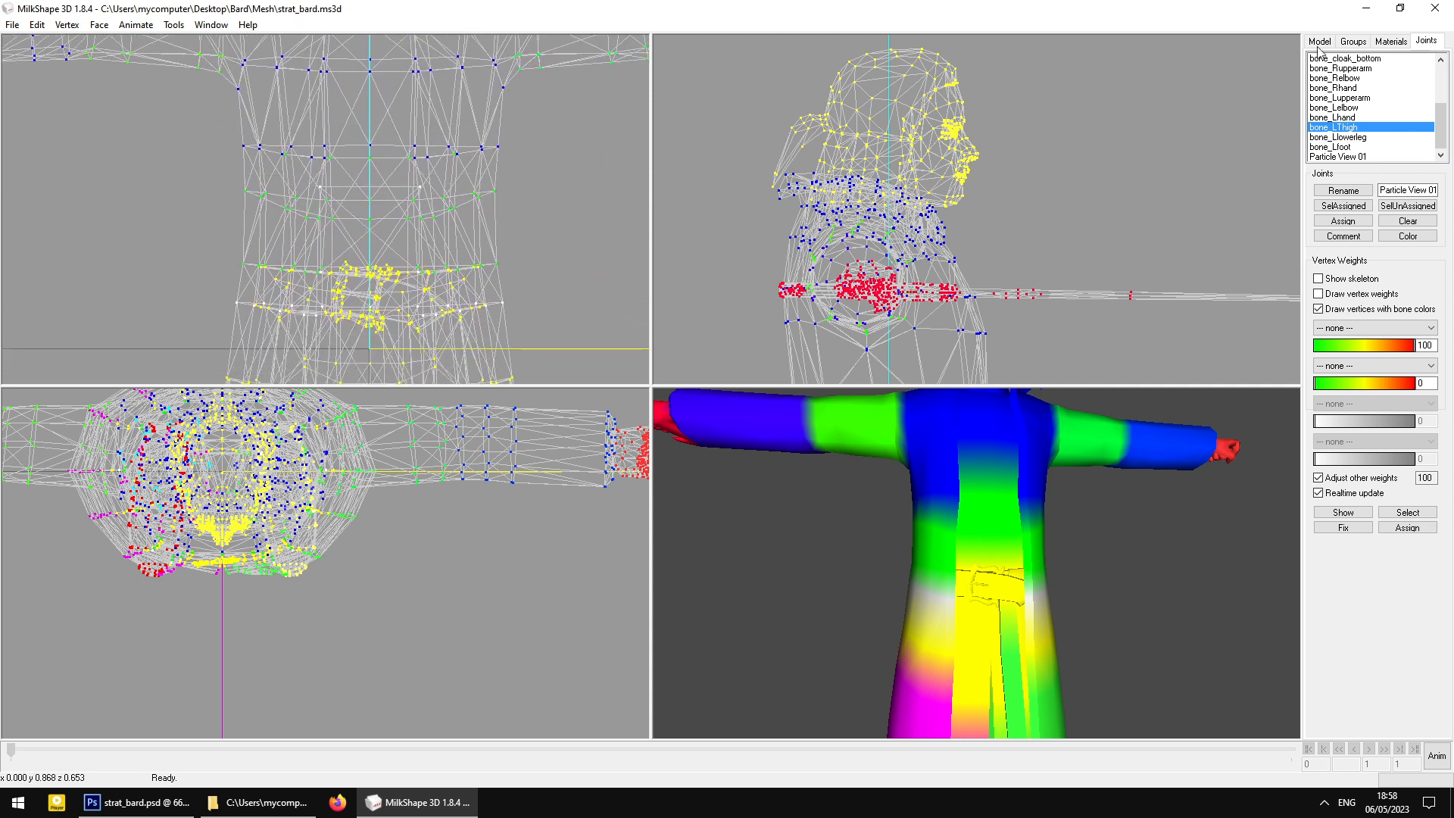
pyautogui.scroll(3, 1380, 57)
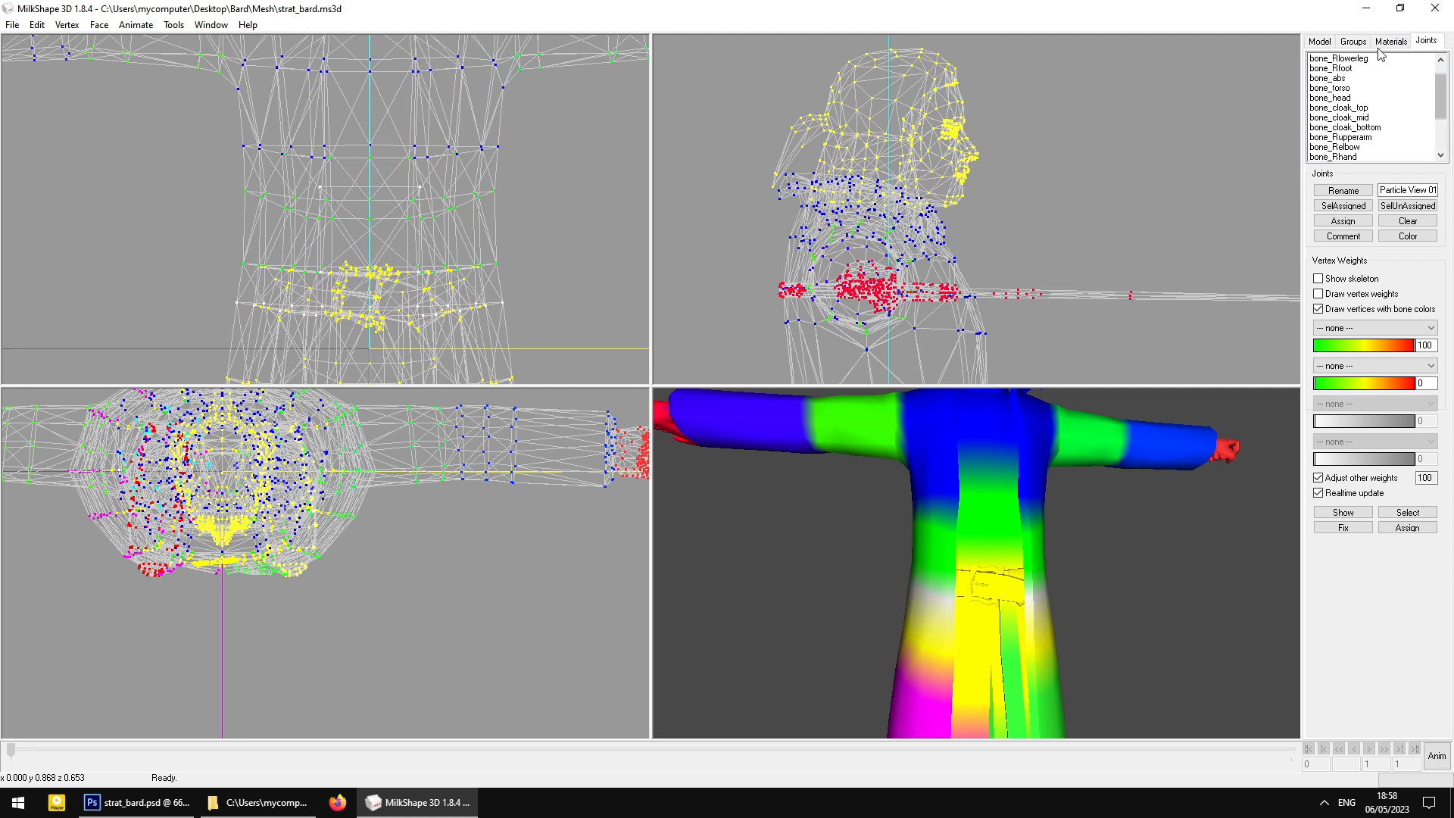
pyautogui.click(1354, 42)
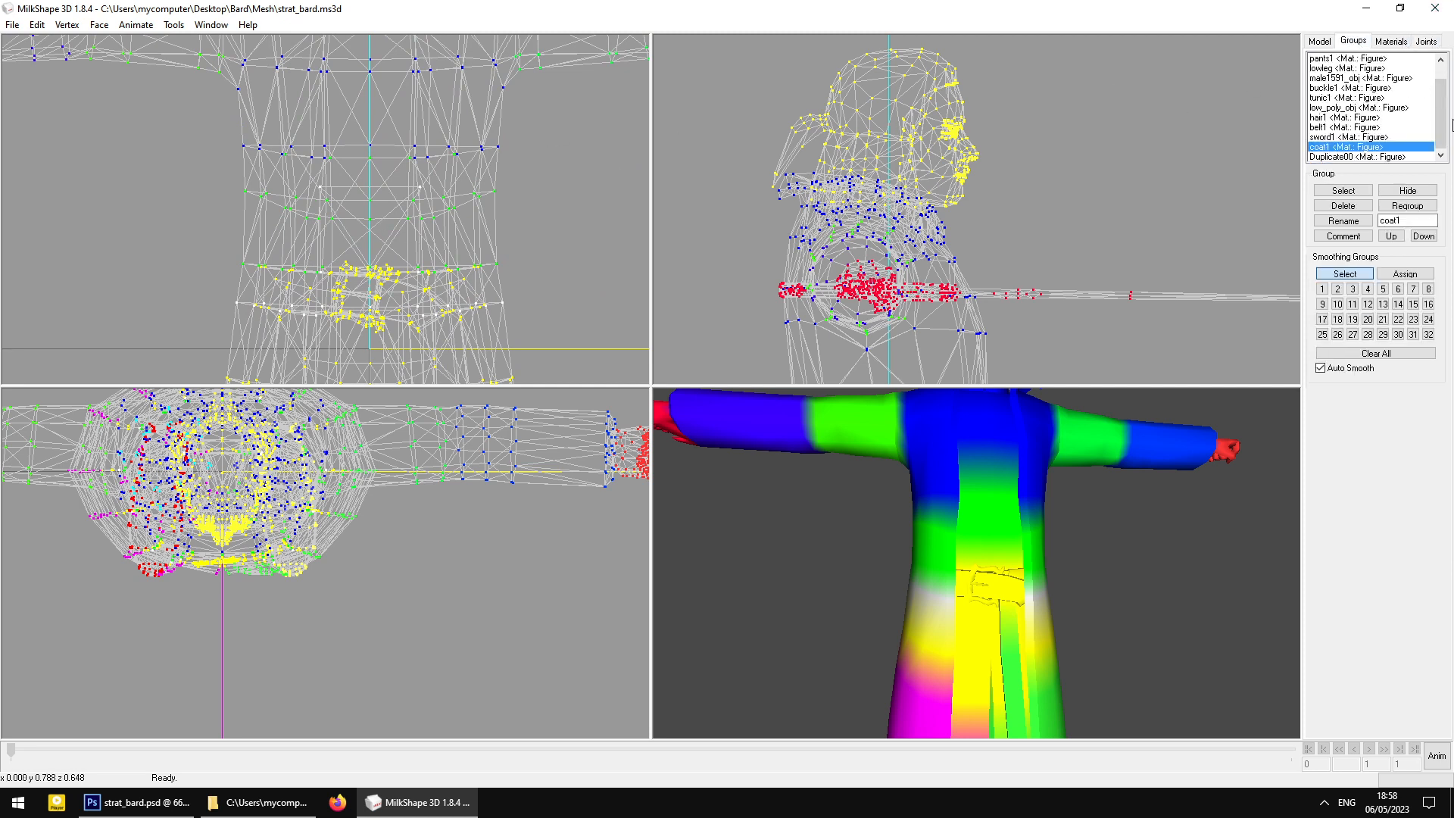
pyautogui.click(1427, 42)
pyautogui.scroll(2, 1360, 95)
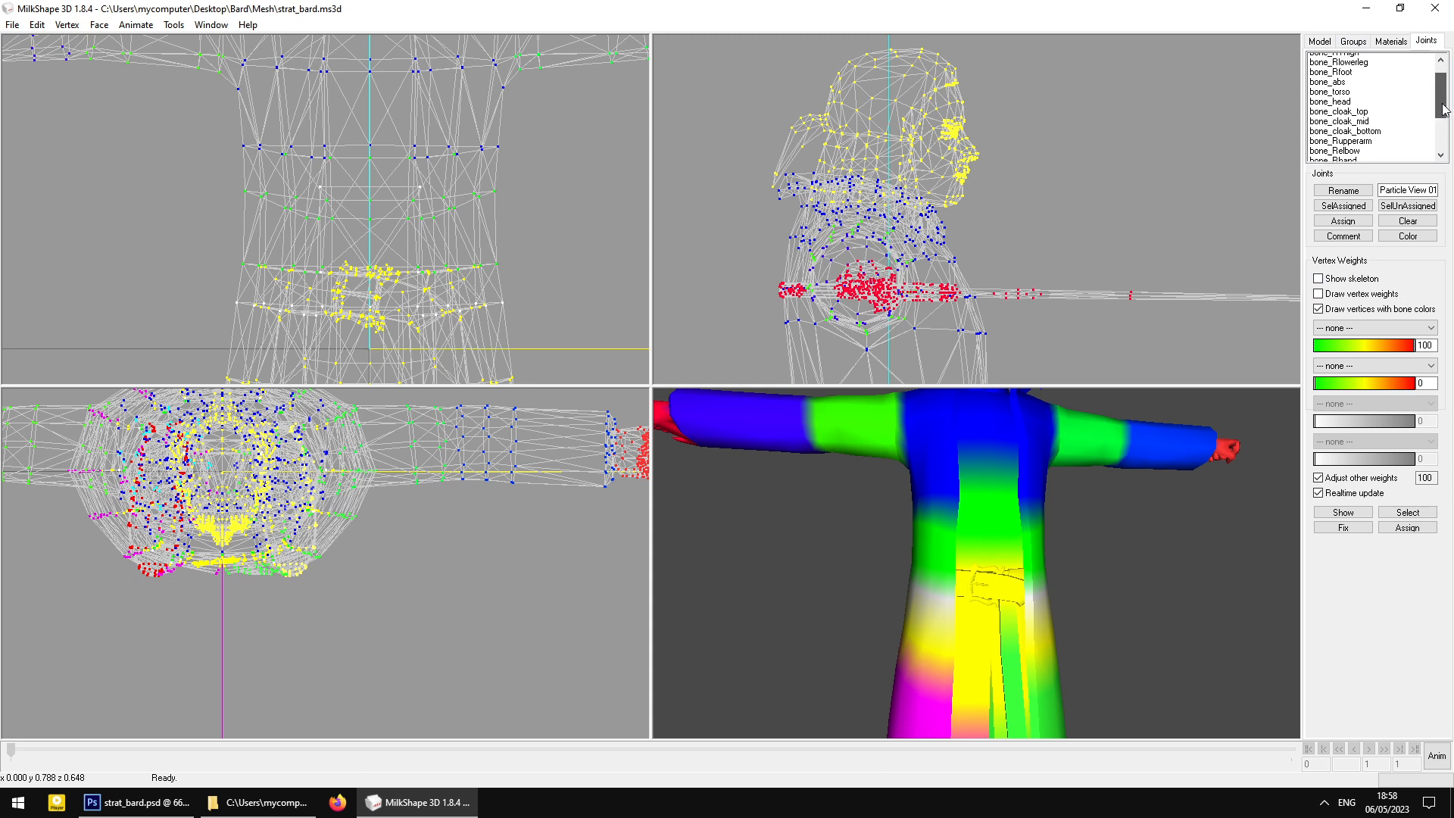
pyautogui.click(1330, 107)
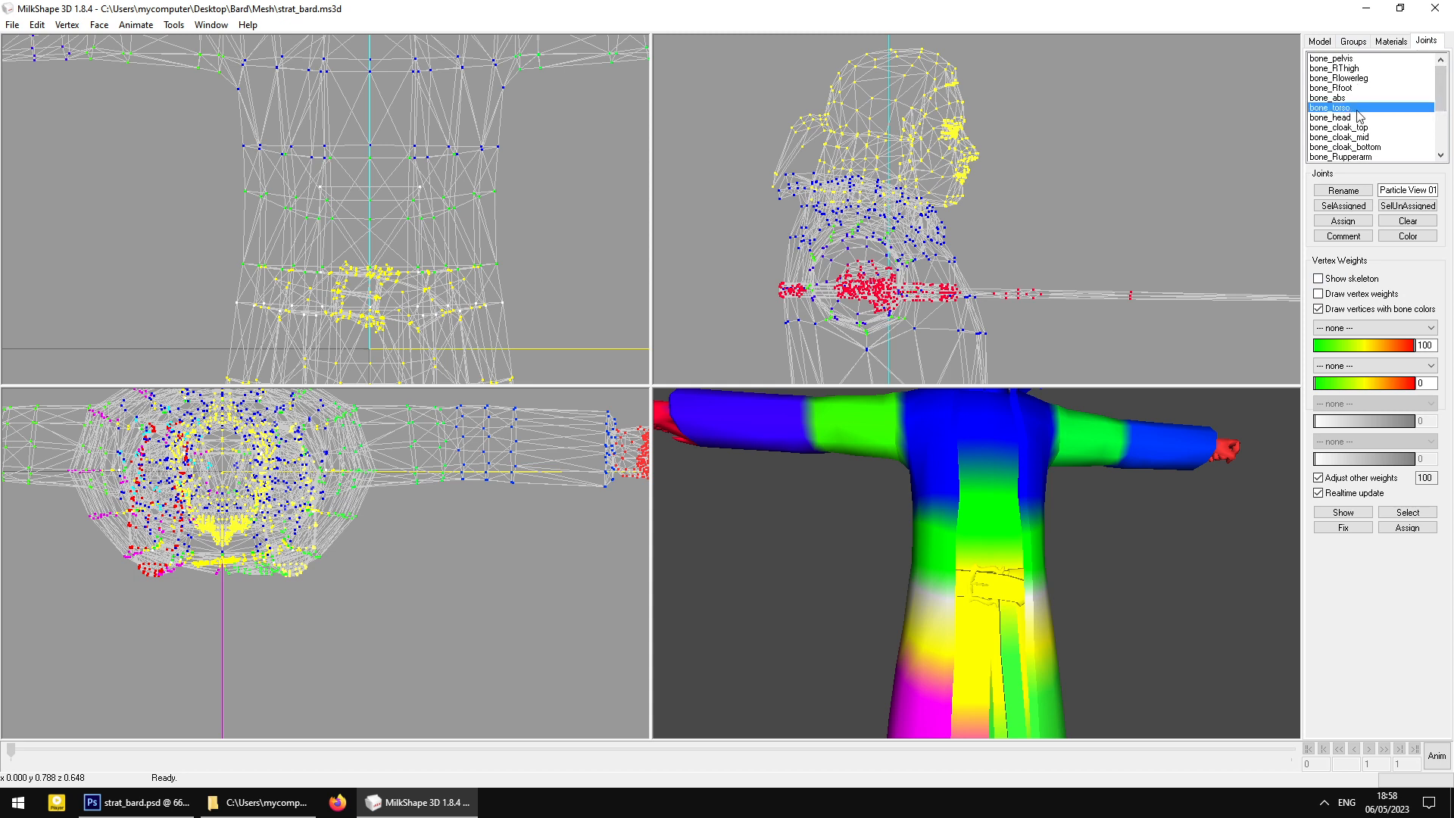
pyautogui.click(1353, 224)
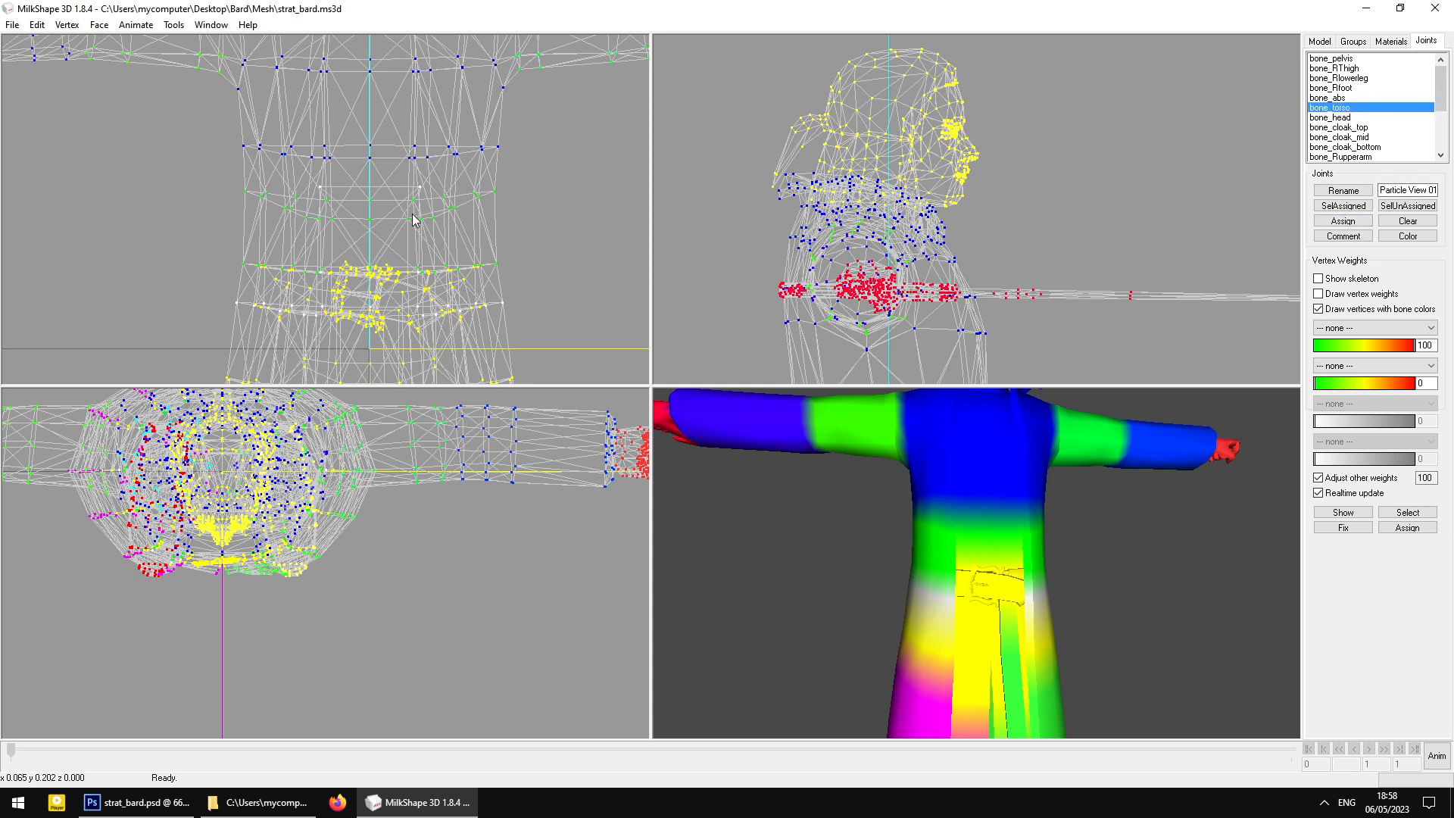
# Assign the row of vertices between the lower chest and the belt to bone_abs
pyautogui.moveTo(237, 199); pyautogui.dragTo(248, 179, button='middle')
pyautogui.moveTo(231, 156); pyautogui.dragTo(557, 212)
pyautogui.click(1357, 99)
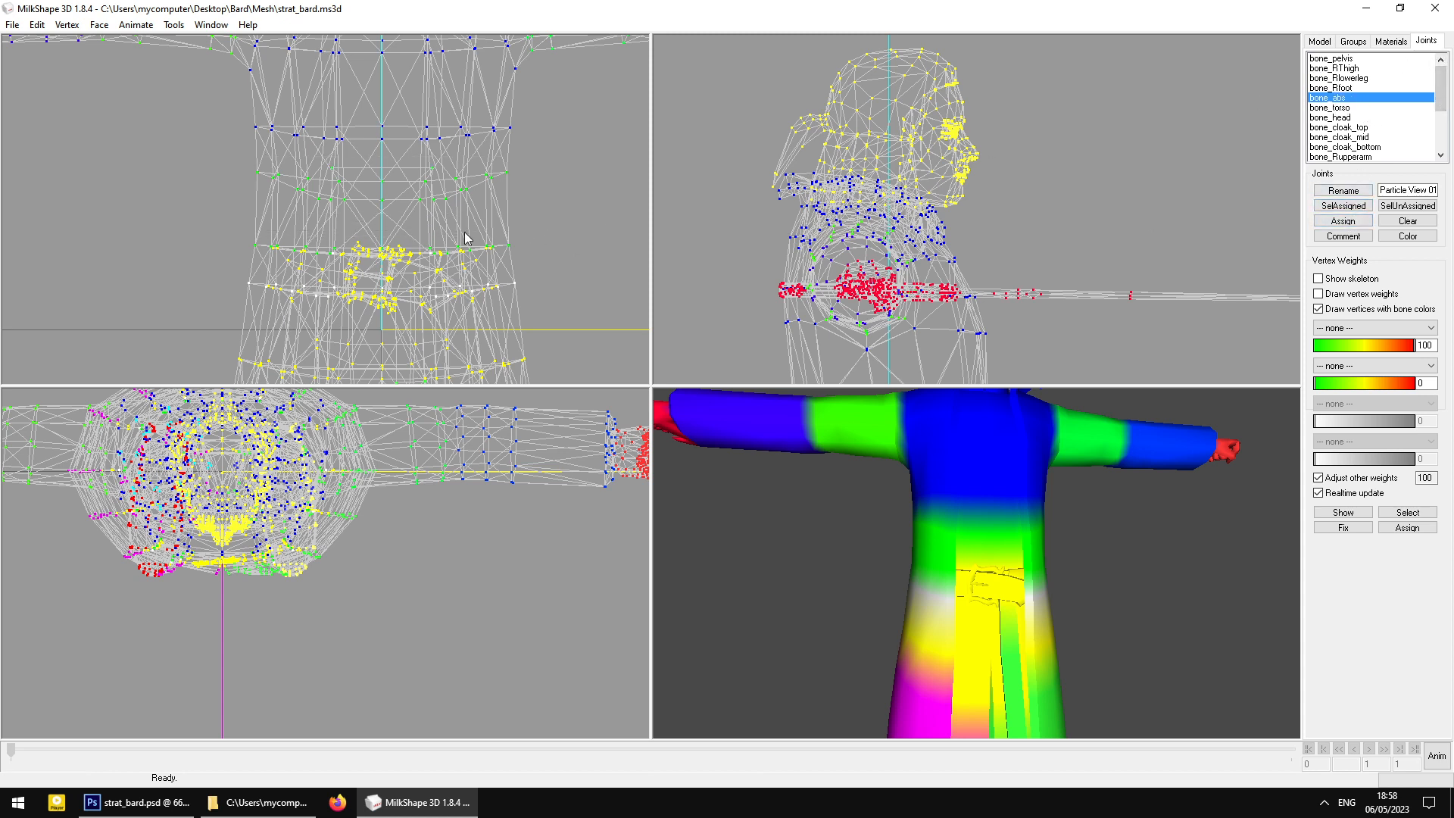
# Assign the vertex rows around the belt and buckle, across the full width of the coat, to bone_pelvis
pyautogui.moveTo(416, 233); pyautogui.dragTo(456, 120, button='middle')
pyautogui.moveTo(218, 102); pyautogui.dragTo(638, 209)
pyautogui.click(1376, 60)
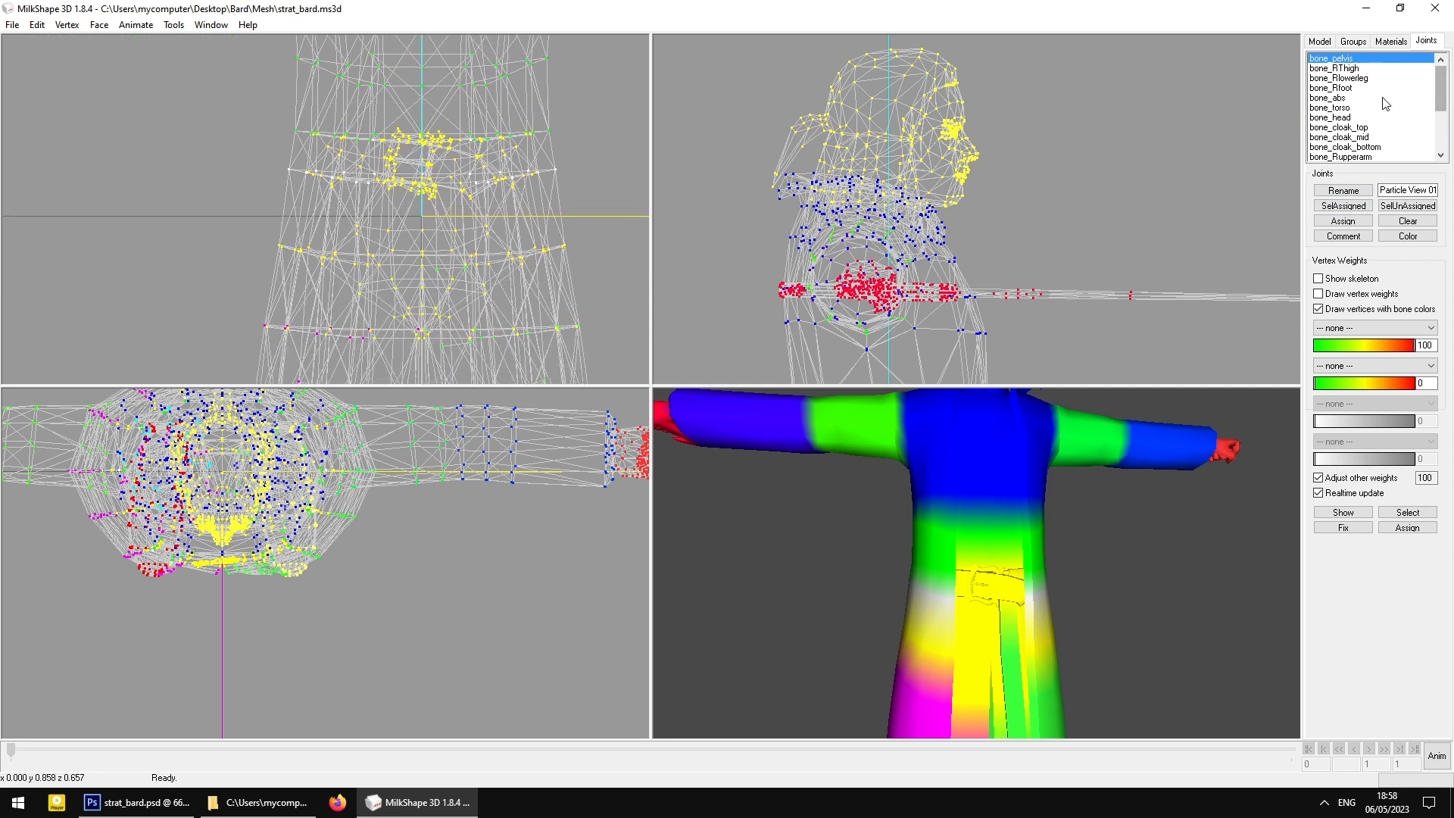
pyautogui.click(1354, 222)
# Examine the bone colors below the belt, comparing the coat and tunic skirt in the shaded and front views
pyautogui.moveTo(419, 261)
pyautogui.keyDown('ctrl'); pyautogui.mouseDown()
pyautogui.moveTo(425, 164)
pyautogui.moveTo(448, 148)
pyautogui.mouseUp(); pyautogui.keyUp('ctrl')
pyautogui.moveTo(405, 191); pyautogui.dragTo(425, 220)
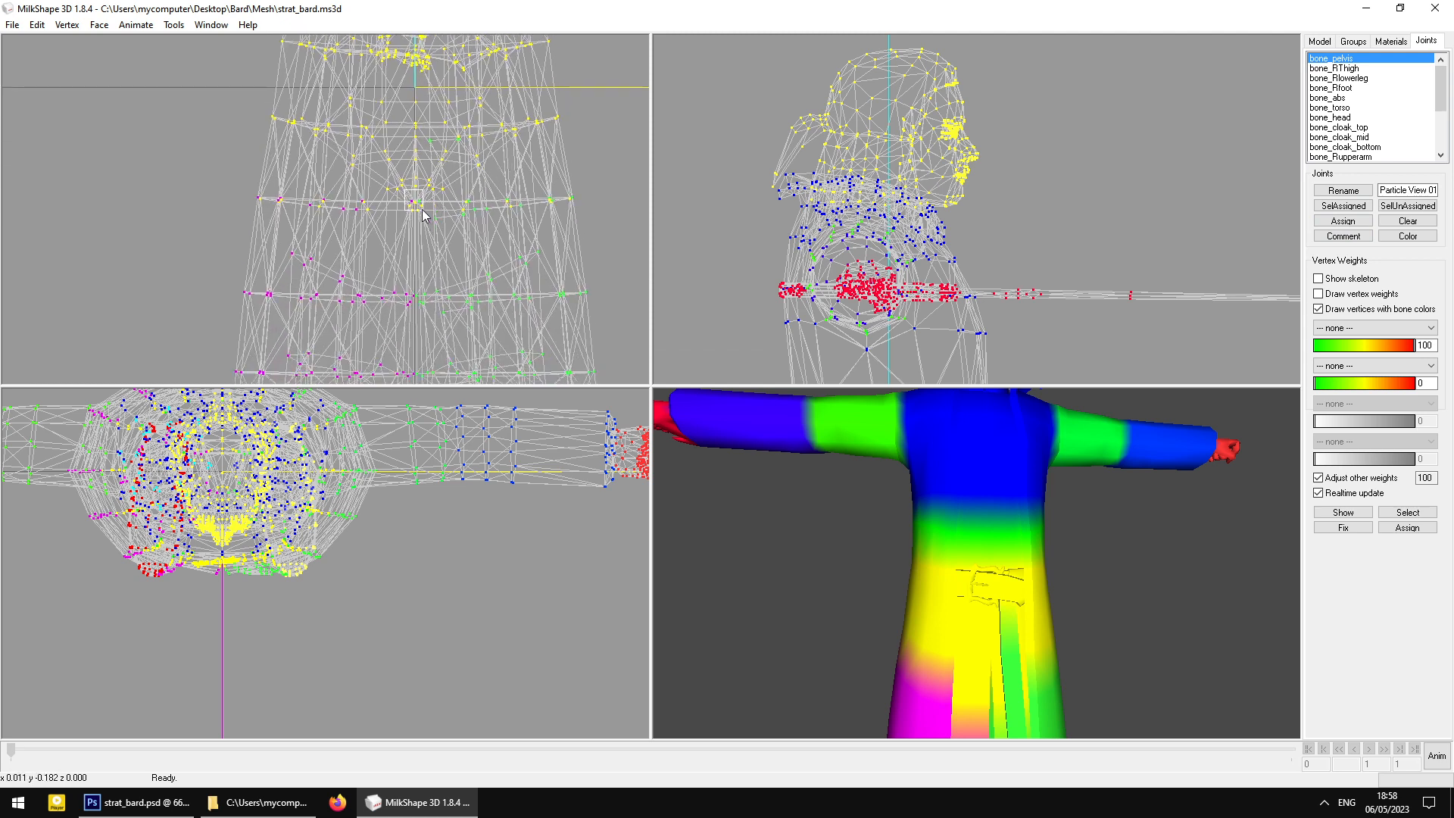
pyautogui.moveTo(425, 215); pyautogui.dragTo(426, 215)
pyautogui.moveTo(214, 90); pyautogui.dragTo(565, 216)
pyautogui.moveTo(393, 97)
pyautogui.keyDown('ctrl'); pyautogui.mouseDown()
pyautogui.moveTo(412, 260)
pyautogui.moveTo(376, 177)
pyautogui.mouseUp(); pyautogui.keyUp('ctrl')
pyautogui.moveTo(977, 564); pyautogui.dragTo(944, 484)
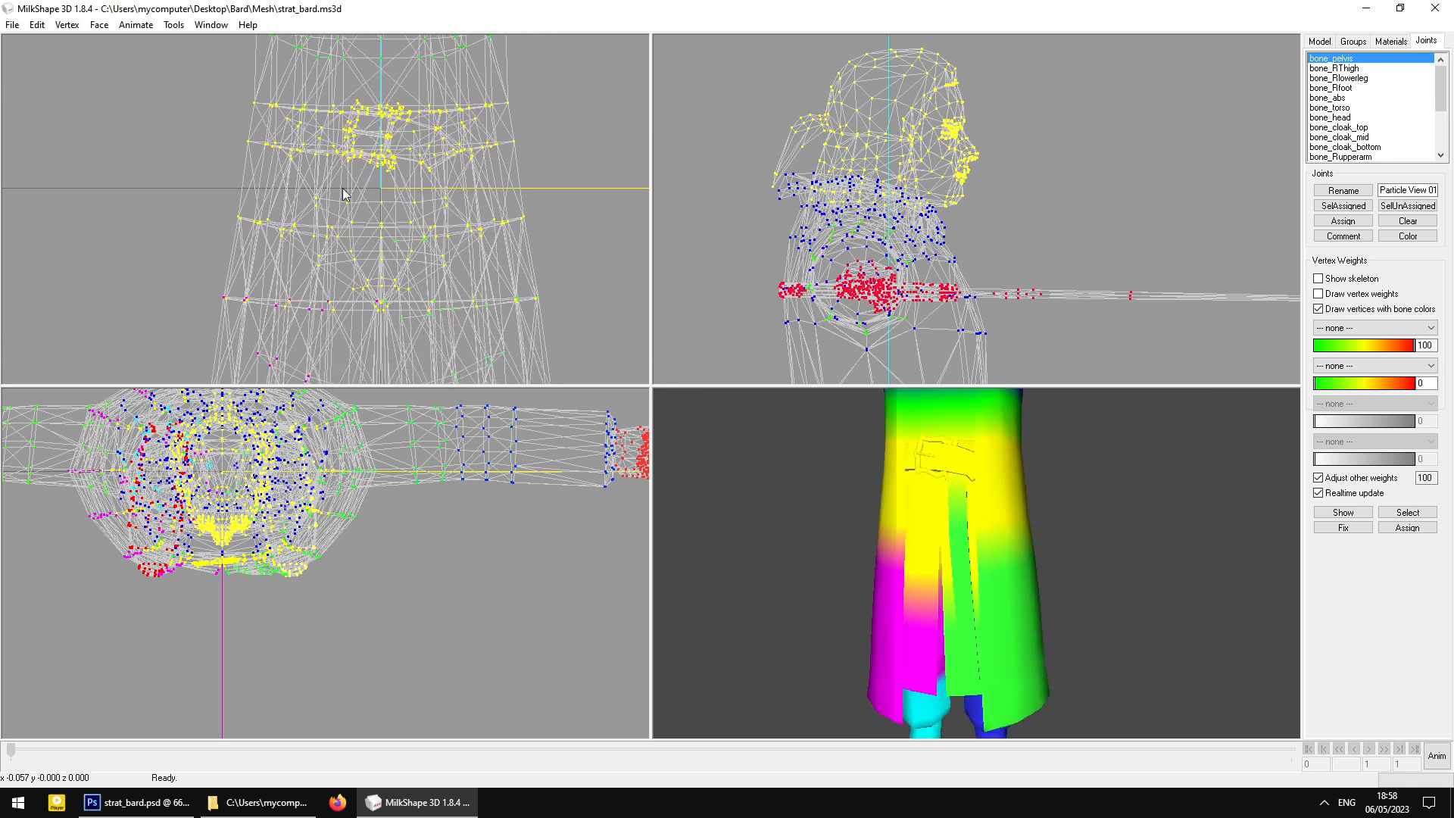
pyautogui.keyDown('ctrl'); pyautogui.moveTo(342, 189); pyautogui.dragTo(343, 145); pyautogui.keyUp('ctrl')
pyautogui.moveTo(918, 523)
pyautogui.mouseDown()
pyautogui.moveTo(983, 520)
pyautogui.moveTo(924, 527)
pyautogui.mouseUp()
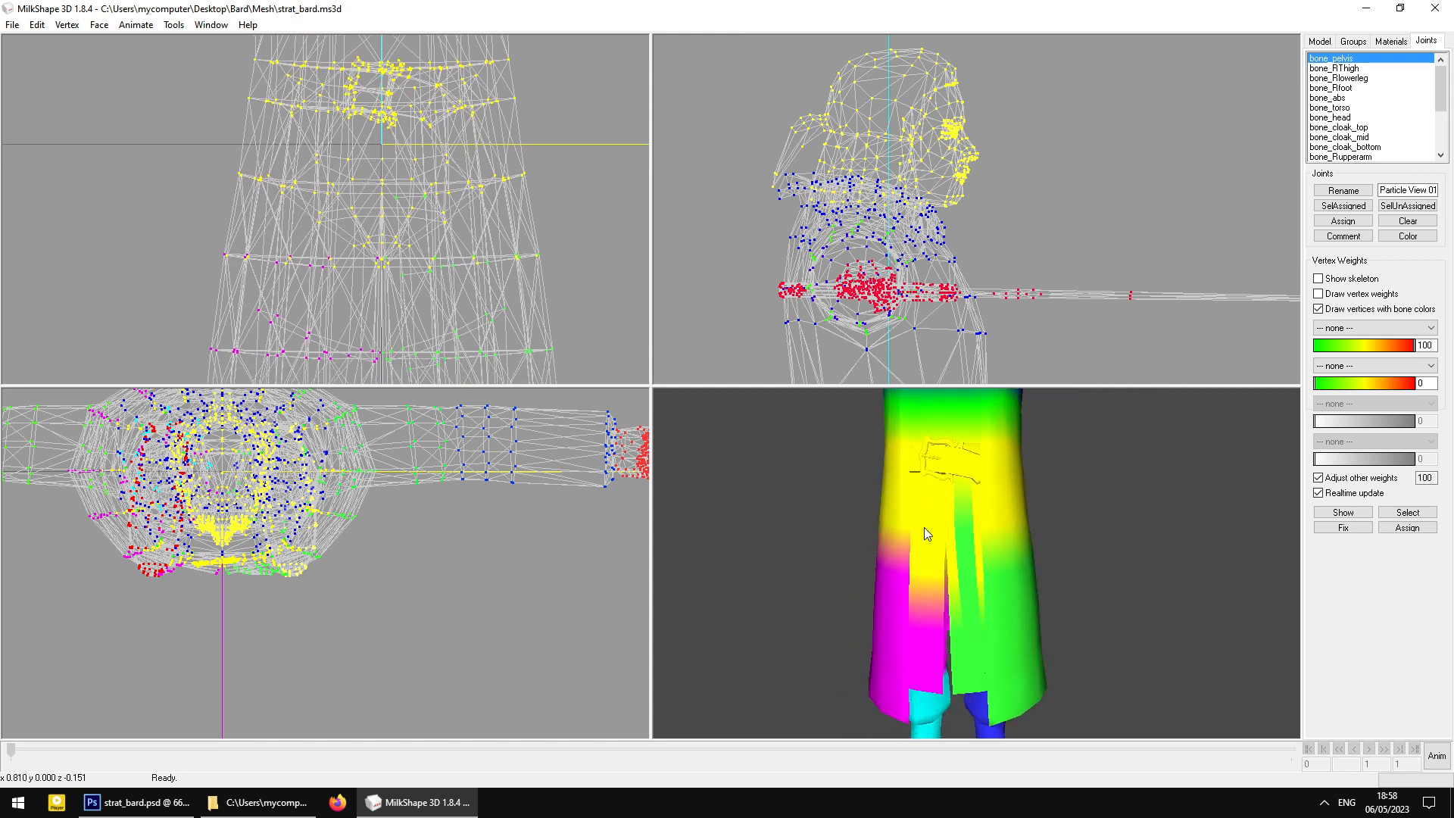
pyautogui.keyDown('ctrl'); pyautogui.moveTo(439, 273); pyautogui.dragTo(470, 232); pyautogui.keyUp('ctrl')
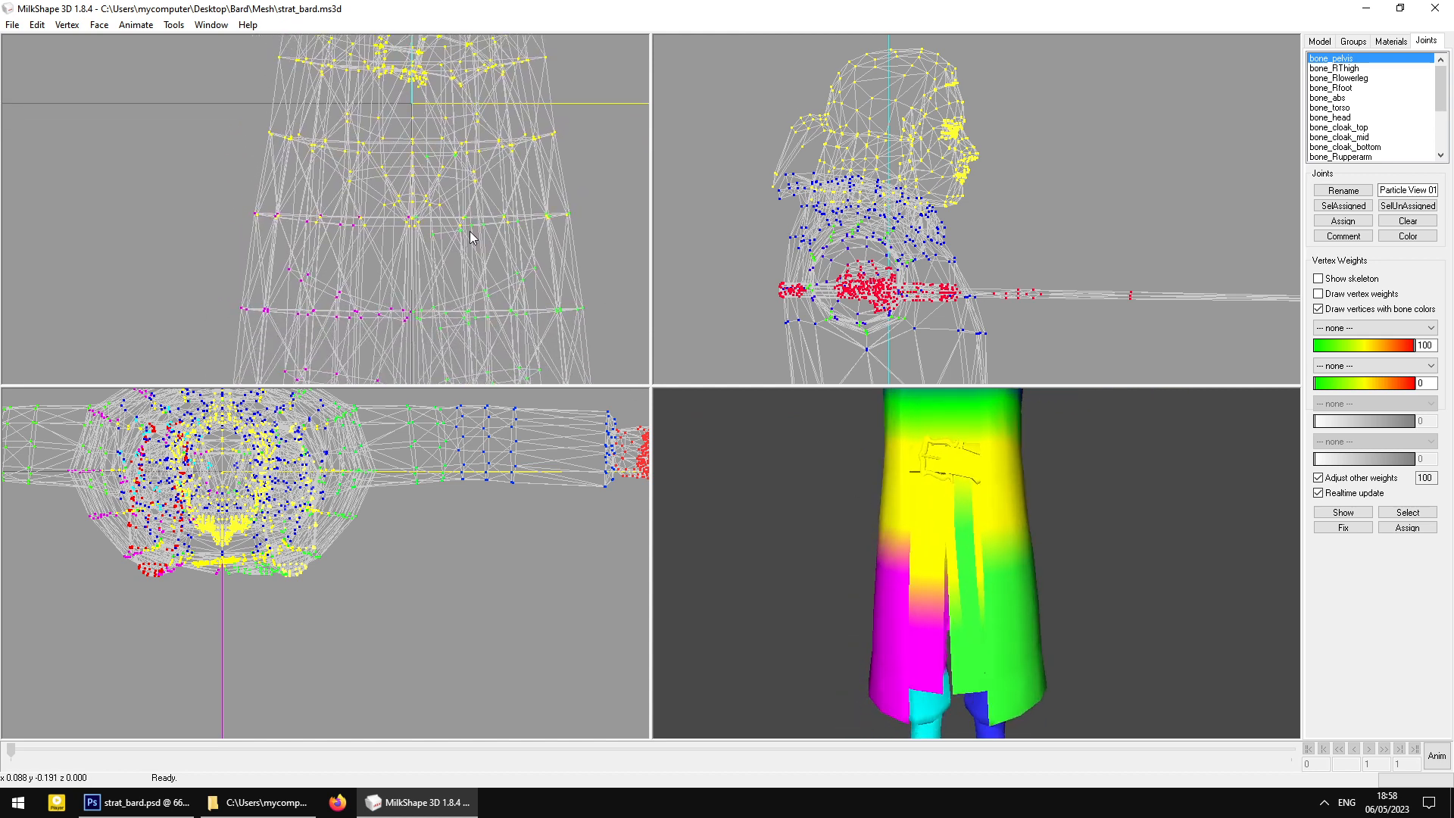
pyautogui.moveTo(928, 523)
pyautogui.mouseDown()
pyautogui.moveTo(958, 519)
pyautogui.moveTo(912, 538)
pyautogui.mouseUp()
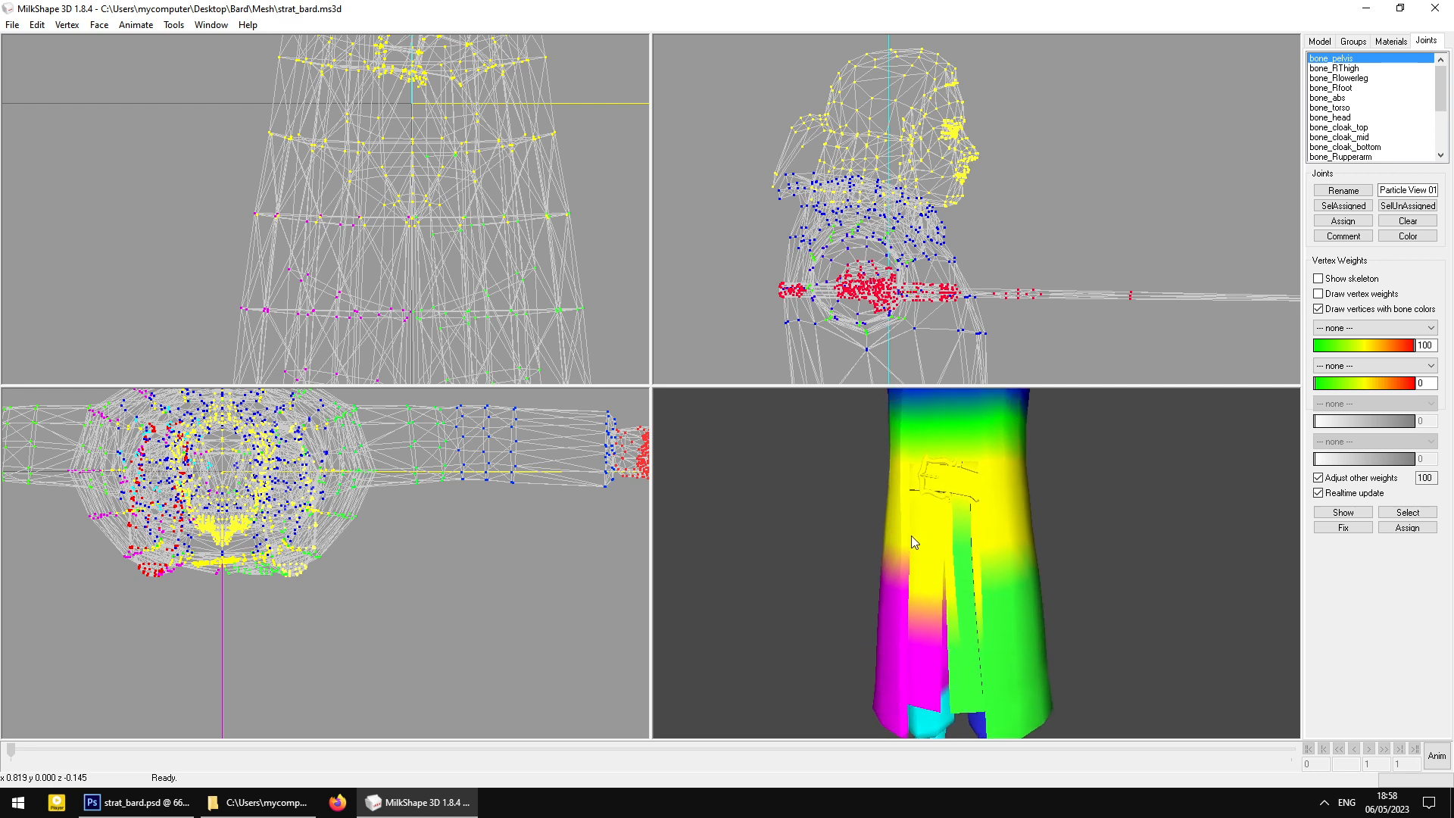
# Assign the uppermost skirt row below the pelvis vertices on the character's right half to bone_RThigh
pyautogui.moveTo(222, 208); pyautogui.dragTo(412, 261)
pyautogui.click(1347, 68)
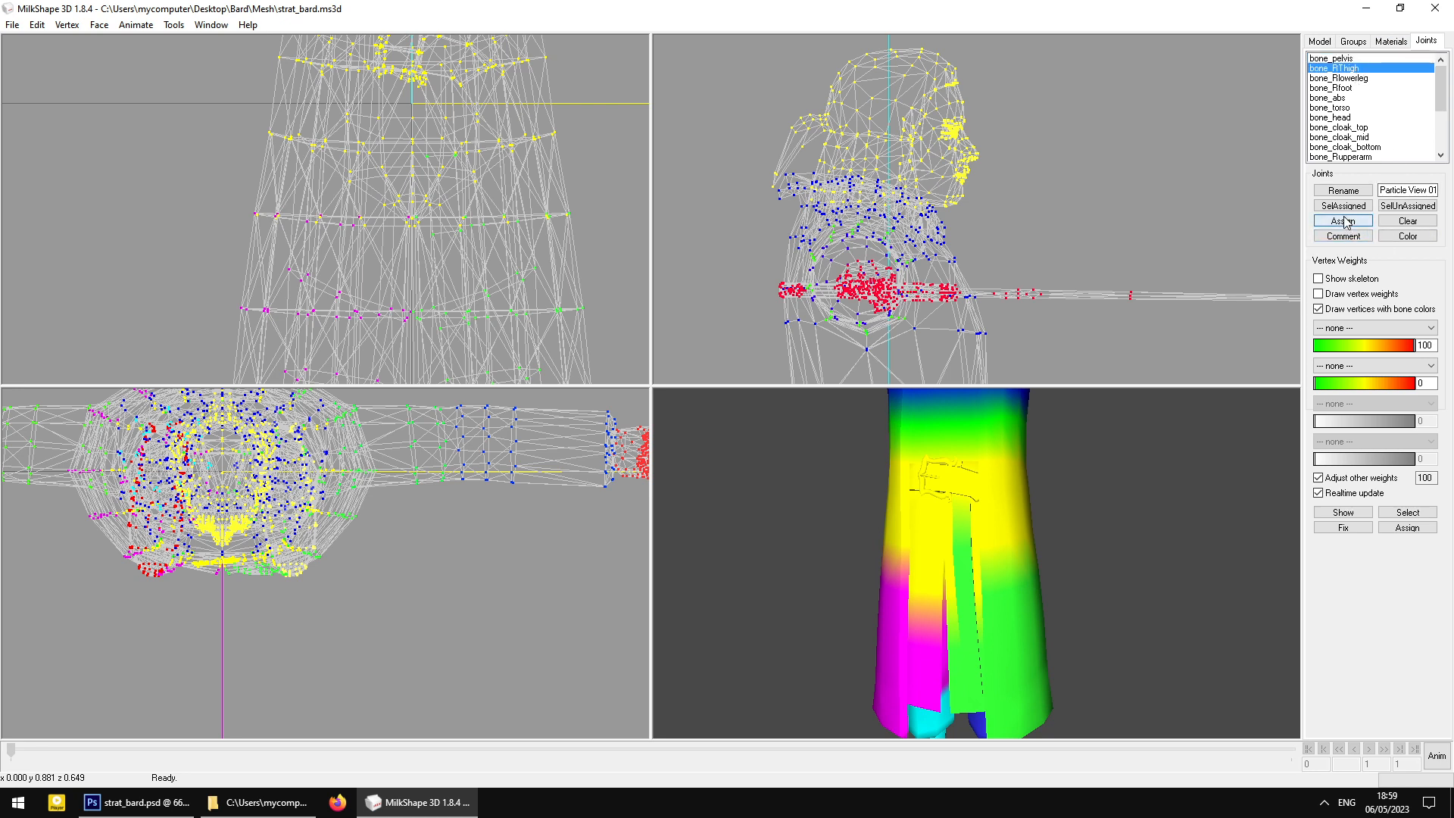
pyautogui.click(1343, 221)
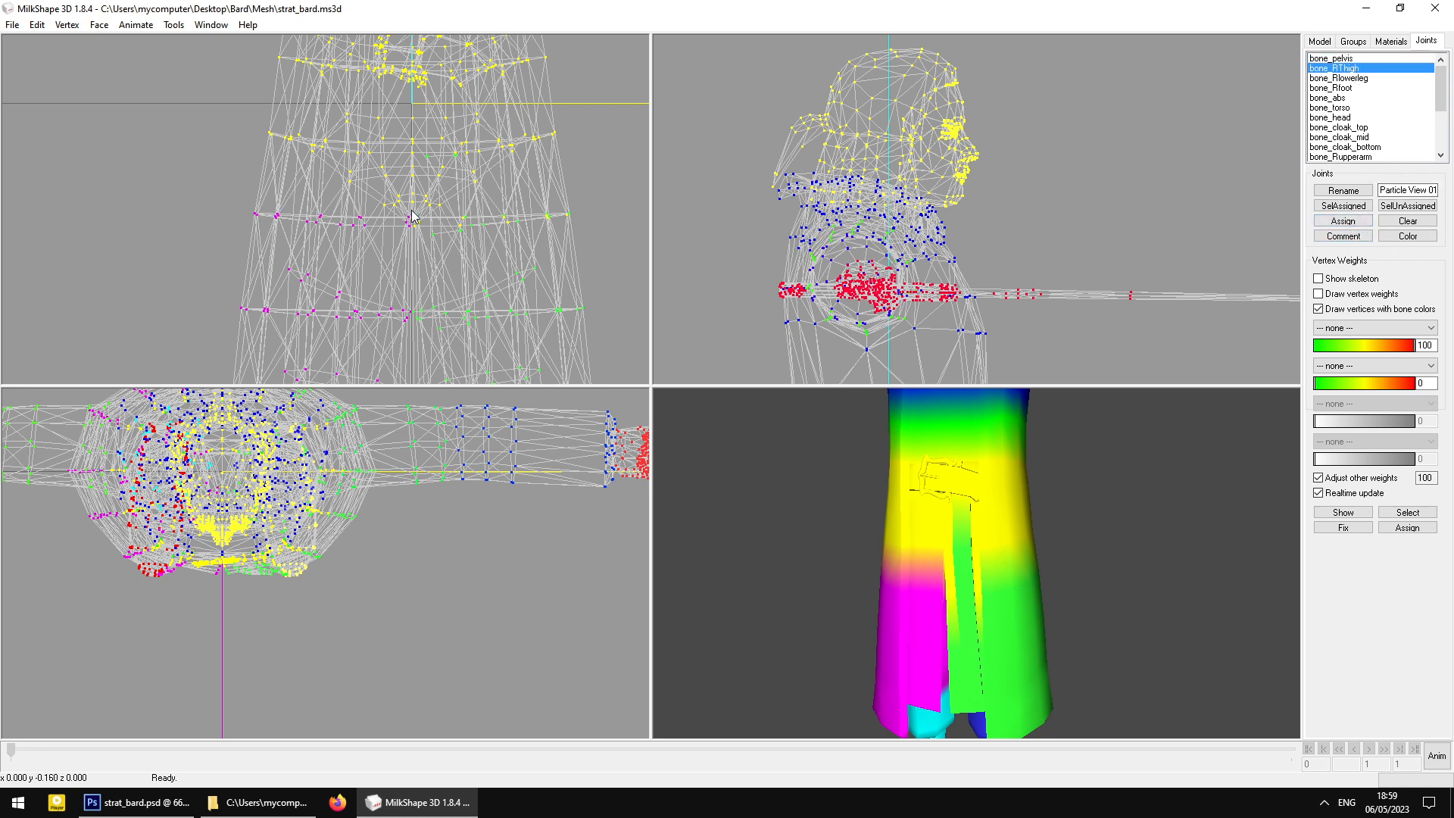
# Assign the uppermost skirt row below the pelvis vertices on the character's left half to bone_LThigh
pyautogui.moveTo(409, 209); pyautogui.dragTo(647, 250)
pyautogui.click(1330, 108)
pyautogui.scroll(-2, 1363, 129)
pyautogui.scroll(-2, 1364, 154)
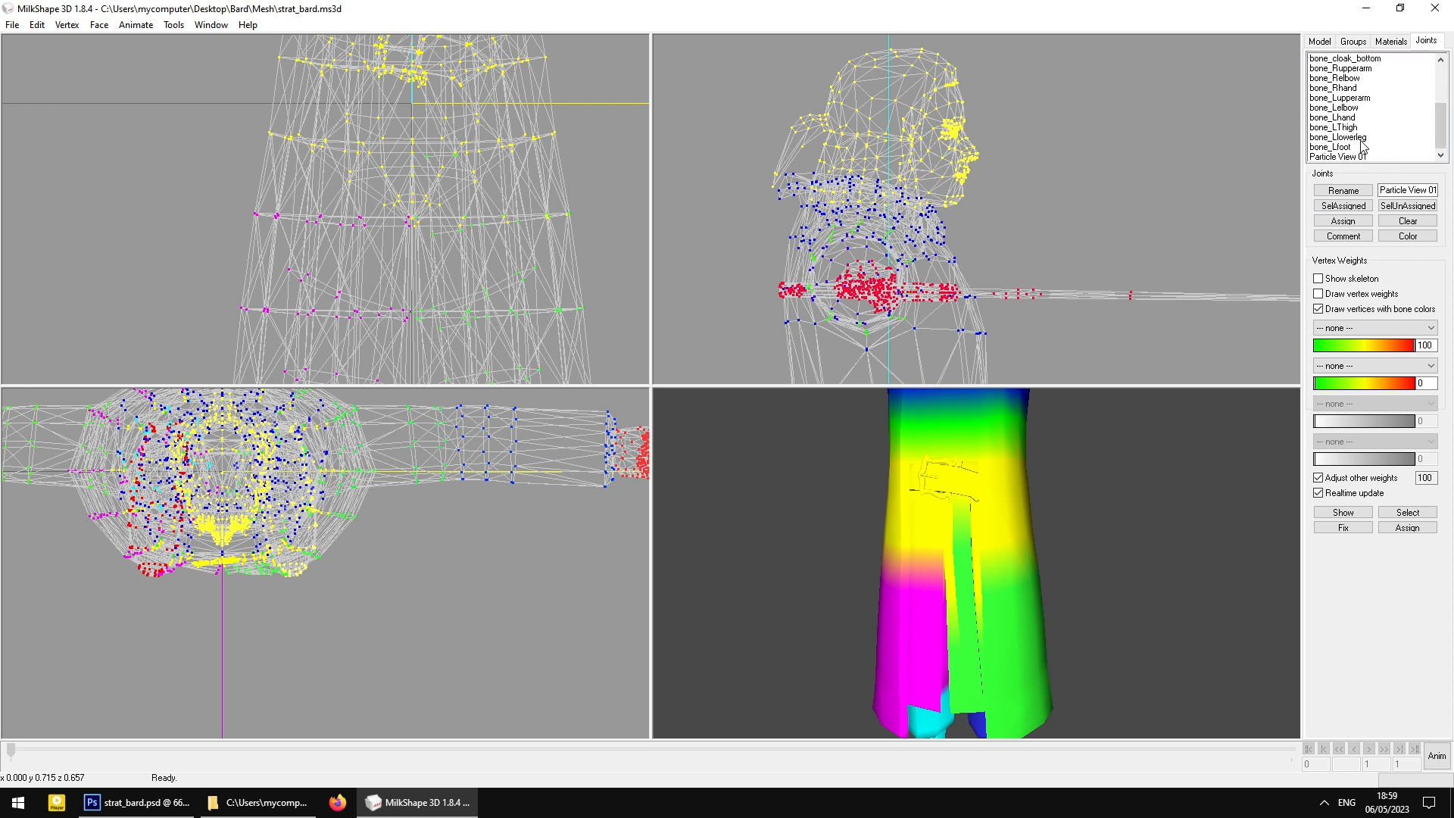
pyautogui.click(1354, 128)
pyautogui.click(1343, 221)
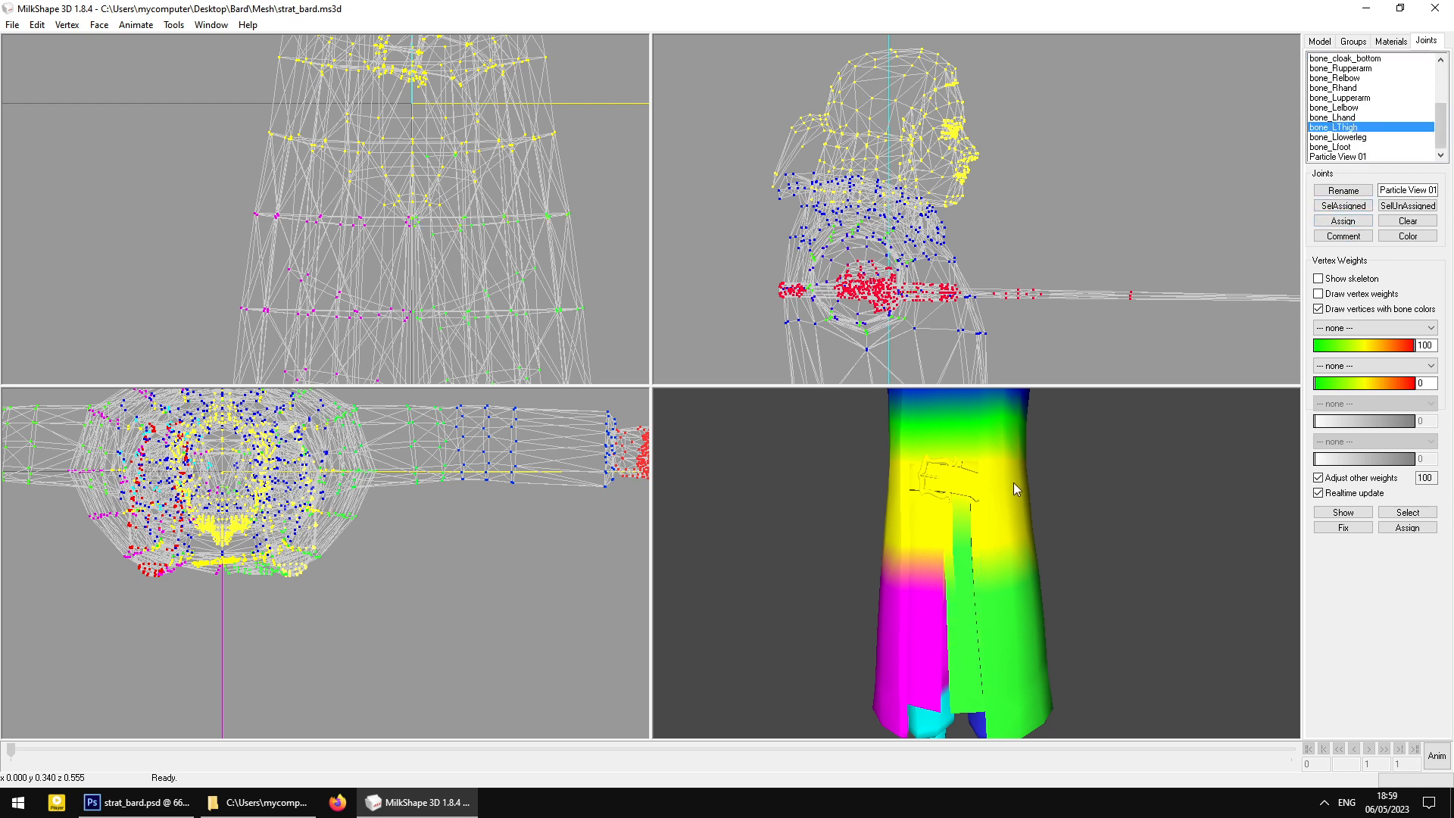
# Check the bone colors on the upper body and arms, and show the skeleton over the model
pyautogui.moveTo(1013, 483)
pyautogui.mouseDown()
pyautogui.moveTo(687, 485)
pyautogui.moveTo(727, 496)
pyautogui.moveTo(917, 415)
pyautogui.moveTo(771, 451)
pyautogui.moveTo(820, 469)
pyautogui.moveTo(1118, 474)
pyautogui.moveTo(1012, 501)
pyautogui.moveTo(979, 466)
pyautogui.moveTo(1002, 606)
pyautogui.moveTo(992, 564)
pyautogui.moveTo(992, 621)
pyautogui.moveTo(967, 611)
pyautogui.mouseUp()
pyautogui.keyDown('shift'); pyautogui.moveTo(457, 246); pyautogui.dragTo(458, 319); pyautogui.keyUp('shift')
pyautogui.moveTo(955, 599); pyautogui.dragTo(871, 515)
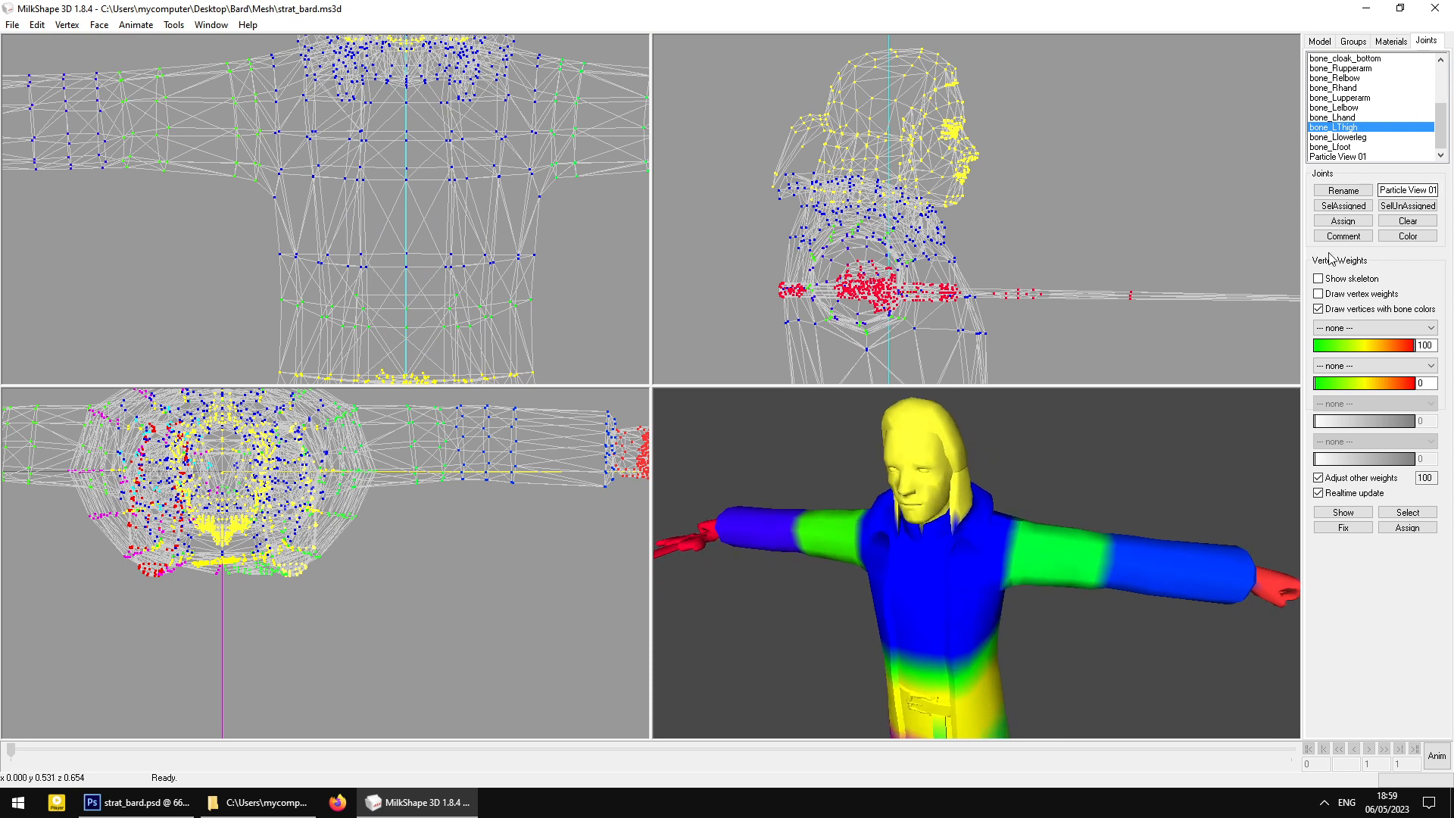
pyautogui.click(1334, 282)
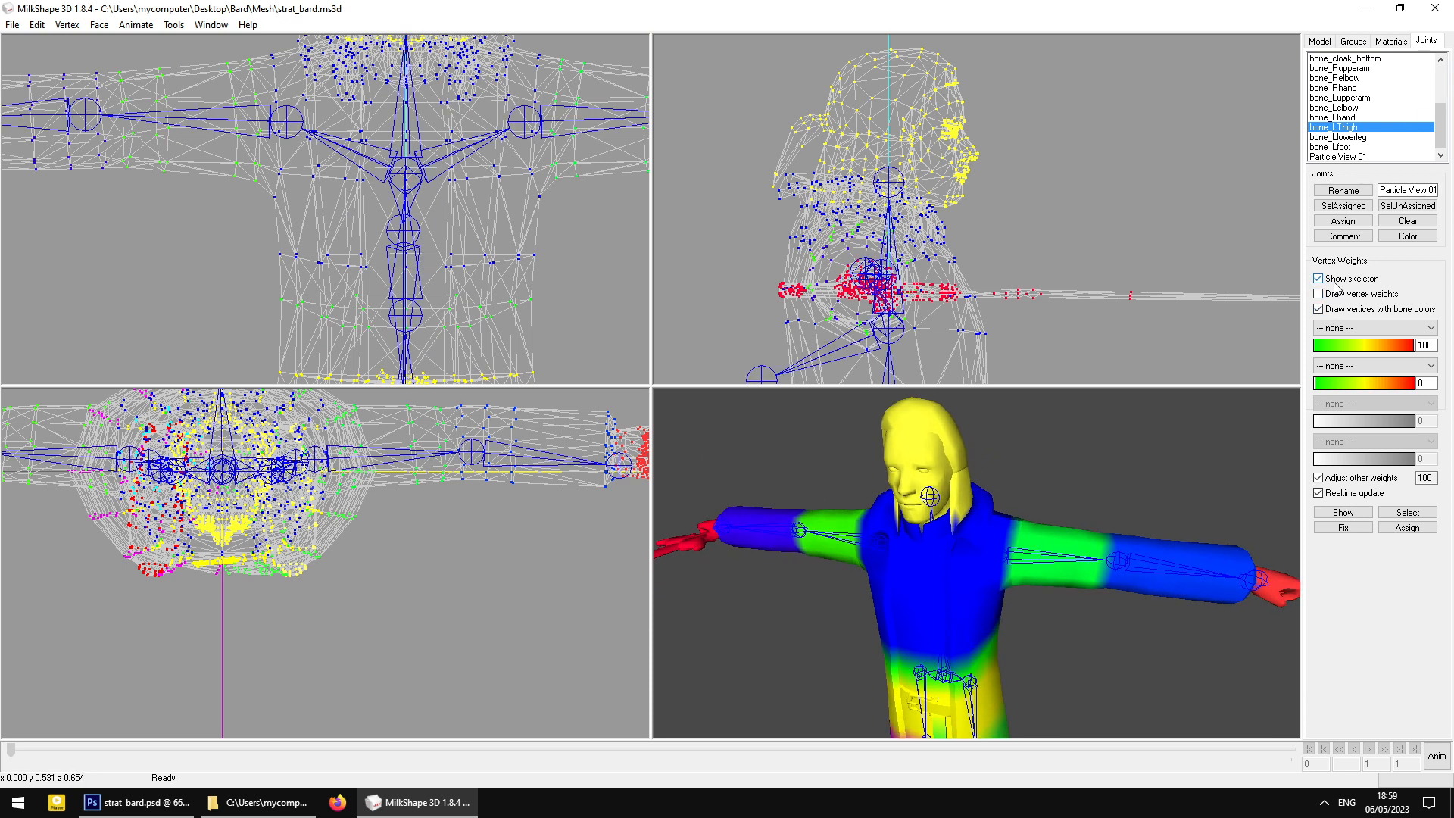
# Assign the left sleeve vertices just inside the elbow joint to bone_Lupperarm
pyautogui.keyDown('ctrl'); pyautogui.moveTo(461, 488); pyautogui.dragTo(523, 549); pyautogui.keyUp('ctrl')
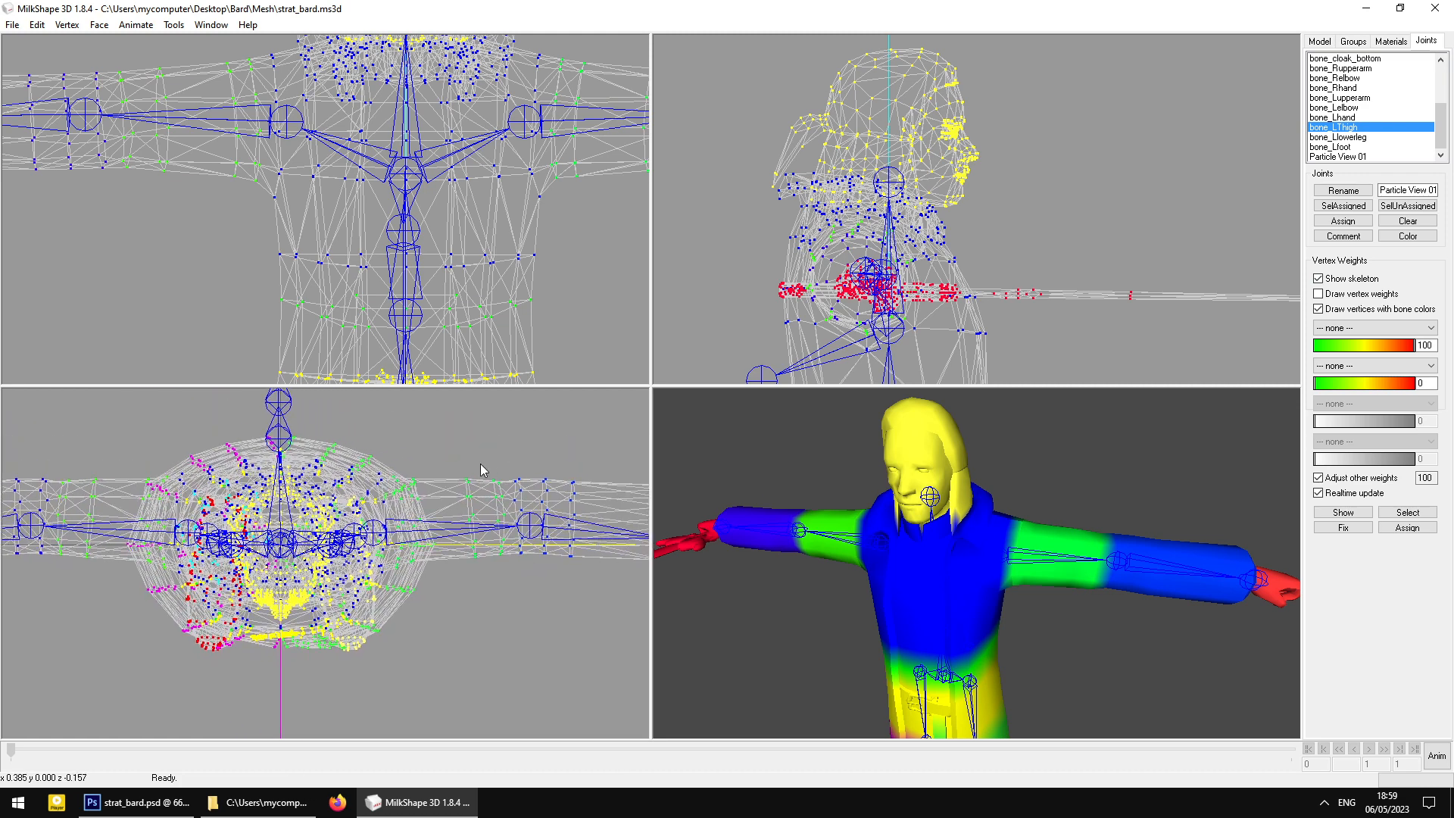
pyautogui.moveTo(480, 463); pyautogui.dragTo(533, 577)
pyautogui.click(1386, 98)
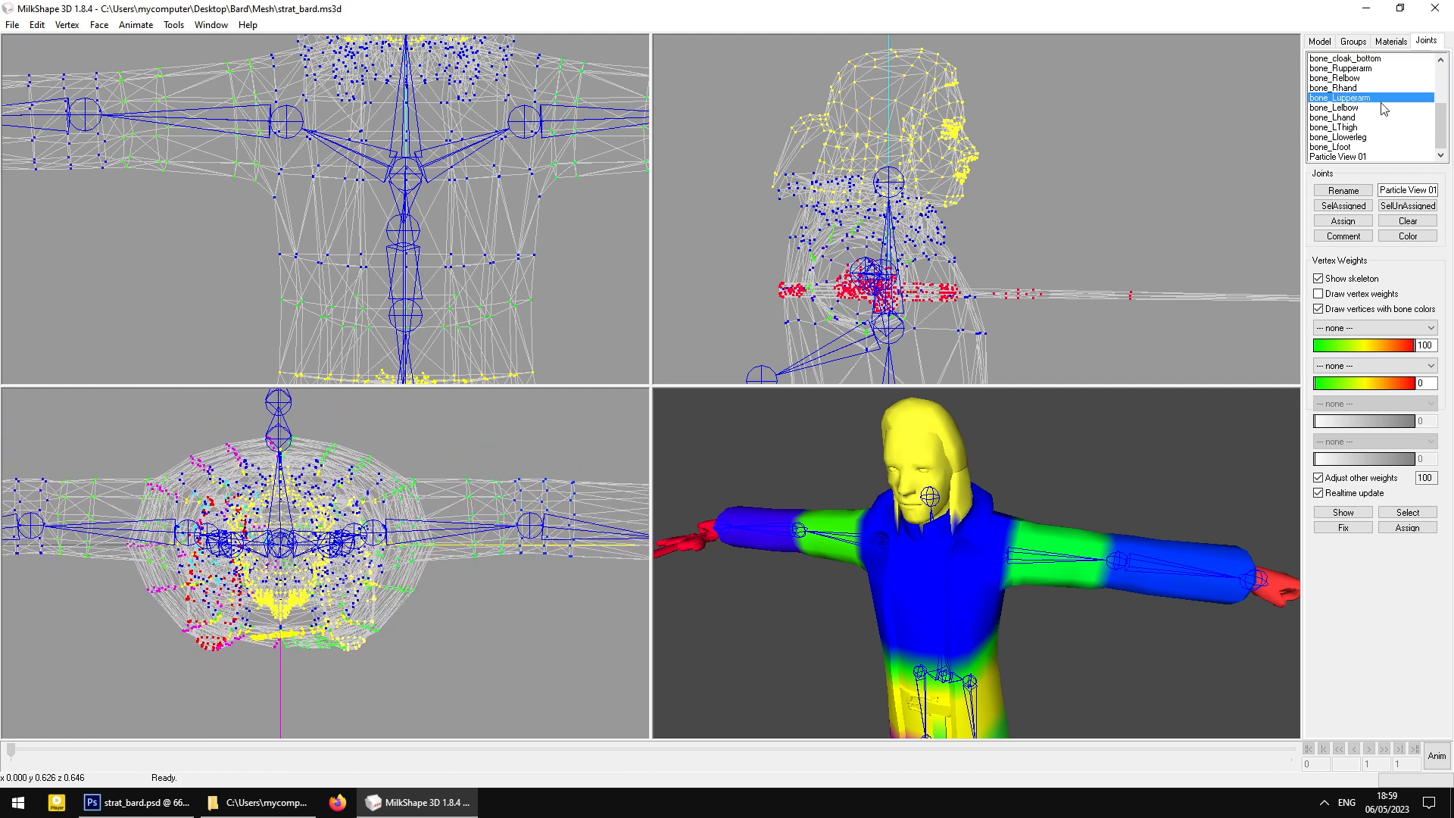
pyautogui.click(1337, 221)
pyautogui.moveTo(574, 451)
pyautogui.keyDown('ctrl'); pyautogui.mouseDown()
pyautogui.moveTo(411, 413)
pyautogui.moveTo(583, 453)
pyautogui.mouseUp(); pyautogui.keyUp('ctrl')
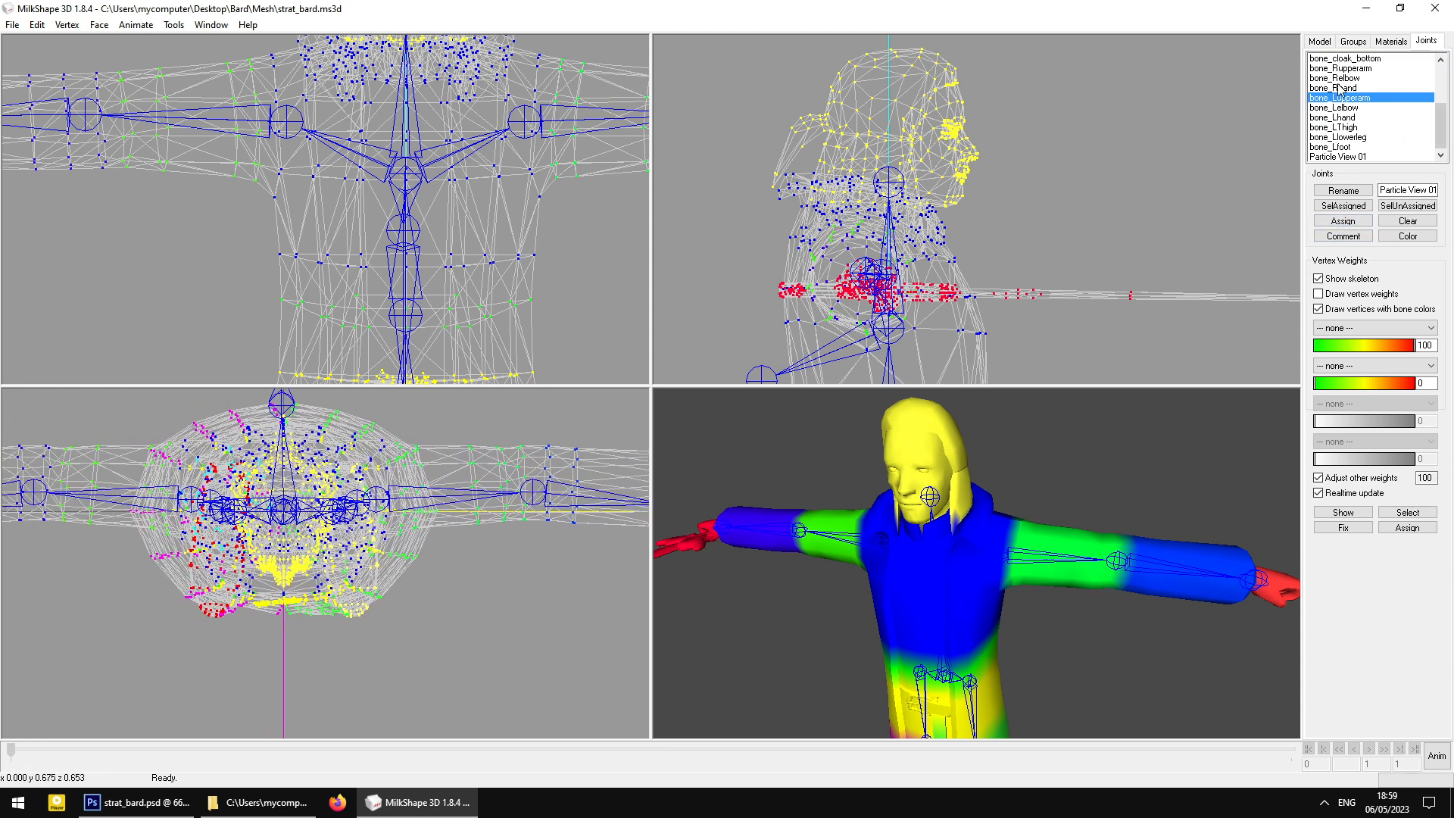
# Nudge the left sleeve vertices near the elbow slightly toward the body with the Move tool
pyautogui.click(1319, 41)
pyautogui.keyDown('ctrl'); pyautogui.moveTo(437, 410); pyautogui.dragTo(568, 576); pyautogui.keyUp('ctrl')
pyautogui.click(1407, 72)
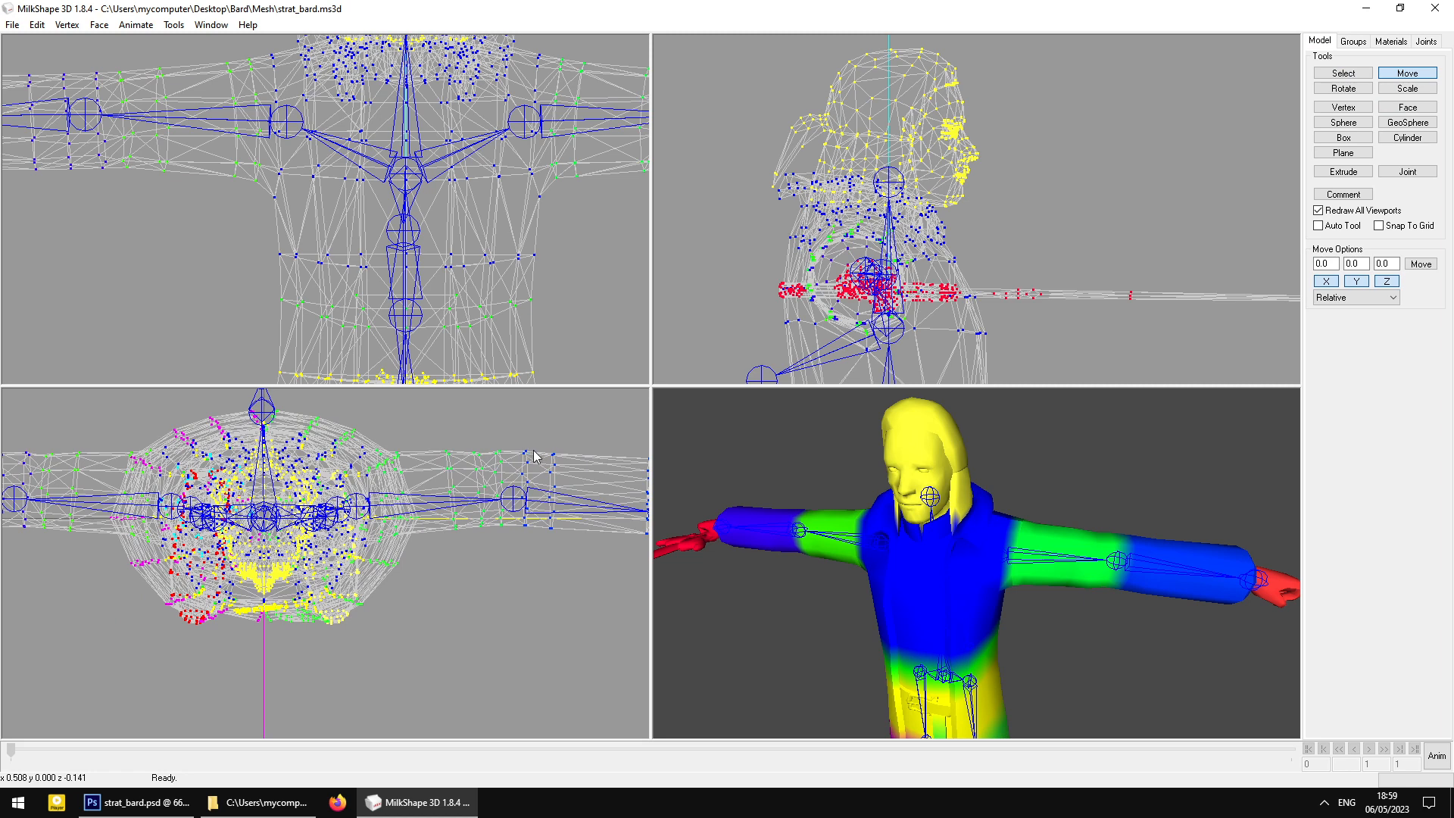
pyautogui.moveTo(538, 453); pyautogui.dragTo(535, 452)
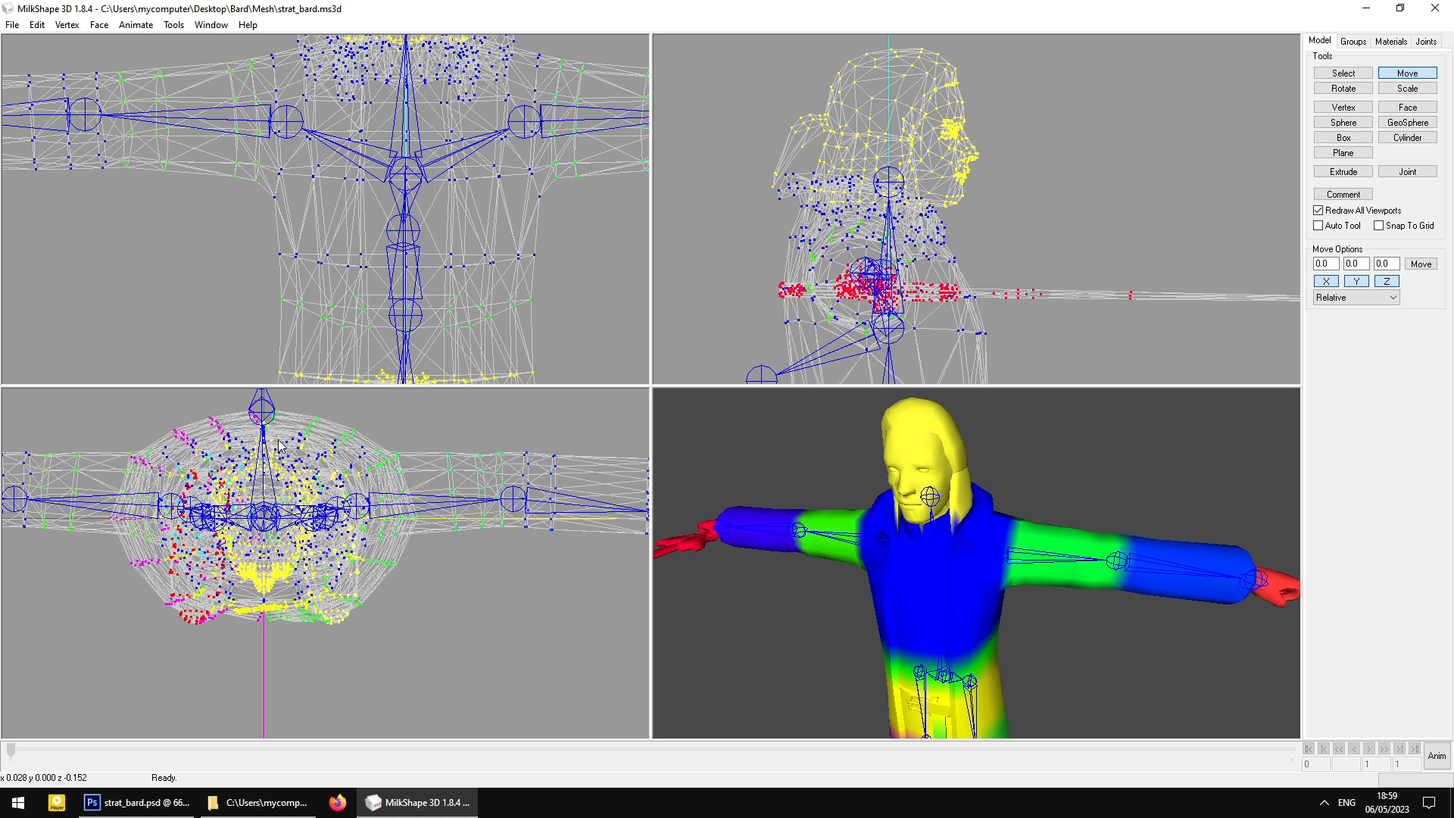
# Assign the right sleeve vertices just inside the elbow joint to bone_Rupperarm
pyautogui.moveTo(278, 440); pyautogui.dragTo(508, 492, button='middle')
pyautogui.click(1344, 73)
pyautogui.moveTo(159, 469); pyautogui.dragTo(188, 447, button='middle')
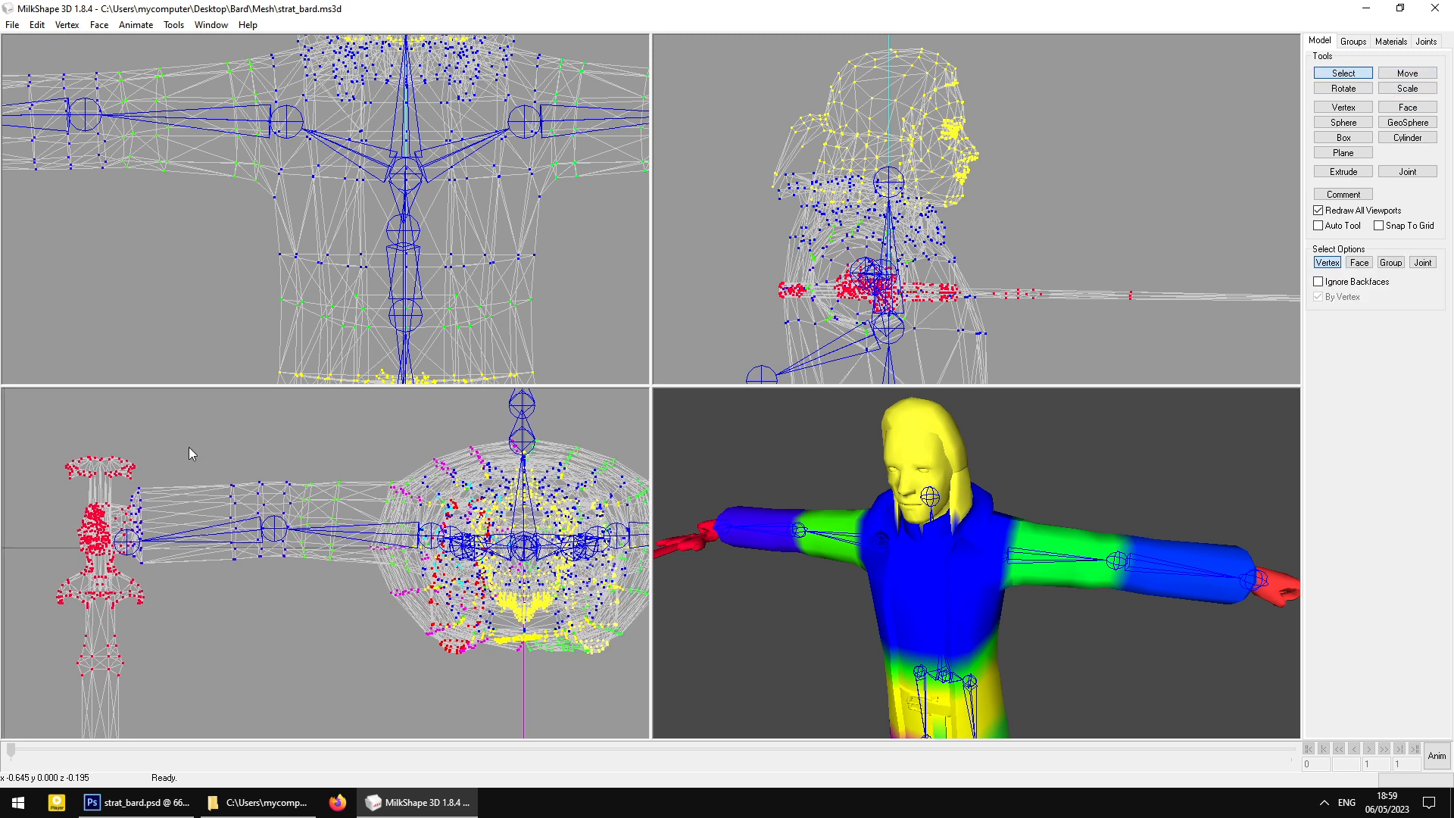
pyautogui.moveTo(179, 466); pyautogui.dragTo(274, 579)
pyautogui.moveTo(275, 462); pyautogui.dragTo(362, 602)
pyautogui.click(1427, 41)
pyautogui.scroll(5, 1371, 80)
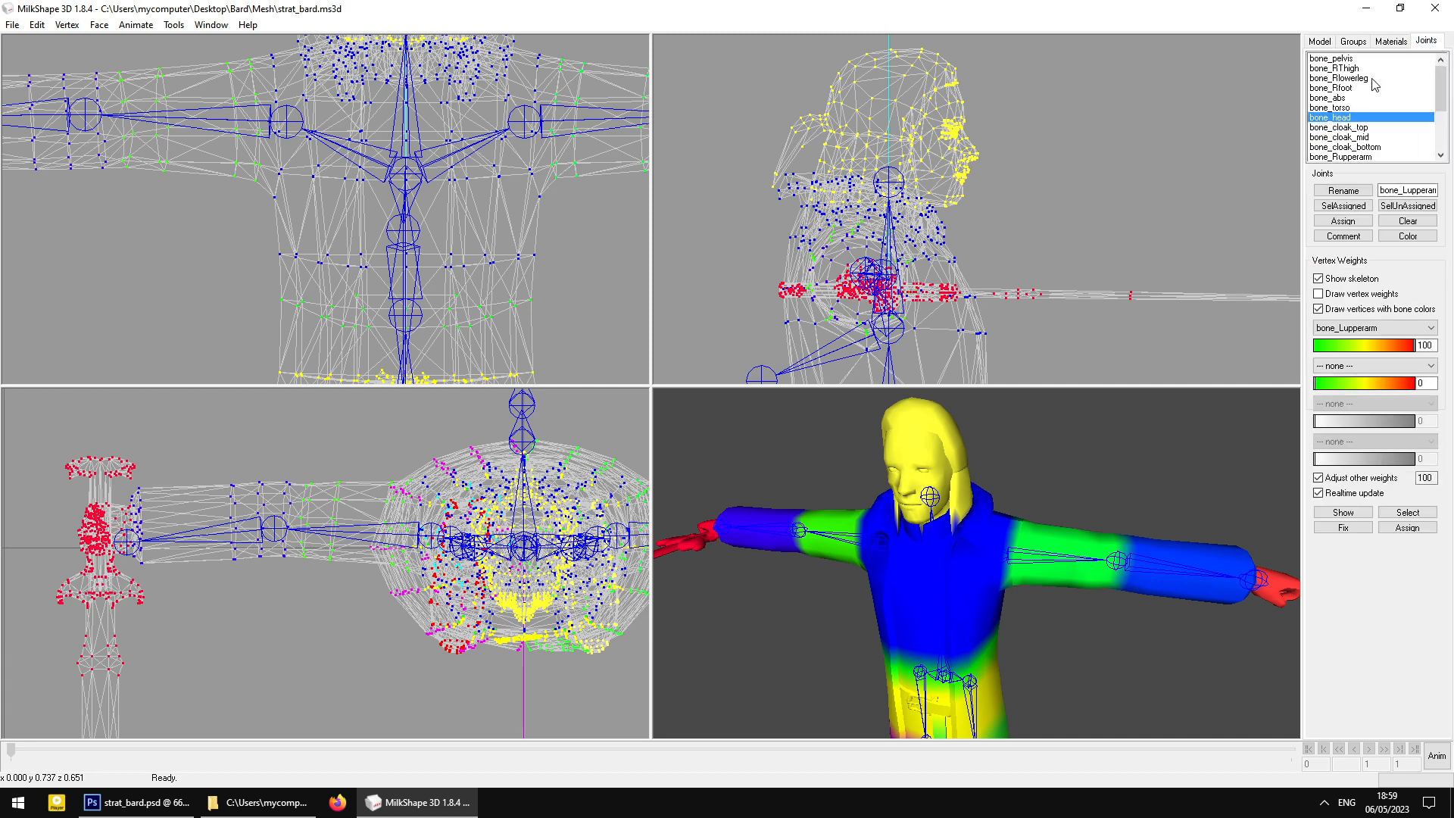
pyautogui.click(1371, 81)
pyautogui.scroll(-2, 1360, 98)
pyautogui.click(1357, 119)
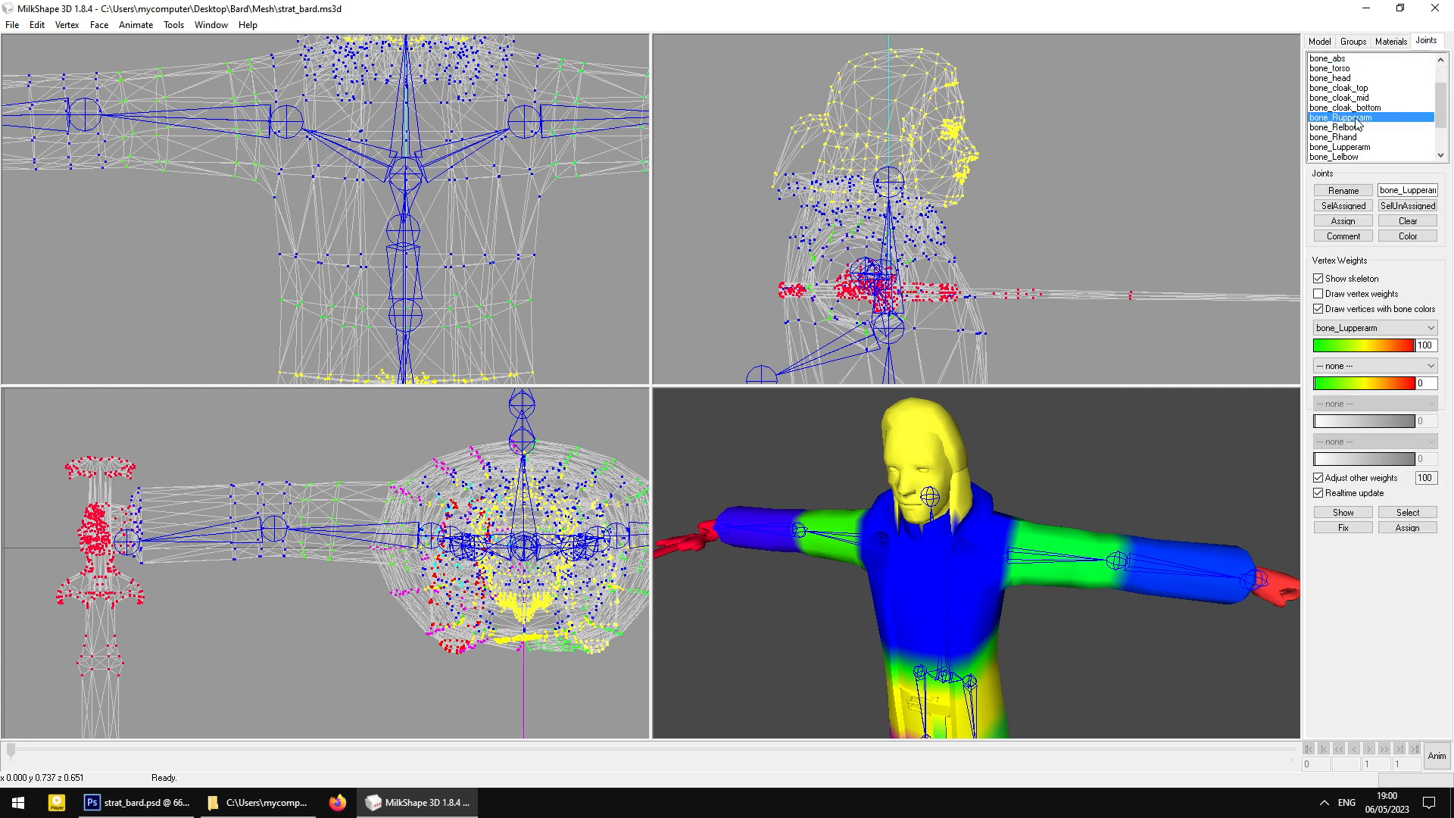
# Select the right sleeve vertices around the elbow and move them slightly toward the body
pyautogui.moveTo(187, 459); pyautogui.dragTo(359, 593)
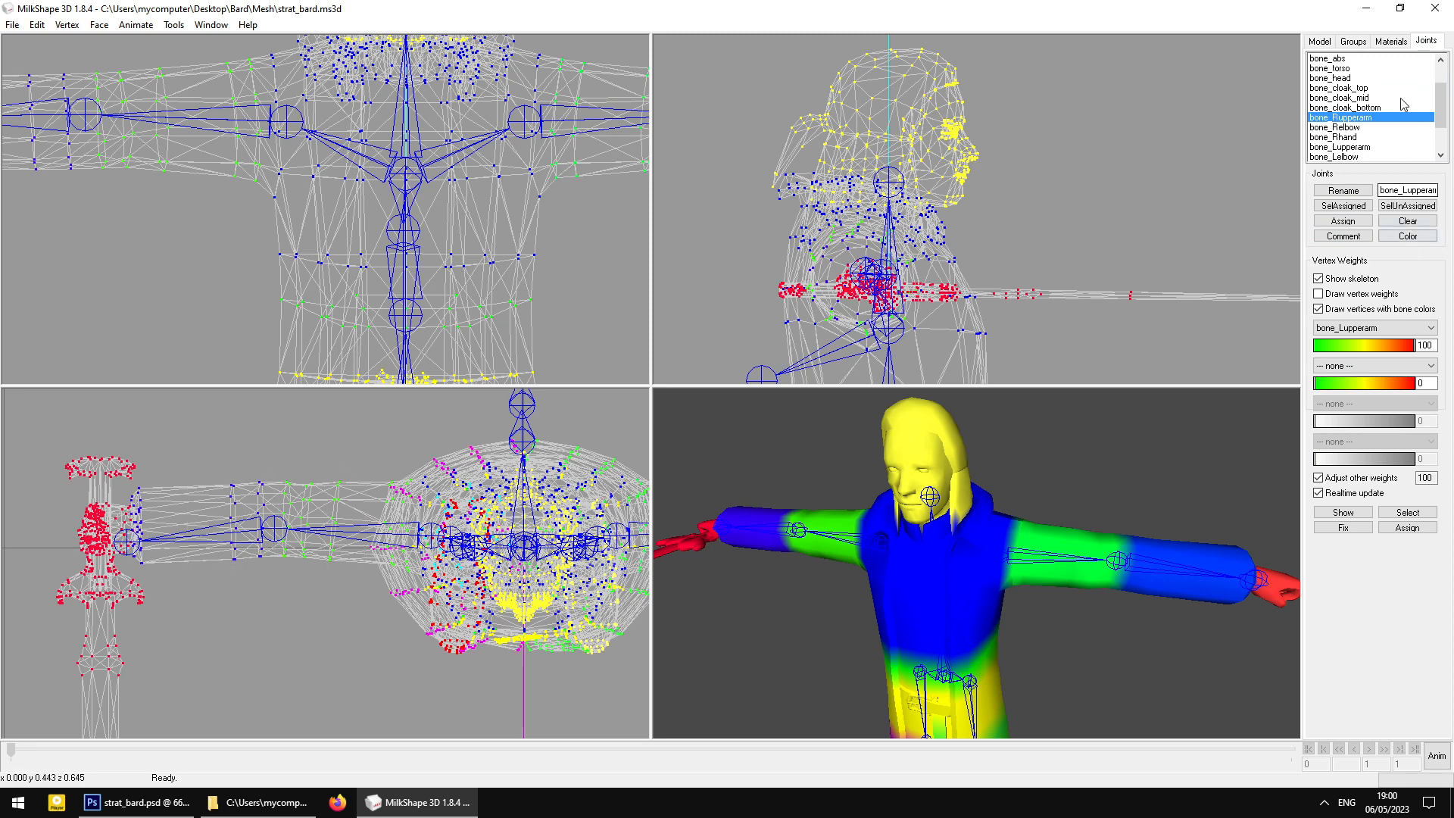
pyautogui.click(1314, 45)
pyautogui.click(1405, 74)
pyautogui.moveTo(516, 511); pyautogui.dragTo(521, 512)
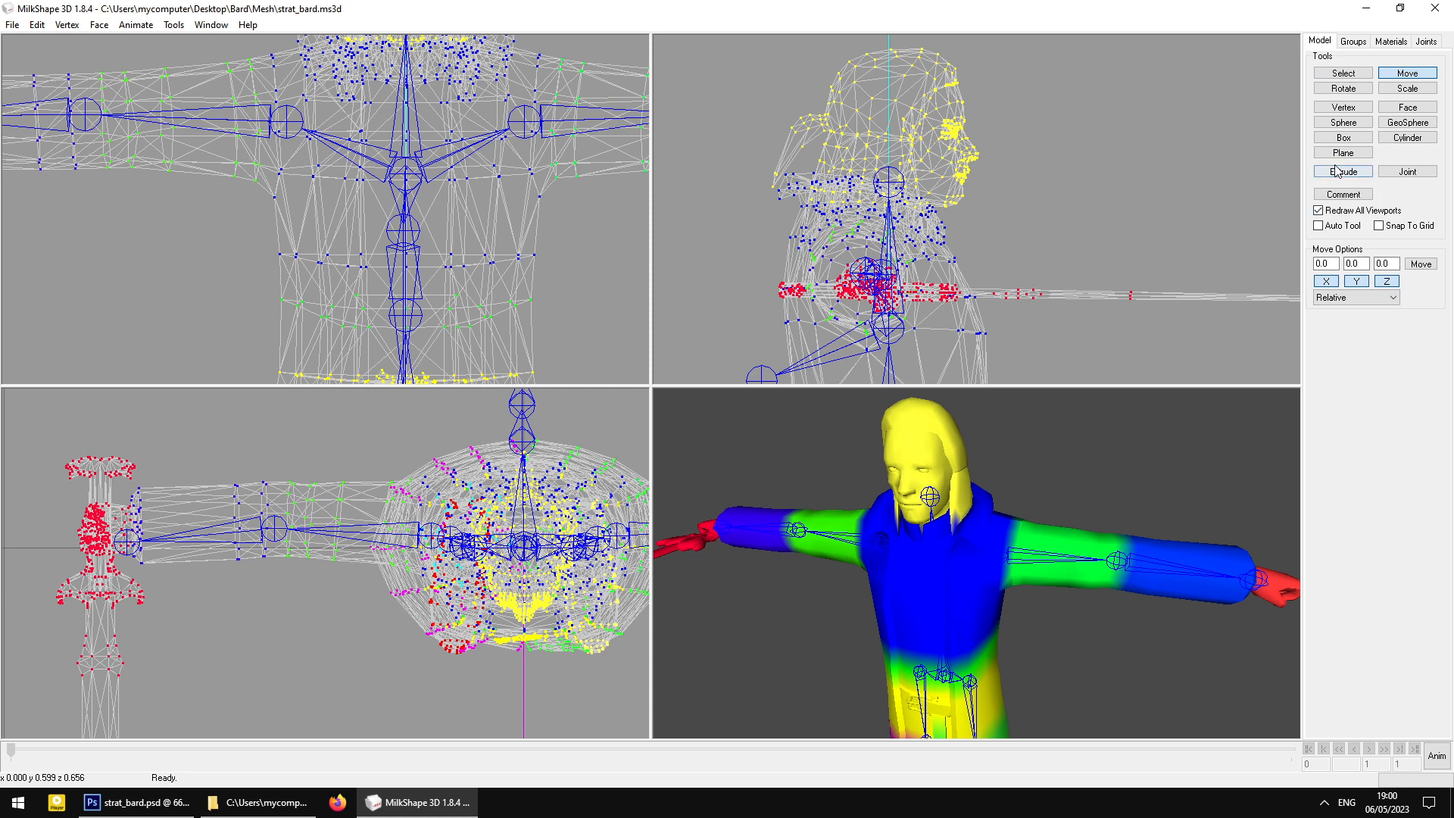
# Examine the vertices and skeleton in the side and overhead views, including the cloak bones, arms and skirt
pyautogui.click(1332, 76)
pyautogui.moveTo(503, 463); pyautogui.dragTo(481, 500, button='middle')
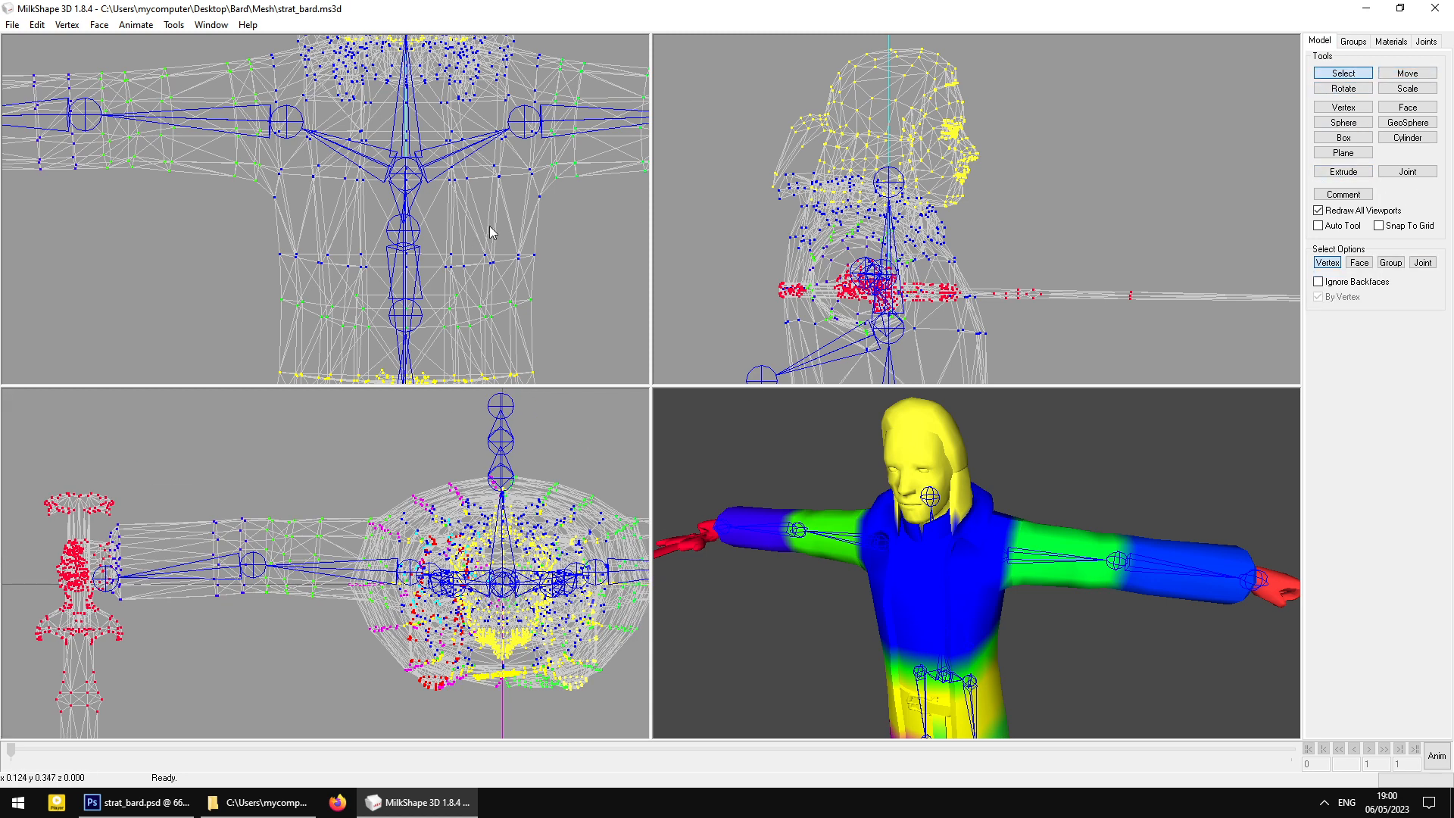
pyautogui.moveTo(915, 342); pyautogui.dragTo(907, 159, button='middle')
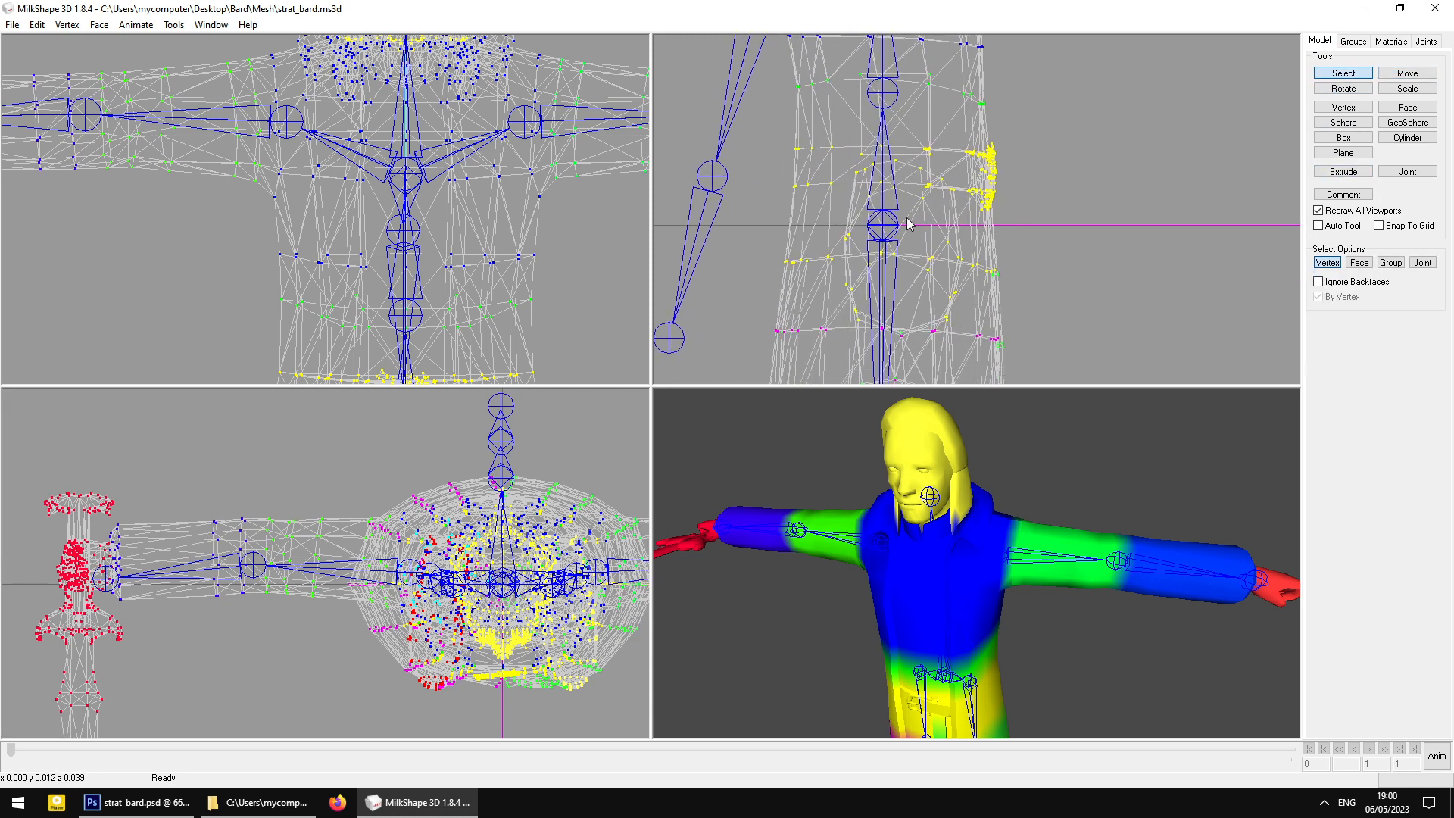
pyautogui.scroll(-1, 909, 235)
pyautogui.scroll(-3, 901, 250)
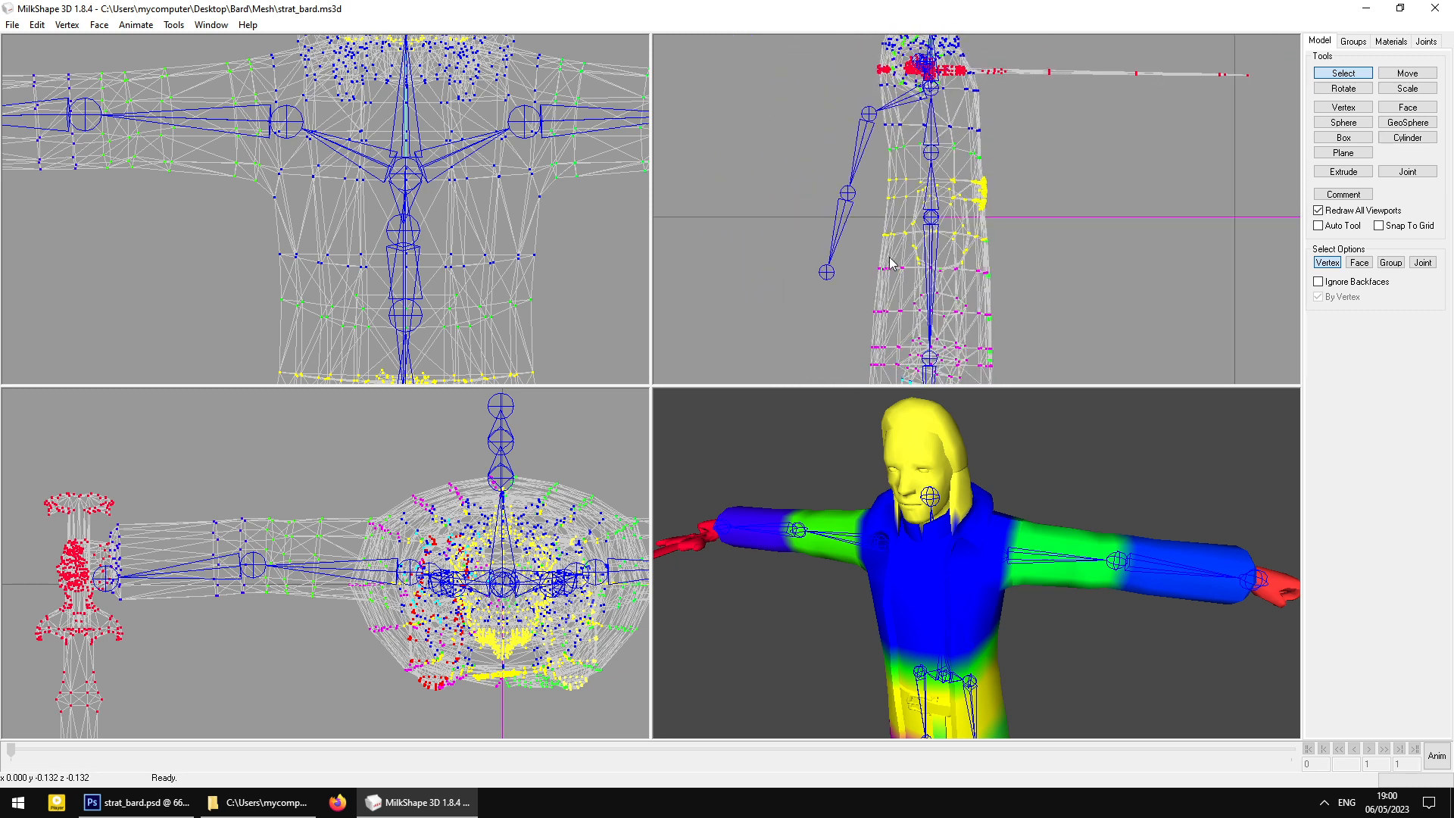
pyautogui.scroll(-1, 890, 263)
pyautogui.scroll(-3, 253, 493)
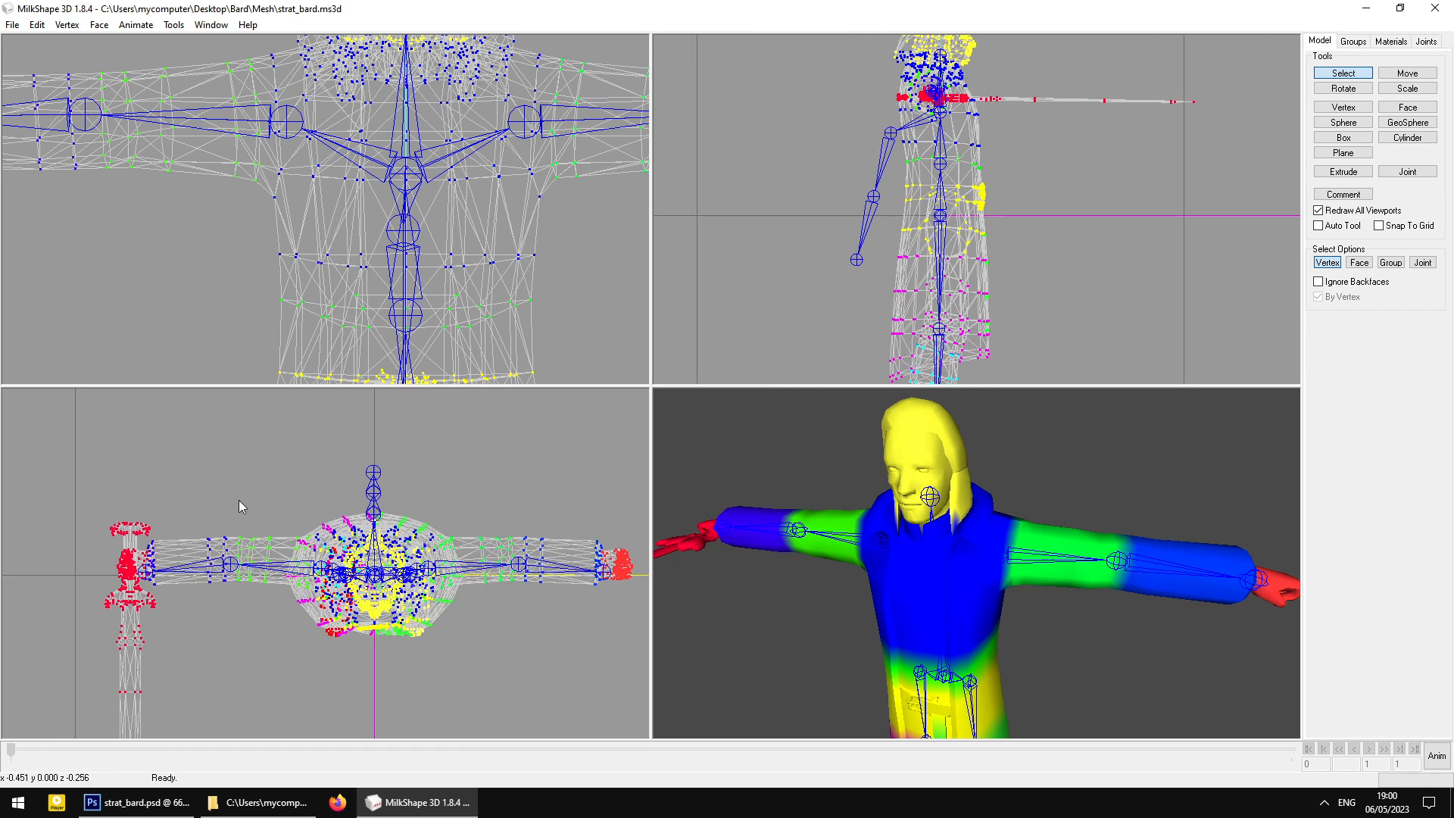
pyautogui.scroll(-1, 187, 453)
pyautogui.scroll(-2, 83, 479)
# Select the whole mesh and move it slightly forward in the overhead view to line the sleeves up with the arm joints
pyautogui.moveTo(96, 433); pyautogui.dragTo(554, 684)
pyautogui.scroll(3, 329, 556)
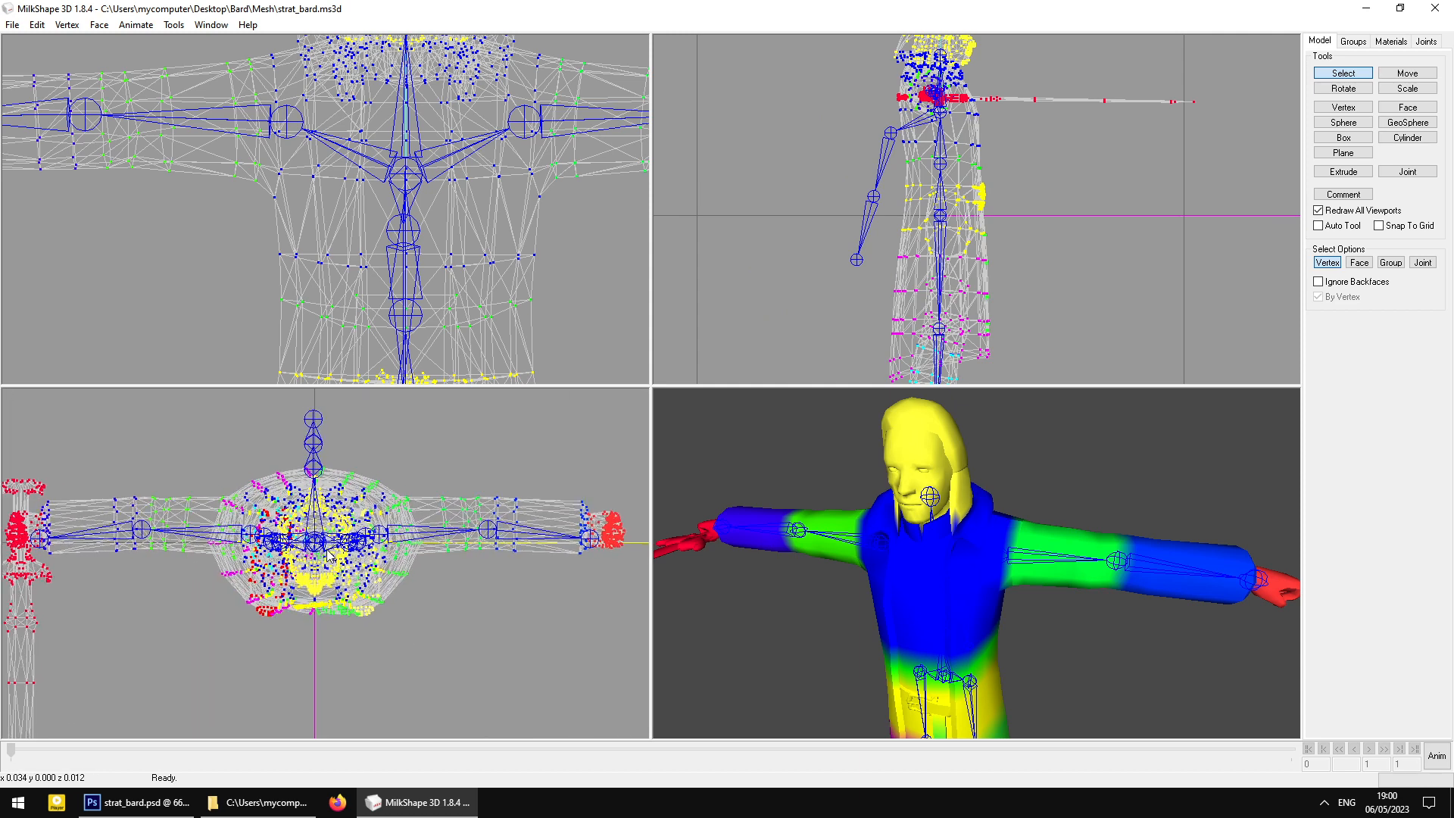
pyautogui.scroll(2, 330, 557)
pyautogui.click(1407, 73)
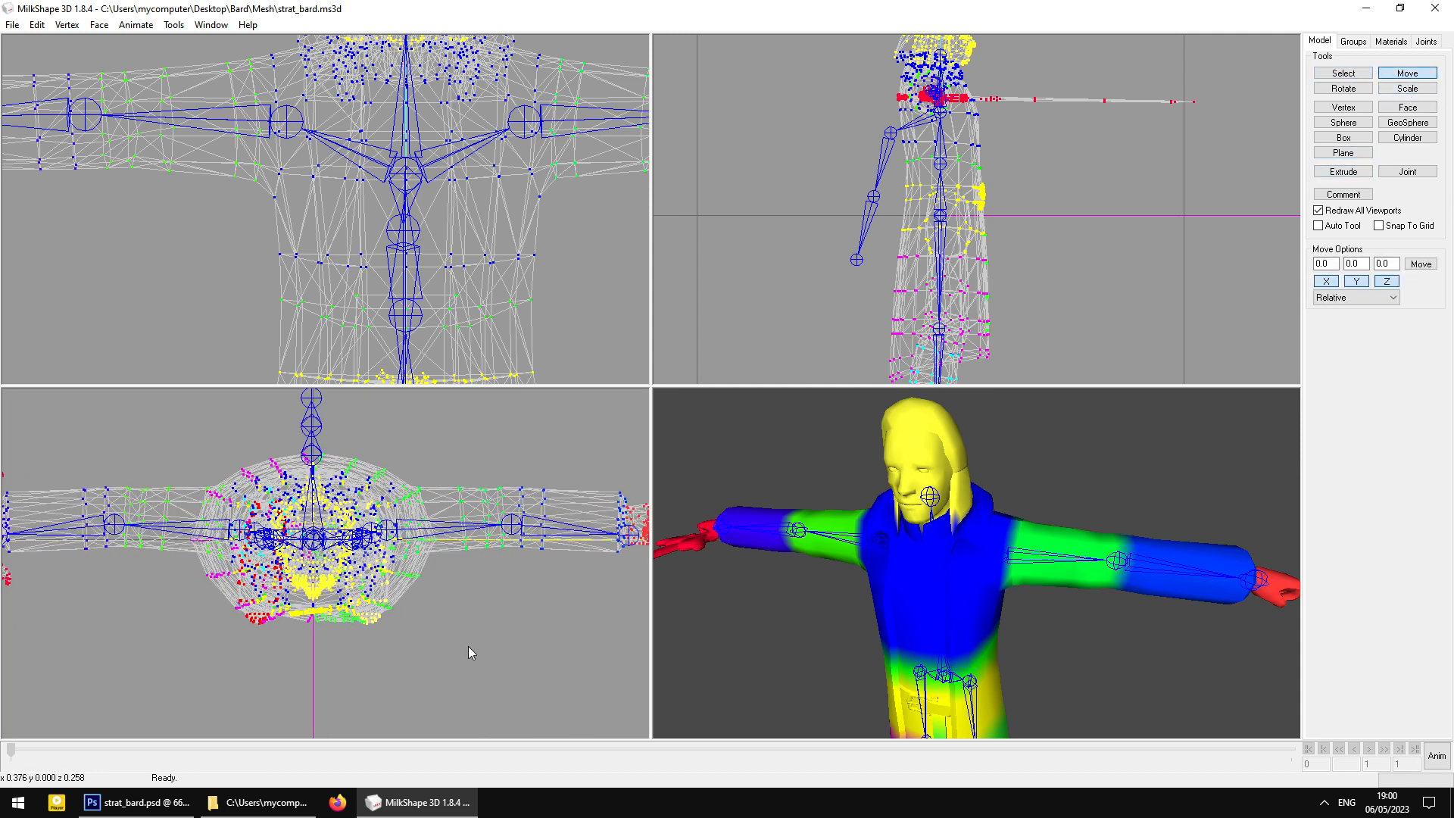
pyautogui.moveTo(469, 647); pyautogui.dragTo(466, 651)
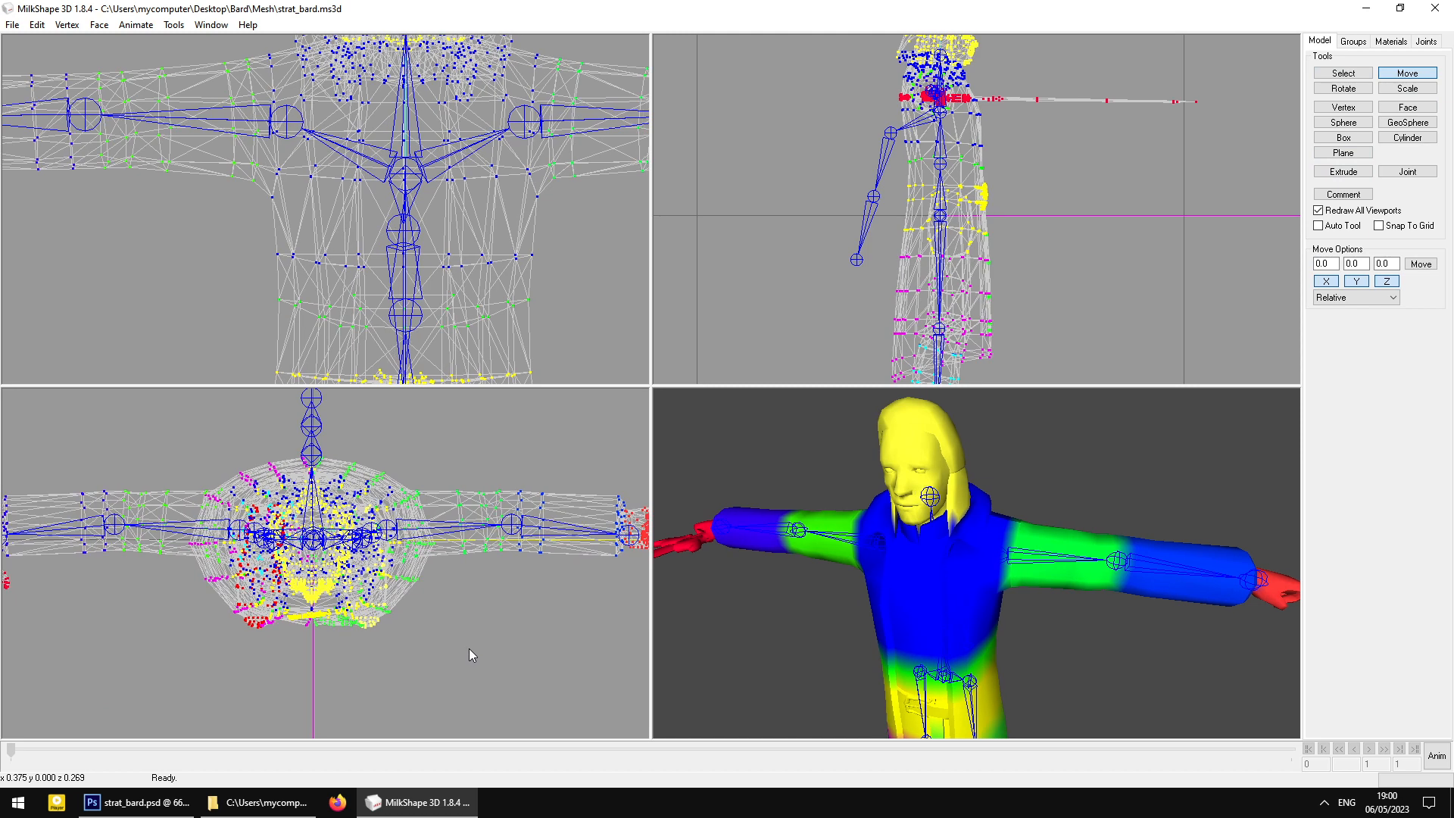
pyautogui.keyDown('ctrl'); pyautogui.moveTo(416, 257); pyautogui.dragTo(445, 208); pyautogui.keyUp('ctrl')
pyautogui.keyDown('ctrl'); pyautogui.moveTo(448, 329); pyautogui.dragTo(444, 123); pyautogui.keyUp('ctrl')
pyautogui.keyDown('ctrl'); pyautogui.moveTo(457, 303); pyautogui.dragTo(446, 136); pyautogui.keyUp('ctrl')
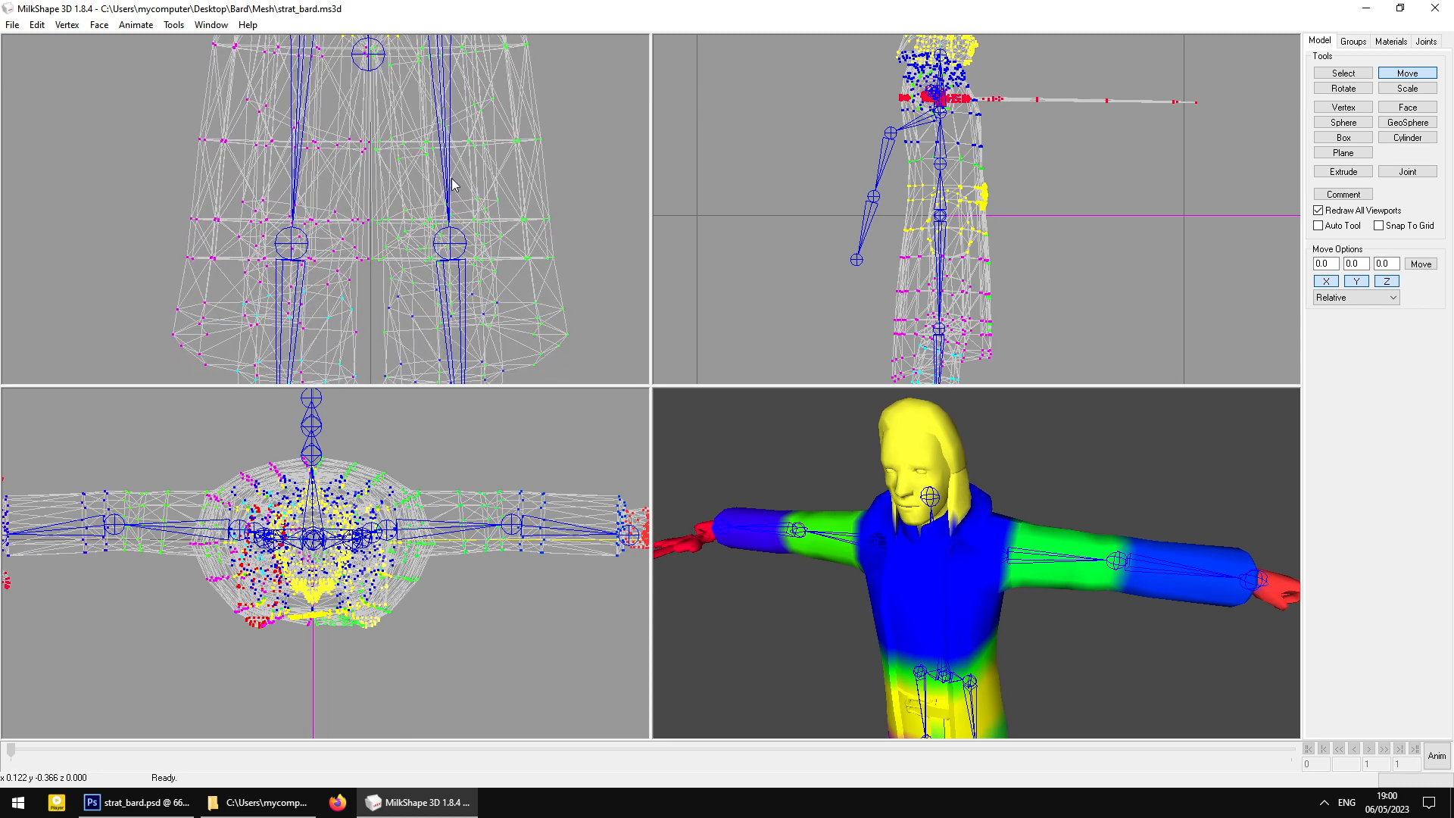
pyautogui.moveTo(342, 503); pyautogui.dragTo(344, 507)
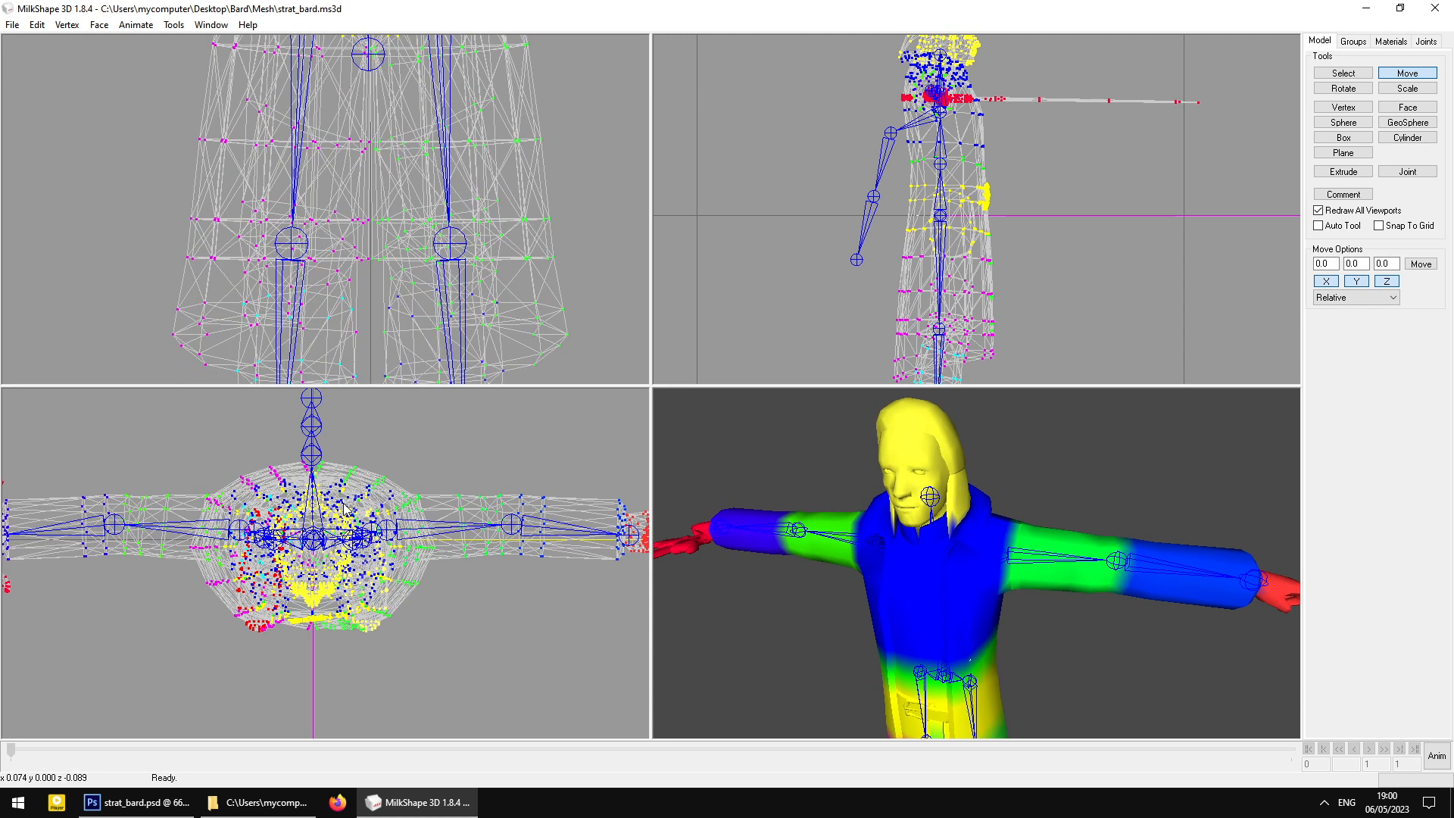
# Examine how the legs, feet, arms and hips line up with the skeleton in the front, side and overhead views
pyautogui.keyDown('ctrl'); pyautogui.moveTo(446, 242); pyautogui.dragTo(461, 201); pyautogui.keyUp('ctrl')
pyautogui.keyDown('ctrl'); pyautogui.moveTo(442, 335); pyautogui.dragTo(439, 138); pyautogui.keyUp('ctrl')
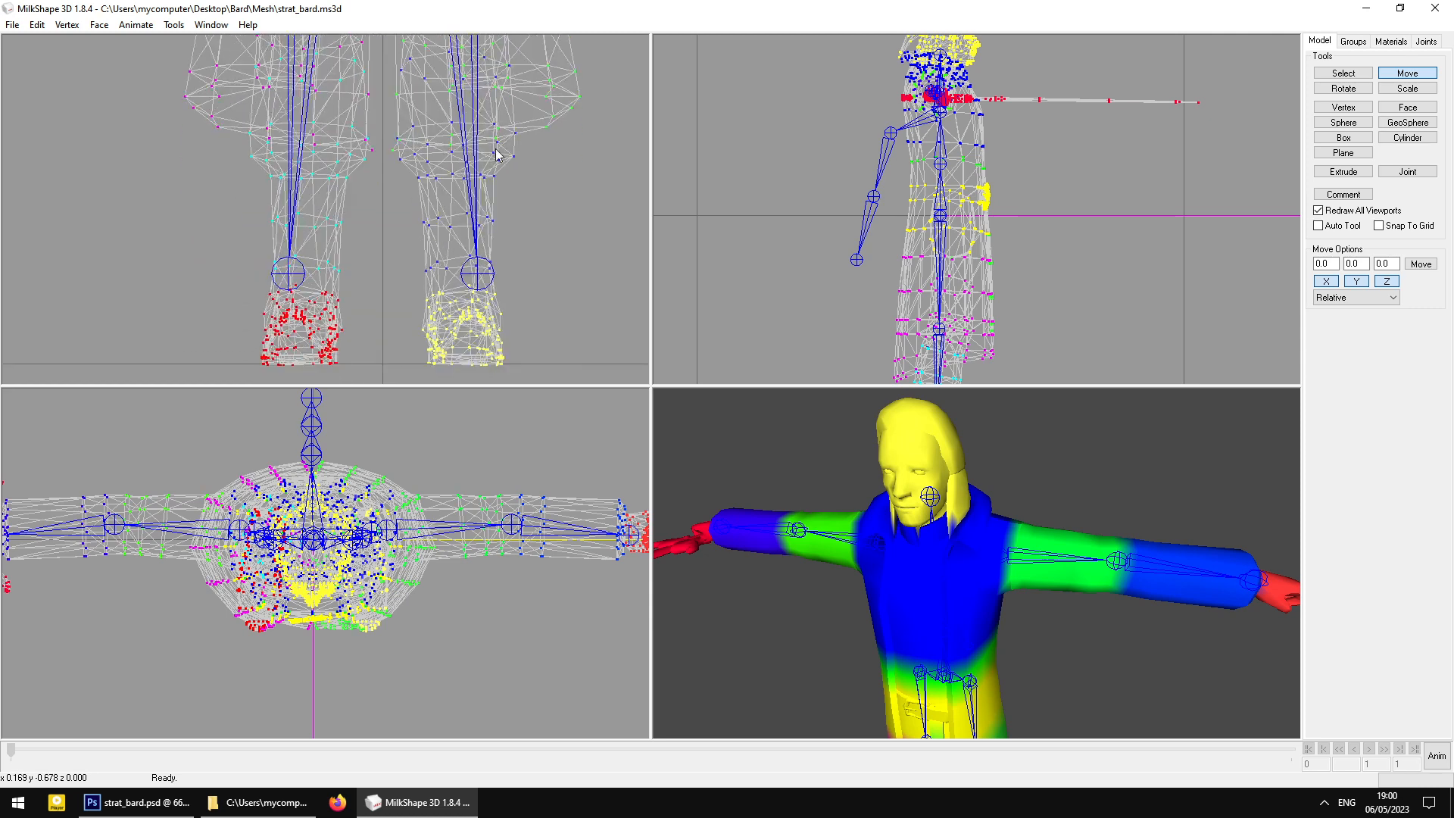
pyautogui.keyDown('ctrl'); pyautogui.moveTo(868, 241); pyautogui.dragTo(845, 111); pyautogui.keyUp('ctrl')
pyautogui.keyDown('ctrl'); pyautogui.moveTo(845, 174); pyautogui.dragTo(842, 144); pyautogui.keyUp('ctrl')
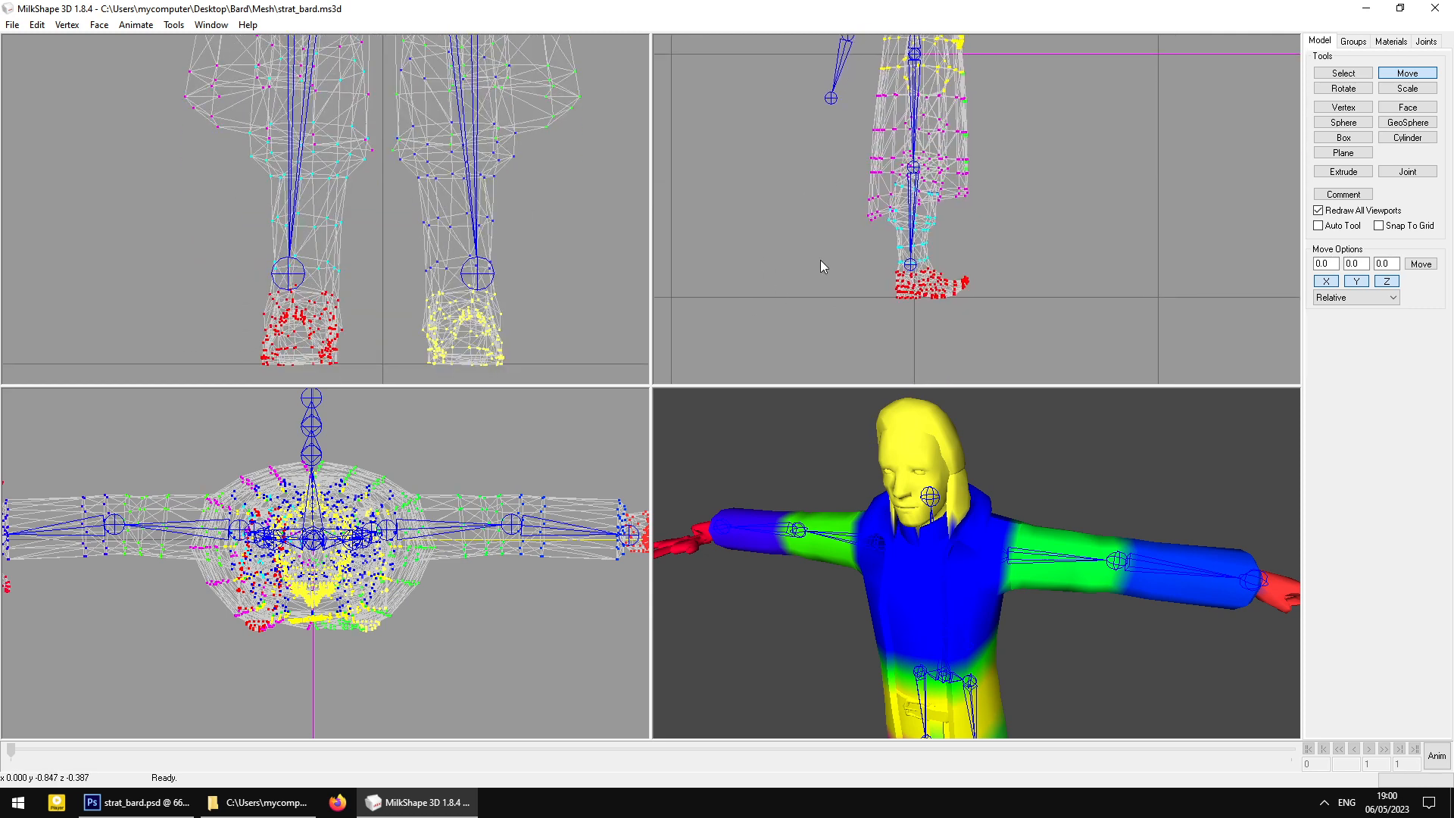
pyautogui.keyDown('ctrl'); pyautogui.moveTo(377, 508); pyautogui.dragTo(500, 559); pyautogui.keyUp('ctrl')
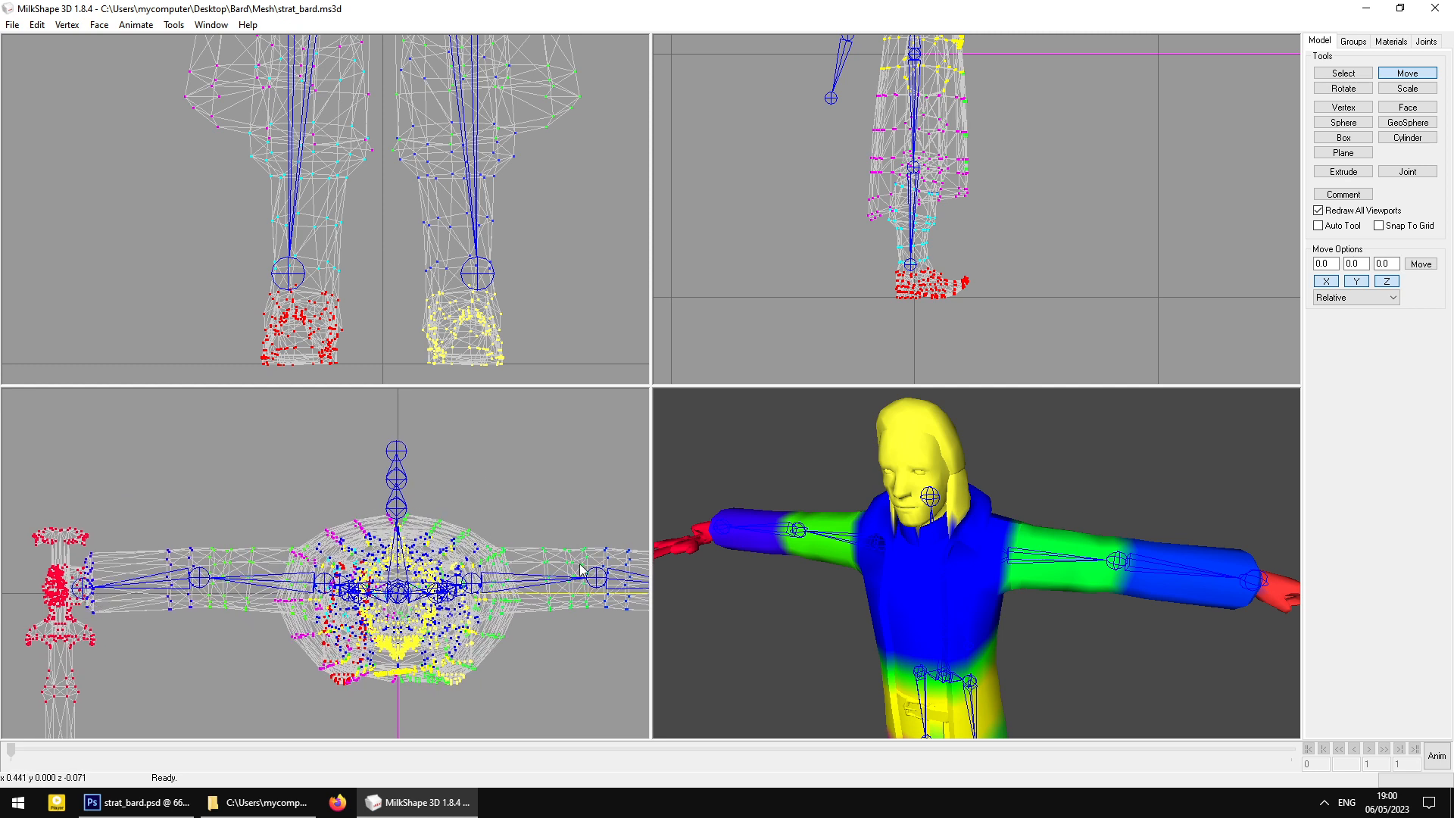
pyautogui.keyDown('ctrl'); pyautogui.moveTo(479, 106); pyautogui.dragTo(461, 311); pyautogui.keyUp('ctrl')
pyautogui.keyDown('ctrl'); pyautogui.moveTo(458, 171); pyautogui.dragTo(443, 333); pyautogui.keyUp('ctrl')
pyautogui.keyDown('ctrl'); pyautogui.moveTo(447, 197); pyautogui.dragTo(442, 390); pyautogui.keyUp('ctrl')
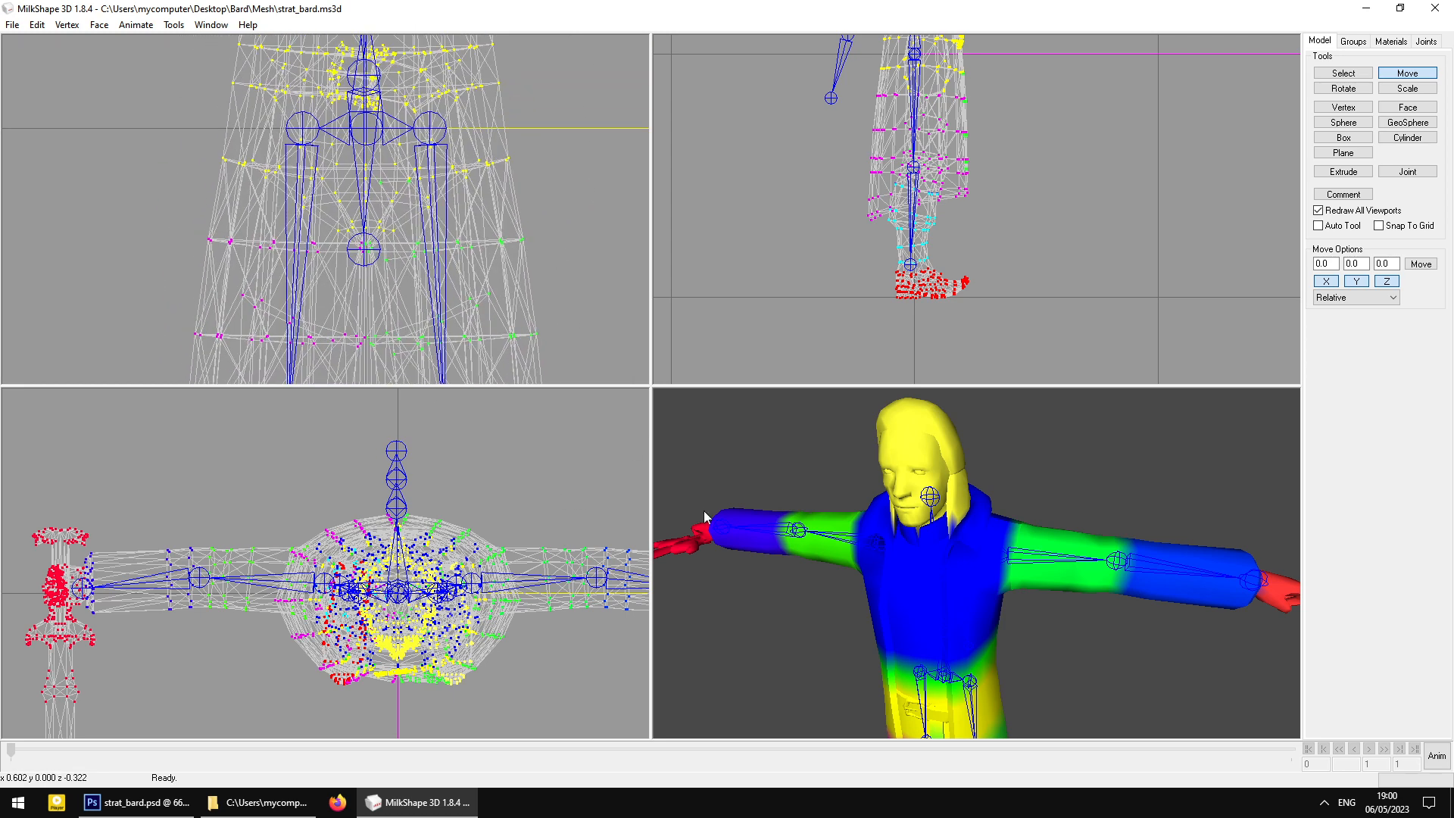
# Hide the skeleton and turn off drawing vertices with bone colors, viewing the full figure in the 3D view
pyautogui.moveTo(702, 510); pyautogui.dragTo(952, 491)
pyautogui.click(1426, 41)
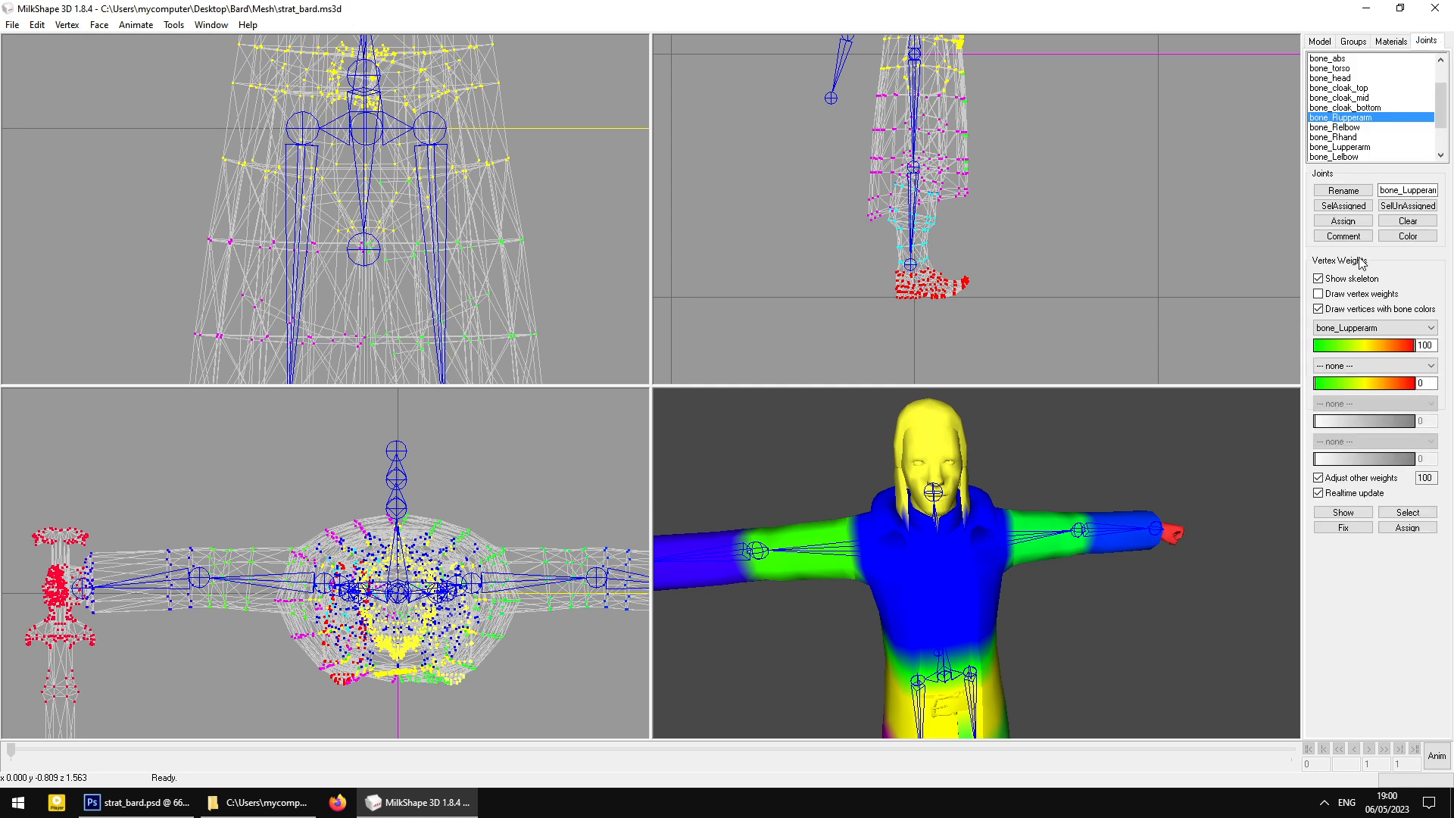
pyautogui.click(1345, 286)
pyautogui.click(1319, 309)
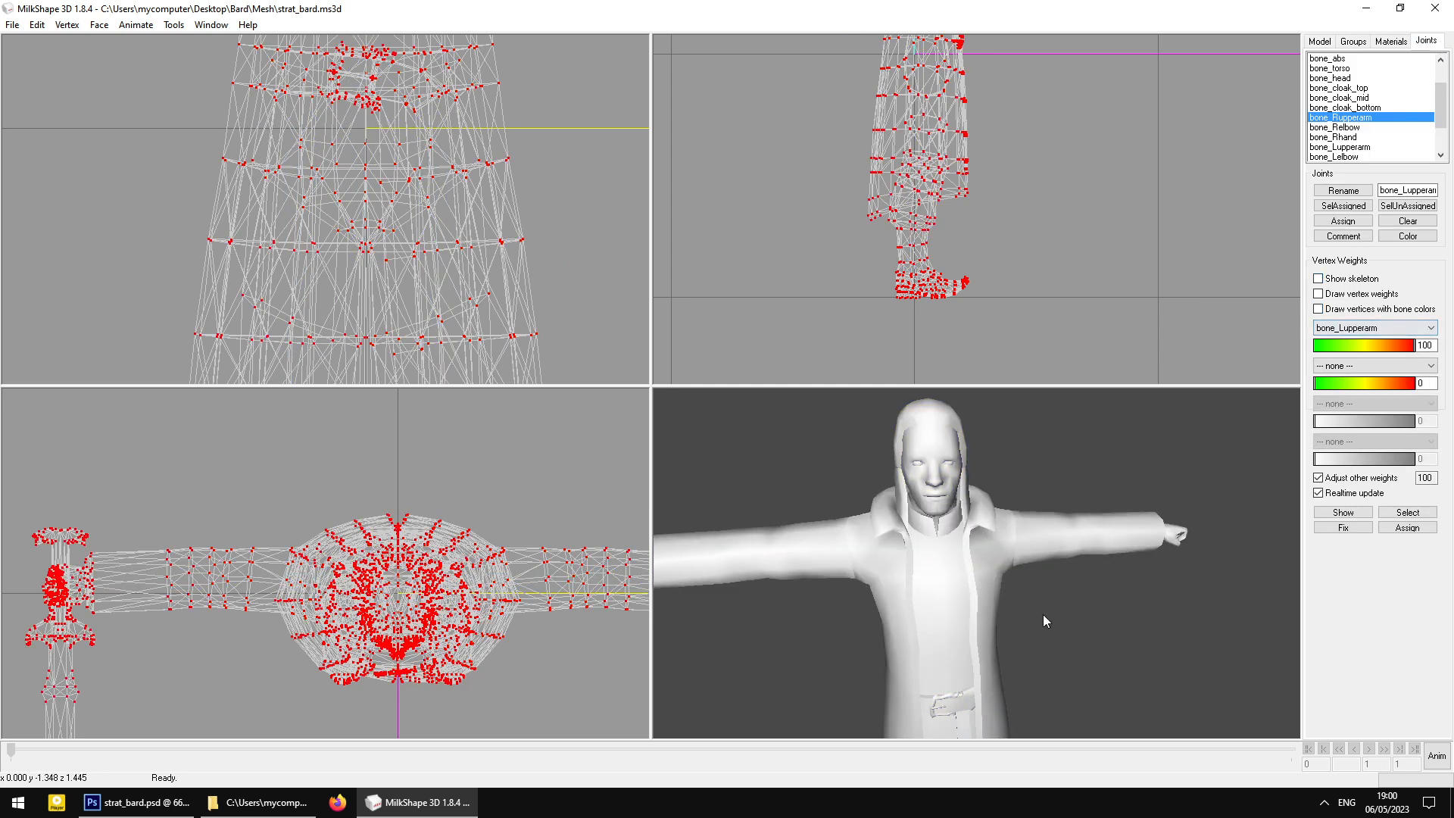
pyautogui.moveTo(1042, 615)
pyautogui.mouseDown()
pyautogui.moveTo(1014, 674)
pyautogui.moveTo(992, 628)
pyautogui.mouseUp()
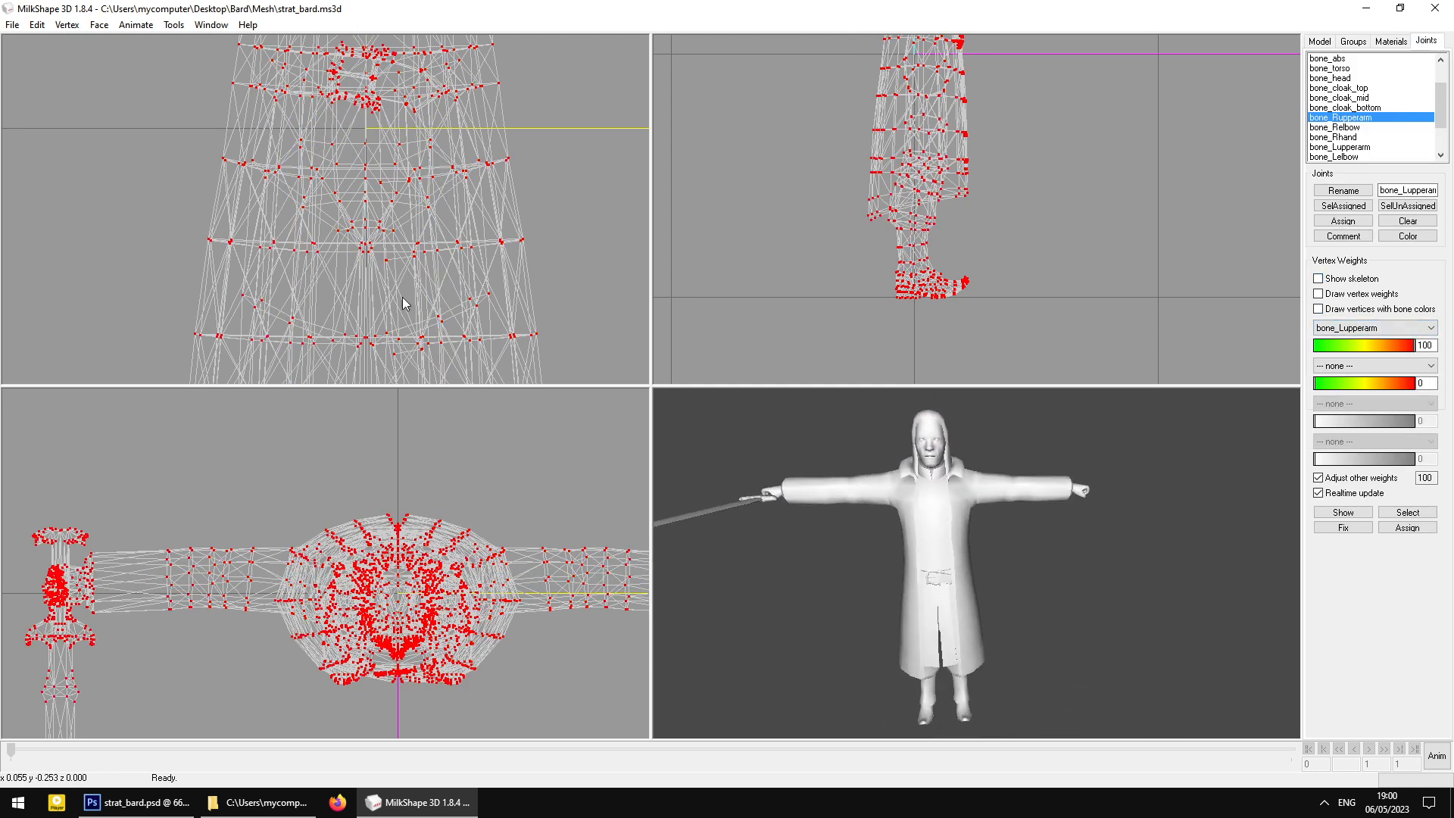
# Deselect all vertices with the Select tool and save the model
pyautogui.keyDown('ctrl'); pyautogui.moveTo(389, 117); pyautogui.dragTo(418, 239); pyautogui.keyUp('ctrl')
pyautogui.click(1347, 43)
pyautogui.click(1320, 43)
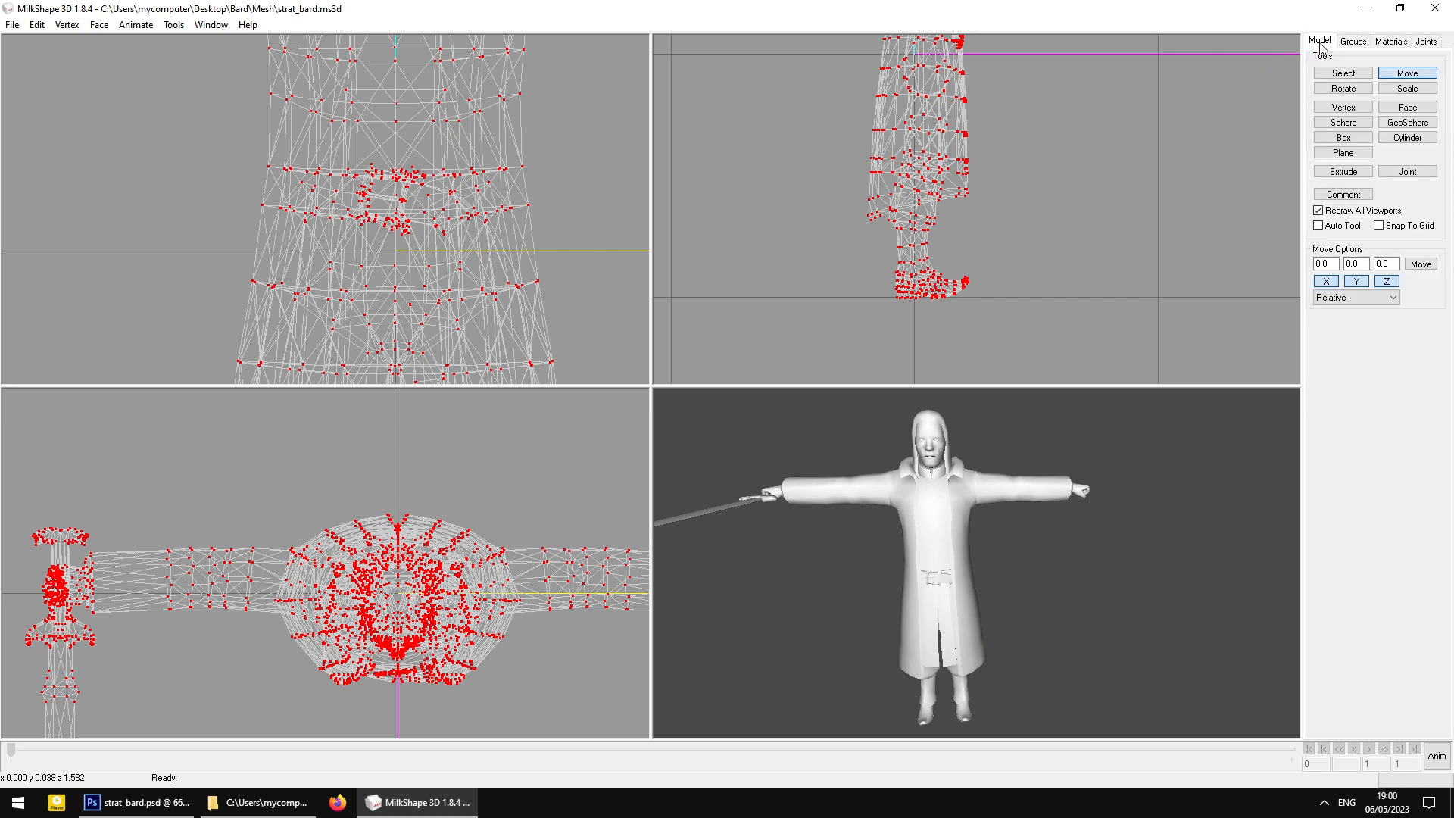
pyautogui.click(1342, 73)
pyautogui.click(1291, 103)
pyautogui.moveTo(1039, 479); pyautogui.dragTo(1098, 502)
pyautogui.click(12, 25)
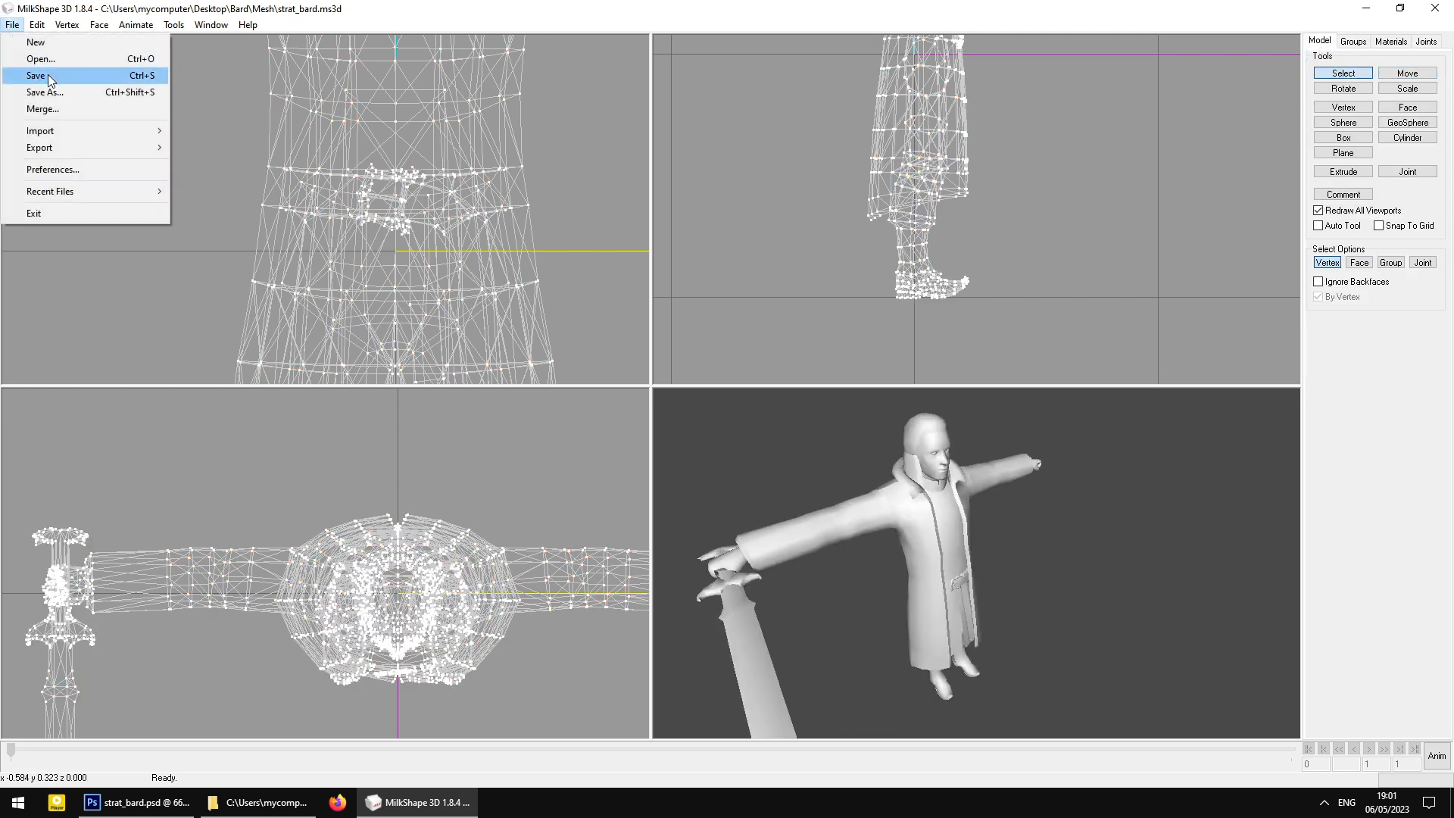
pyautogui.click(98, 76)
# Select every mesh group from boots1 through Duplicate00, leaving only Box01 unselected
pyautogui.click(1426, 40)
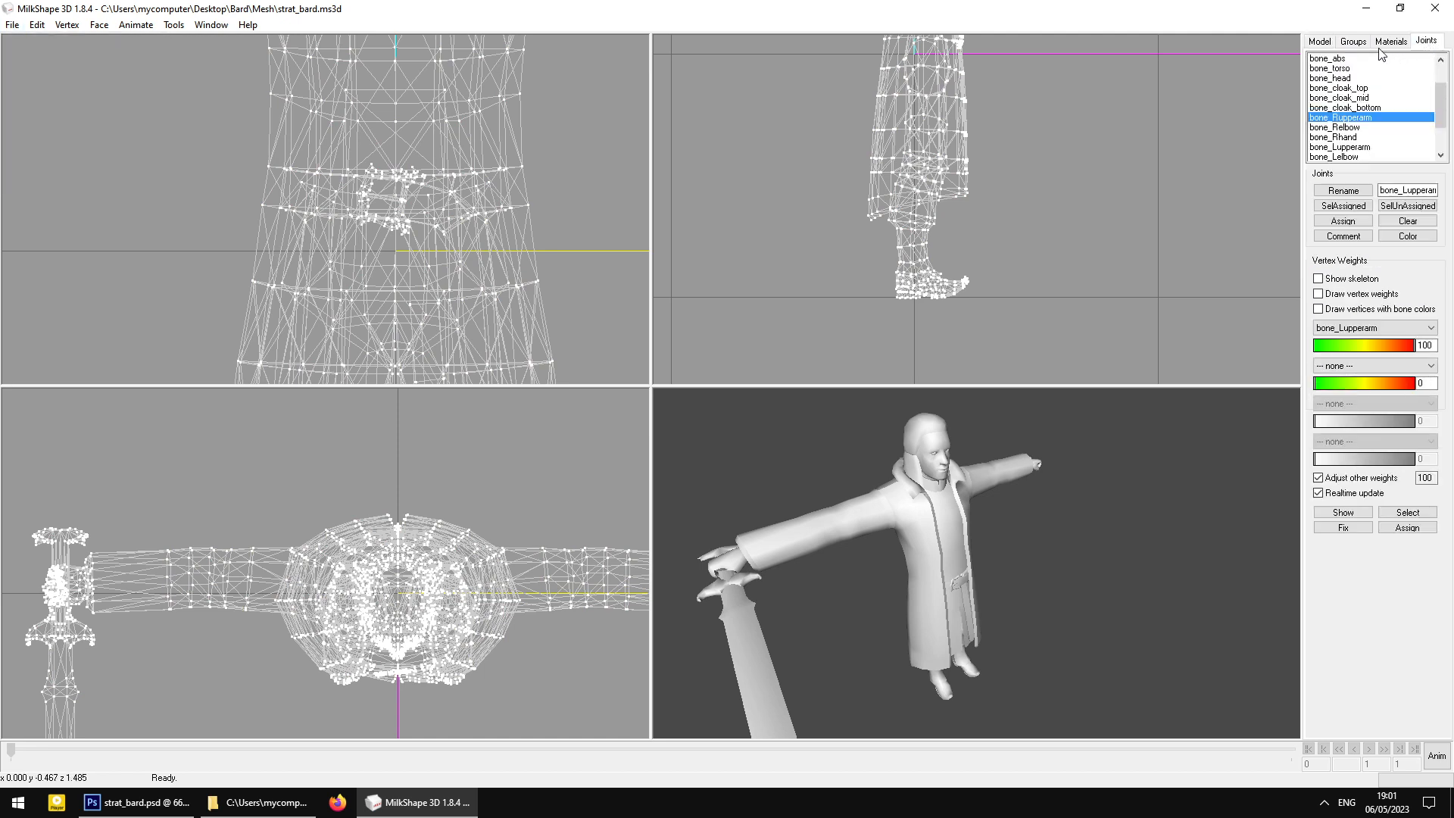
pyautogui.click(1353, 42)
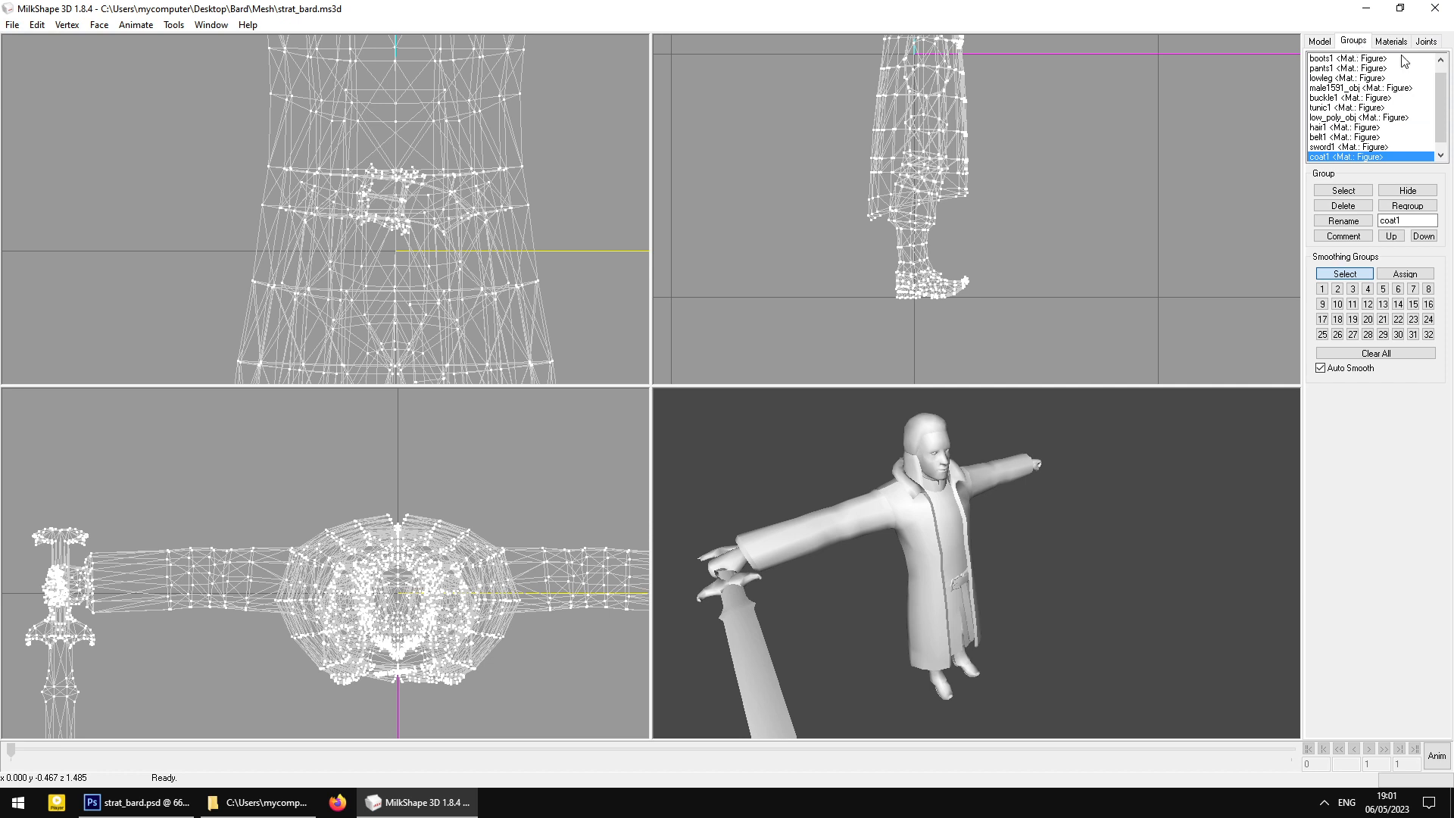
pyautogui.scroll(1, 1447, 106)
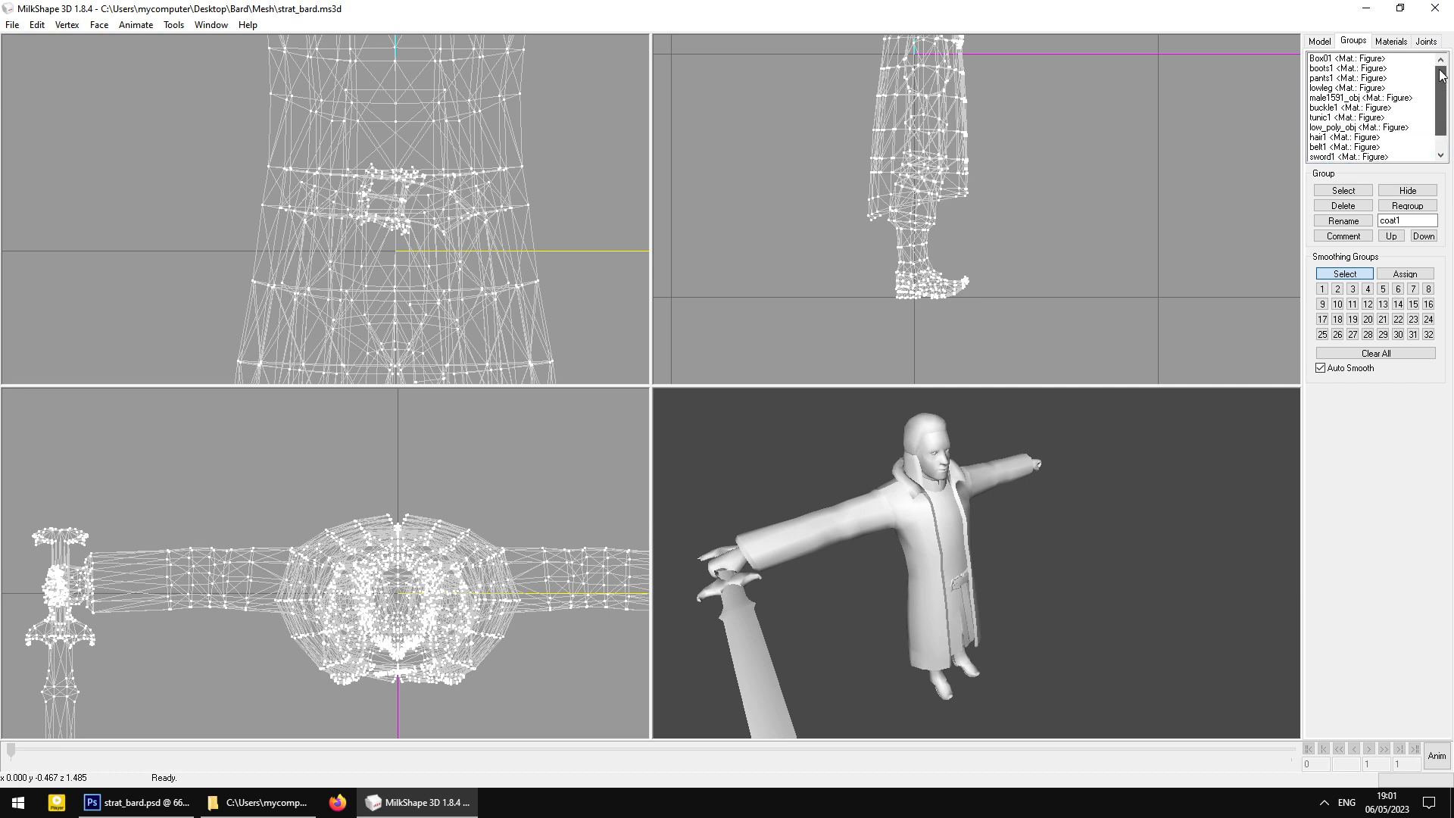
pyautogui.click(1338, 69)
pyautogui.doubleClick(1337, 78)
pyautogui.doubleClick(1337, 88)
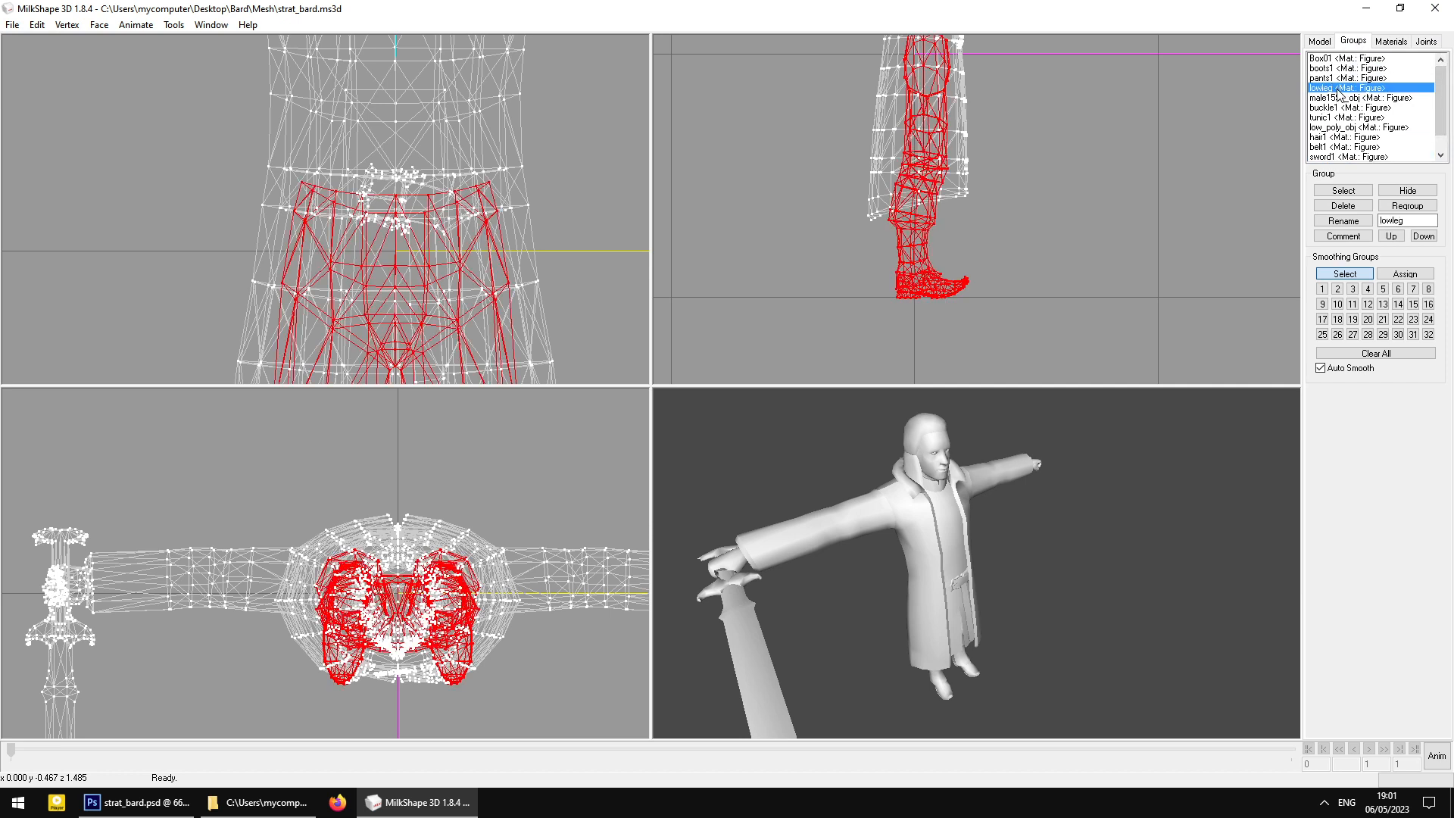
pyautogui.doubleClick(1338, 97)
pyautogui.doubleClick(1338, 108)
pyautogui.doubleClick(1338, 117)
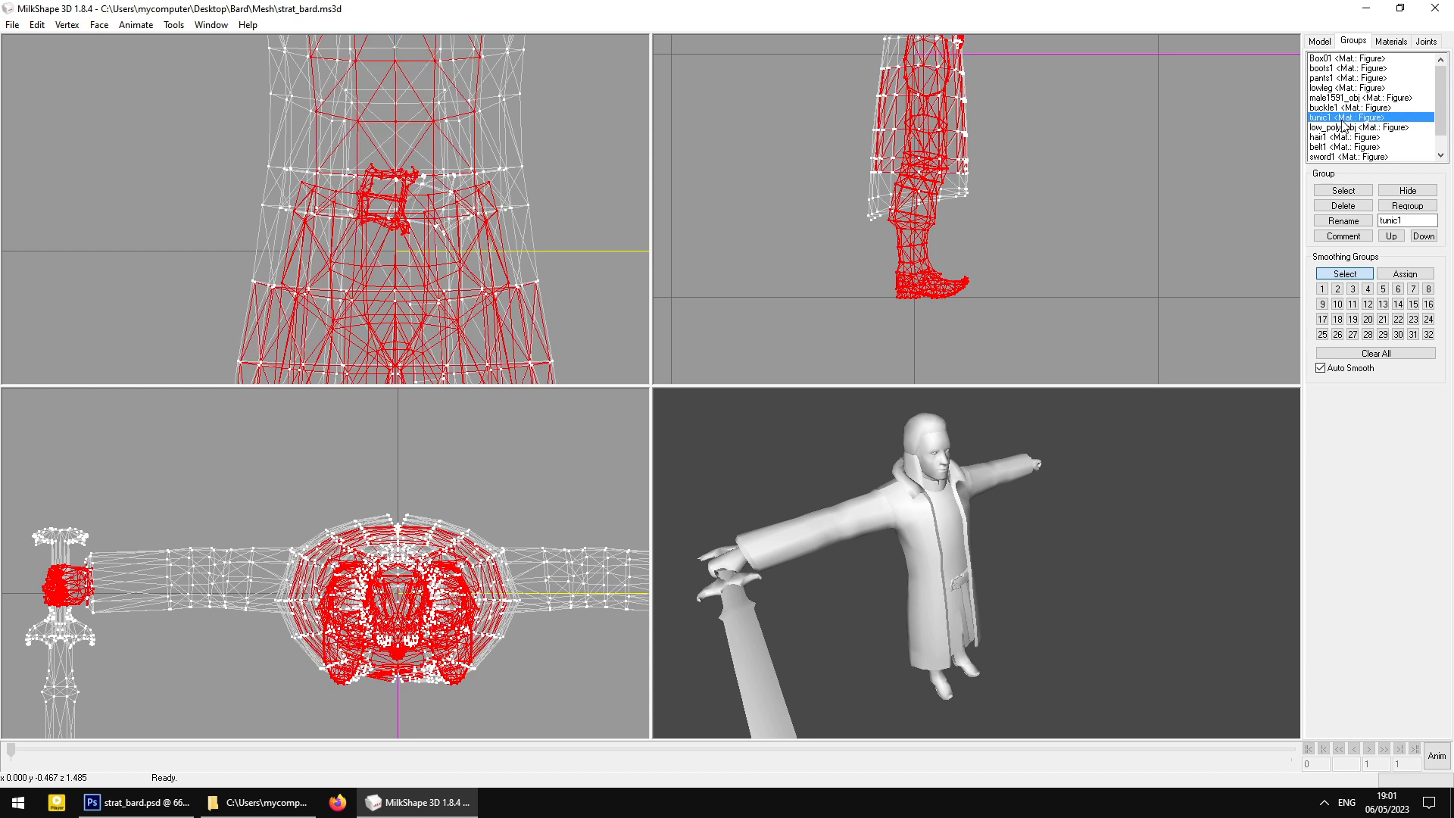
pyautogui.doubleClick(1337, 127)
pyautogui.doubleClick(1338, 137)
pyautogui.scroll(-1, 1339, 133)
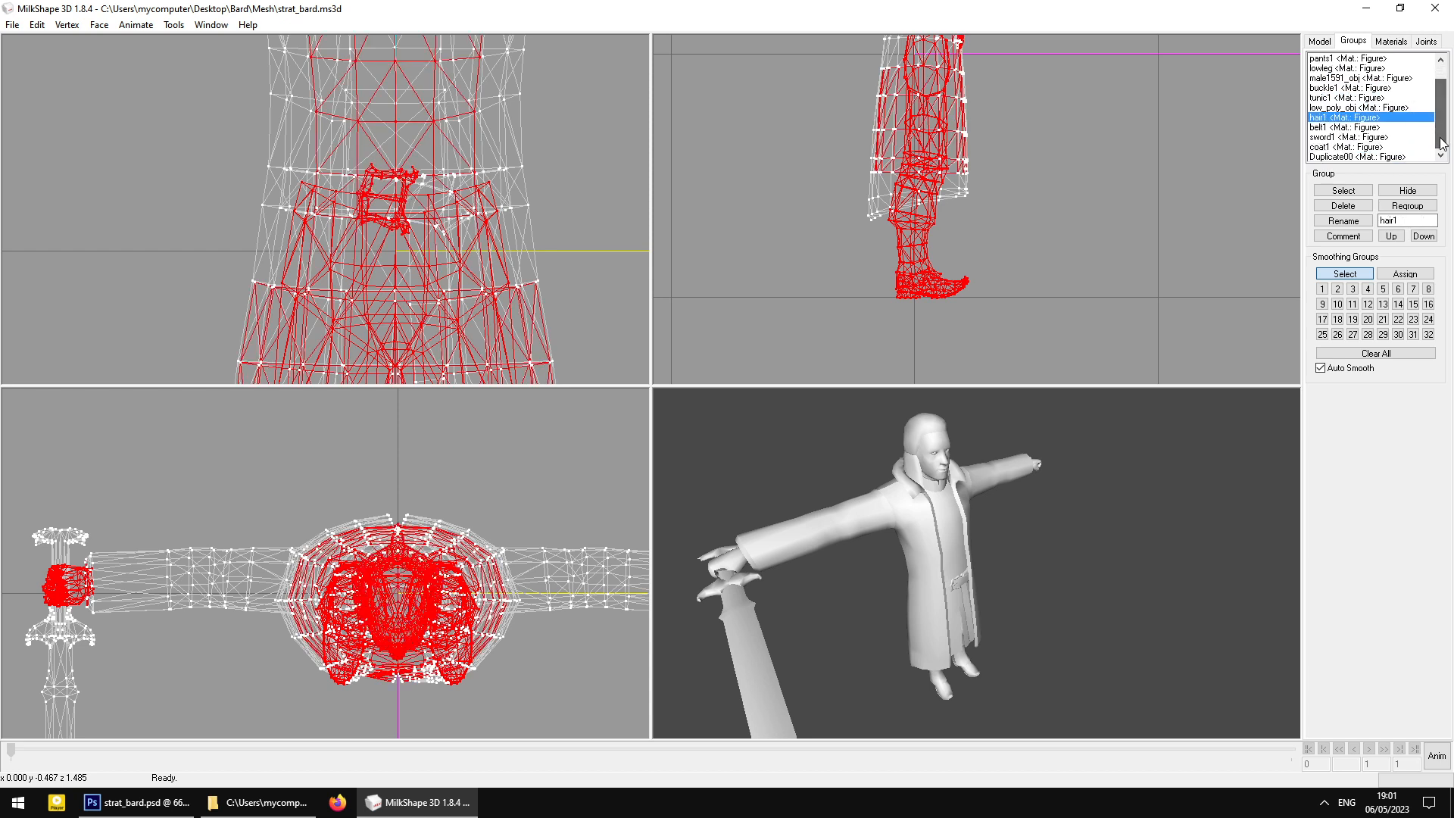
pyautogui.doubleClick(1339, 128)
pyautogui.doubleClick(1339, 138)
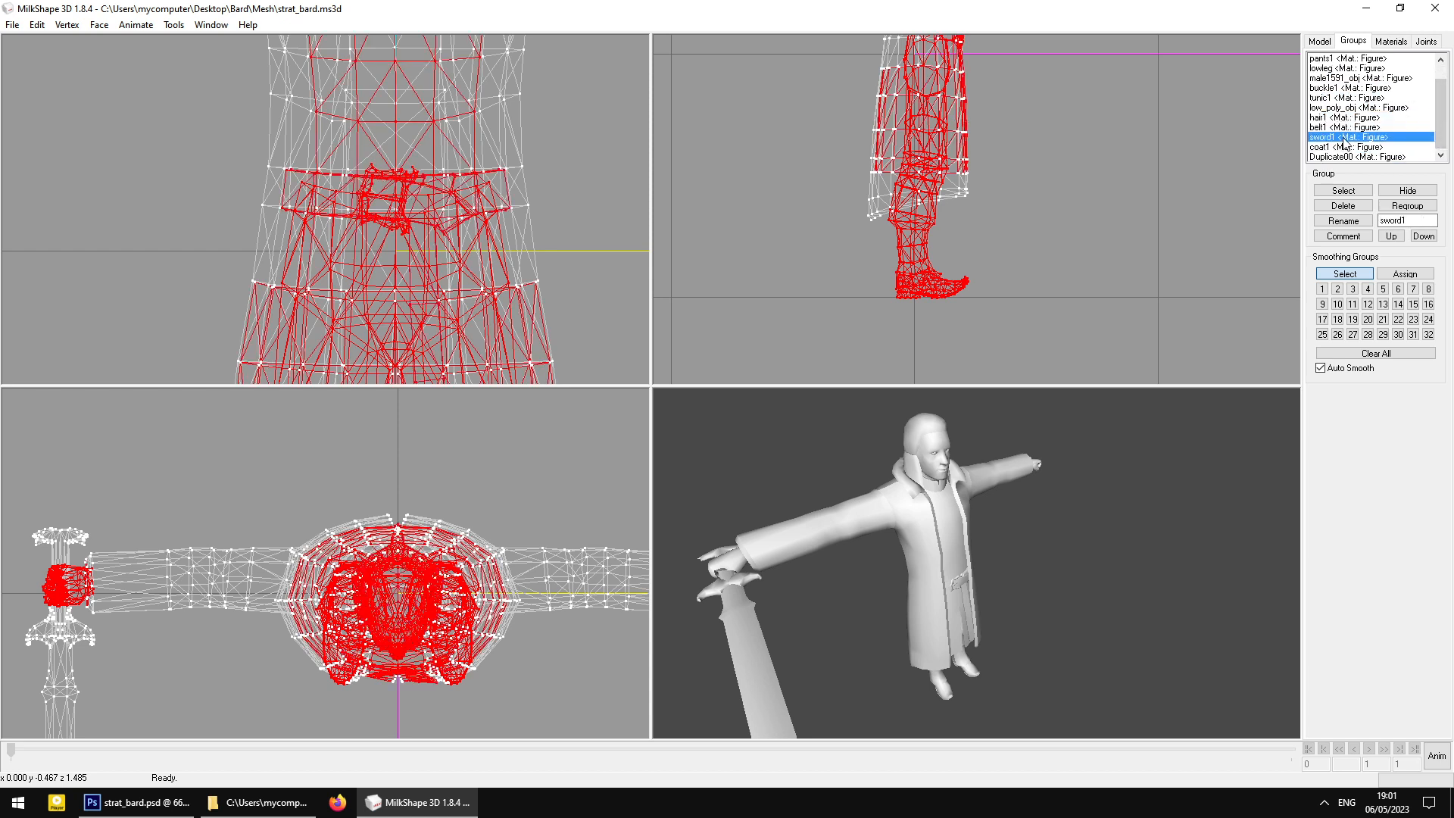
pyautogui.doubleClick(1341, 147)
pyautogui.doubleClick(1349, 157)
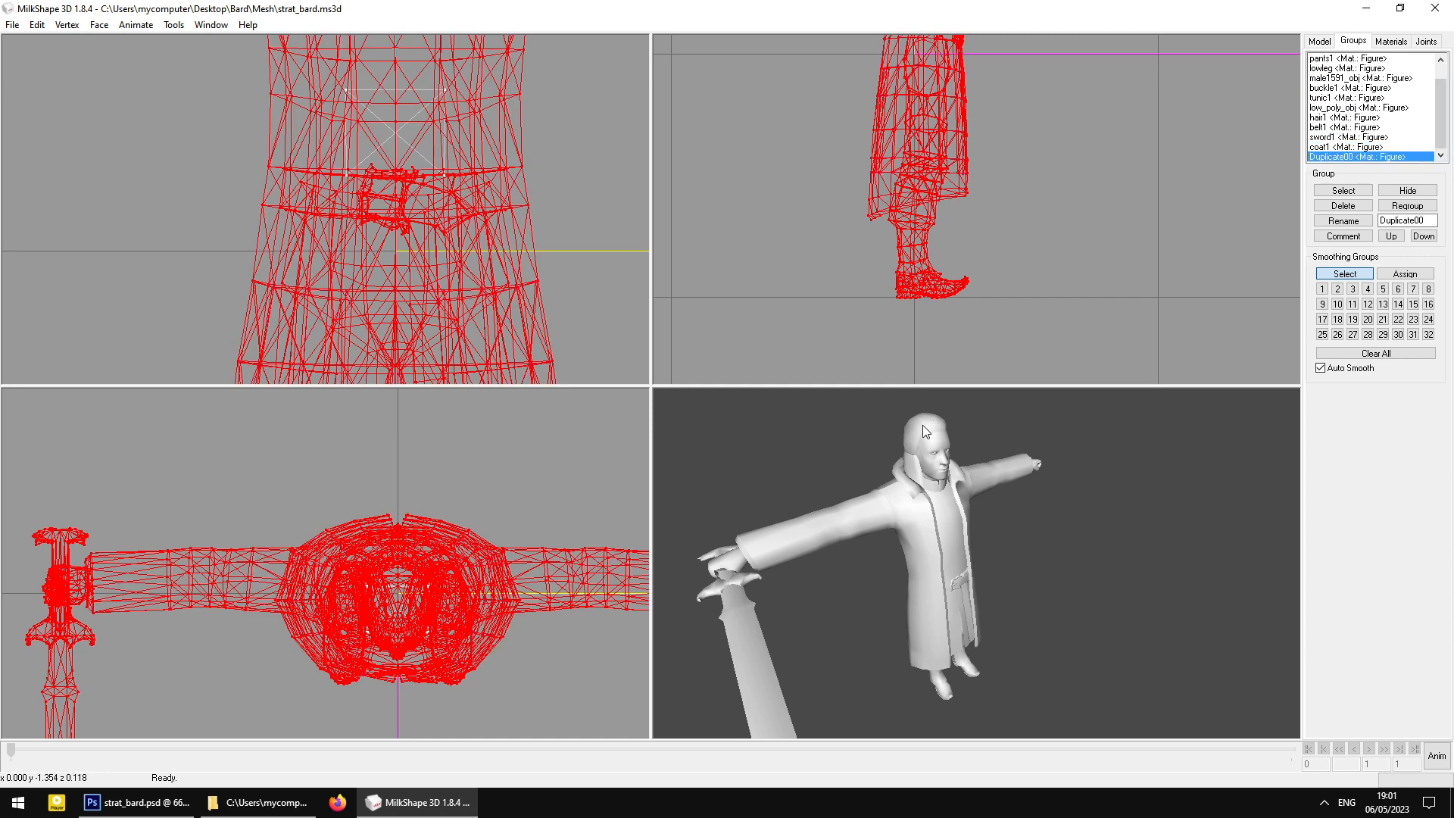
# Regroup the selected body, clothing and sword groups into one group and rename it body01
pyautogui.moveTo(867, 521); pyautogui.dragTo(874, 476)
pyautogui.keyDown('ctrl'); pyautogui.moveTo(963, 69); pyautogui.dragTo(969, 305); pyautogui.keyUp('ctrl')
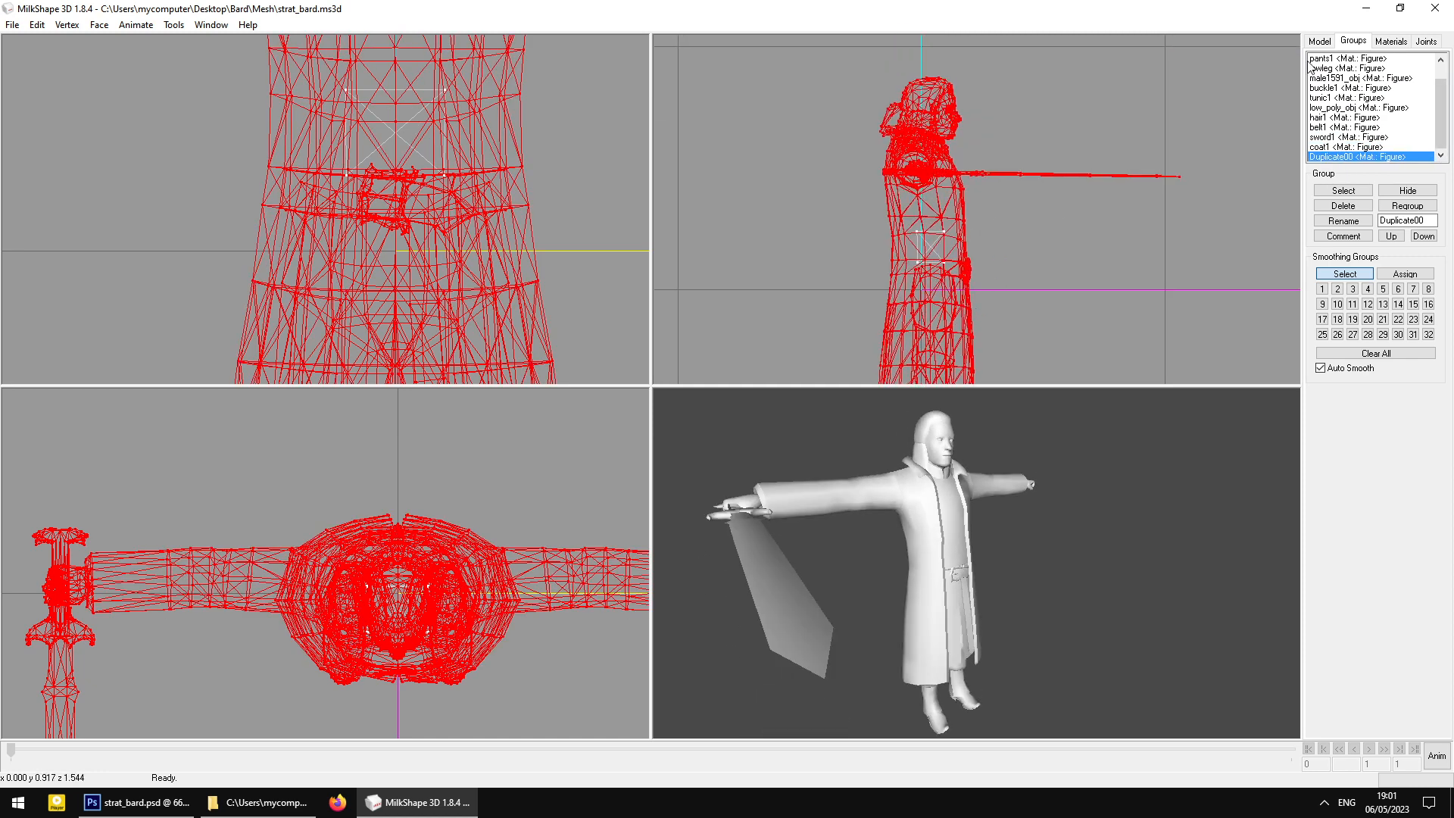
pyautogui.click(1419, 214)
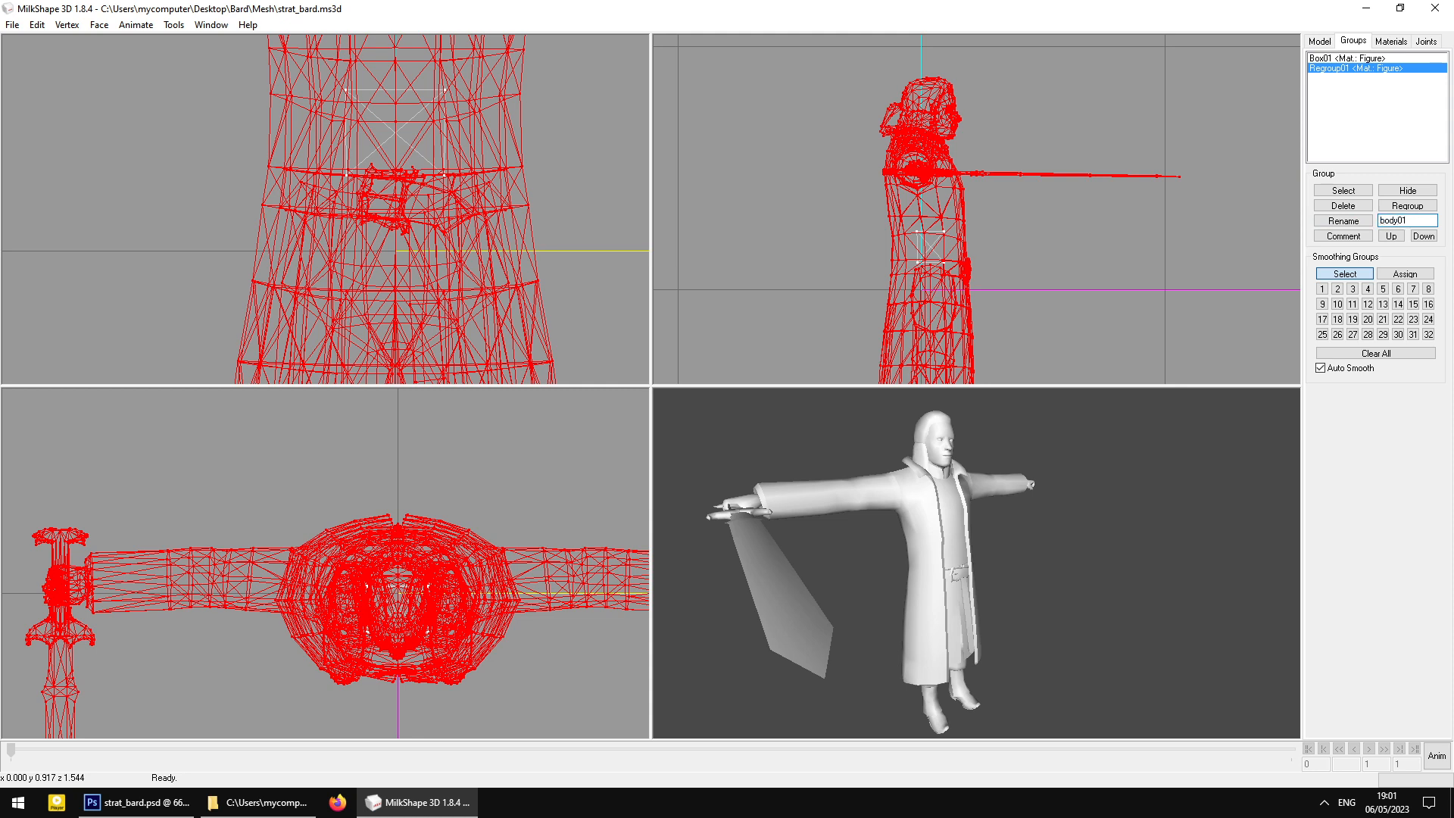
pyautogui.click(1343, 221)
# Copy the comment of the Box01 group into the comment of the body01 group
pyautogui.click(1359, 59)
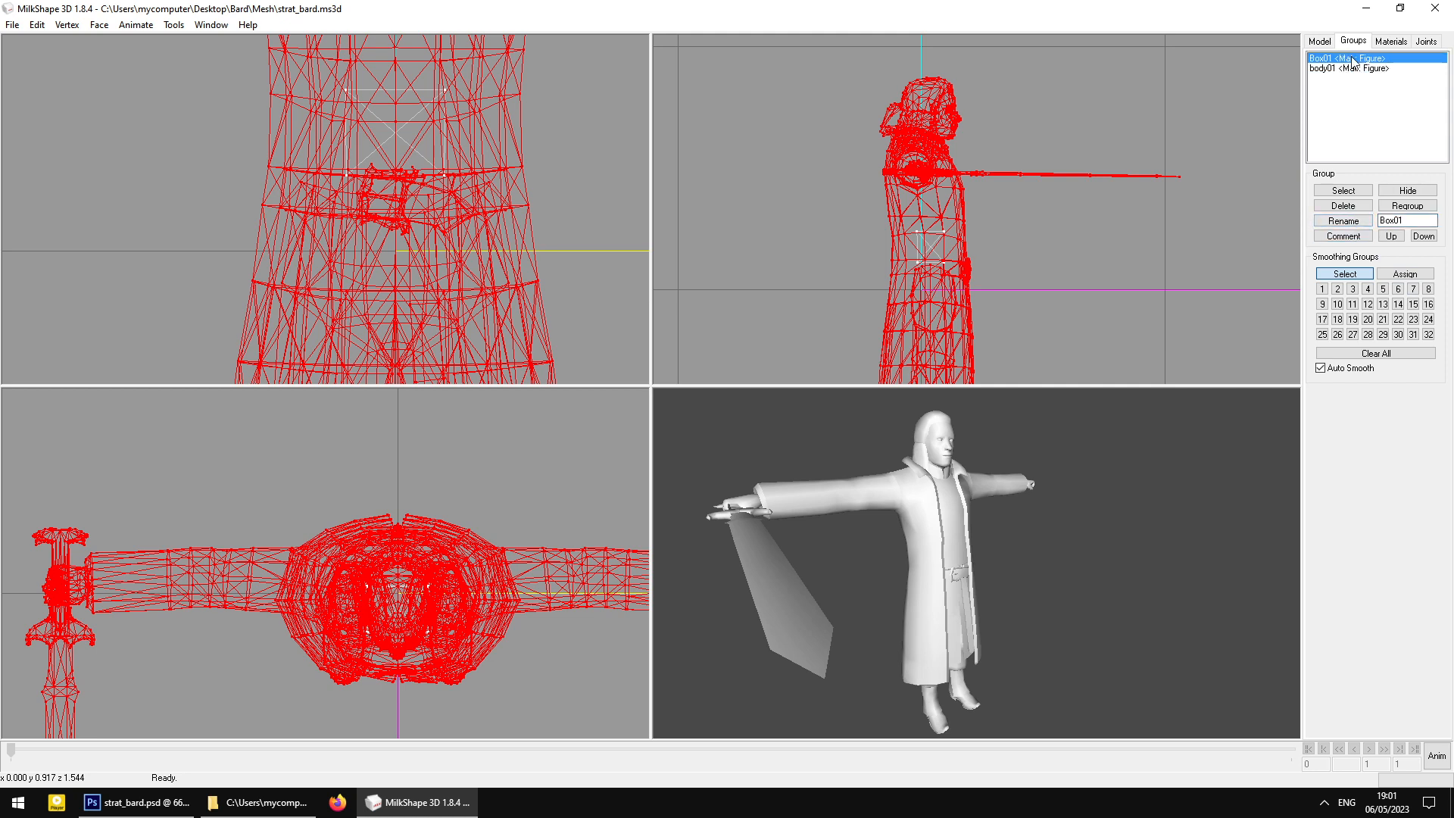
pyautogui.click(1341, 236)
pyautogui.hotkey('ctrl', 'a')
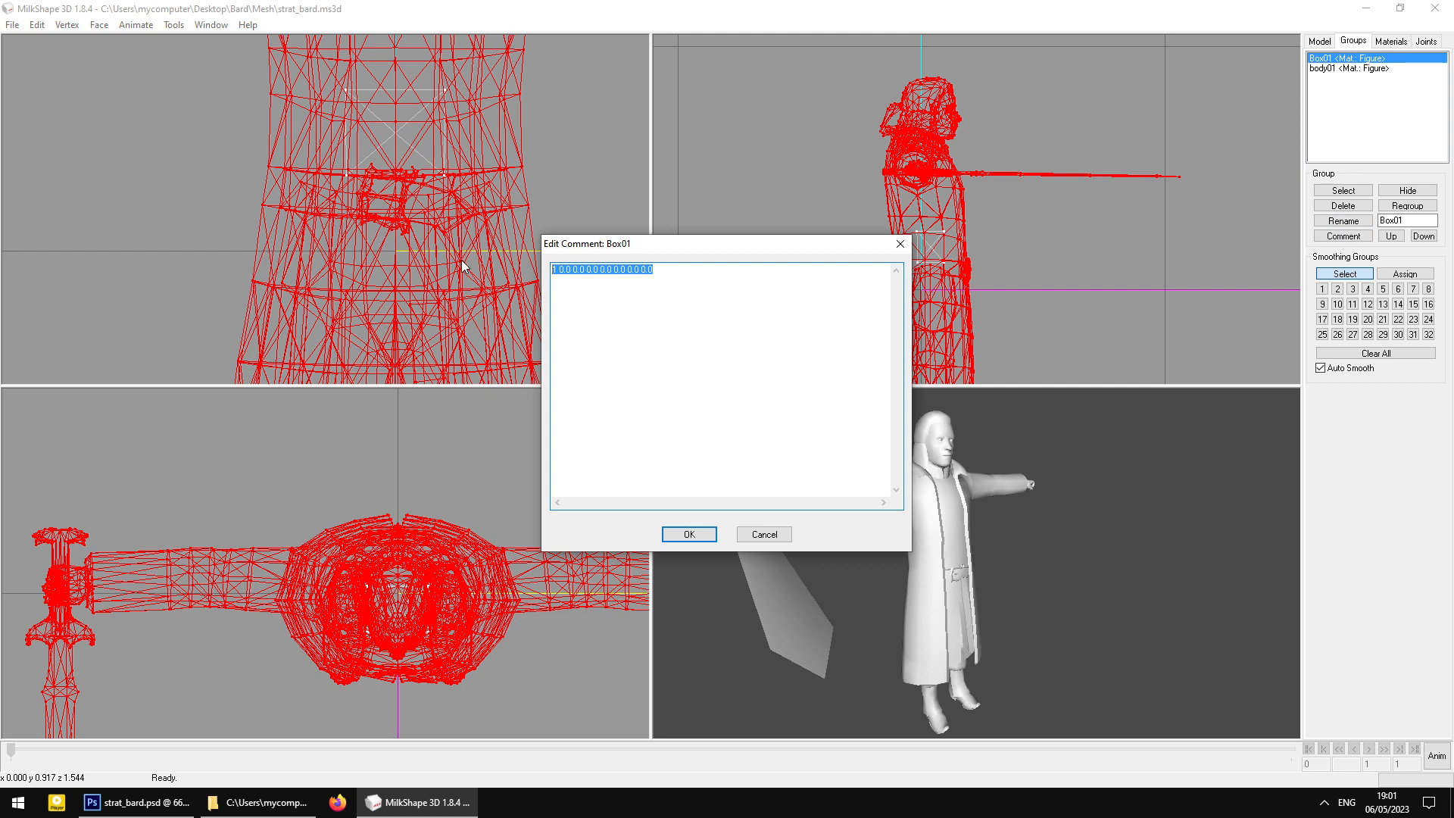
pyautogui.click(691, 535)
pyautogui.click(1366, 69)
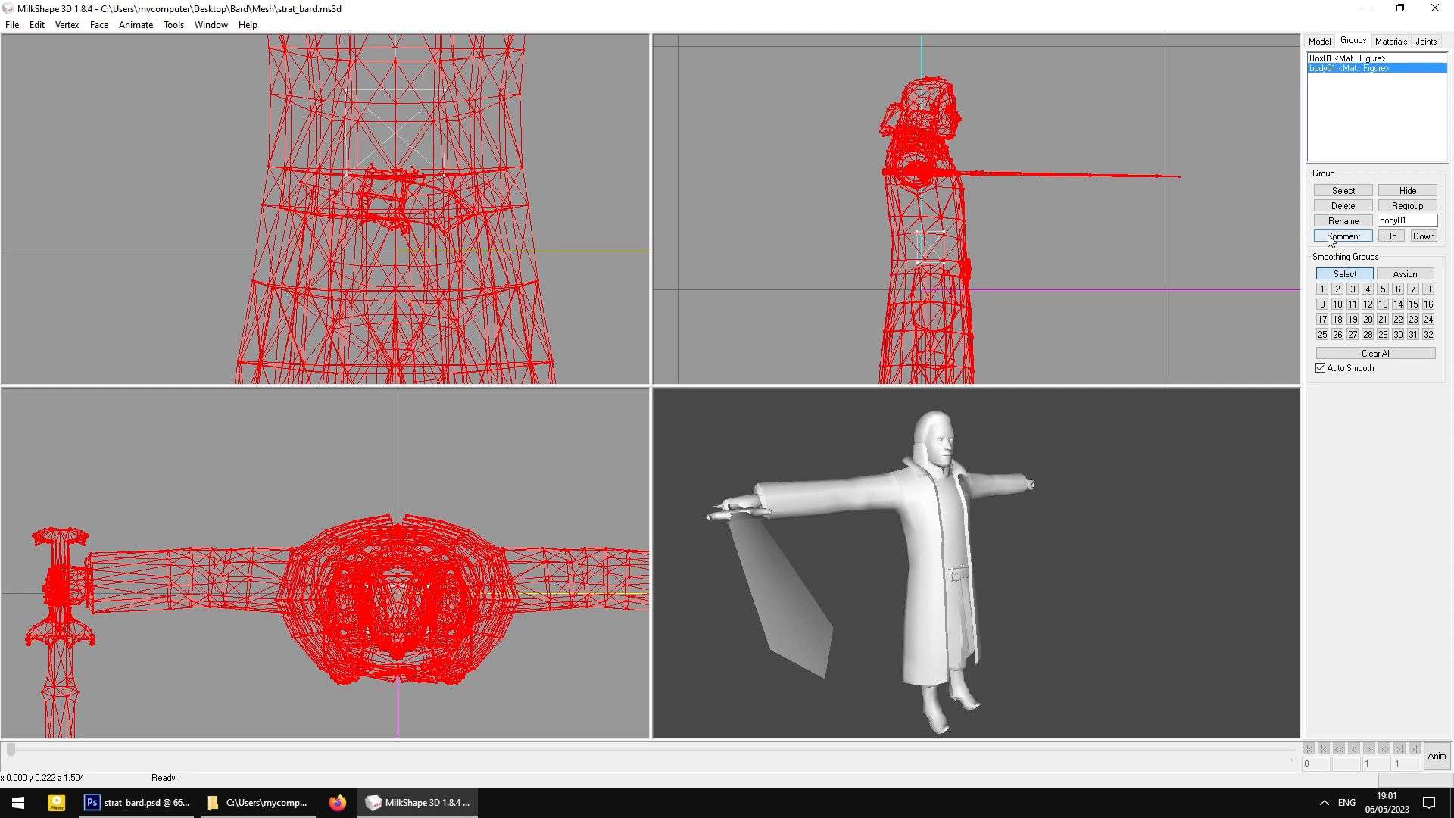
pyautogui.click(1343, 236)
pyautogui.hotkey('ctrl', 'v')
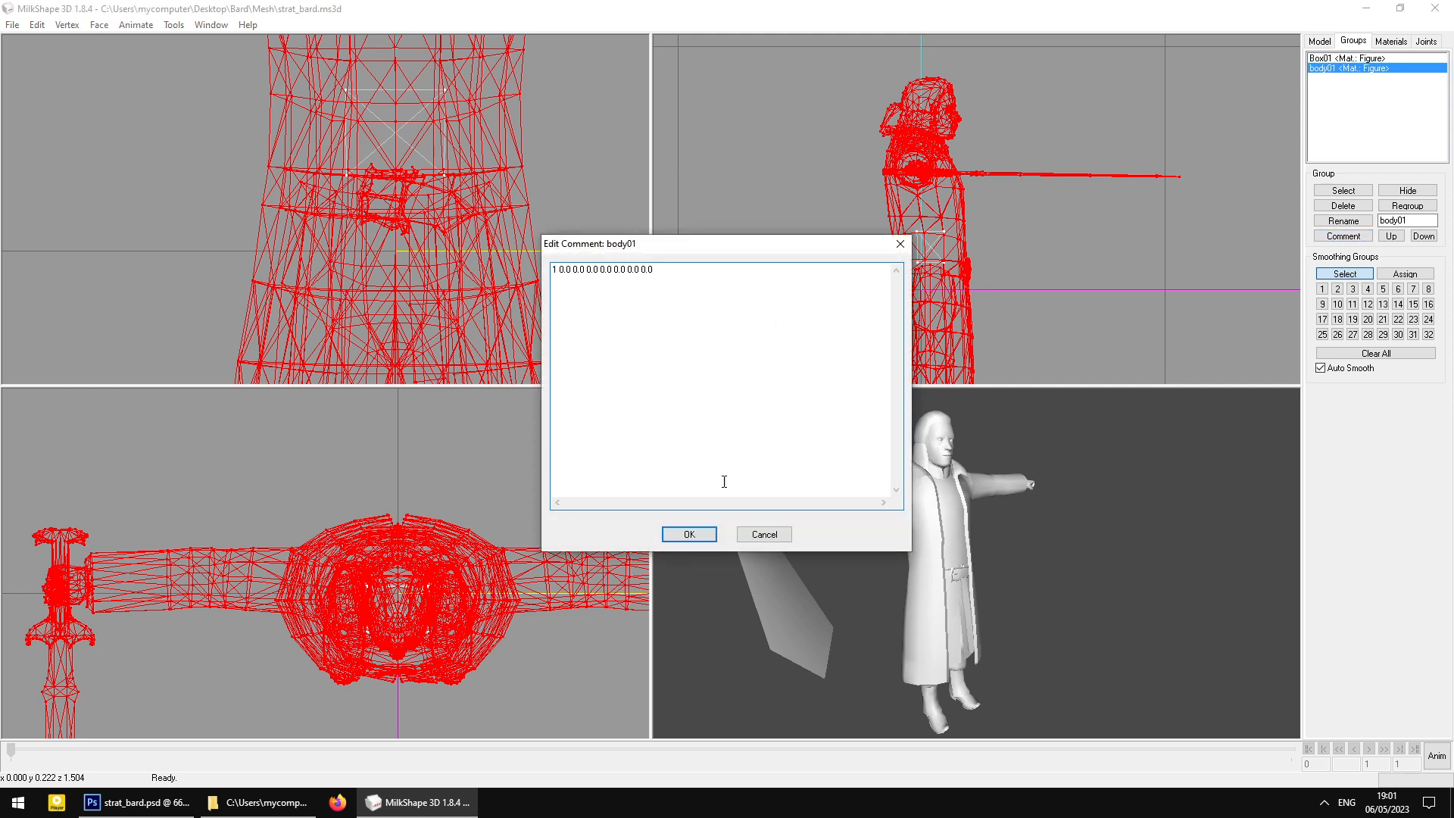
pyautogui.click(690, 536)
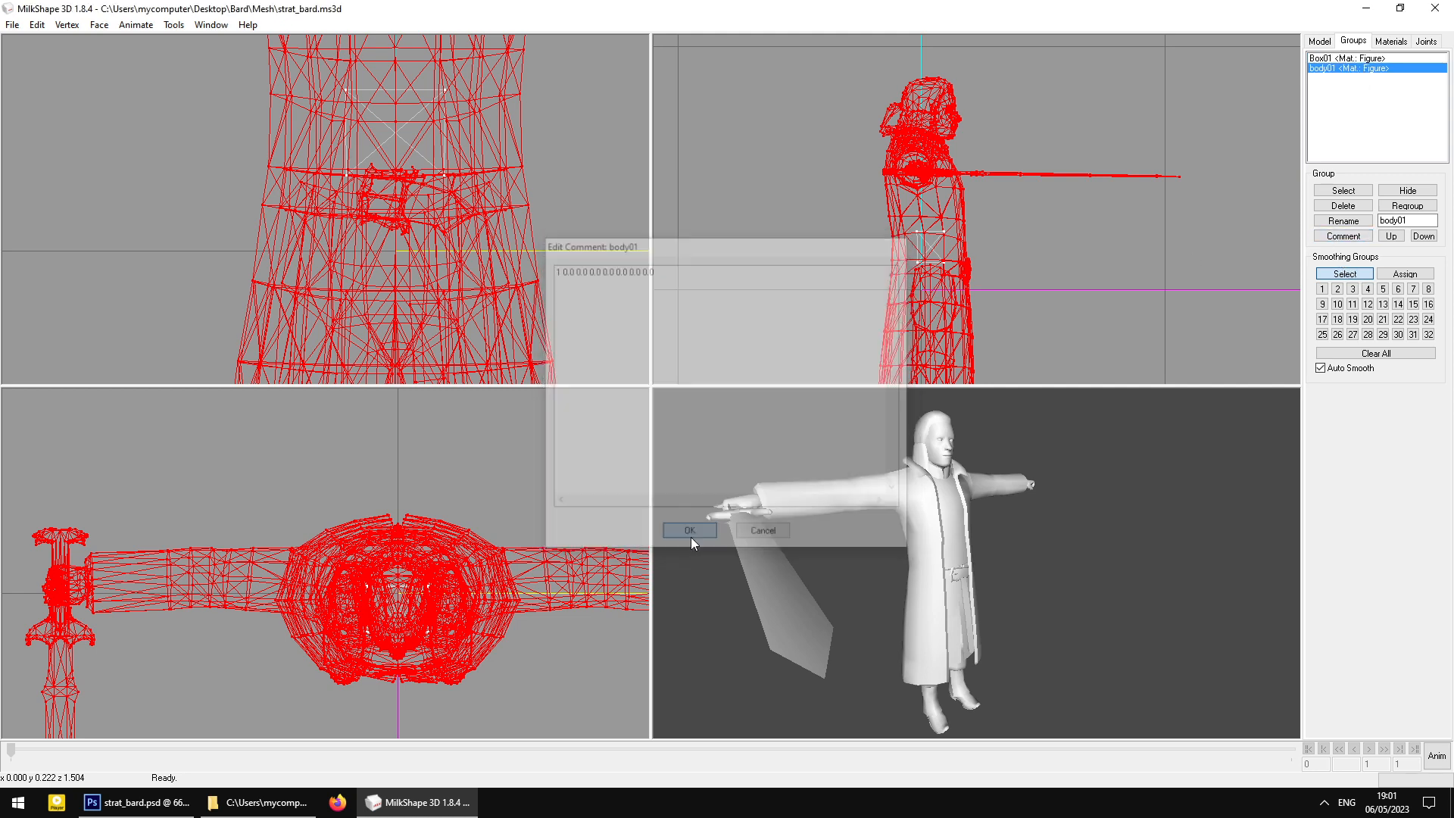
# Deselect the body01 geometry and delete the Box01 group
pyautogui.click(1337, 188)
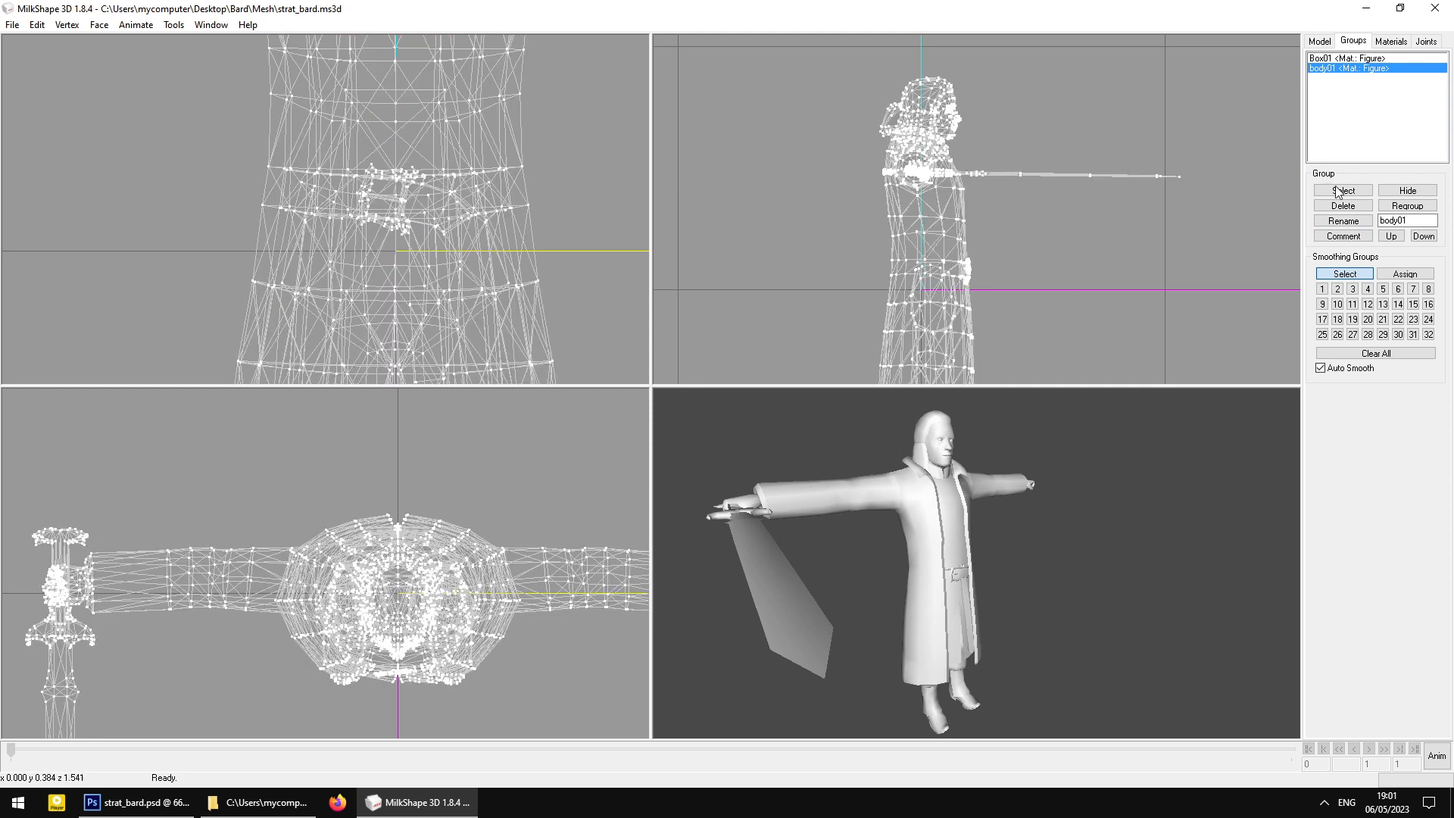
pyautogui.click(1338, 59)
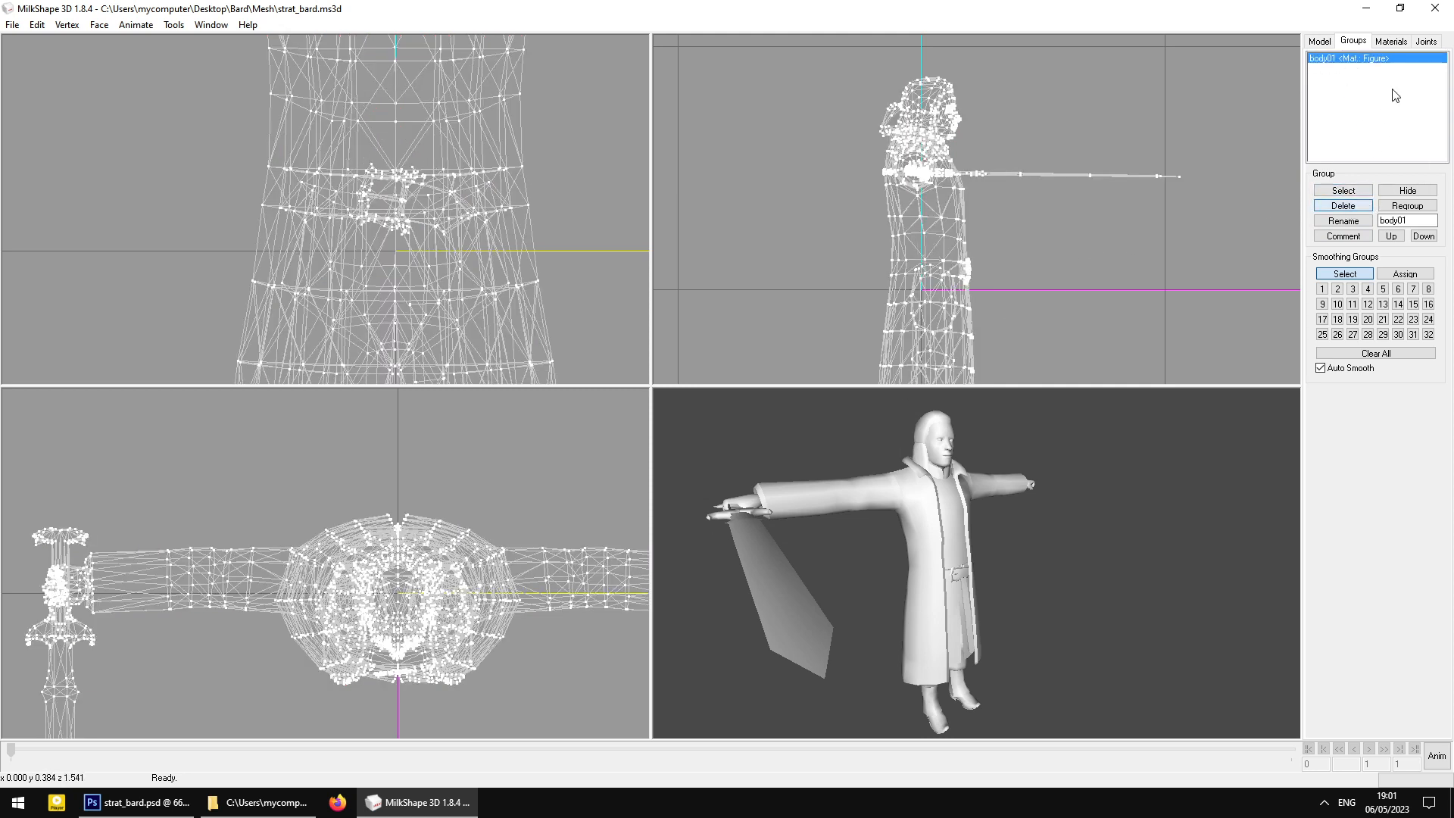
# Open the comment of the Figure material and examine its texture path textures\bard.tga
pyautogui.click(1383, 43)
pyautogui.click(1333, 58)
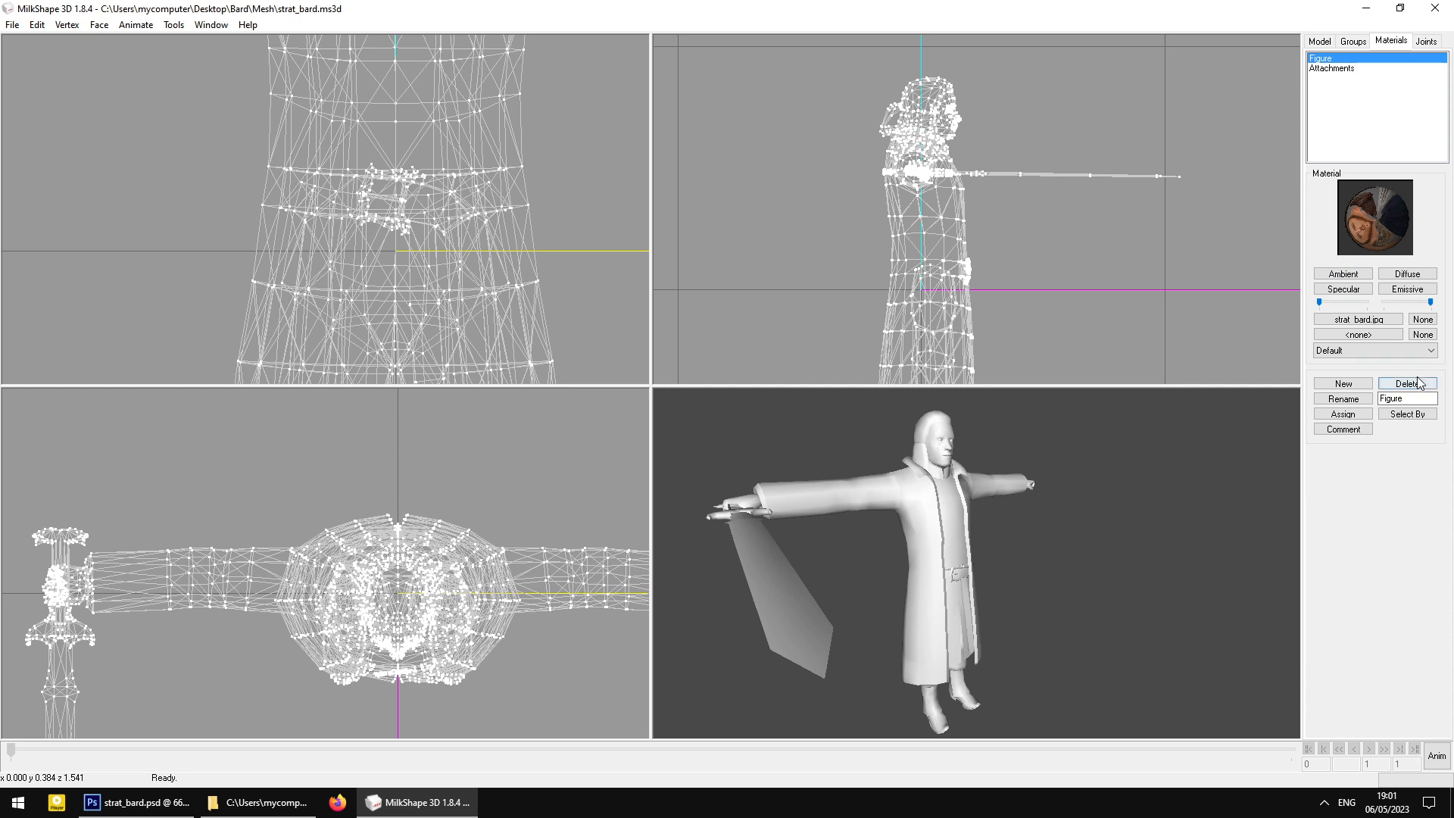
pyautogui.click(1343, 430)
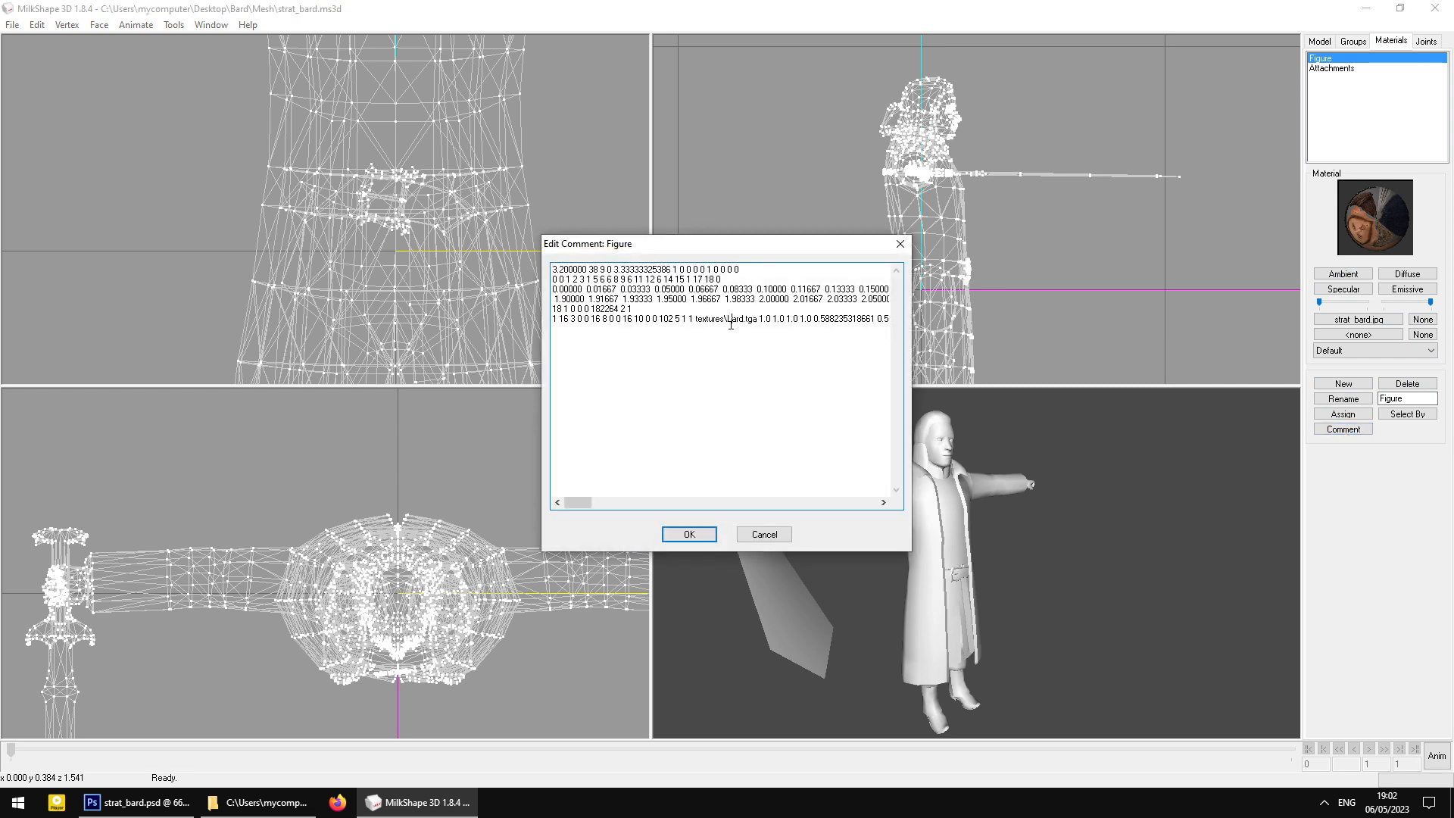
pyautogui.click(758, 321)
pyautogui.moveTo(764, 320)
pyautogui.mouseDown()
pyautogui.moveTo(701, 321)
pyautogui.moveTo(736, 323)
pyautogui.mouseUp()
pyautogui.click(700, 324)
pyautogui.moveTo(696, 318); pyautogui.dragTo(720, 323)
pyautogui.click(727, 319)
pyautogui.click(725, 324)
pyautogui.moveTo(760, 319); pyautogui.dragTo(720, 324)
pyautogui.click(774, 539)
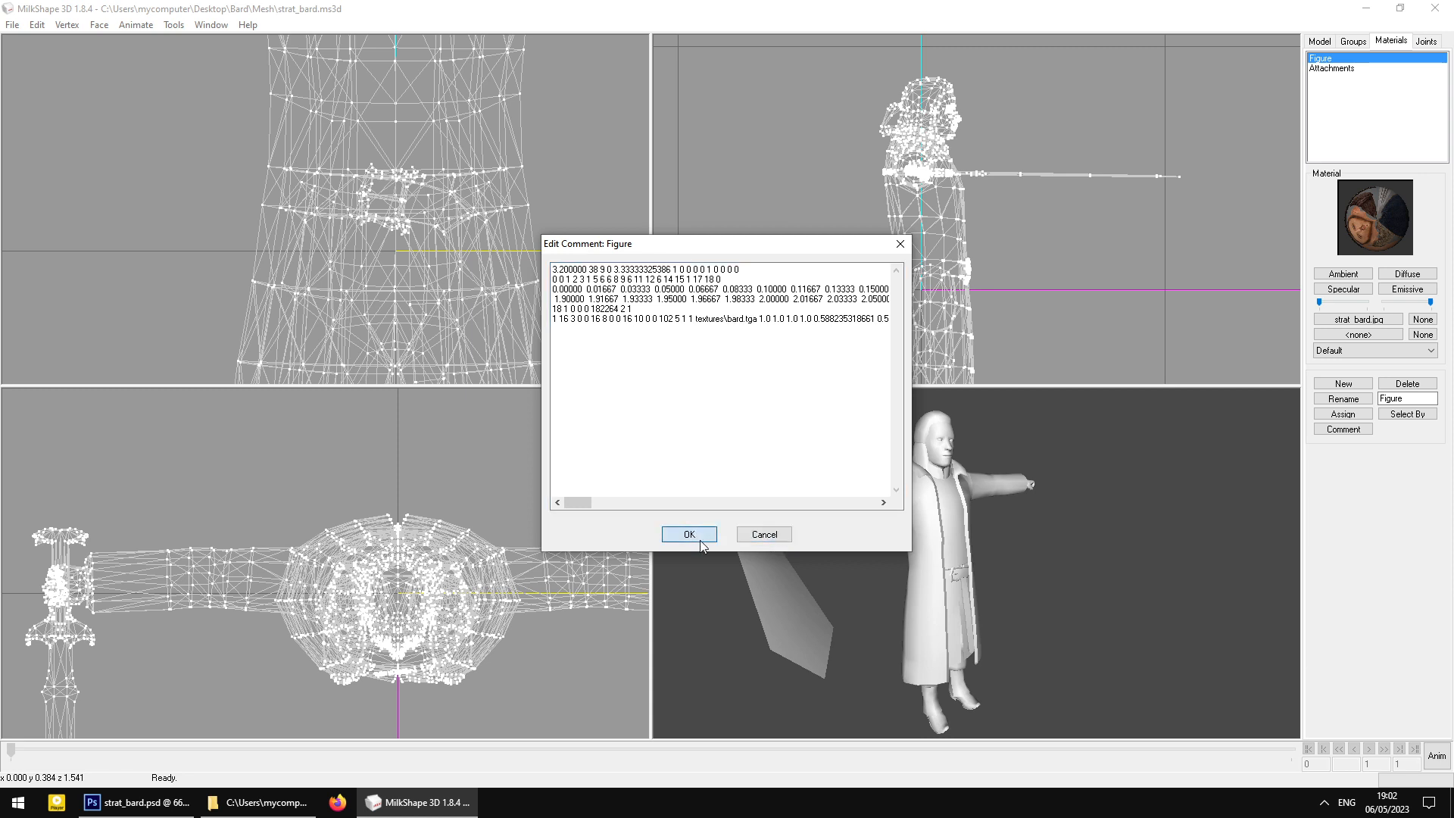
# Highlight the texture file name bard.tga in the Figure material's comment, and close the comment without saving changes
pyautogui.click(755, 325)
pyautogui.hotkey('shift', 'End')
pyautogui.keyDown('shift'); pyautogui.click(728, 318); pyautogui.keyUp('shift')
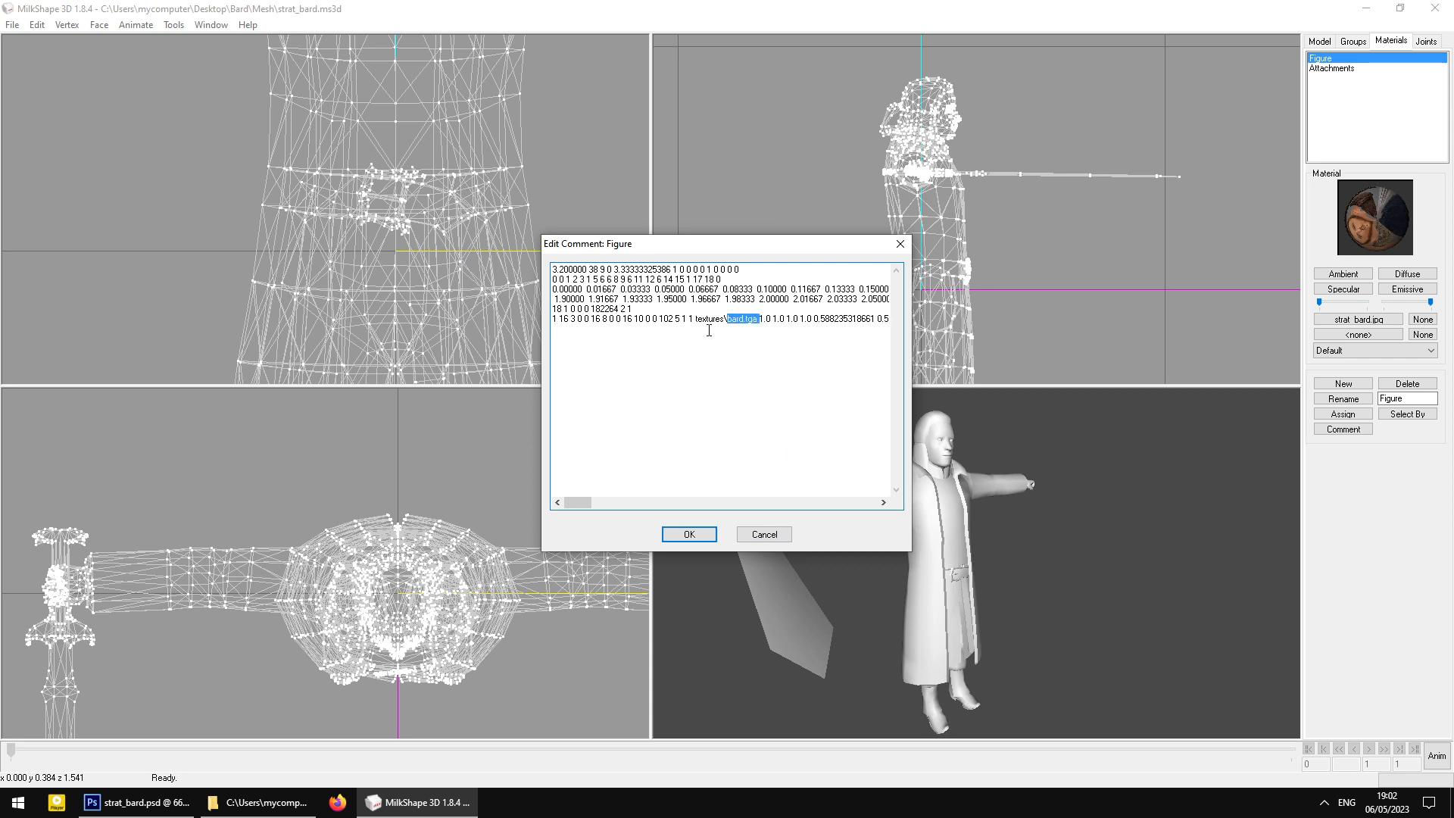
pyautogui.click(764, 534)
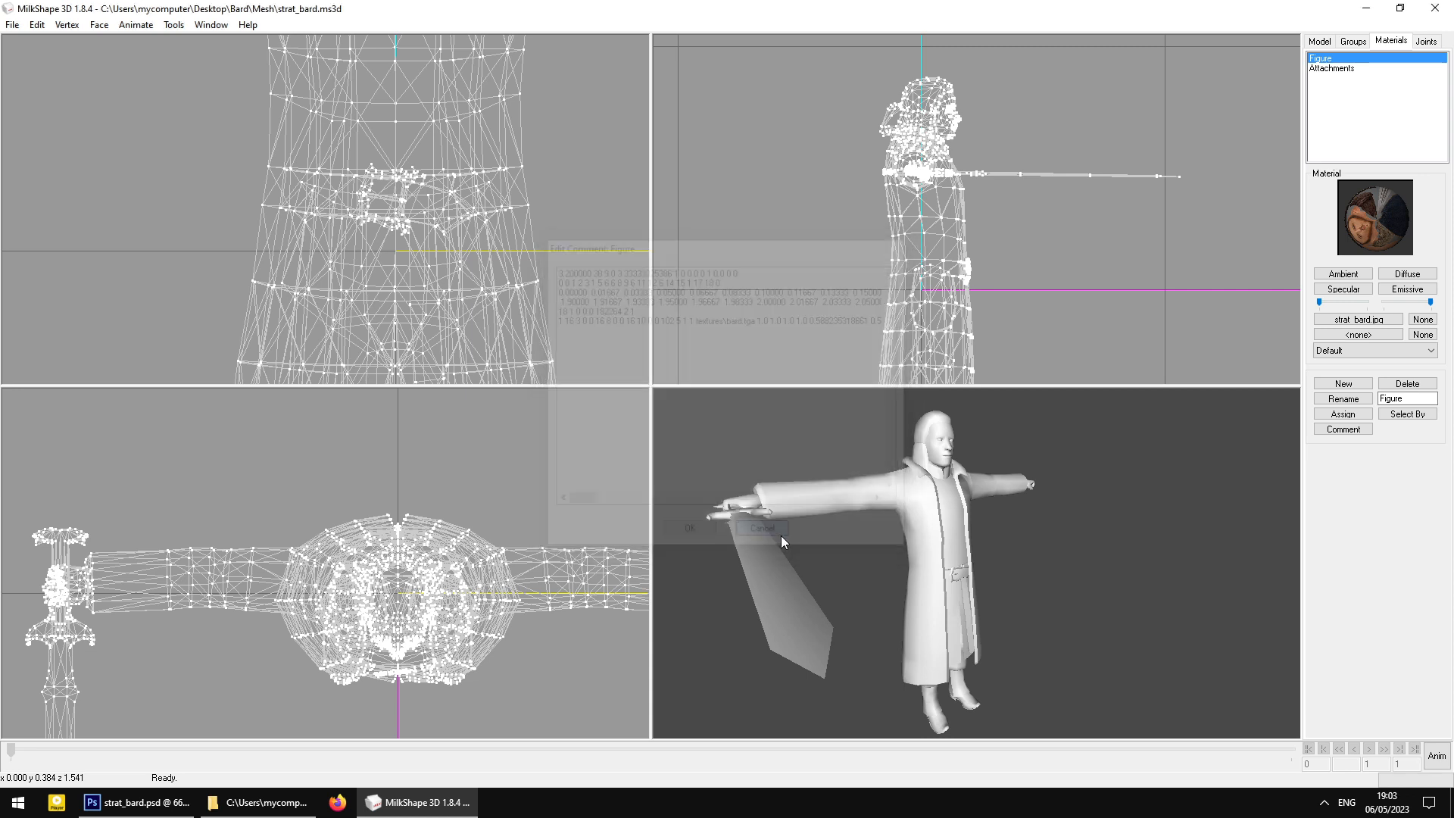
pyautogui.moveTo(780, 535); pyautogui.dragTo(1097, 565)
pyautogui.keyDown('ctrl'); pyautogui.moveTo(989, 224); pyautogui.dragTo(998, 269); pyautogui.keyUp('ctrl')
pyautogui.scroll(4, 992, 270)
pyautogui.scroll(1, 998, 269)
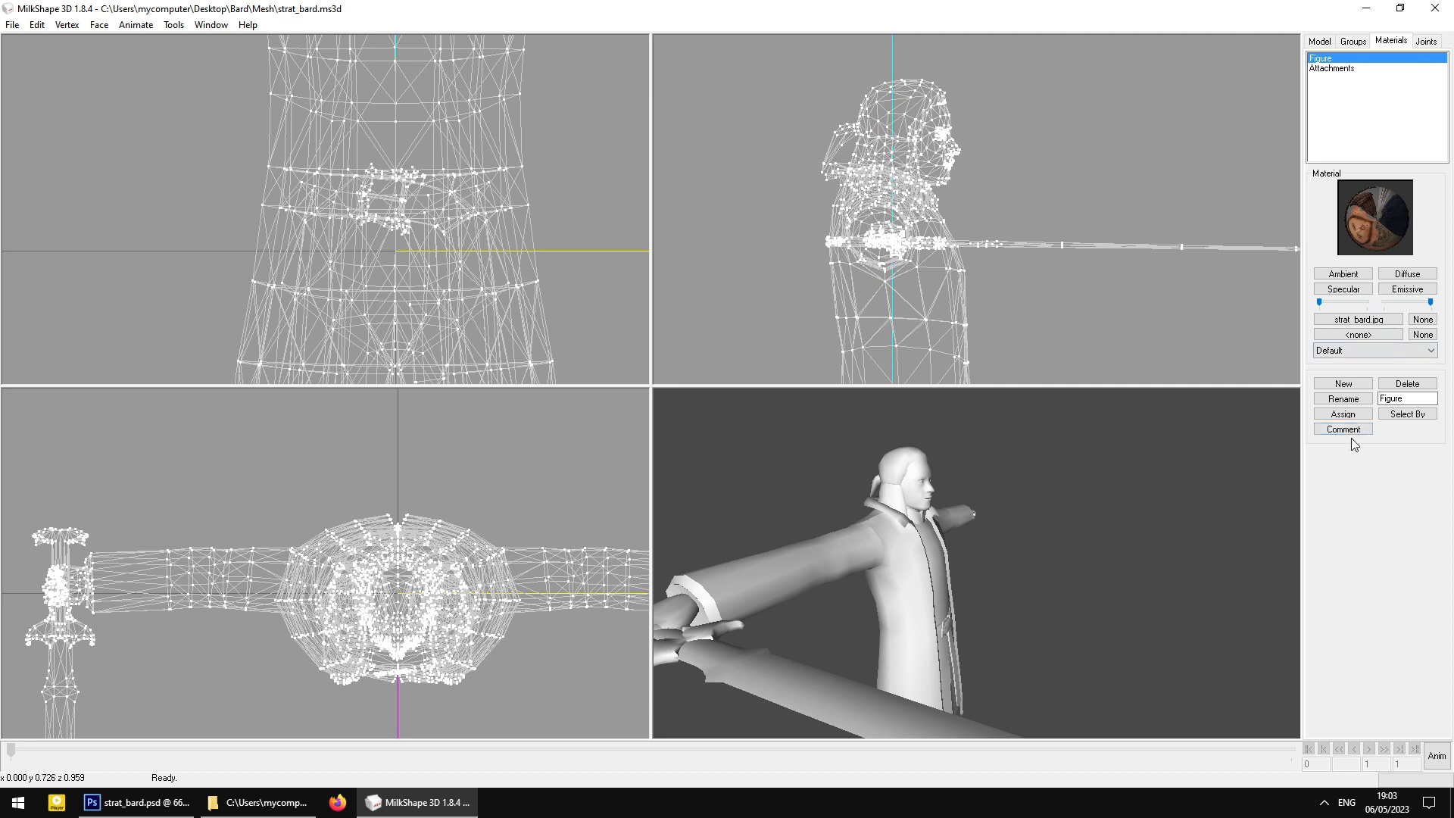
pyautogui.moveTo(1195, 518); pyautogui.dragTo(942, 621)
pyautogui.click(1427, 42)
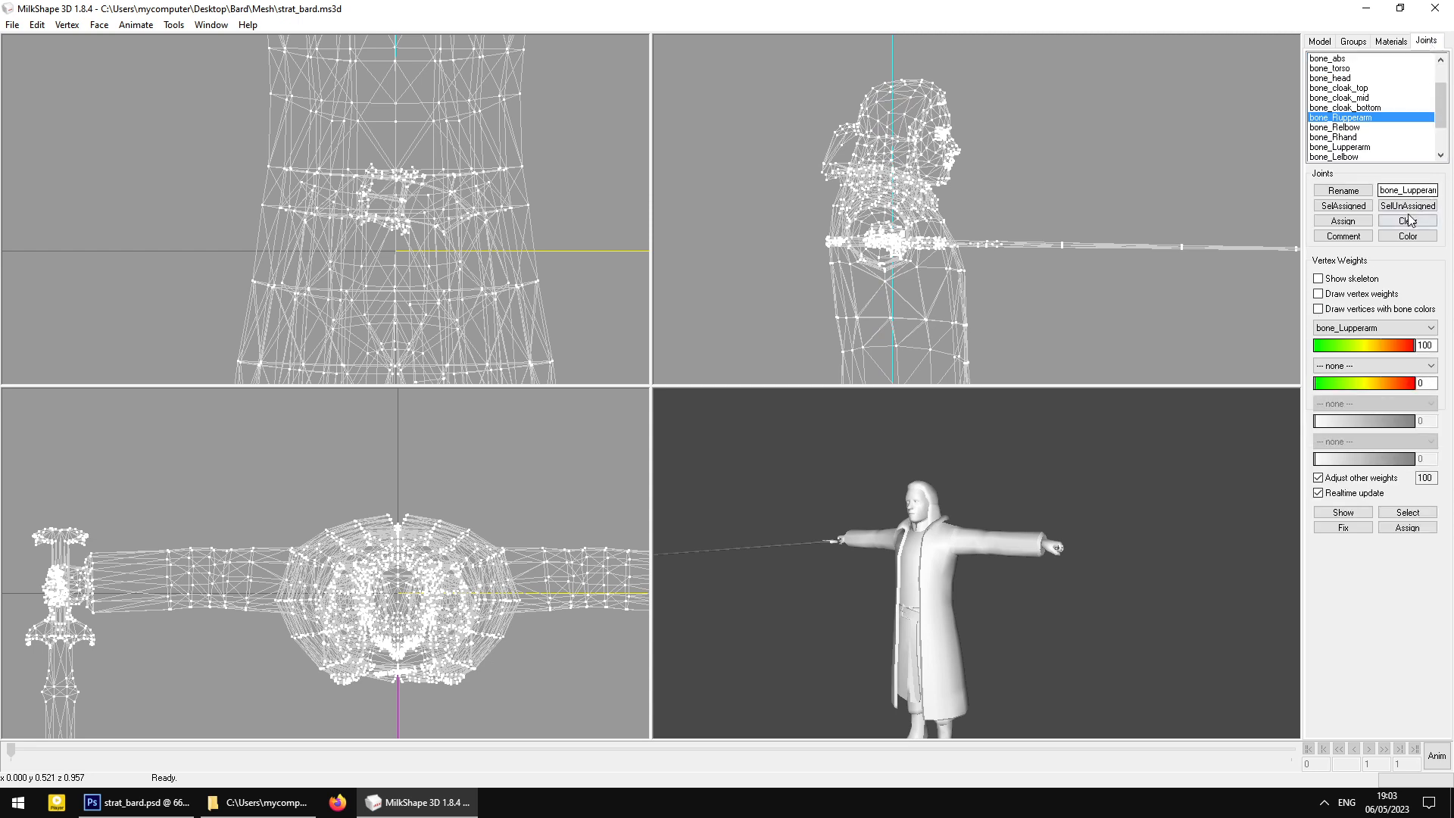
pyautogui.click(1320, 42)
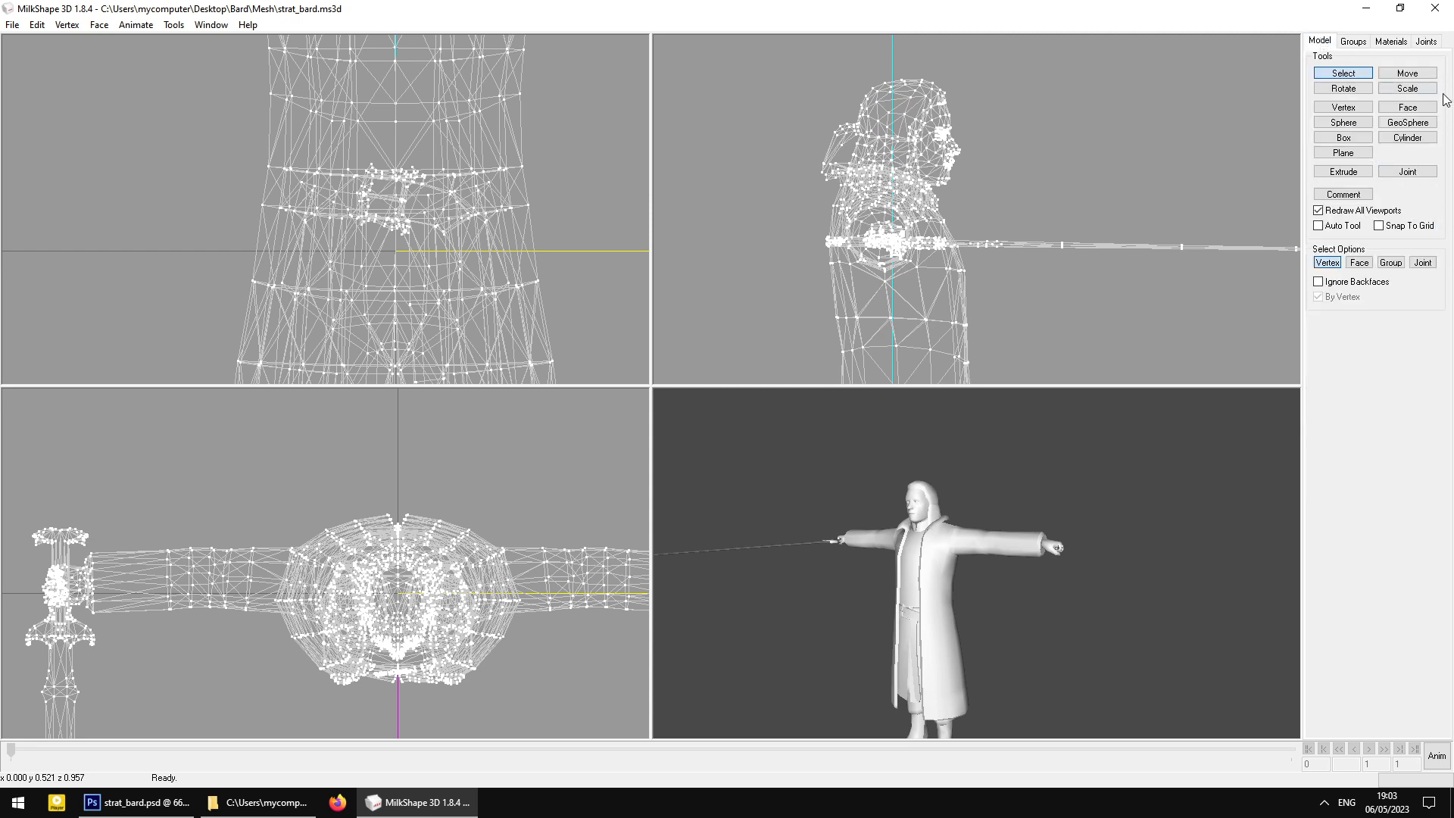
# Frame the whole model in the top view
pyautogui.click(1418, 76)
pyautogui.rightClick(547, 165)
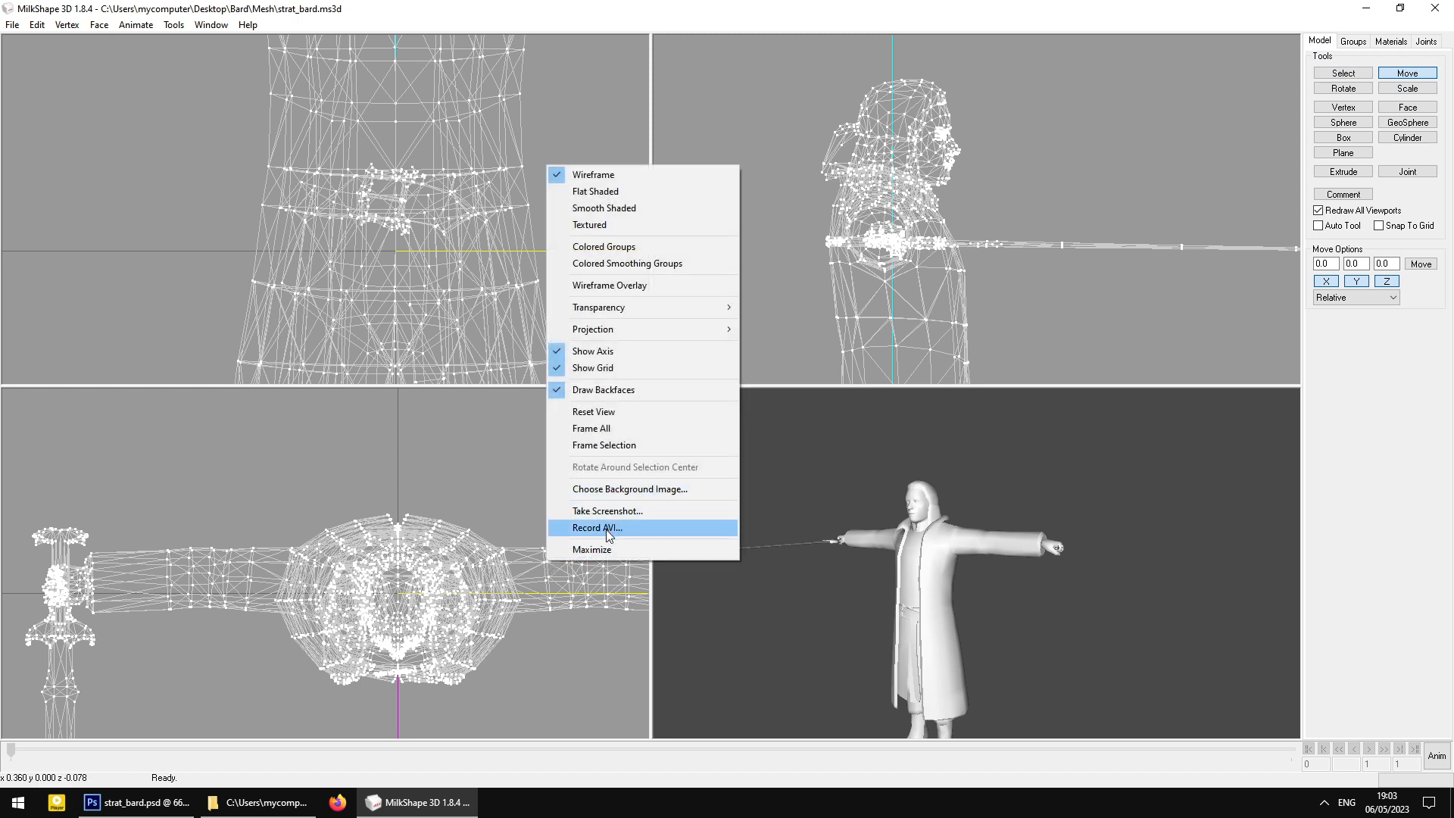
pyautogui.click(583, 429)
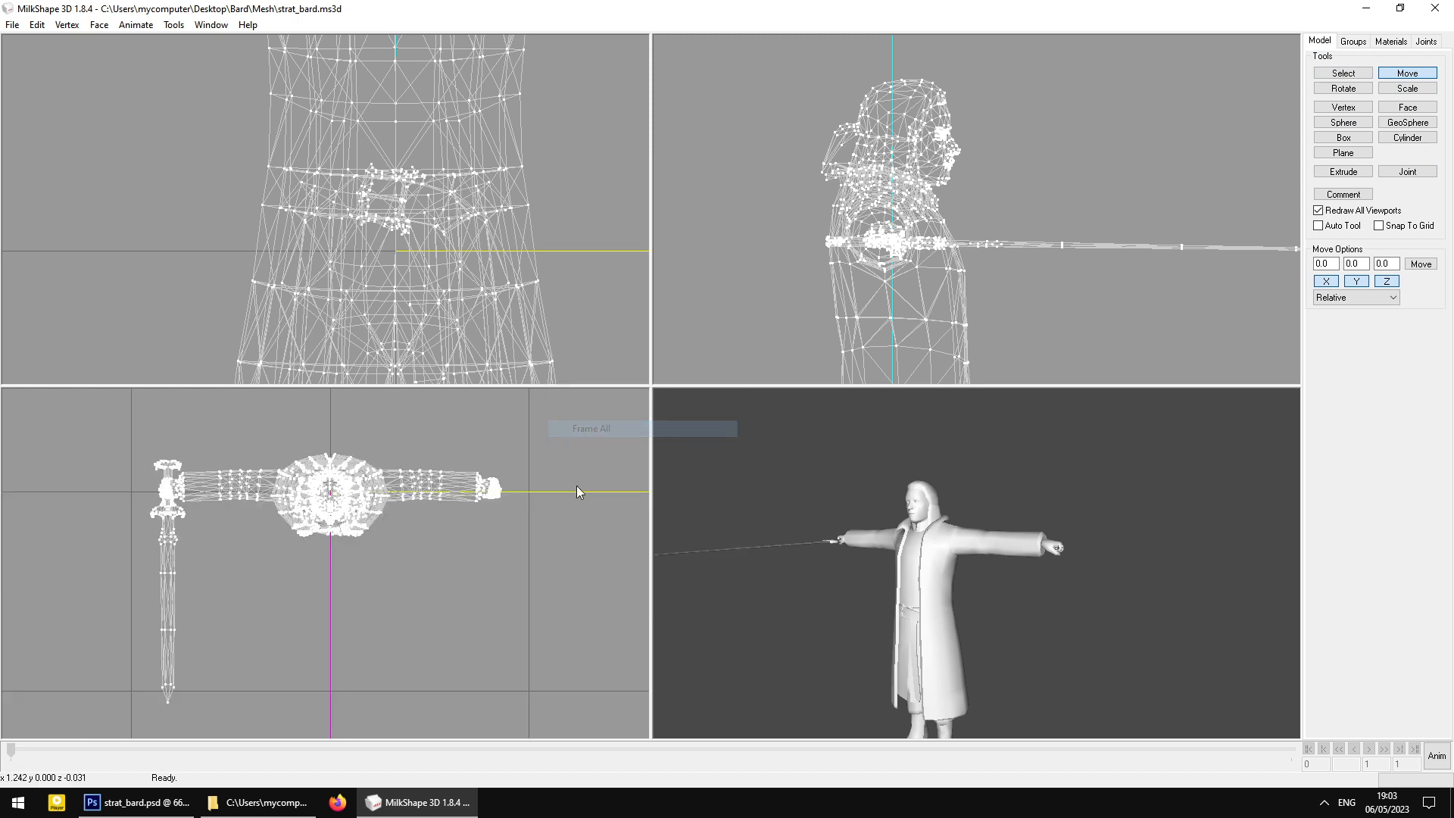
pyautogui.moveTo(496, 531); pyautogui.dragTo(481, 640)
pyautogui.moveTo(350, 618); pyautogui.dragTo(424, 640)
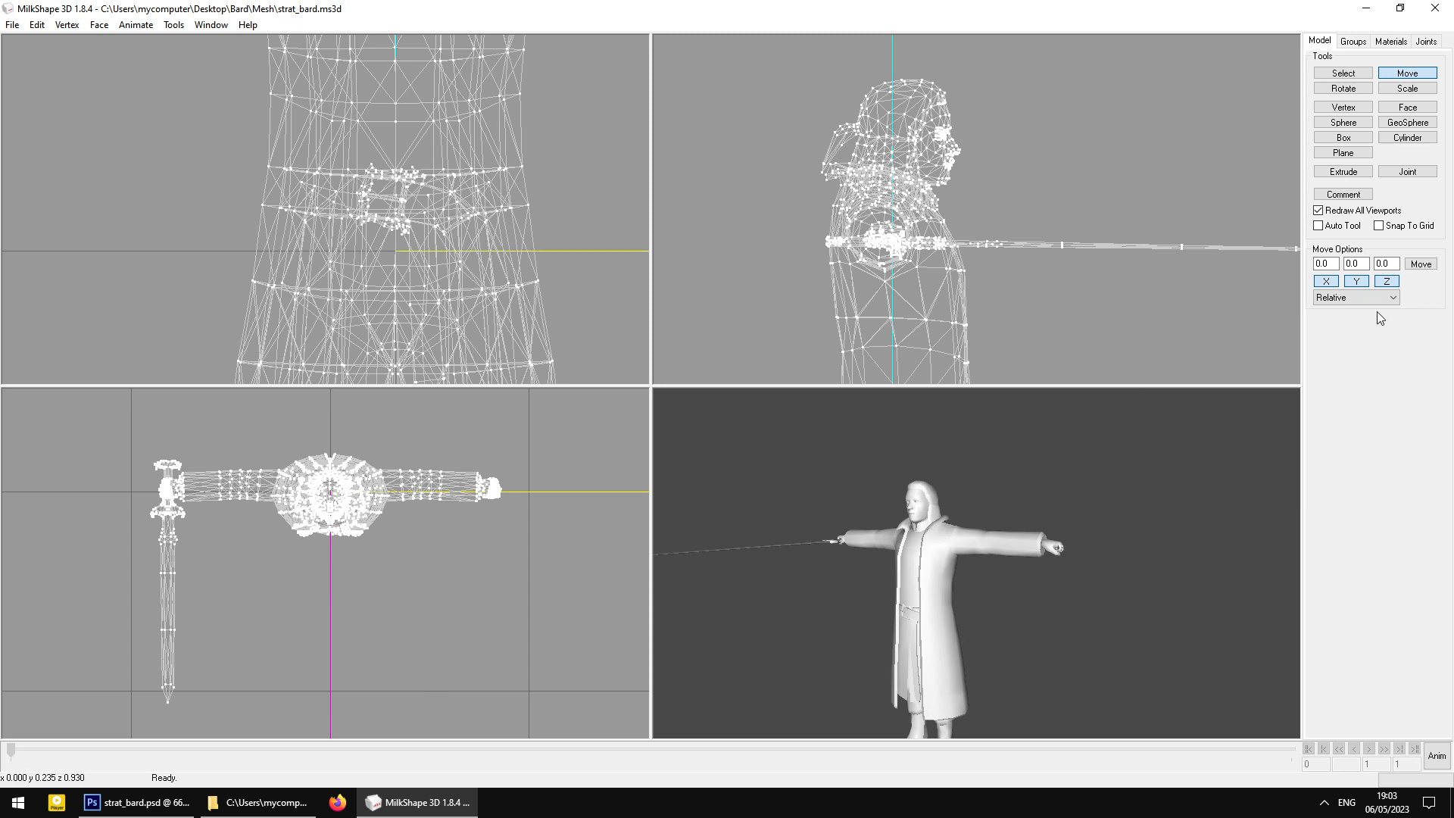
# Try to assign the current selection to the bone_pelvis joint
pyautogui.click(1424, 42)
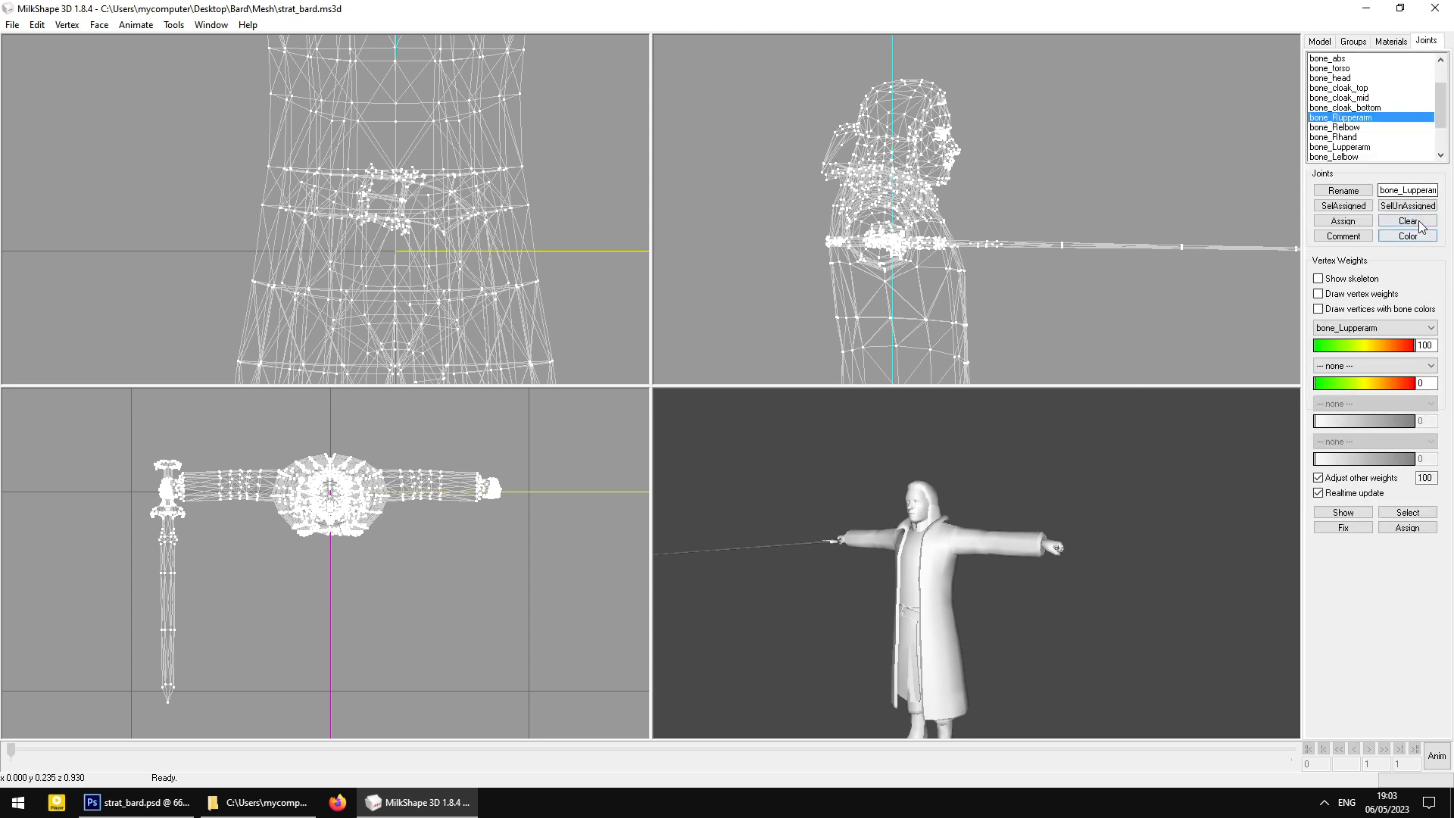
pyautogui.scroll(2, 1347, 72)
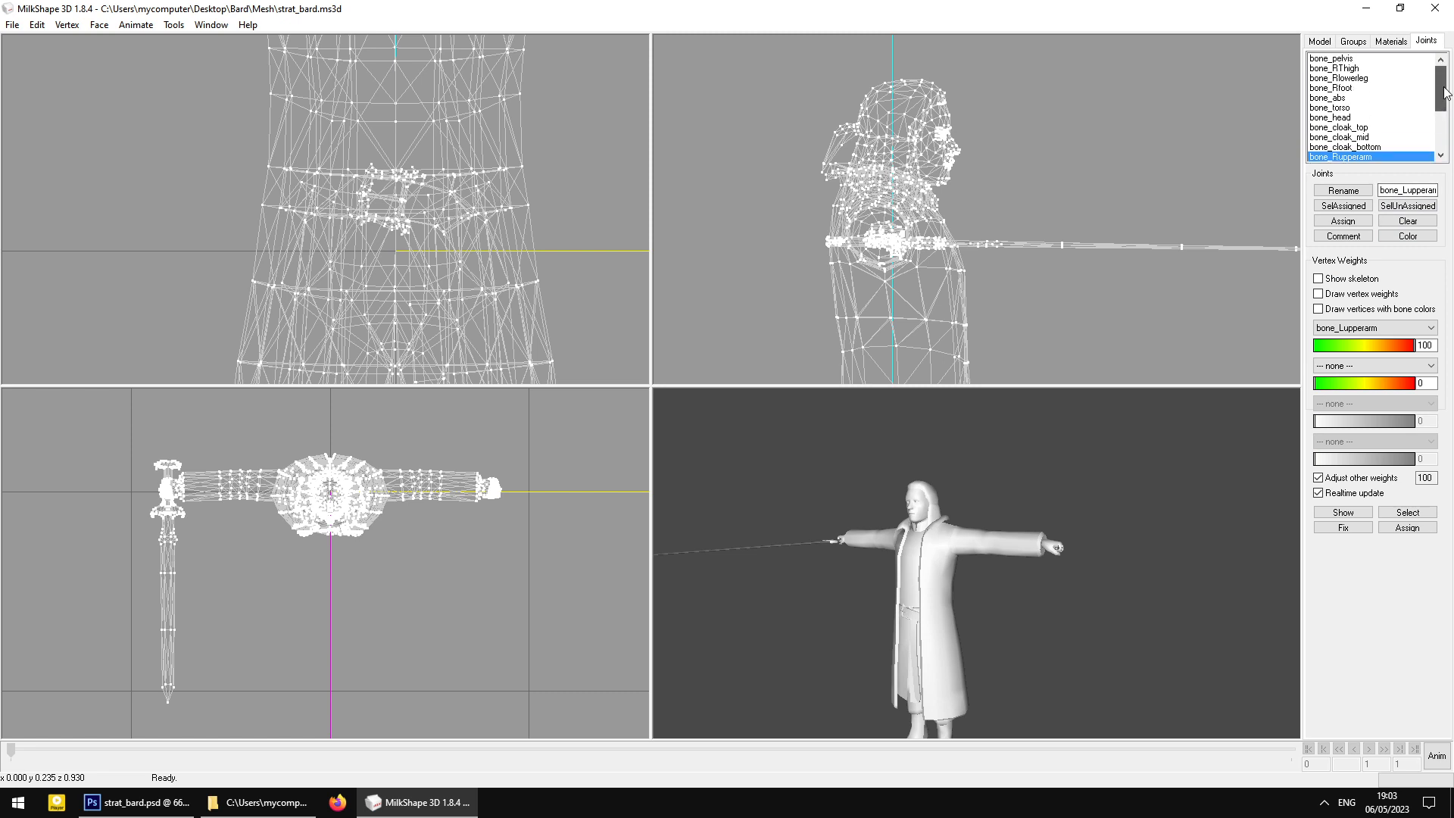
pyautogui.click(1342, 59)
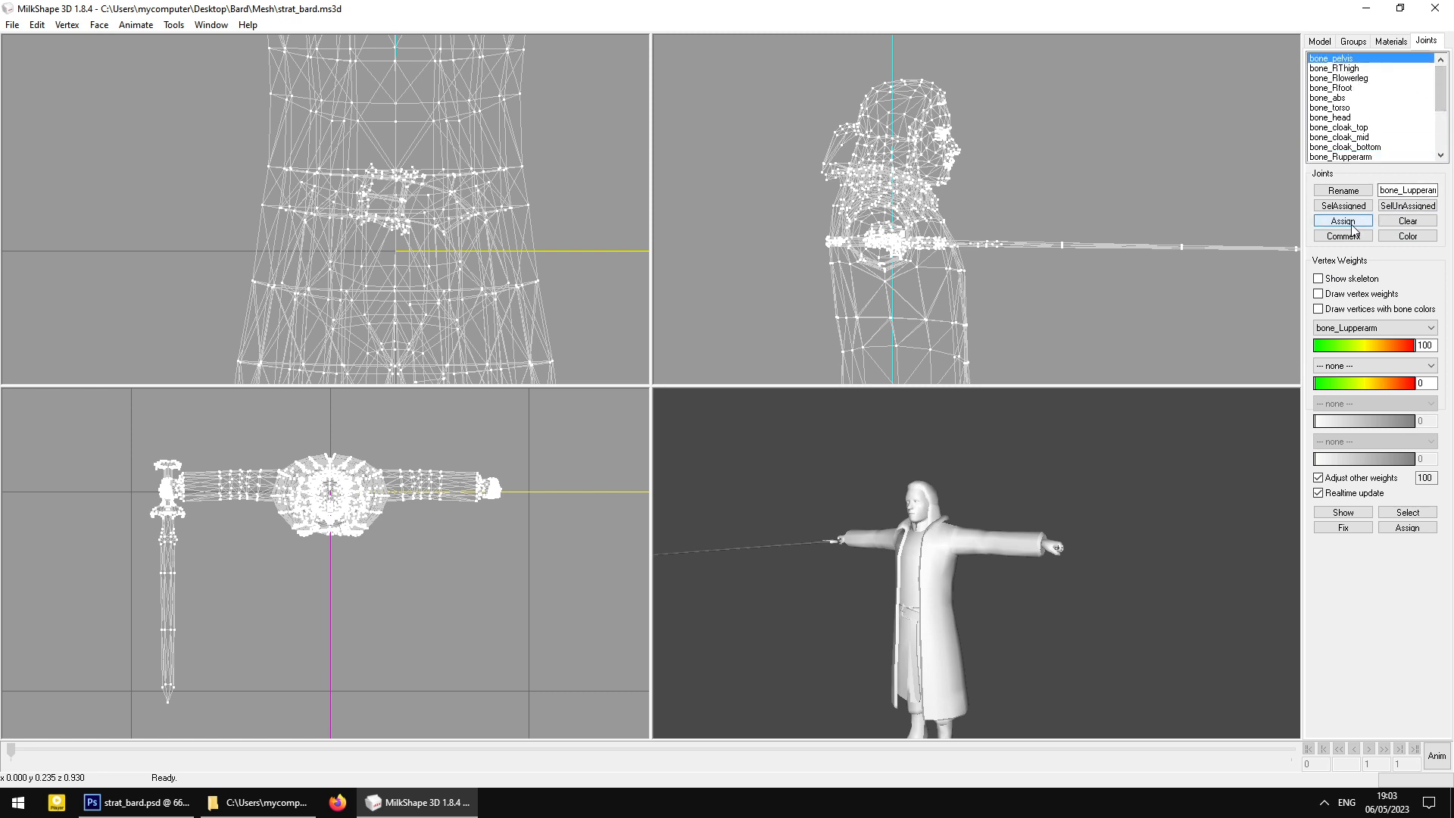
pyautogui.click(1354, 227)
pyautogui.click(838, 450)
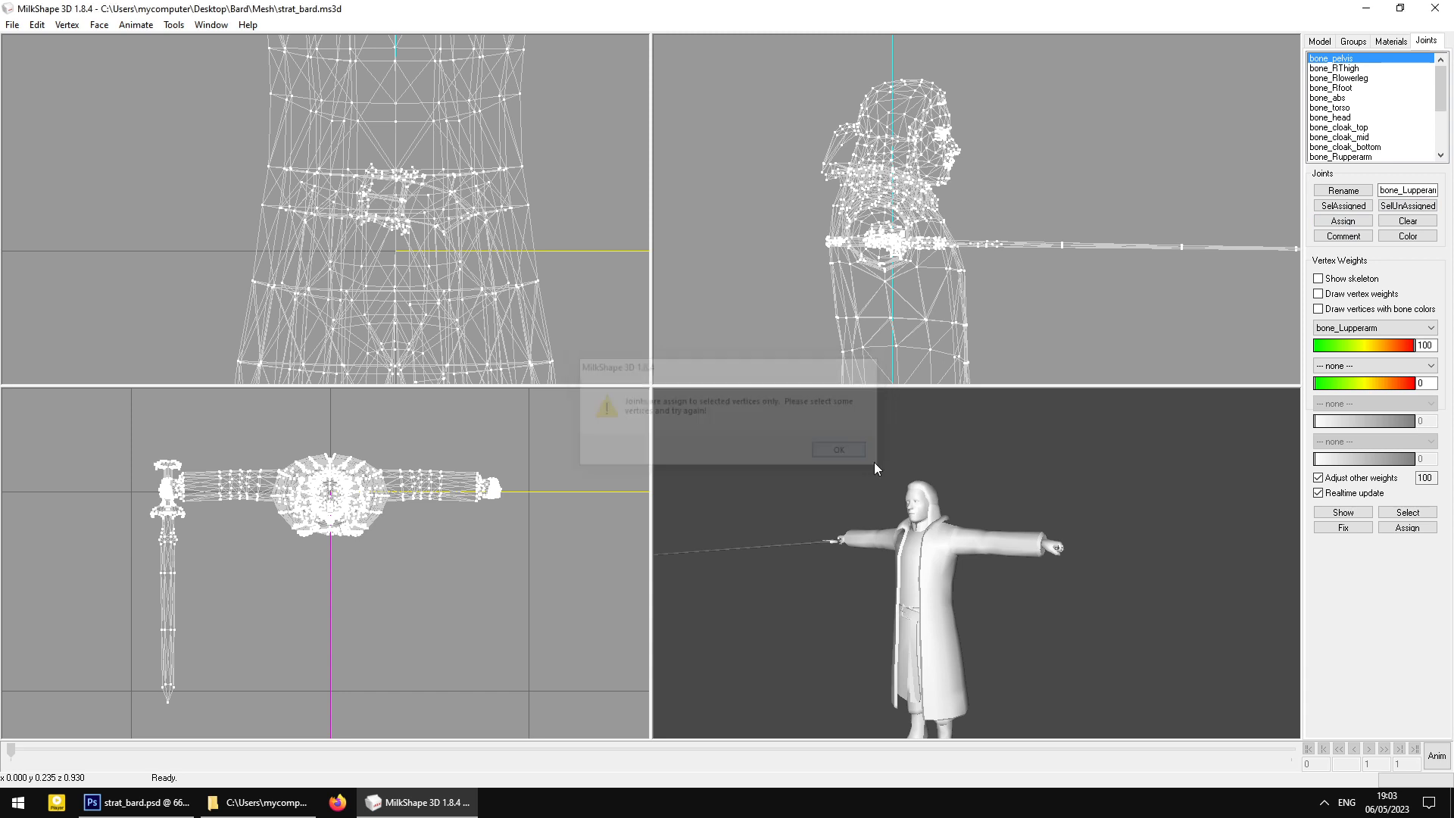
# Begin saving the model as a new file and browse to the Desktop\Bard\Mesh folder
pyautogui.moveTo(974, 612); pyautogui.dragTo(1014, 585)
pyautogui.scroll(-2, 1028, 570)
pyautogui.keyDown('ctrl'); pyautogui.moveTo(1015, 586); pyautogui.dragTo(1013, 615); pyautogui.keyUp('ctrl')
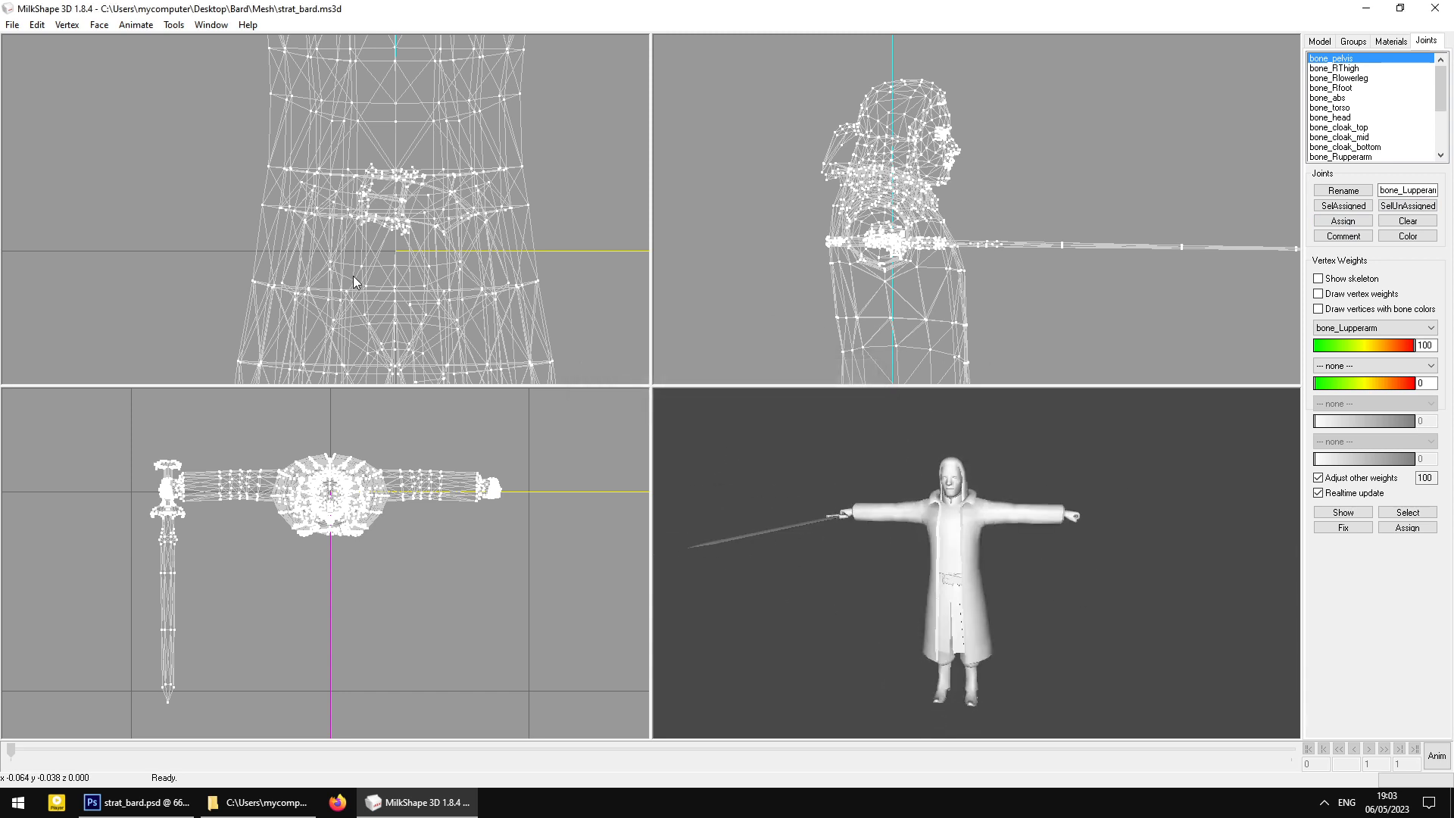
pyautogui.click(12, 25)
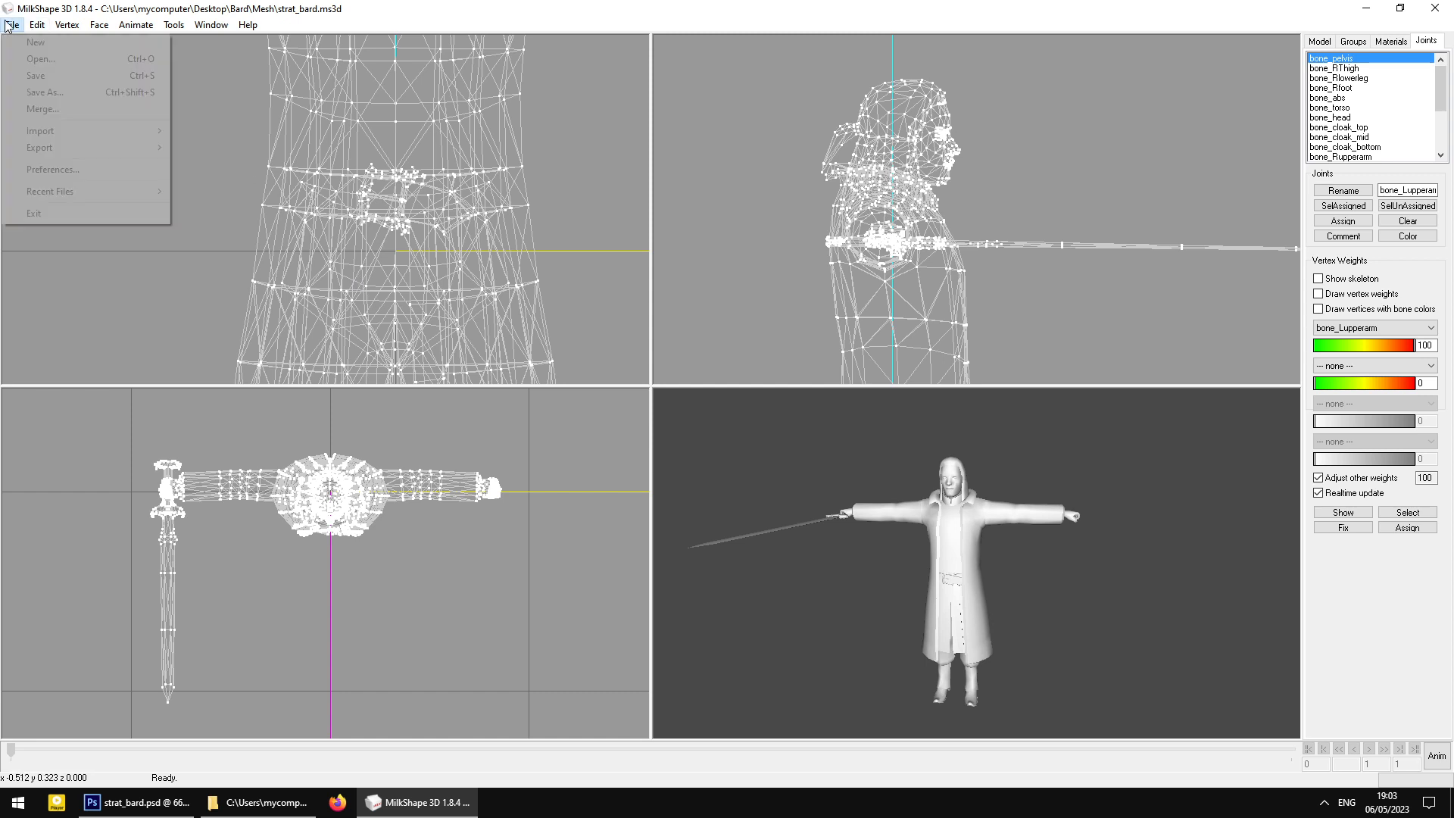
pyautogui.click(96, 94)
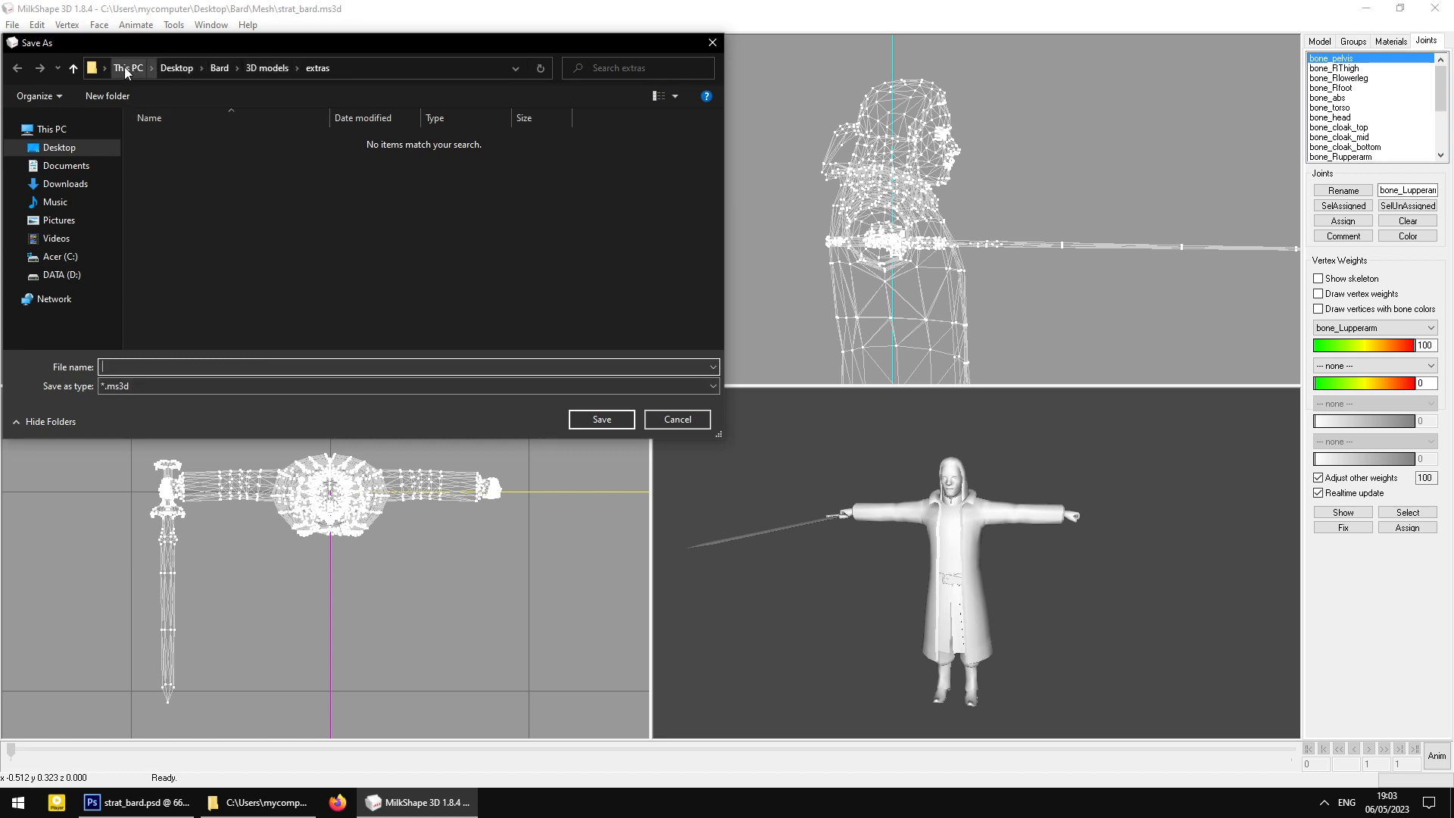
pyautogui.click(259, 68)
pyautogui.click(221, 69)
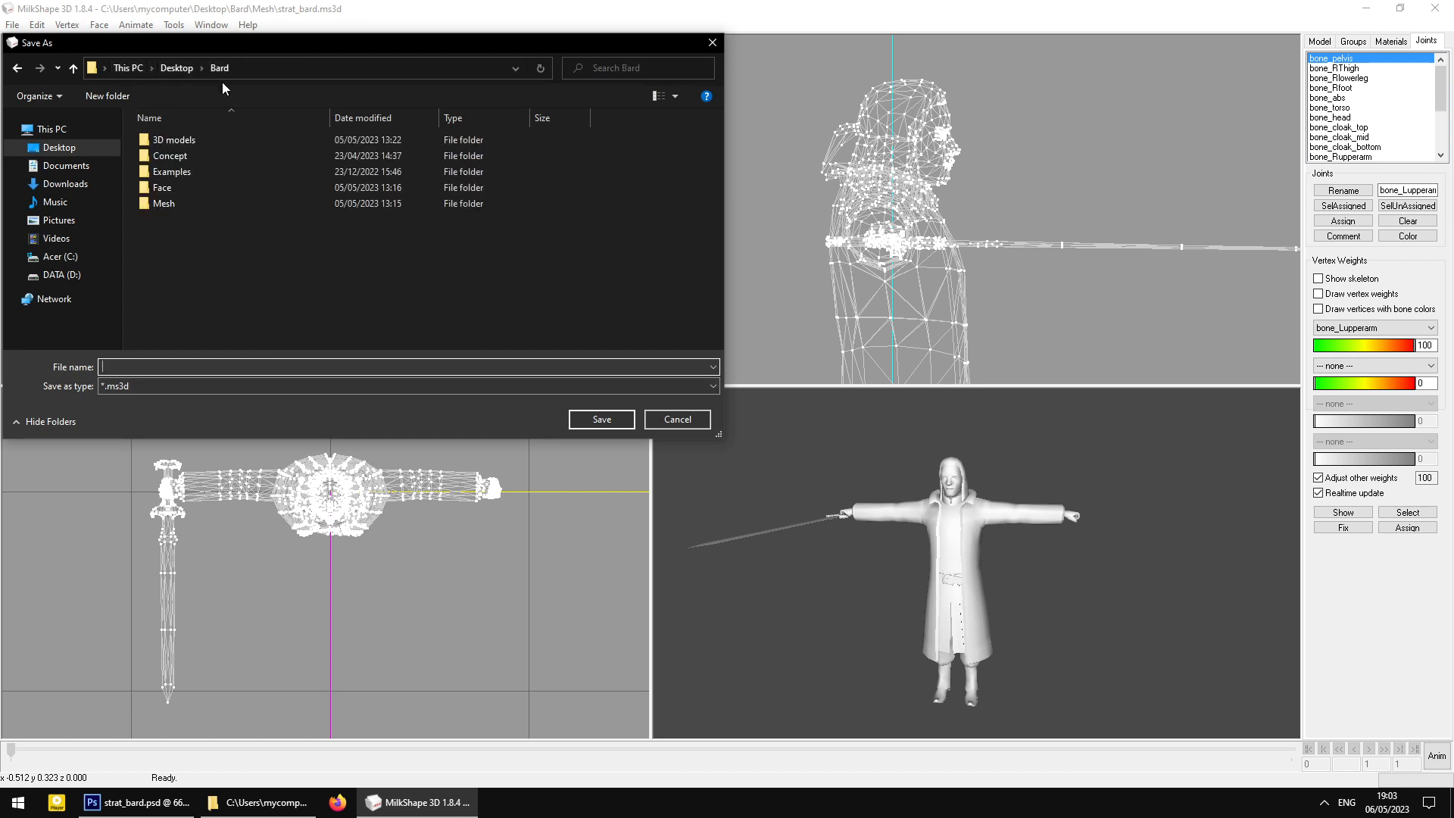
pyautogui.doubleClick(193, 203)
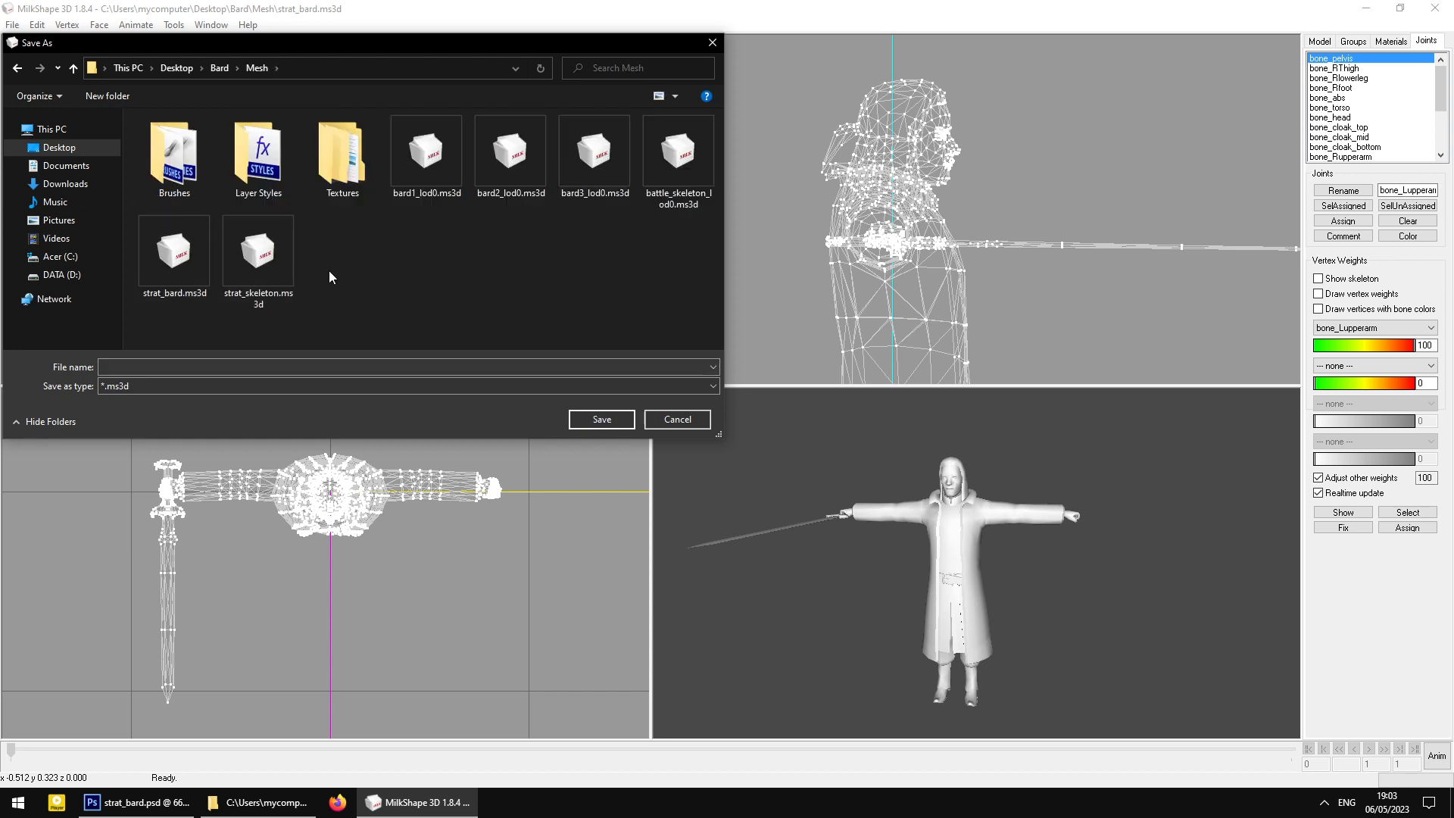
# Save the model as strat_bard_rigged.ms3d, adding _rigged to the existing strat_bard file name
pyautogui.click(185, 288)
pyautogui.click(144, 367)
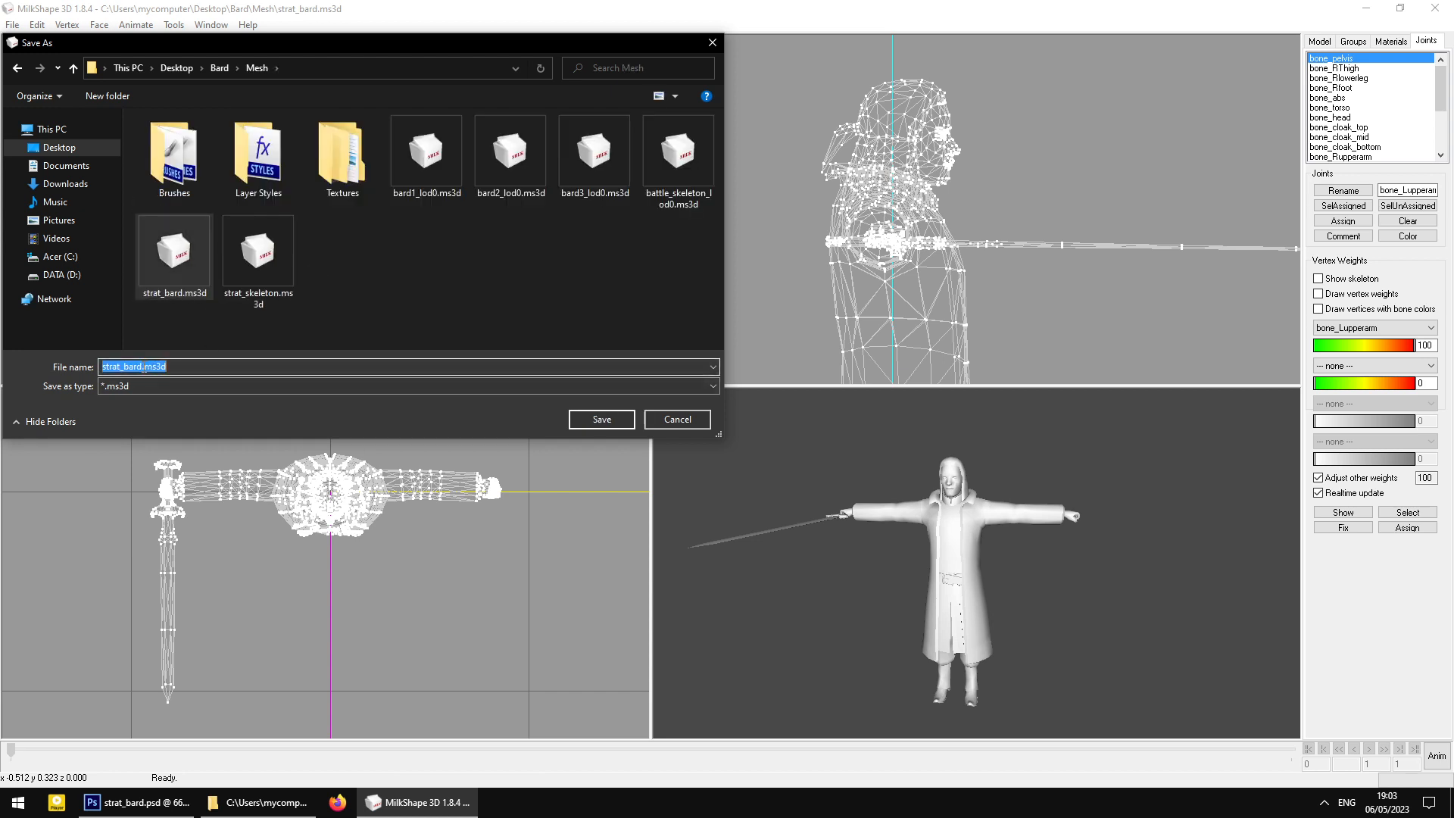
pyautogui.click(142, 368)
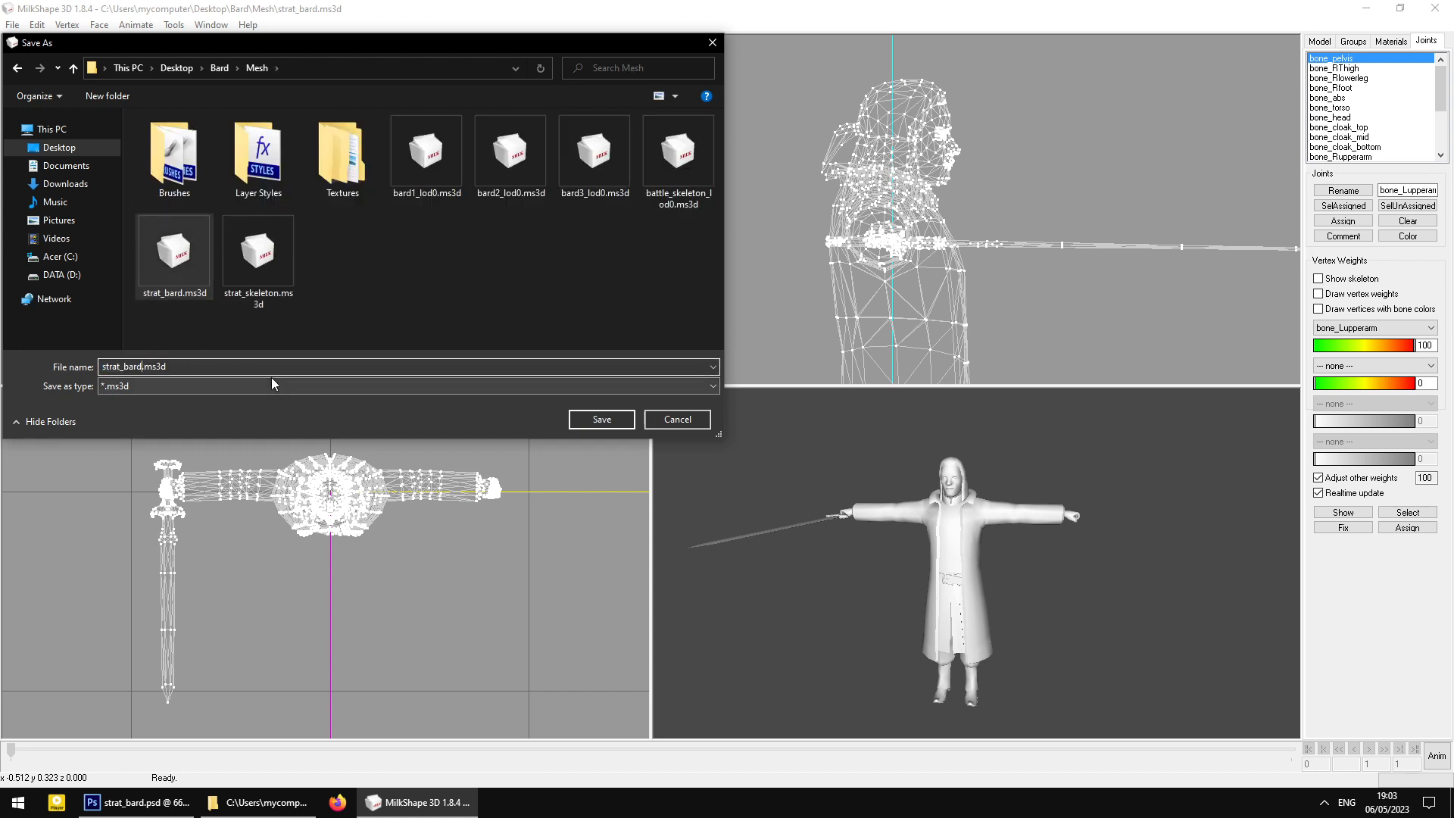
pyautogui.write('_')
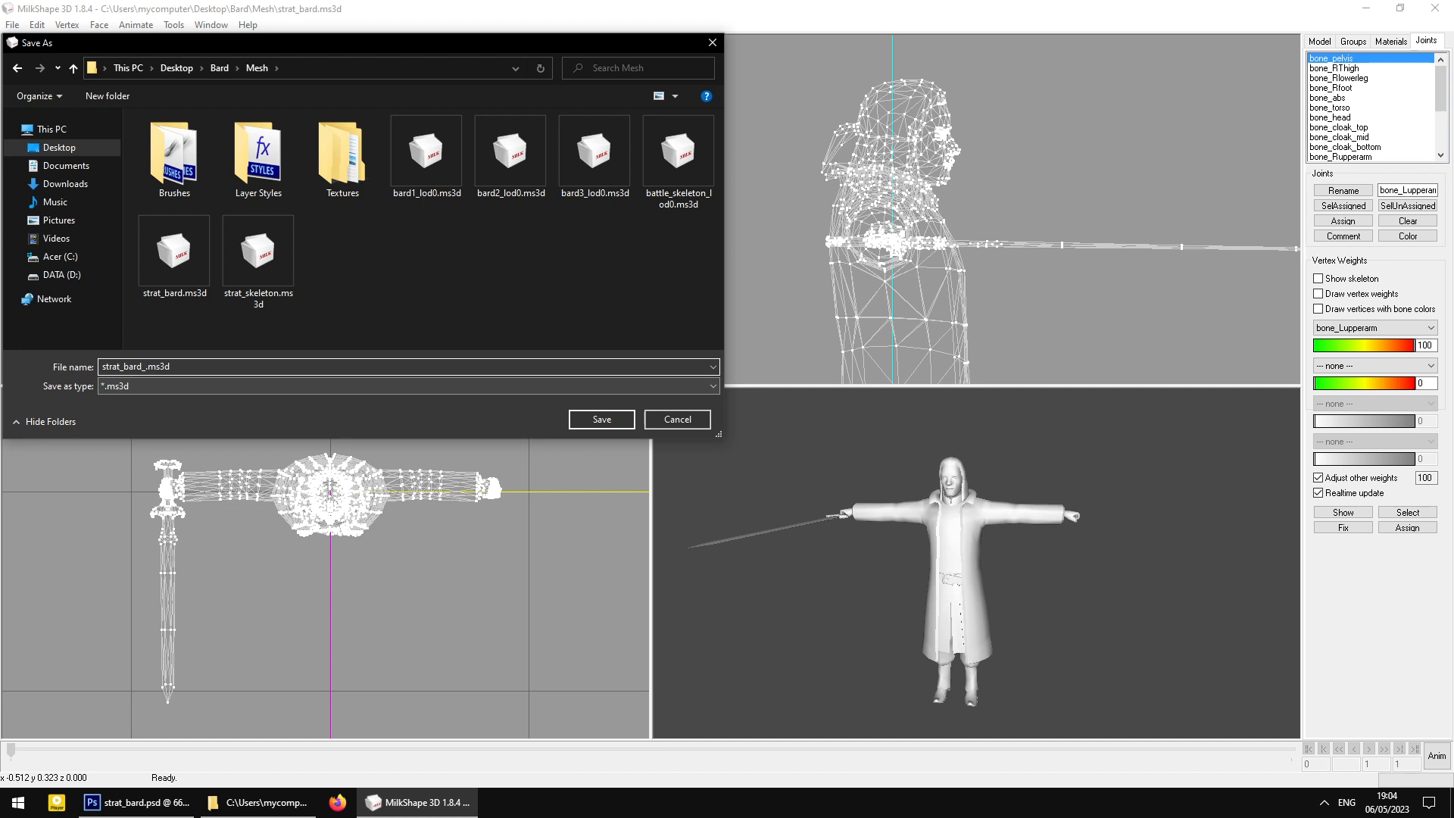
pyautogui.write('rigged')
pyautogui.click(599, 419)
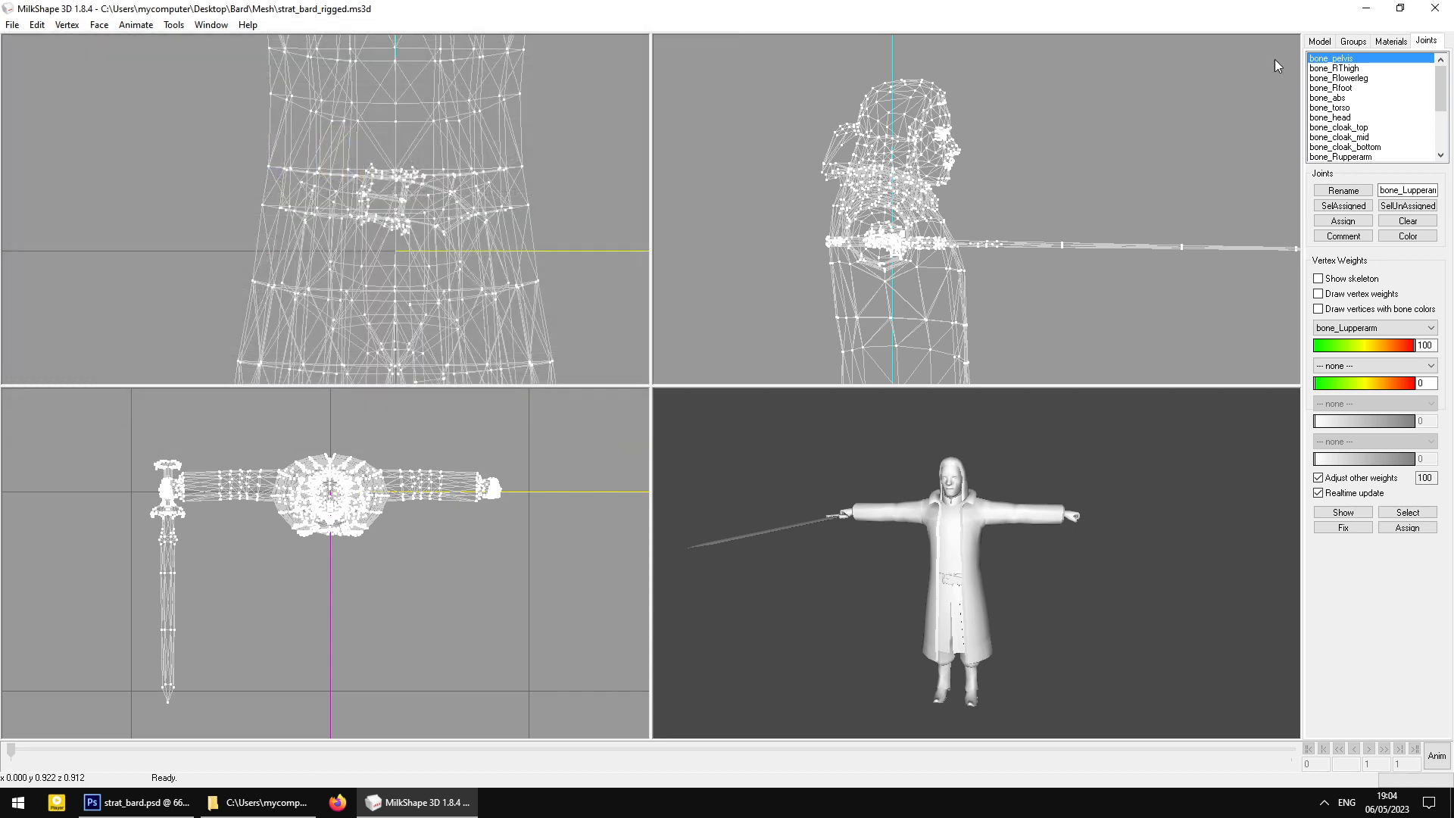
# Move the foremost centre vertex of the chest, just below arm level, slightly back toward the body in the side view
pyautogui.moveTo(929, 562); pyautogui.dragTo(1060, 519)
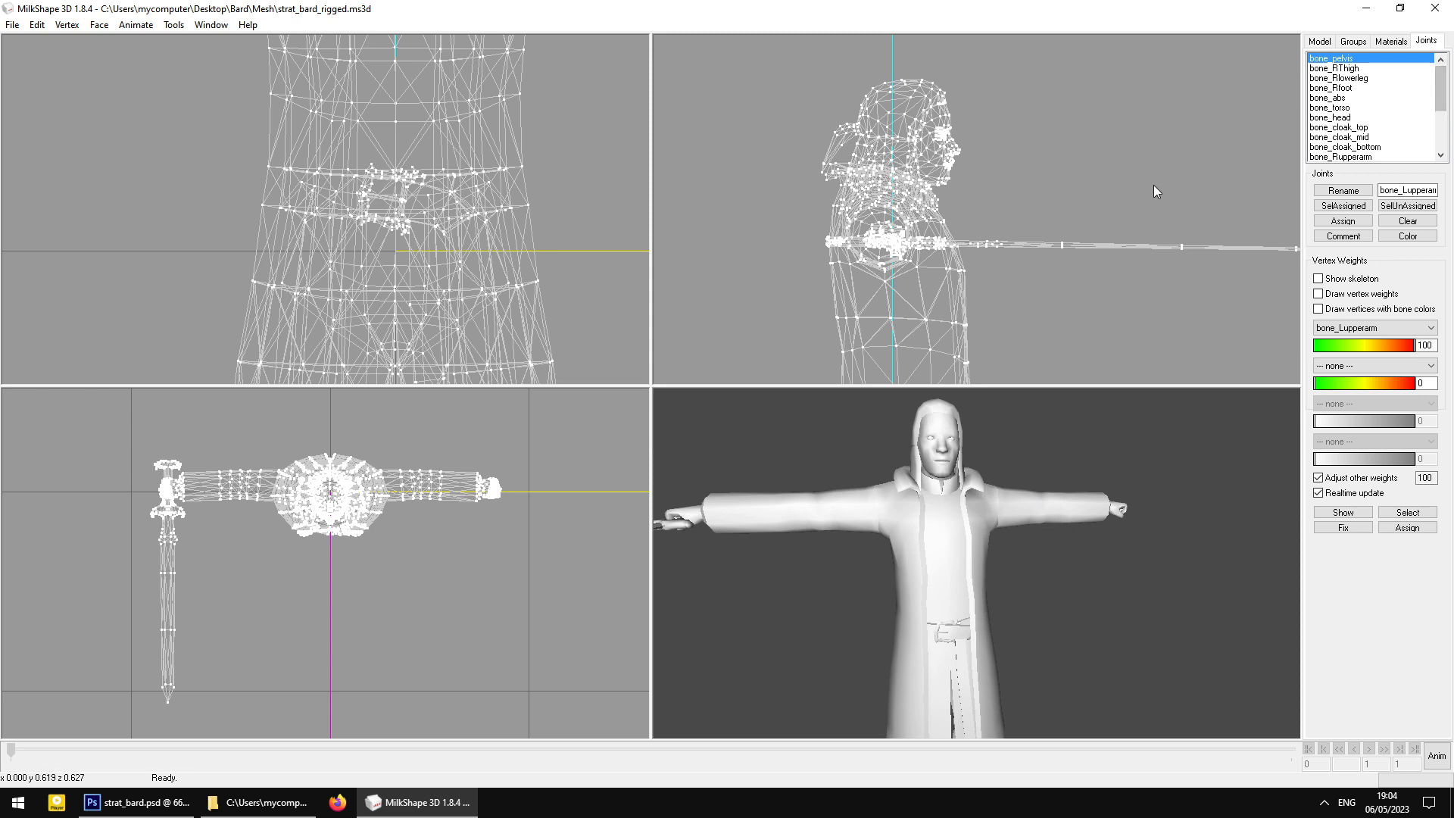
pyautogui.moveTo(1121, 537); pyautogui.dragTo(1028, 485)
pyautogui.keyDown('ctrl'); pyautogui.moveTo(1022, 283); pyautogui.dragTo(1007, 239); pyautogui.keyUp('ctrl')
pyautogui.scroll(5, 1003, 232)
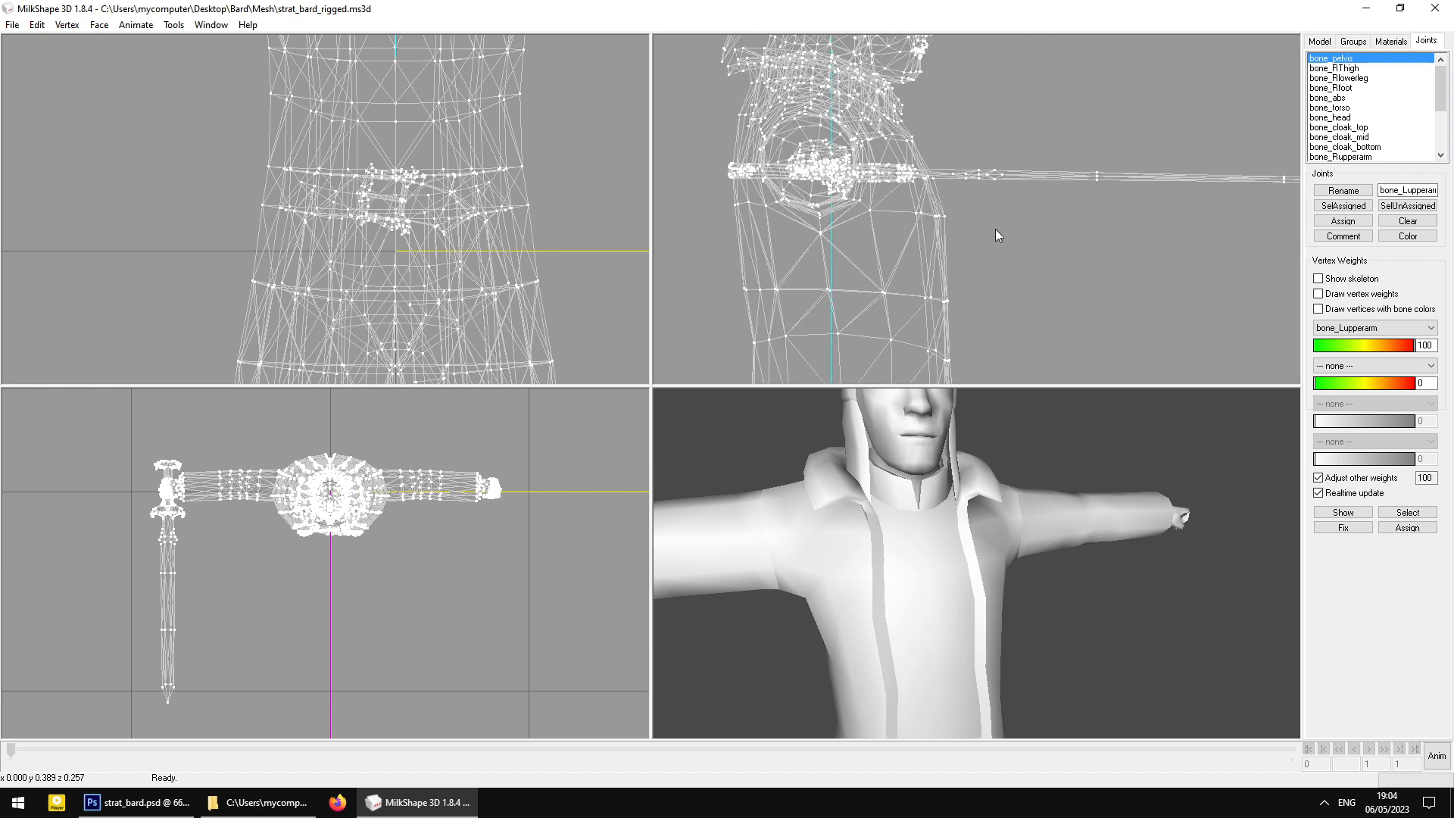
pyautogui.click(1319, 41)
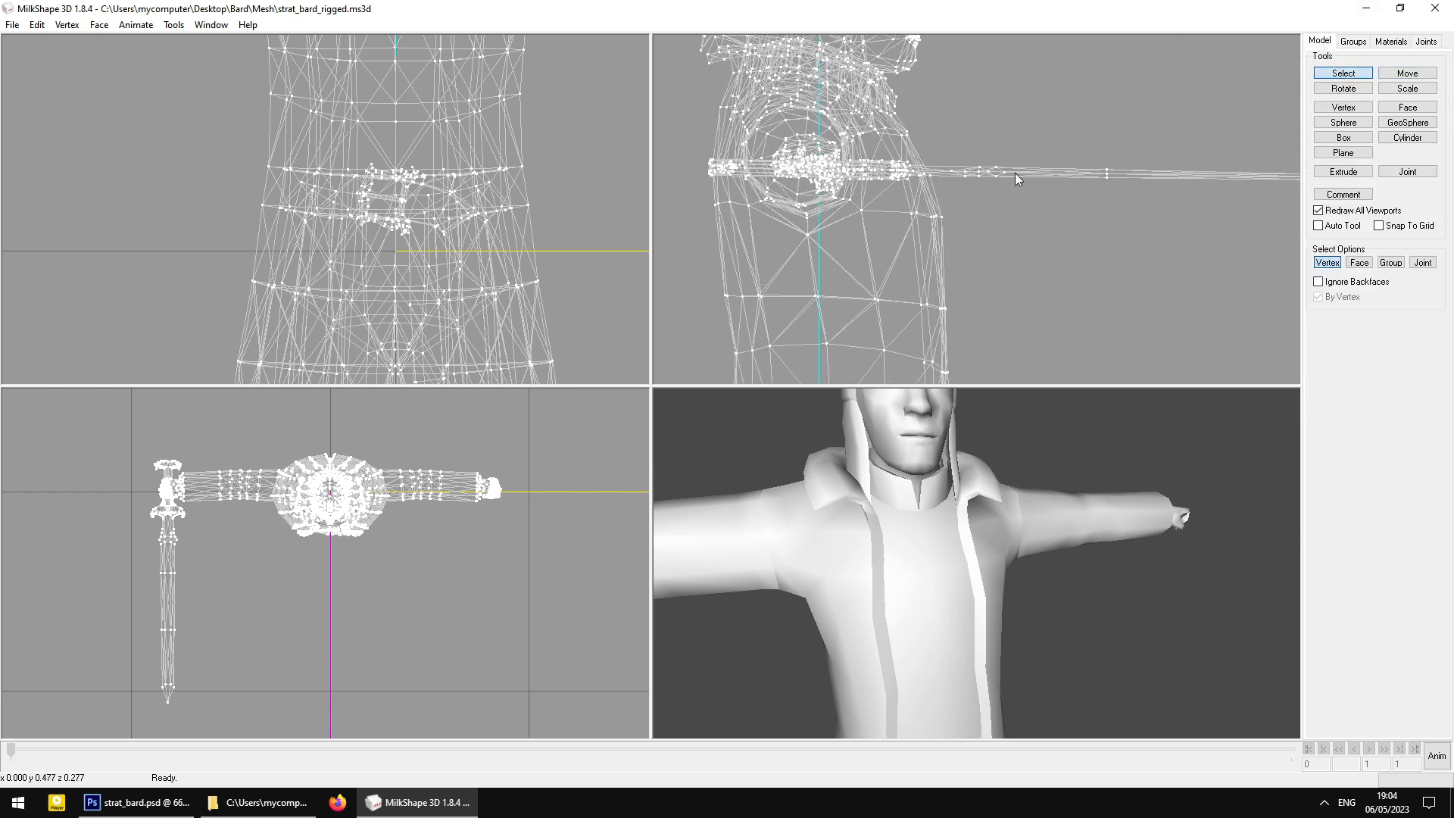
pyautogui.moveTo(1064, 545); pyautogui.dragTo(1040, 326)
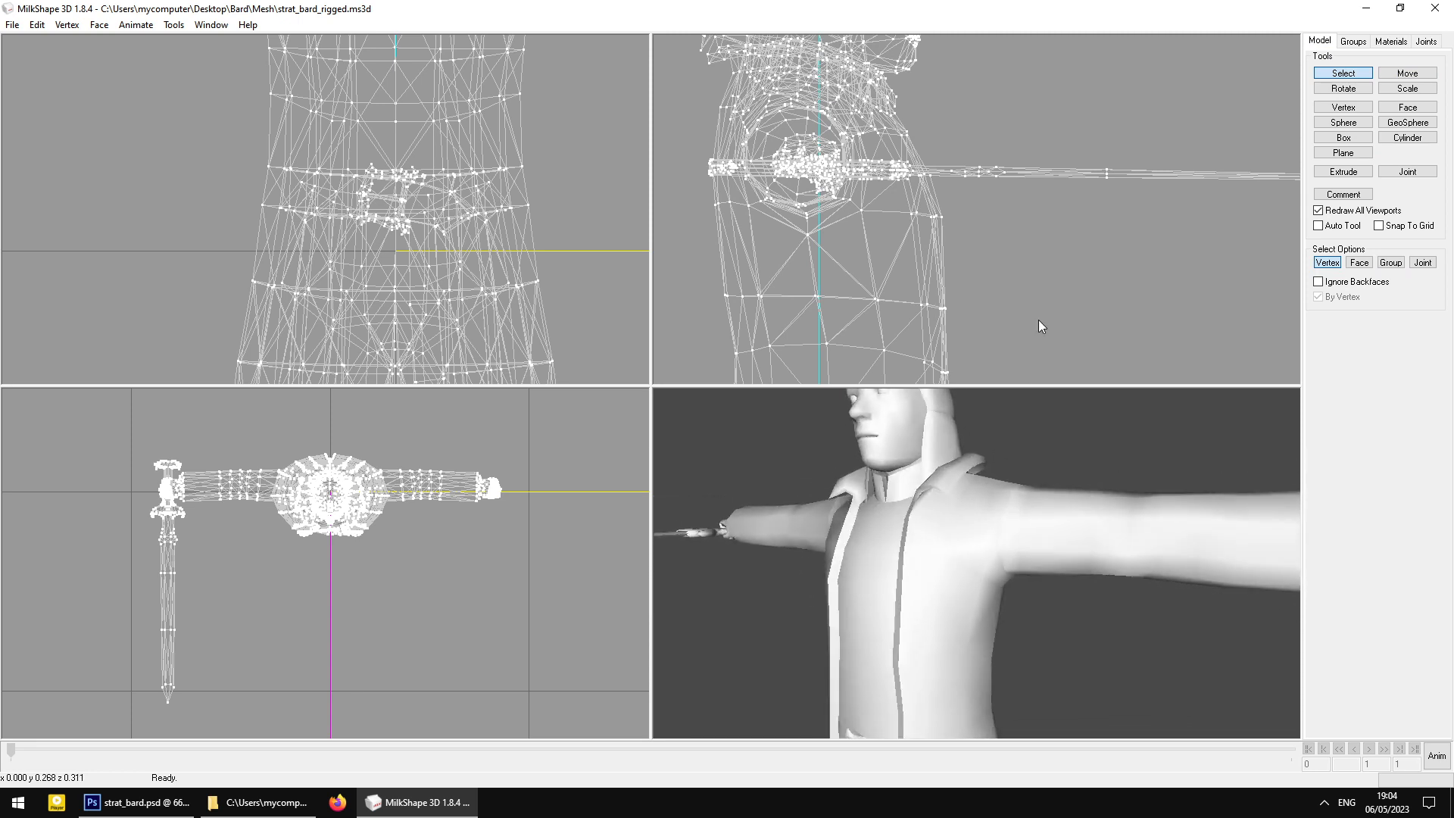
pyautogui.click(941, 216)
pyautogui.click(1410, 76)
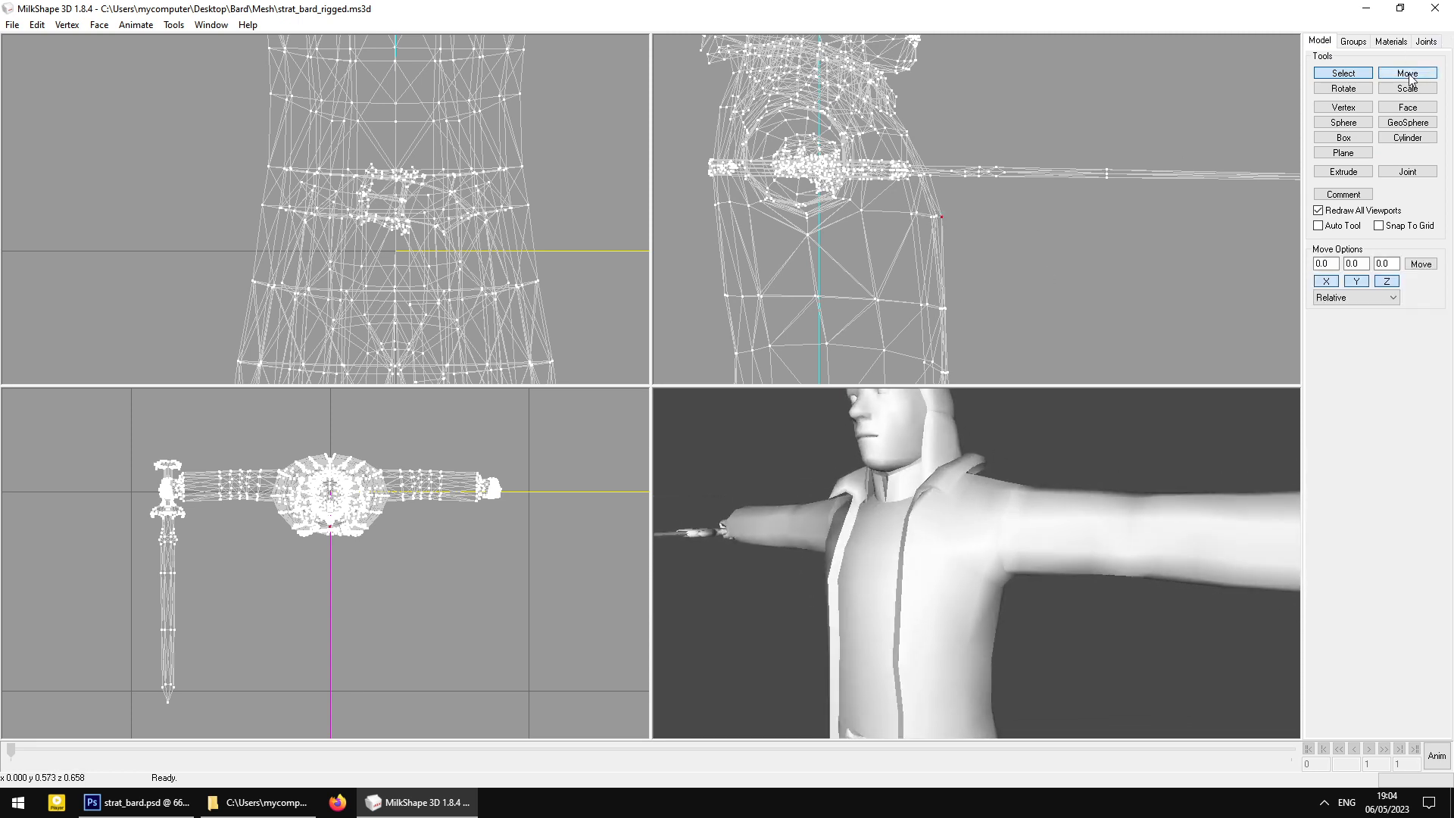
pyautogui.moveTo(1130, 200); pyautogui.dragTo(1128, 200)
pyautogui.moveTo(948, 519); pyautogui.dragTo(1042, 518)
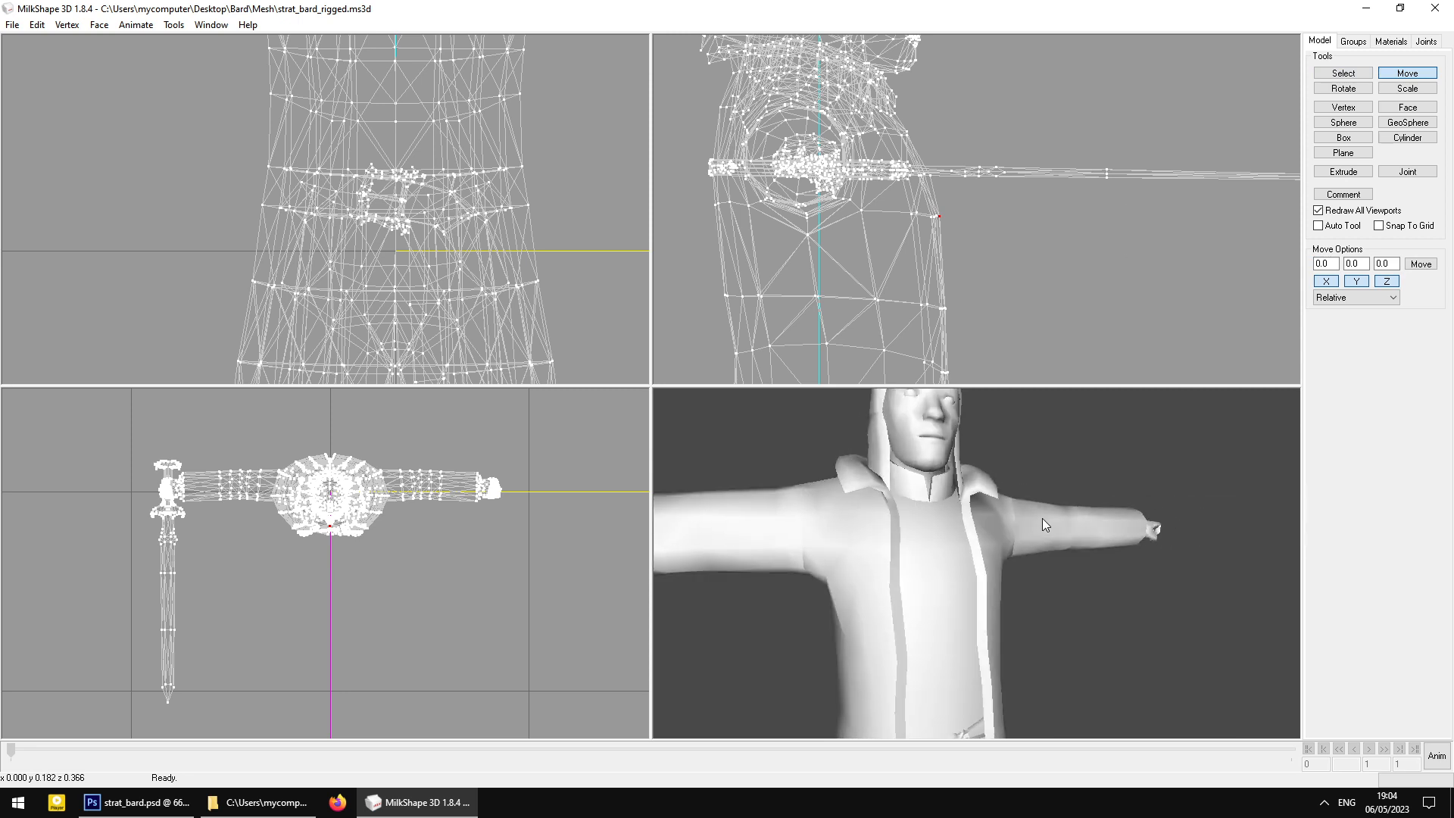
pyautogui.scroll(-4, 1042, 518)
pyautogui.keyDown('ctrl'); pyautogui.moveTo(1089, 621); pyautogui.dragTo(1034, 516); pyautogui.keyUp('ctrl')
pyautogui.scroll(-1, 1034, 515)
# Enable animation mode, show the skeleton and set the selection mode to joints
pyautogui.click(1344, 72)
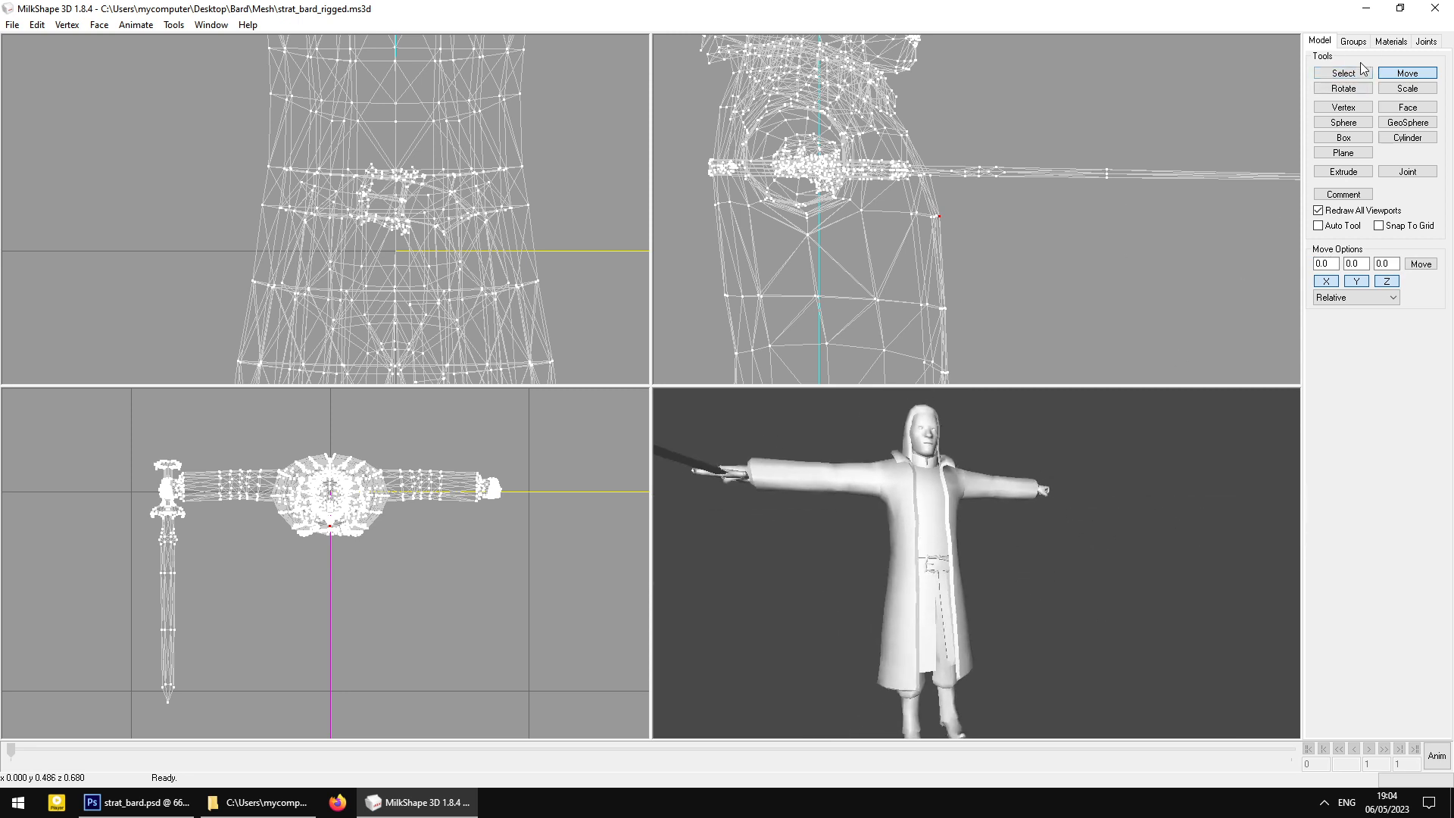
pyautogui.click(1437, 755)
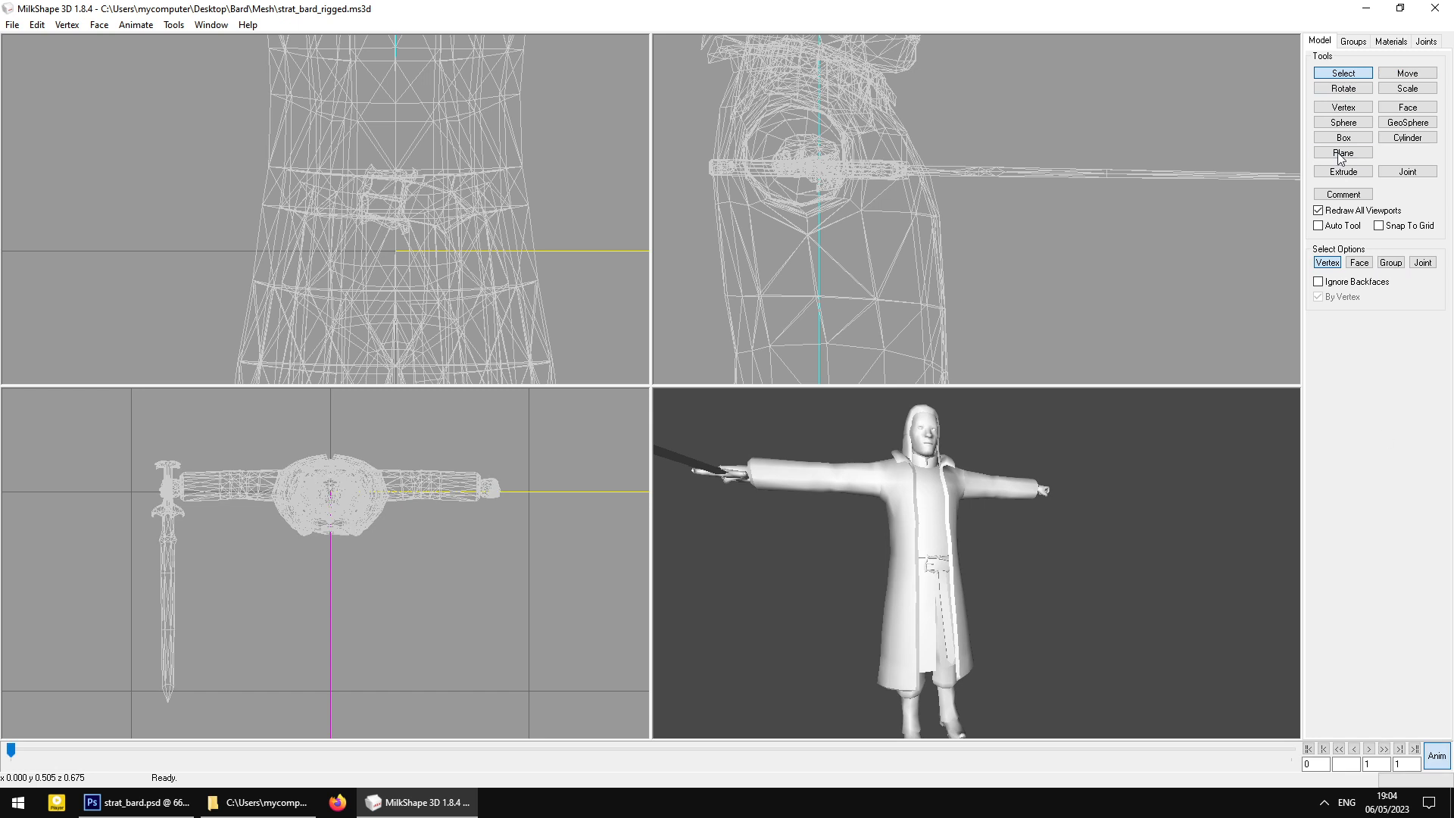
pyautogui.click(1425, 42)
pyautogui.click(1318, 278)
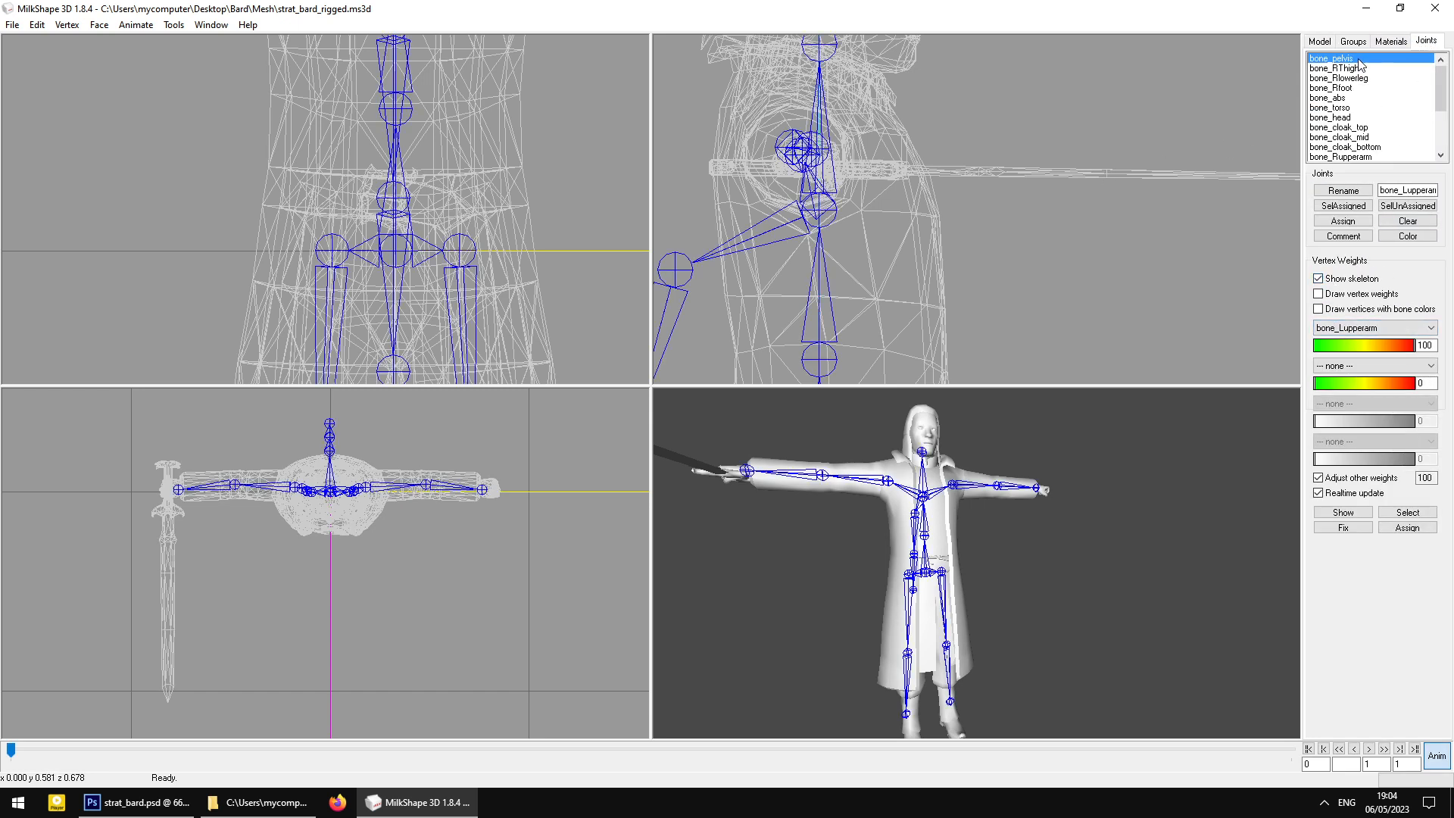
pyautogui.click(1321, 43)
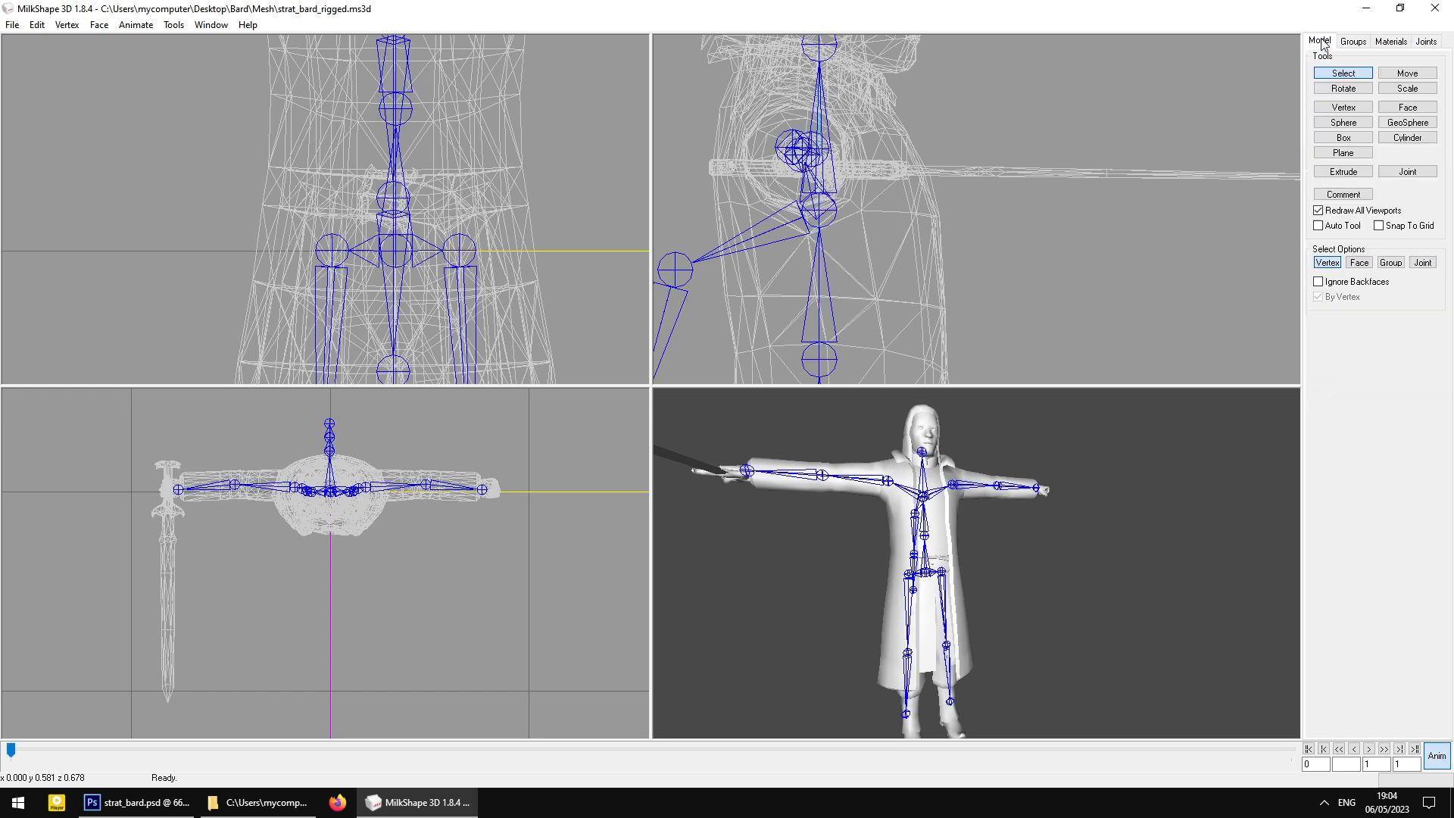
pyautogui.click(1422, 262)
# Rotate the right thigh joint forward in the side view and inspect how the coat deforms around the hip
pyautogui.moveTo(878, 379); pyautogui.dragTo(869, 249, button='right')
pyautogui.moveTo(865, 242); pyautogui.dragTo(915, 95, button='middle')
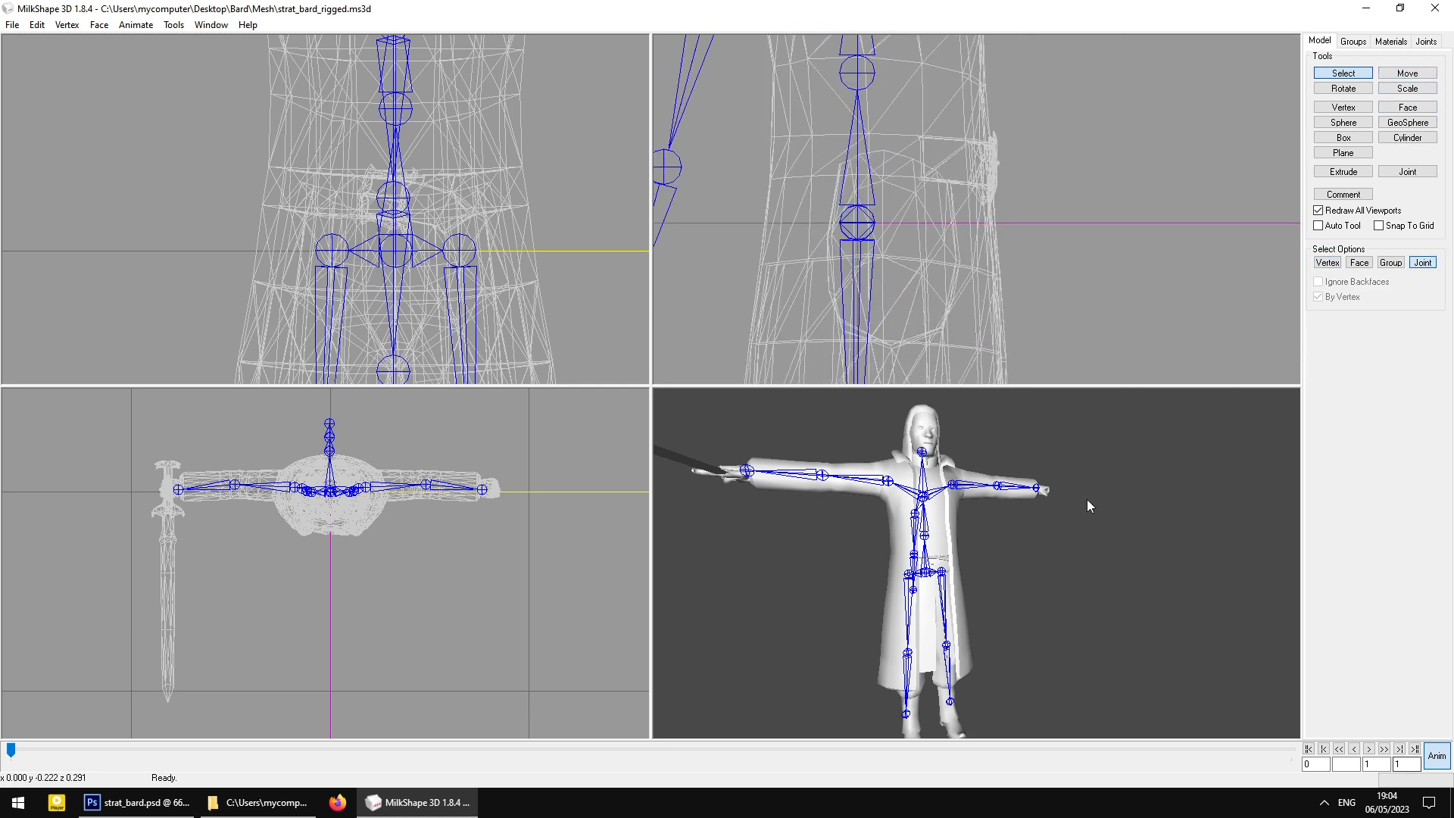
pyautogui.scroll(-1, 932, 333)
pyautogui.moveTo(897, 371); pyautogui.dragTo(898, 283, button='middle')
pyautogui.scroll(-1, 898, 285)
pyautogui.moveTo(331, 322); pyautogui.dragTo(322, 161, button='middle')
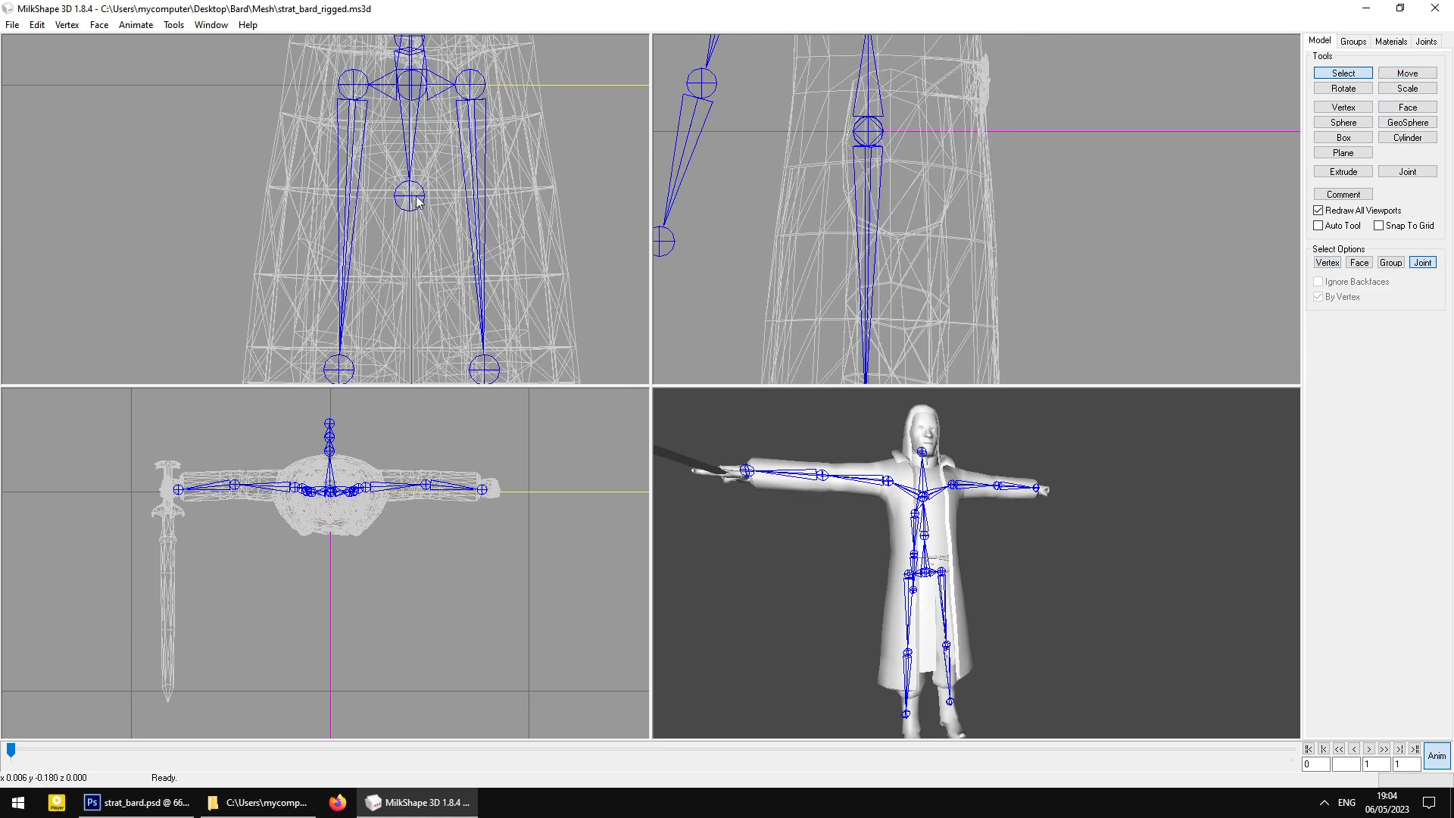
pyautogui.scroll(-7, 326, 163)
pyautogui.moveTo(401, 253); pyautogui.dragTo(405, 212, button='middle')
pyautogui.scroll(-3, 405, 217)
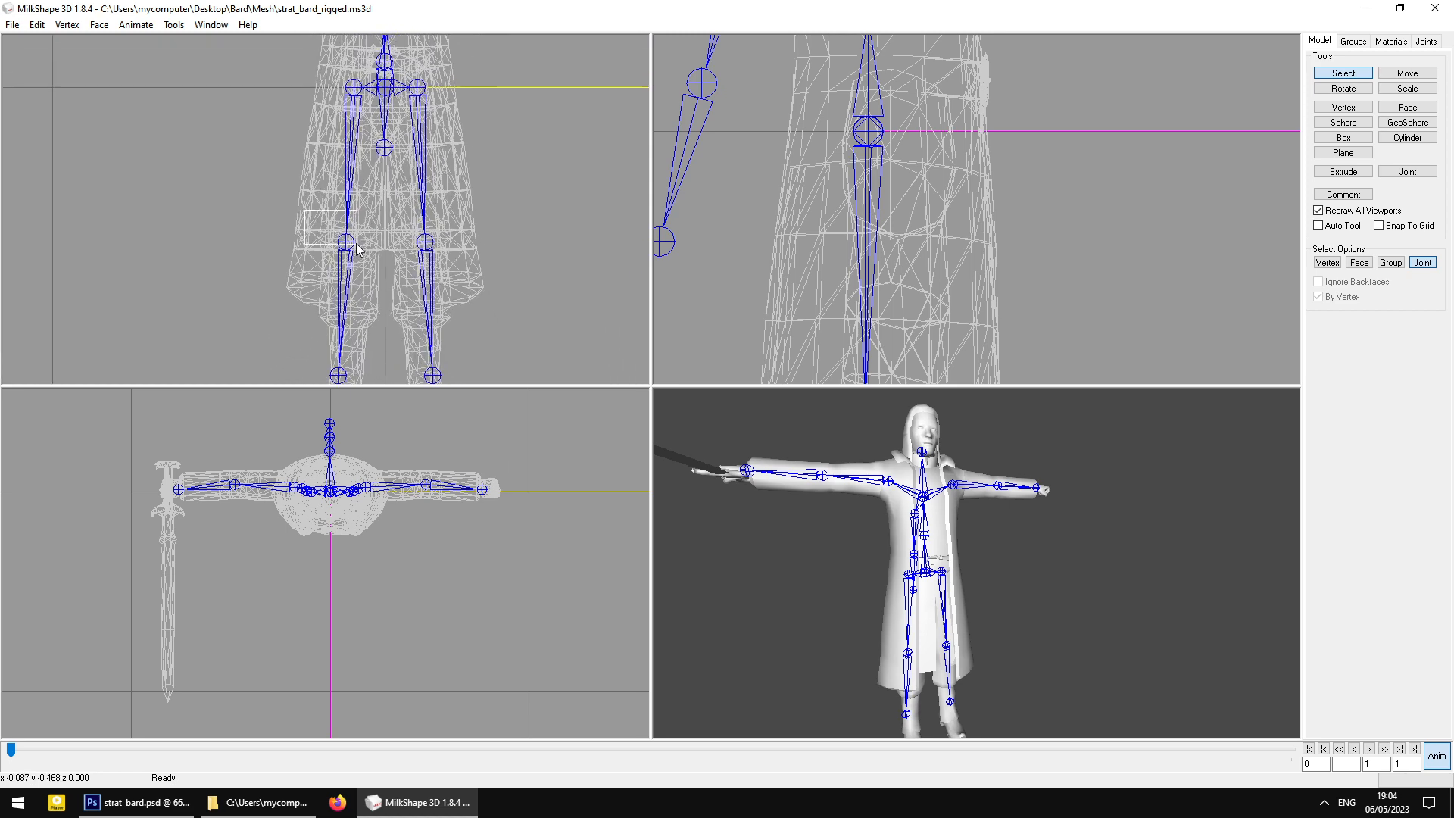
pyautogui.click(346, 242)
pyautogui.click(353, 87)
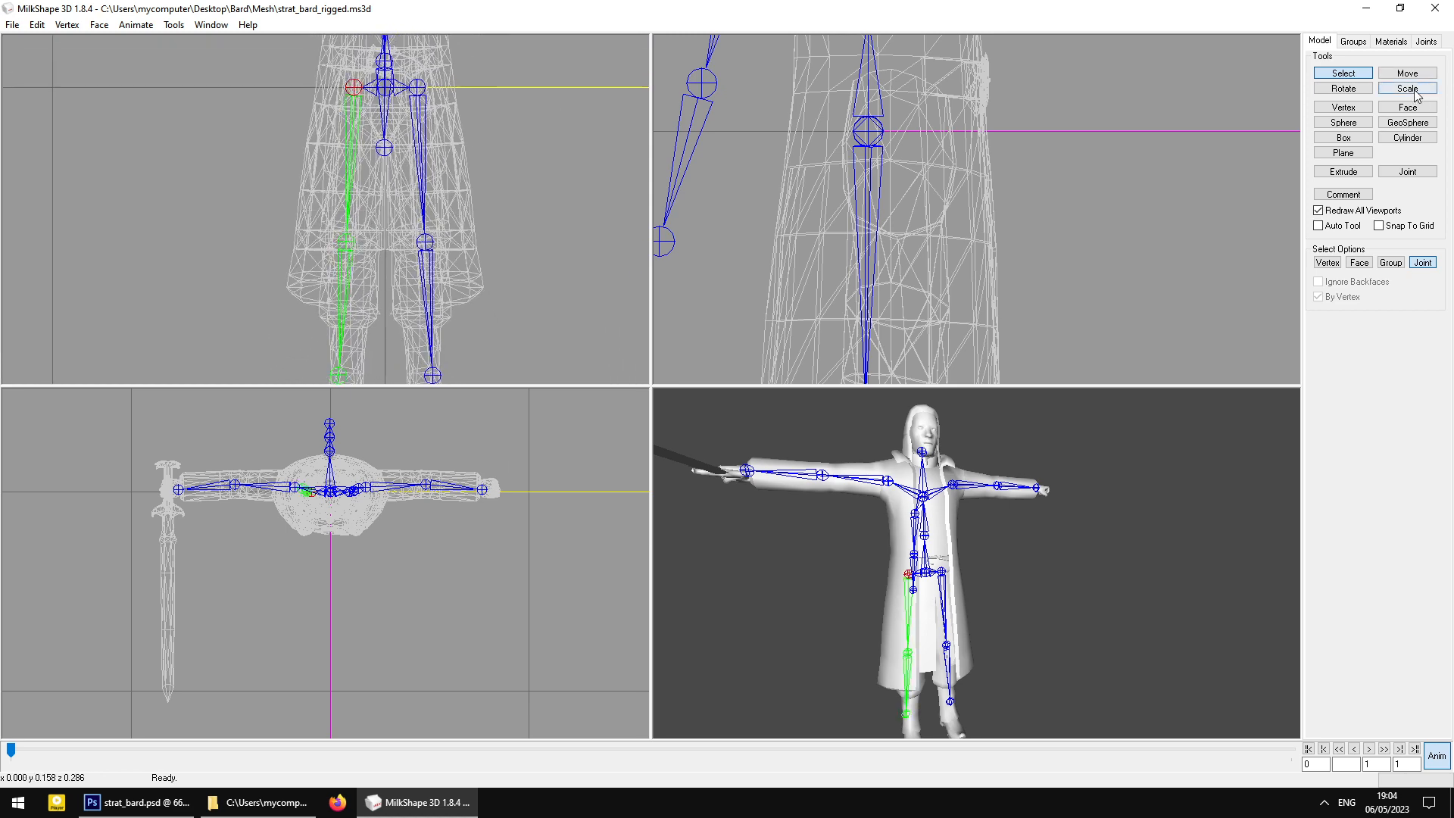
pyautogui.click(1344, 87)
pyautogui.moveTo(1057, 200); pyautogui.dragTo(1083, 201)
pyautogui.moveTo(892, 611); pyautogui.dragTo(995, 631)
pyautogui.scroll(3, 995, 631)
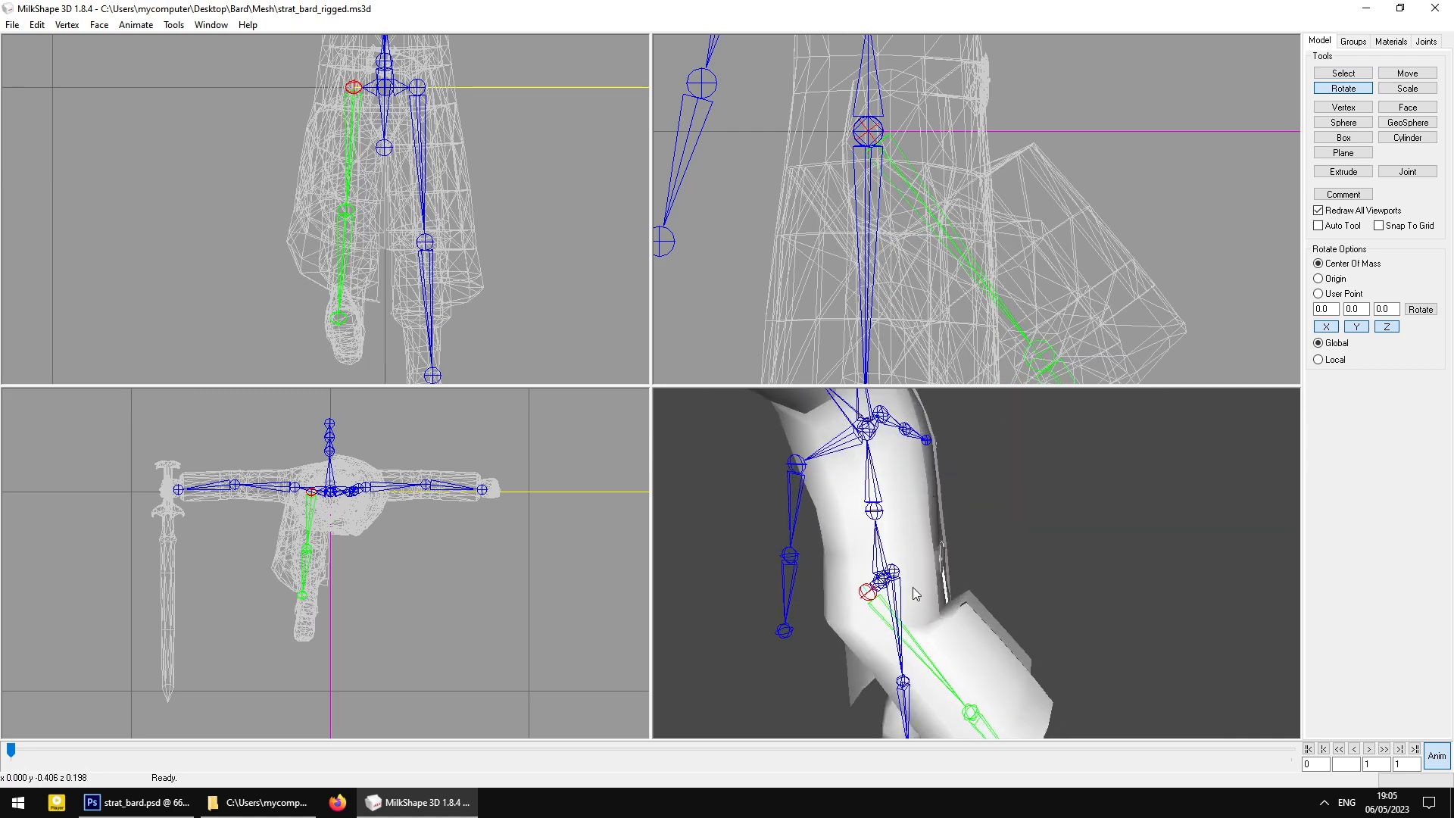
pyautogui.moveTo(914, 592); pyautogui.dragTo(938, 606)
pyautogui.moveTo(1018, 228); pyautogui.dragTo(1020, 257)
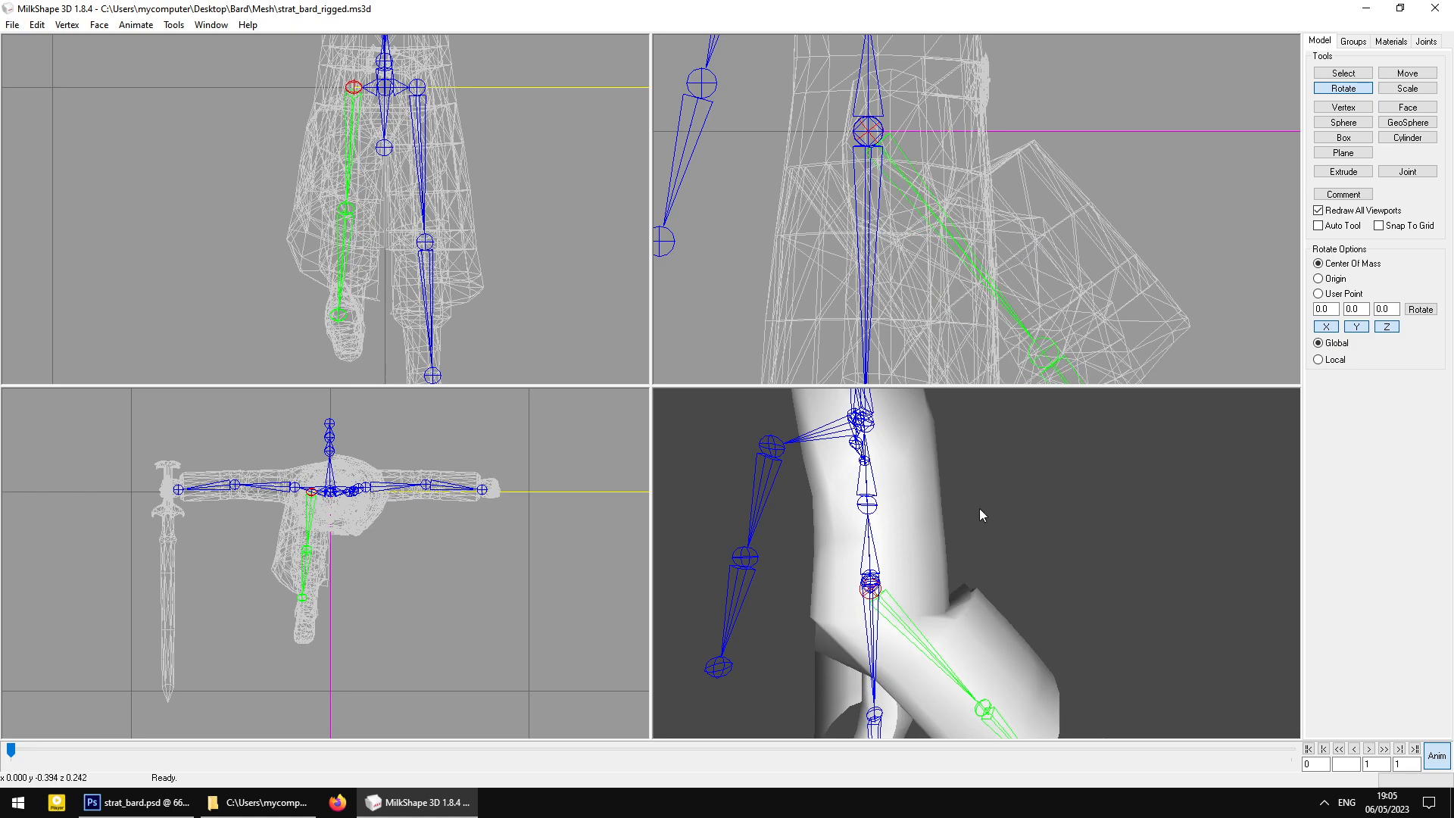
pyautogui.moveTo(980, 508); pyautogui.dragTo(902, 551)
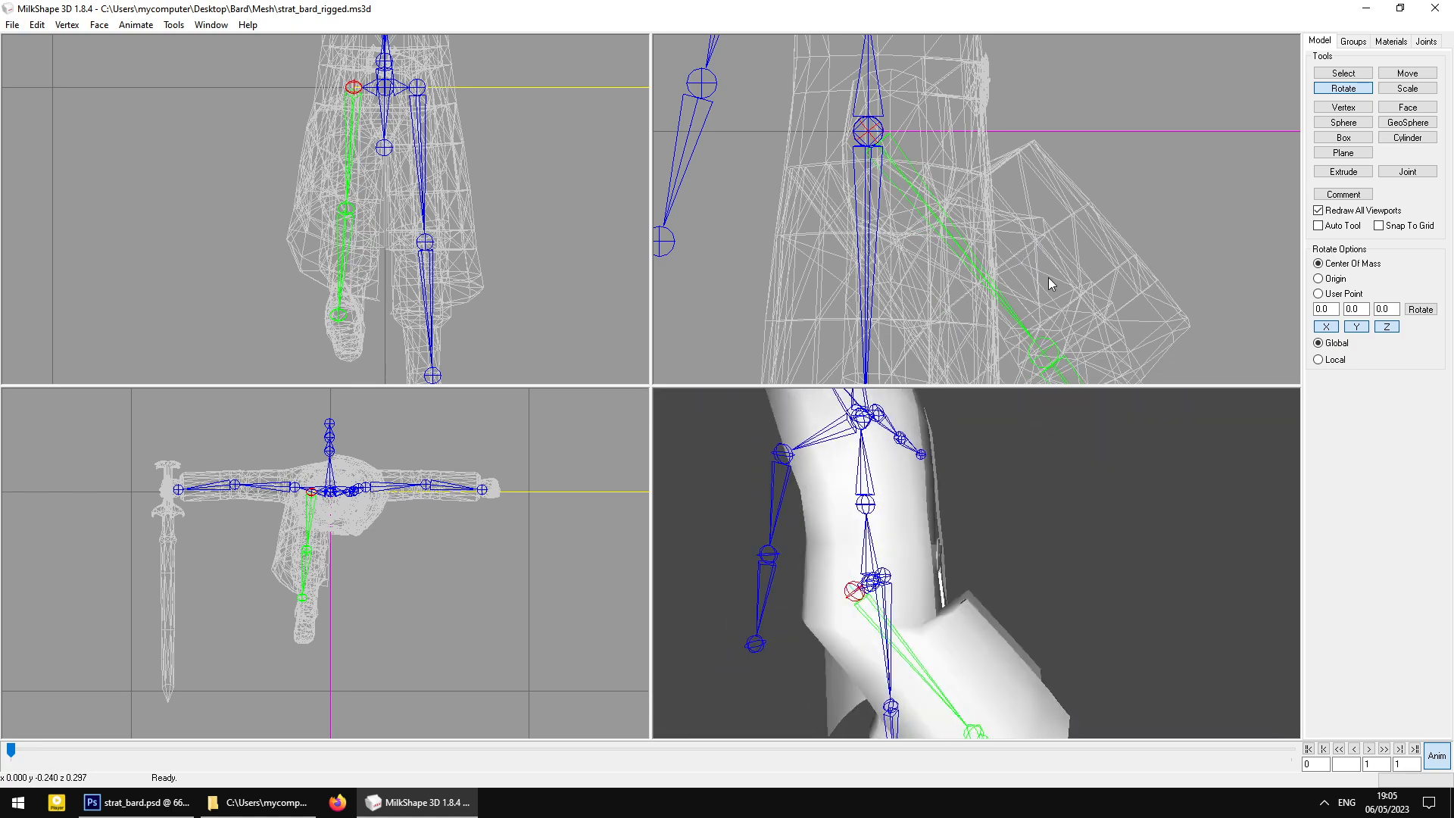
# Undo the thigh rotation, swing the right thigh joint forward again by a smaller angle and inspect the coat from the front
pyautogui.moveTo(1048, 277)
pyautogui.mouseDown()
pyautogui.moveTo(1008, 292)
pyautogui.moveTo(1034, 294)
pyautogui.mouseUp()
pyautogui.hotkey('ctrl', 'z')
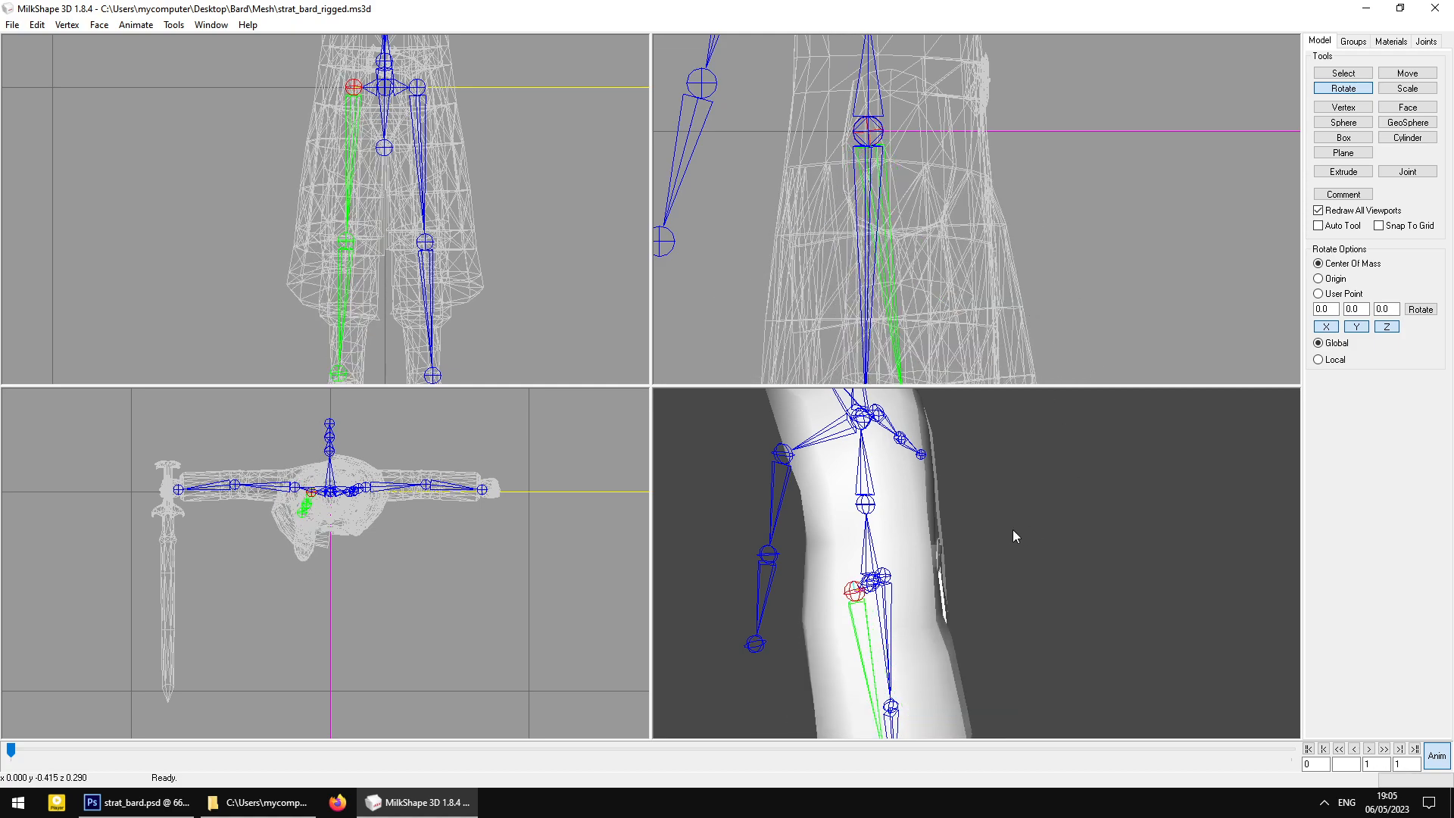
pyautogui.moveTo(1012, 529); pyautogui.dragTo(989, 479)
pyautogui.moveTo(1060, 273); pyautogui.dragTo(1072, 243)
pyautogui.moveTo(995, 519); pyautogui.dragTo(770, 515)
pyautogui.moveTo(814, 517); pyautogui.dragTo(862, 518)
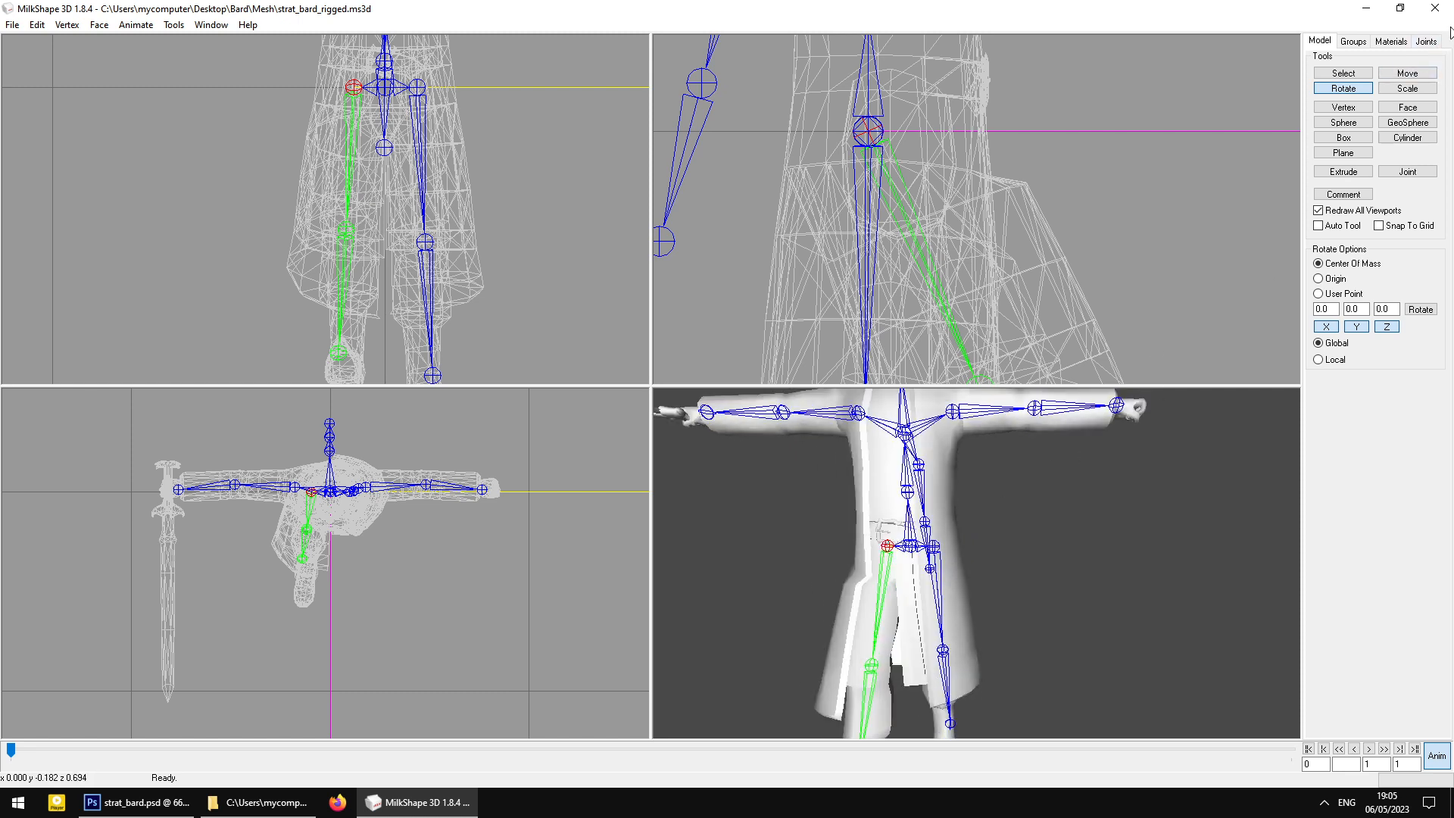
# Draw the vertices with bone colors and examine the joint assignments around the hips and the raised right thigh
pyautogui.click(1427, 39)
pyautogui.click(1343, 312)
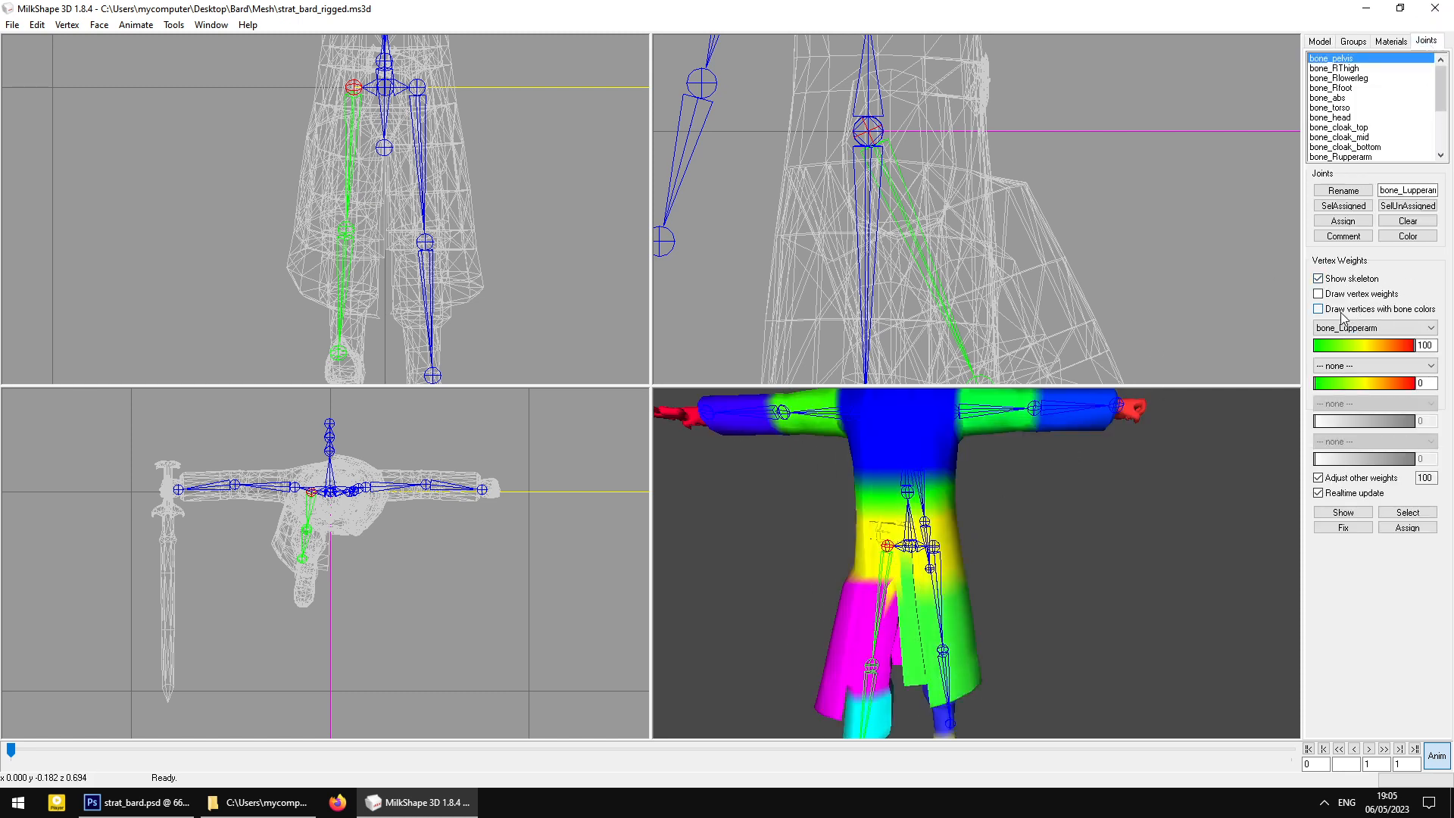
pyautogui.moveTo(840, 578); pyautogui.dragTo(903, 575)
pyautogui.scroll(3, 903, 576)
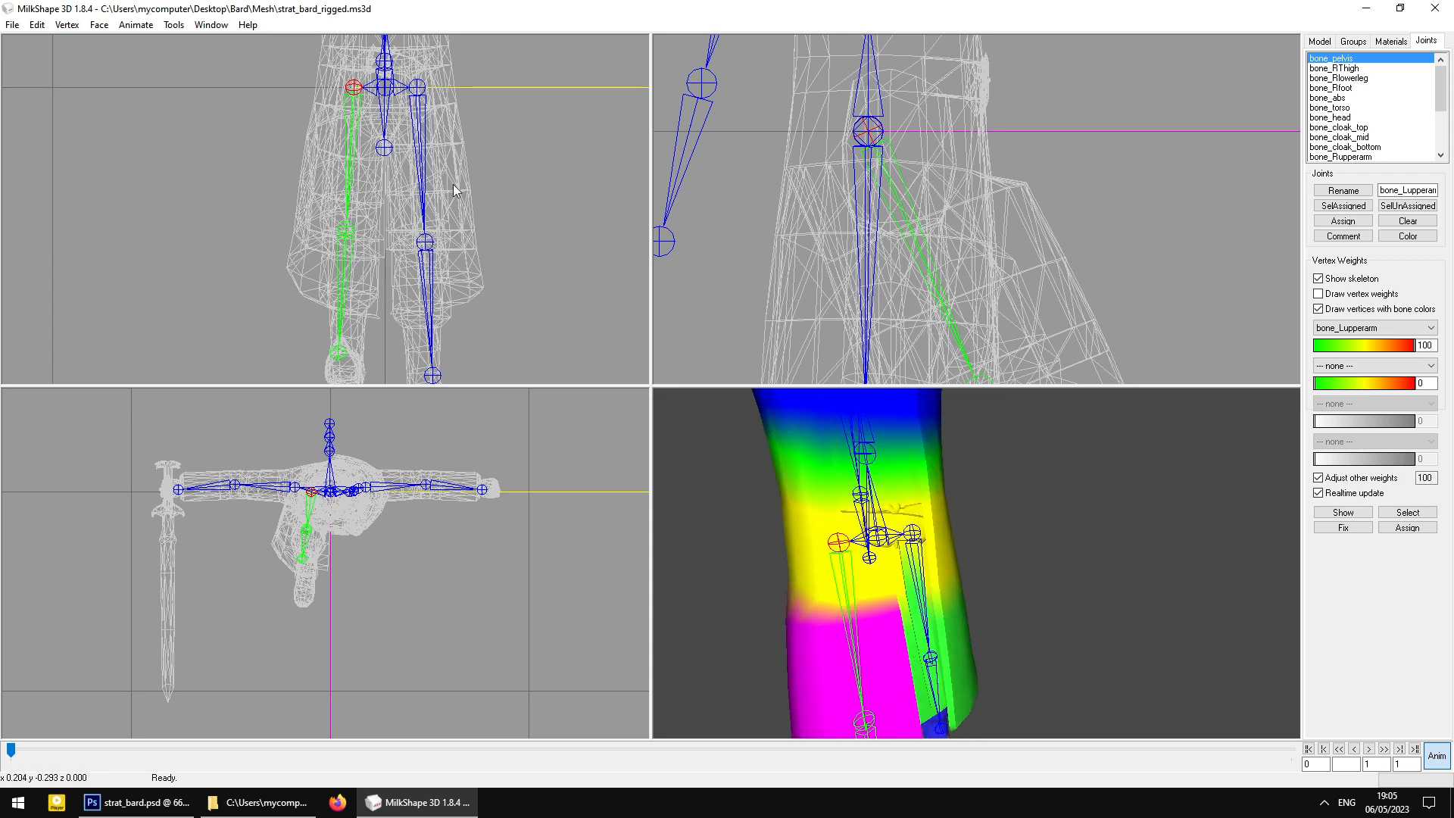
pyautogui.keyDown('ctrl'); pyautogui.moveTo(458, 180); pyautogui.dragTo(491, 248); pyautogui.keyUp('ctrl')
pyautogui.moveTo(973, 610); pyautogui.dragTo(1107, 402)
pyautogui.scroll(2, 864, 505)
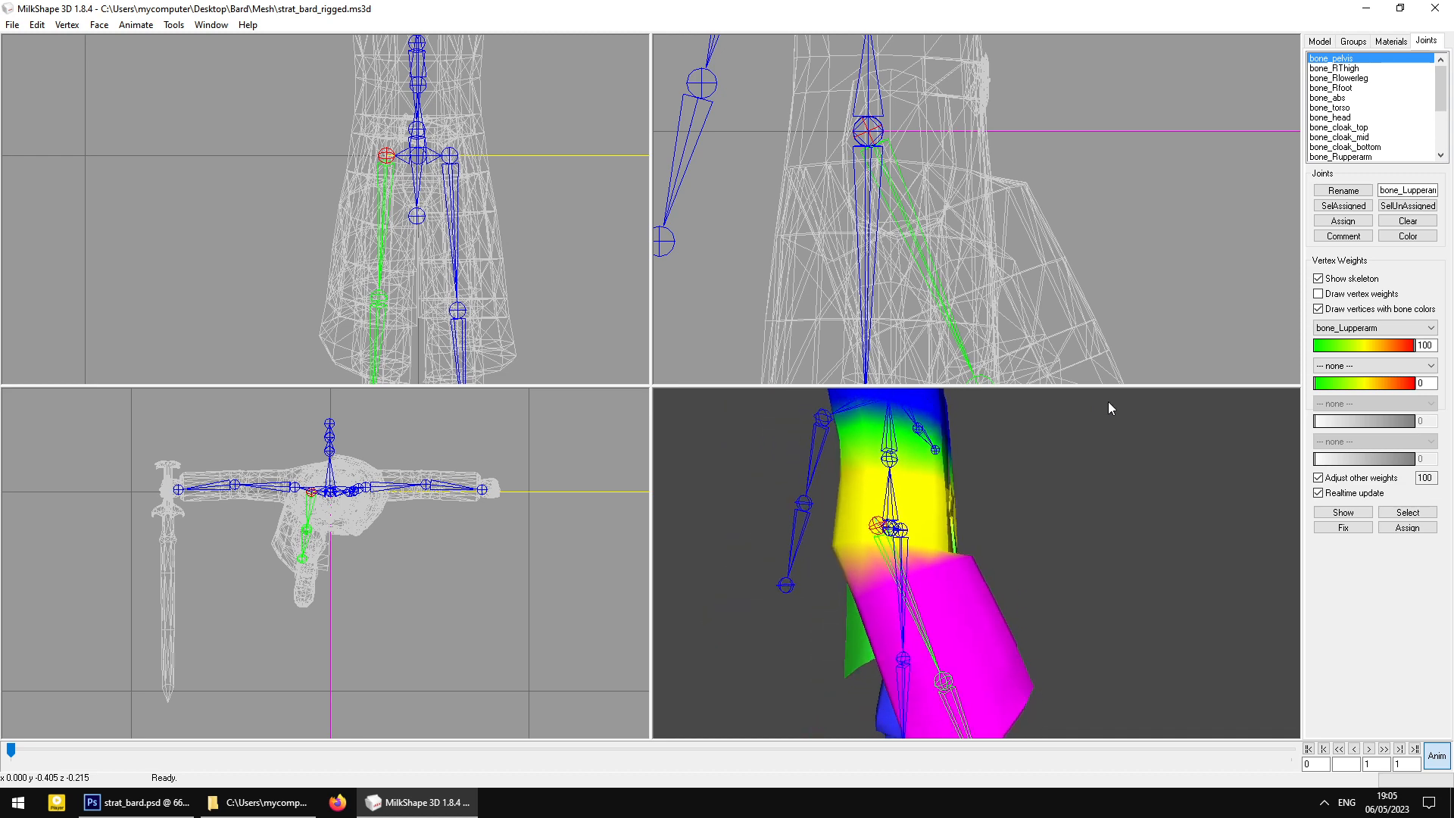
pyautogui.moveTo(977, 574); pyautogui.dragTo(799, 568)
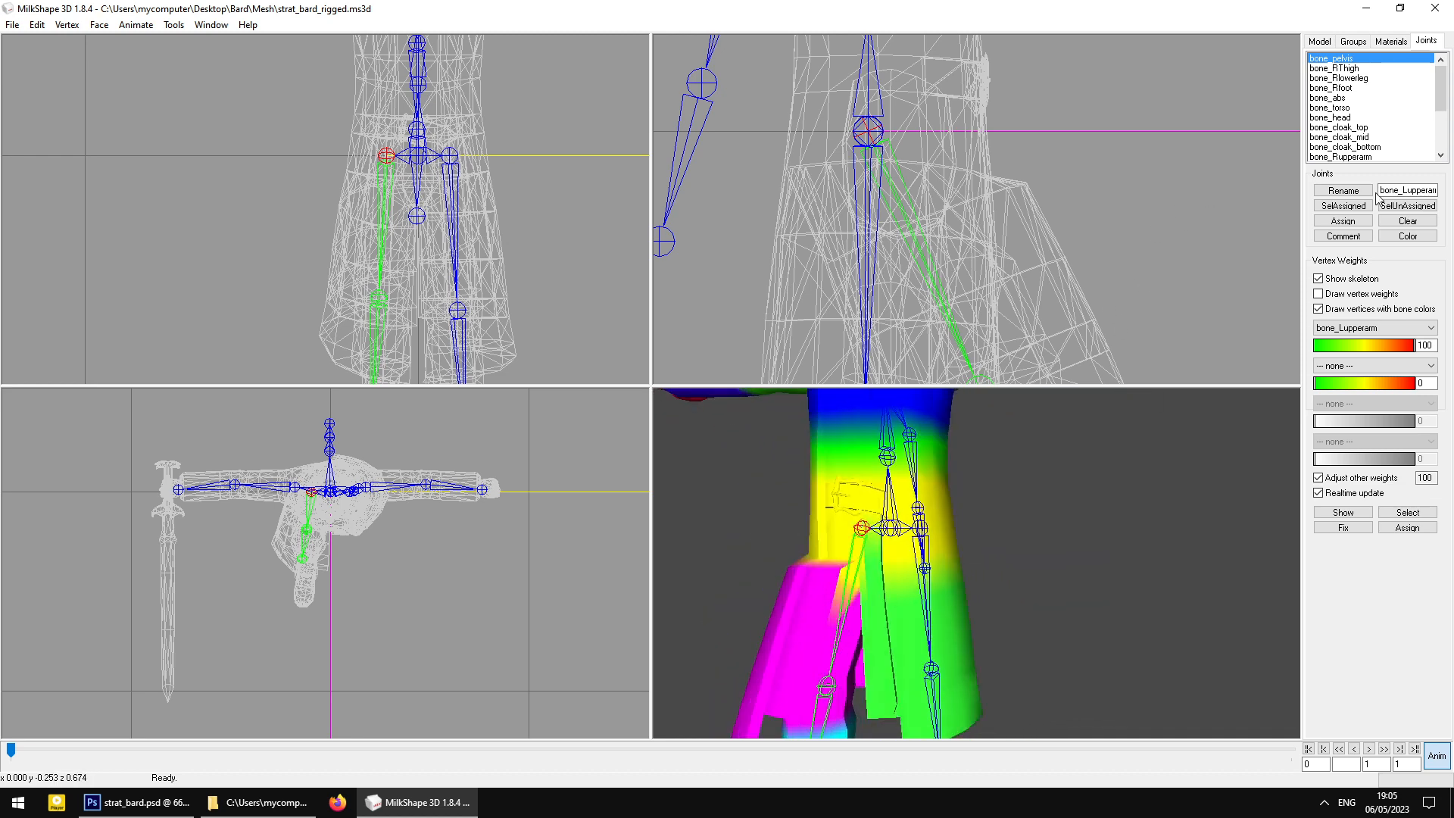
pyautogui.click(1333, 311)
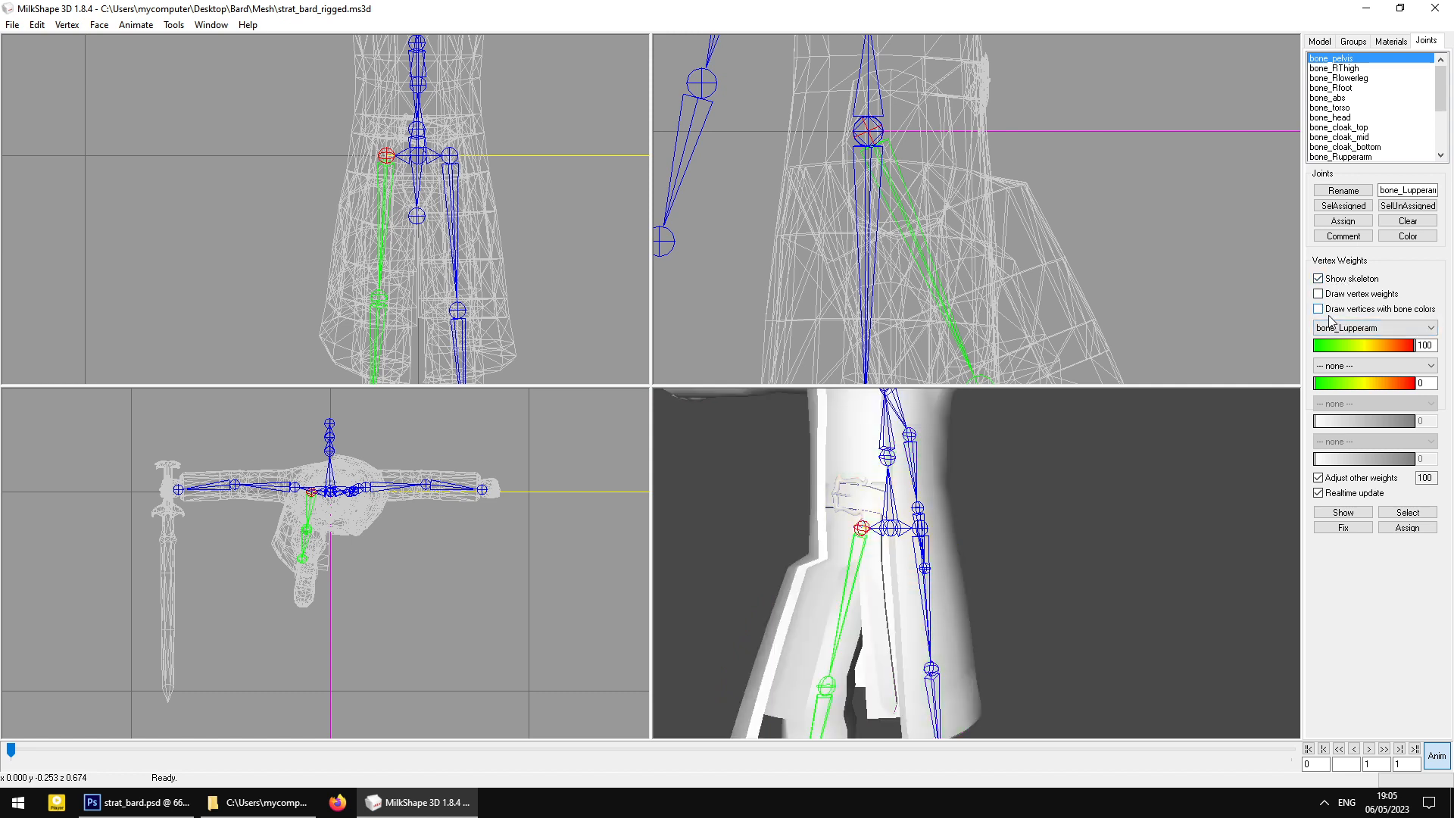
pyautogui.click(1333, 311)
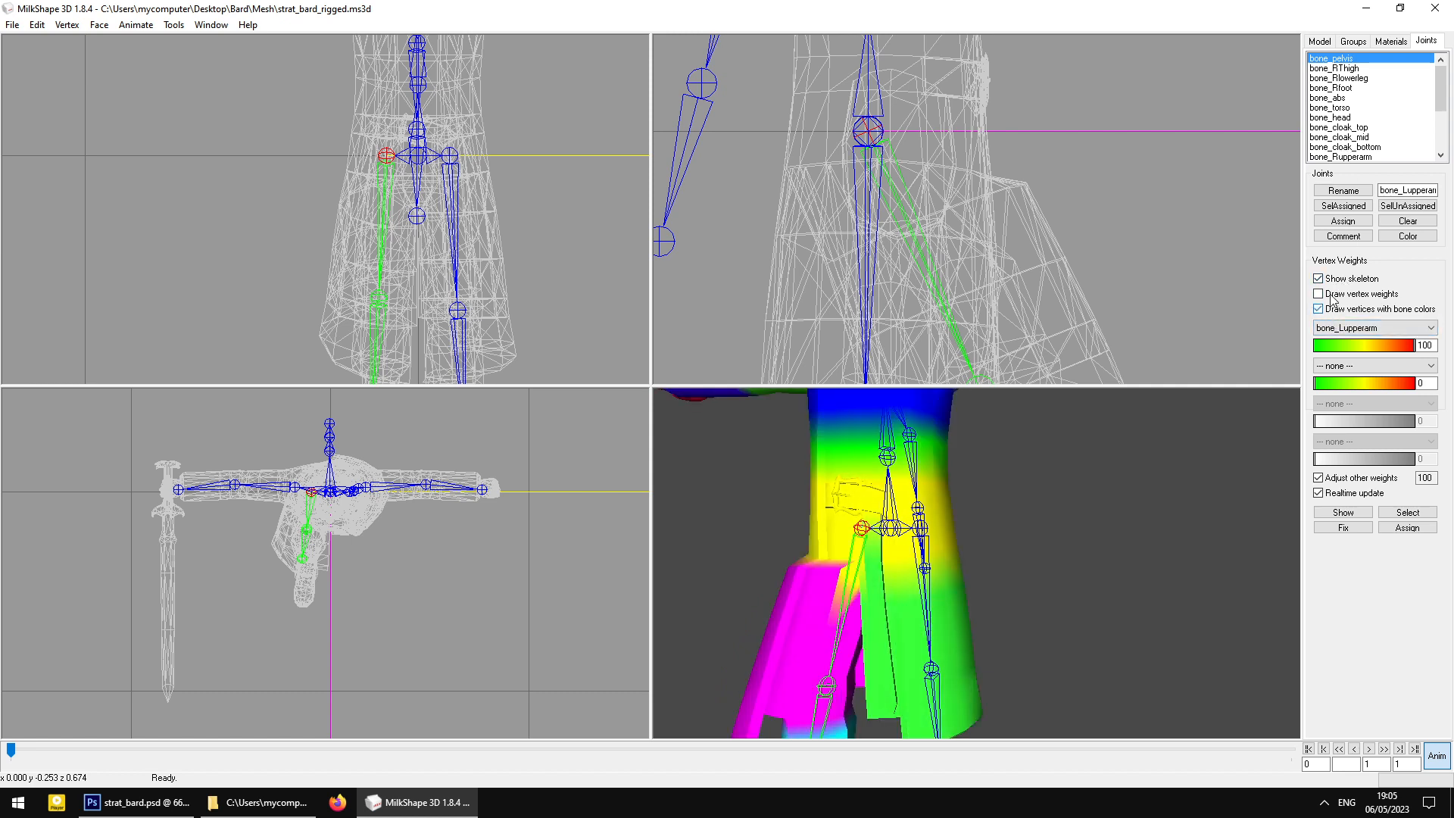
# Leave animation mode and try to box-select the coat vertices just below the right hip joint in the front view
pyautogui.click(1434, 758)
pyautogui.click(1319, 41)
pyautogui.click(1343, 73)
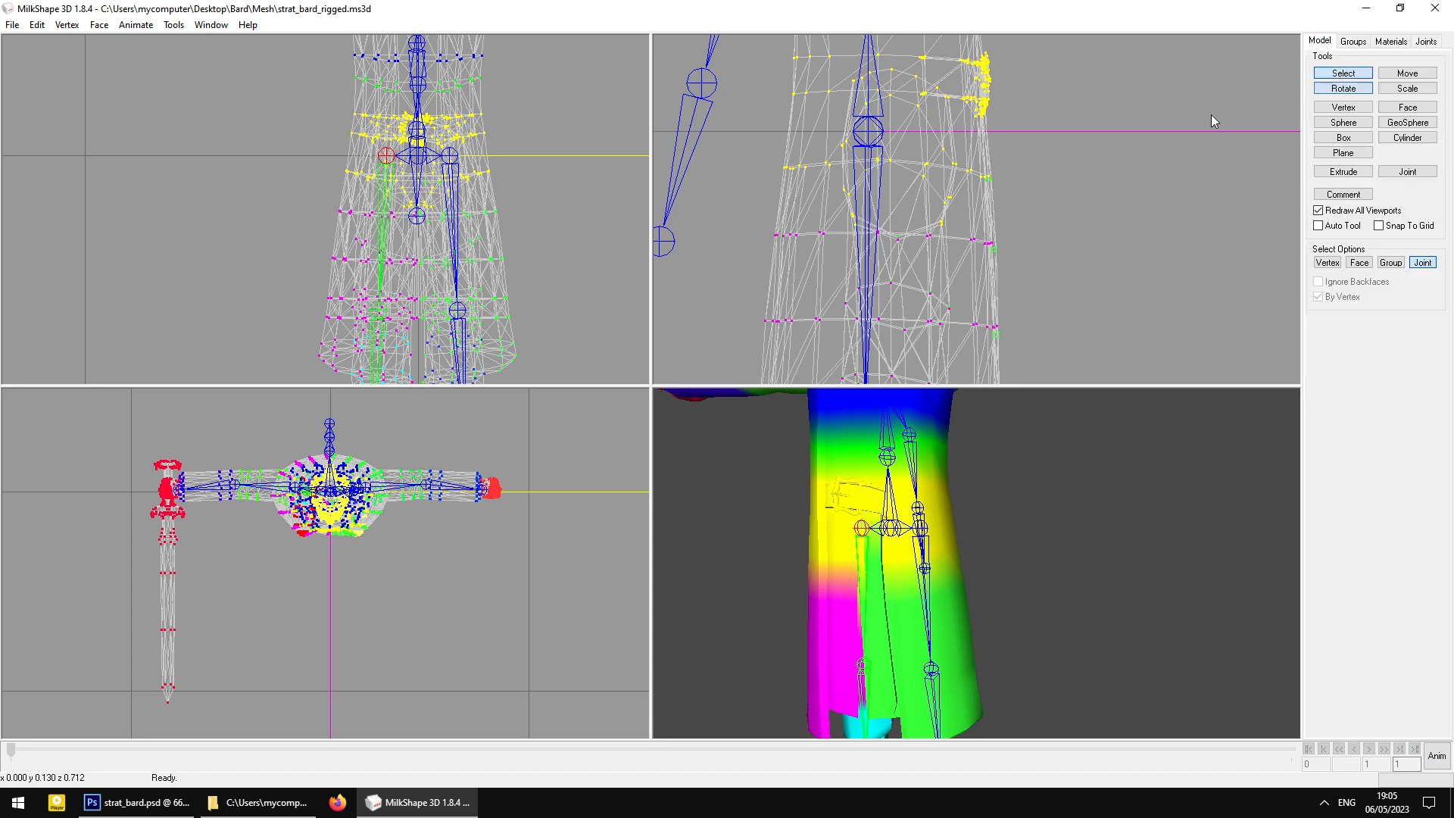
pyautogui.scroll(3, 372, 256)
pyautogui.scroll(1, 371, 251)
pyautogui.keyDown('ctrl'); pyautogui.moveTo(419, 217); pyautogui.dragTo(305, 229); pyautogui.keyUp('ctrl')
pyautogui.scroll(2, 357, 229)
pyautogui.scroll(1, 265, 206)
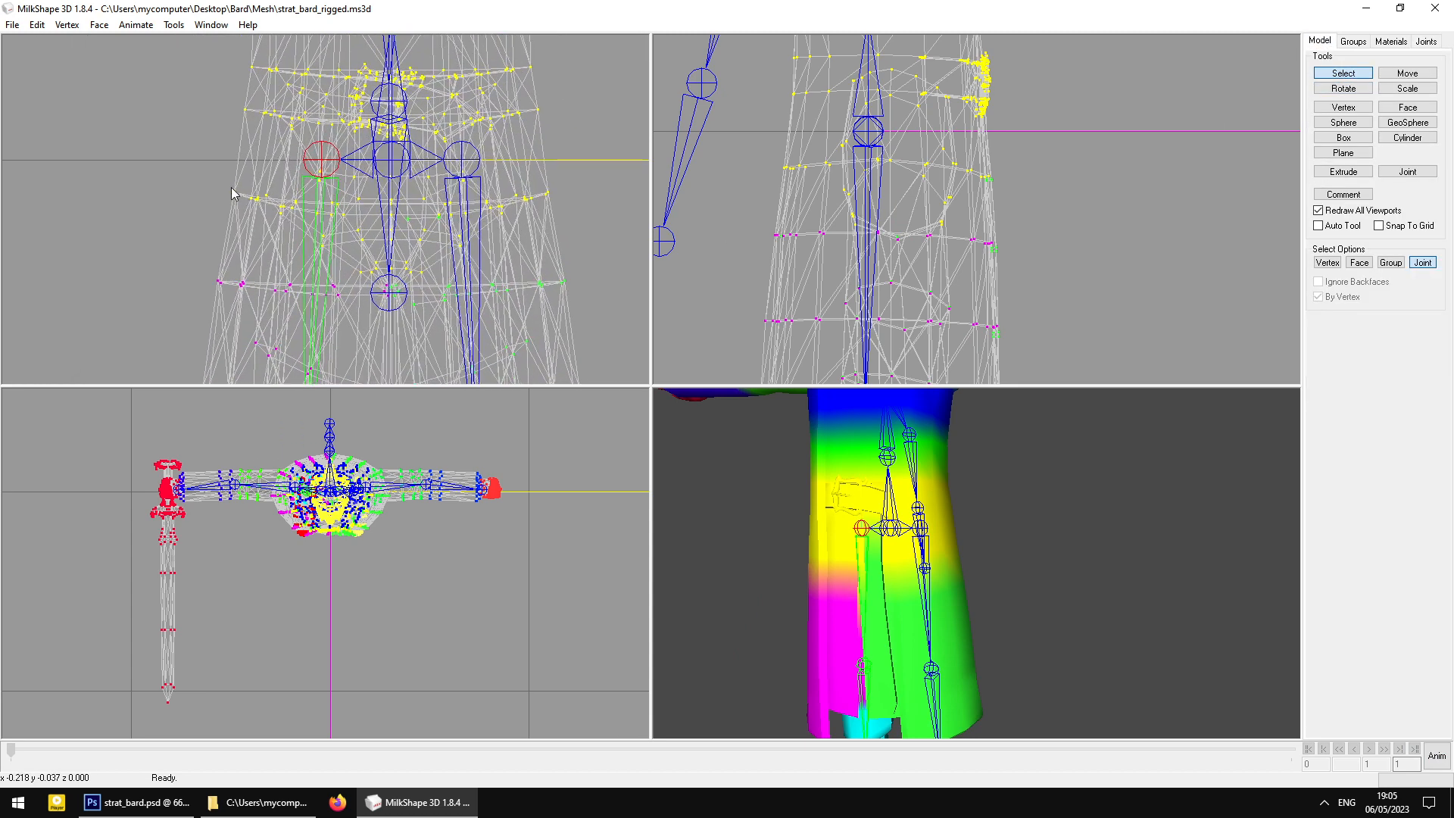
pyautogui.moveTo(217, 183); pyautogui.dragTo(384, 293)
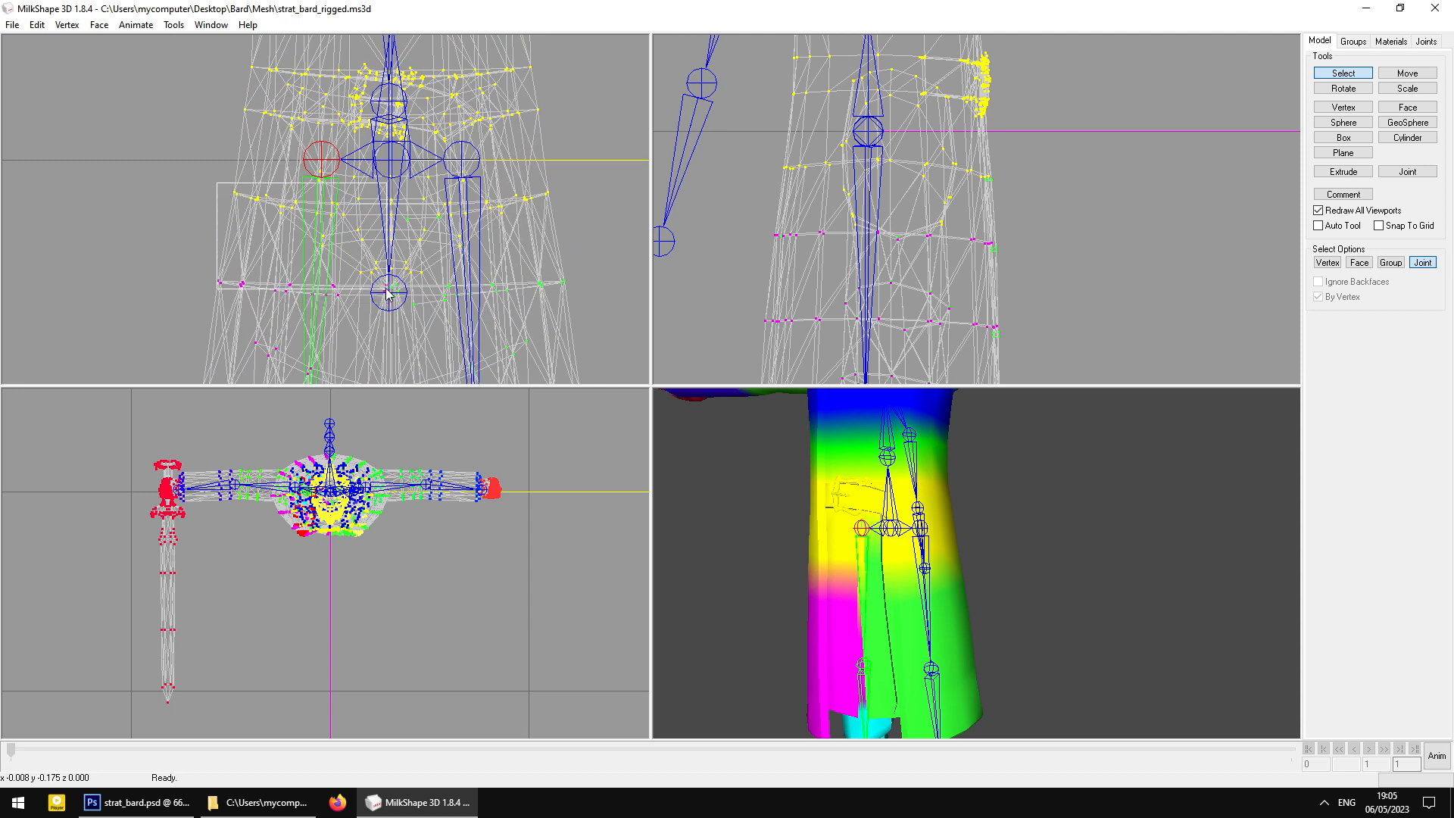
pyautogui.moveTo(384, 294); pyautogui.dragTo(385, 295)
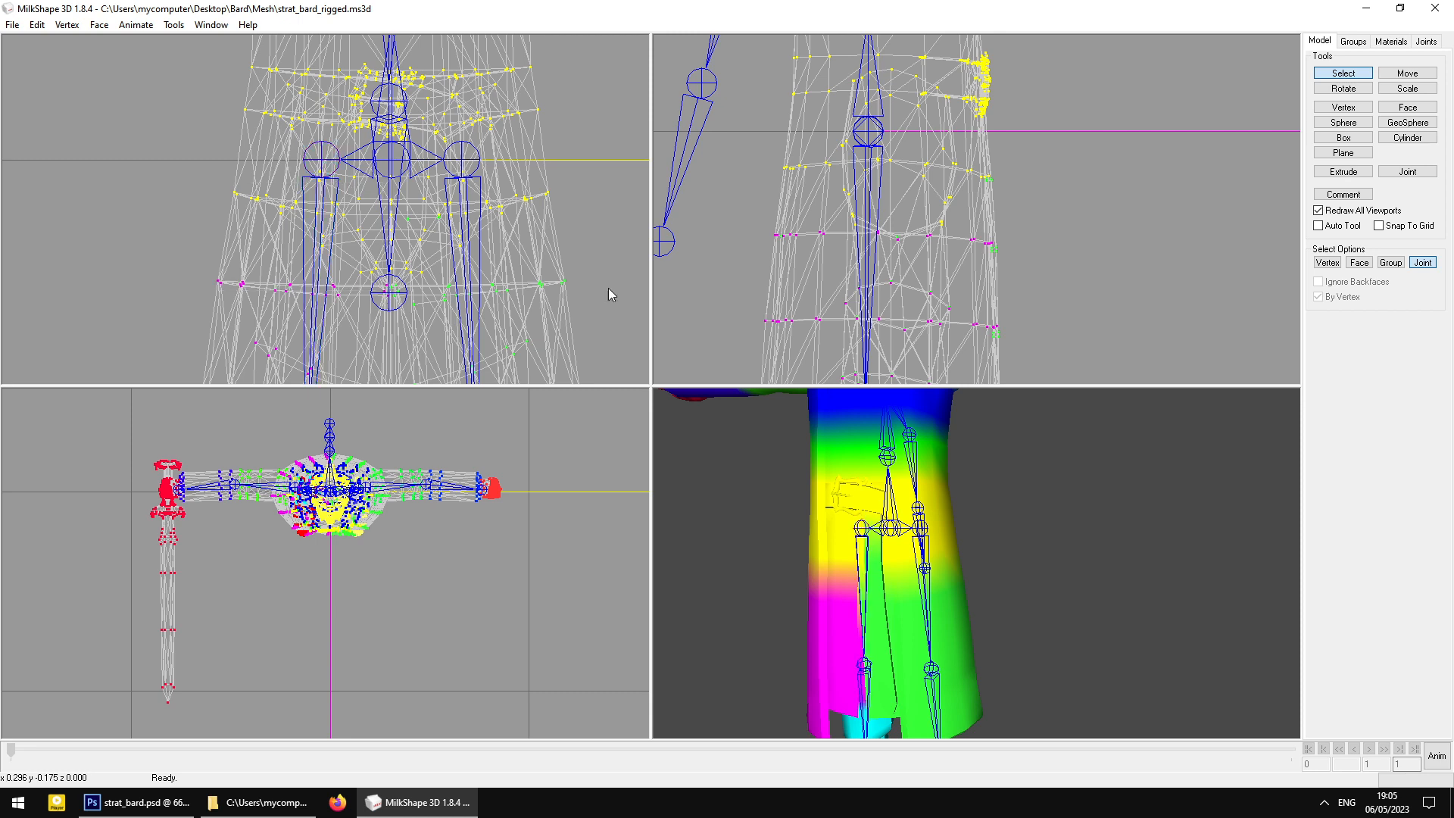
# Select the vertices just below the right hip joint, from the coat's outer edge to the centre, and assign them to bone_RThigh
pyautogui.click(1326, 262)
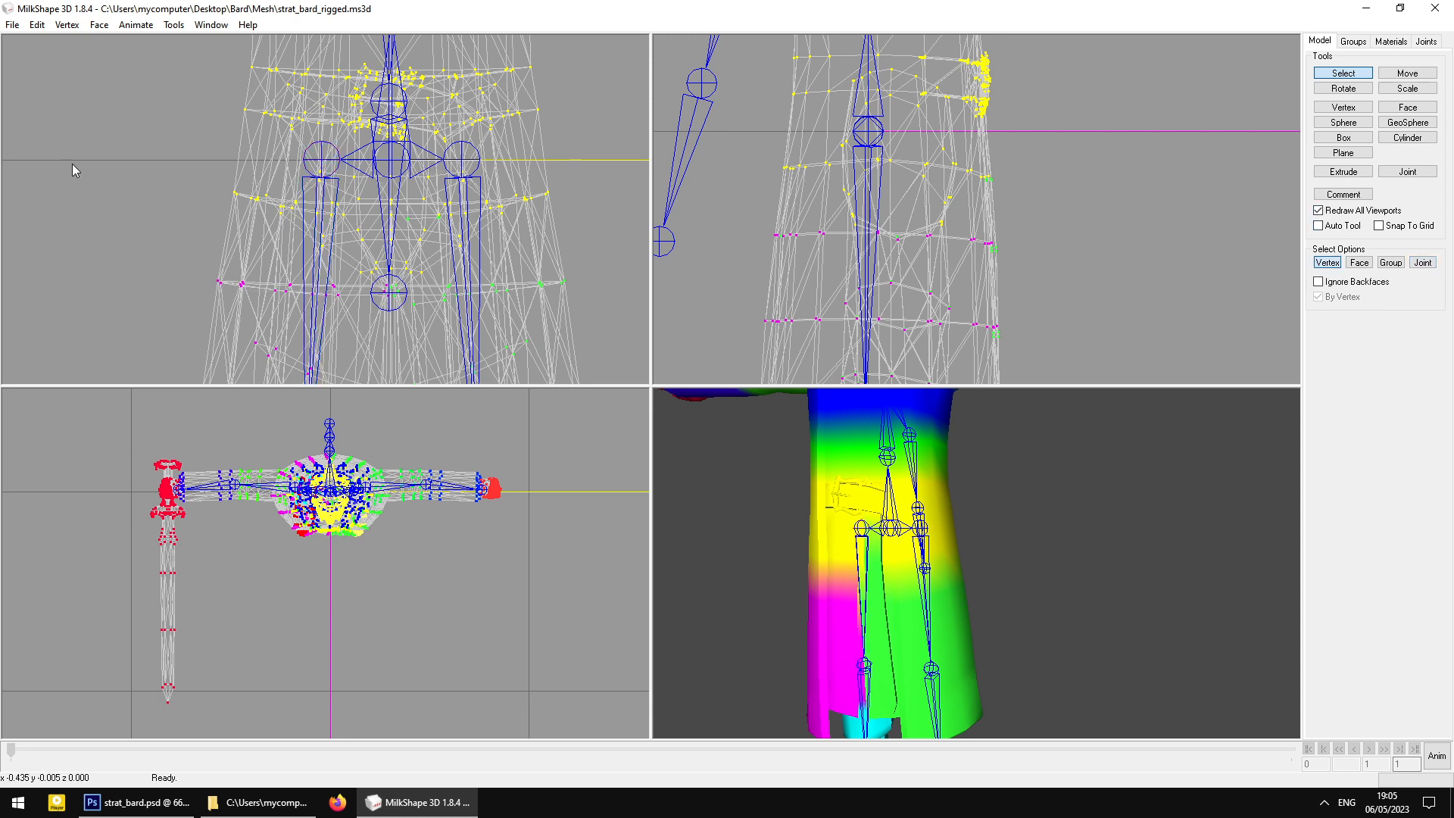
pyautogui.moveTo(185, 175); pyautogui.dragTo(388, 309)
pyautogui.moveTo(210, 197); pyautogui.dragTo(327, 229)
pyautogui.moveTo(224, 203); pyautogui.dragTo(386, 295)
pyautogui.click(1426, 41)
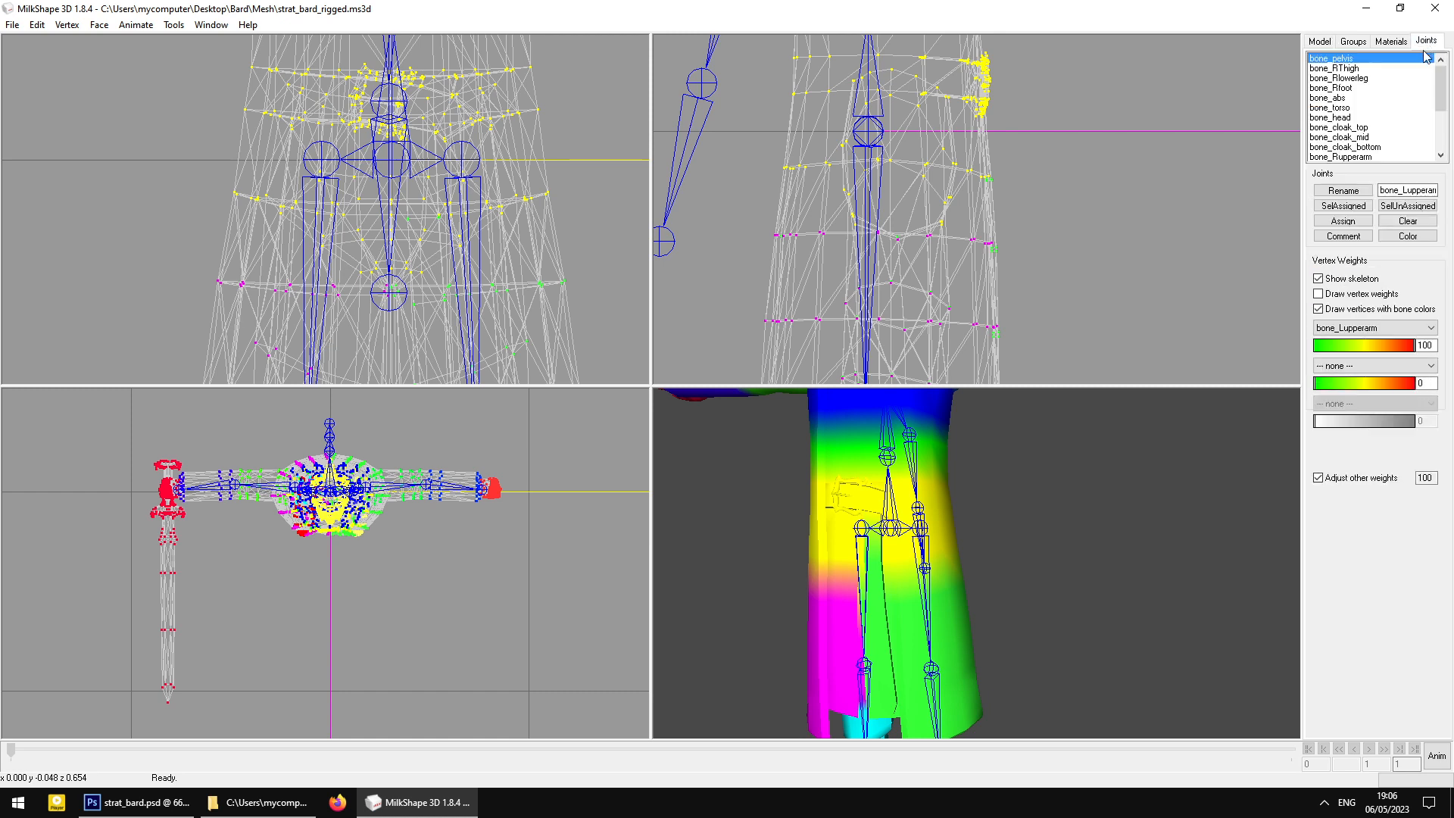
pyautogui.click(1352, 68)
pyautogui.click(1342, 221)
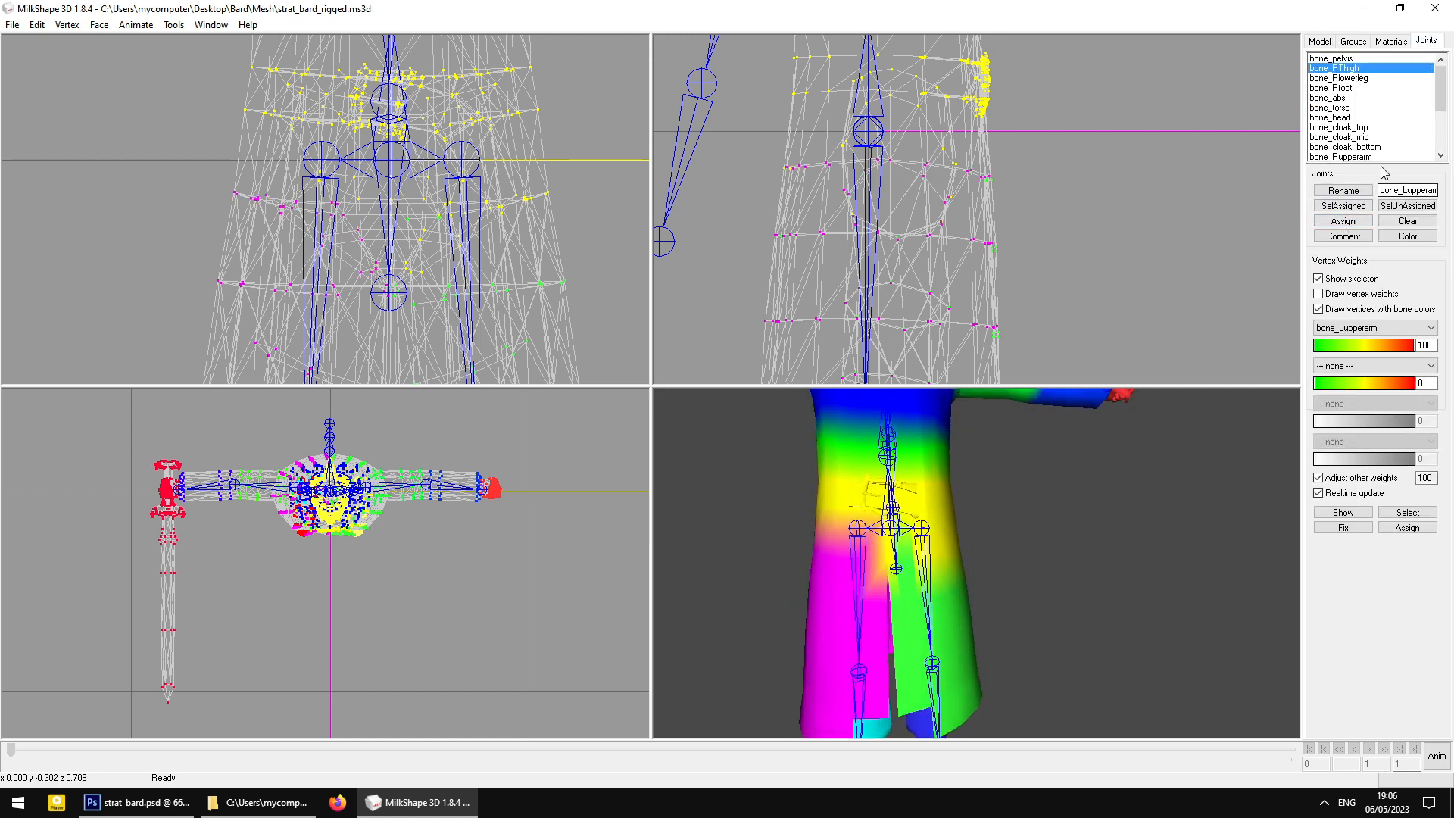
# Test the new assignment in animation mode by rotating the right thigh joint forward and inspecting the coat
pyautogui.click(1435, 755)
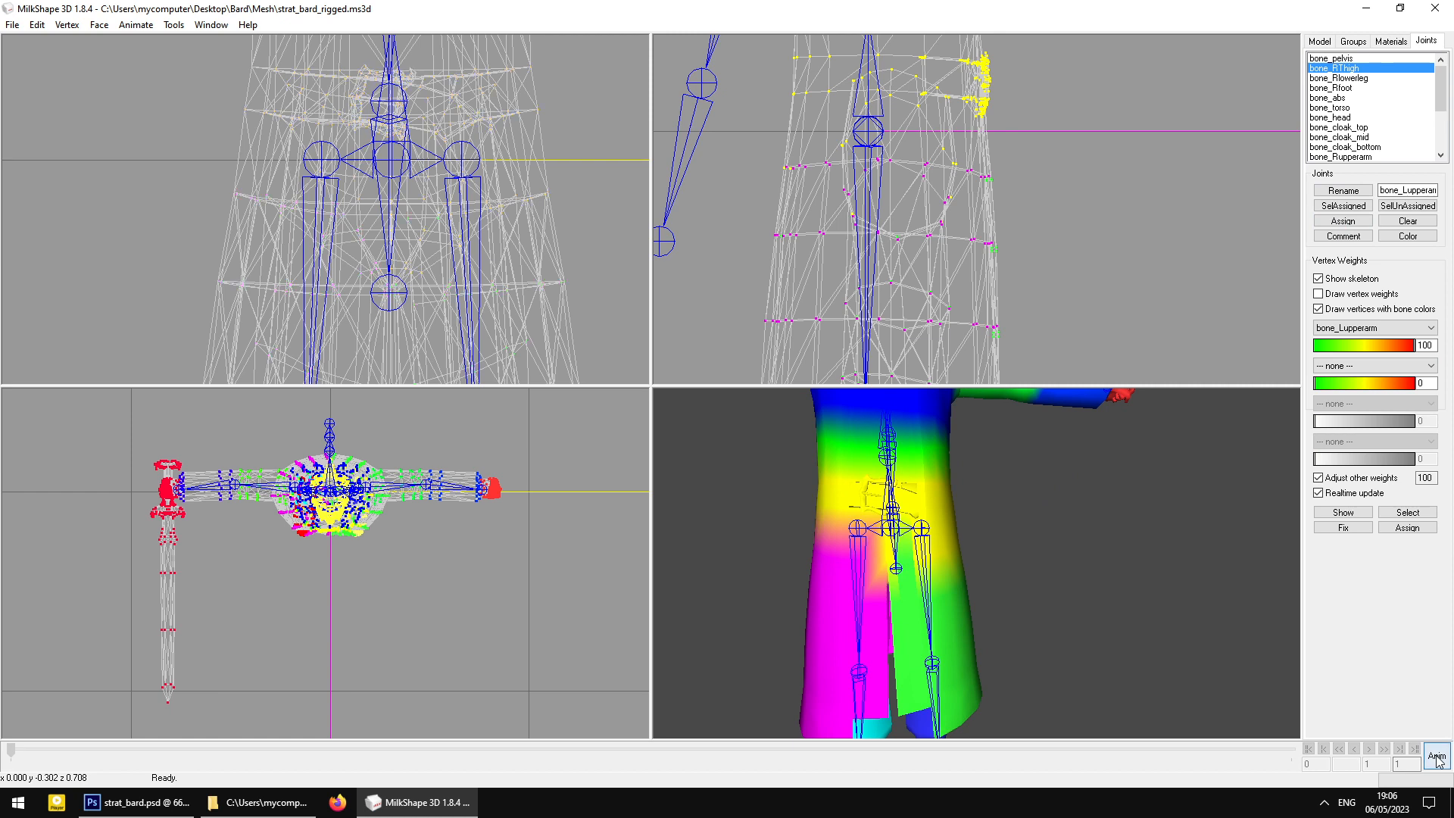
pyautogui.click(1318, 42)
pyautogui.click(1423, 263)
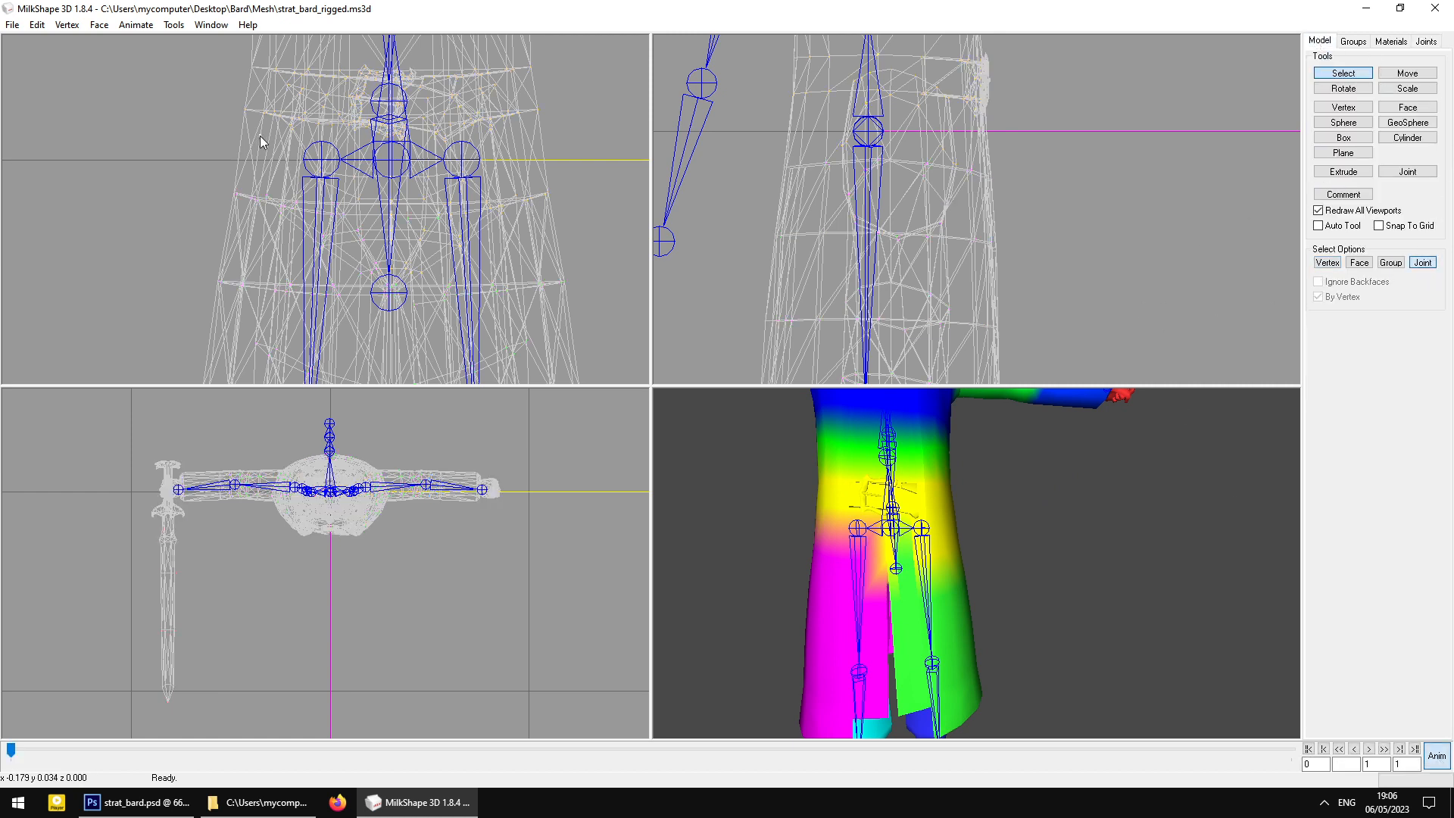
pyautogui.click(321, 160)
pyautogui.click(1344, 88)
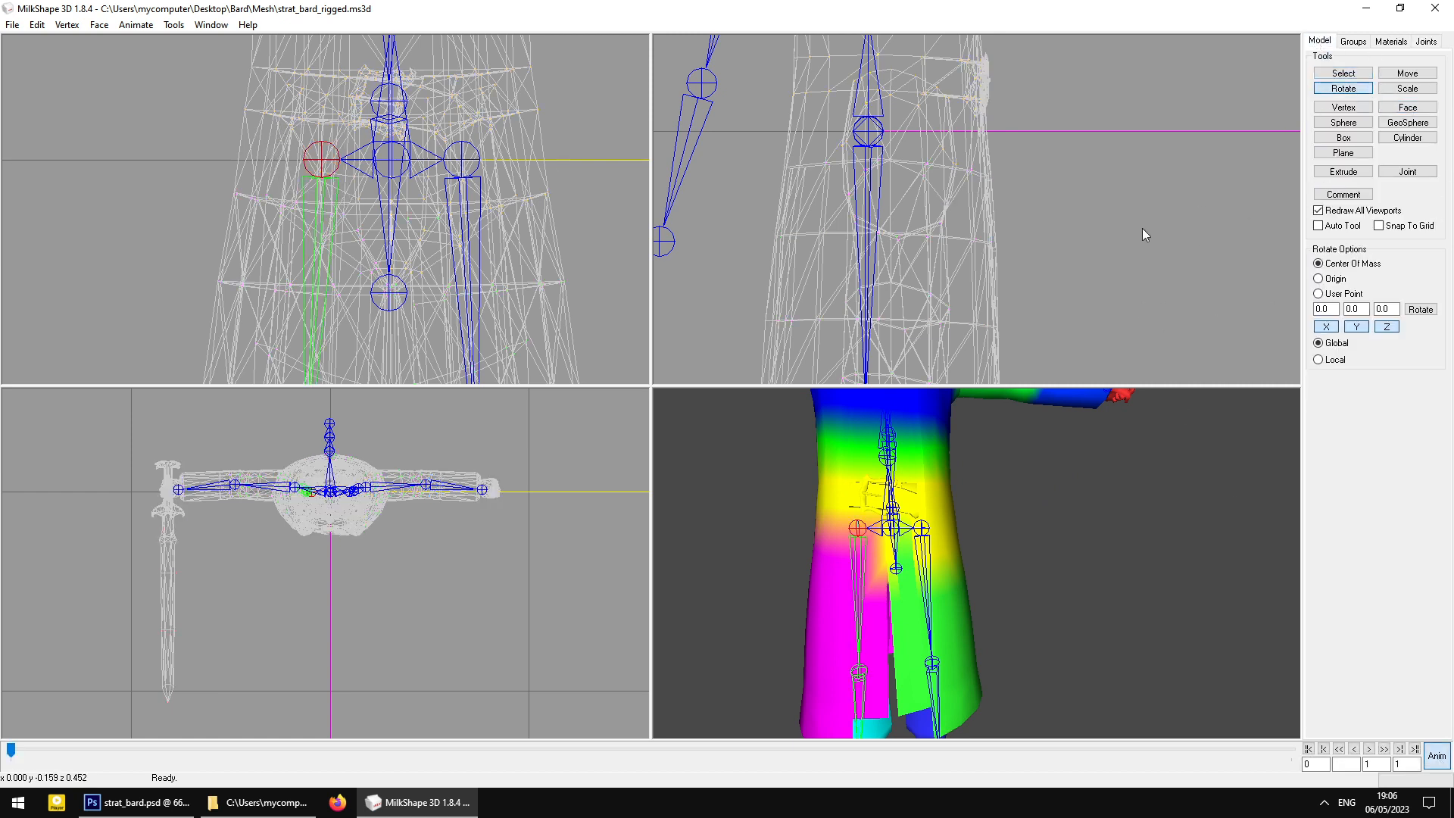
pyautogui.moveTo(1142, 229)
pyautogui.mouseDown()
pyautogui.moveTo(1183, 215)
pyautogui.moveTo(1160, 234)
pyautogui.mouseUp()
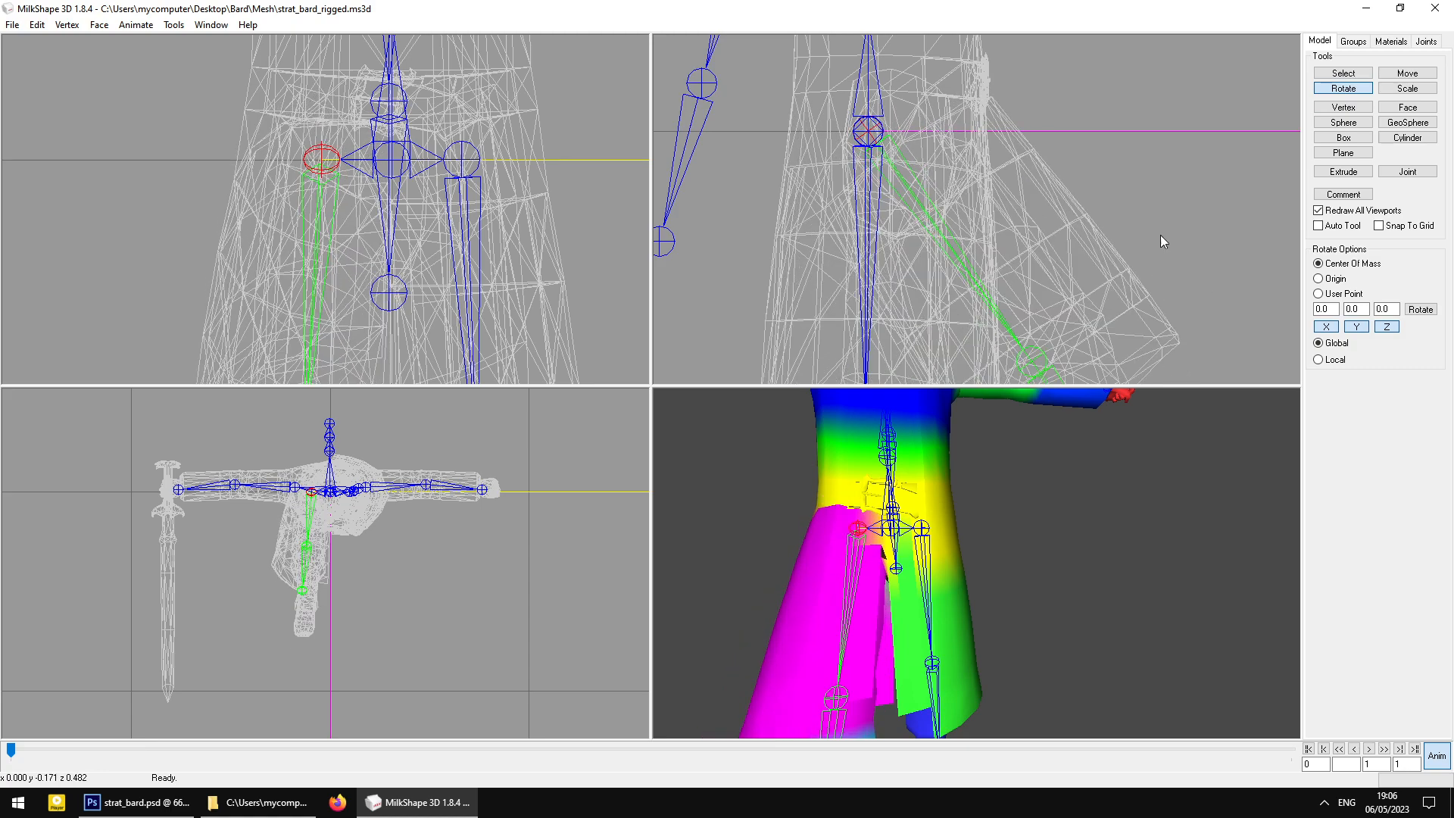
pyautogui.moveTo(757, 575); pyautogui.dragTo(906, 621)
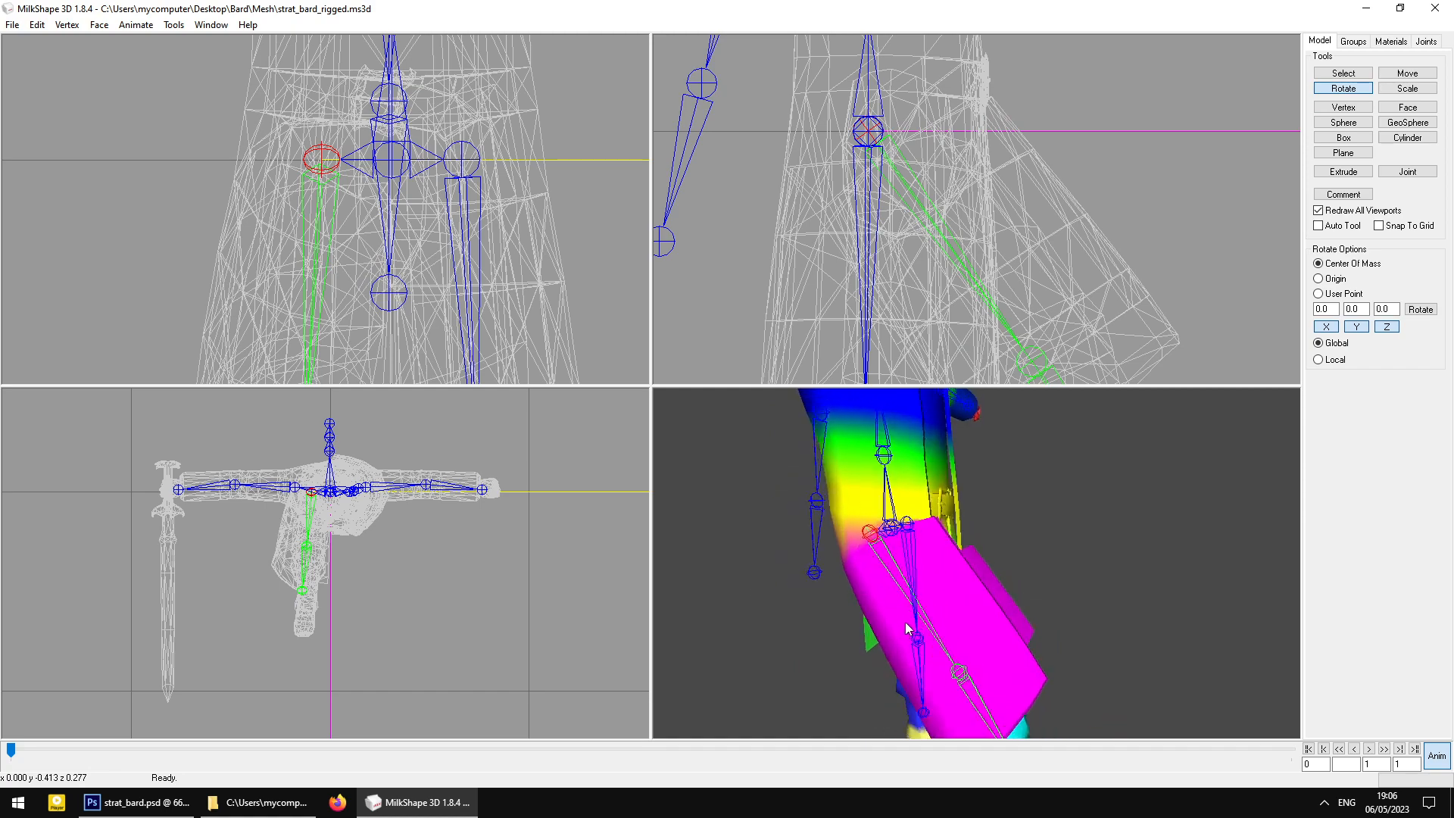
pyautogui.moveTo(1053, 303)
pyautogui.mouseDown()
pyautogui.moveTo(1061, 292)
pyautogui.moveTo(1029, 321)
pyautogui.moveTo(1062, 318)
pyautogui.mouseUp()
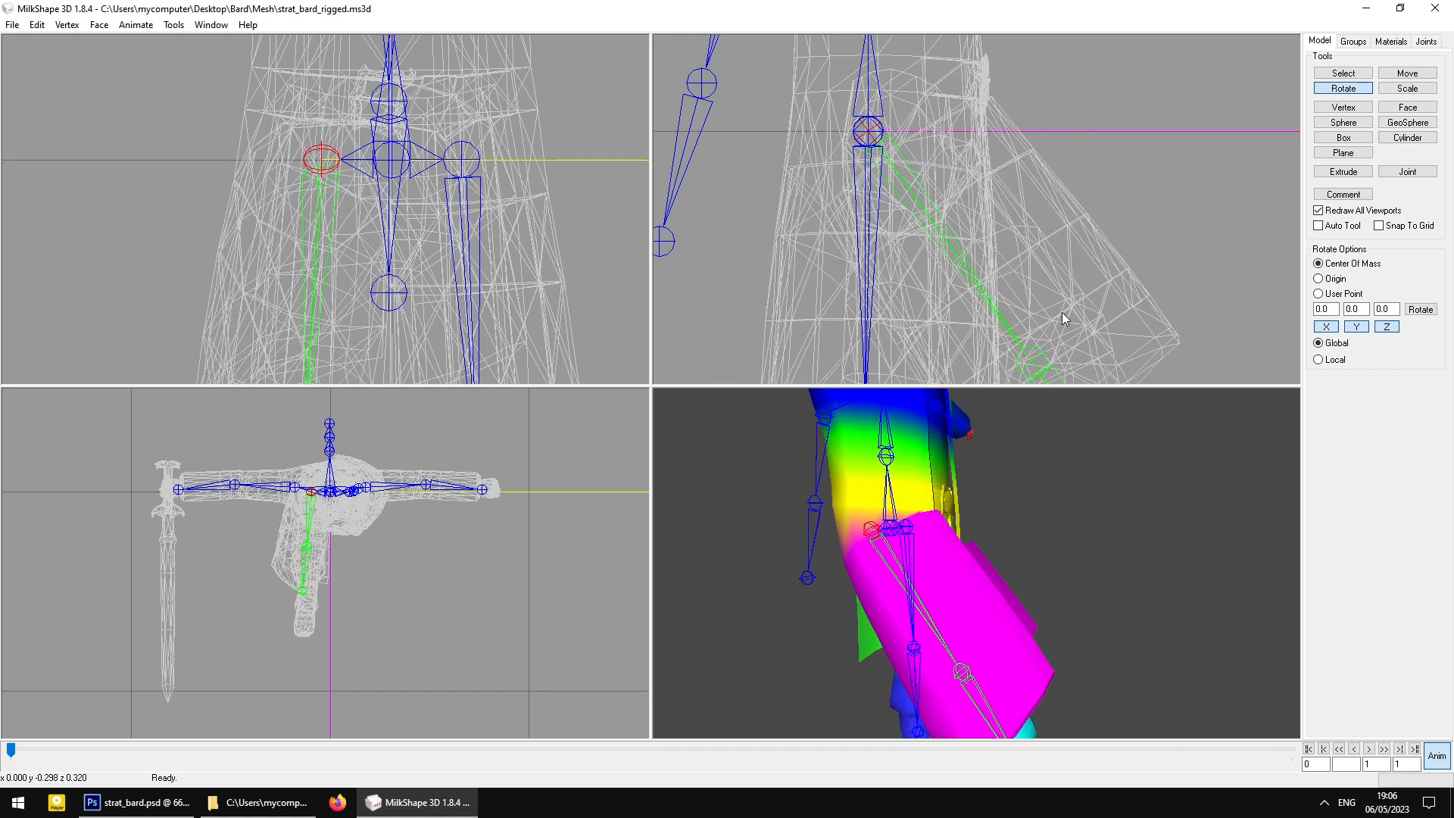
pyautogui.moveTo(1024, 621); pyautogui.dragTo(883, 615)
# Undo the right thigh rotation and leave animation mode
pyautogui.hotkey('ctrl', 'z')
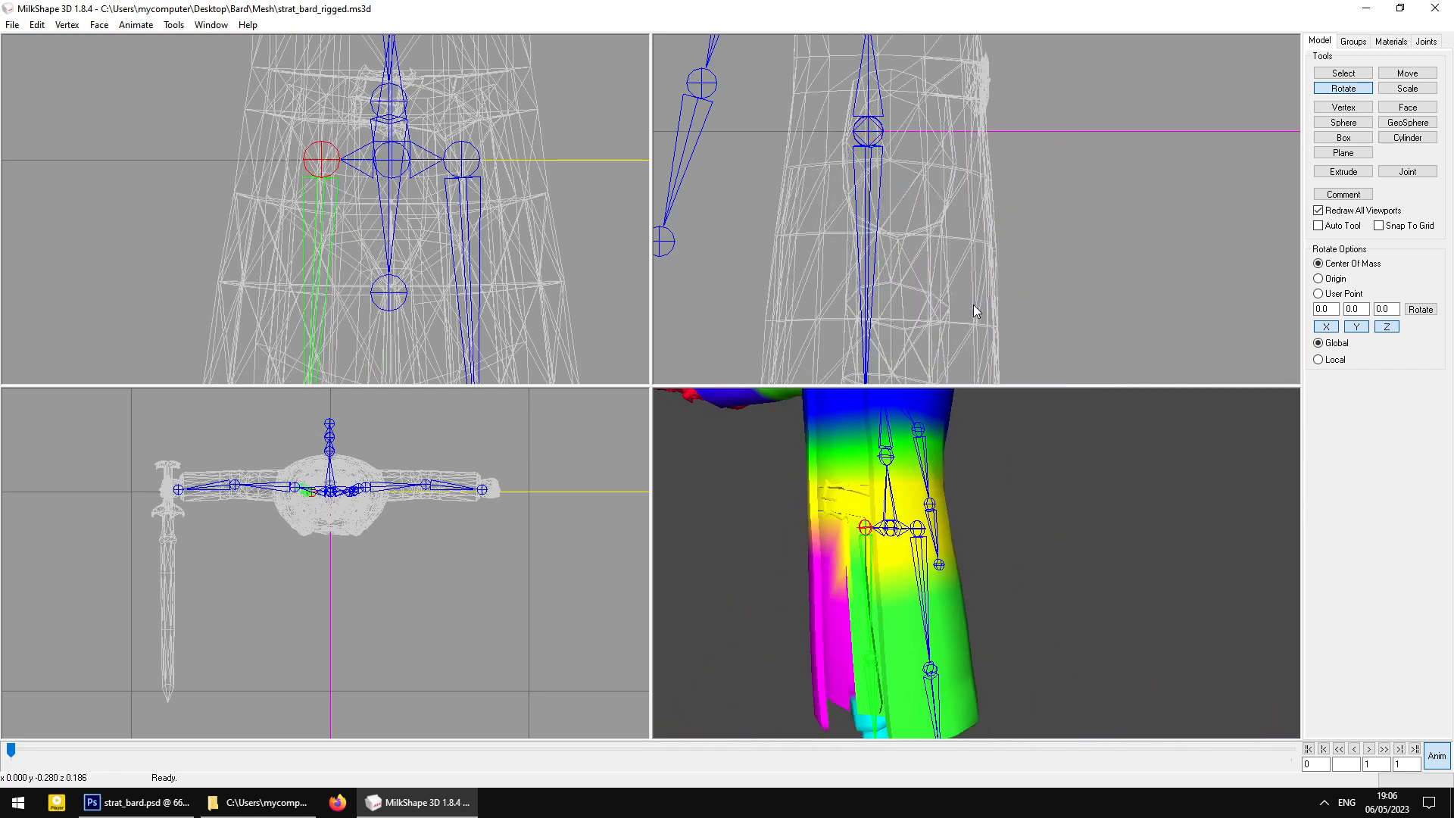
pyautogui.hotkey('ctrl', 'z')
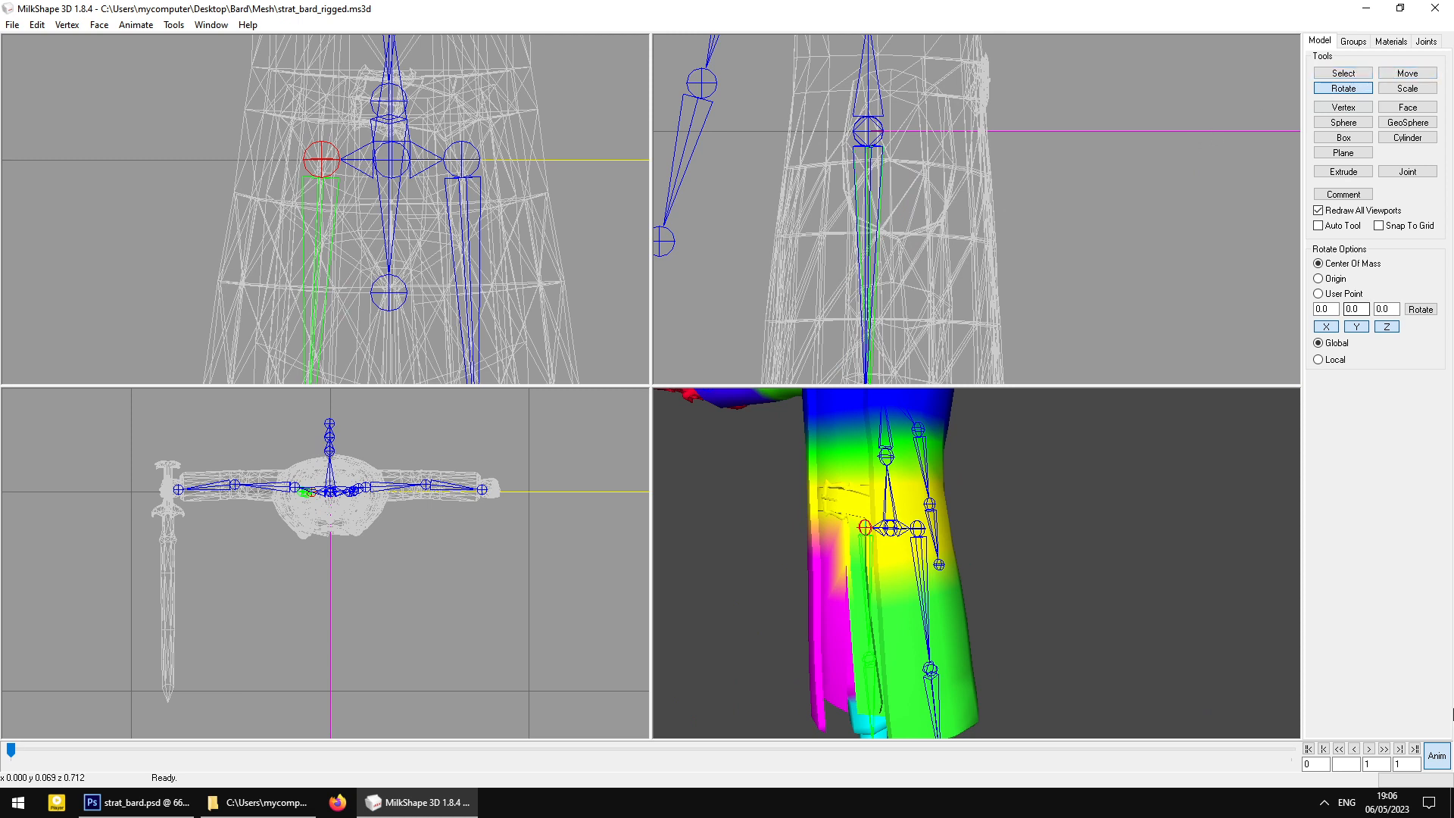
pyautogui.click(1436, 760)
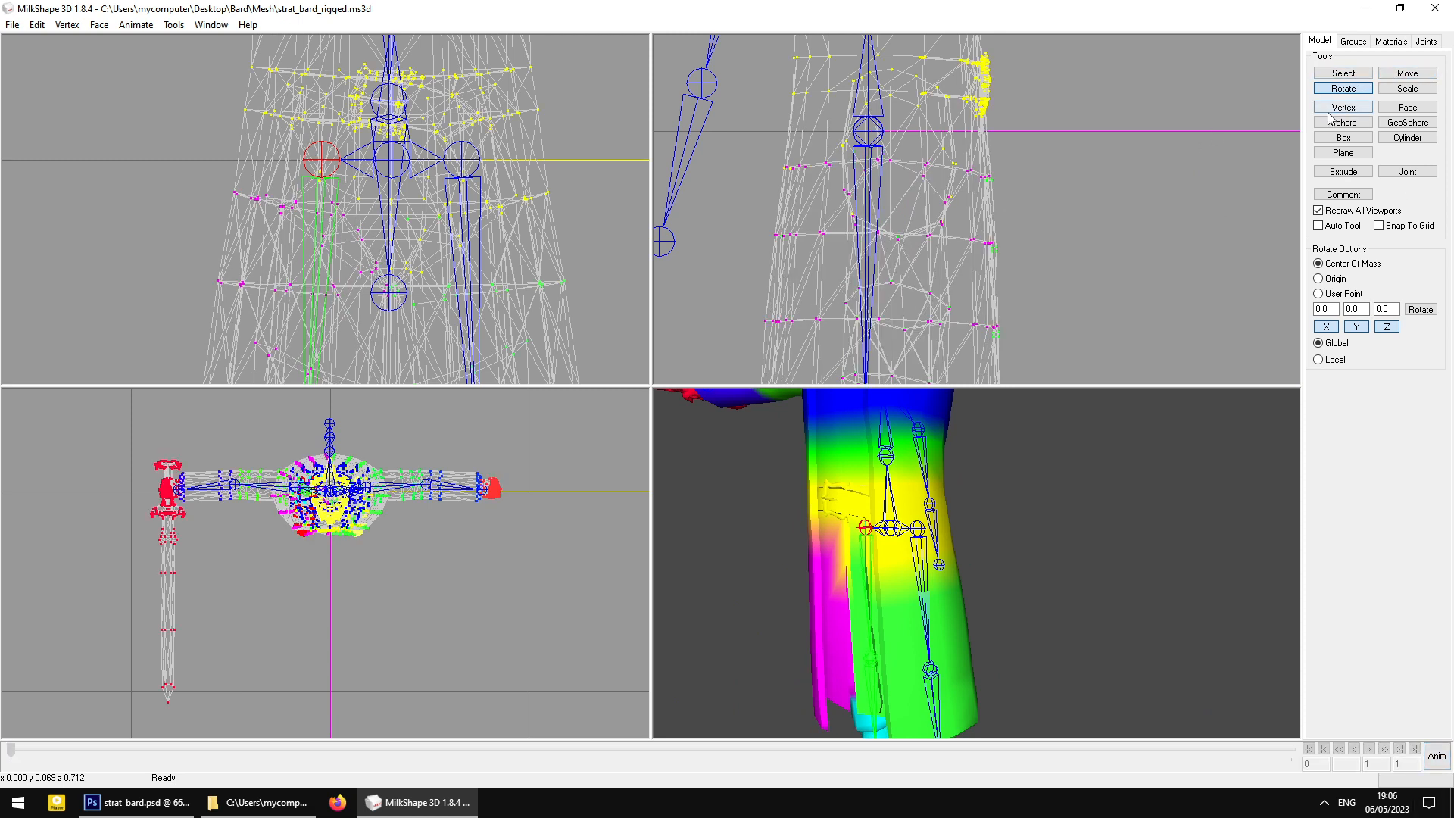
# Try to box-select the coat vertices just below the left hip joint in the front view
pyautogui.click(1343, 74)
pyautogui.scroll(1, 421, 256)
pyautogui.keyDown('ctrl'); pyautogui.moveTo(421, 256); pyautogui.dragTo(342, 217); pyautogui.keyUp('ctrl')
pyautogui.scroll(1, 434, 204)
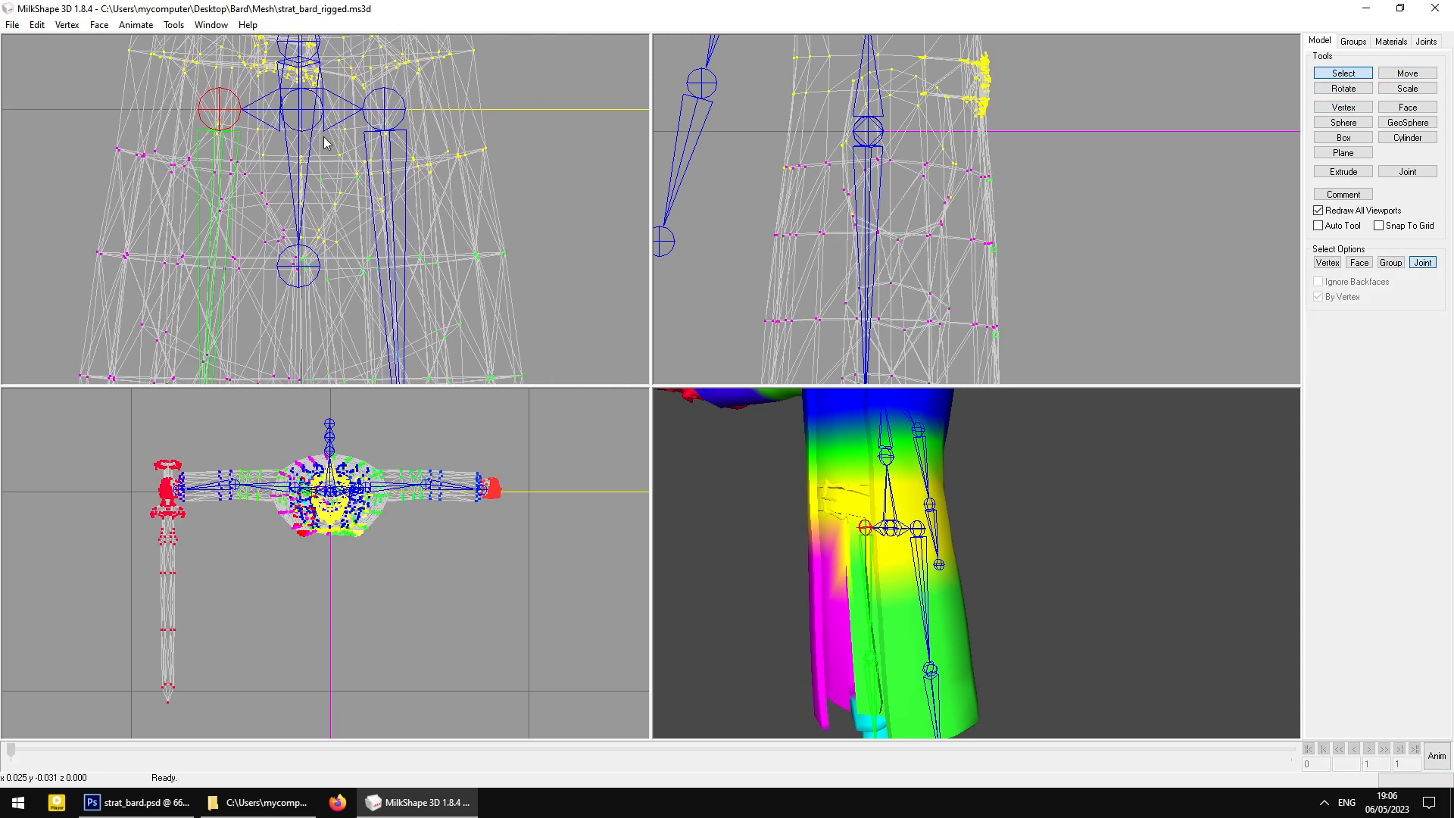
pyautogui.click(323, 138)
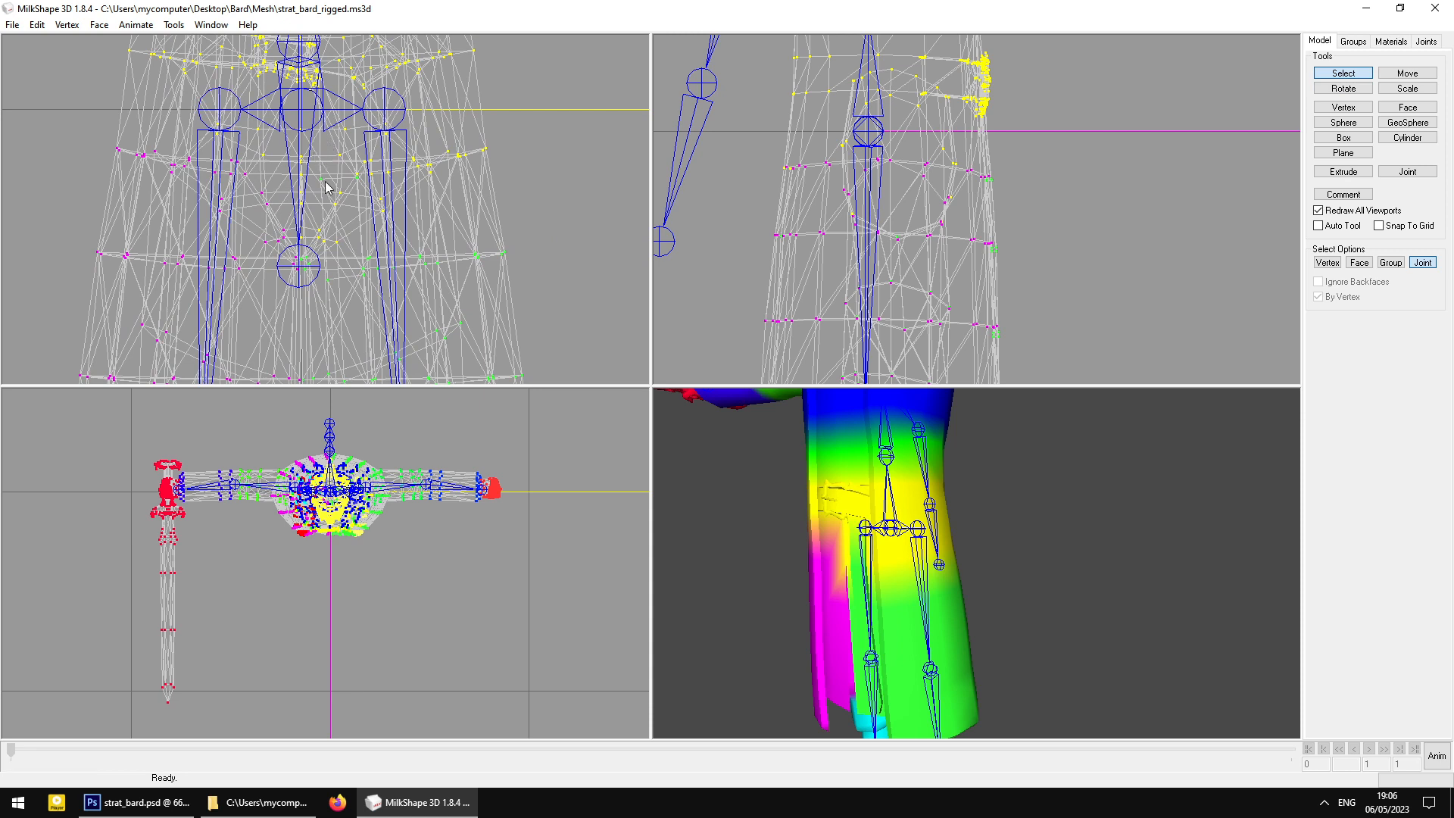
pyautogui.moveTo(311, 154); pyautogui.dragTo(640, 246)
# Try to assign the coat vertices just below the left hip joint to bone_LThigh
pyautogui.click(1432, 37)
pyautogui.click(1359, 120)
pyautogui.scroll(-2, 1364, 125)
pyautogui.click(1368, 136)
pyautogui.scroll(-1, 1369, 136)
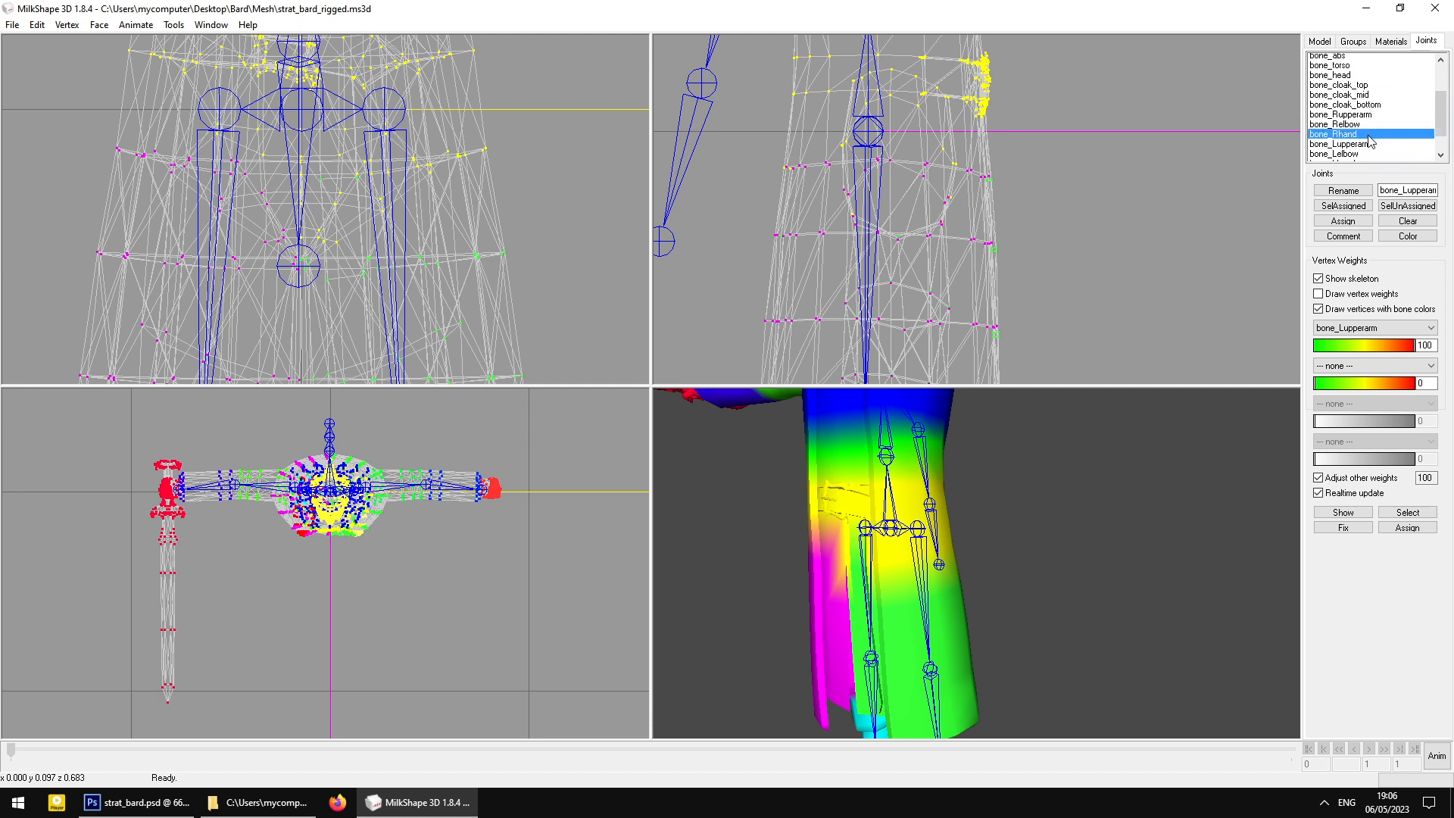
pyautogui.scroll(-1, 1369, 141)
pyautogui.click(1359, 138)
pyautogui.click(1344, 221)
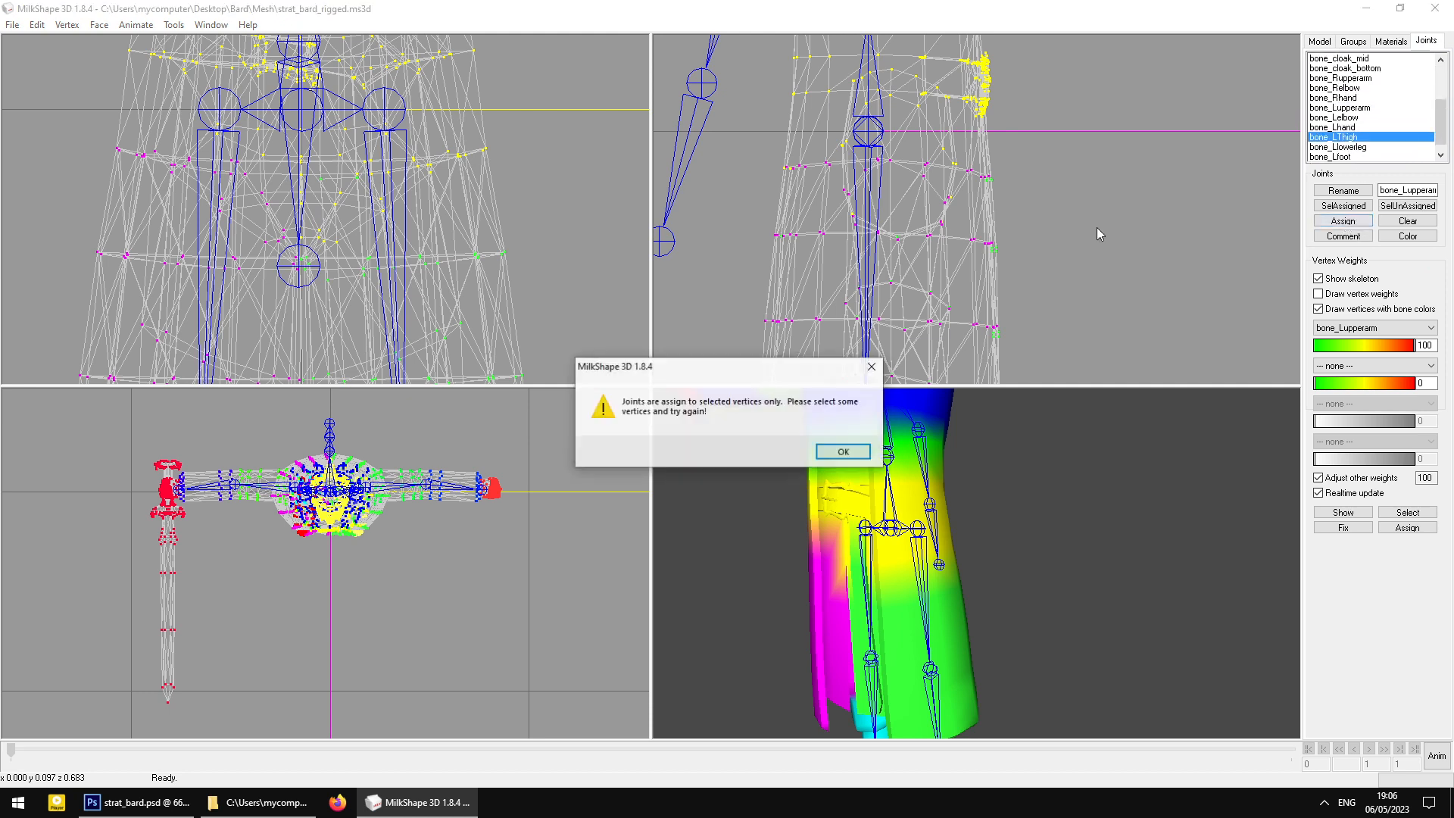
pyautogui.click(843, 452)
# Select the coat vertices just below the left hip joint in the front view, working in vertex selection mode, and assign them to bone_LThigh
pyautogui.click(1329, 43)
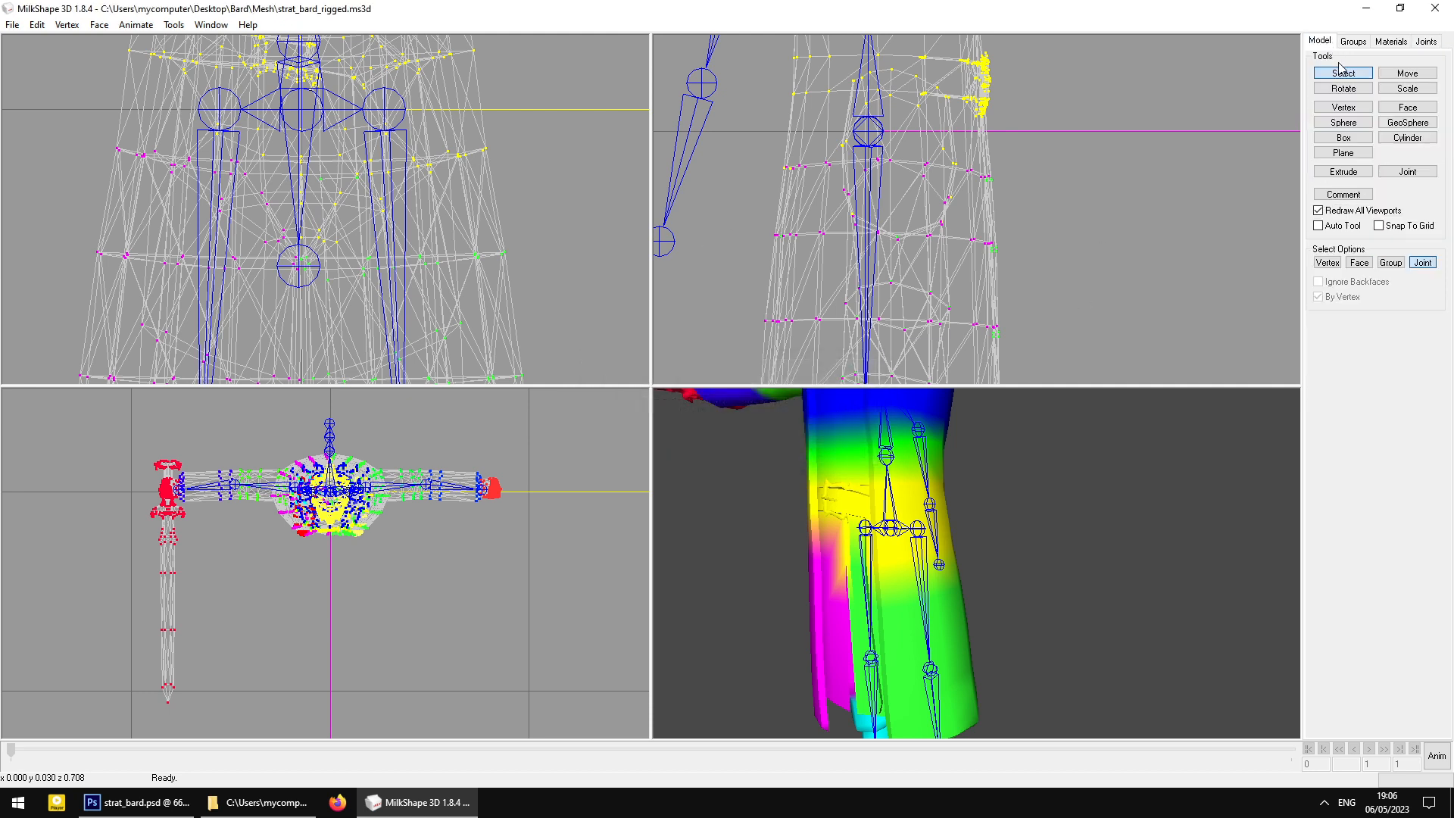
pyautogui.click(1335, 262)
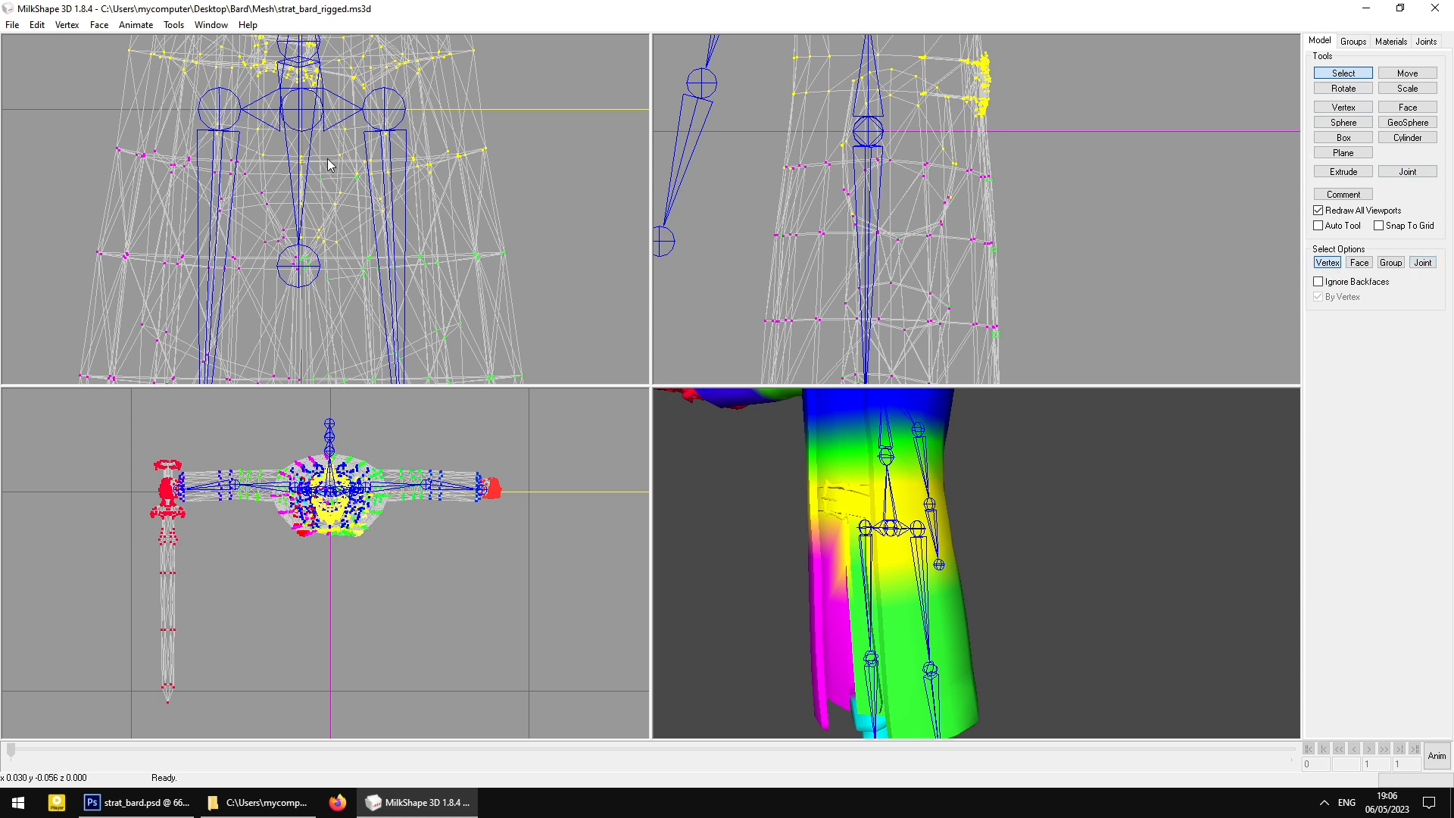
pyautogui.moveTo(320, 159); pyautogui.dragTo(402, 191)
pyautogui.moveTo(319, 166); pyautogui.dragTo(493, 254)
pyautogui.moveTo(334, 235); pyautogui.dragTo(380, 279)
pyautogui.click(1439, 43)
pyautogui.click(1354, 156)
pyautogui.click(1359, 137)
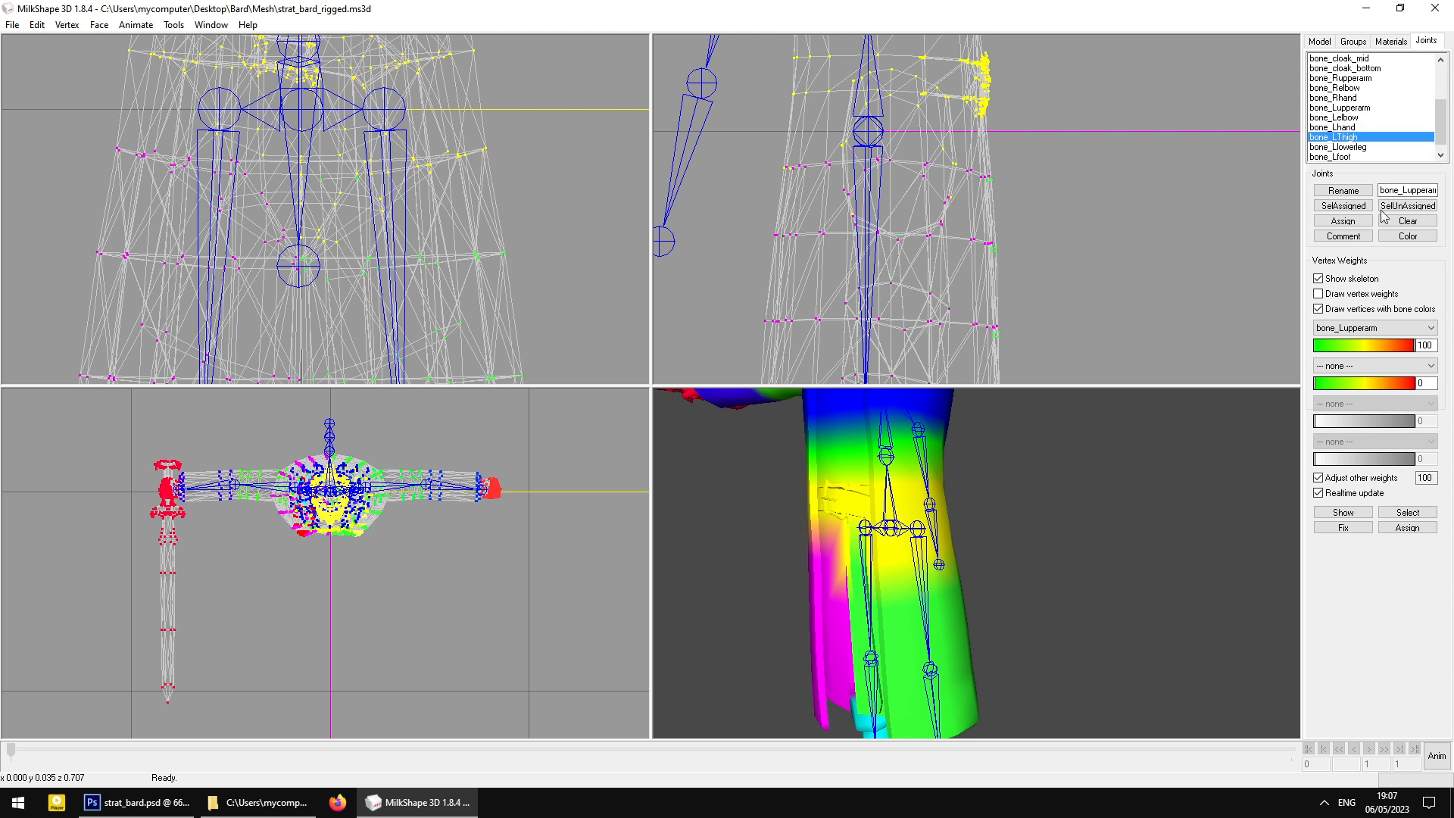
pyautogui.click(1354, 224)
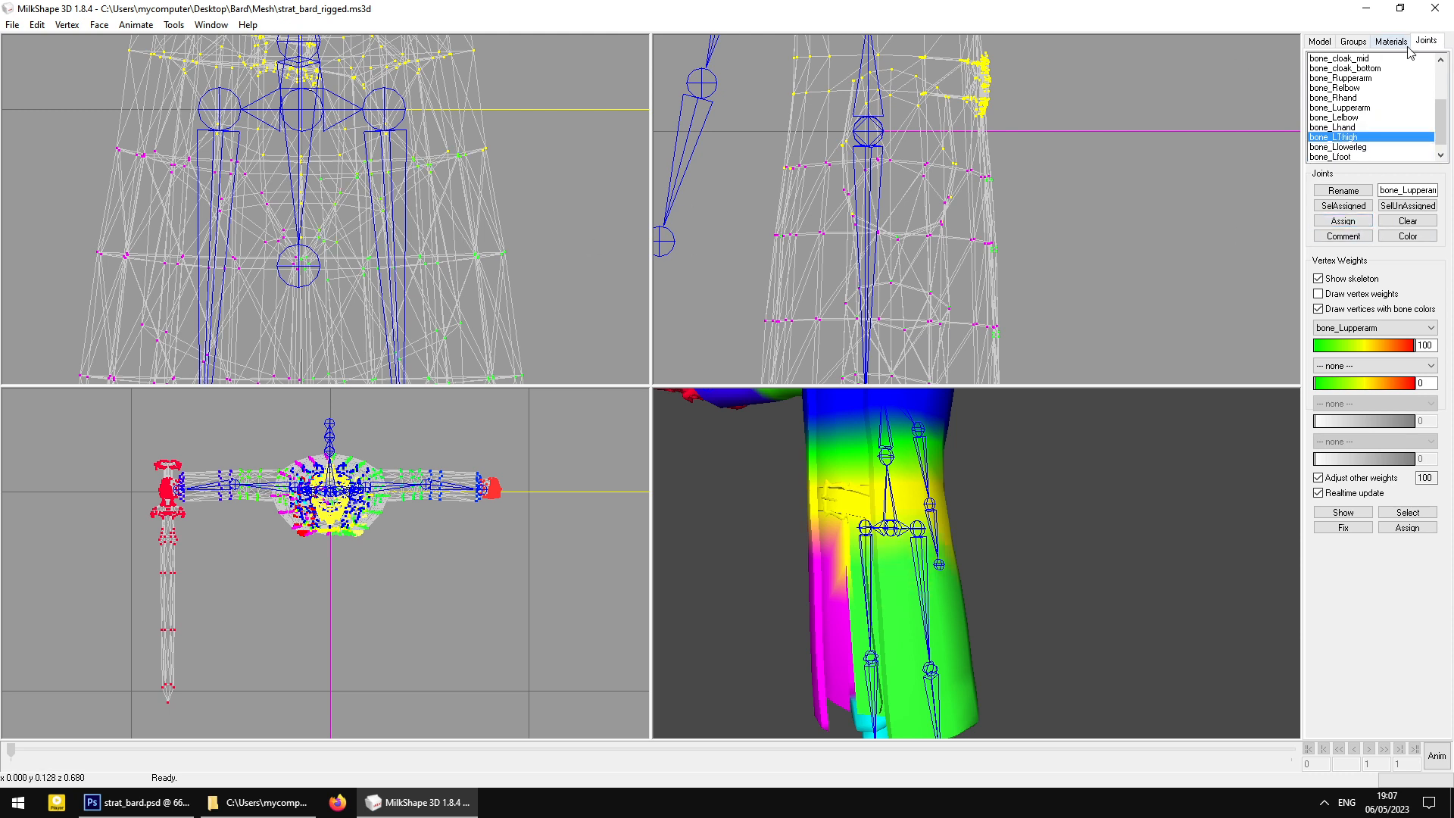
# Hide the skeleton so the coat's centre vertices can be checked in all views
pyautogui.click(1353, 42)
pyautogui.moveTo(892, 615); pyautogui.dragTo(939, 601)
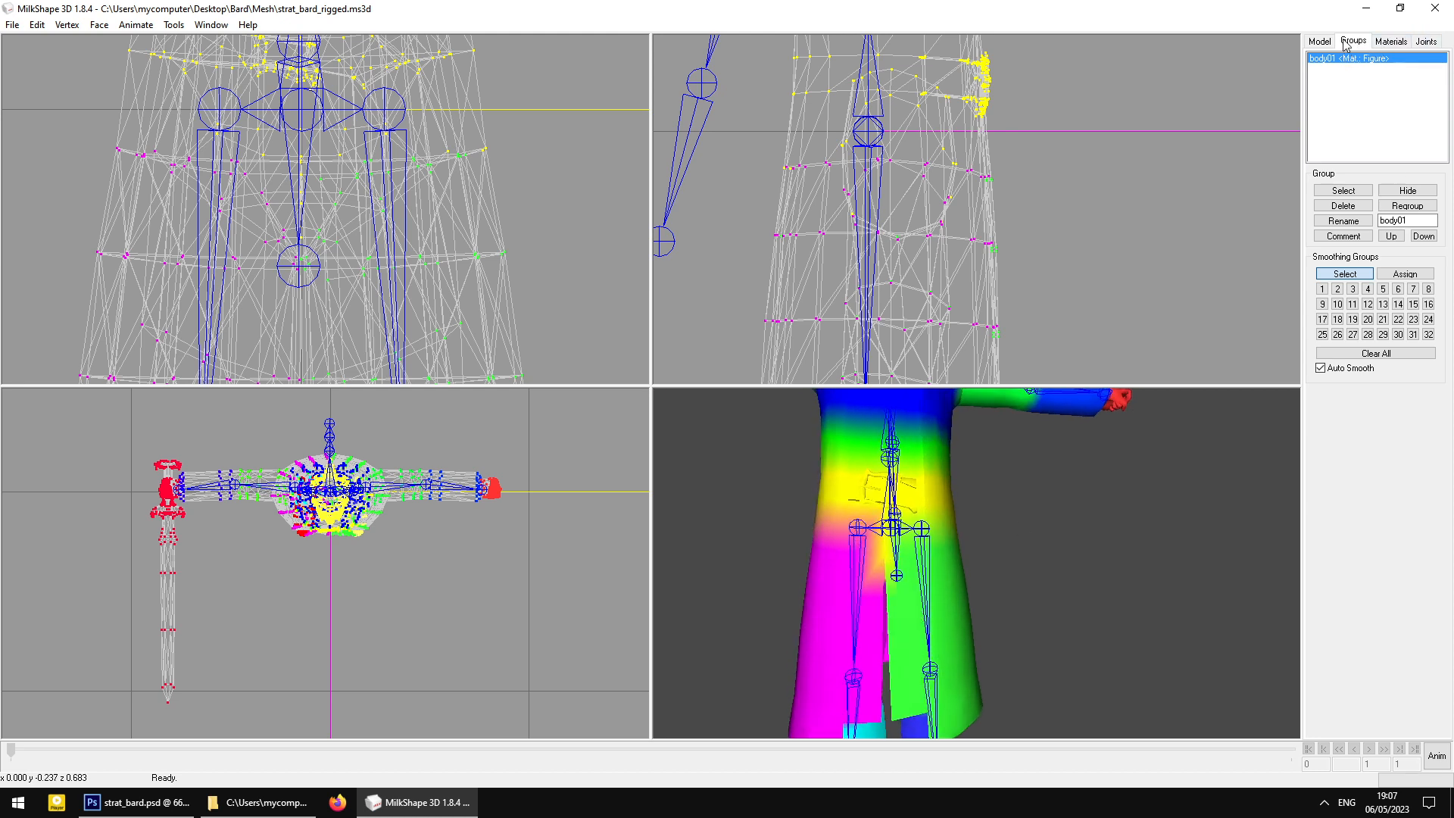
pyautogui.keyDown('ctrl'); pyautogui.moveTo(371, 226); pyautogui.dragTo(380, 158); pyautogui.keyUp('ctrl')
pyautogui.click(1426, 42)
pyautogui.click(1319, 278)
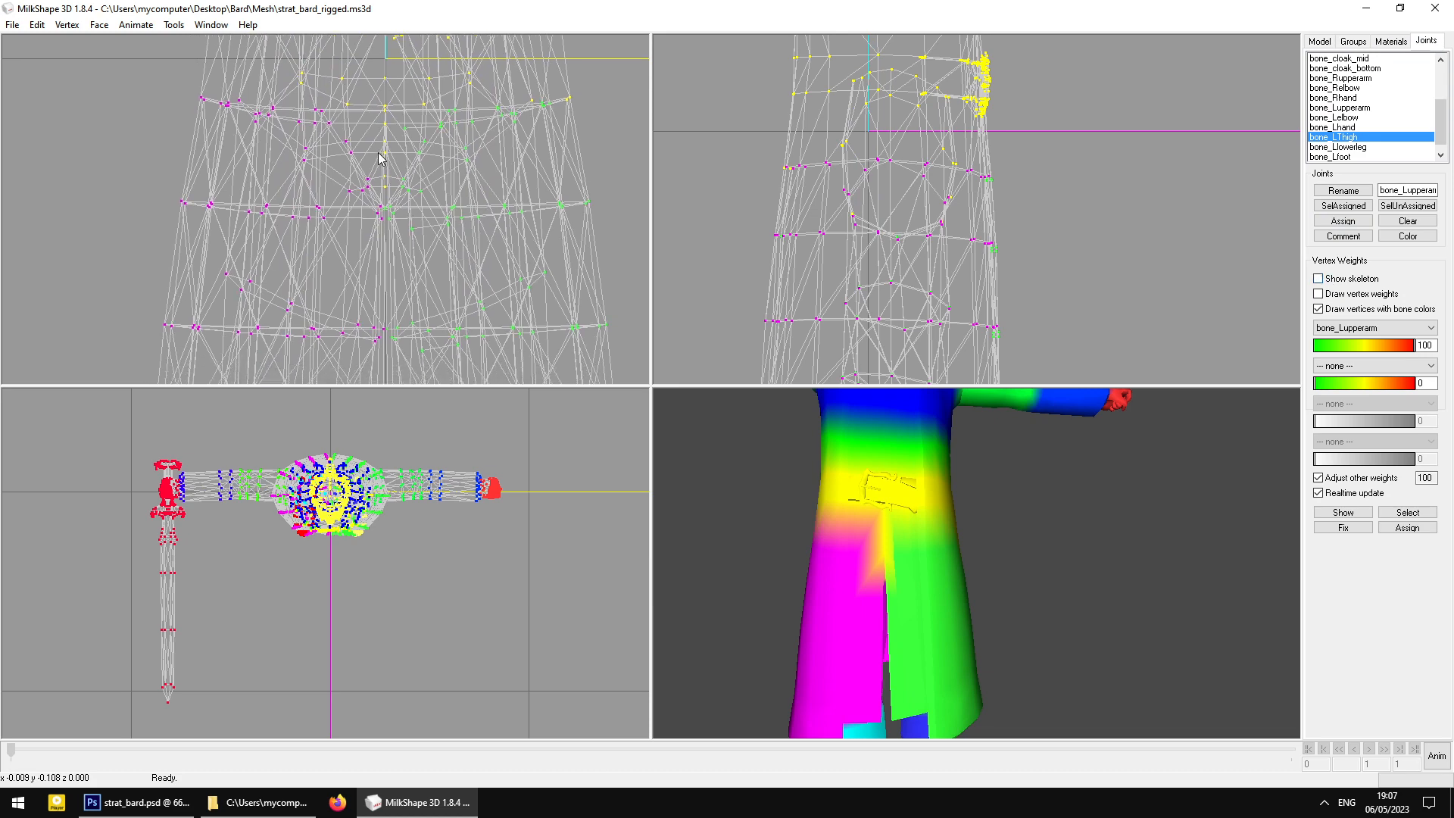
# Try assigning the vertices at the coat's front edge below the hip to bone_LThigh, and undo the assignment
pyautogui.scroll(5, 381, 158)
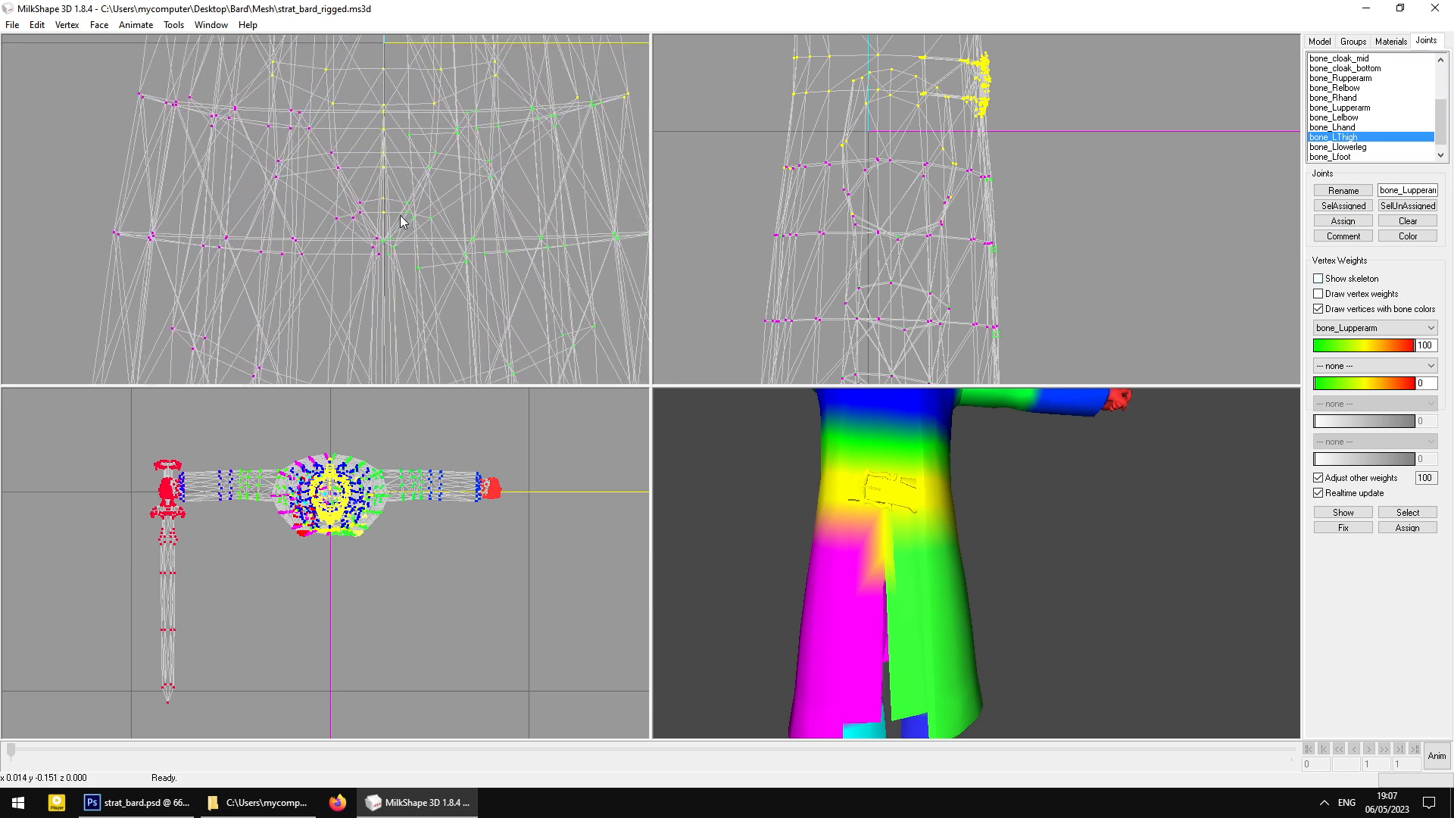
pyautogui.scroll(6, 379, 191)
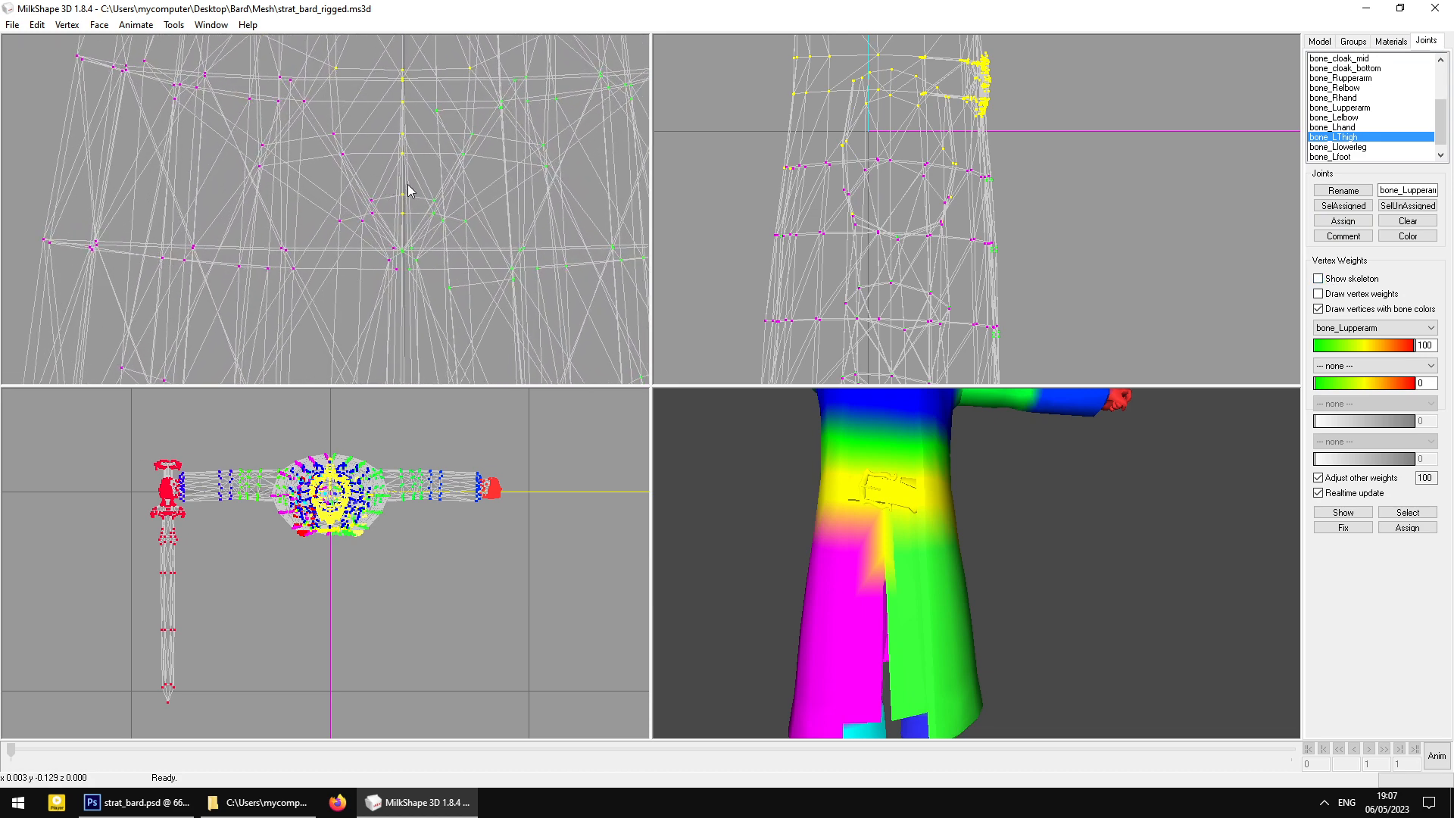
pyautogui.moveTo(933, 620)
pyautogui.mouseDown()
pyautogui.moveTo(903, 593)
pyautogui.moveTo(897, 608)
pyautogui.moveTo(941, 620)
pyautogui.mouseUp()
pyautogui.moveTo(1045, 219); pyautogui.dragTo(1031, 221, button='middle')
pyautogui.scroll(8, 985, 217)
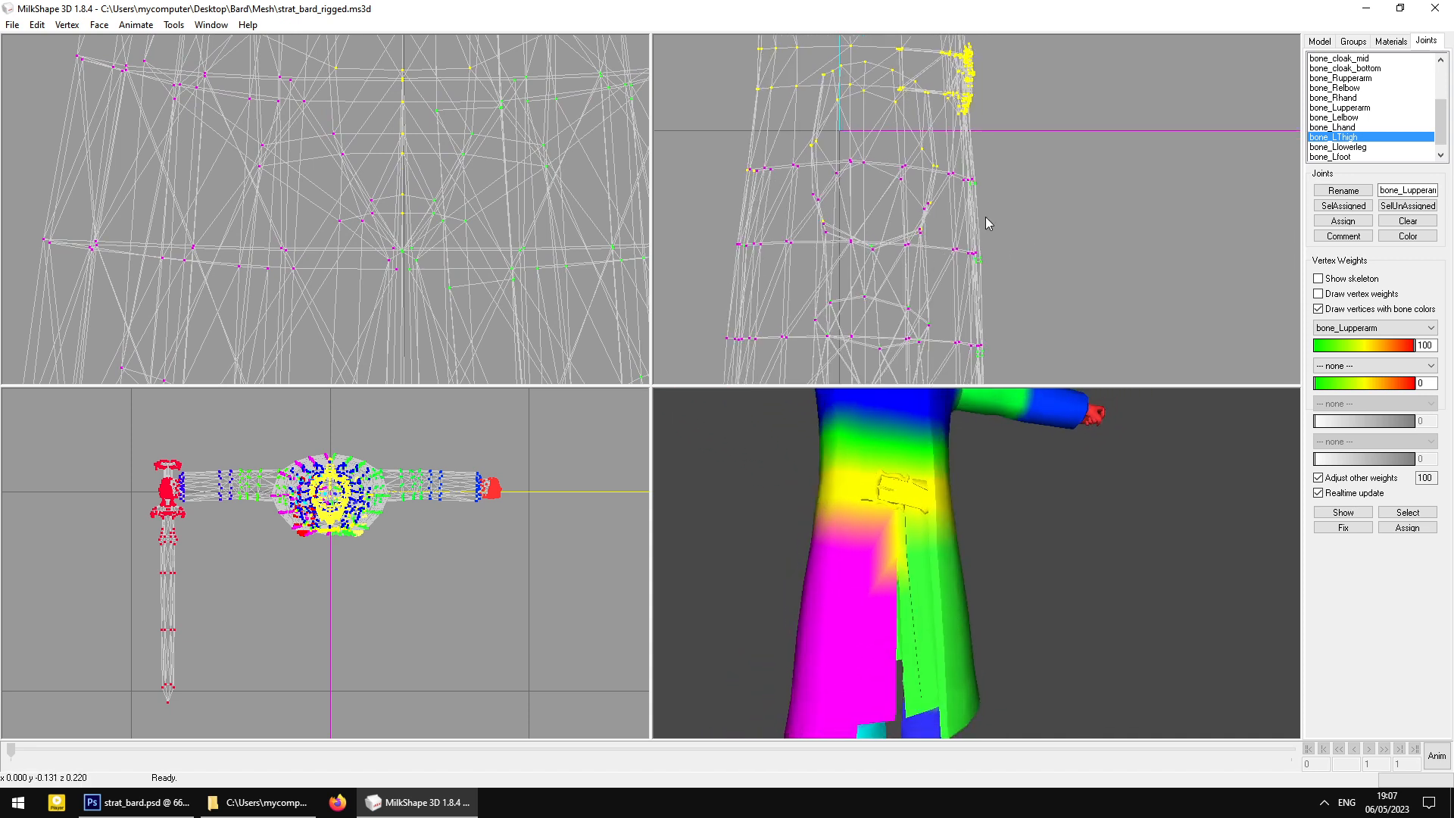
pyautogui.moveTo(950, 174); pyautogui.dragTo(943, 200, button='middle')
pyautogui.scroll(6, 945, 206)
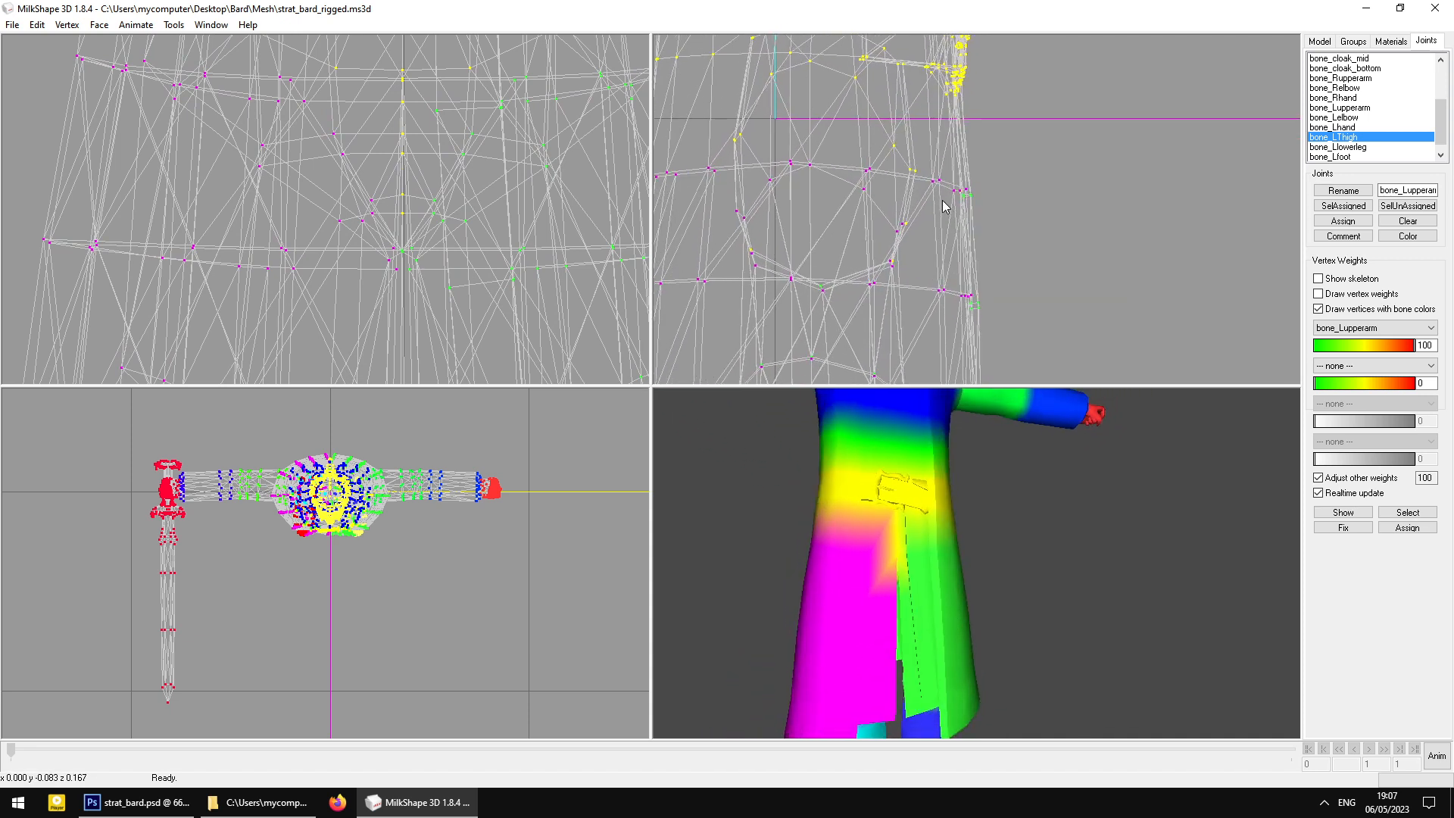
pyautogui.scroll(1, 943, 205)
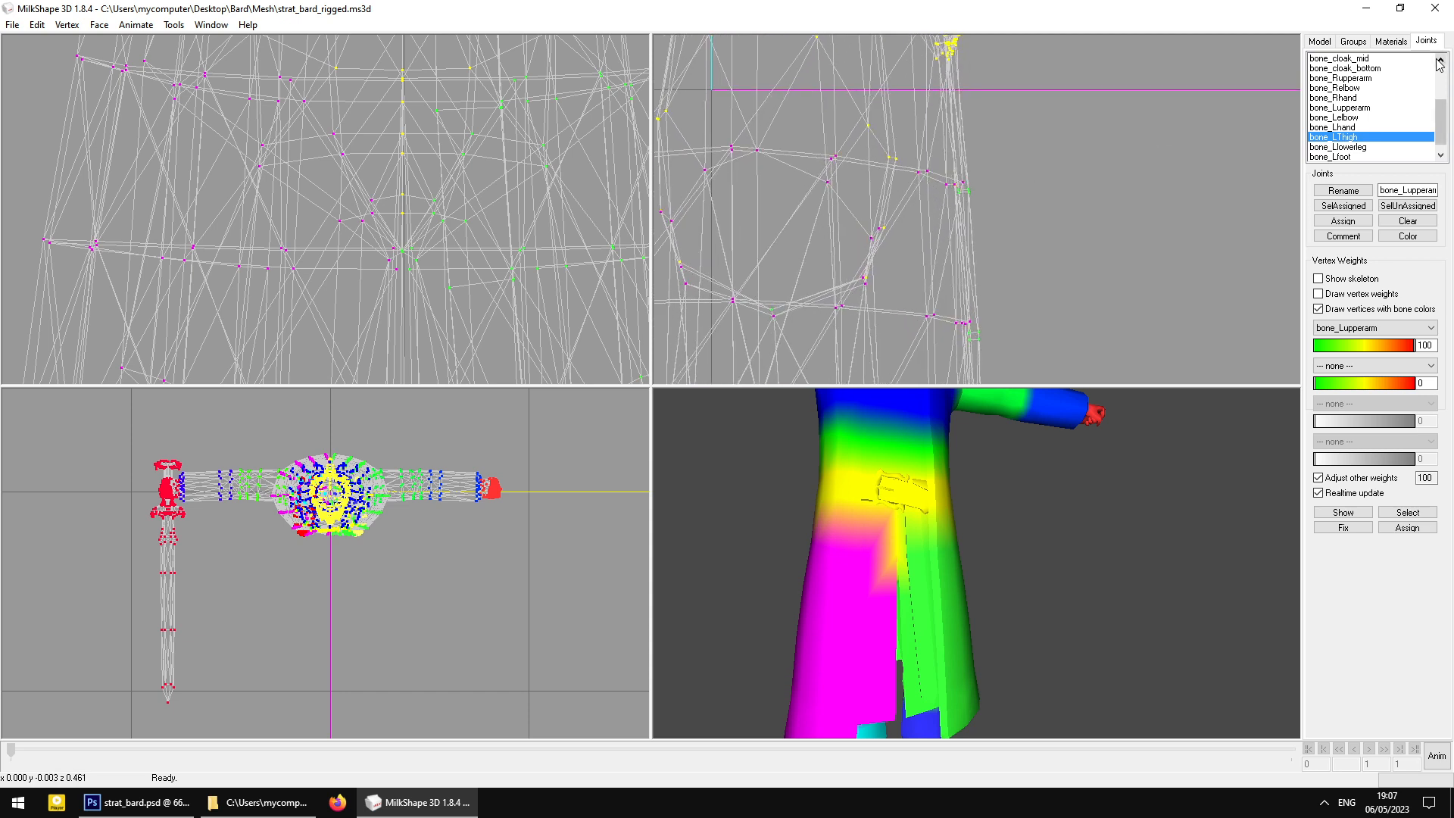
pyautogui.moveTo(1441, 142); pyautogui.dragTo(1436, 76)
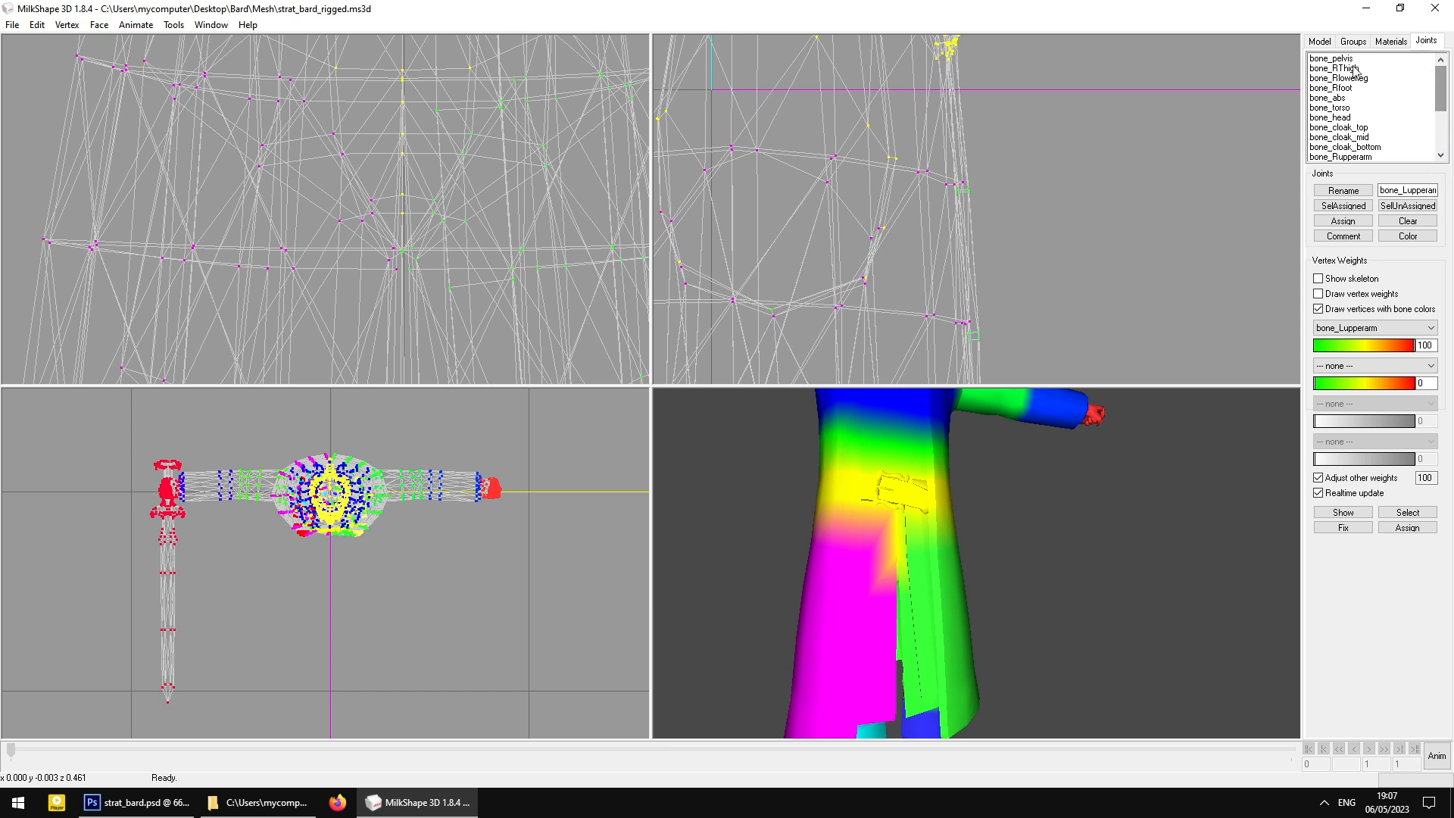
pyautogui.click(1370, 118)
pyautogui.scroll(-2, 1364, 129)
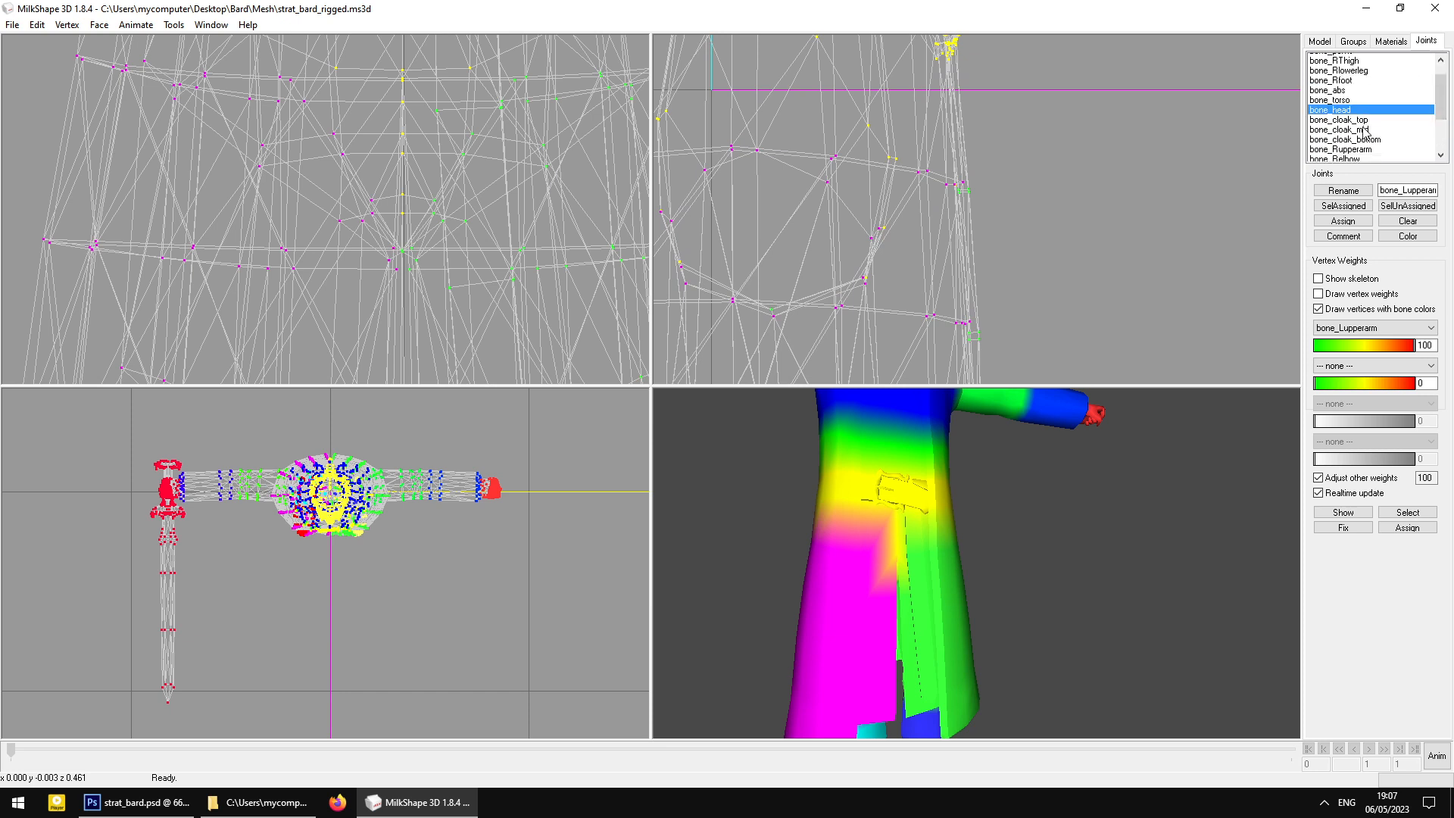
pyautogui.click(1352, 157)
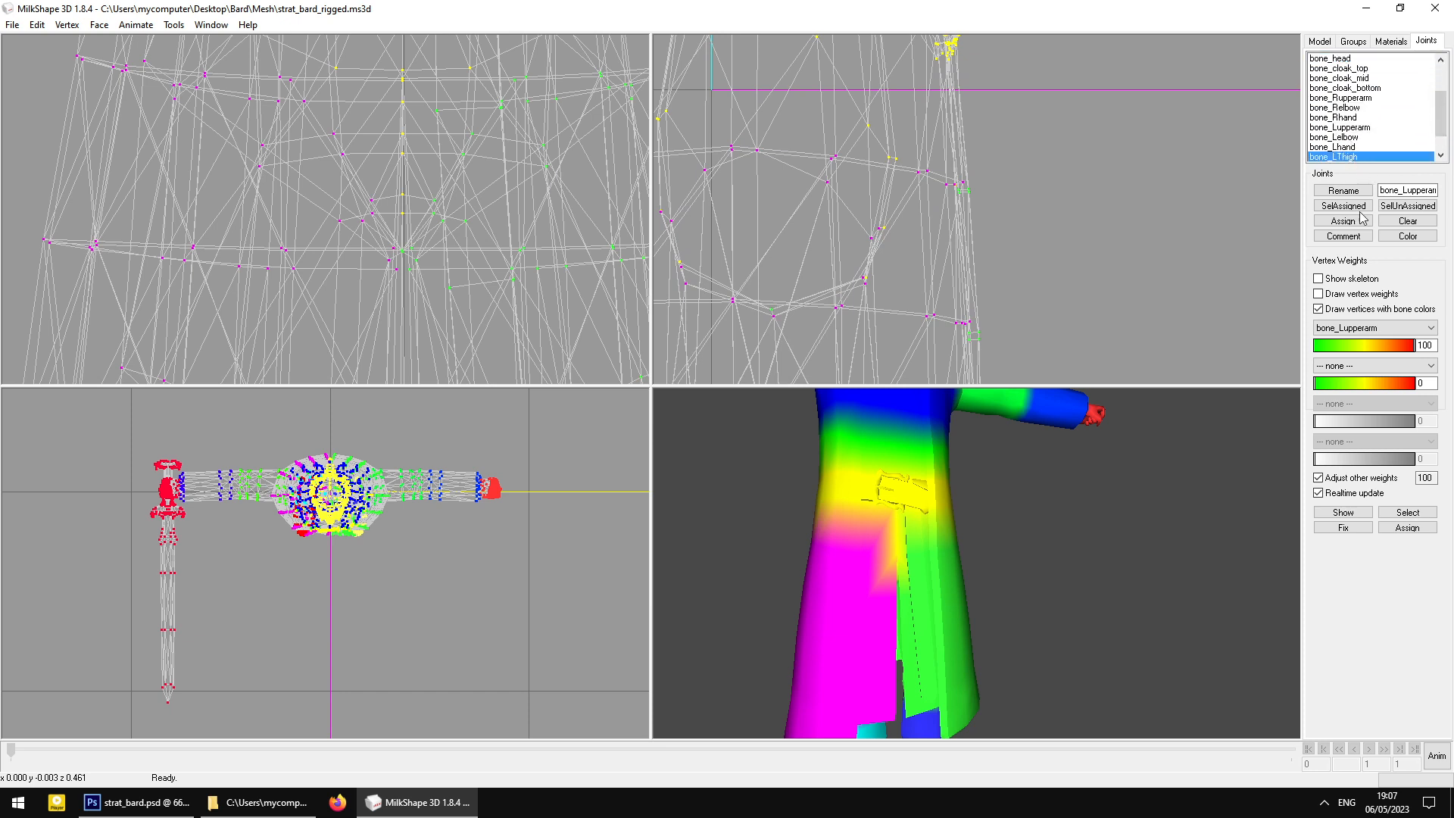
pyautogui.click(1354, 222)
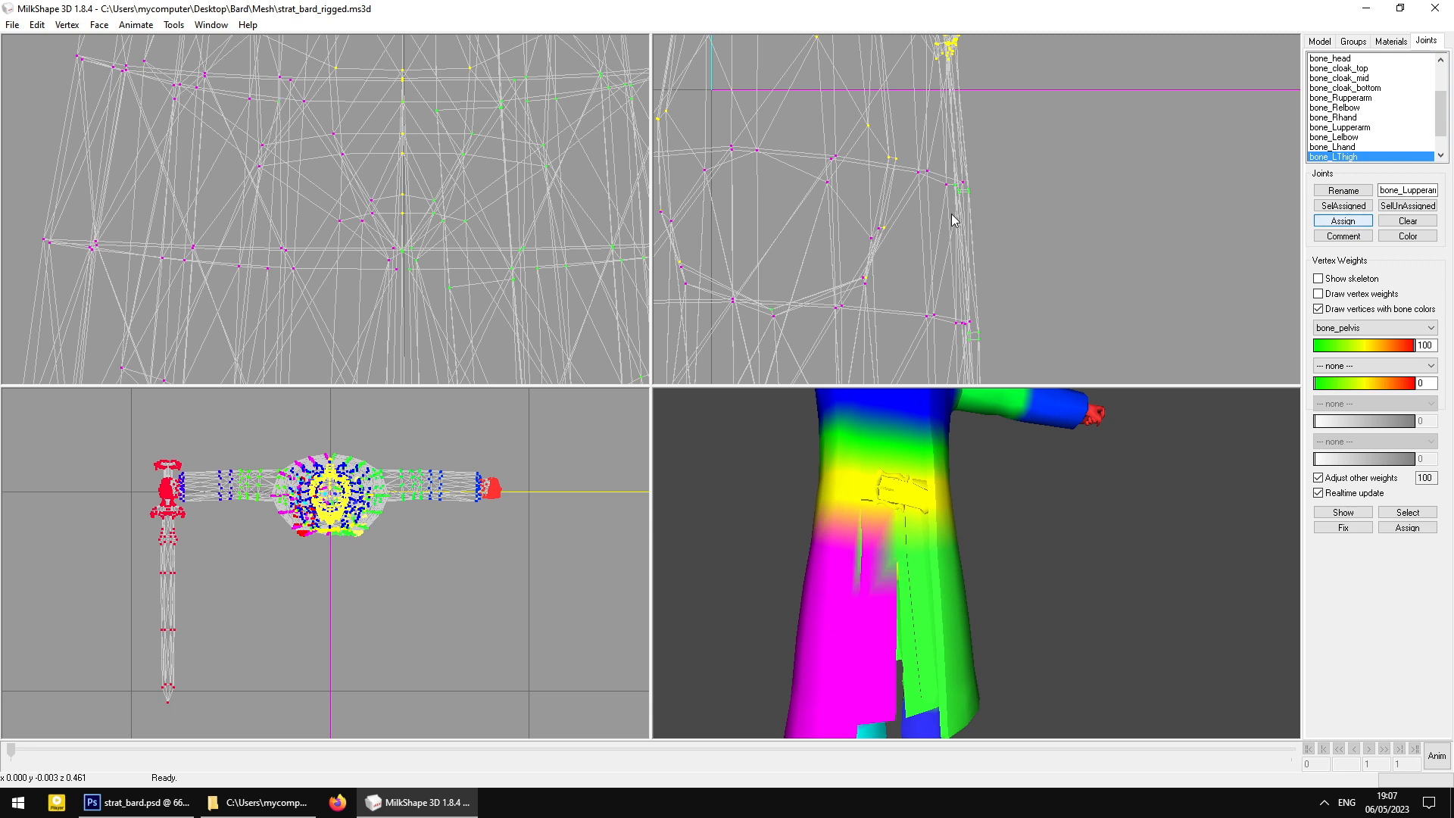
pyautogui.hotkey('ctrl', 'z')
# Assign the vertices at the coat's front edge below the hip to bone_RThigh
pyautogui.click(1344, 98)
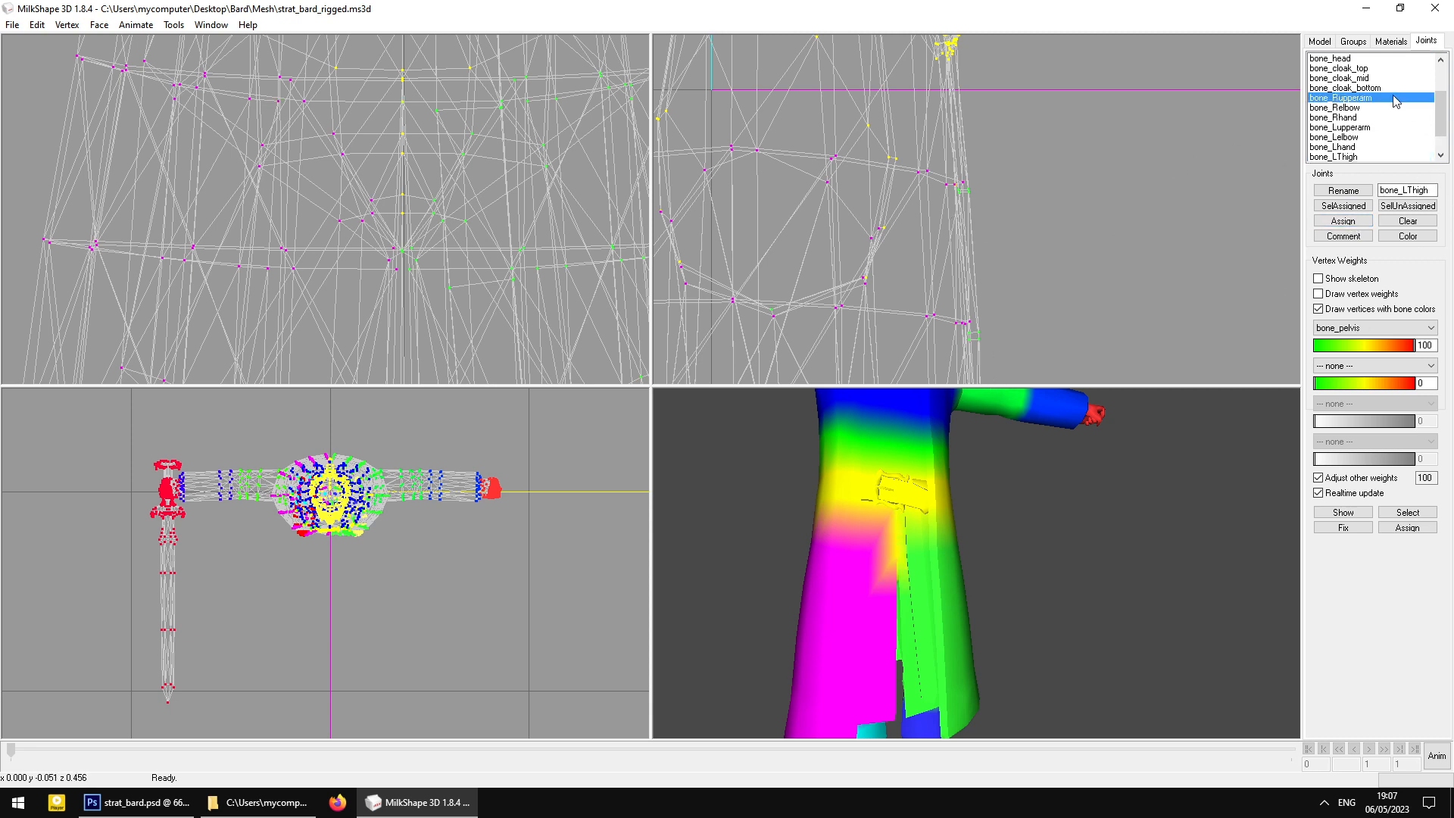
pyautogui.scroll(2, 1354, 107)
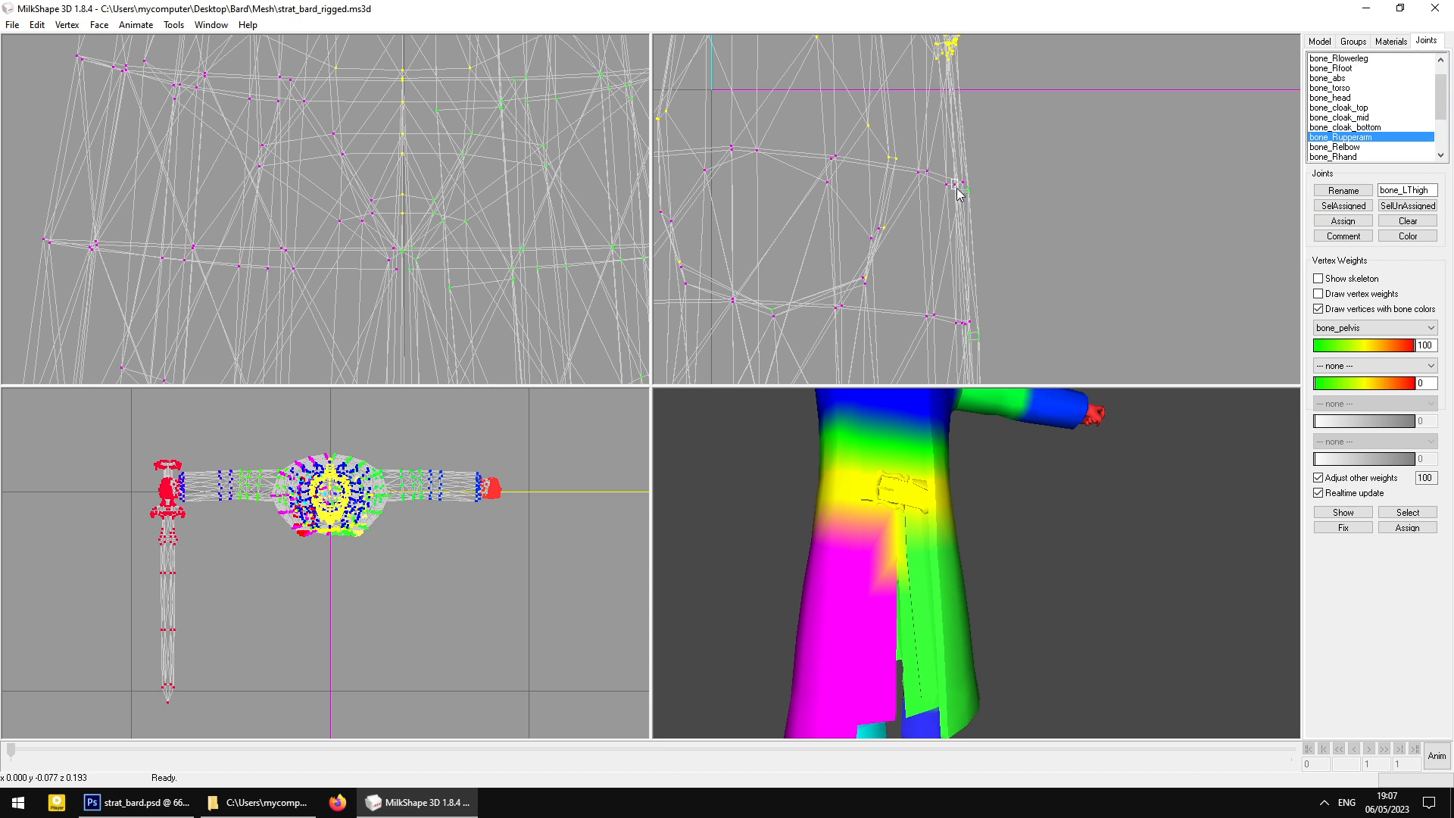
pyautogui.click(1369, 98)
pyautogui.scroll(2, 1369, 97)
pyautogui.click(1352, 68)
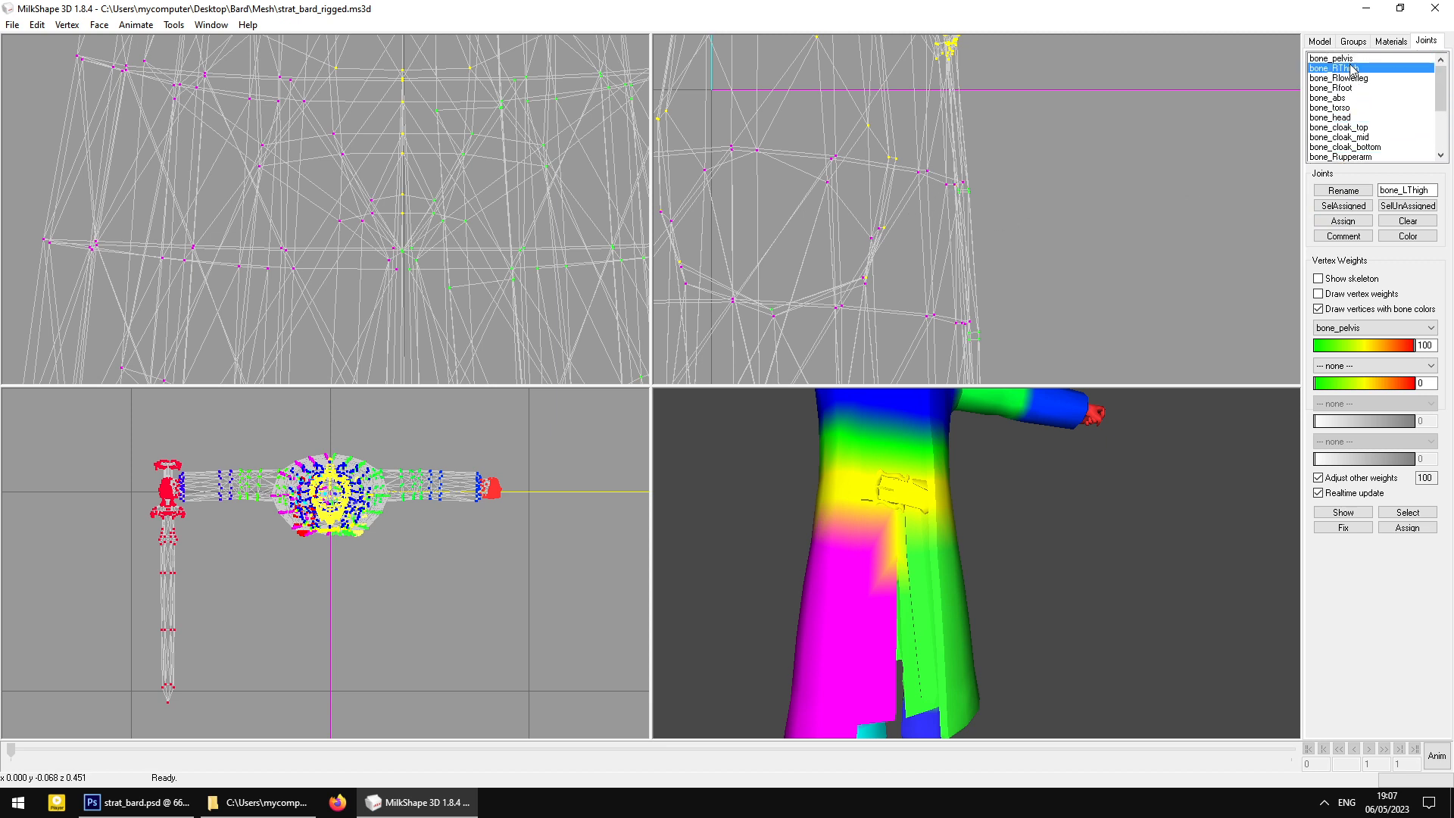
pyautogui.click(1355, 225)
# Examine the bone colours on the coat and whole figure from several angles, moving up to the chest and shoulders
pyautogui.moveTo(1007, 473); pyautogui.dragTo(936, 512)
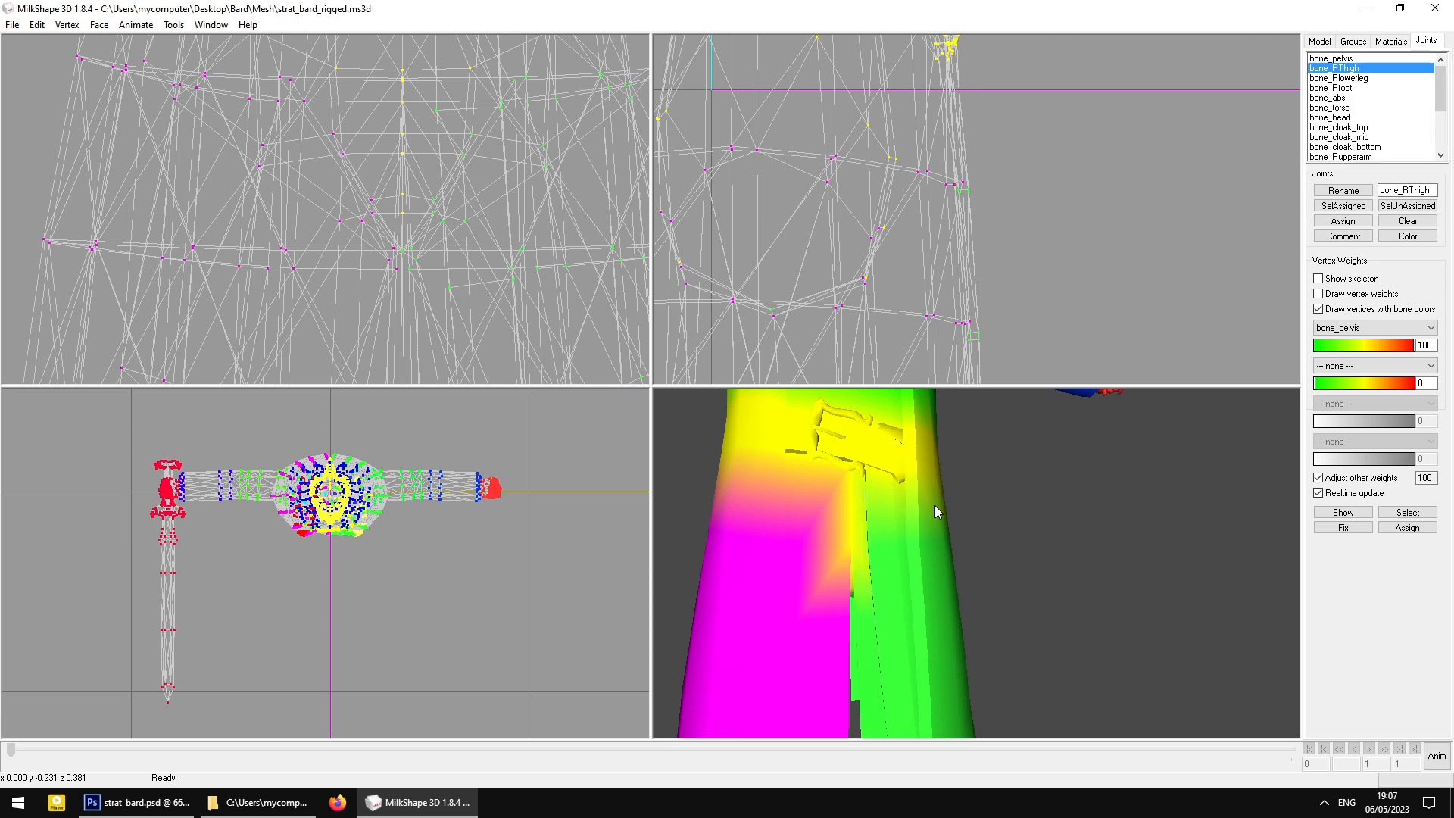
pyautogui.moveTo(936, 512); pyautogui.dragTo(1024, 559)
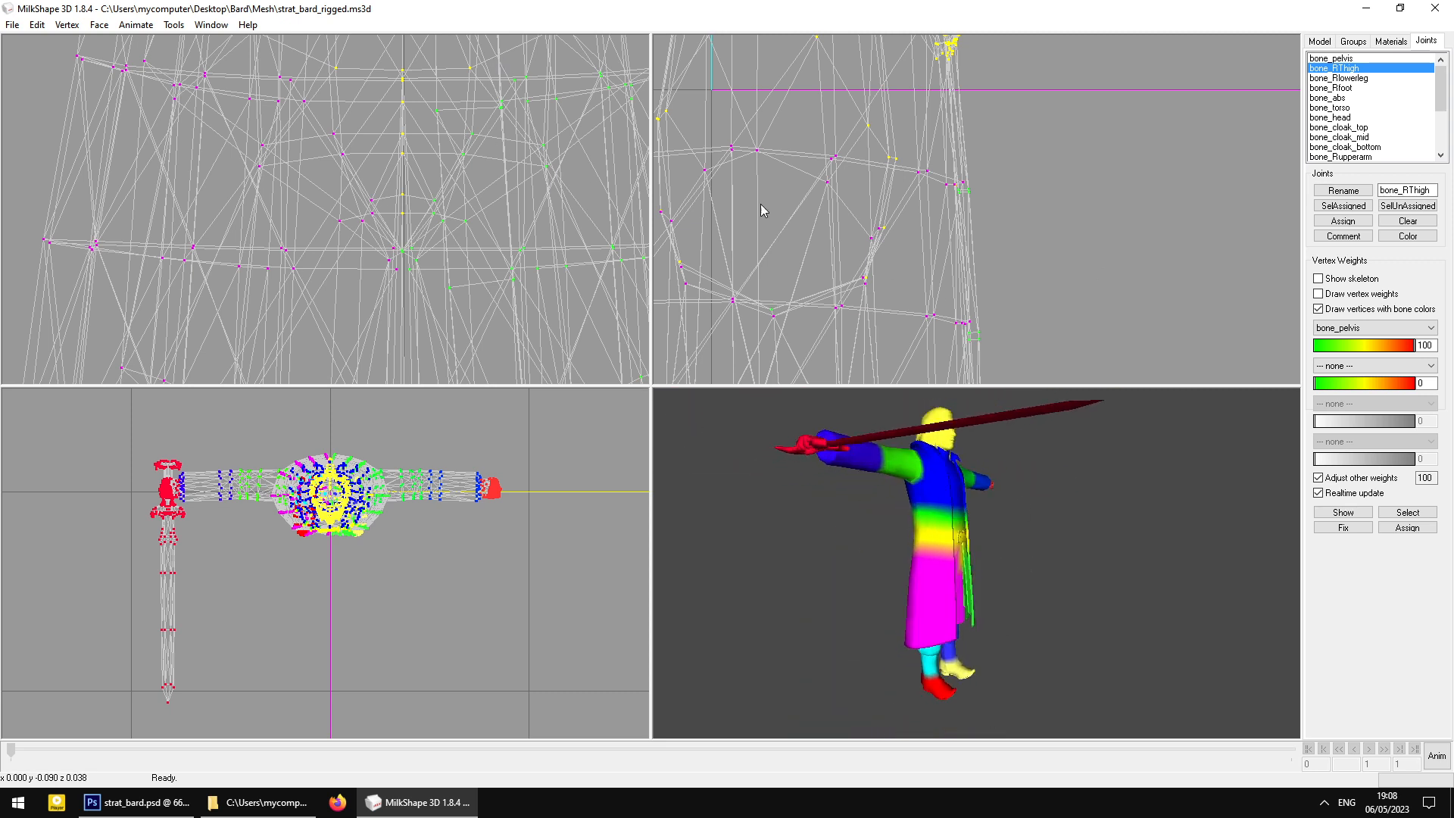
pyautogui.keyDown('ctrl'); pyautogui.moveTo(424, 84); pyautogui.dragTo(477, 341); pyautogui.keyUp('ctrl')
pyautogui.keyDown('ctrl'); pyautogui.moveTo(515, 64); pyautogui.dragTo(415, 424); pyautogui.keyUp('ctrl')
pyautogui.keyDown('ctrl'); pyautogui.moveTo(458, 222); pyautogui.dragTo(427, 218); pyautogui.keyUp('ctrl')
pyautogui.scroll(-3, 426, 220)
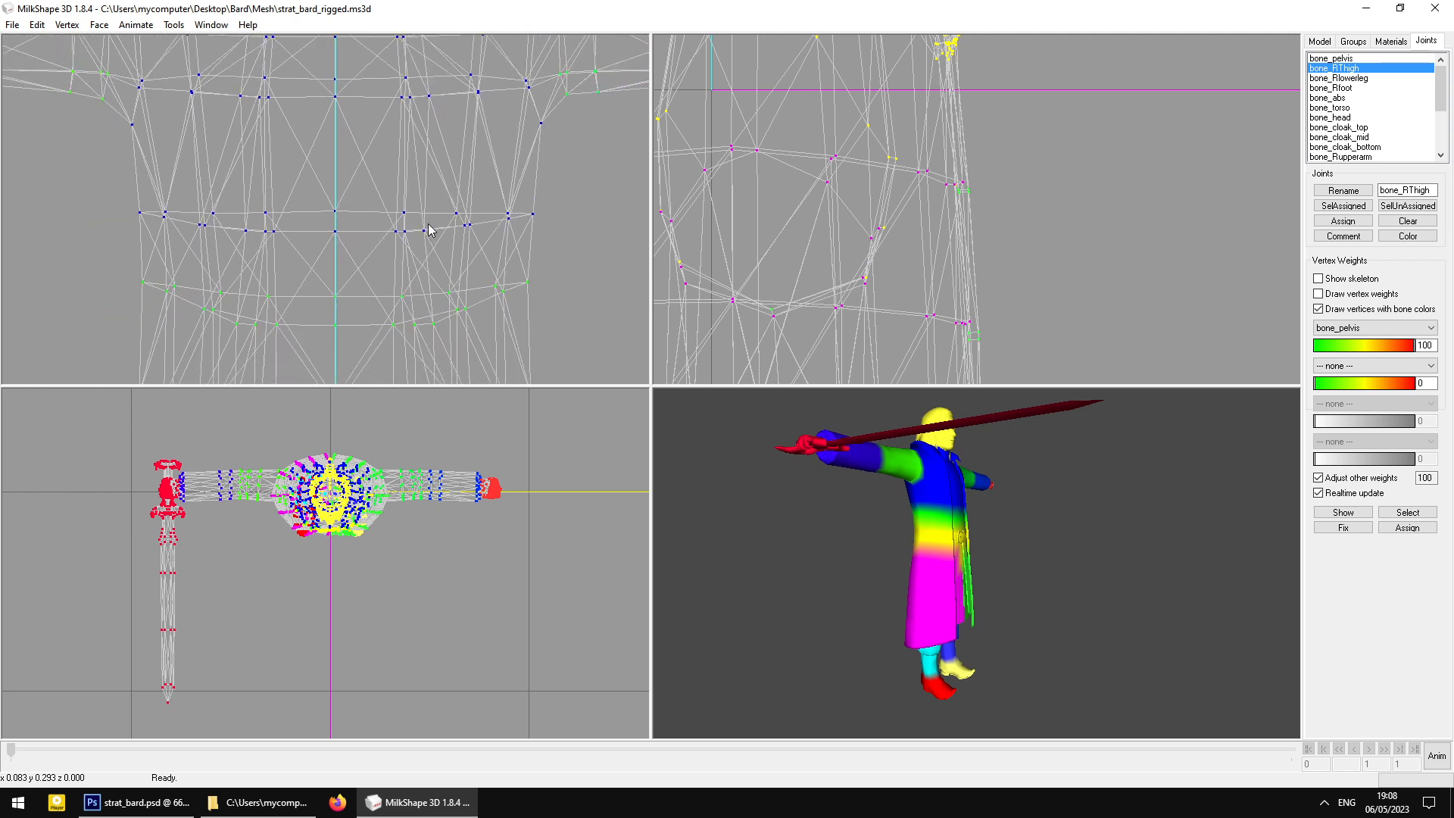
pyautogui.moveTo(977, 681); pyautogui.dragTo(979, 584)
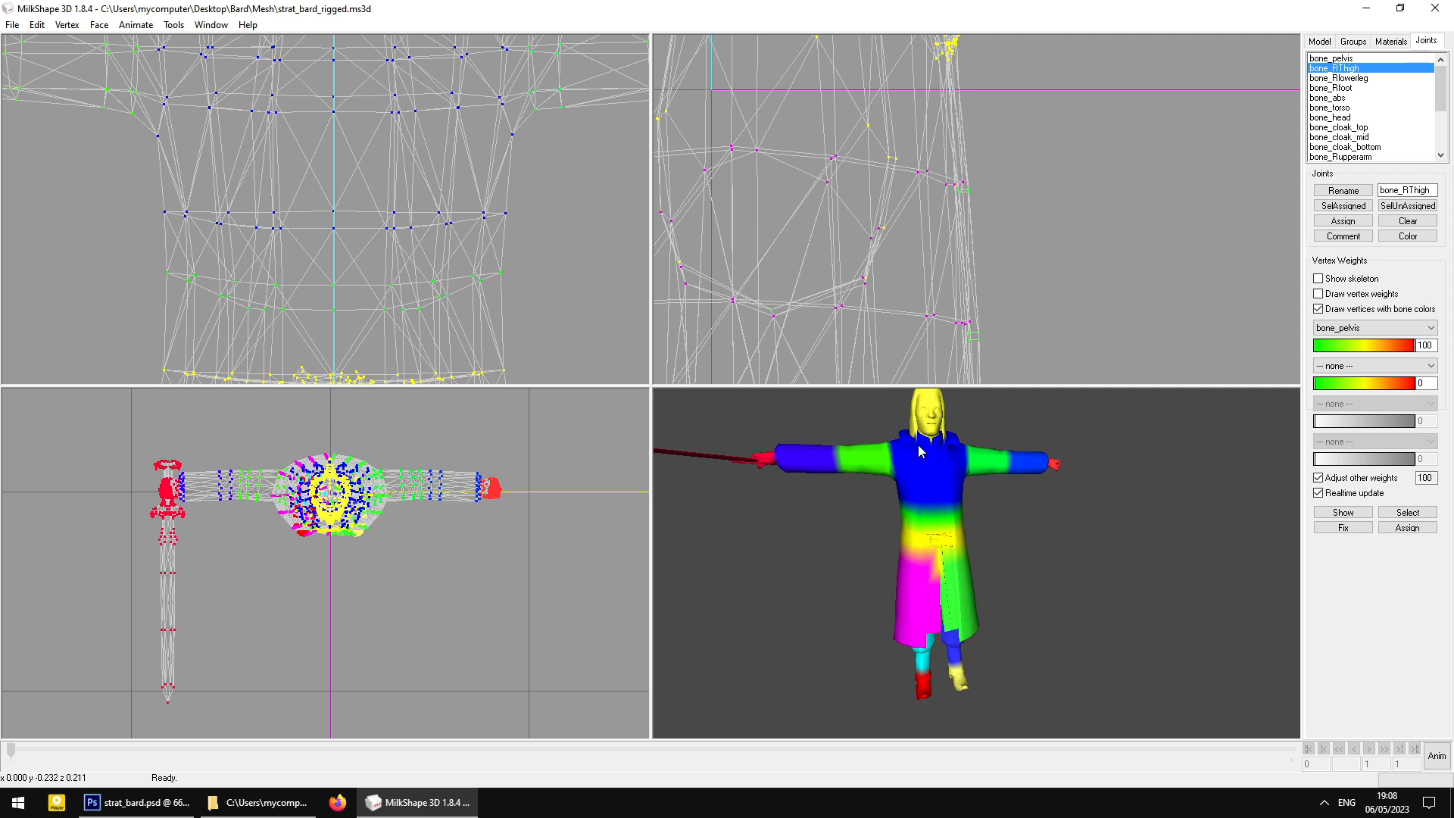
pyautogui.moveTo(919, 445); pyautogui.dragTo(960, 448)
pyautogui.keyDown('ctrl'); pyautogui.moveTo(1006, 282); pyautogui.dragTo(984, 526); pyautogui.keyUp('ctrl')
pyautogui.keyDown('ctrl'); pyautogui.moveTo(1036, 230); pyautogui.dragTo(1042, 667); pyautogui.keyUp('ctrl')
pyautogui.keyDown('ctrl'); pyautogui.moveTo(897, 151); pyautogui.dragTo(1011, 283); pyautogui.keyUp('ctrl')
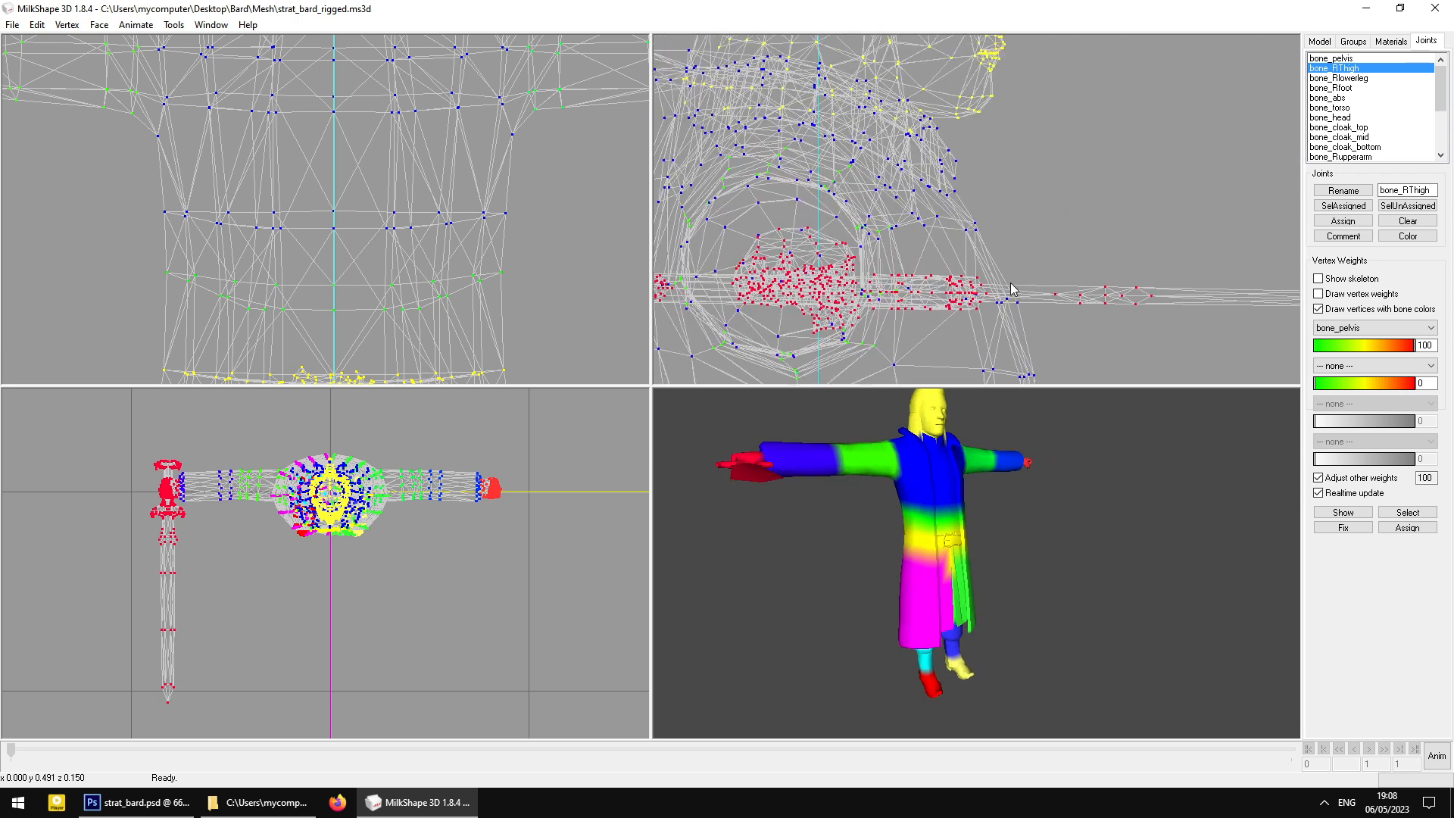
pyautogui.keyDown('ctrl'); pyautogui.moveTo(978, 205); pyautogui.dragTo(992, 255); pyautogui.keyUp('ctrl')
# Assign the wrongly bound vertices around the collar and upper chest to bone_torso
pyautogui.click(1353, 41)
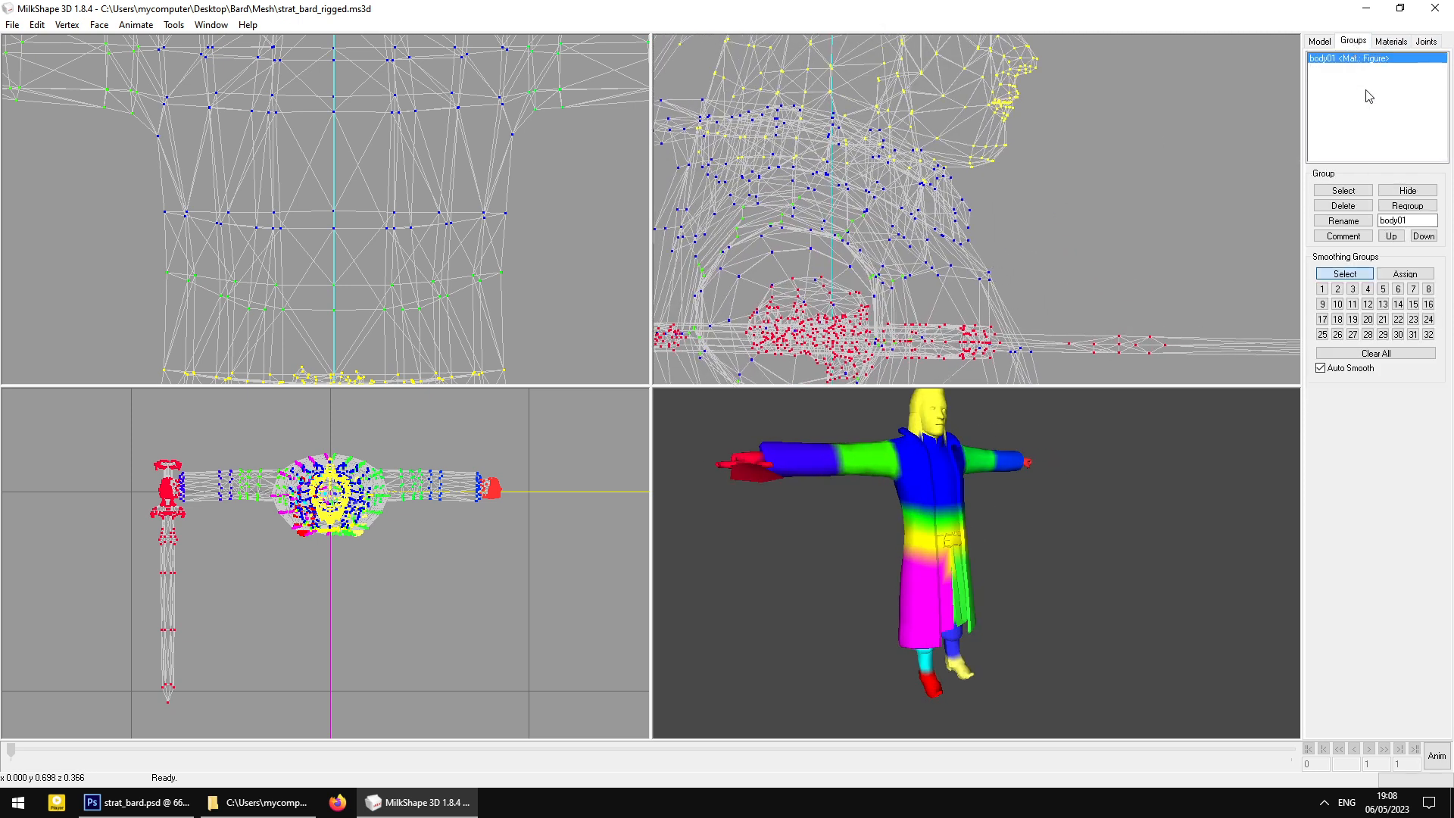
pyautogui.keyDown('ctrl'); pyautogui.moveTo(939, 189); pyautogui.dragTo(978, 192); pyautogui.keyUp('ctrl')
pyautogui.scroll(3, 959, 419)
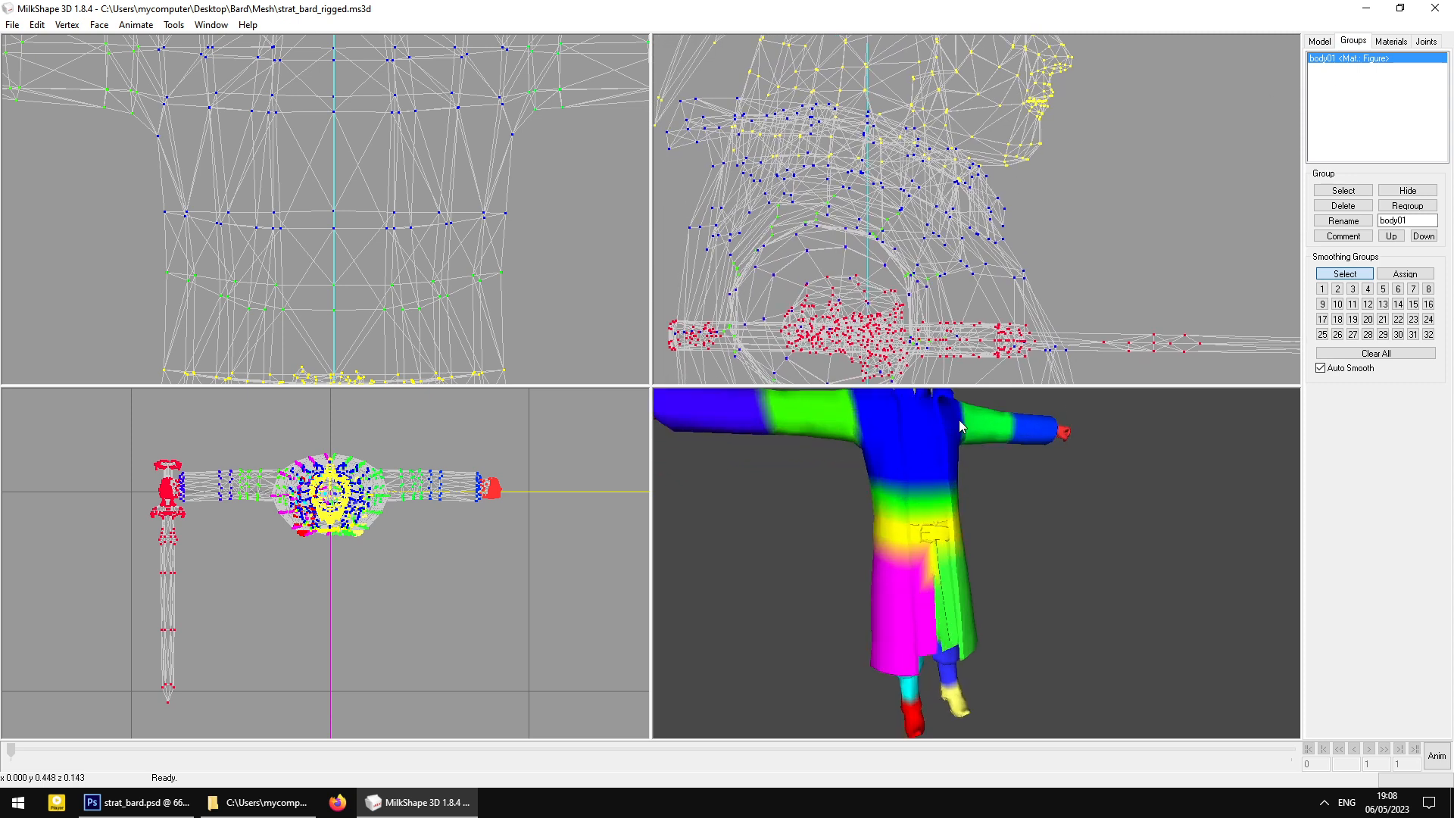
pyautogui.keyDown('ctrl'); pyautogui.moveTo(961, 439); pyautogui.dragTo(993, 565); pyautogui.keyUp('ctrl')
pyautogui.scroll(4, 991, 545)
pyautogui.moveTo(943, 464)
pyautogui.mouseDown()
pyautogui.moveTo(841, 477)
pyautogui.moveTo(952, 447)
pyautogui.moveTo(961, 485)
pyautogui.moveTo(1003, 491)
pyautogui.moveTo(888, 490)
pyautogui.moveTo(921, 469)
pyautogui.mouseUp()
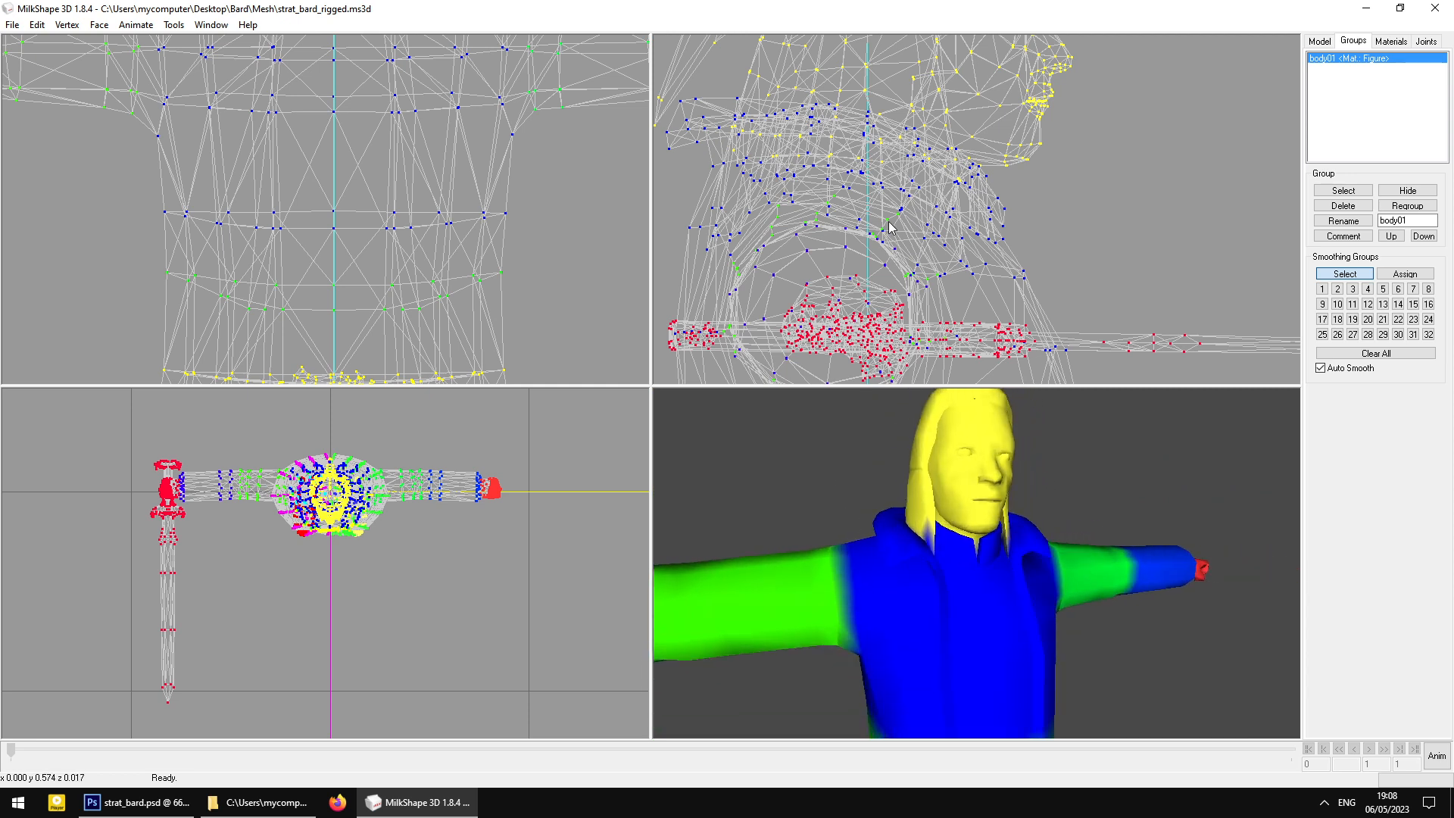
pyautogui.keyDown('ctrl'); pyautogui.moveTo(718, 142); pyautogui.dragTo(913, 192); pyautogui.keyUp('ctrl')
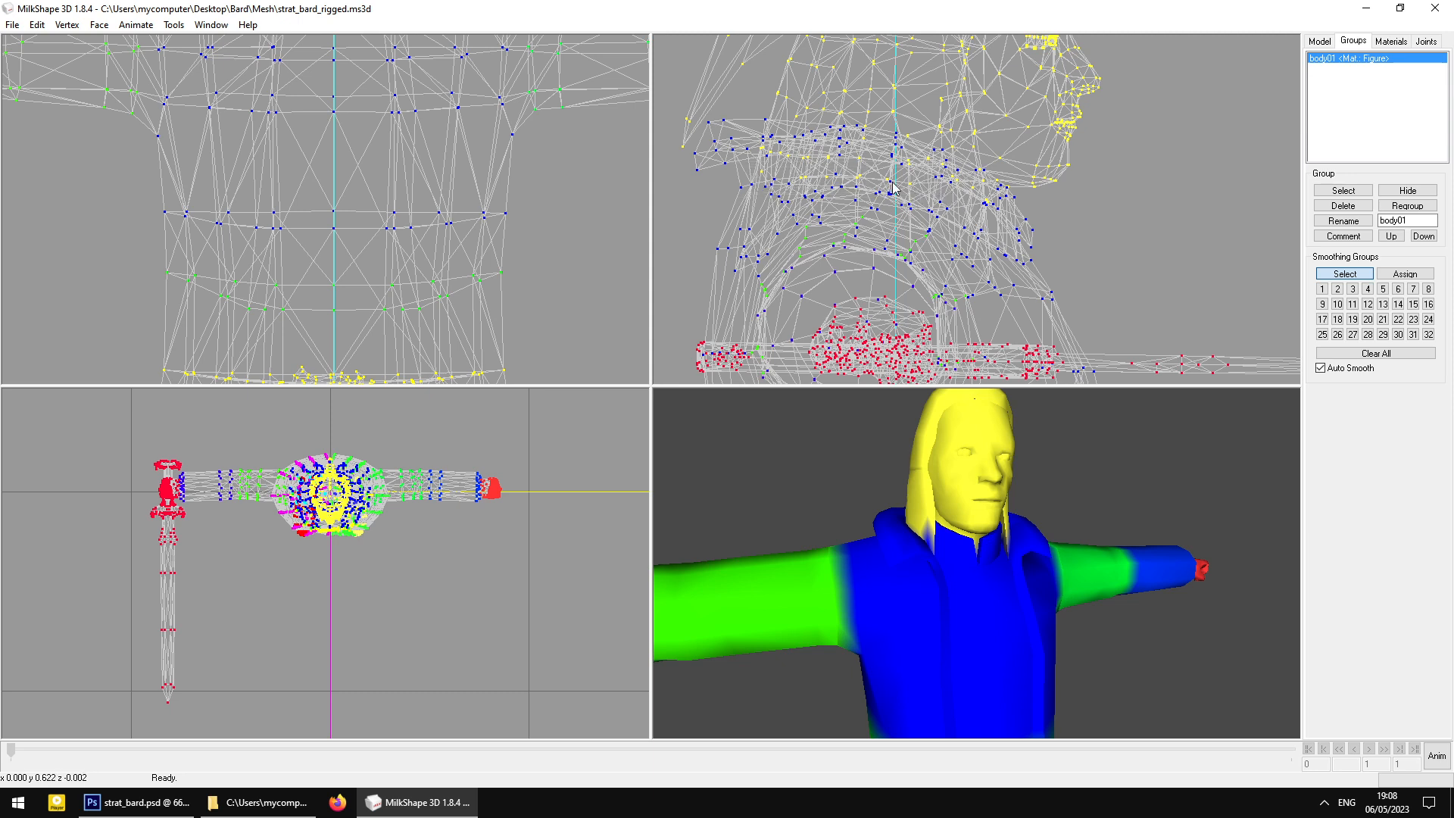
pyautogui.click(1426, 42)
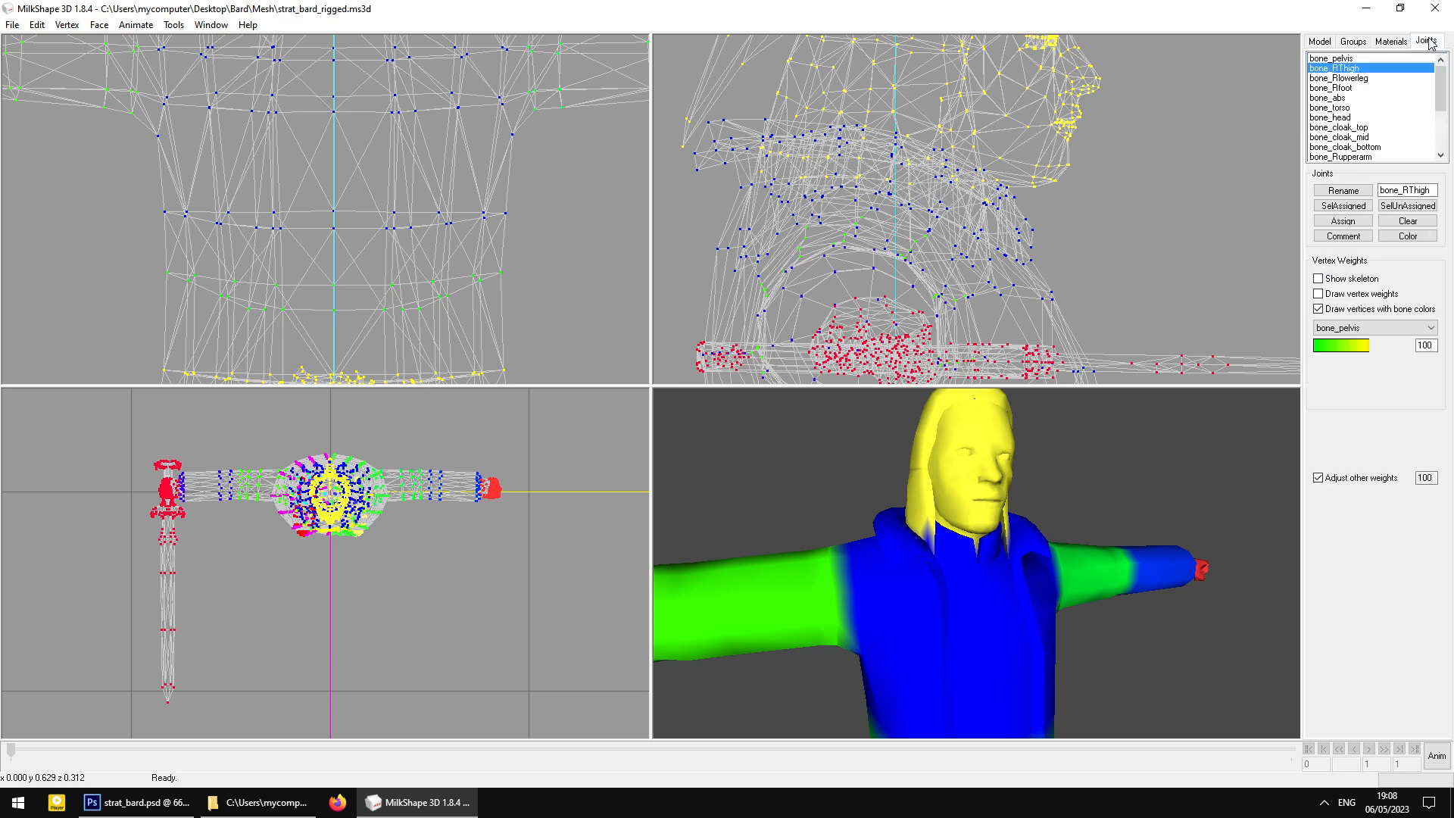
pyautogui.click(1354, 110)
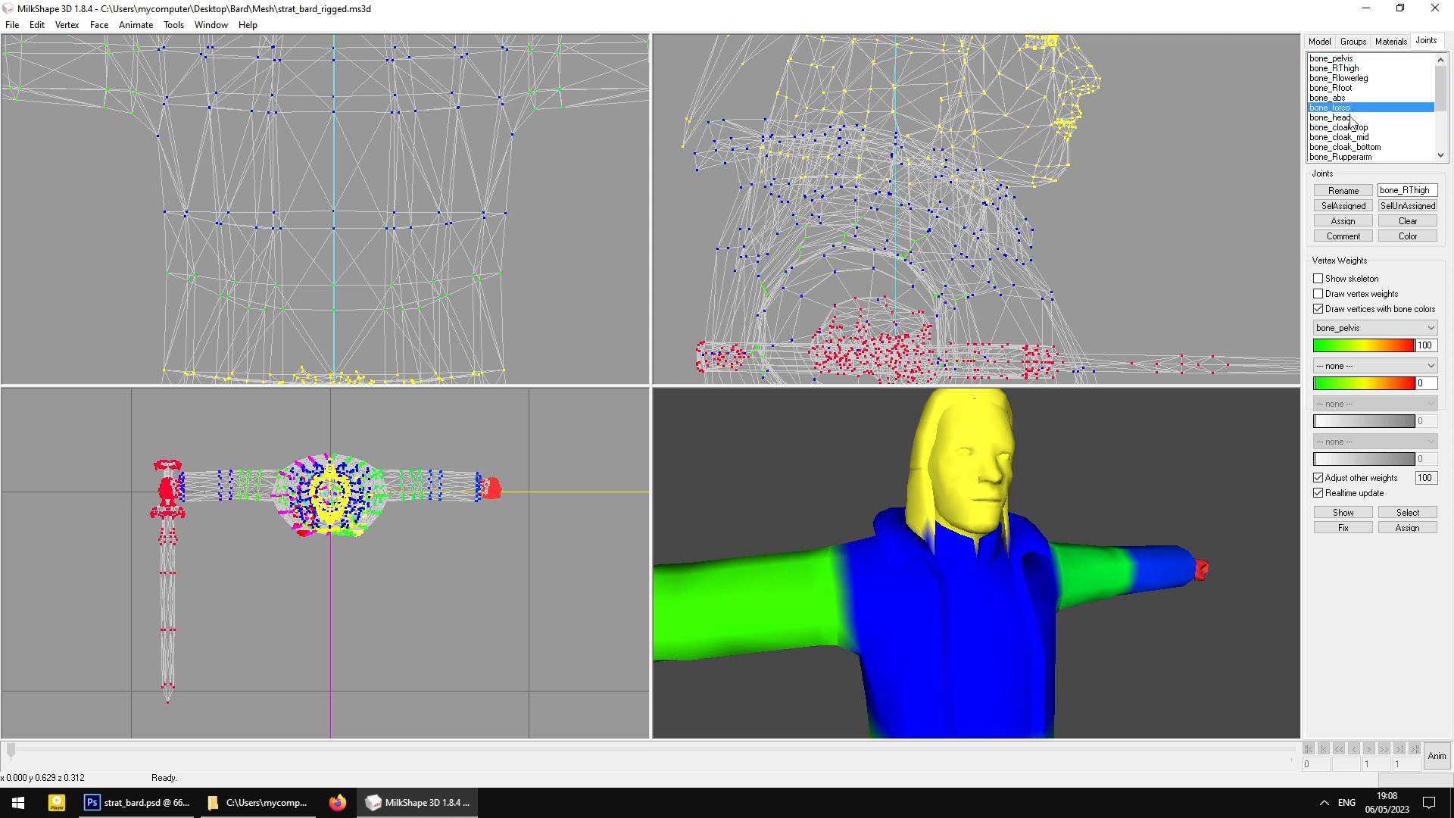
pyautogui.click(1355, 222)
# Try assigning the vertices at the throat under the chin to bone_torso and inspect the neck from the front
pyautogui.moveTo(865, 597); pyautogui.dragTo(907, 509)
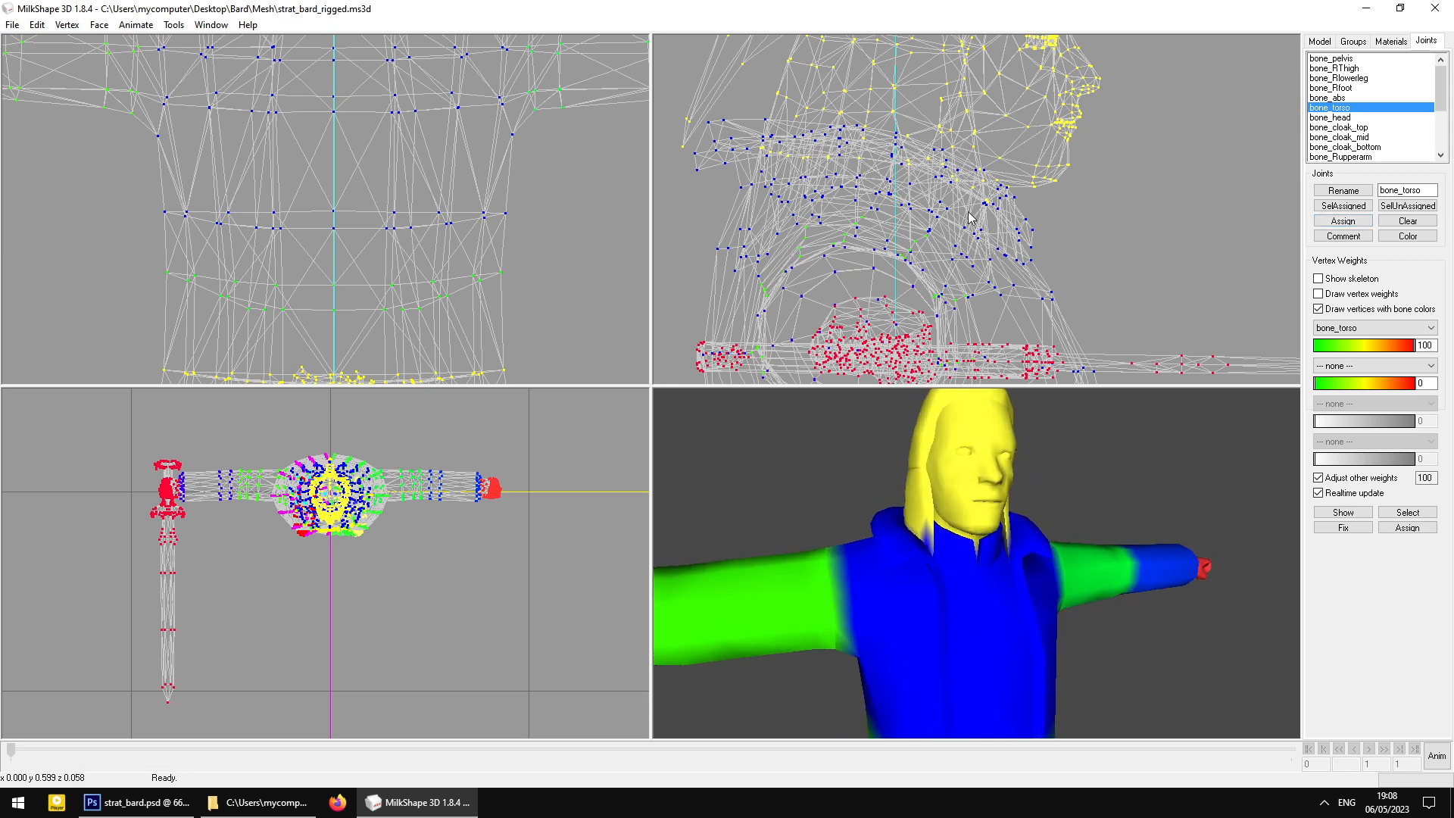
pyautogui.moveTo(942, 493); pyautogui.dragTo(1060, 506)
pyautogui.moveTo(1019, 497); pyautogui.dragTo(920, 497)
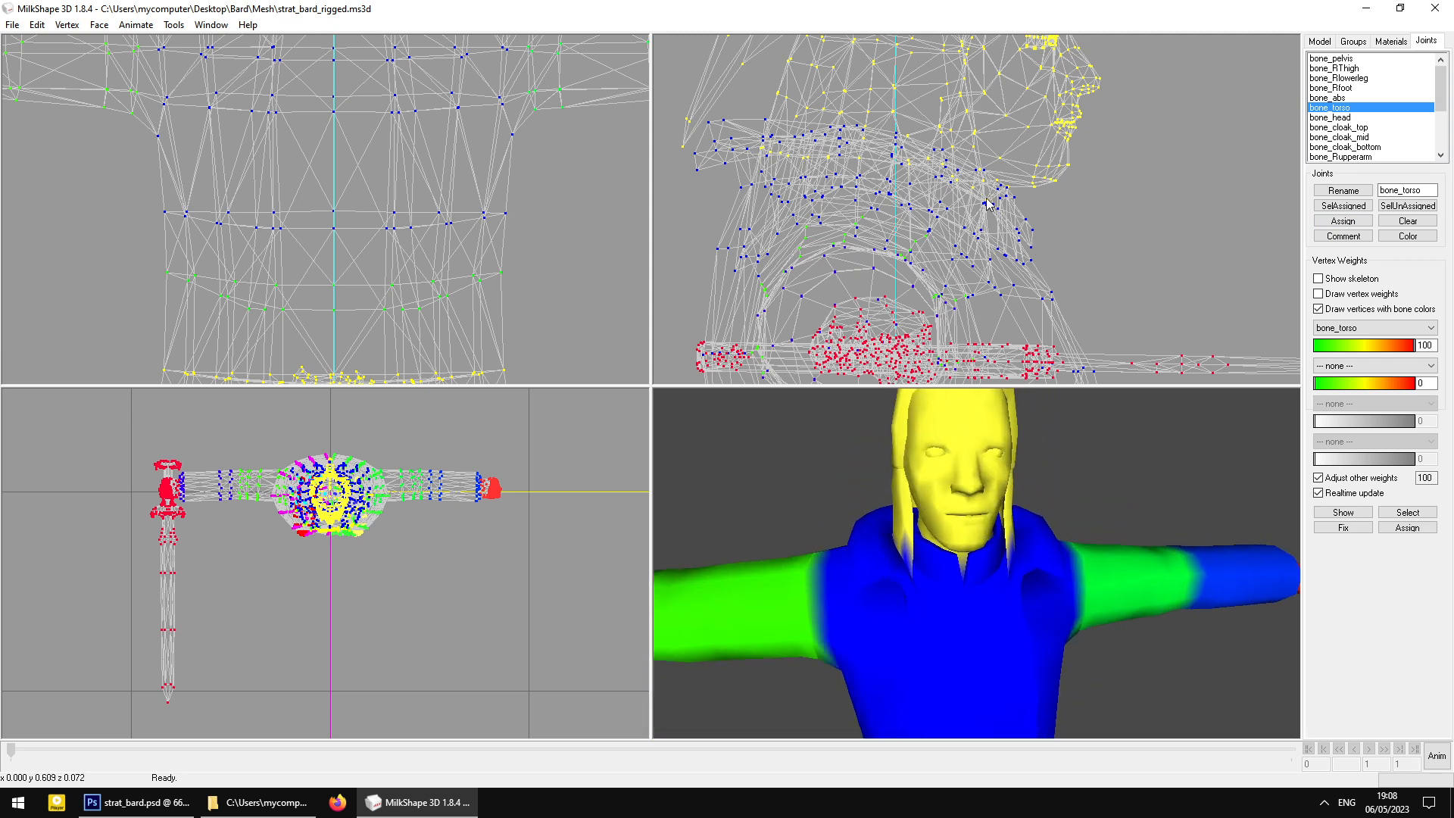
pyautogui.click(1340, 220)
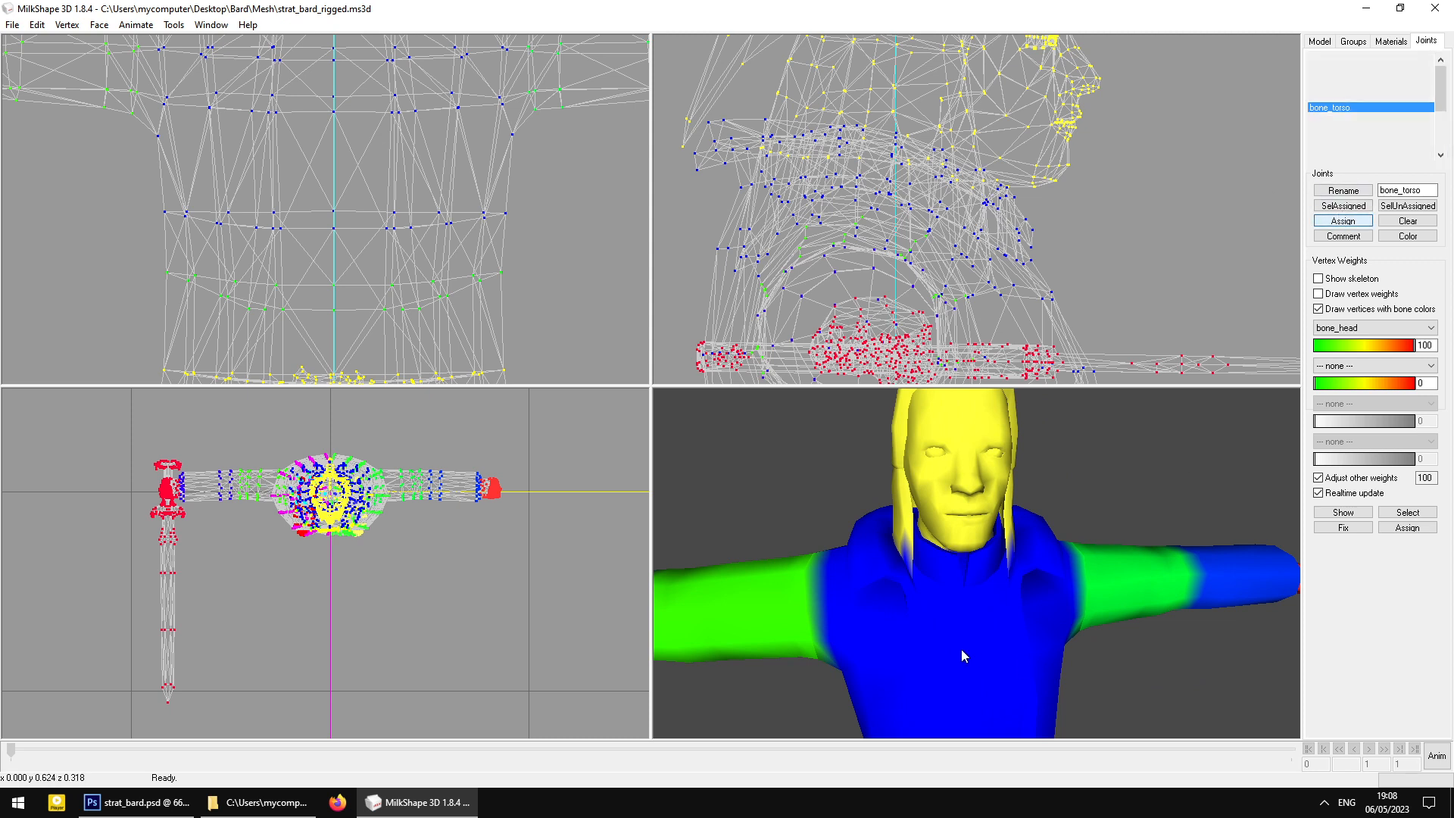
pyautogui.scroll(-3, 941, 644)
pyautogui.moveTo(961, 632); pyautogui.dragTo(939, 625)
pyautogui.scroll(4, 950, 569)
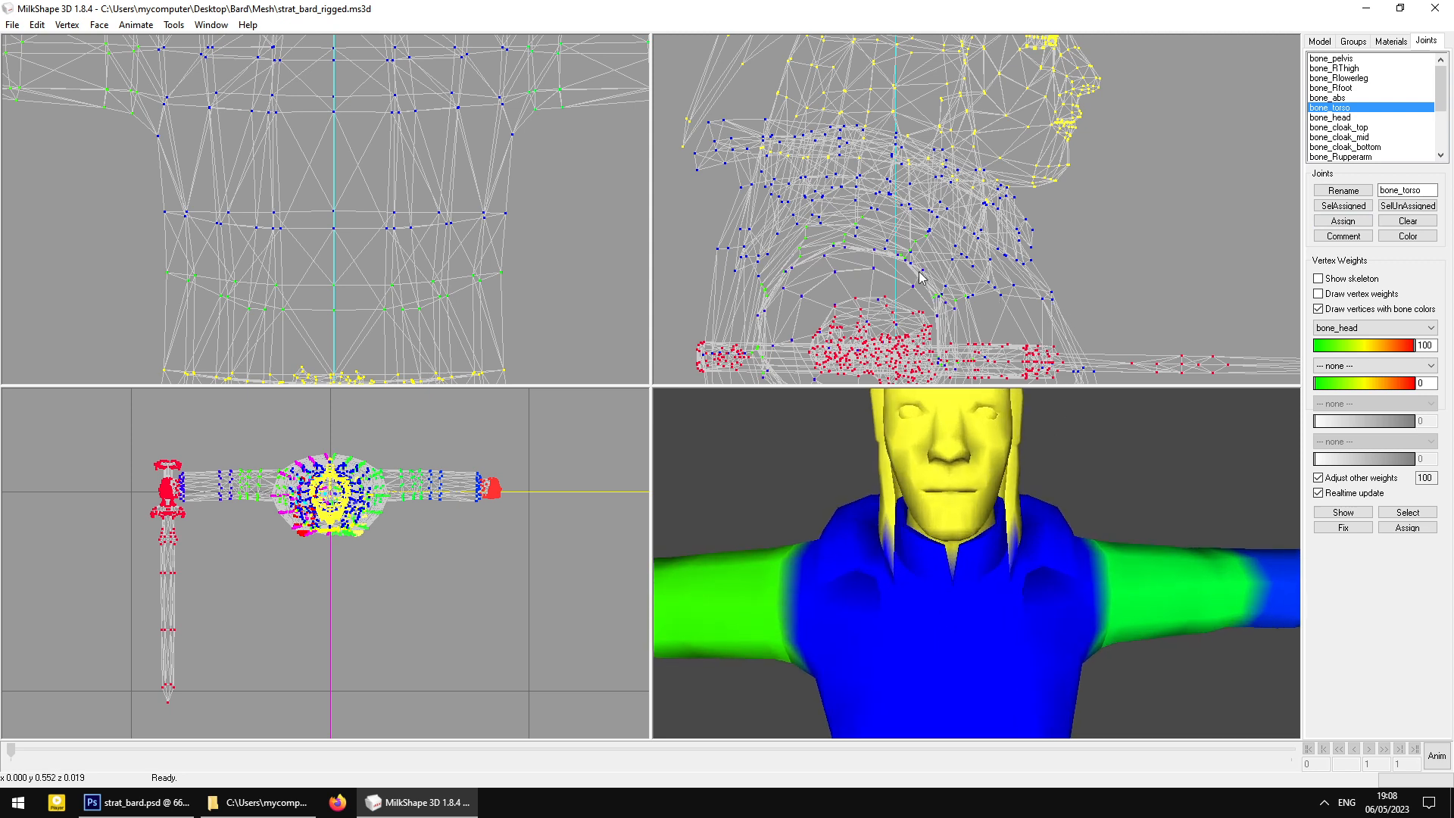
# Save the rigged bard model under its existing file name, strat_bard_rigged.ms3d
pyautogui.scroll(-6, 935, 677)
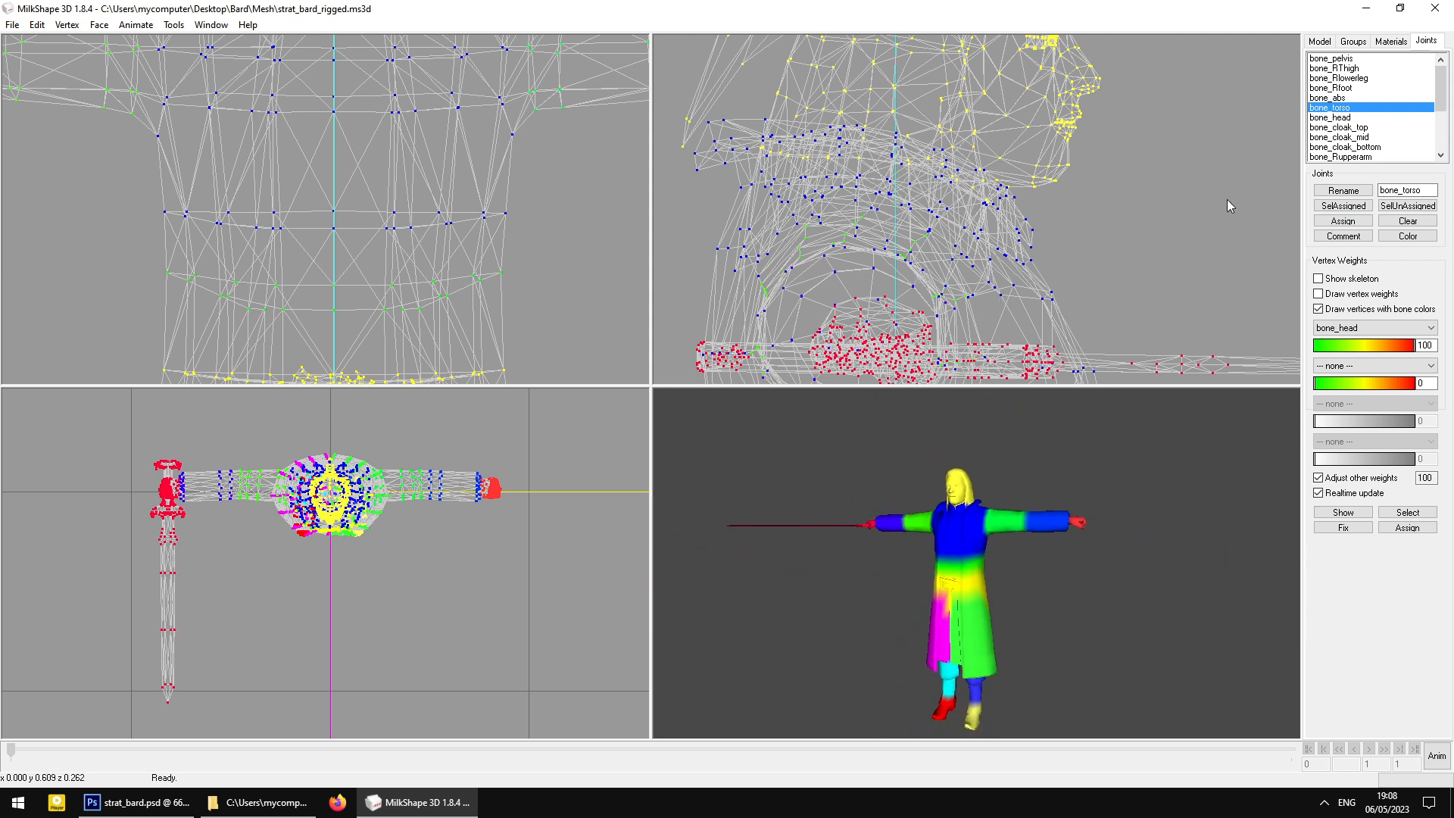
pyautogui.click(12, 24)
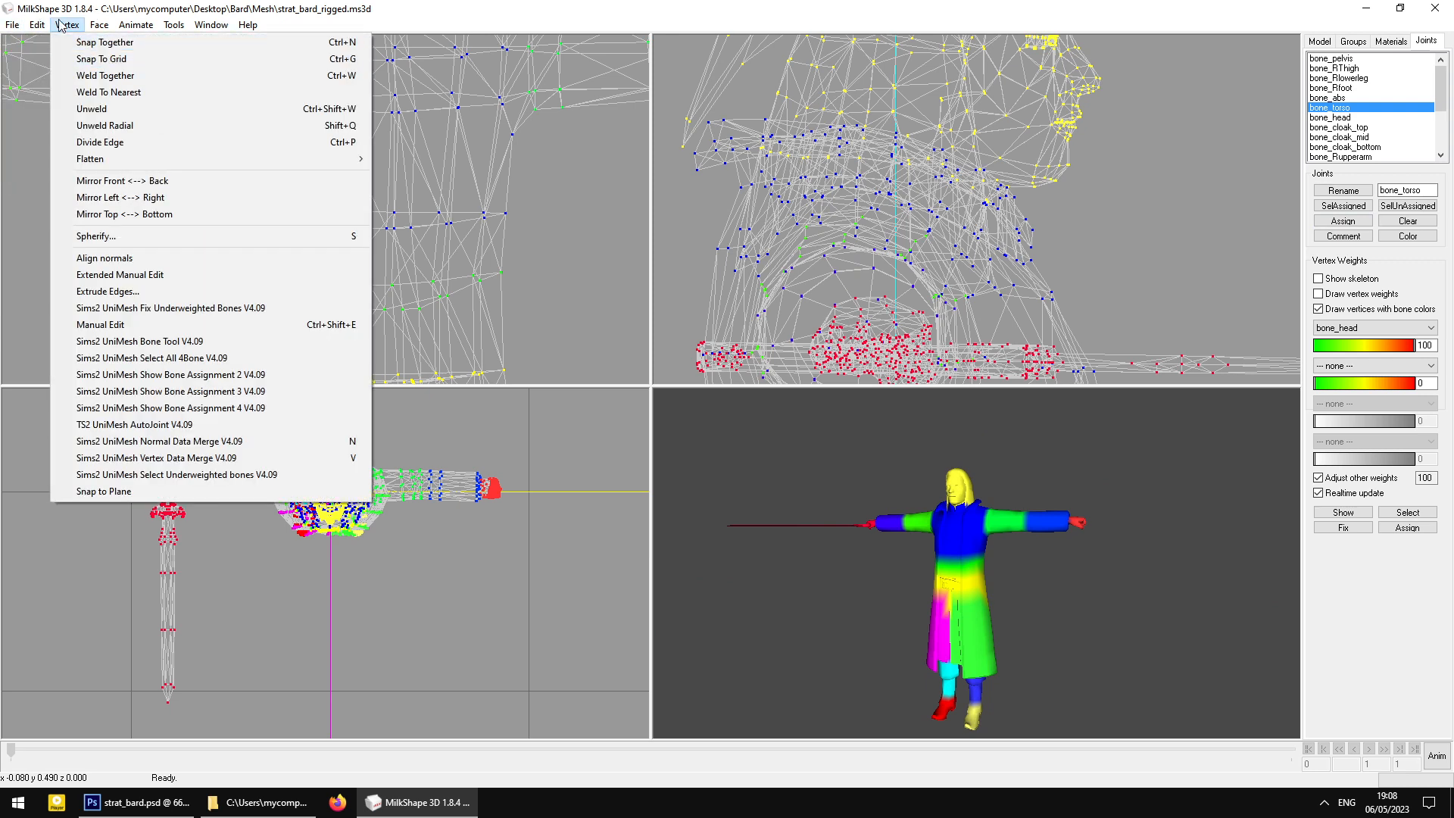
pyautogui.click(36, 75)
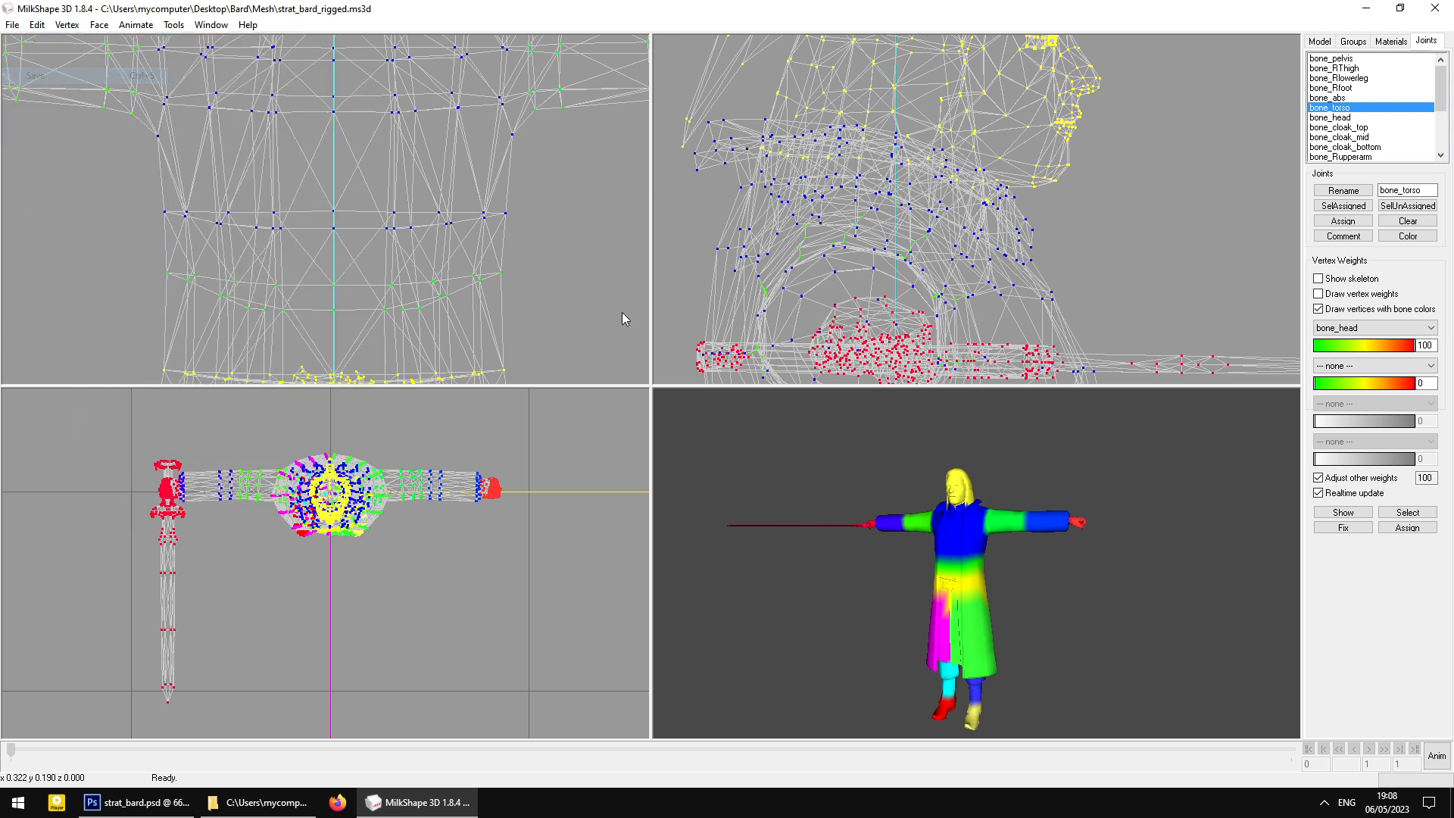
# Assign the wrongly bound vertices on the coat's left hip, just below the waist, to bone_LThigh
pyautogui.moveTo(894, 548); pyautogui.dragTo(1028, 488)
pyautogui.keyDown('ctrl'); pyautogui.moveTo(530, 314); pyautogui.dragTo(365, 35); pyautogui.keyUp('ctrl')
pyautogui.keyDown('ctrl'); pyautogui.moveTo(394, 197); pyautogui.dragTo(440, 121); pyautogui.keyUp('ctrl')
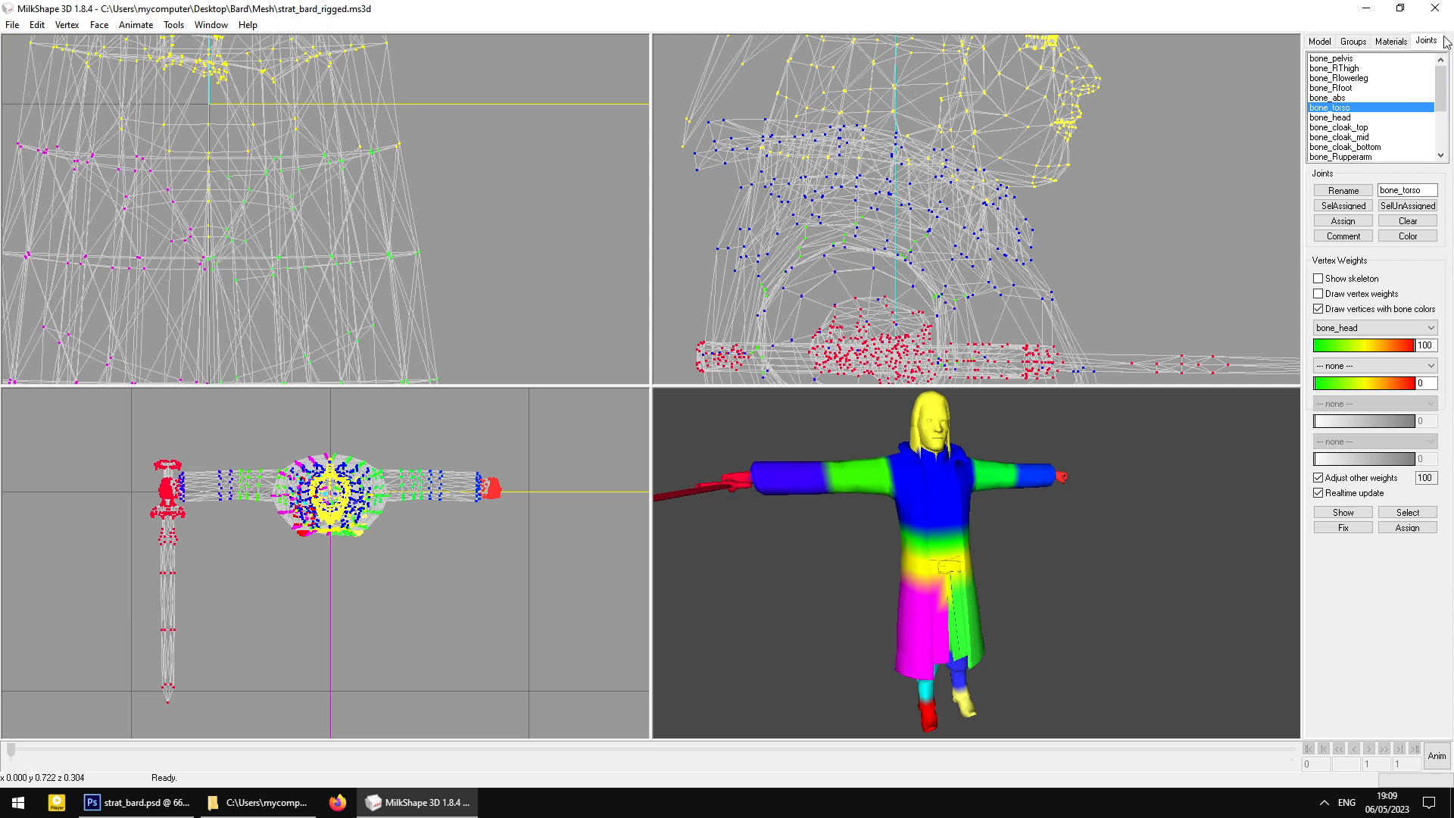
pyautogui.click(1323, 43)
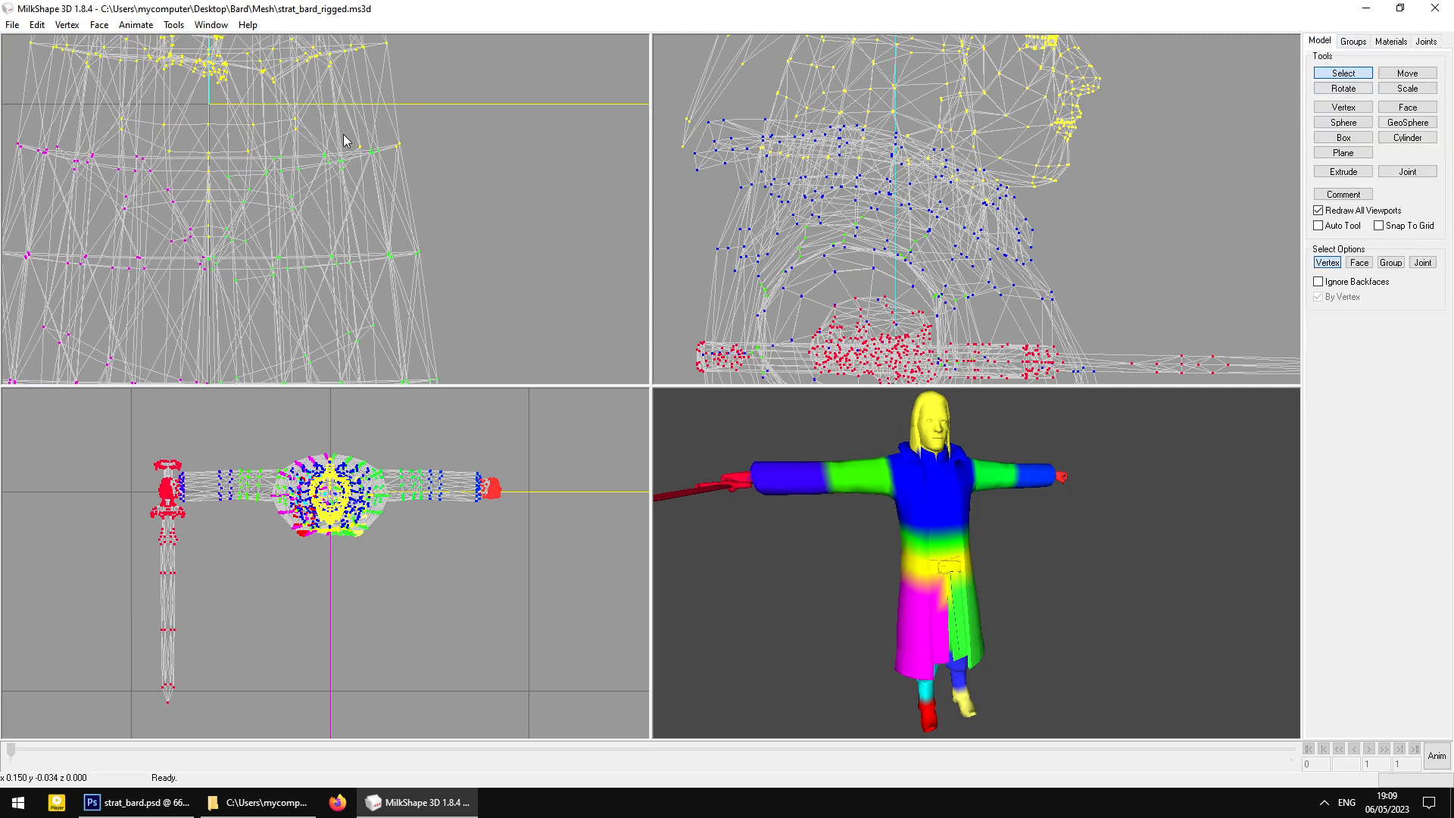
pyautogui.click(1426, 42)
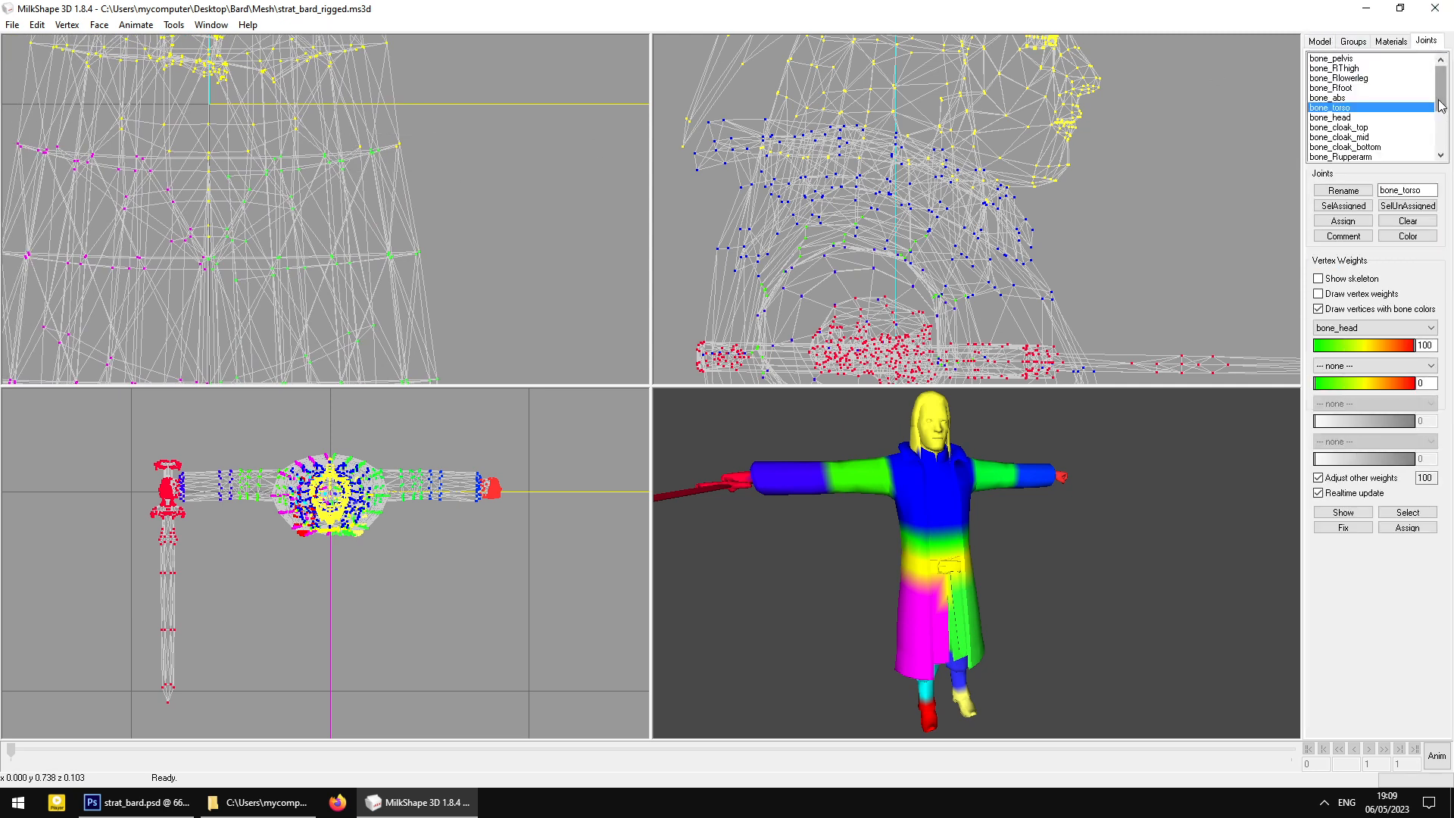
pyautogui.moveTo(1438, 94)
pyautogui.mouseDown()
pyautogui.moveTo(1426, 133)
pyautogui.moveTo(1436, 74)
pyautogui.mouseUp()
pyautogui.click(1329, 91)
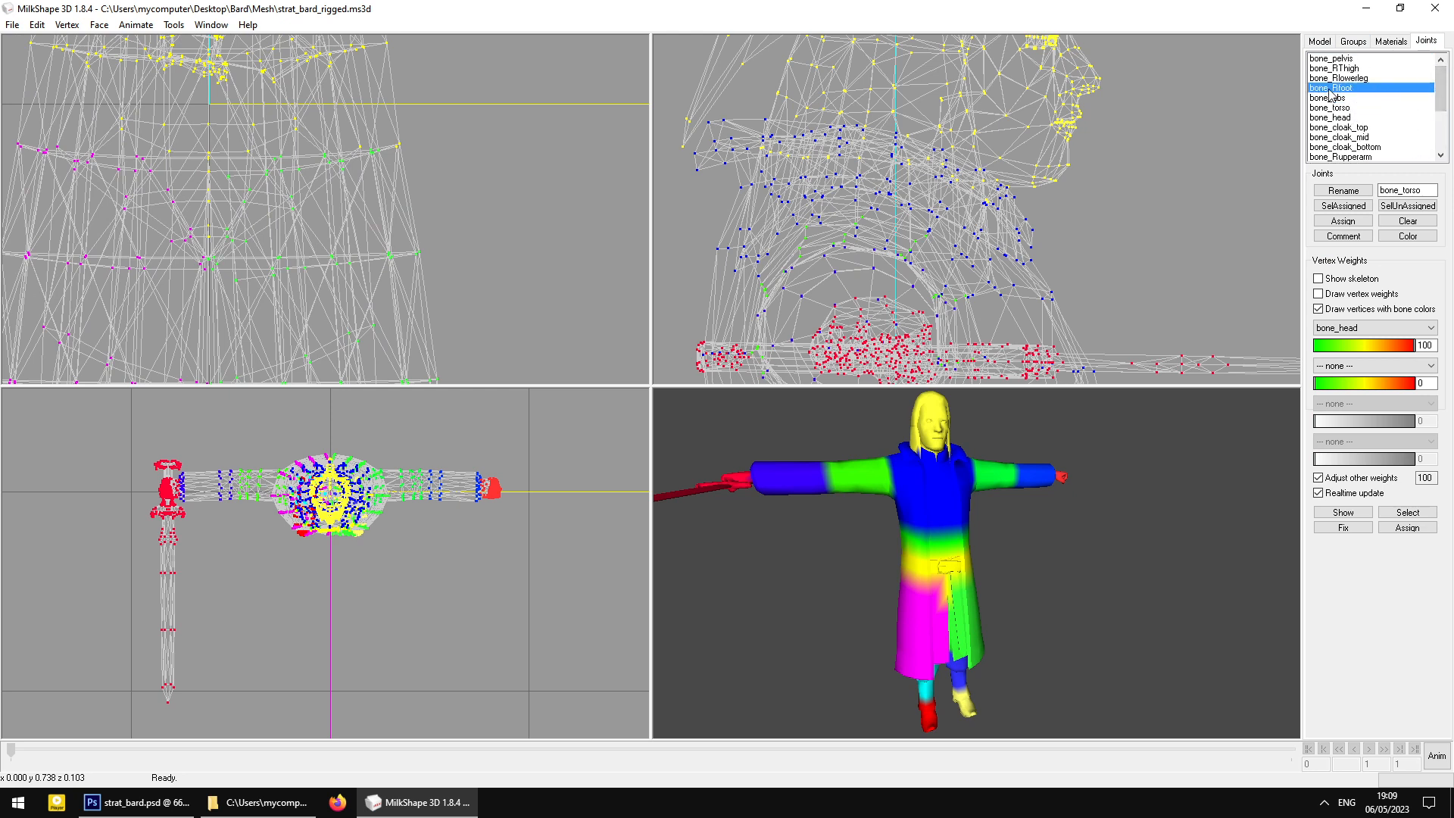
pyautogui.click(1343, 69)
pyautogui.scroll(-2, 1386, 125)
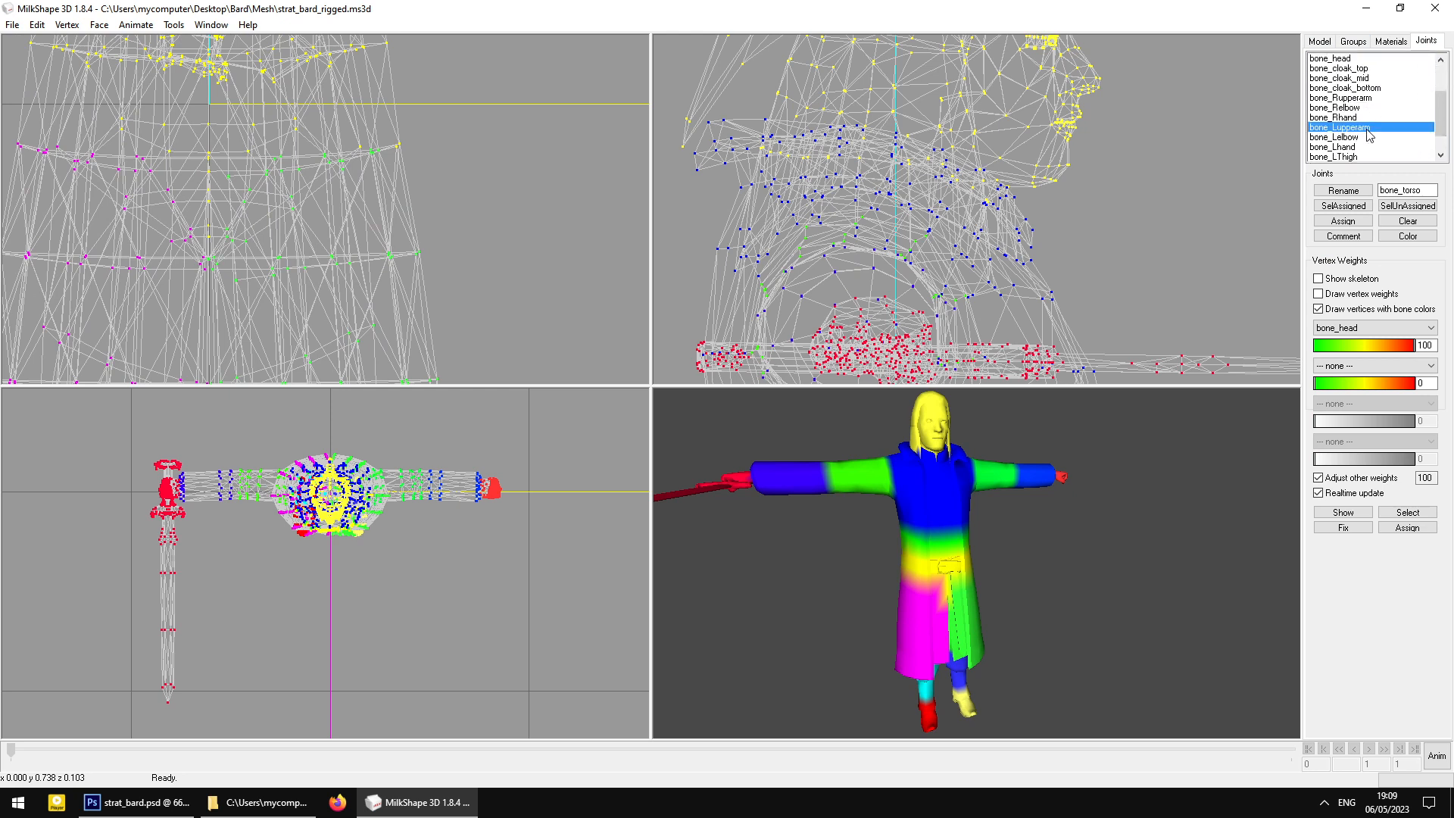
pyautogui.click(1356, 157)
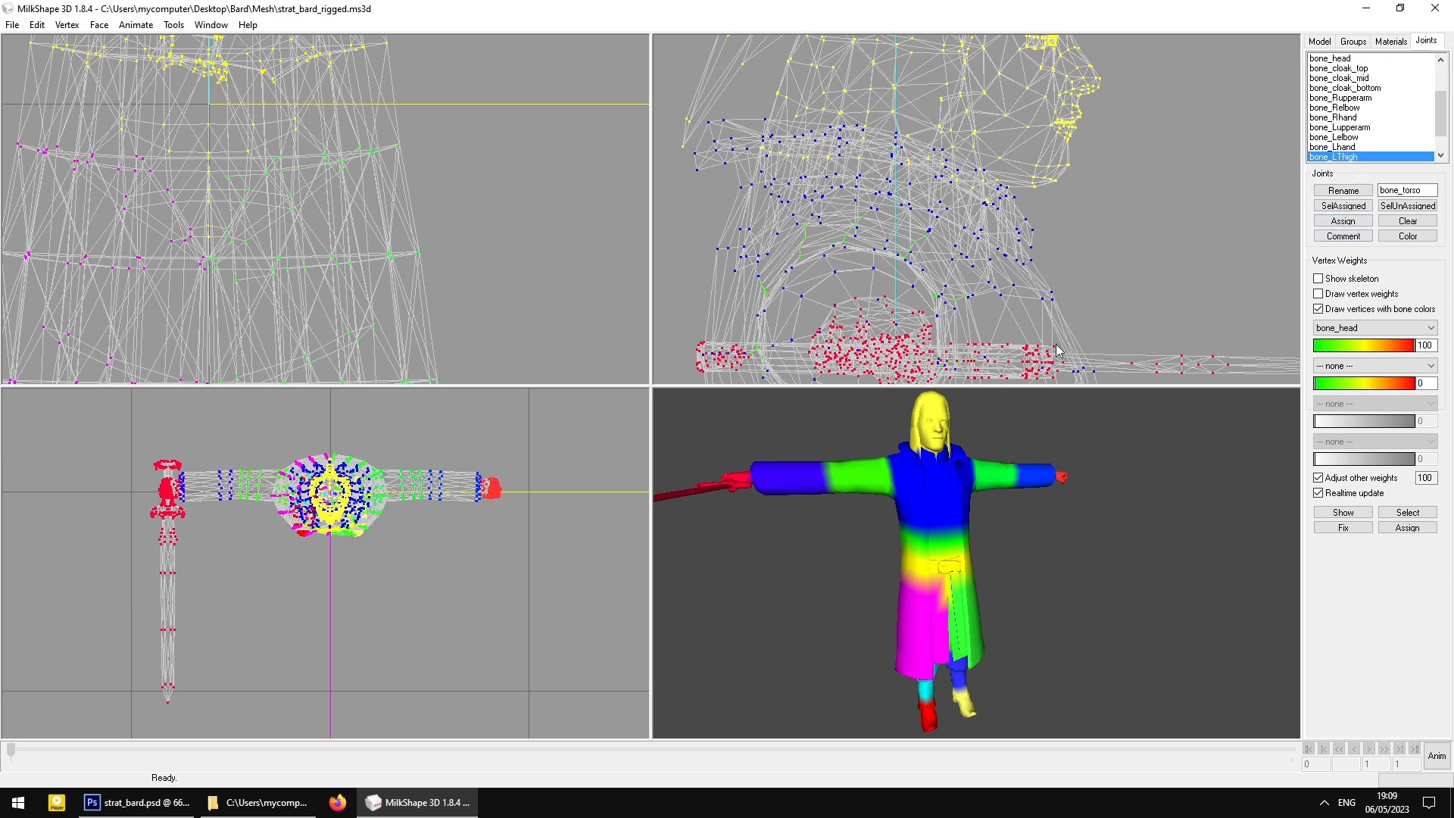
# Examine the bone colours on the coat's left hip and skirt from the side and front
pyautogui.moveTo(975, 594); pyautogui.dragTo(827, 593)
pyautogui.keyDown('ctrl'); pyautogui.moveTo(924, 621); pyautogui.dragTo(866, 577); pyautogui.keyUp('ctrl')
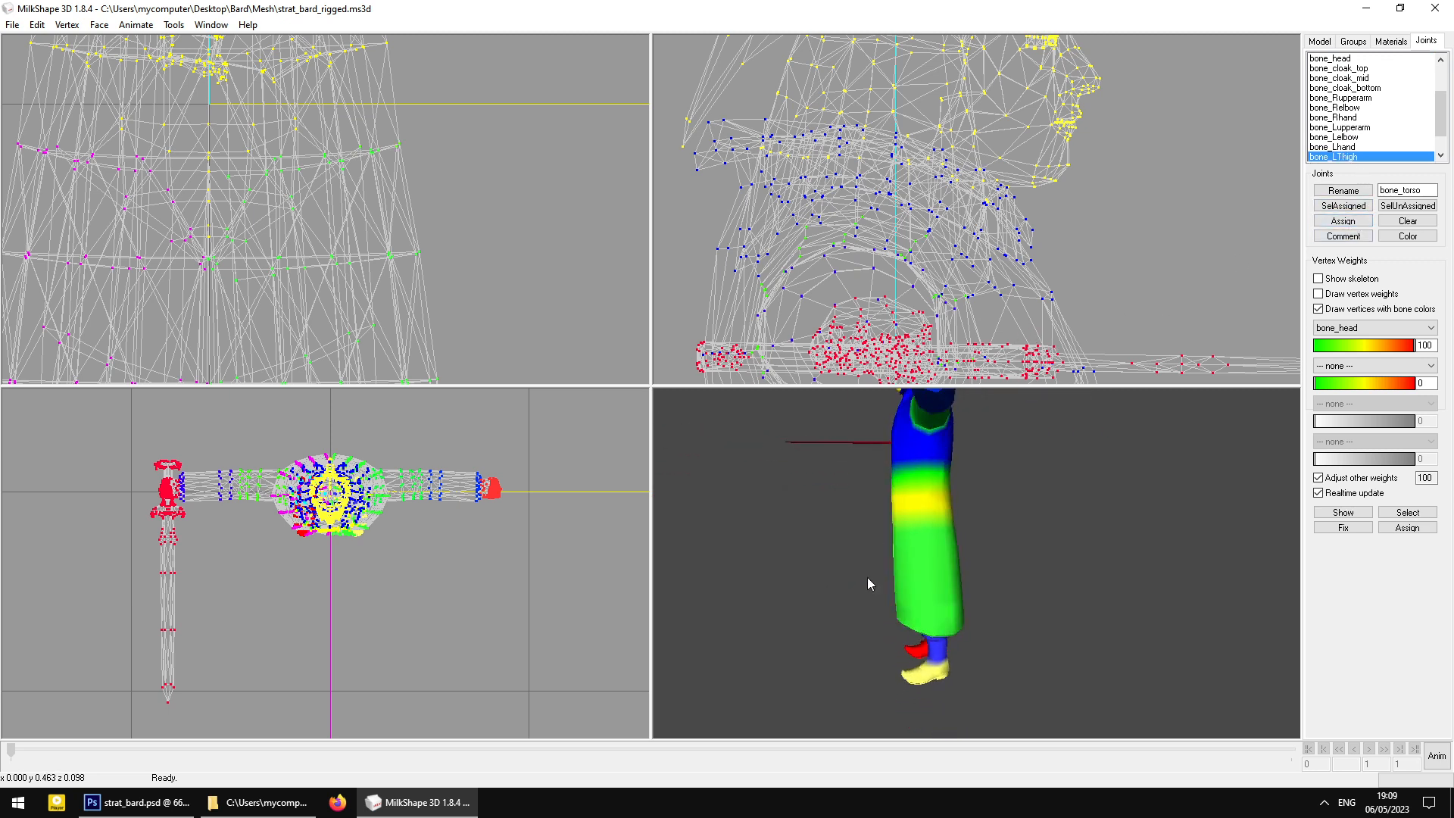
pyautogui.scroll(3, 871, 561)
pyautogui.keyDown('ctrl'); pyautogui.moveTo(916, 467); pyautogui.dragTo(1083, 615); pyautogui.keyUp('ctrl')
pyautogui.scroll(1, 915, 508)
pyautogui.scroll(-3, 1033, 634)
pyautogui.keyDown('ctrl'); pyautogui.moveTo(448, 265); pyautogui.dragTo(456, 198); pyautogui.keyUp('ctrl')
pyautogui.moveTo(902, 542); pyautogui.dragTo(827, 543)
pyautogui.scroll(3, 901, 489)
pyautogui.moveTo(945, 559); pyautogui.dragTo(947, 520)
pyautogui.scroll(-3, 985, 546)
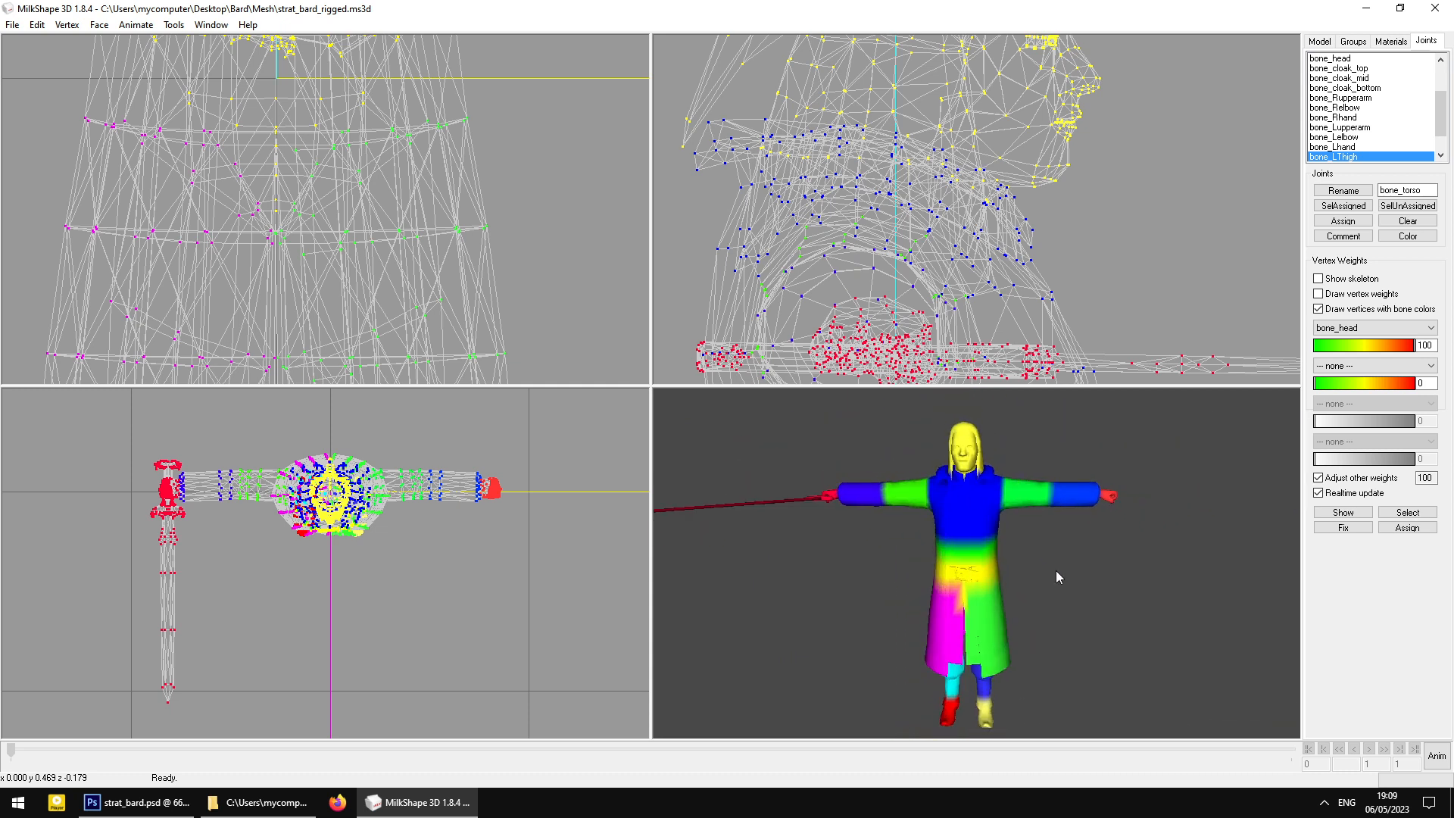
pyautogui.moveTo(883, 574); pyautogui.dragTo(934, 548)
# Turn off drawing vertices with bone colours and view the plain model from the front
pyautogui.click(1318, 309)
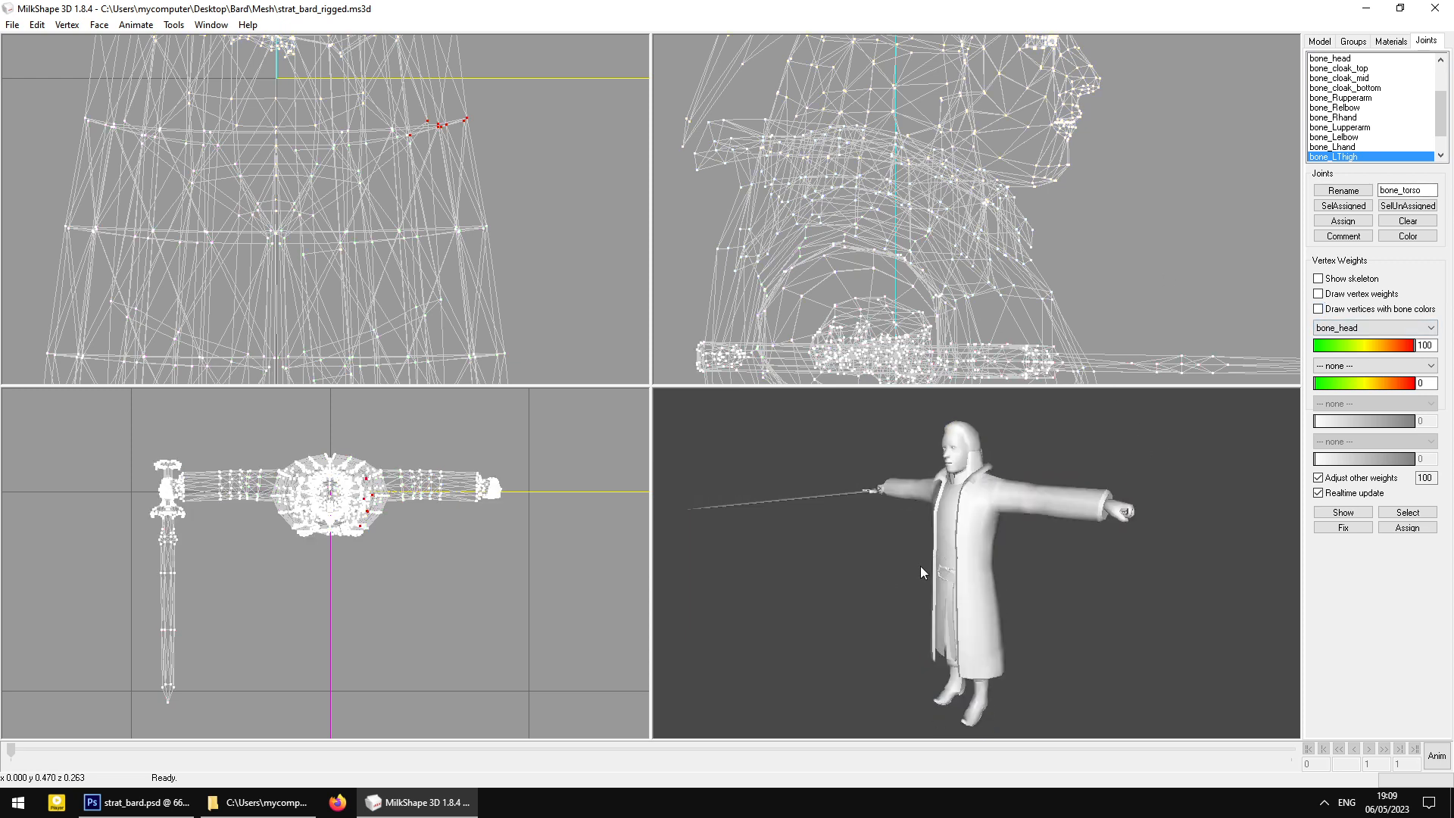
pyautogui.moveTo(967, 605); pyautogui.dragTo(1017, 604)
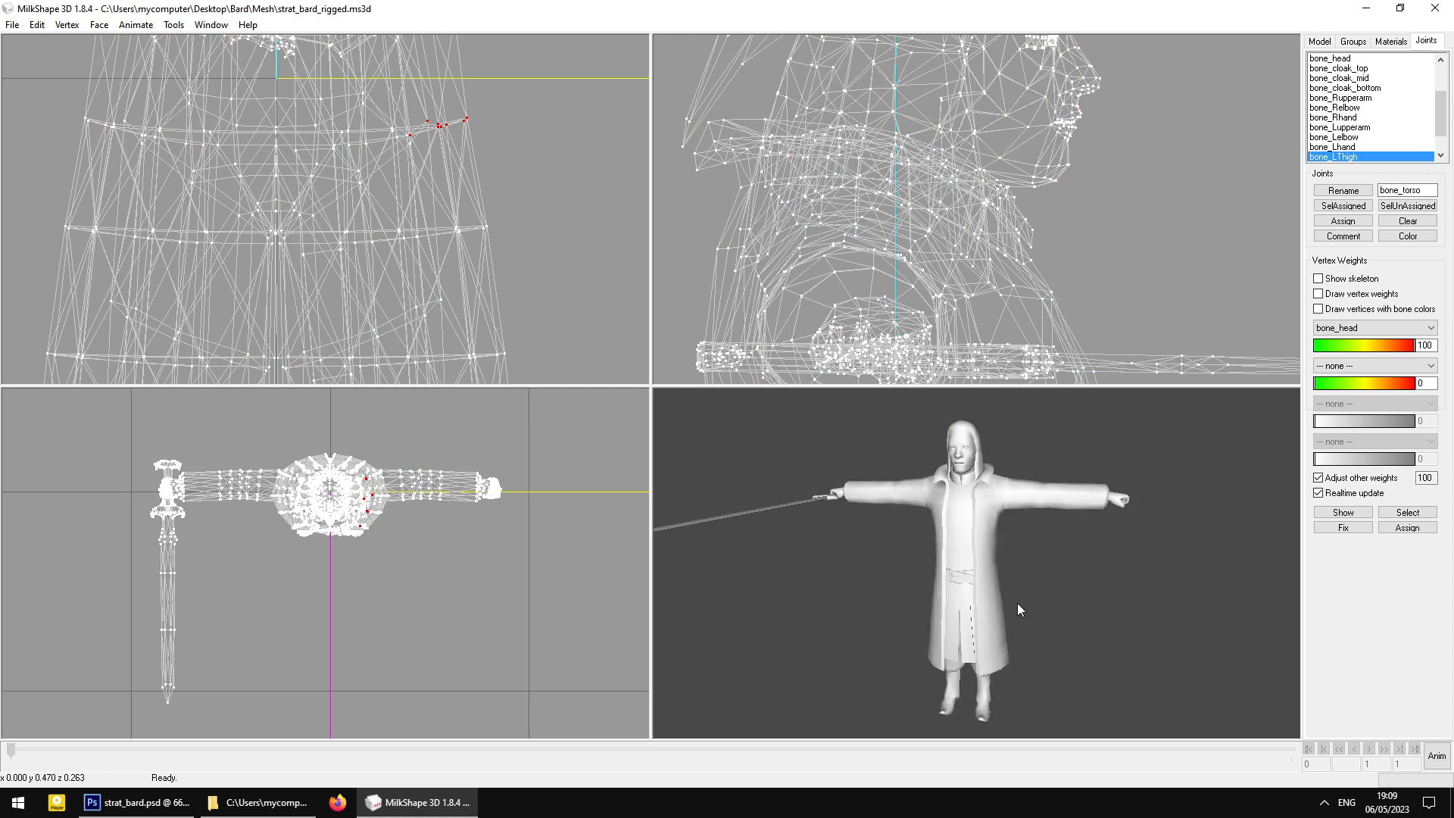